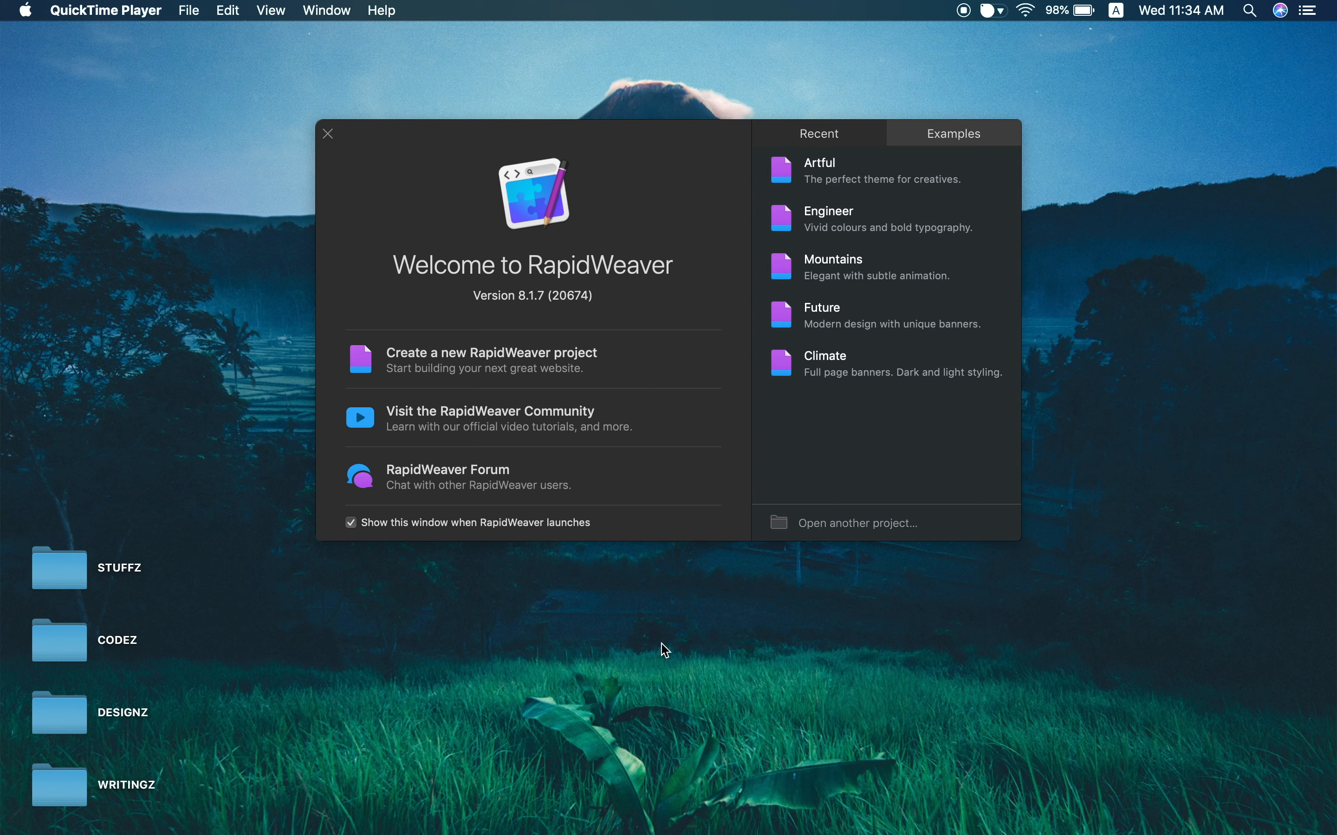
Step: Create a new RapidWeaver project and add a Stacks page to it
{"action": "left_click", "coordinate": [575, 363]}
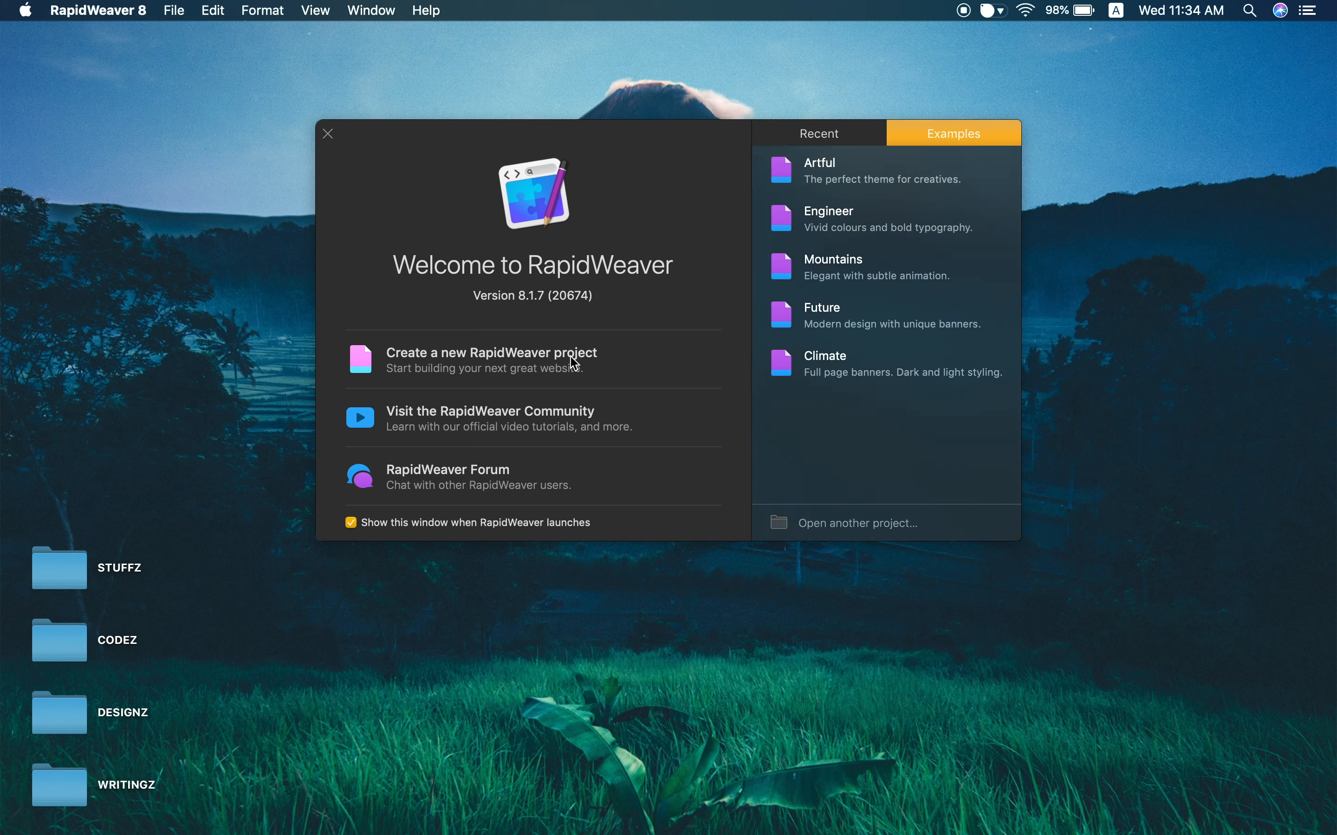
{"action": "left_click", "coordinate": [575, 363]}
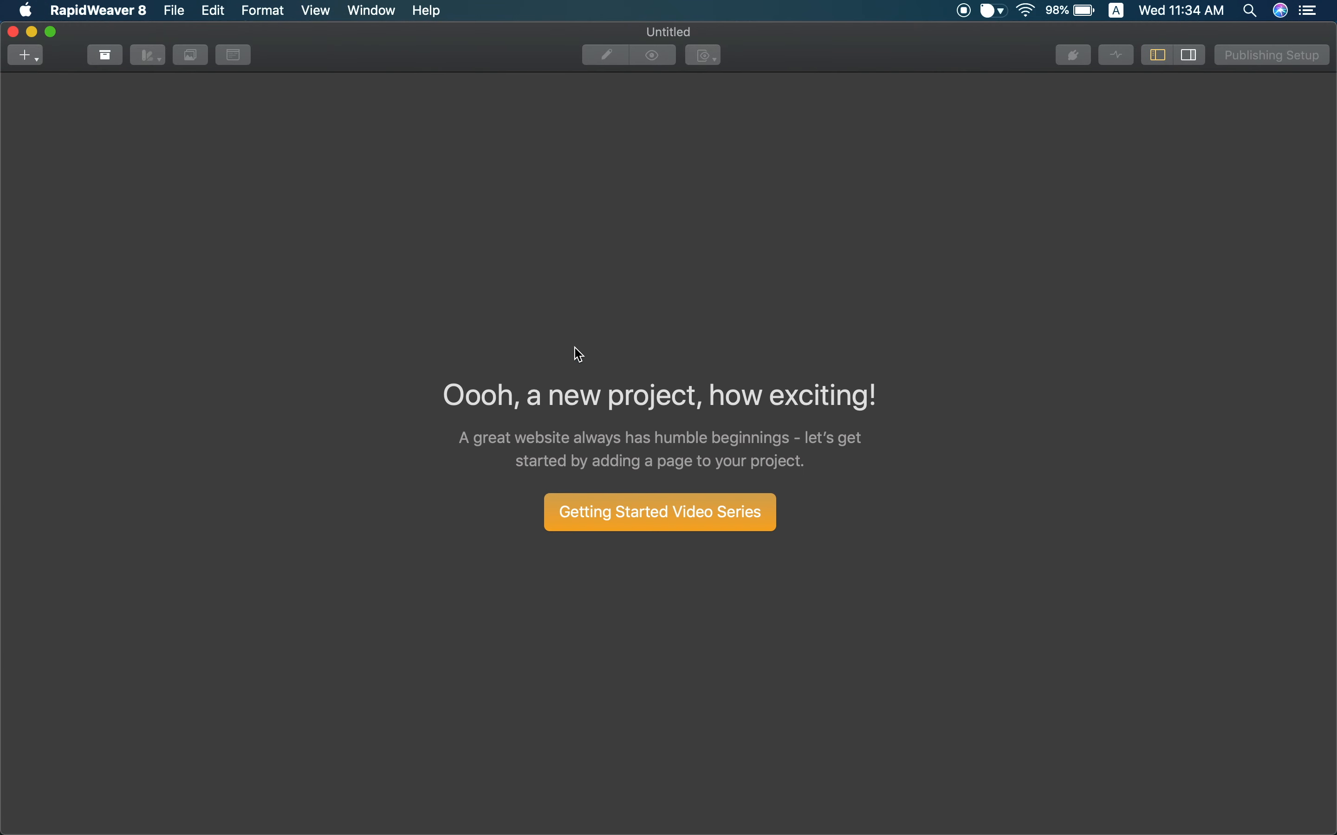
{"action": "left_click", "coordinate": [35, 55]}
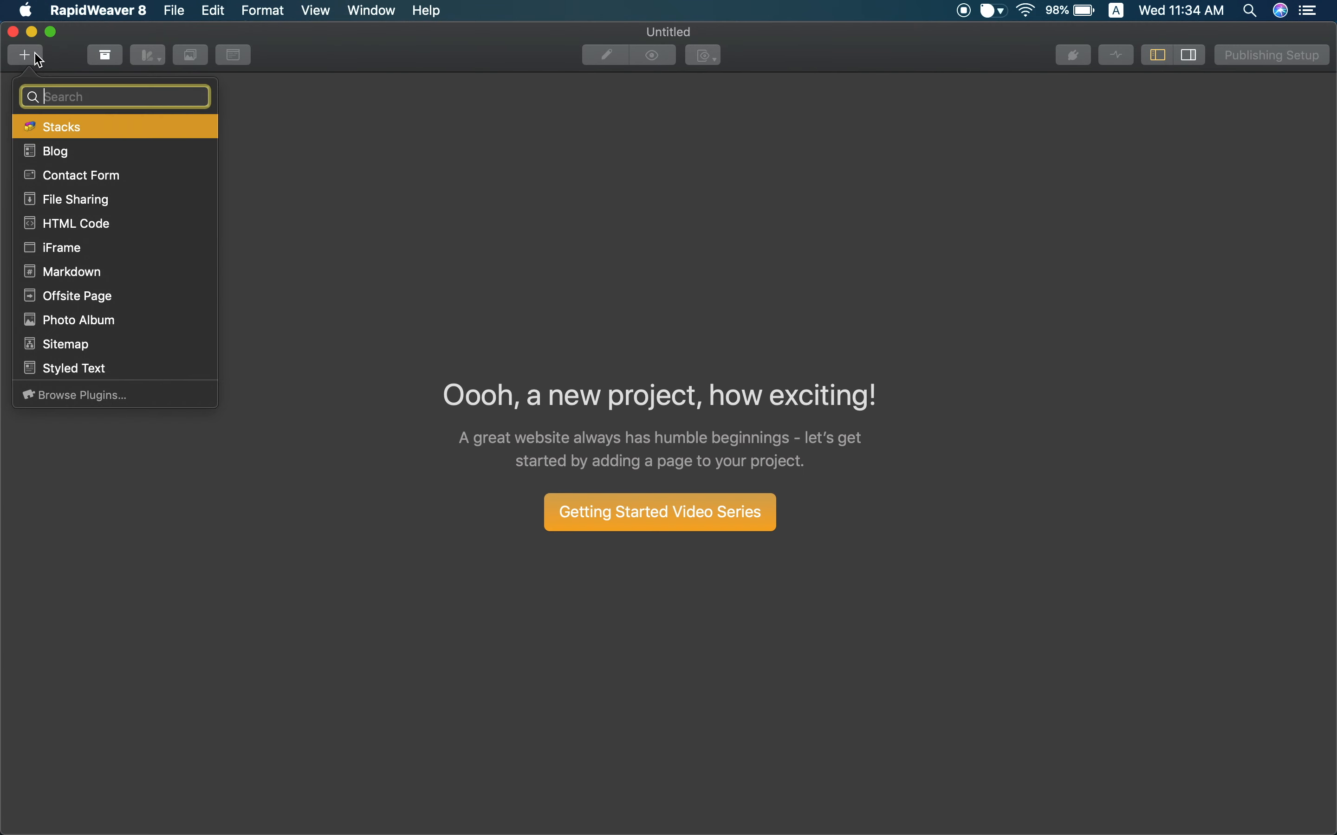
{"action": "left_click", "coordinate": [57, 130]}
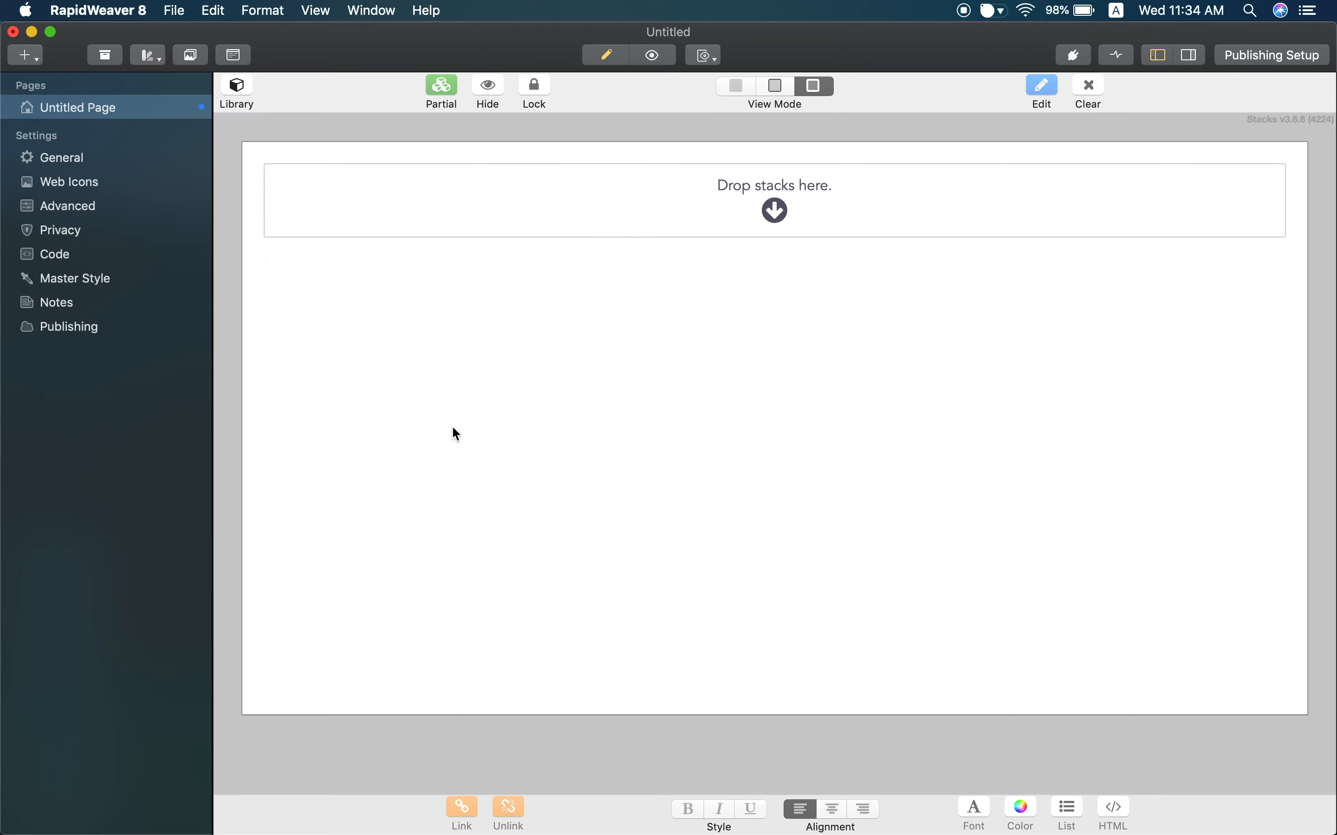
Step: Search the stacks library for "Fluid" and place the Fluid stack on the empty page
{"action": "left_click", "coordinate": [241, 96]}
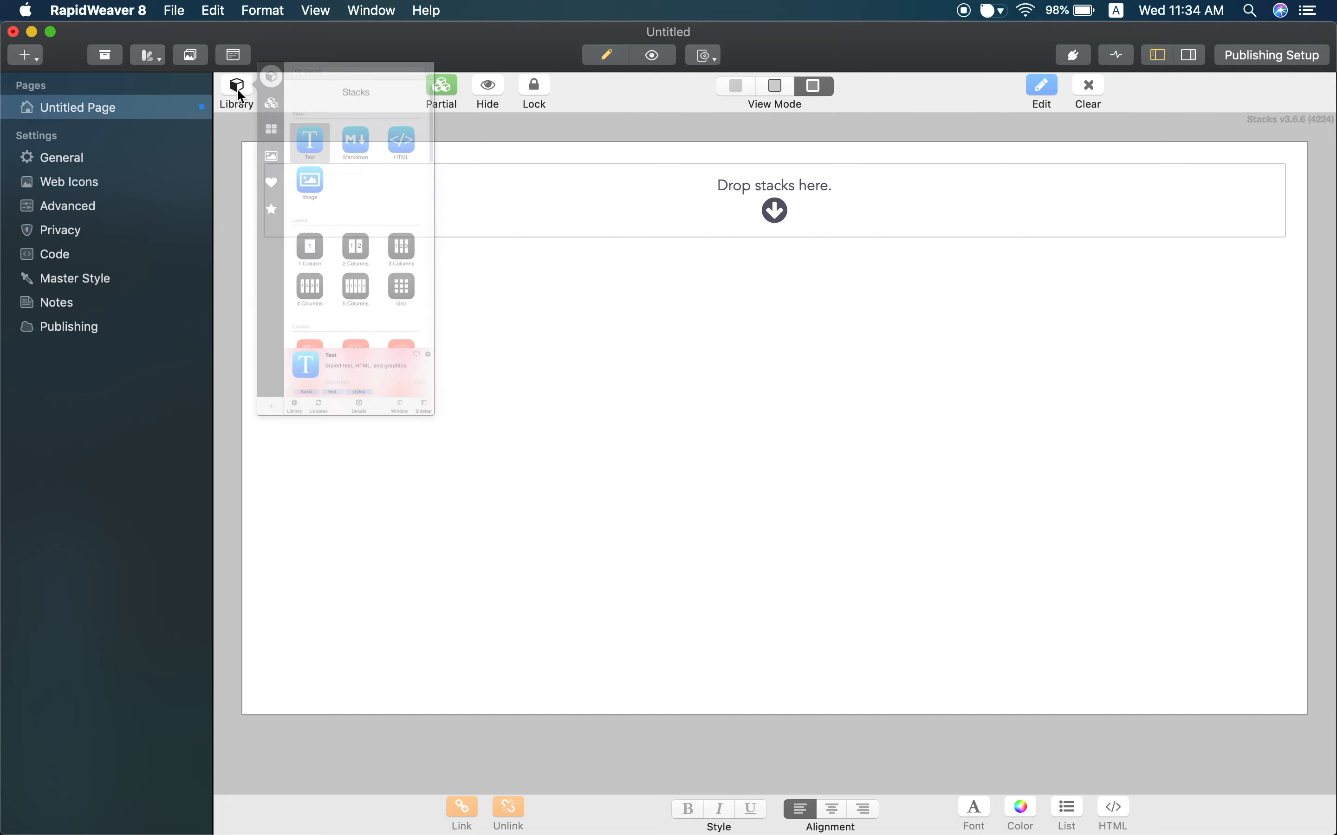
{"action": "left_click", "coordinate": [412, 53]}
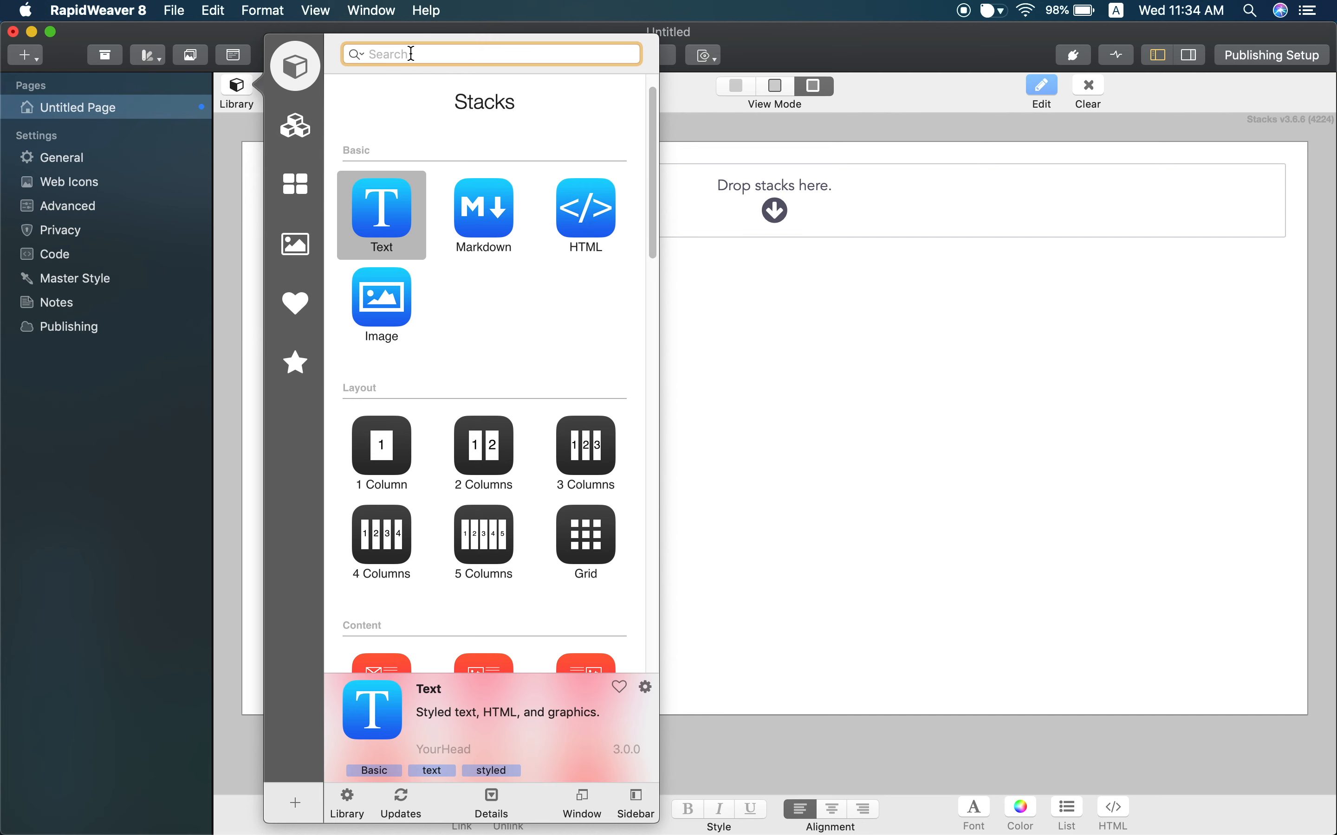
{"action": "type", "text": "Fluid"}
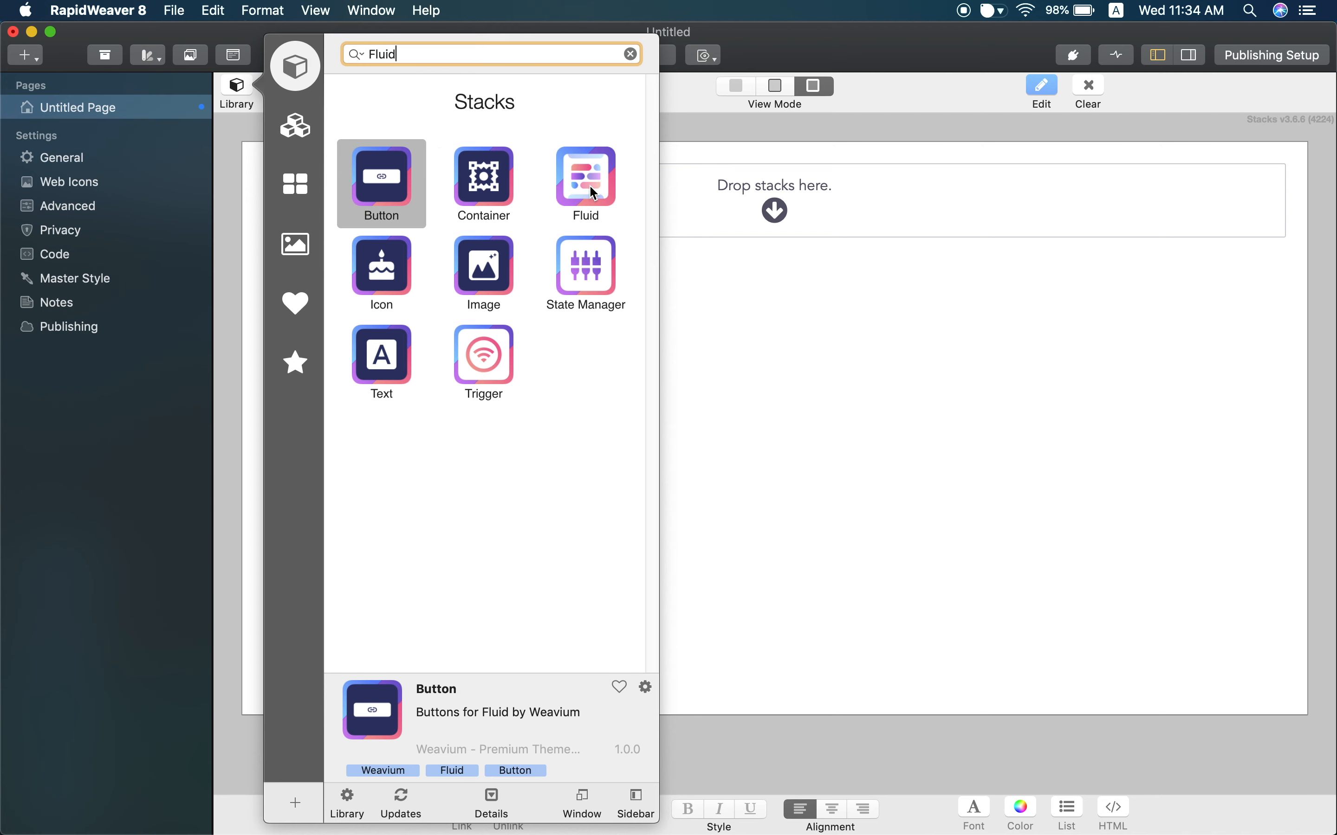
{"action": "left_click_drag", "start_coordinate": [589, 184], "coordinate": [745, 215]}
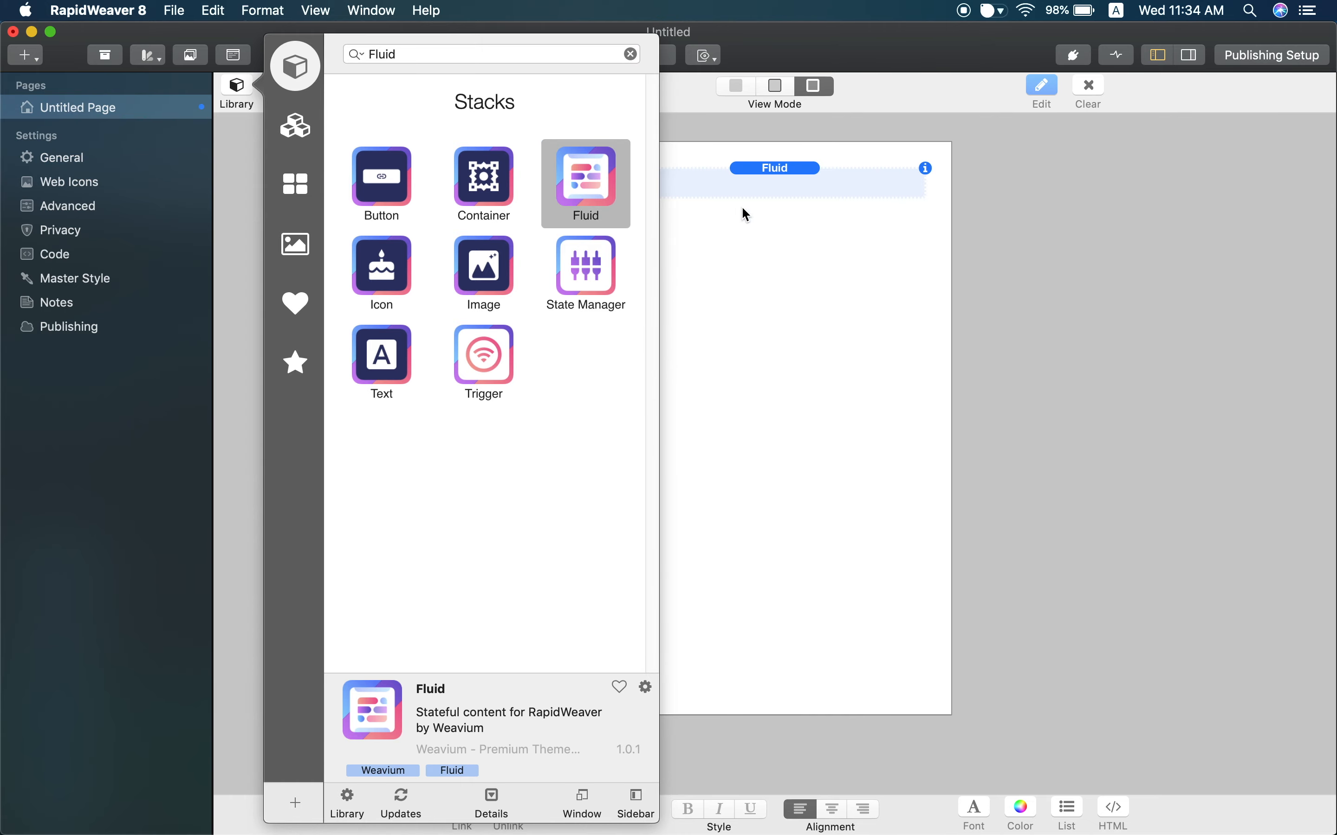
{"action": "left_click", "coordinate": [746, 214]}
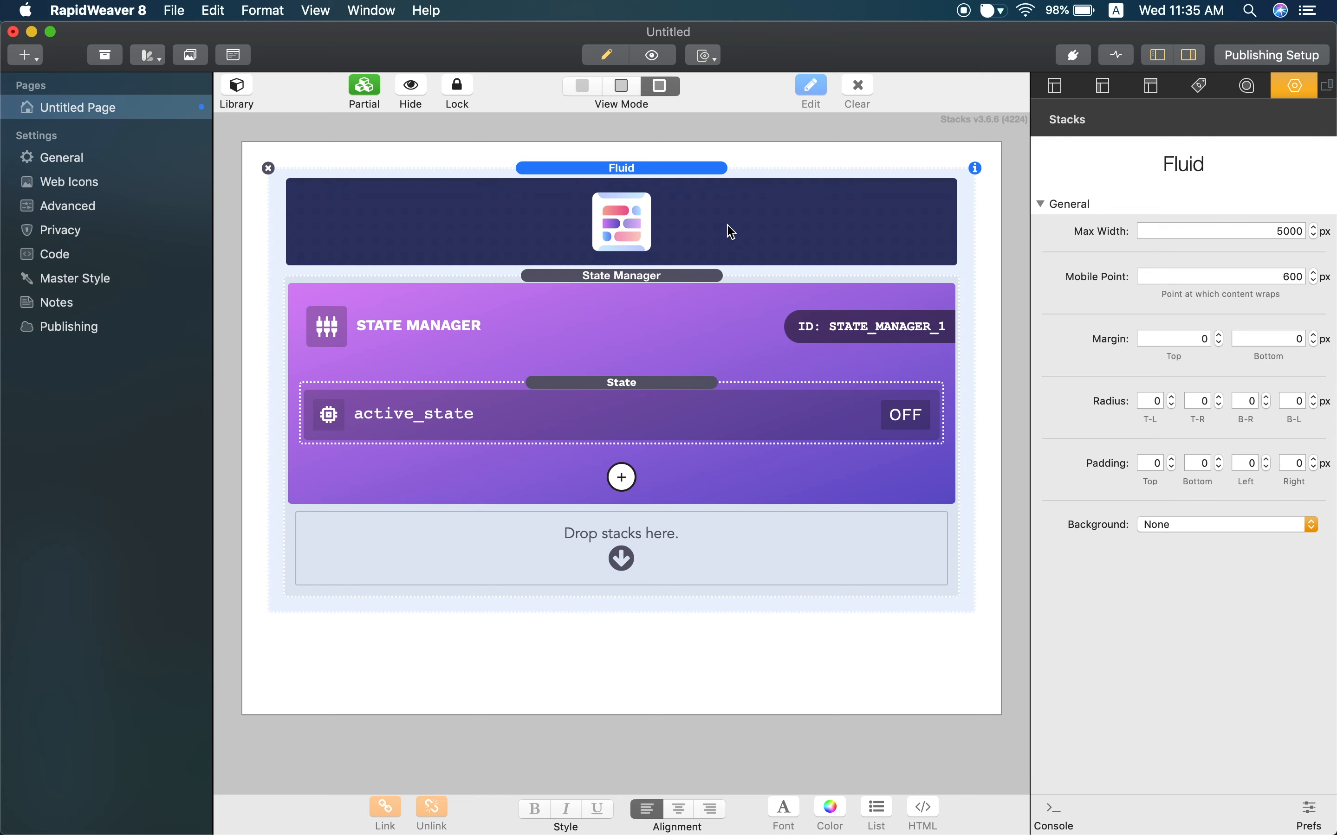
Step: Add a Fluid Container stack to the empty drop area inside the State Manager
{"action": "left_click", "coordinate": [658, 313]}
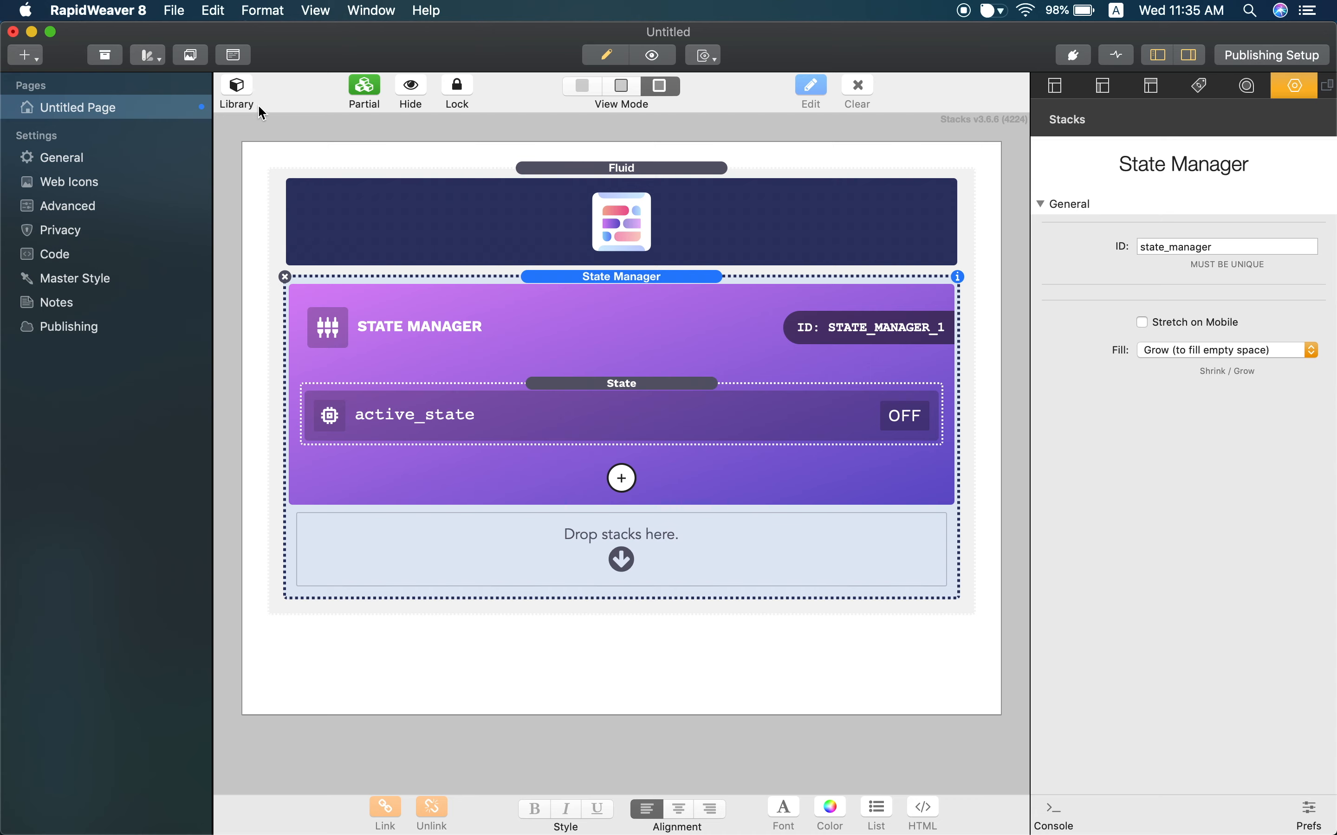
{"action": "left_click", "coordinate": [241, 93]}
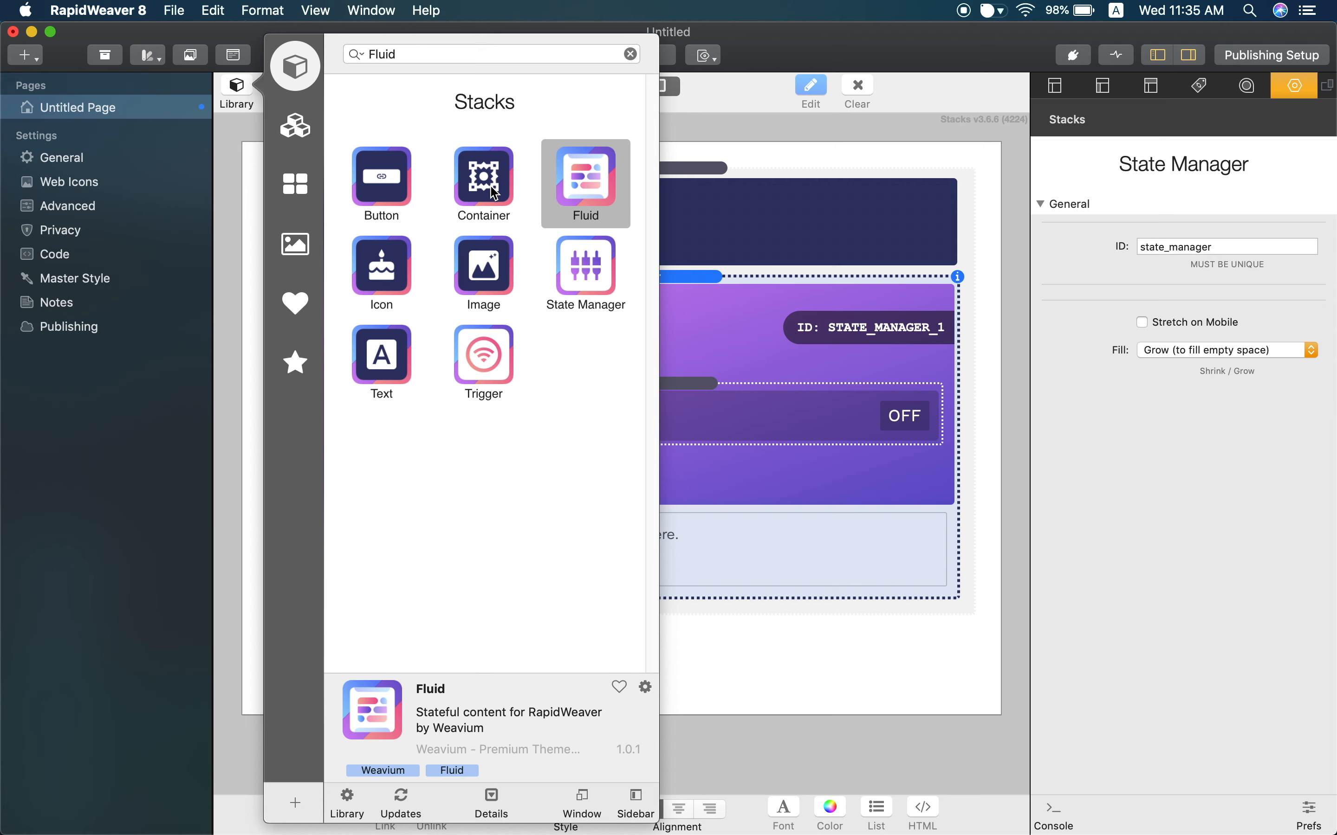
{"action": "left_click_drag", "start_coordinate": [487, 188], "coordinate": [738, 545]}
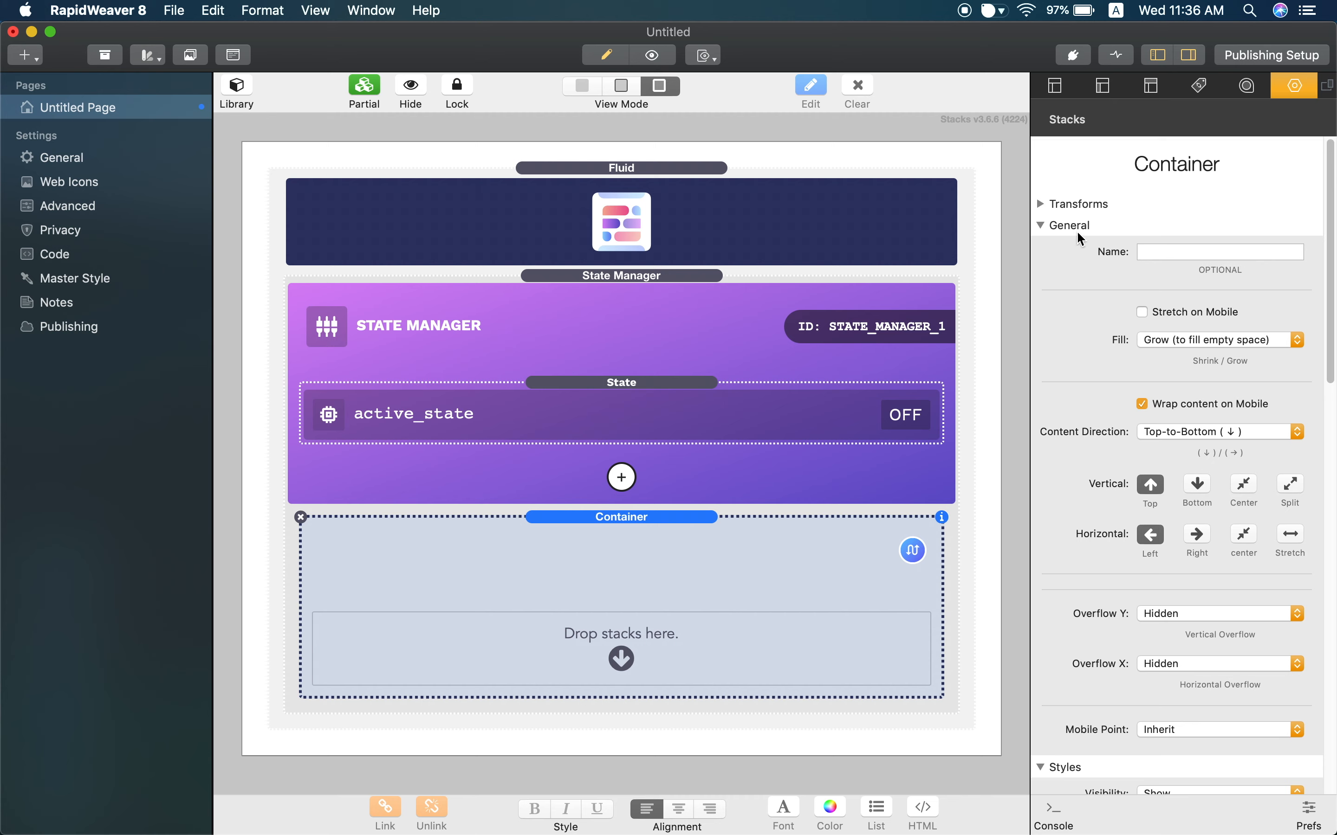
Step: Name the new container "Main Wrapper"
{"action": "scroll", "coordinate": [1063, 299], "scroll_direction": "down", "scroll_amount": 2}
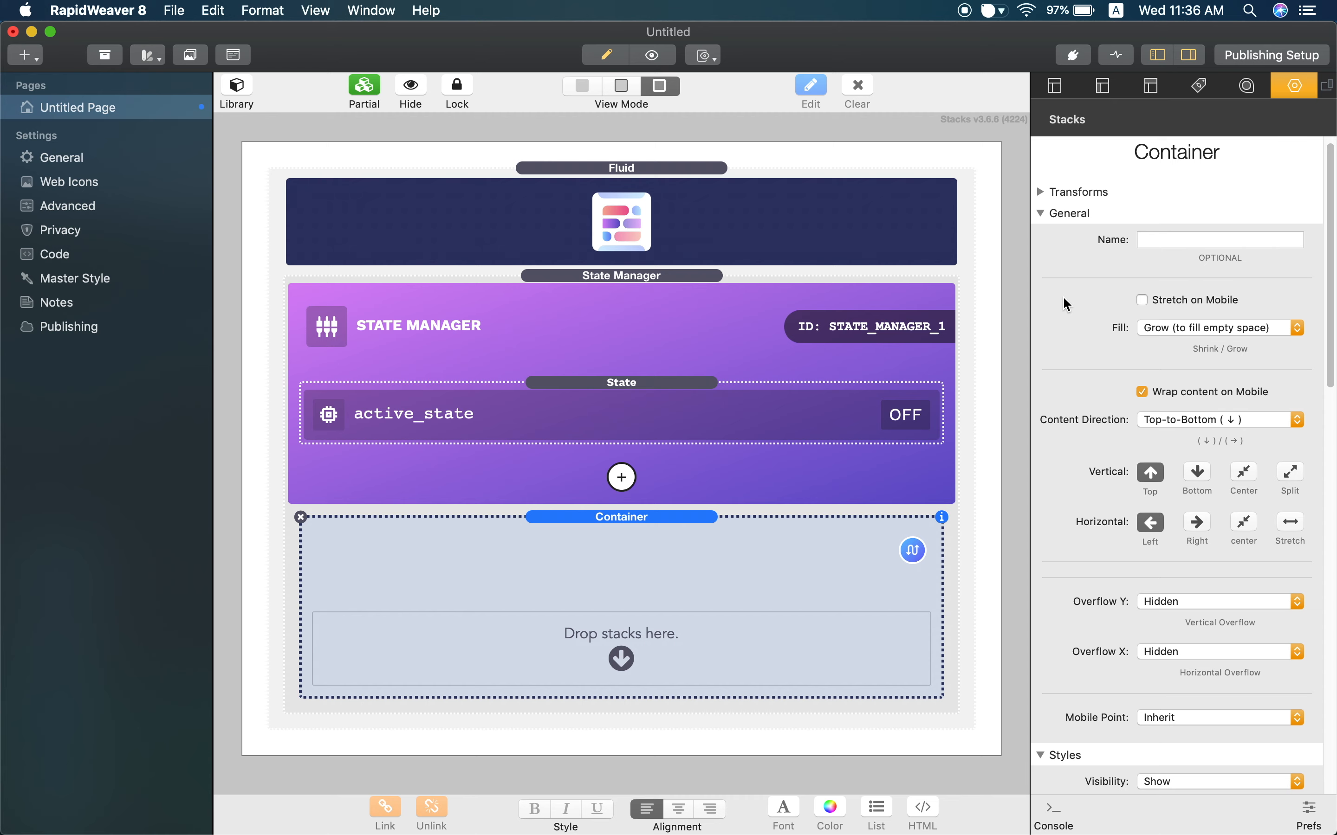
{"action": "scroll", "coordinate": [1063, 298], "scroll_direction": "up", "scroll_amount": 2}
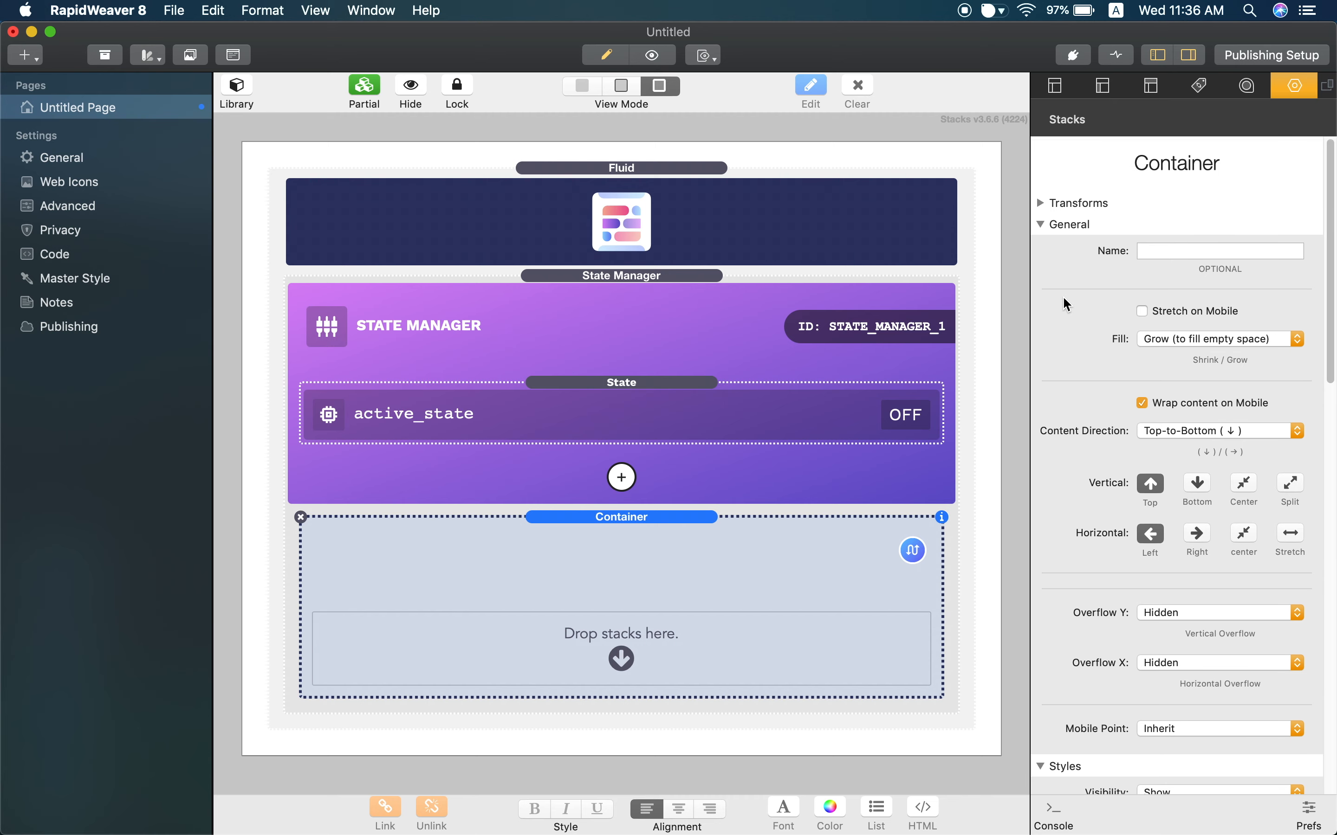
{"action": "left_click", "coordinate": [1217, 255]}
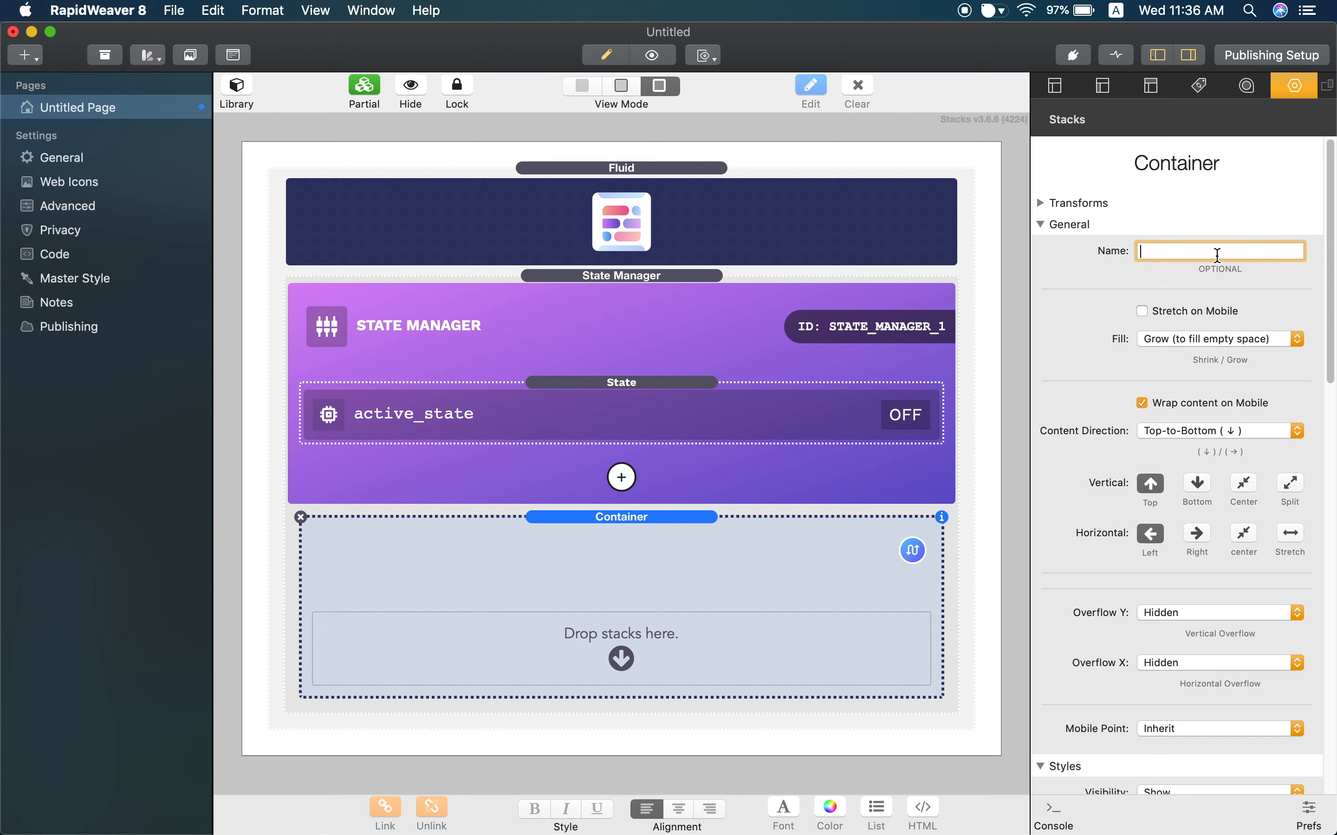
{"action": "type", "text": "Main Wrapper"}
{"action": "key", "text": "Return"}
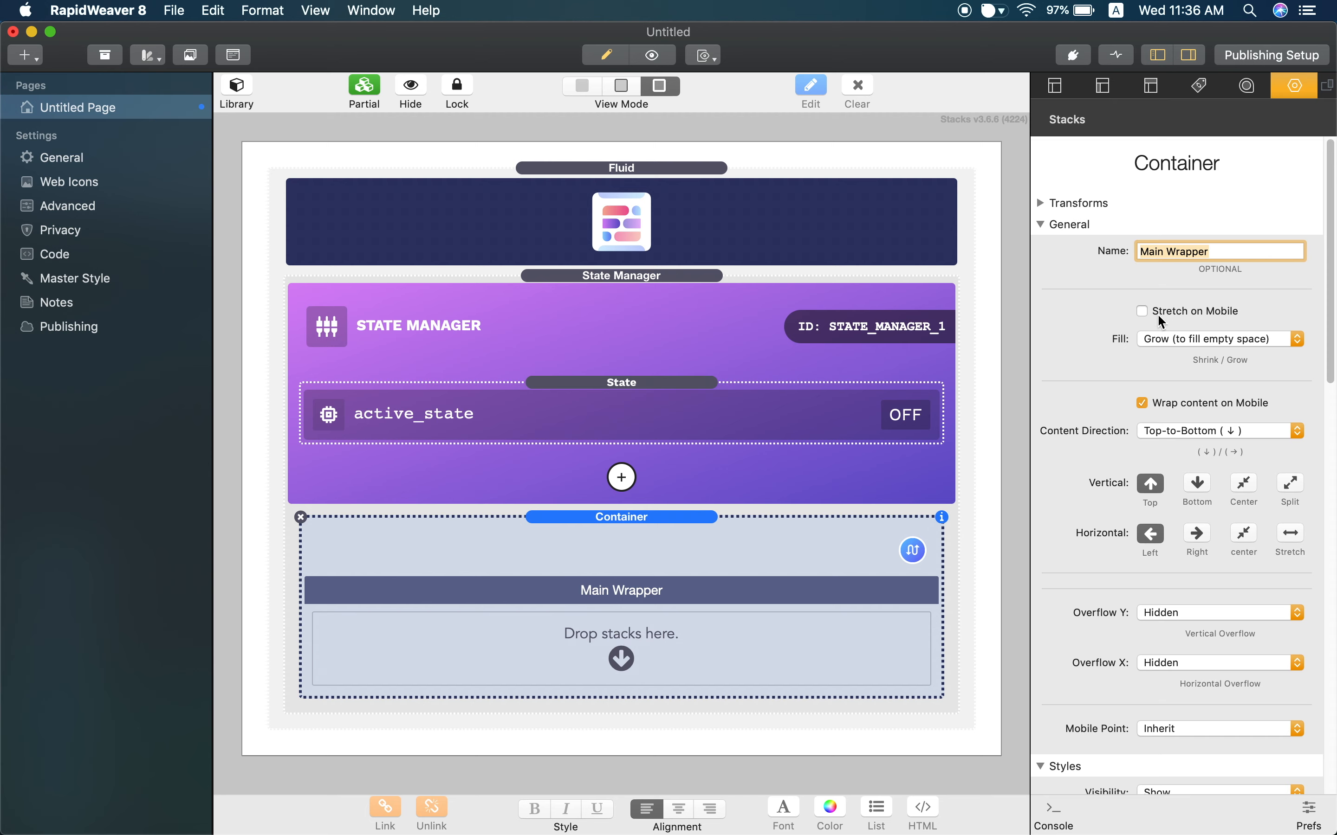
Step: Examine the Main Wrapper container's layout and overflow settings and the options offered for its visibility
{"action": "scroll", "coordinate": [1158, 315], "scroll_direction": "down", "scroll_amount": 5}
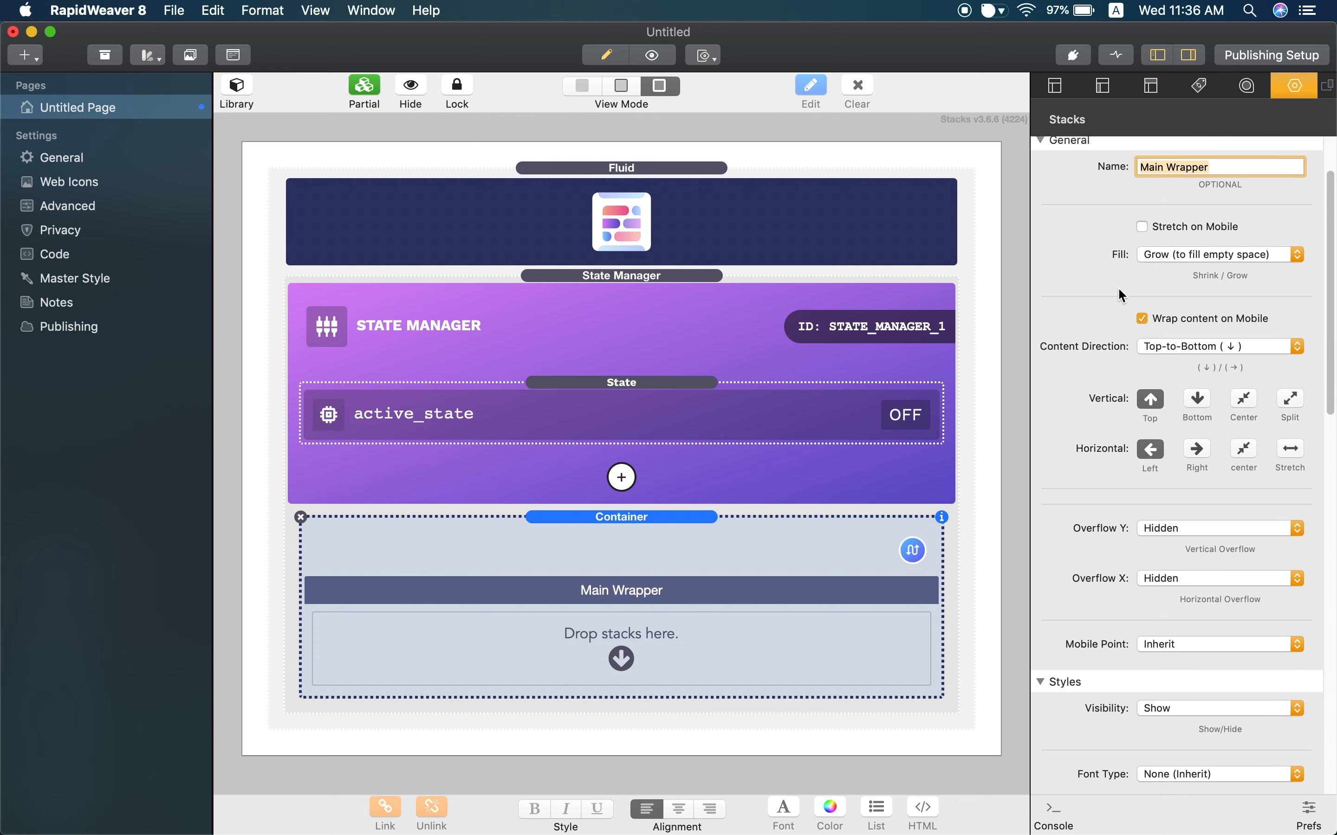
{"action": "scroll", "coordinate": [1118, 287], "scroll_direction": "down", "scroll_amount": 5}
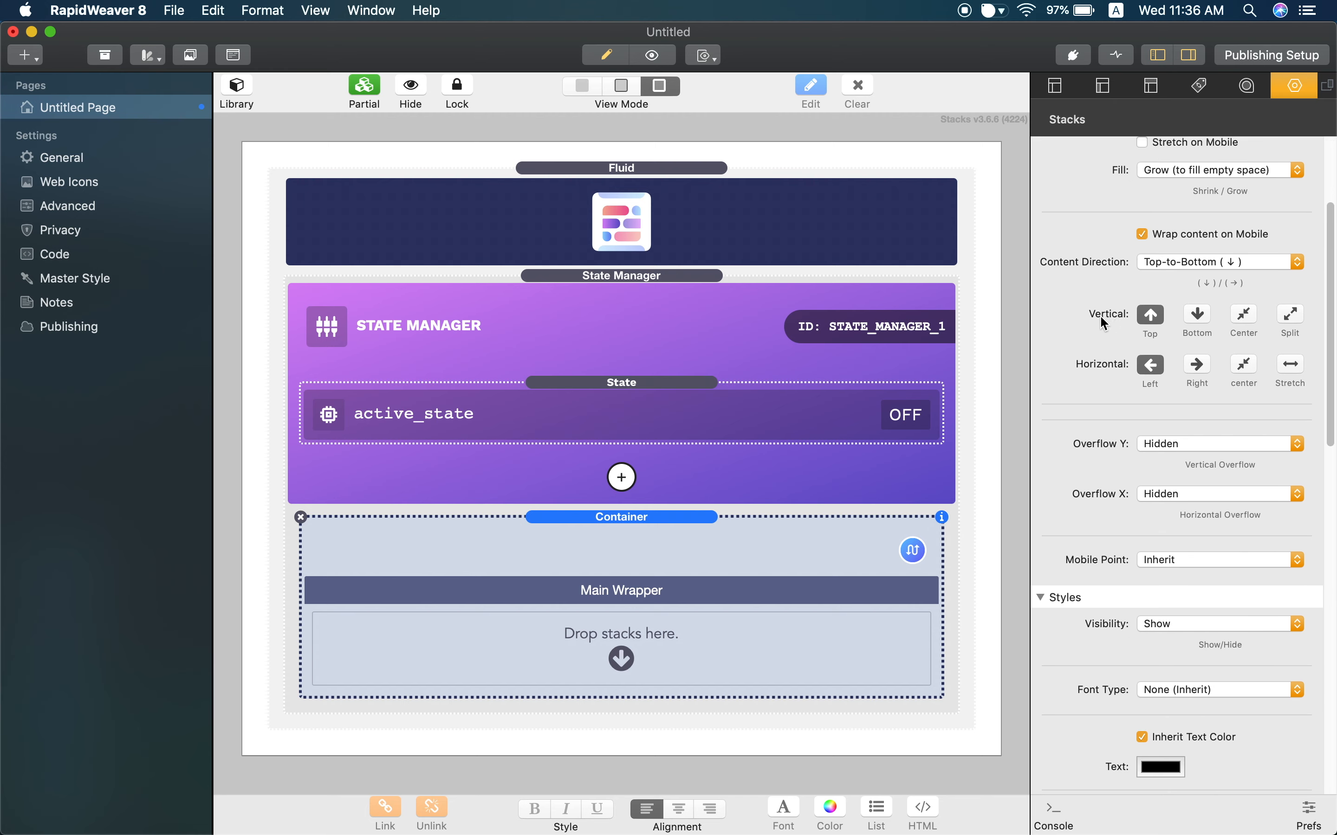
{"action": "scroll", "coordinate": [1099, 314], "scroll_direction": "down", "scroll_amount": 6}
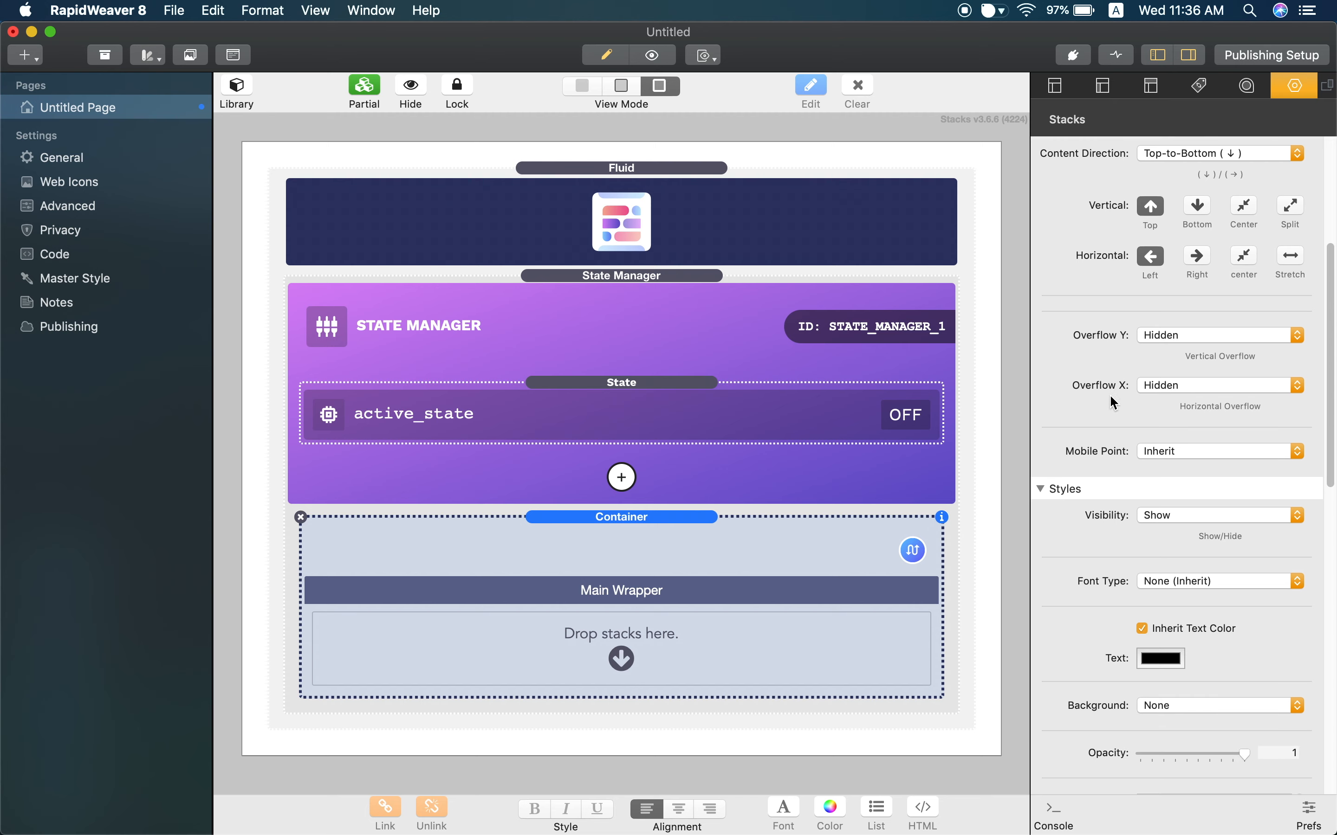
{"action": "scroll", "coordinate": [1098, 396], "scroll_direction": "down", "scroll_amount": 5}
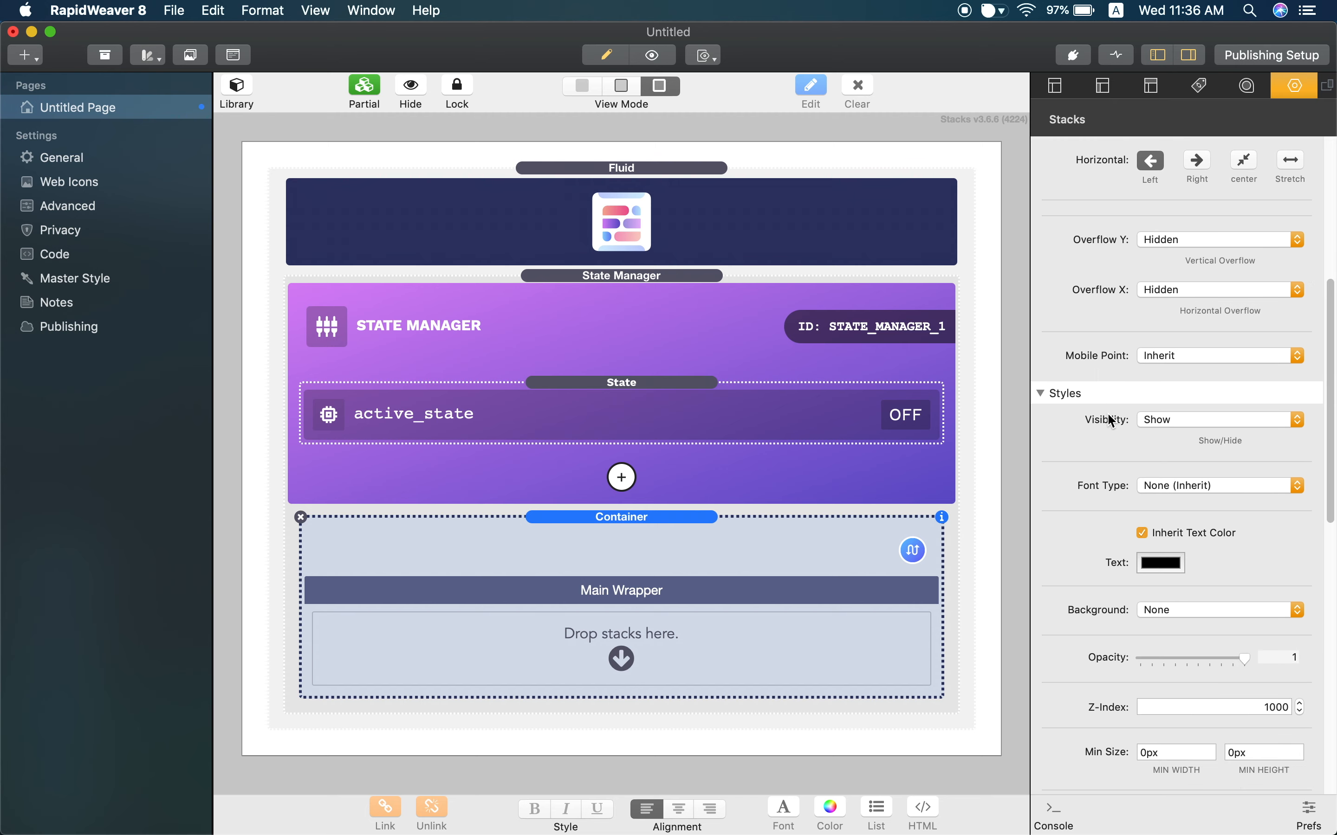
{"action": "scroll", "coordinate": [1090, 409], "scroll_direction": "down", "scroll_amount": 8}
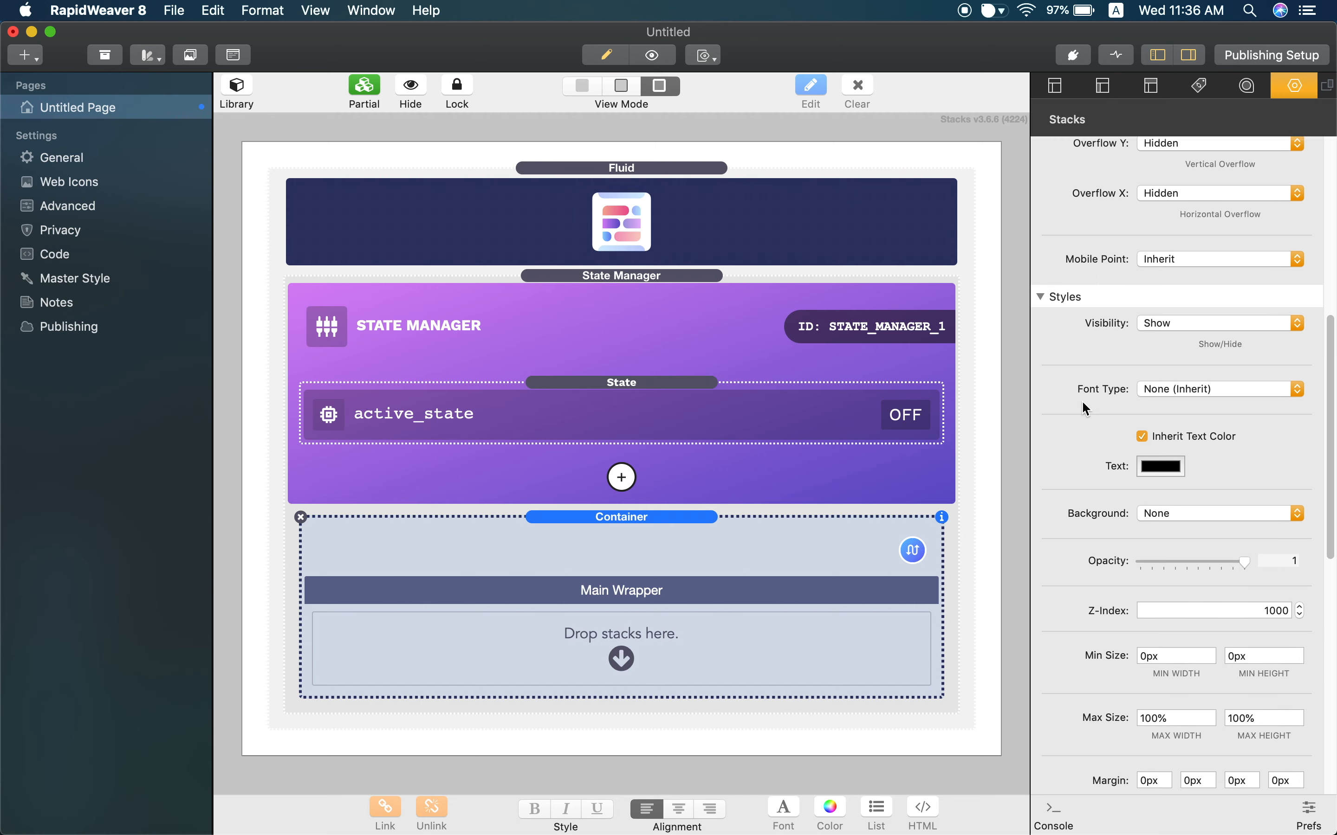
{"action": "scroll", "coordinate": [1085, 408], "scroll_direction": "down", "scroll_amount": 5}
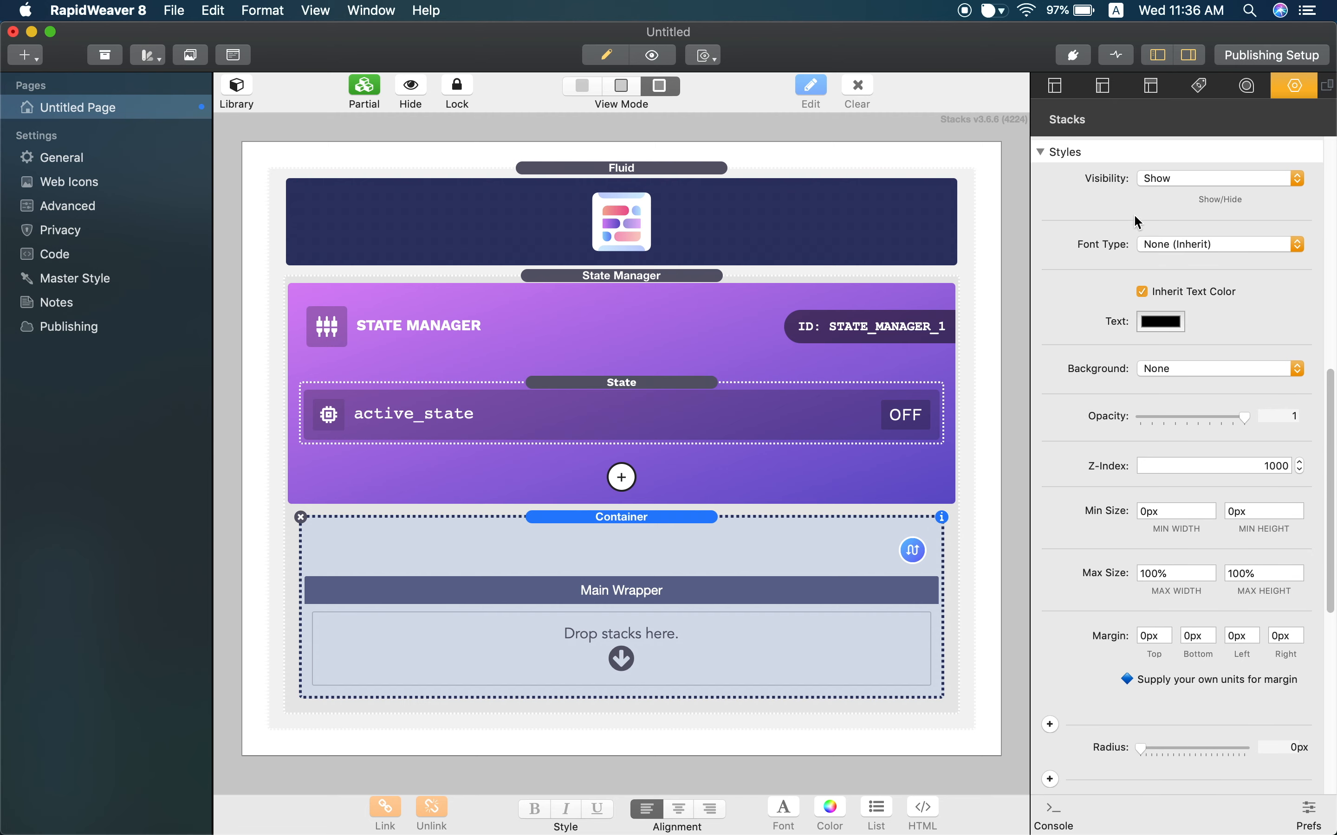
{"action": "left_click", "coordinate": [1161, 184]}
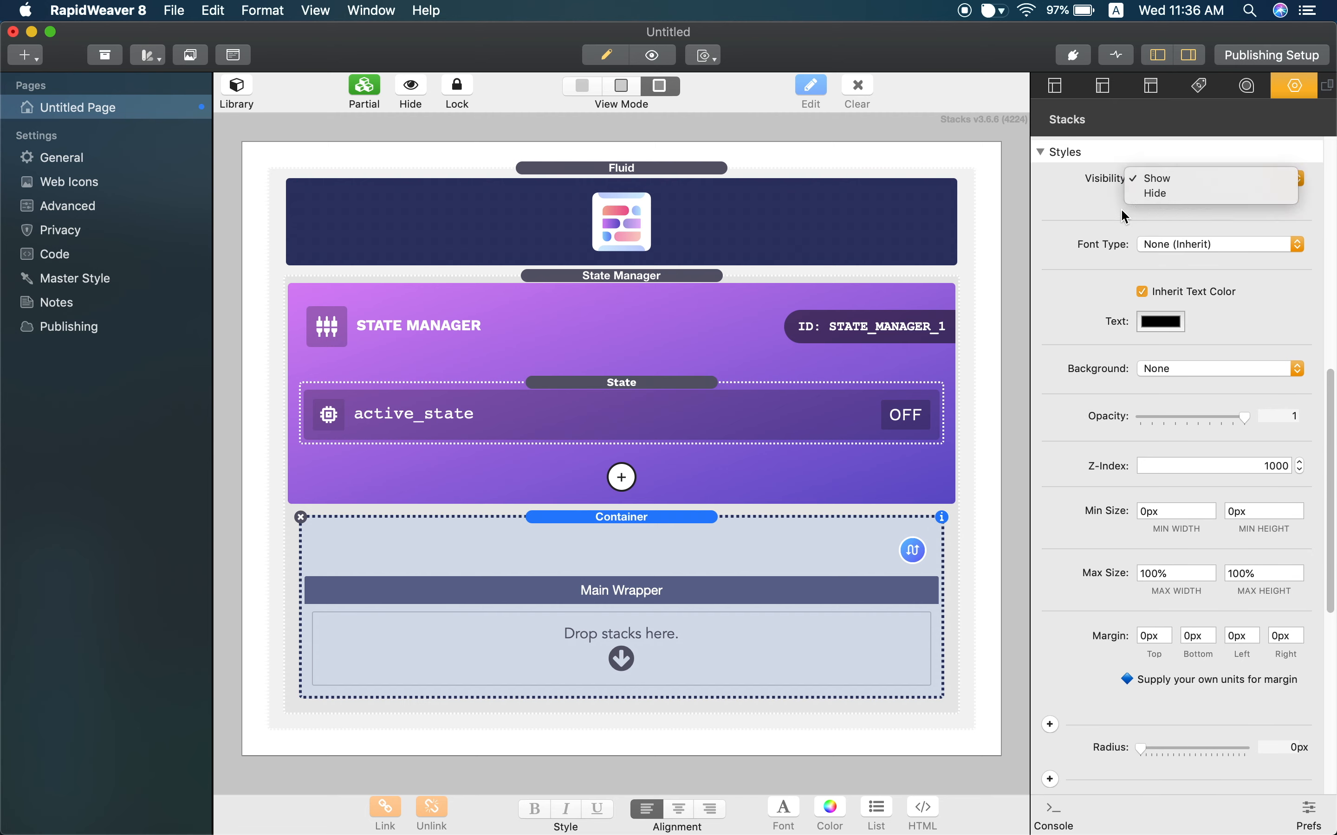
{"action": "left_click", "coordinate": [1108, 214]}
Step: Examine the container's remaining style settings, from text and background to scale, and the available Position options, returning to the General settings
{"action": "scroll", "coordinate": [1109, 281], "scroll_direction": "down", "scroll_amount": 2}
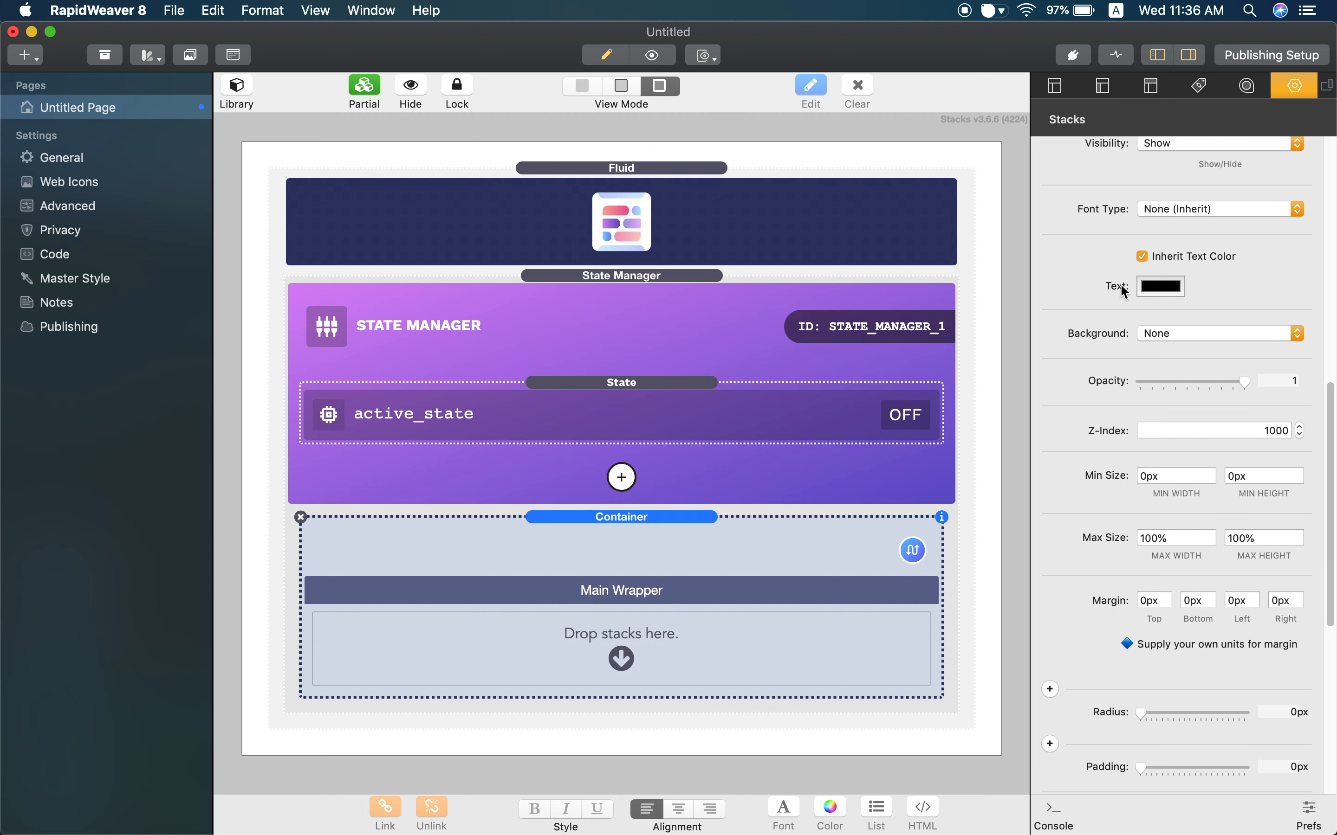
{"action": "scroll", "coordinate": [1108, 335], "scroll_direction": "down", "scroll_amount": 1}
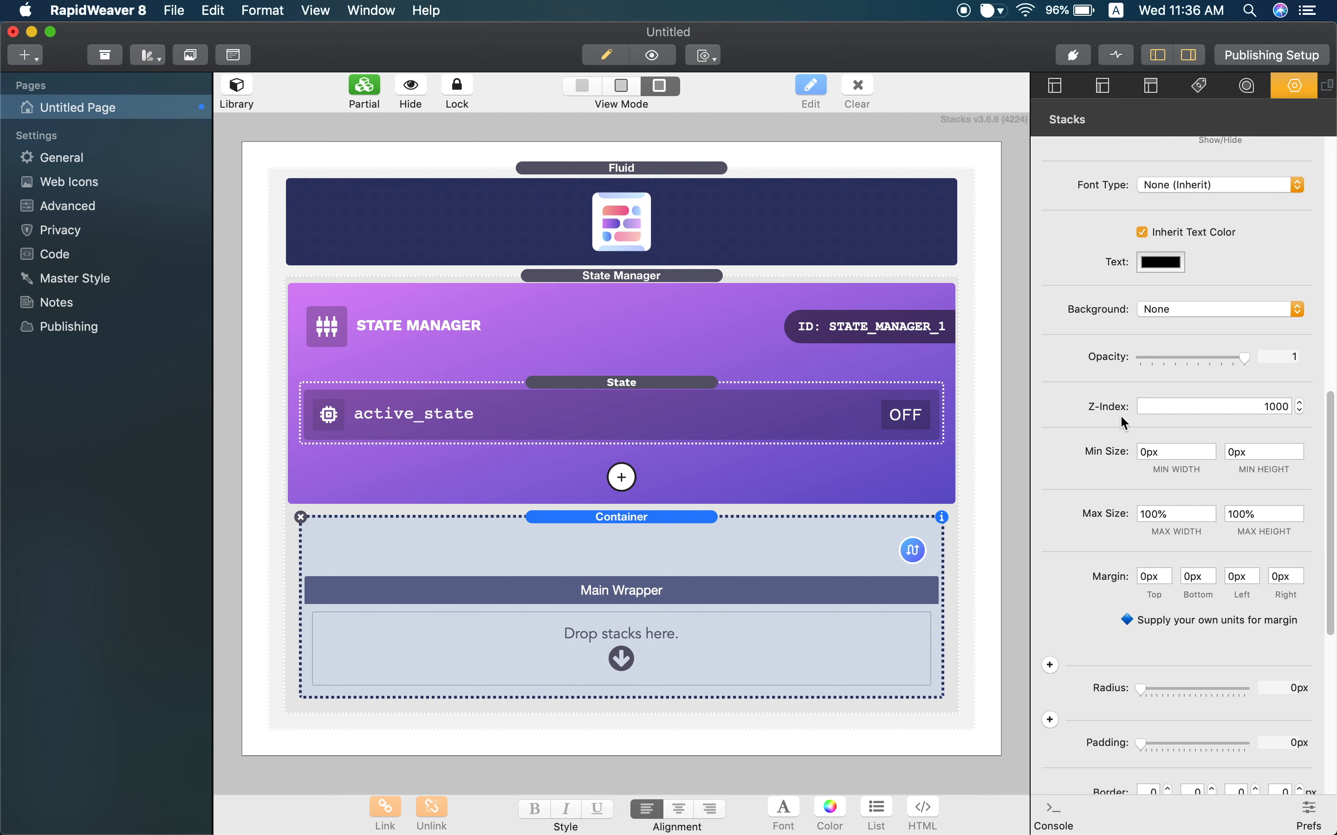
{"action": "scroll", "coordinate": [1099, 406], "scroll_direction": "down", "scroll_amount": 2}
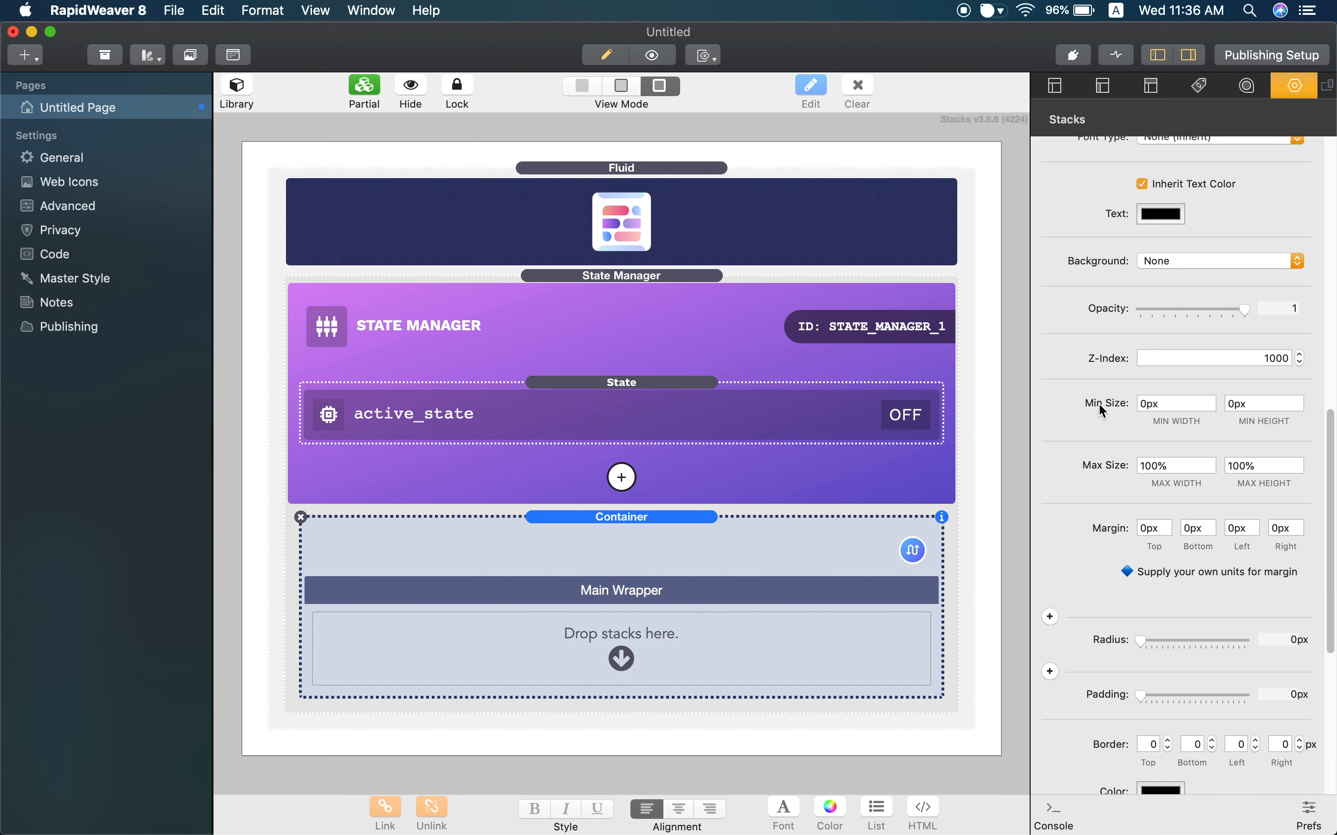
{"action": "scroll", "coordinate": [1102, 470], "scroll_direction": "down", "scroll_amount": 2}
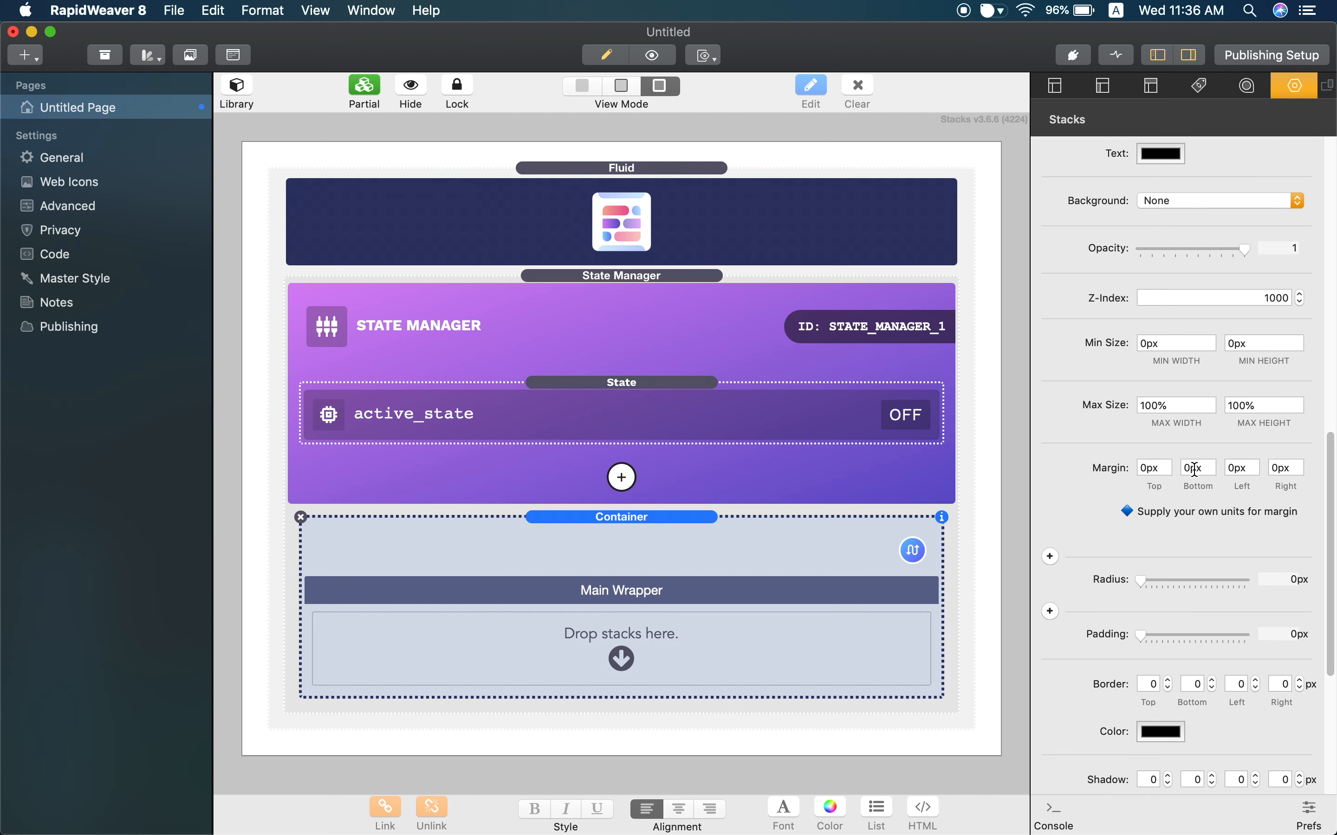
{"action": "scroll", "coordinate": [1065, 476], "scroll_direction": "down", "scroll_amount": 10}
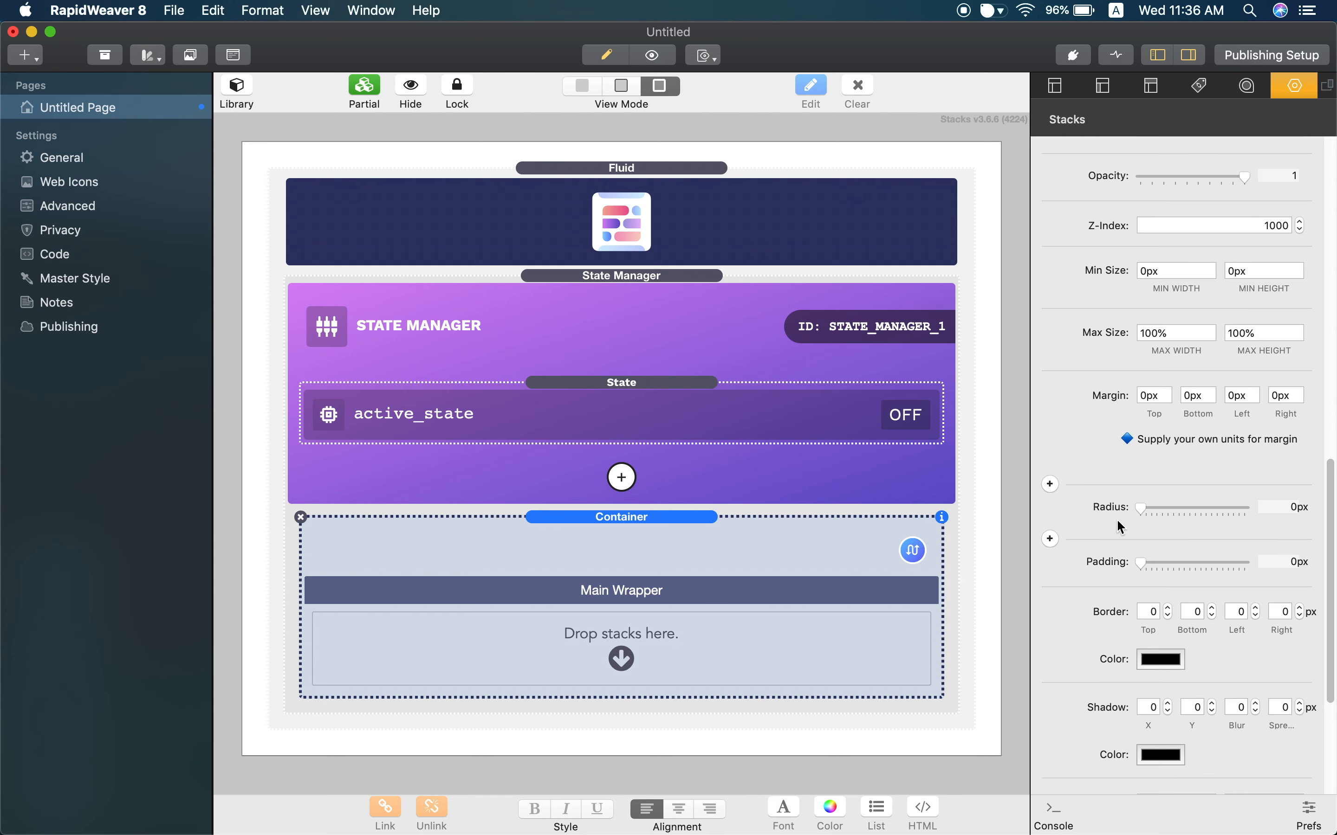
{"action": "scroll", "coordinate": [1101, 532], "scroll_direction": "down", "scroll_amount": 1}
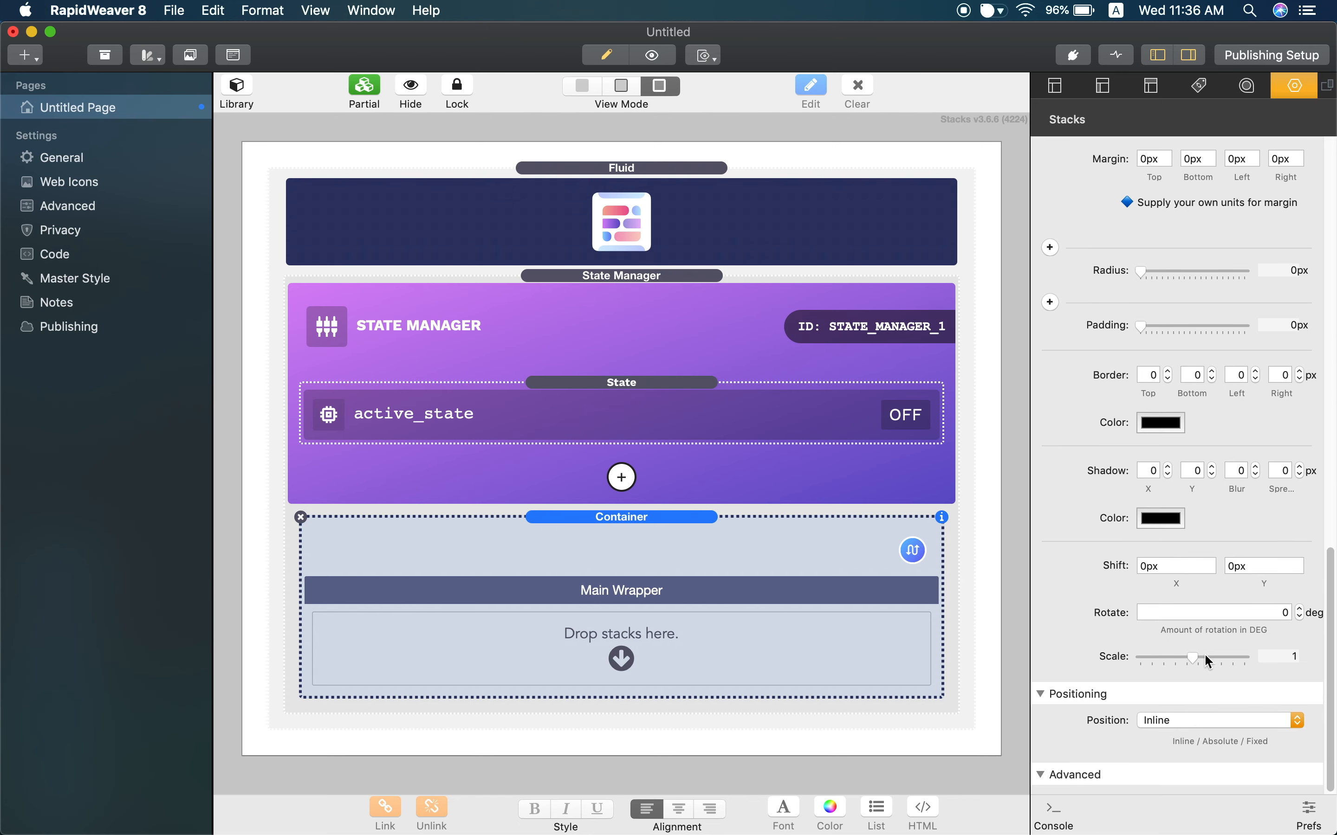
{"action": "left_click", "coordinate": [1185, 719]}
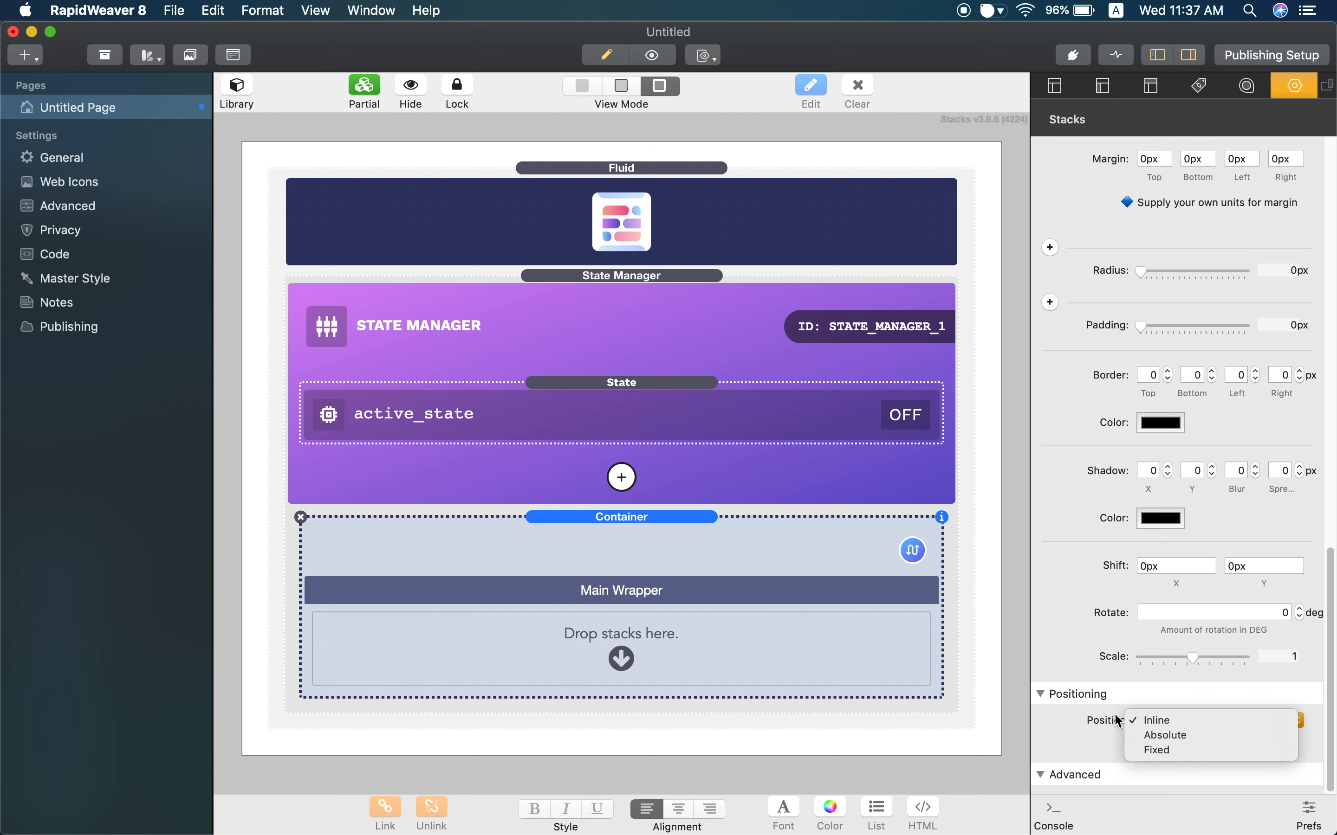
{"action": "left_click", "coordinate": [1079, 669]}
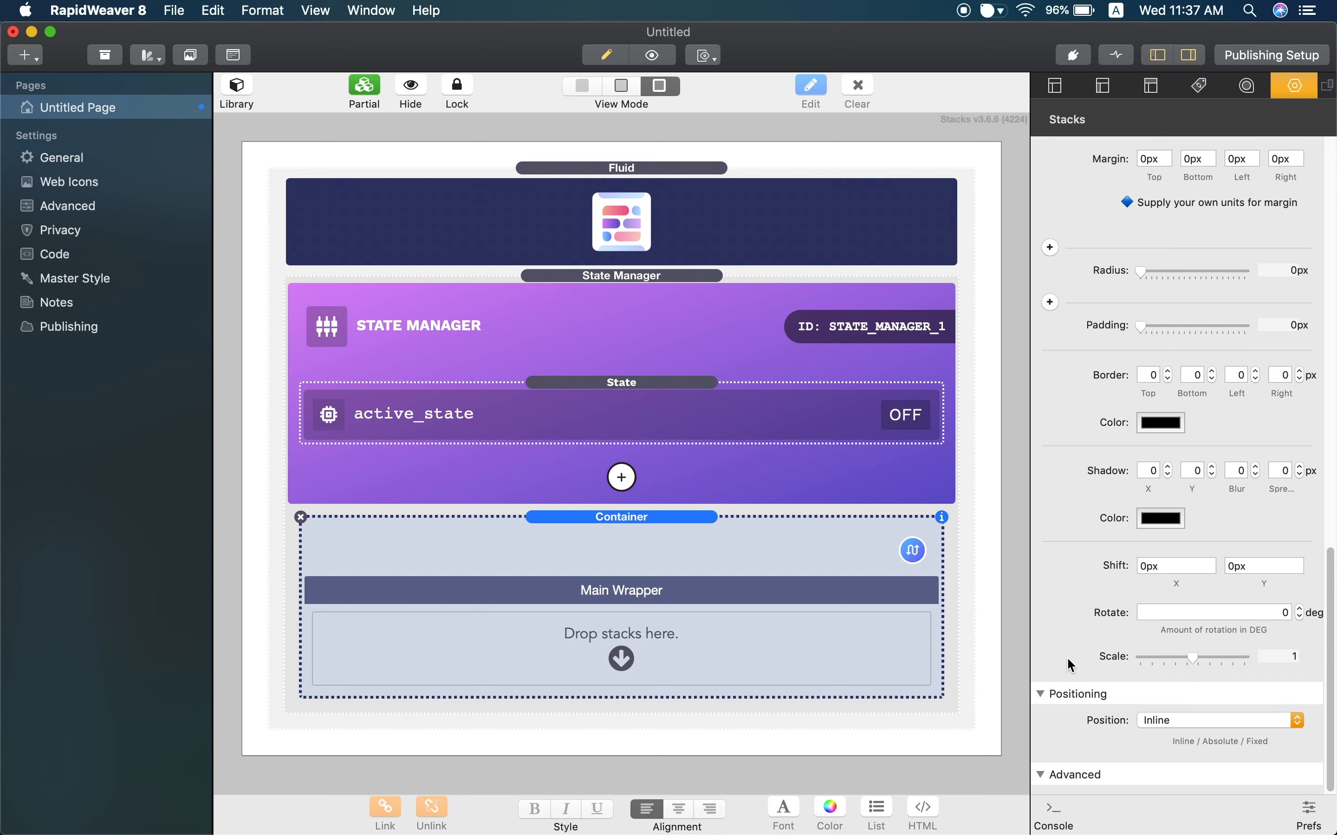
{"action": "scroll", "coordinate": [1086, 639], "scroll_direction": "up", "scroll_amount": 10}
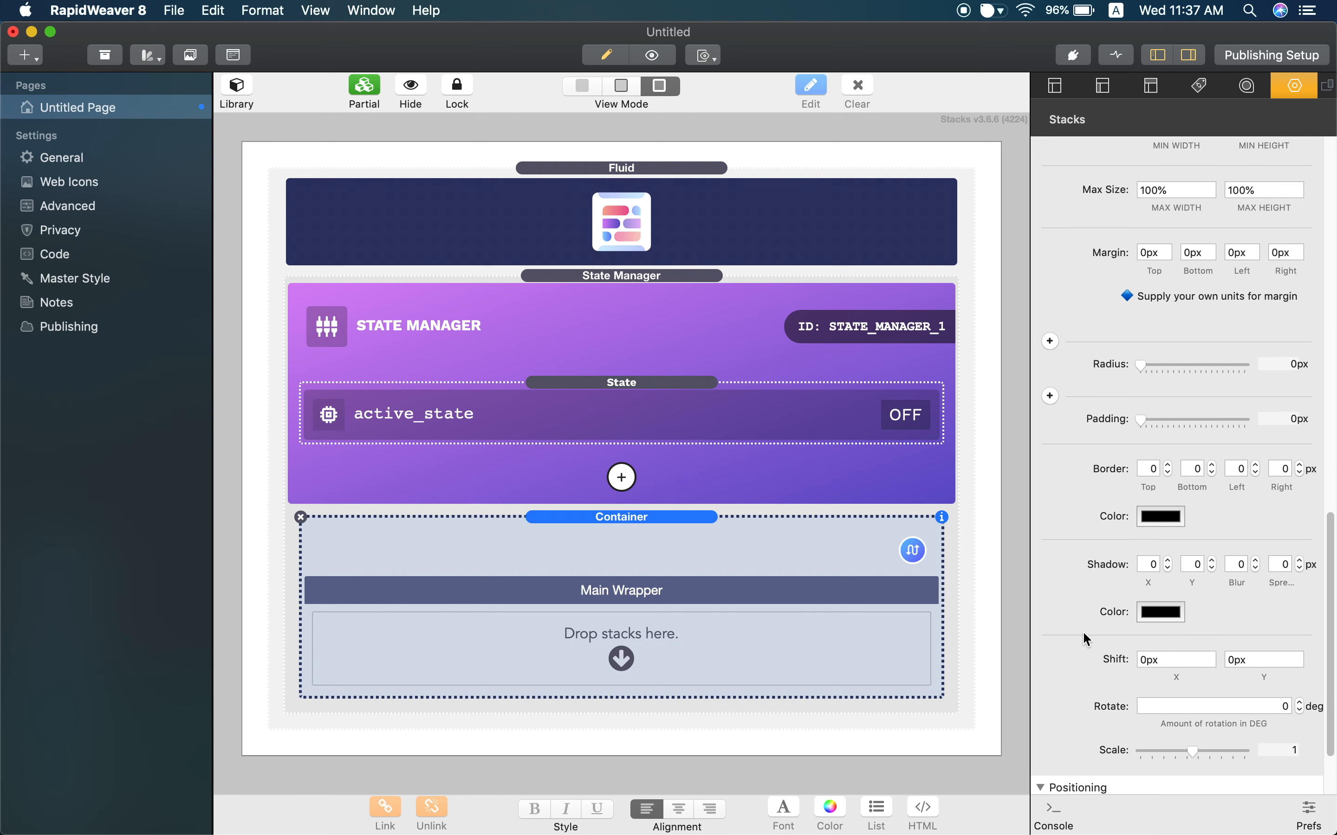
{"action": "scroll", "coordinate": [1087, 641], "scroll_direction": "up", "scroll_amount": 10}
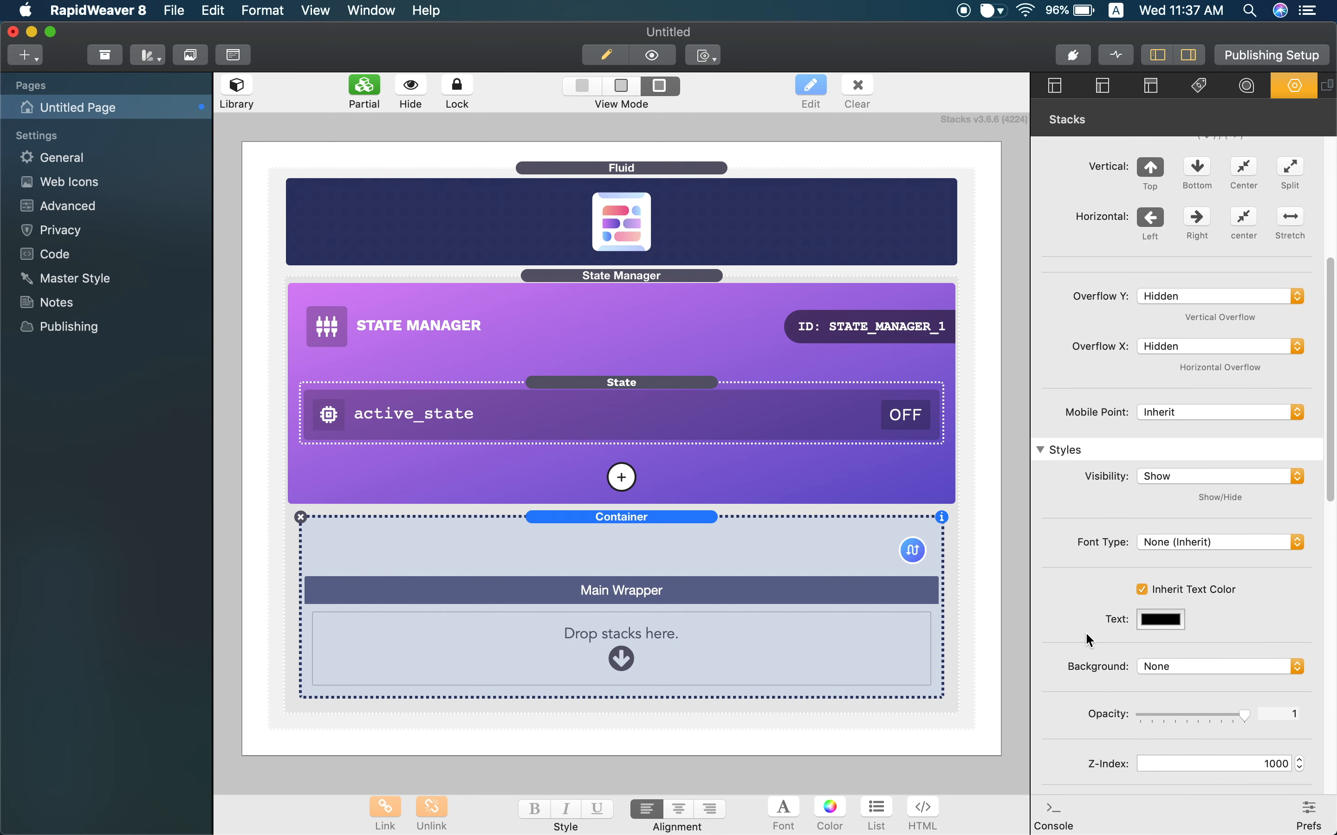
{"action": "scroll", "coordinate": [1087, 640], "scroll_direction": "up", "scroll_amount": 4}
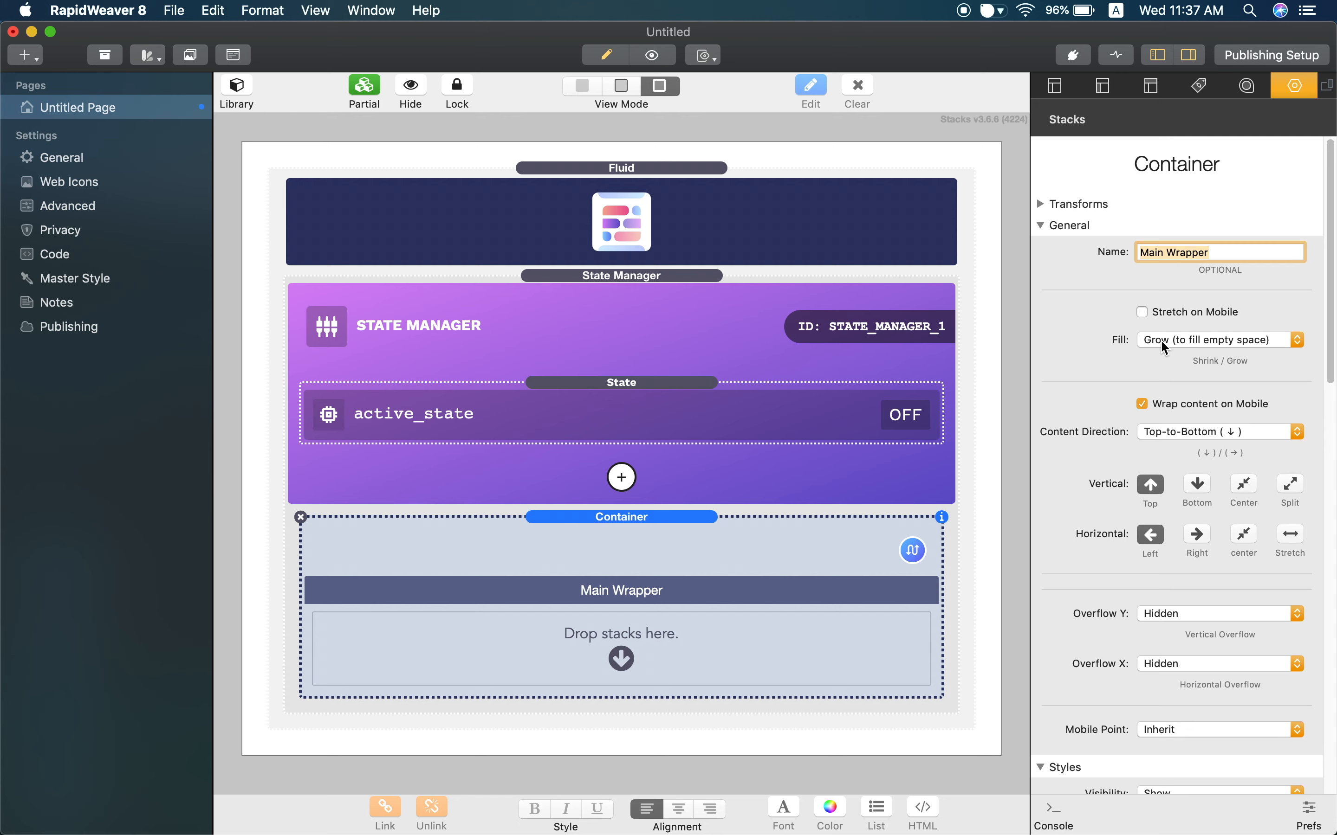
{"action": "scroll", "coordinate": [1090, 395], "scroll_direction": "down", "scroll_amount": 3}
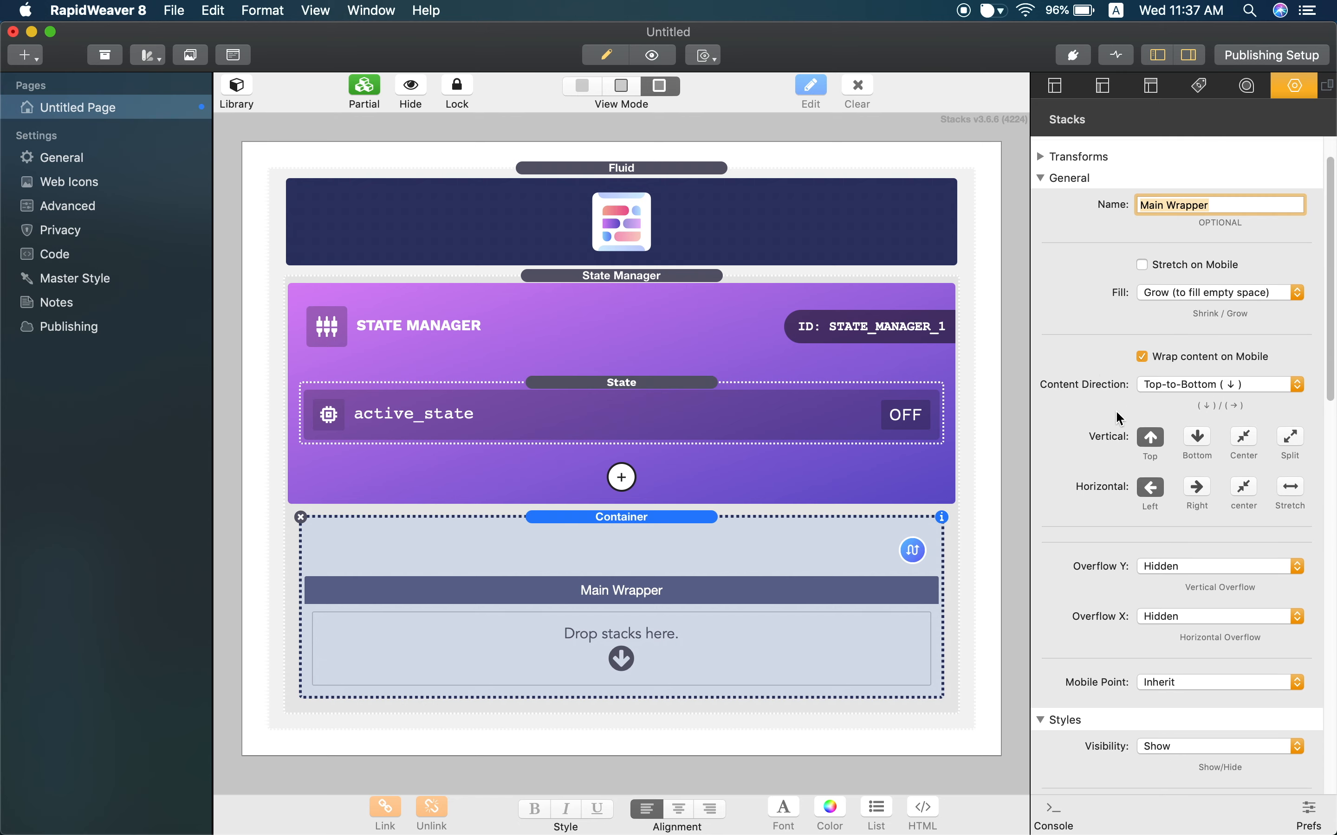
Step: Set the Main Wrapper container's background type to Color
{"action": "scroll", "coordinate": [1111, 417], "scroll_direction": "down", "scroll_amount": 8}
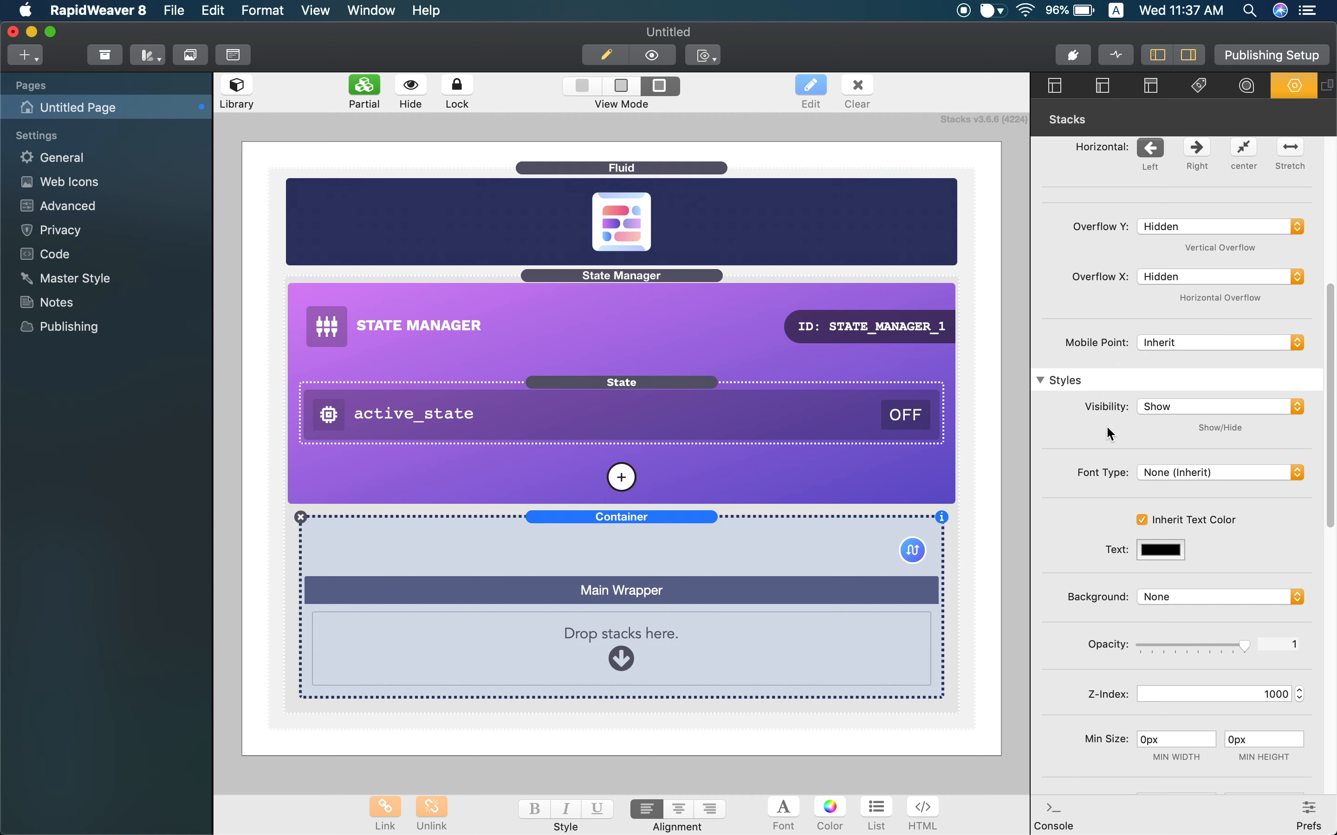
{"action": "scroll", "coordinate": [1107, 427], "scroll_direction": "down", "scroll_amount": 2}
{"action": "scroll", "coordinate": [1107, 449], "scroll_direction": "down", "scroll_amount": 5}
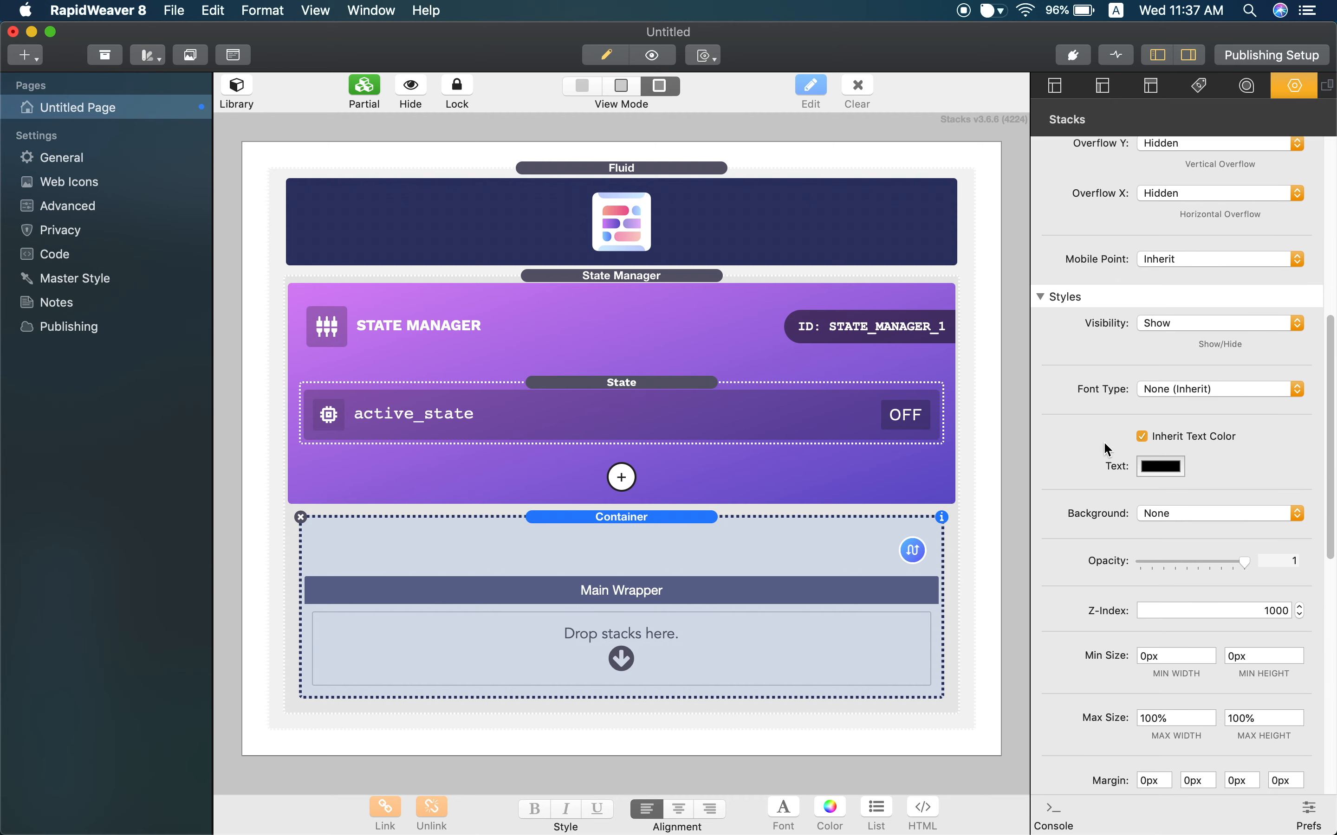
{"action": "scroll", "coordinate": [1107, 450], "scroll_direction": "down", "scroll_amount": 1}
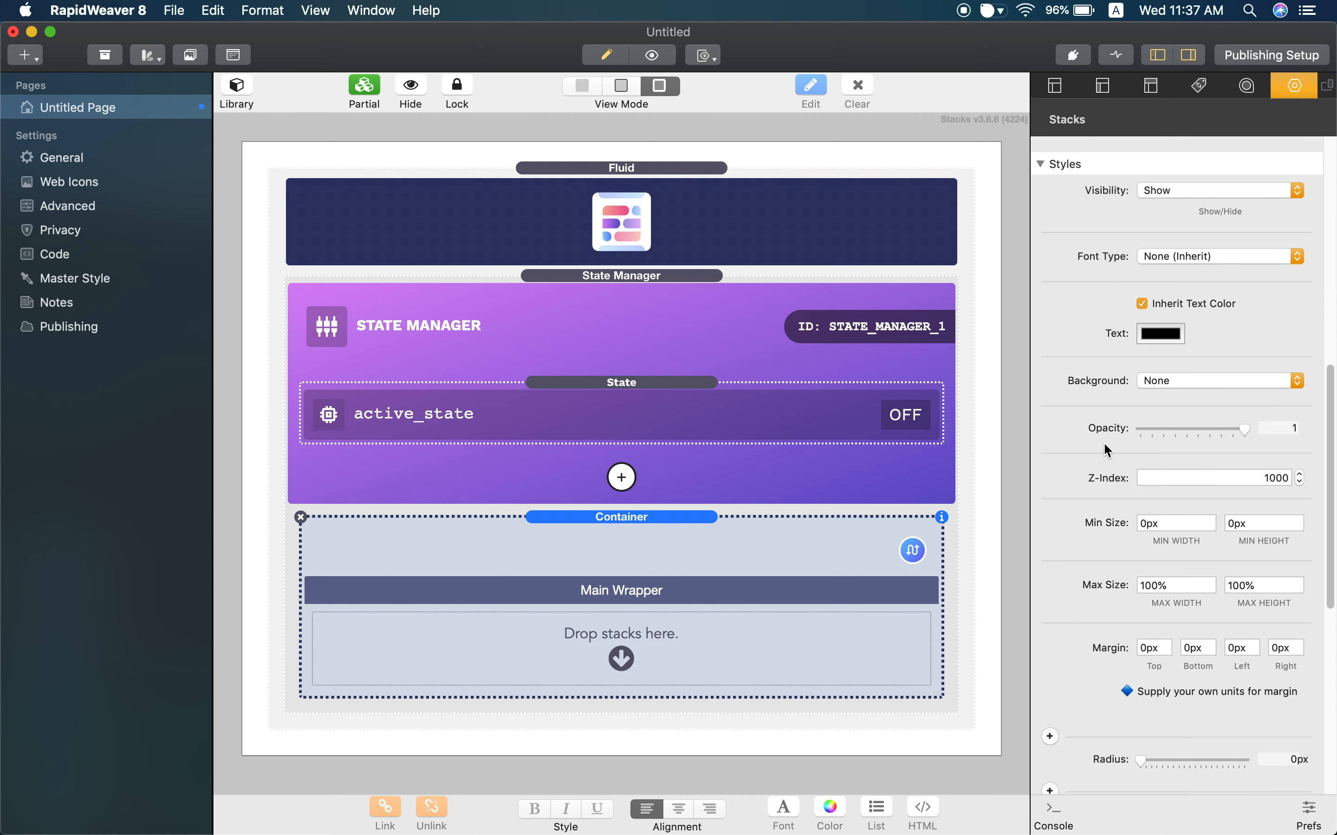
{"action": "left_click", "coordinate": [1148, 384]}
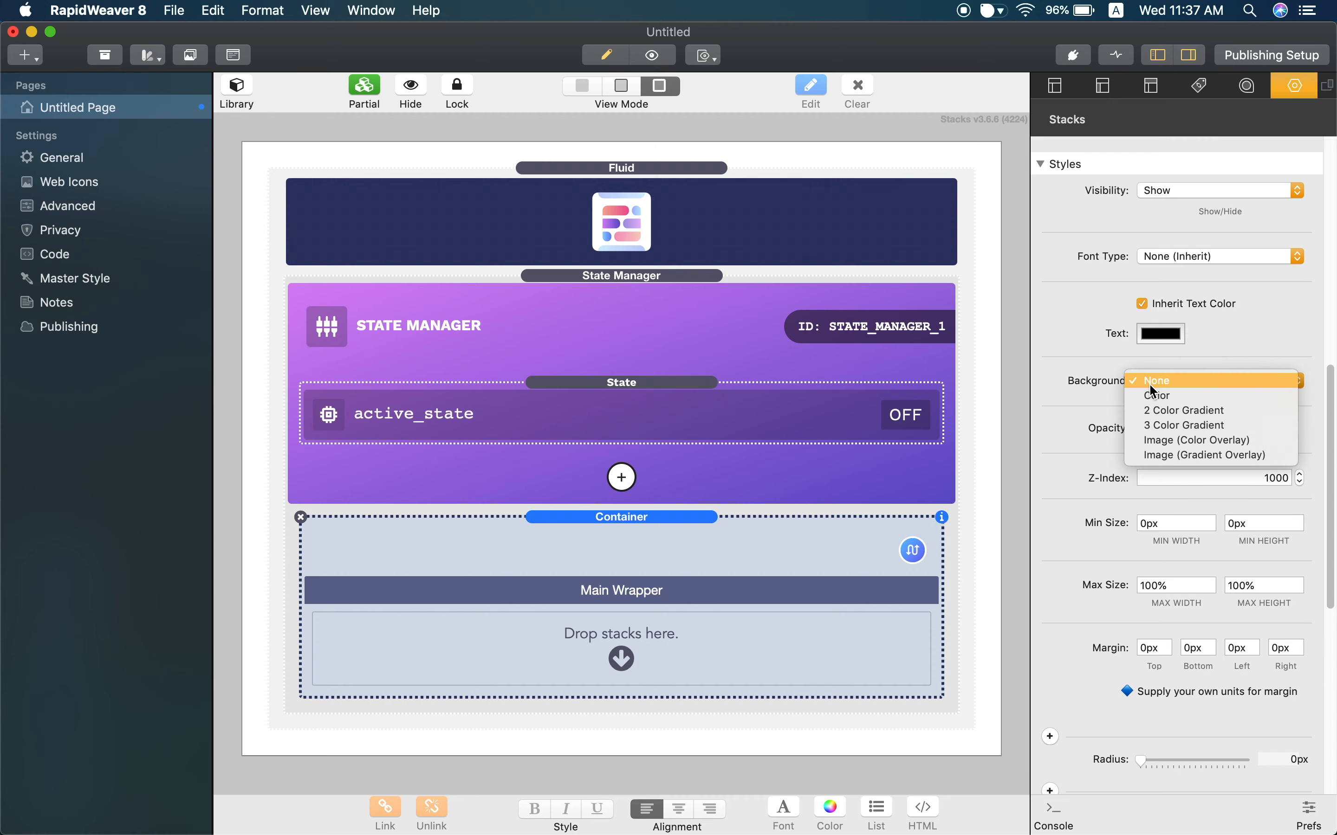
{"action": "left_click", "coordinate": [1177, 397]}
Step: Set the container's background color to Grey 100 from the Material Design Color Palette
{"action": "left_click", "coordinate": [1172, 421]}
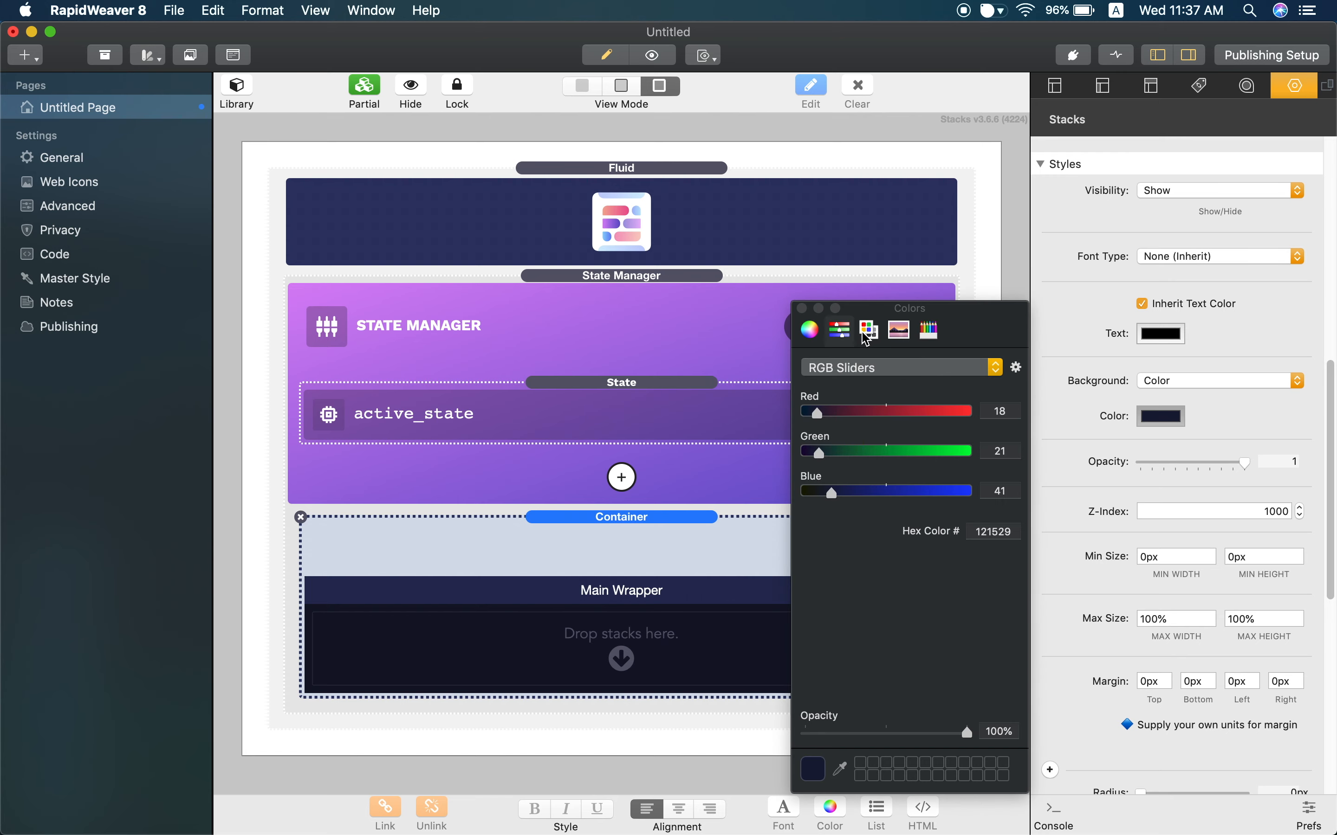
{"action": "left_click", "coordinate": [866, 339]}
{"action": "left_click", "coordinate": [852, 340]}
{"action": "left_click", "coordinate": [869, 330]}
{"action": "scroll", "coordinate": [922, 522], "scroll_direction": "down", "scroll_amount": 15}
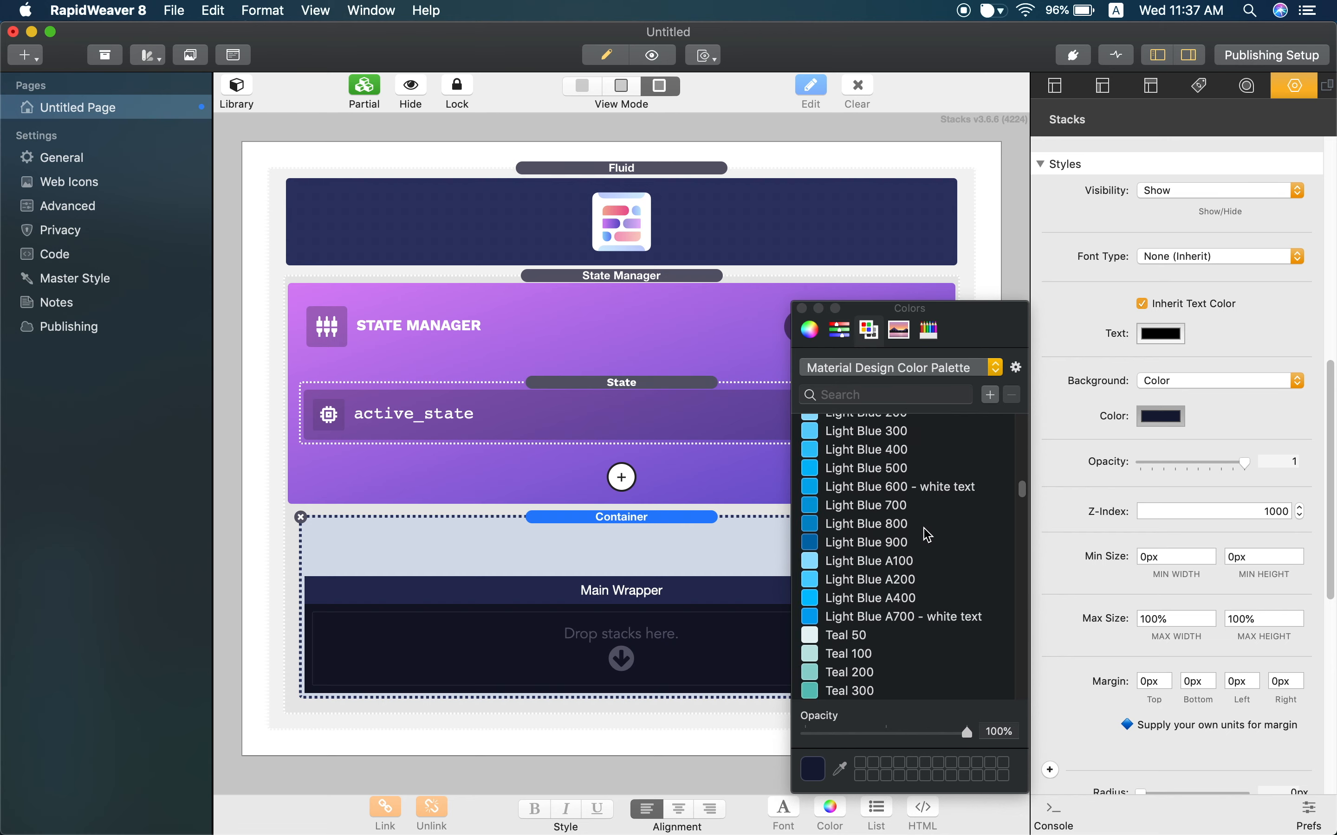
{"action": "scroll", "coordinate": [928, 535], "scroll_direction": "down", "scroll_amount": 20}
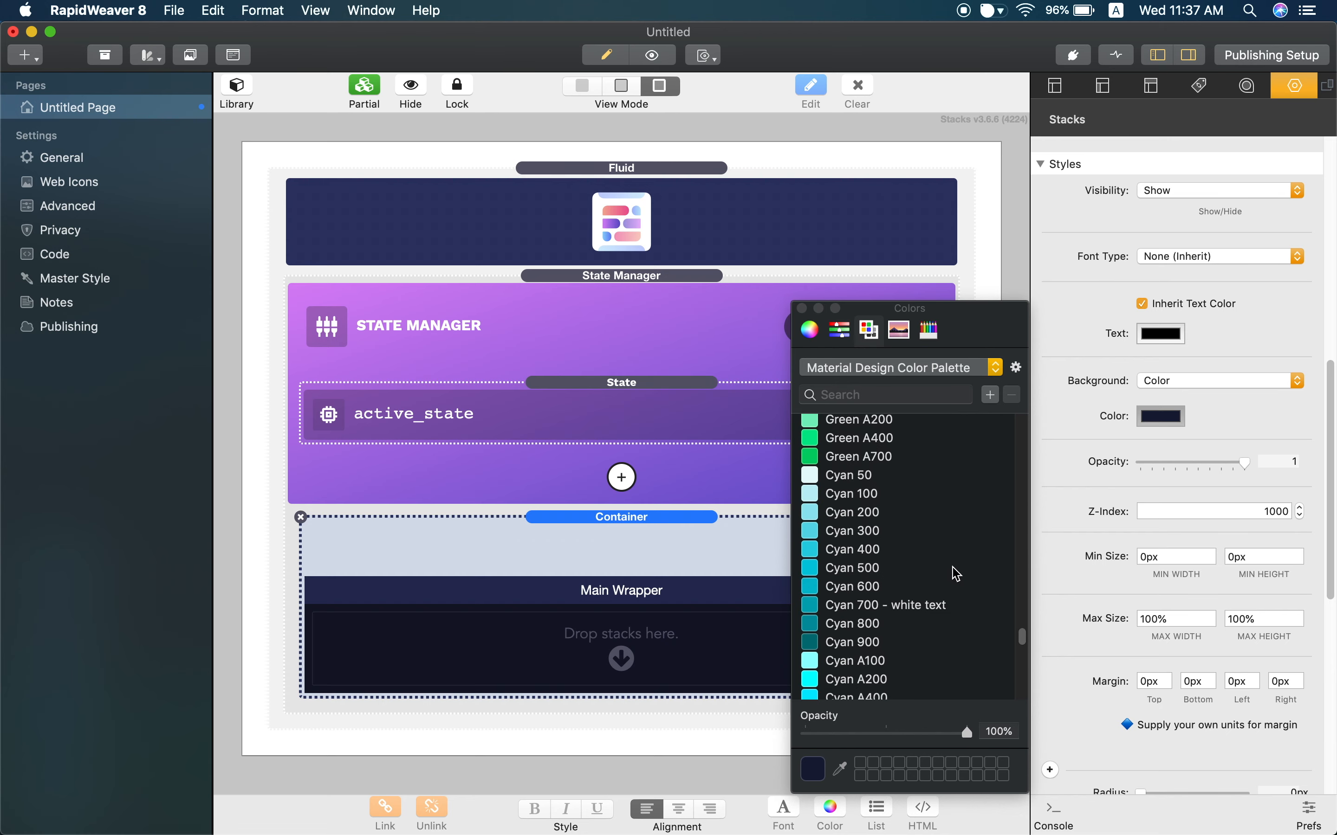
{"action": "scroll", "coordinate": [955, 572], "scroll_direction": "down", "scroll_amount": 20}
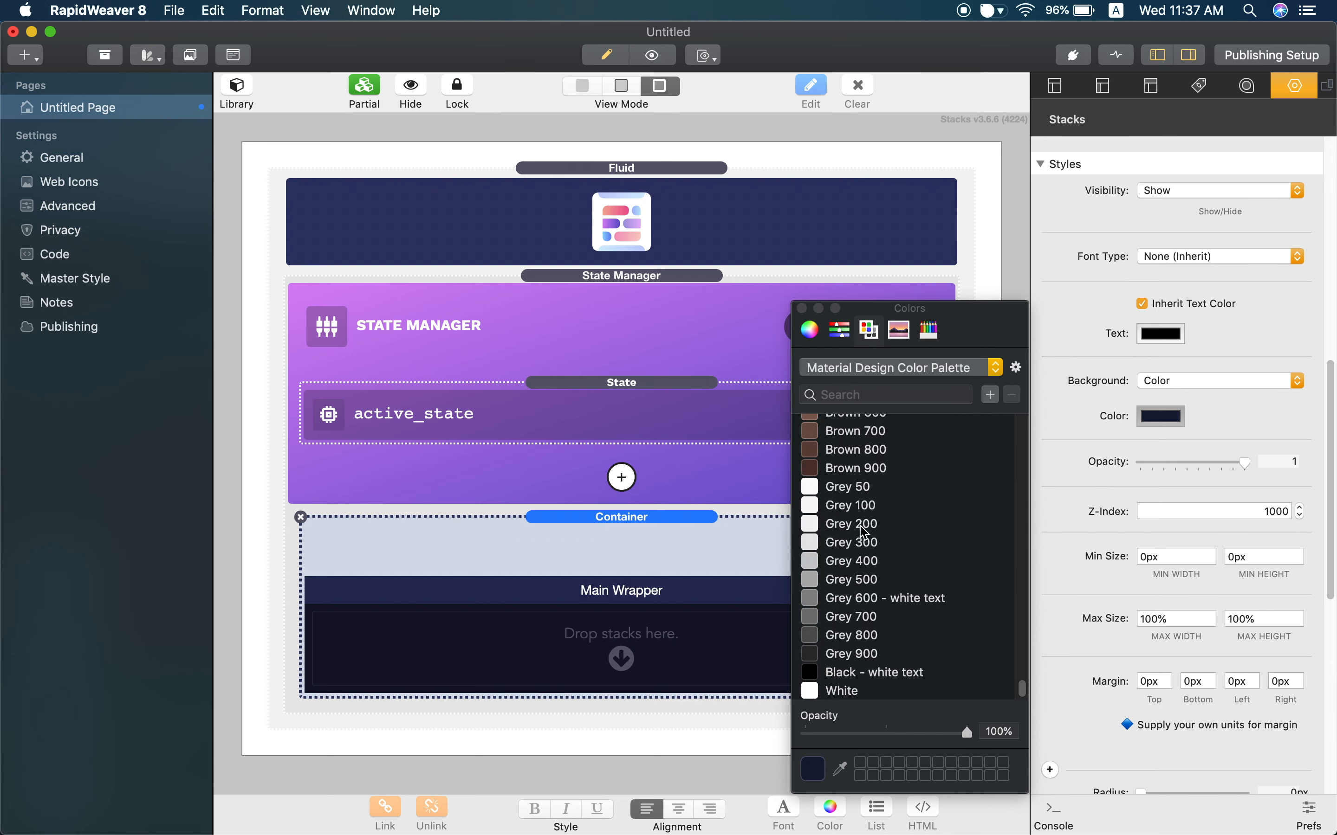
{"action": "left_click", "coordinate": [851, 505]}
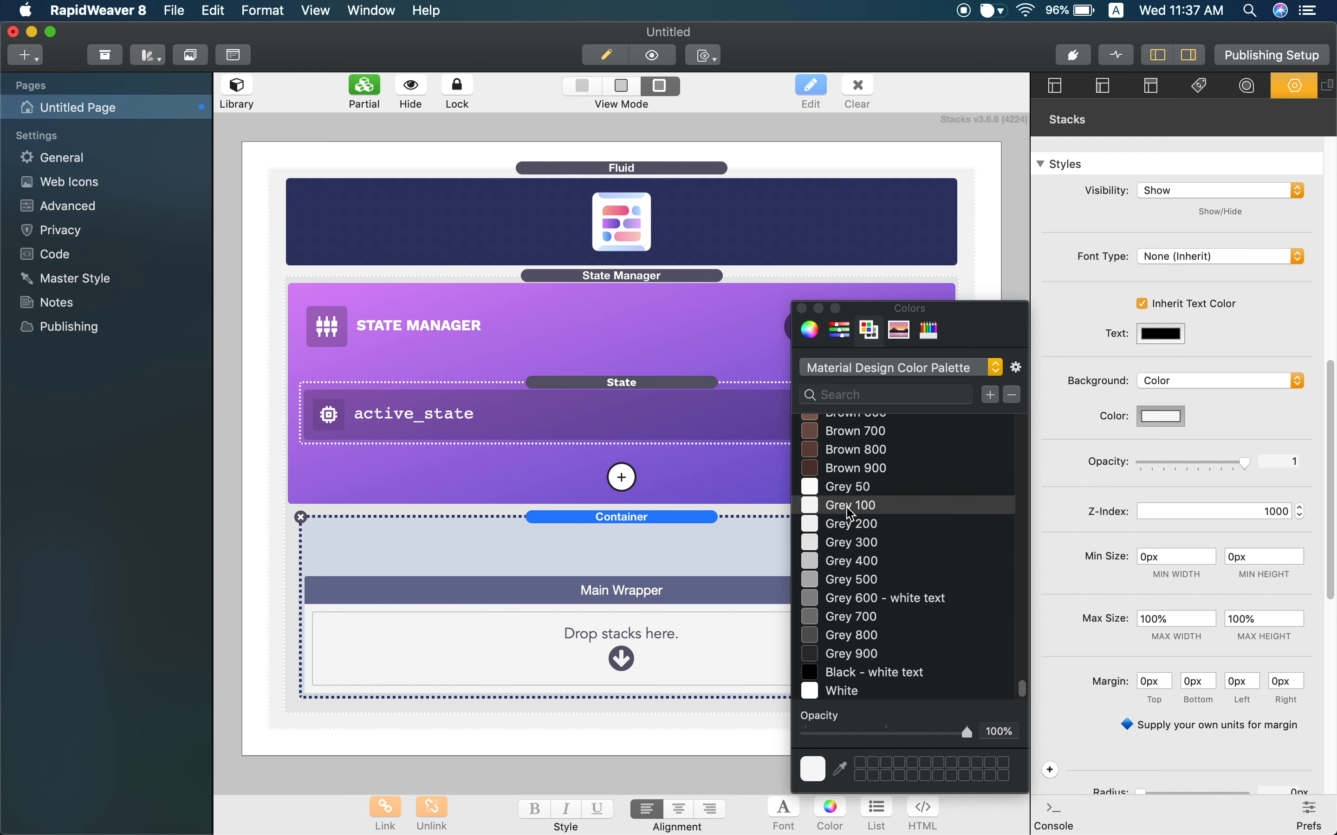
{"action": "left_click", "coordinate": [803, 309]}
Step: Give the Main Wrapper container a corner radius of 10 px and a padding of 25 px
{"action": "scroll", "coordinate": [1099, 450], "scroll_direction": "down", "scroll_amount": 5}
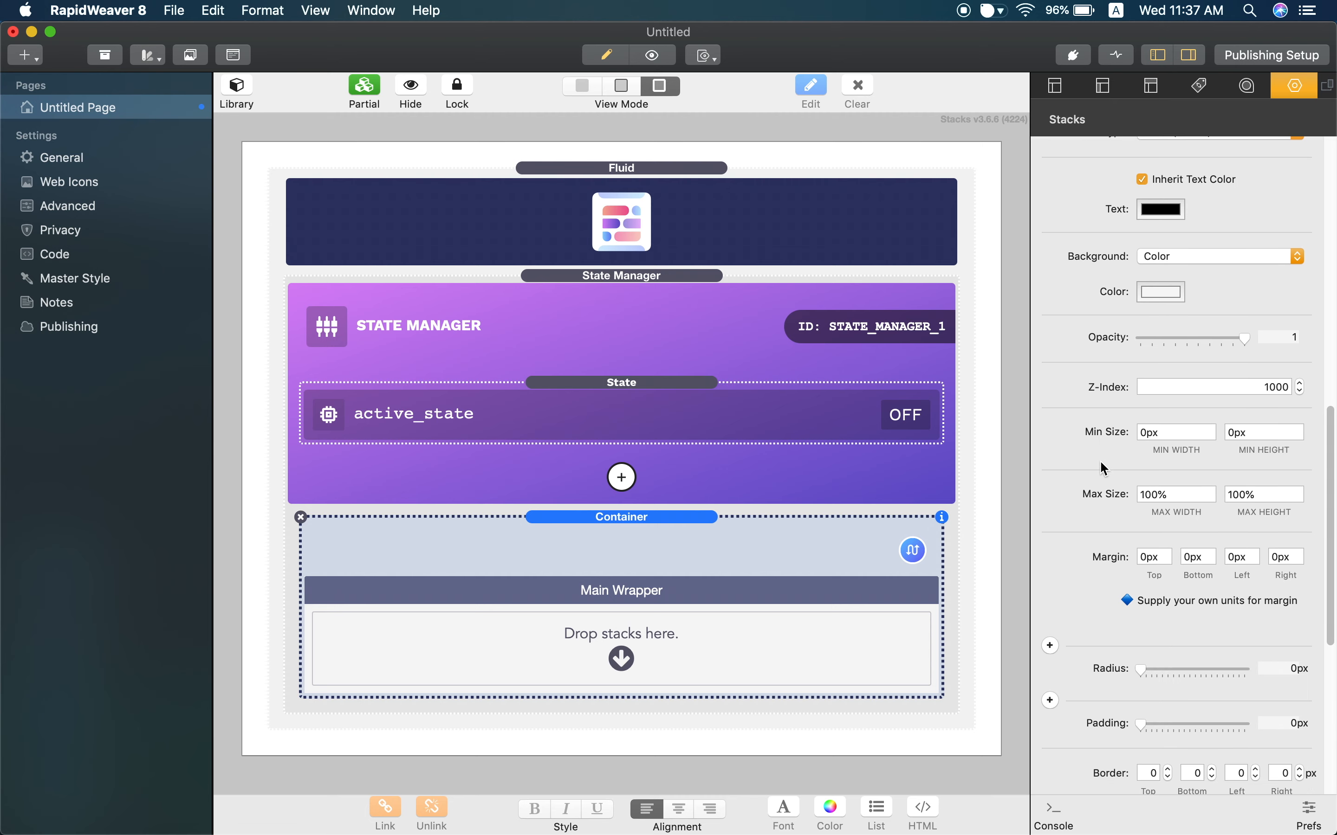
{"action": "scroll", "coordinate": [1101, 463], "scroll_direction": "down", "scroll_amount": 4}
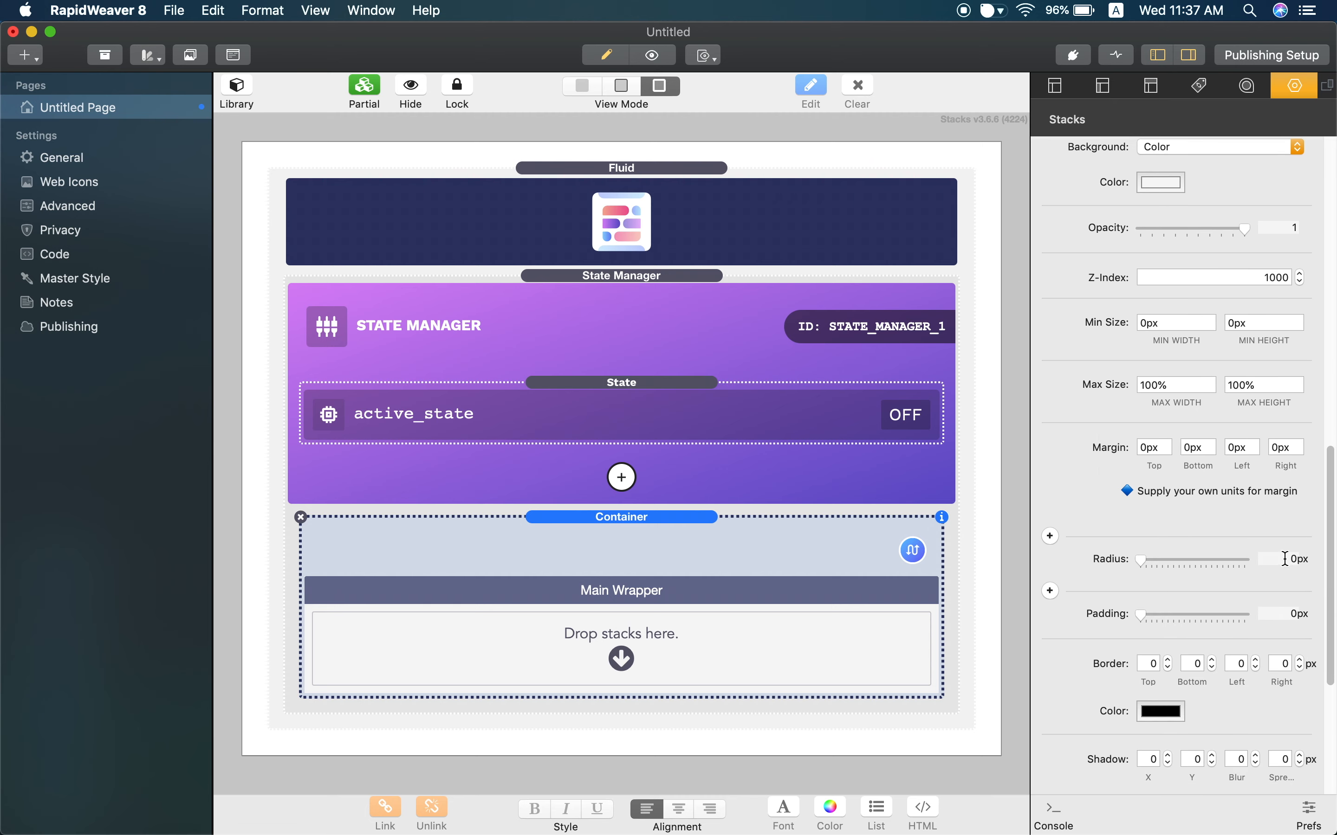
{"action": "left_click", "coordinate": [1292, 560]}
{"action": "type", "text": "10"}
{"action": "left_click", "coordinate": [1287, 615]}
{"action": "type", "text": "25"}
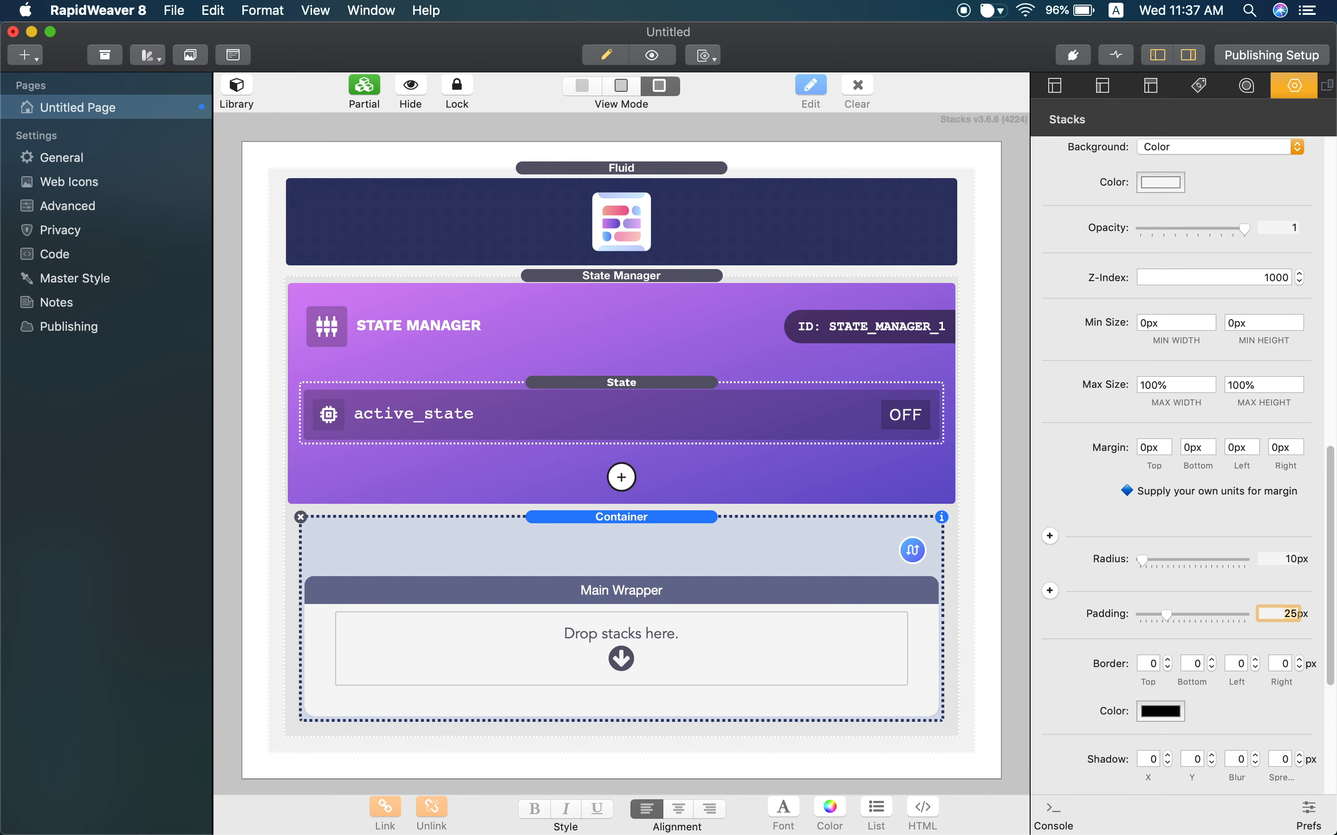
{"action": "left_click", "coordinate": [661, 547]}
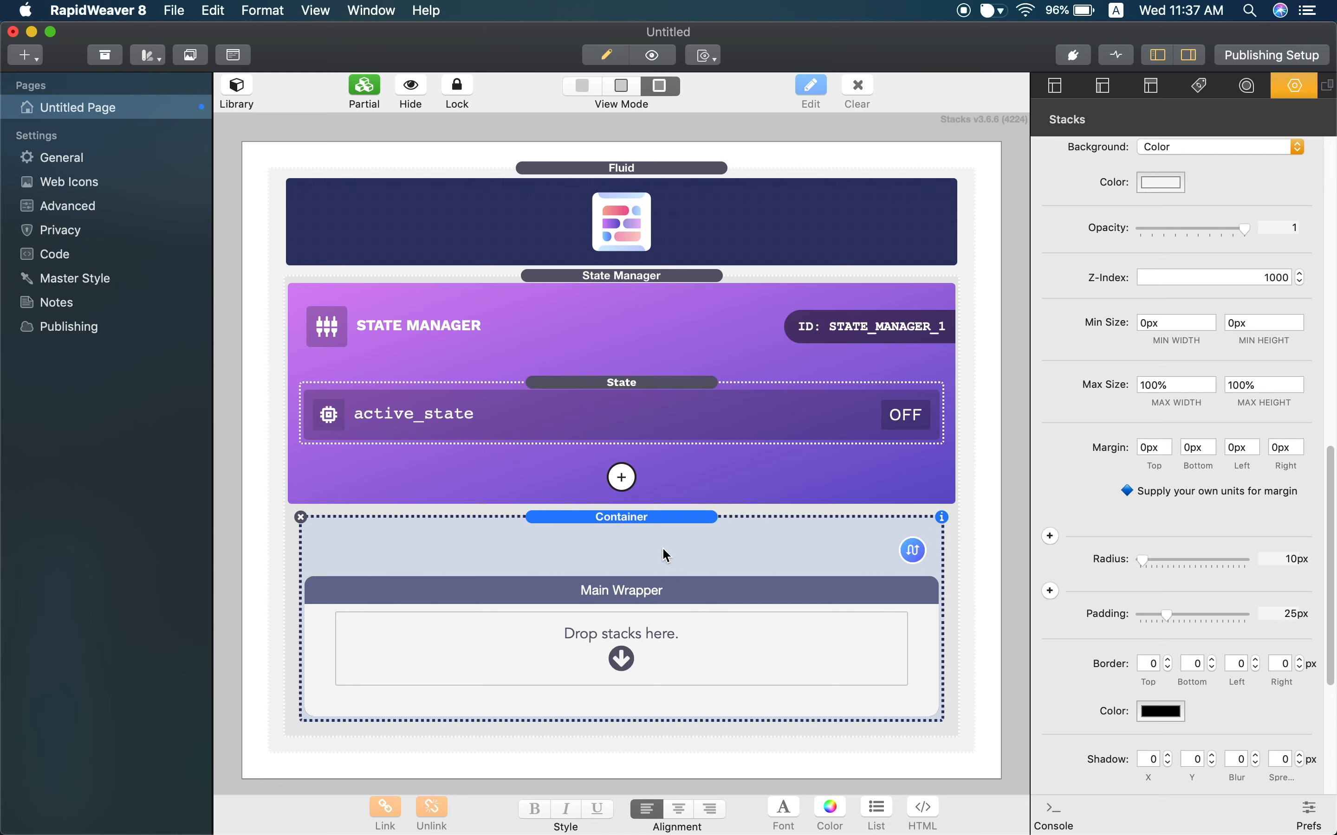
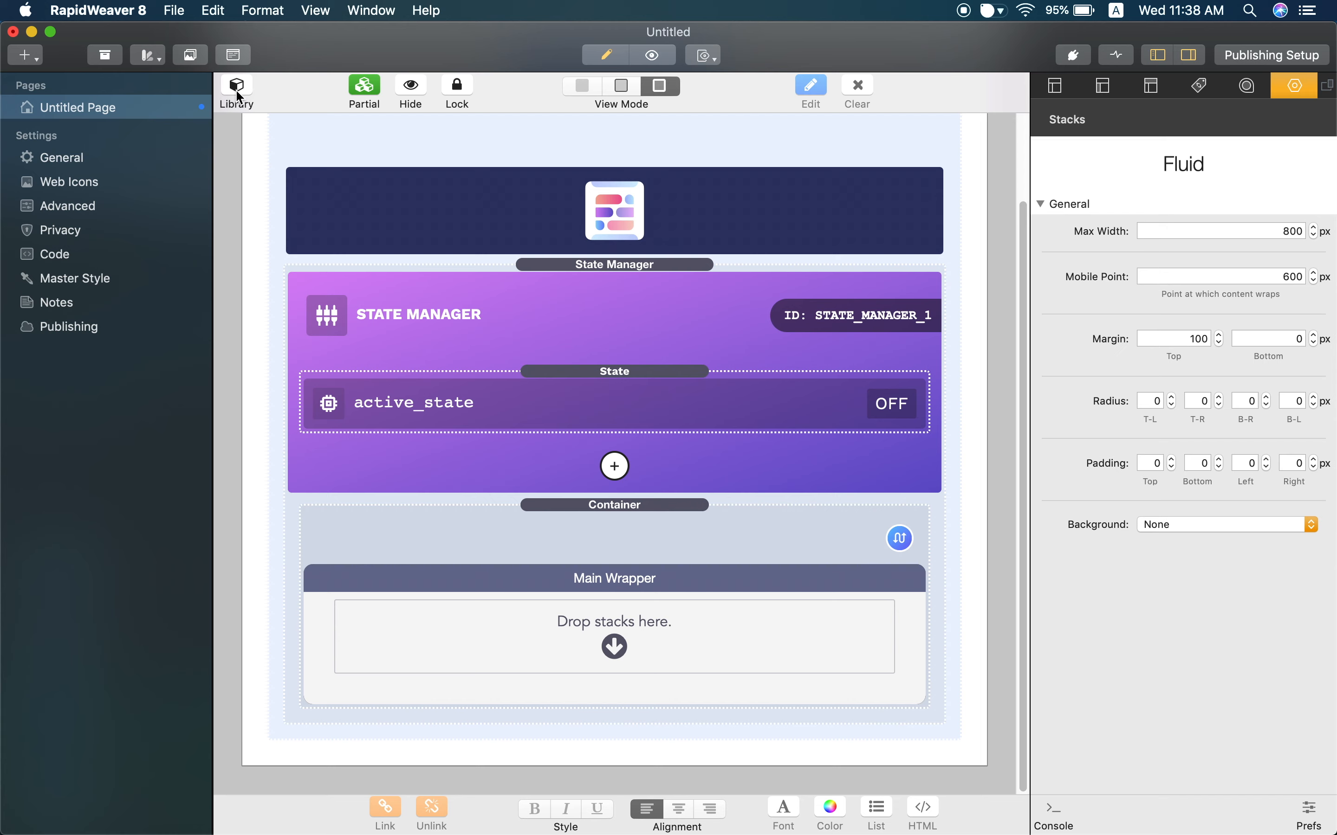
Step: Add a Fluid Text stack to the drop area inside the Main Wrapper container
{"action": "left_click", "coordinate": [238, 95]}
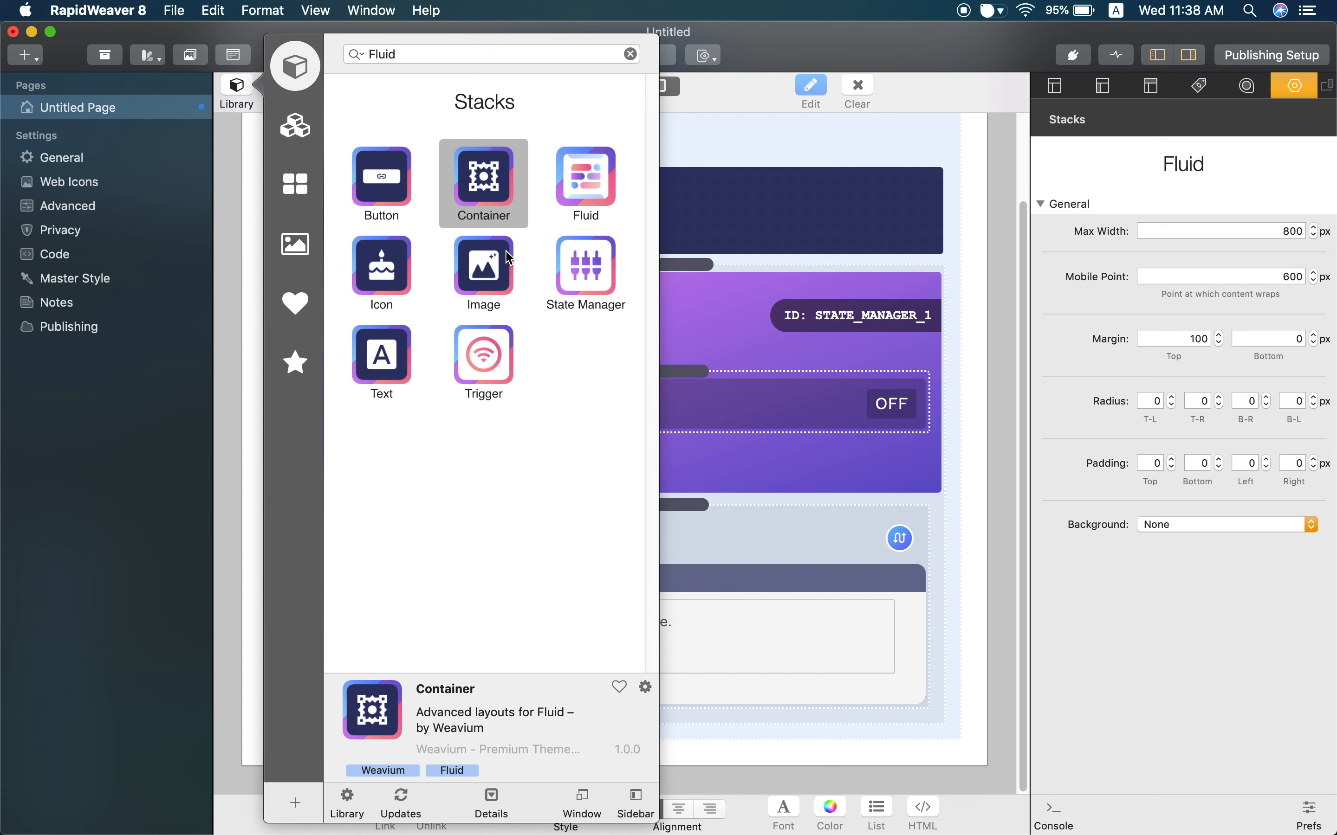
{"action": "left_click", "coordinate": [409, 367]}
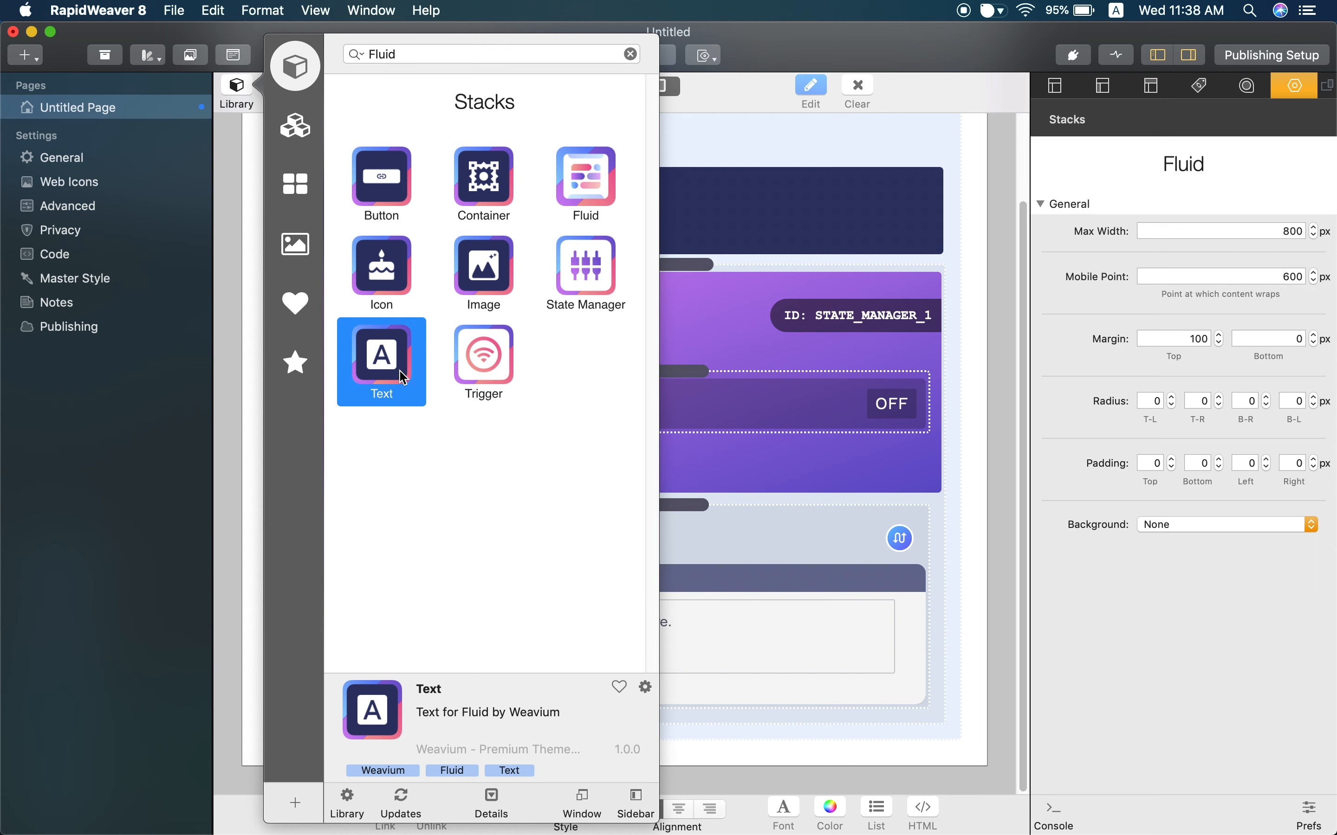
{"action": "left_click_drag", "start_coordinate": [404, 378], "coordinate": [742, 644]}
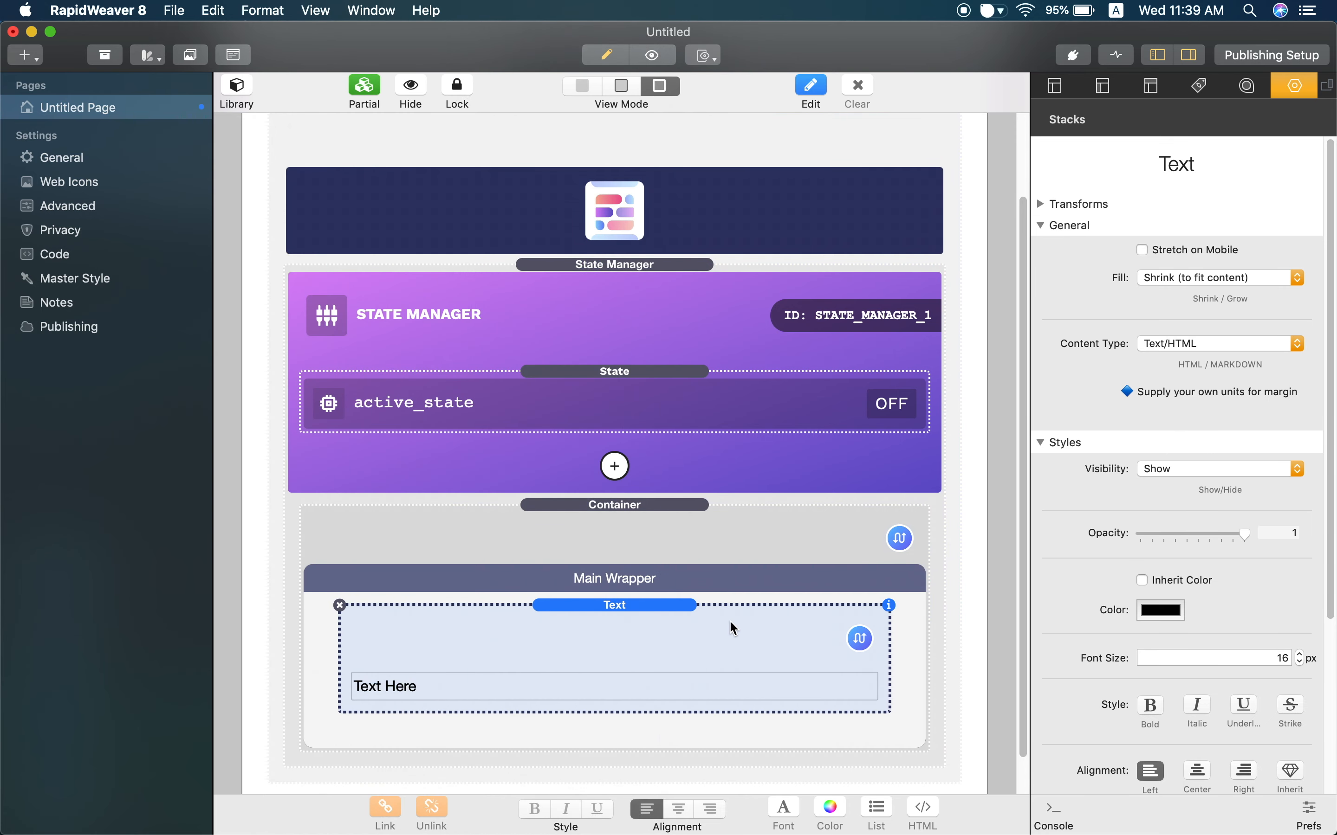
{"action": "scroll", "coordinate": [601, 566], "scroll_direction": "down", "scroll_amount": 2}
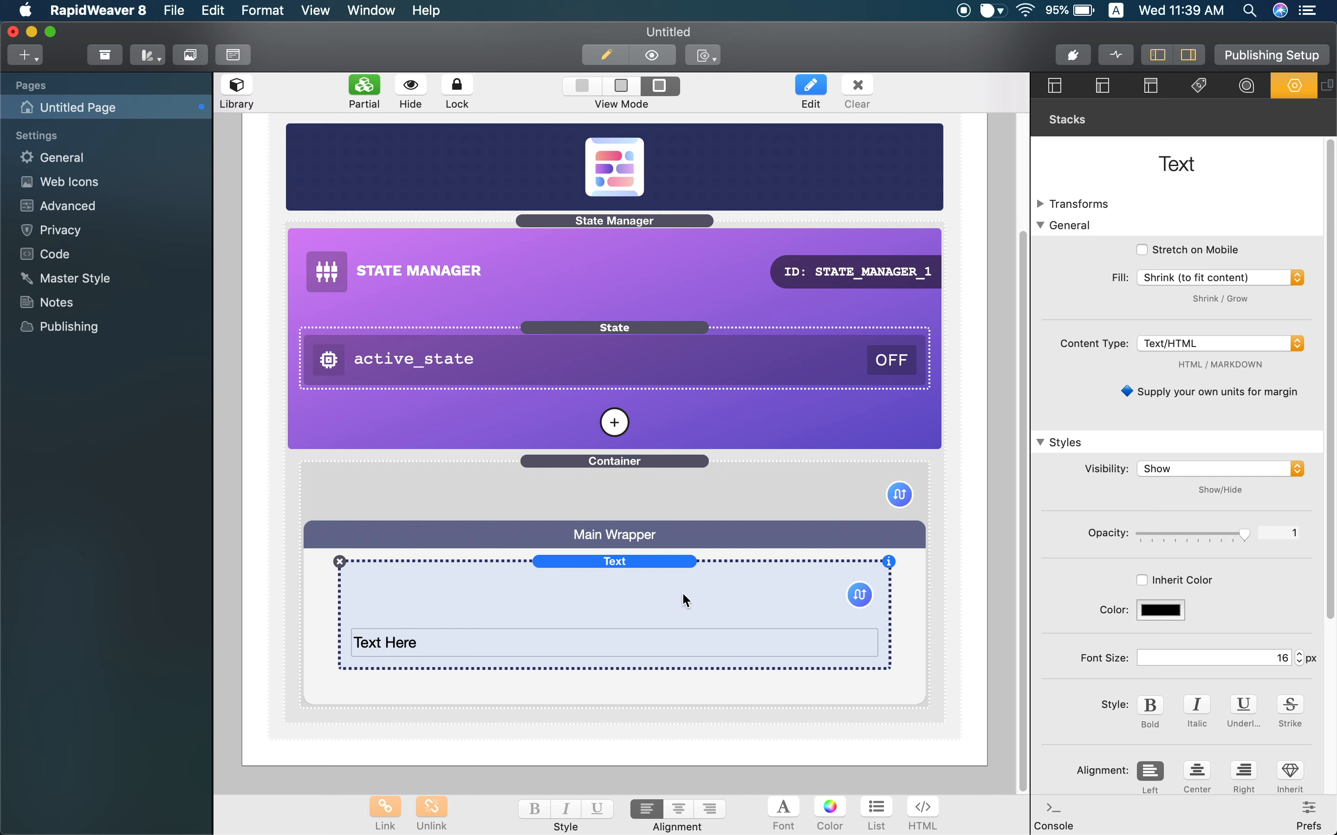
Step: Examine the Text stack's available Content Type and Visibility options and its remaining style settings
{"action": "left_click", "coordinate": [1217, 349]}
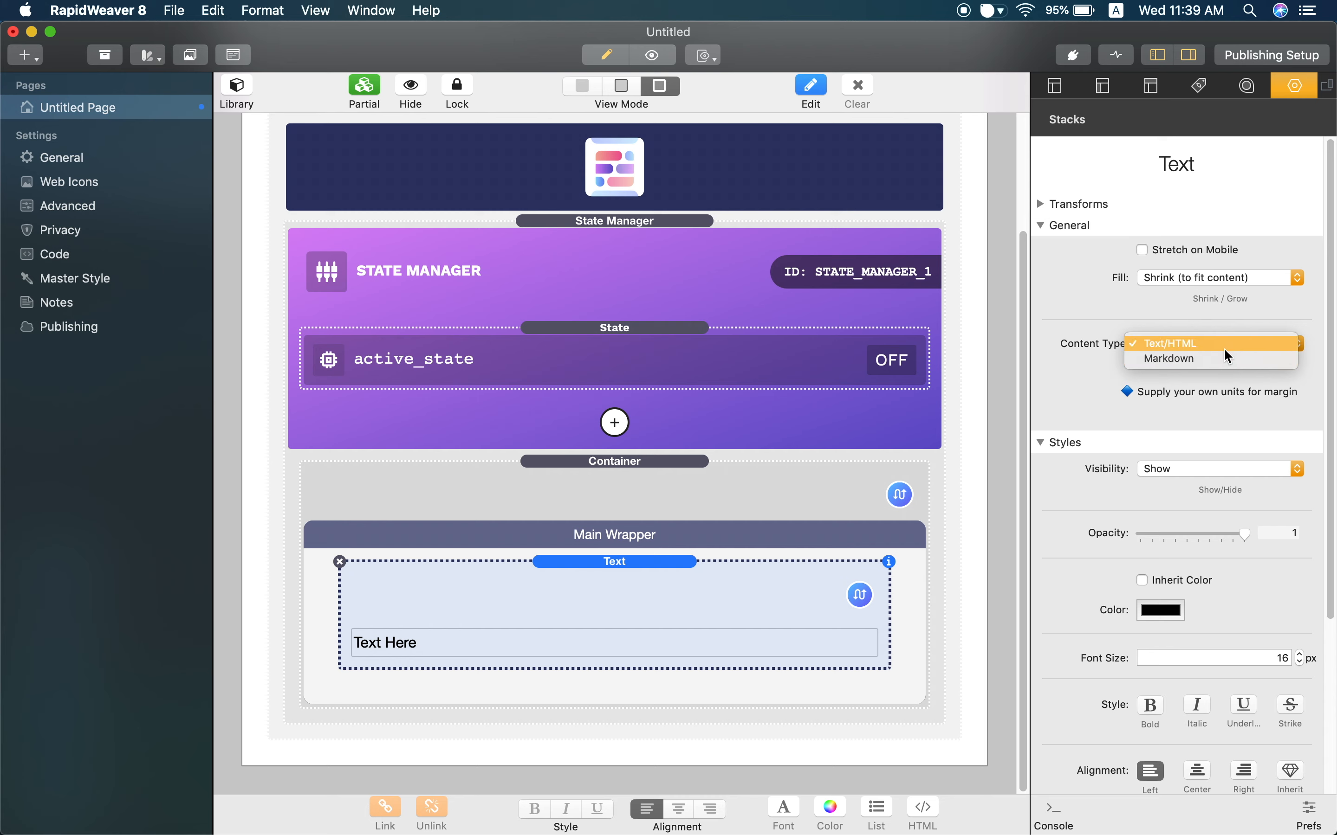
{"action": "left_click", "coordinate": [1154, 319]}
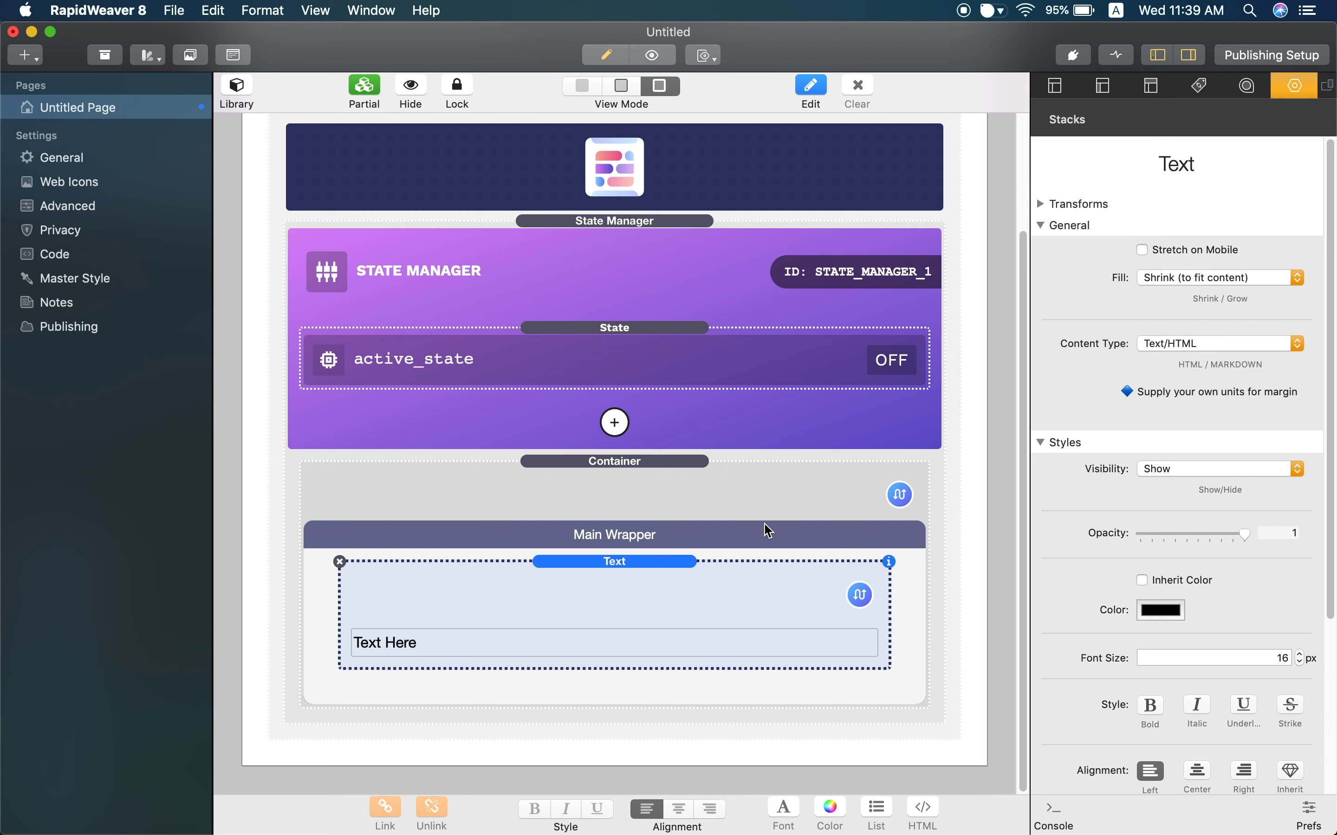
{"action": "scroll", "coordinate": [1154, 387], "scroll_direction": "down", "scroll_amount": 3}
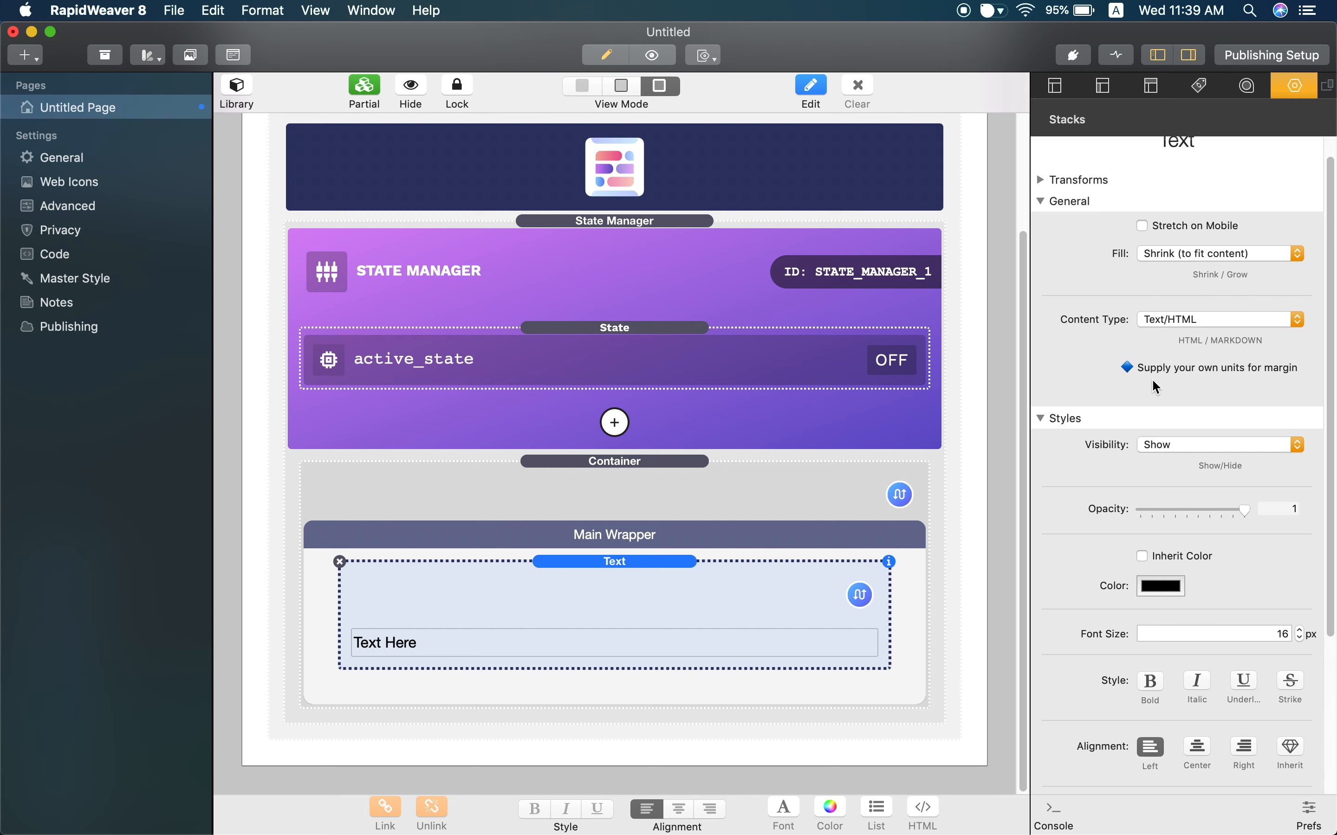
{"action": "scroll", "coordinate": [1154, 381], "scroll_direction": "down", "scroll_amount": 5}
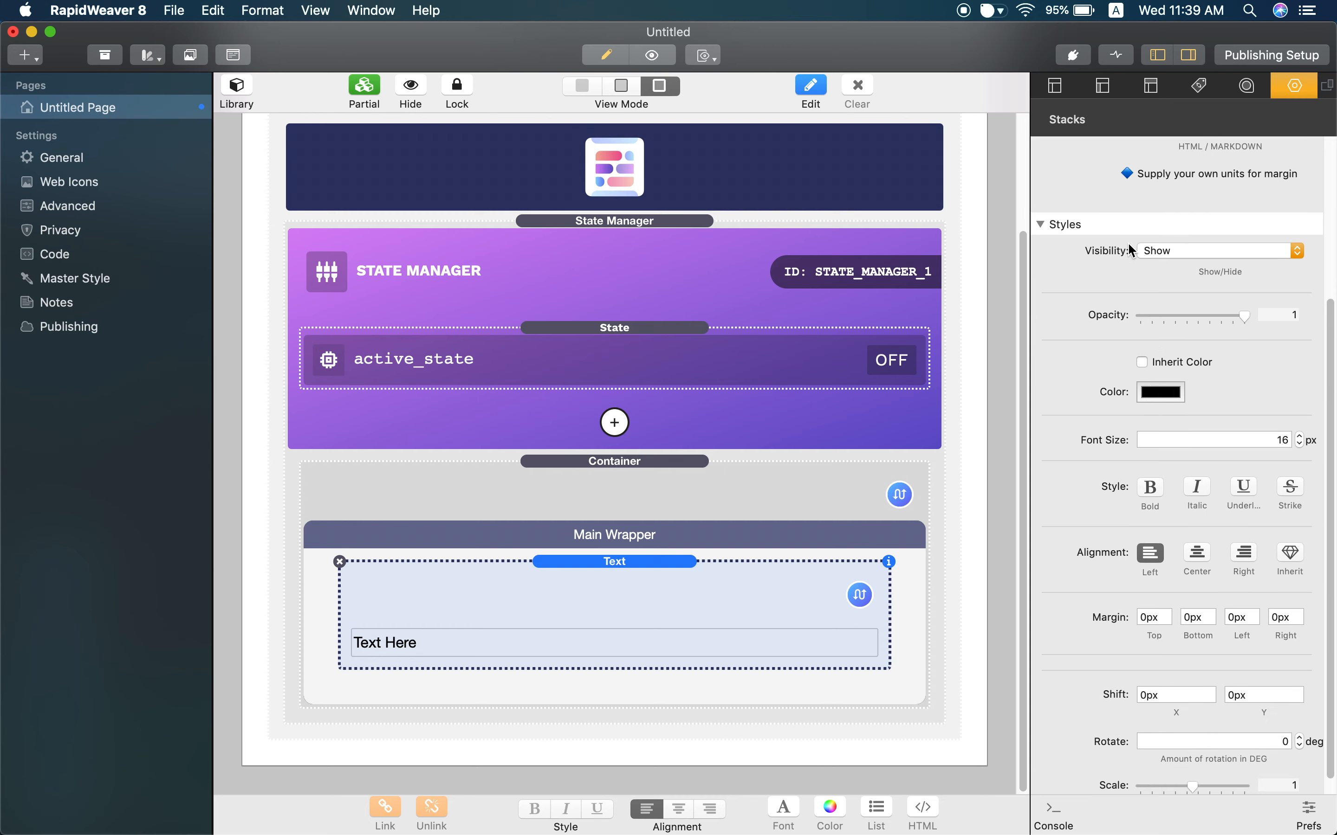
{"action": "left_click", "coordinate": [1177, 253]}
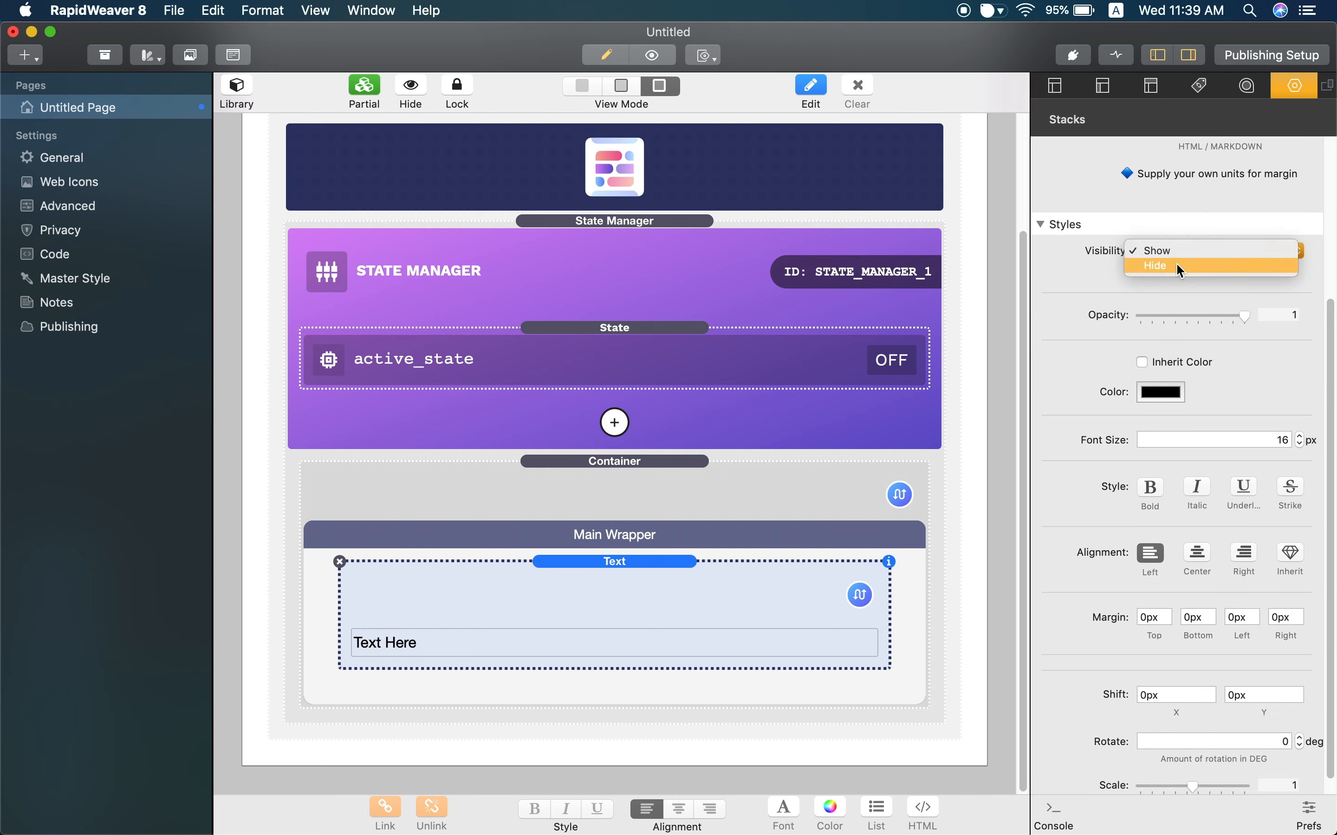
{"action": "left_click", "coordinate": [1080, 276]}
{"action": "scroll", "coordinate": [1171, 386], "scroll_direction": "down", "scroll_amount": 1}
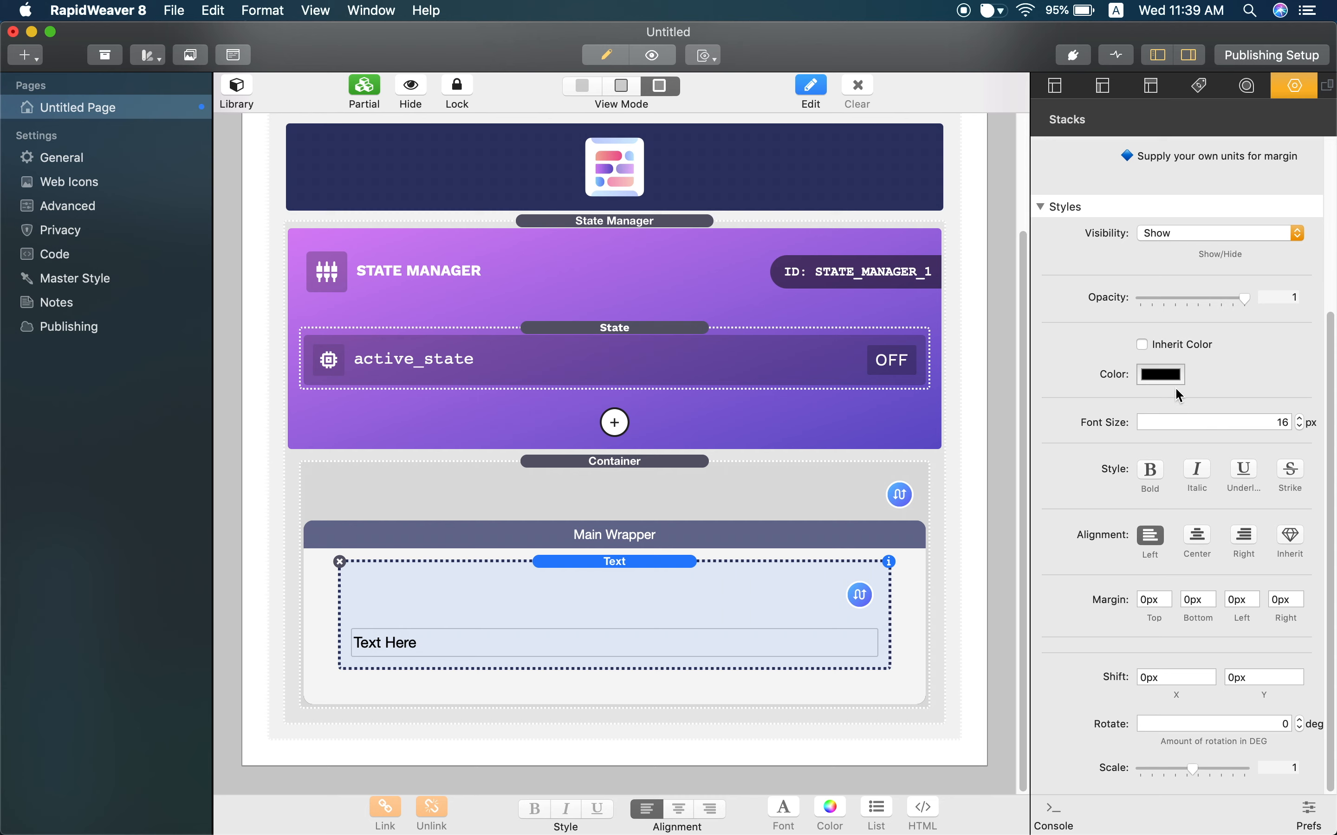
Step: Set the Text stack's font size to 26 px and make the text bold
{"action": "left_click", "coordinate": [1213, 424]}
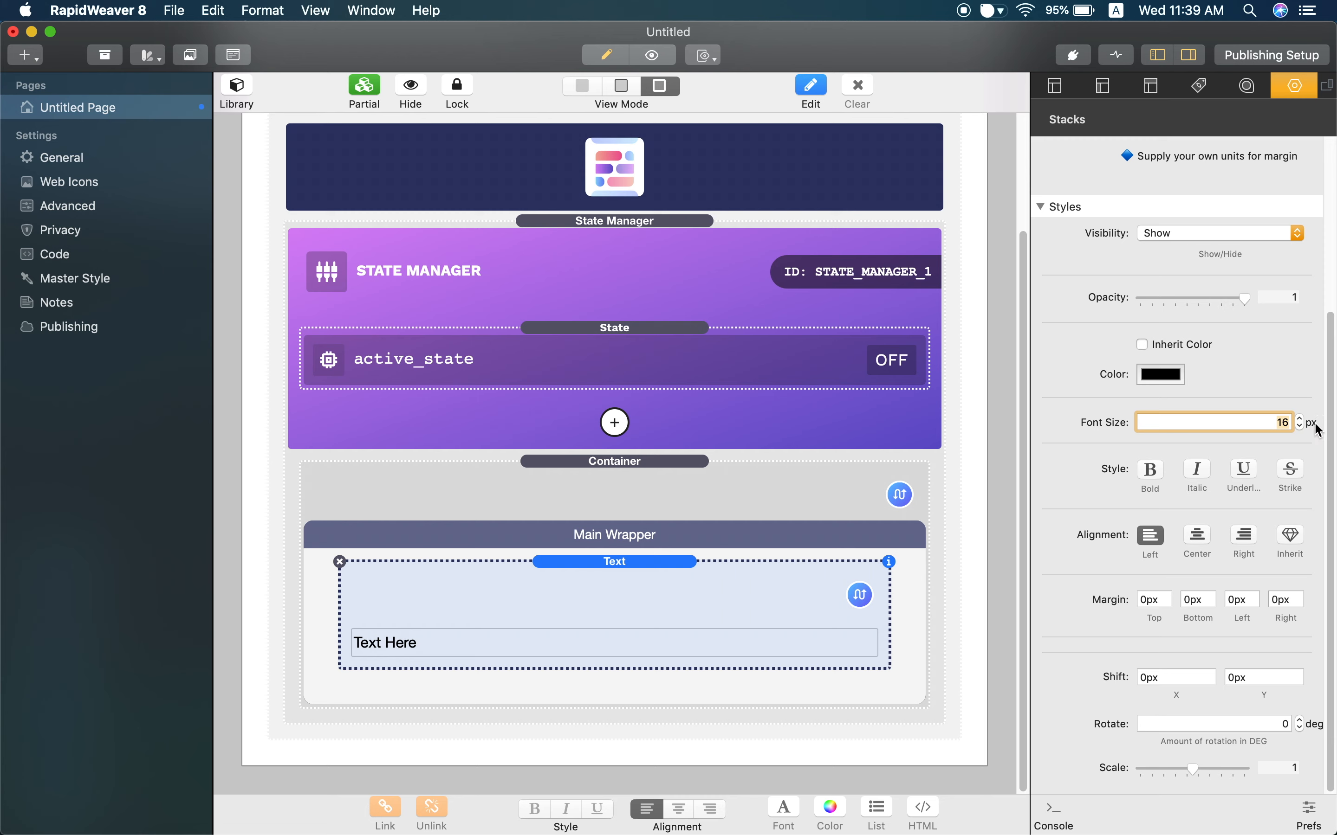
{"action": "type", "text": "26"}
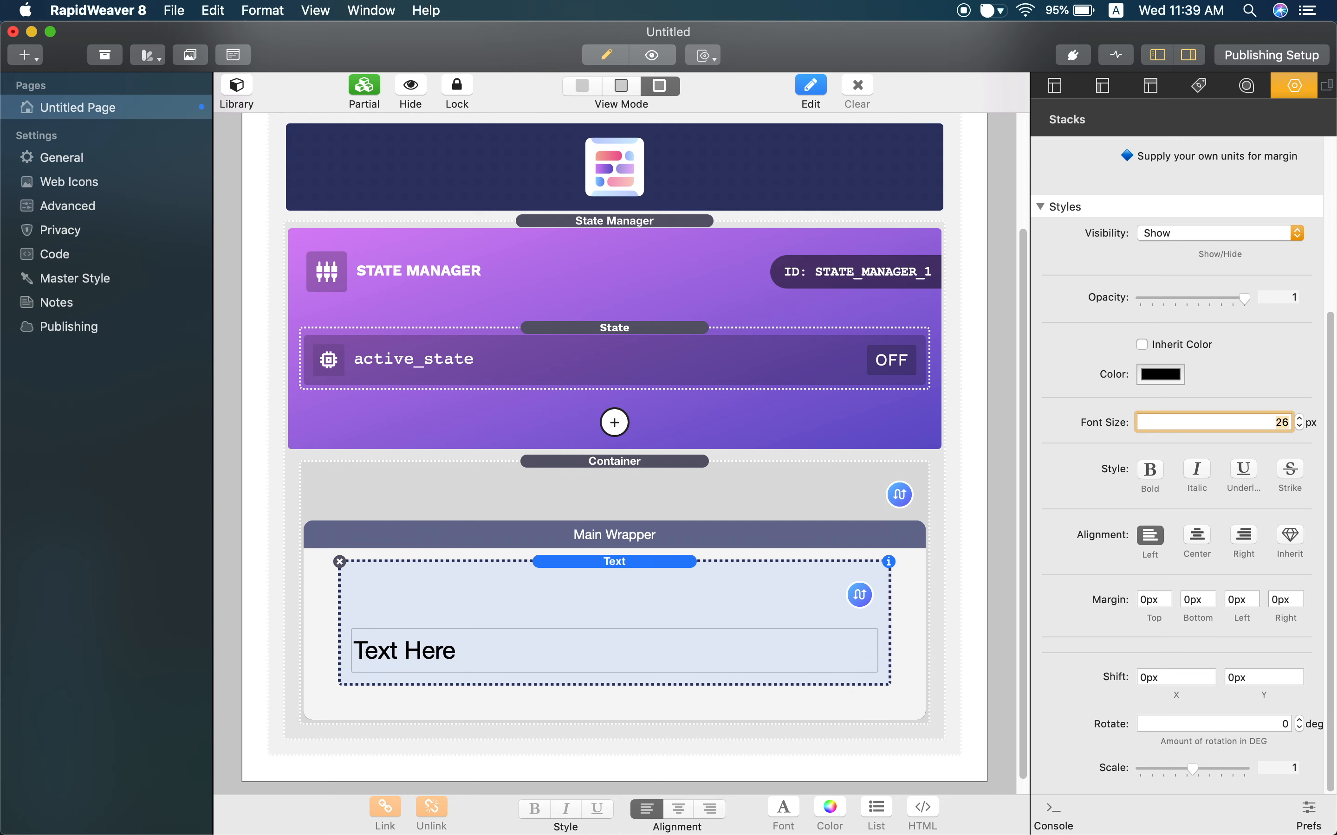
{"action": "left_click", "coordinate": [1157, 476]}
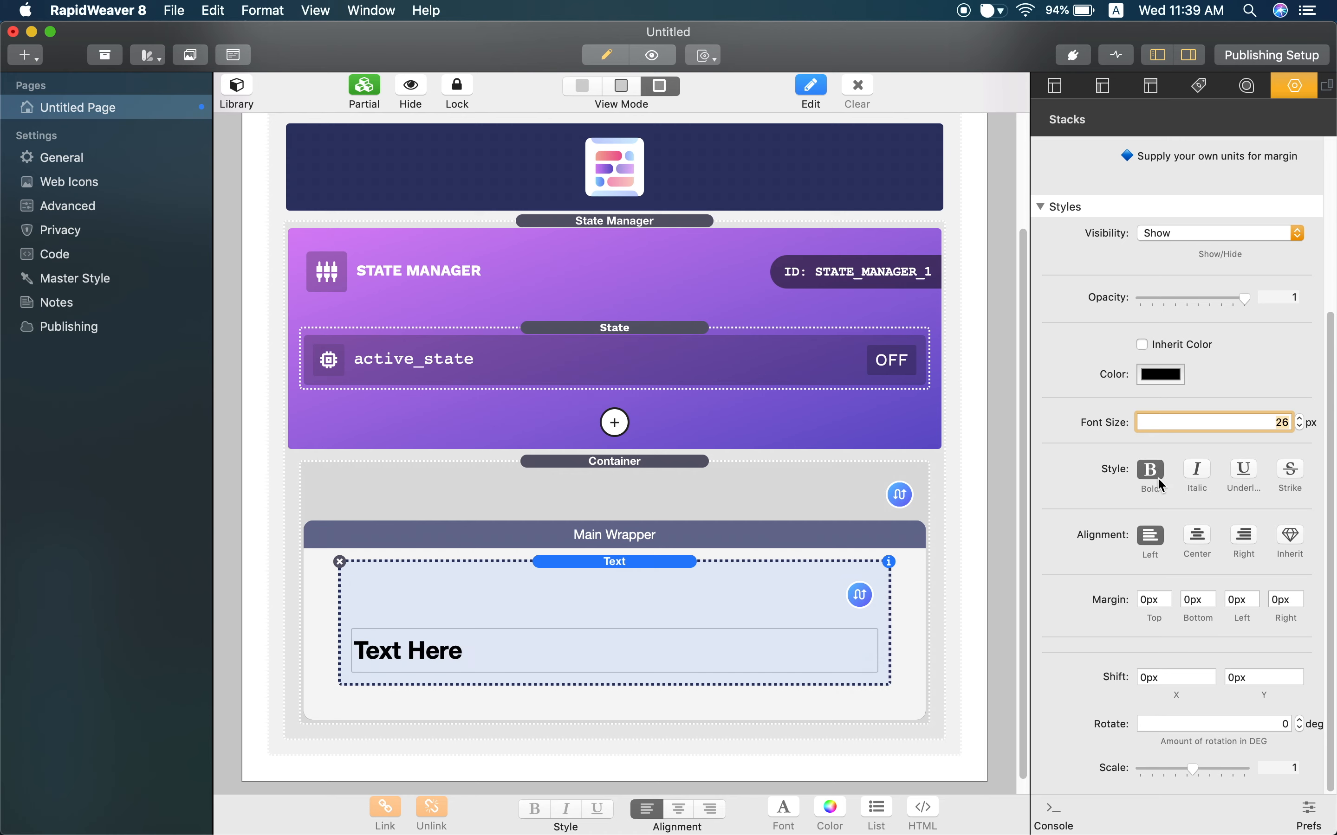
Step: Examine the Fill options offered for the Text stack, keeping the current choice
{"action": "scroll", "coordinate": [1155, 442], "scroll_direction": "up", "scroll_amount": 5}
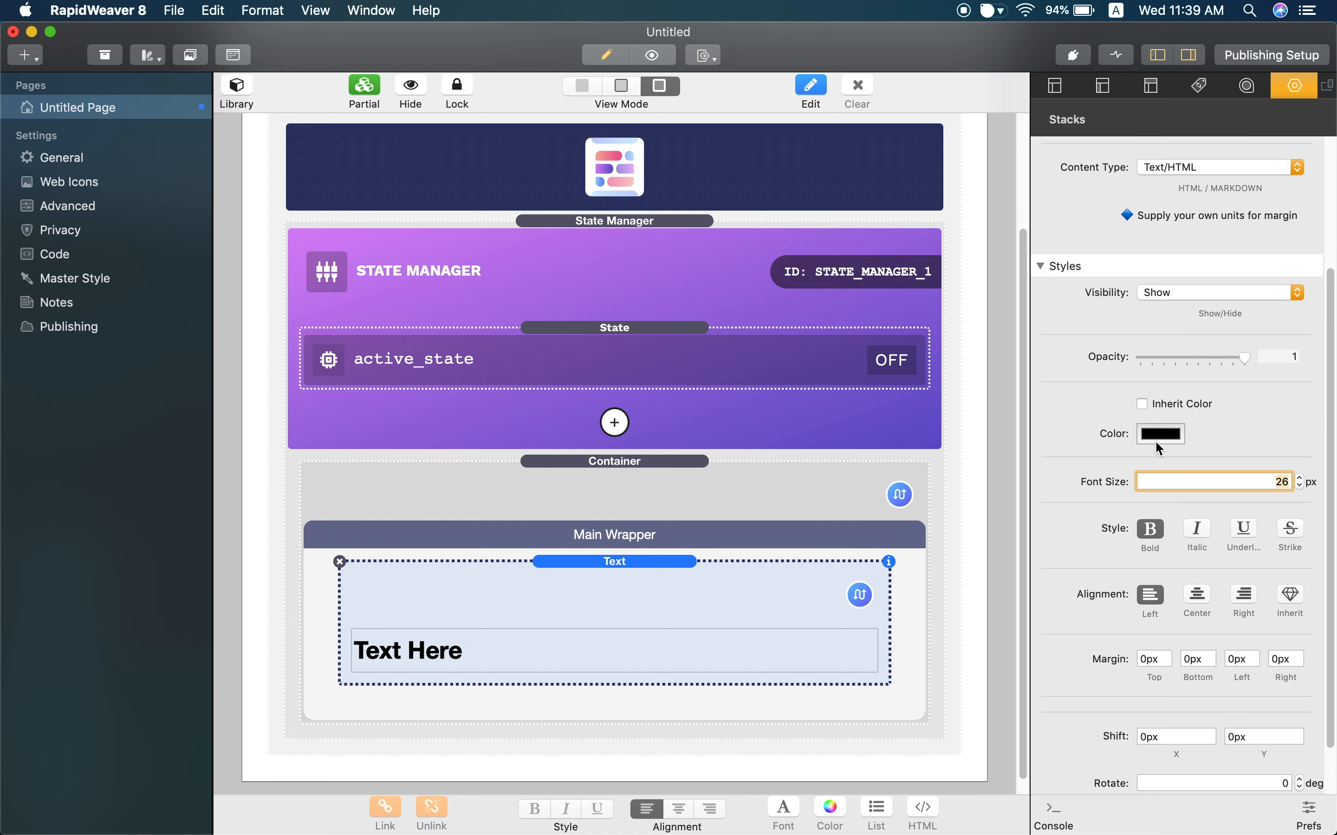
{"action": "scroll", "coordinate": [1155, 440], "scroll_direction": "up", "scroll_amount": 1}
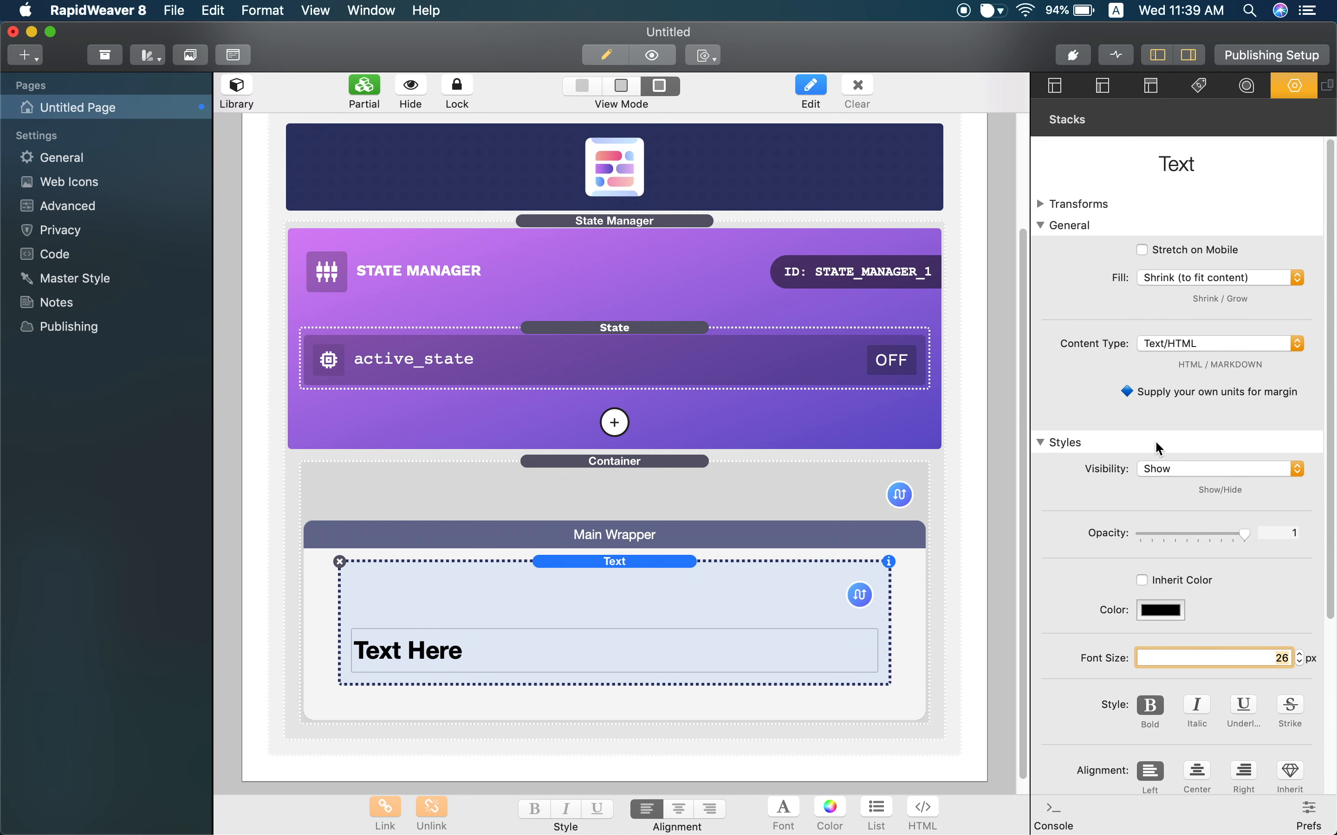
{"action": "left_click", "coordinate": [1185, 278]}
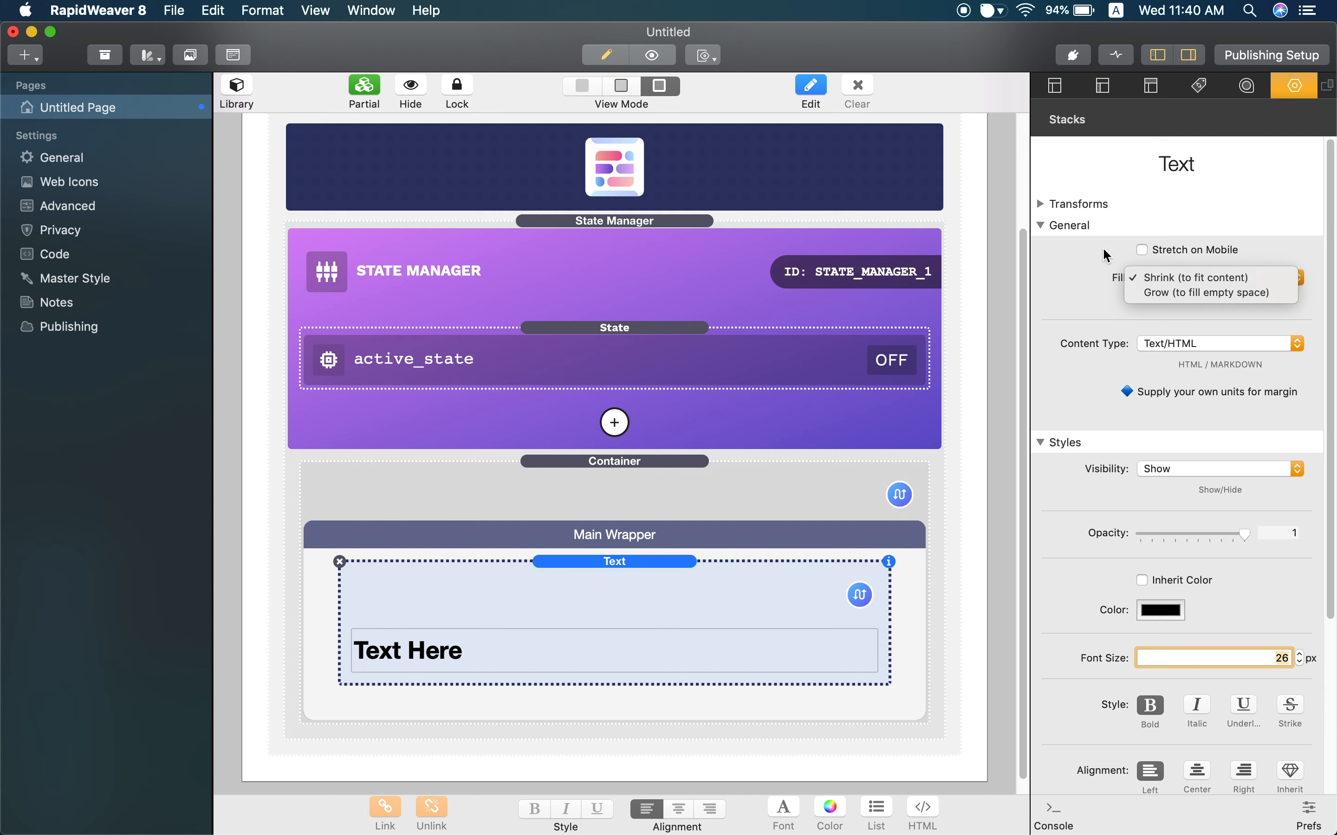
{"action": "left_click", "coordinate": [1049, 277]}
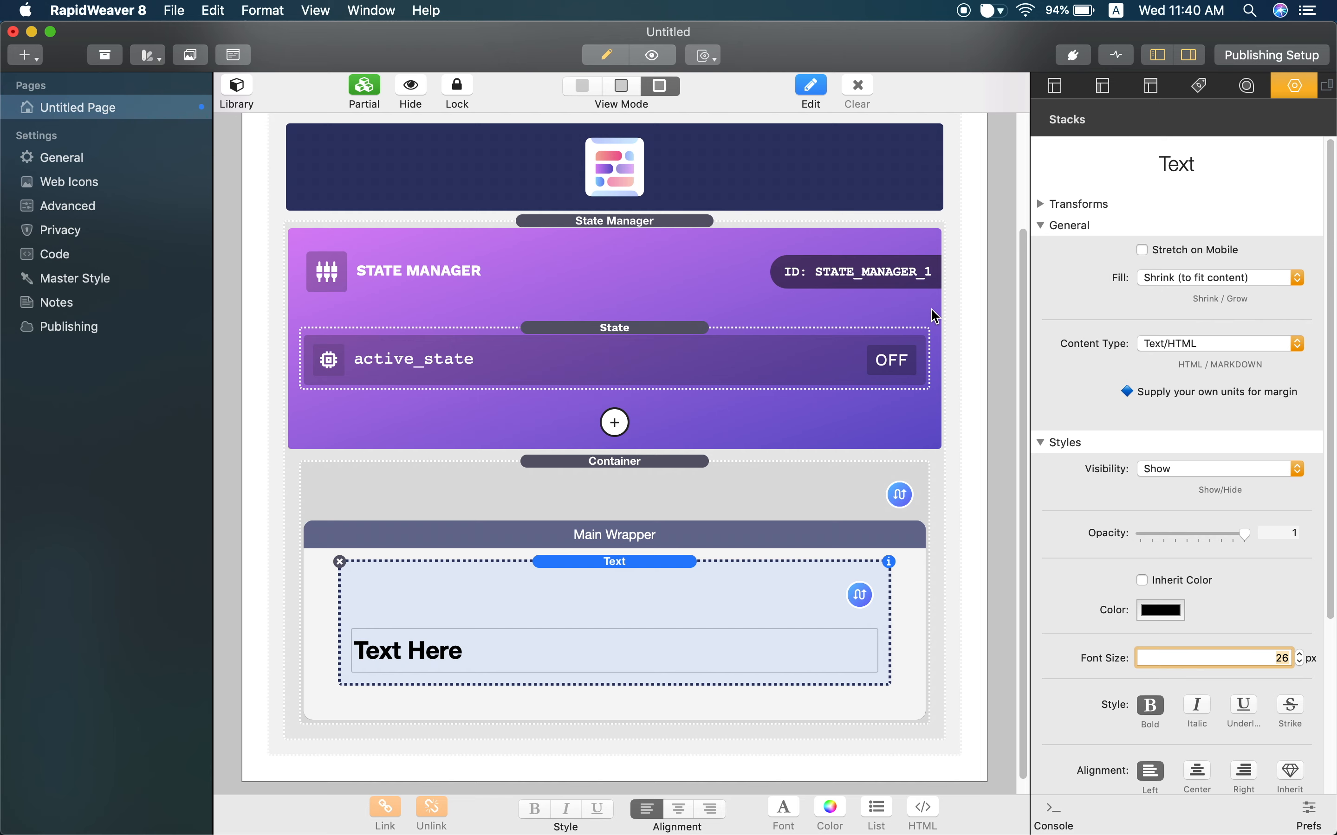
Step: Duplicate the bold Text stack inside the Main Wrapper container
{"action": "scroll", "coordinate": [794, 293], "scroll_direction": "down", "scroll_amount": 1}
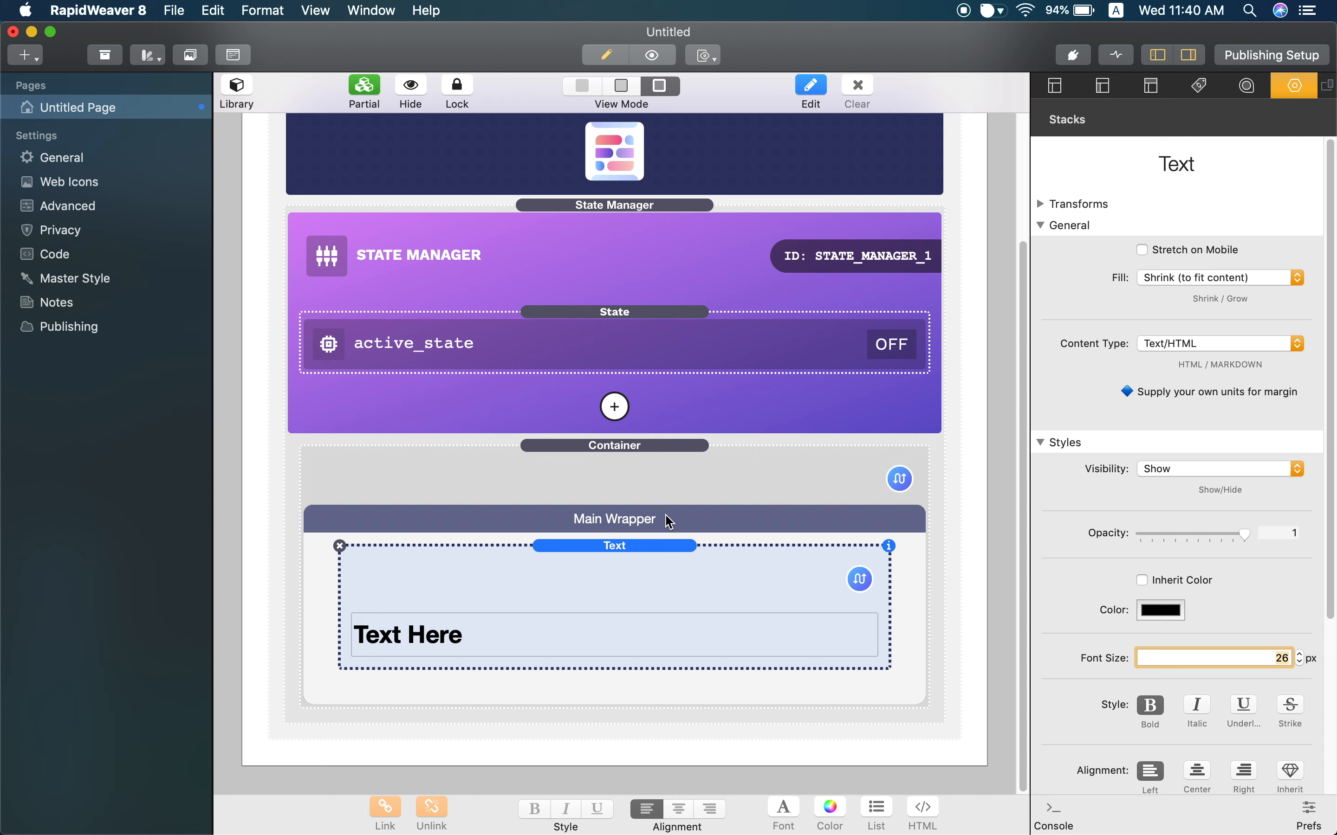
{"action": "left_click", "coordinate": [659, 579]}
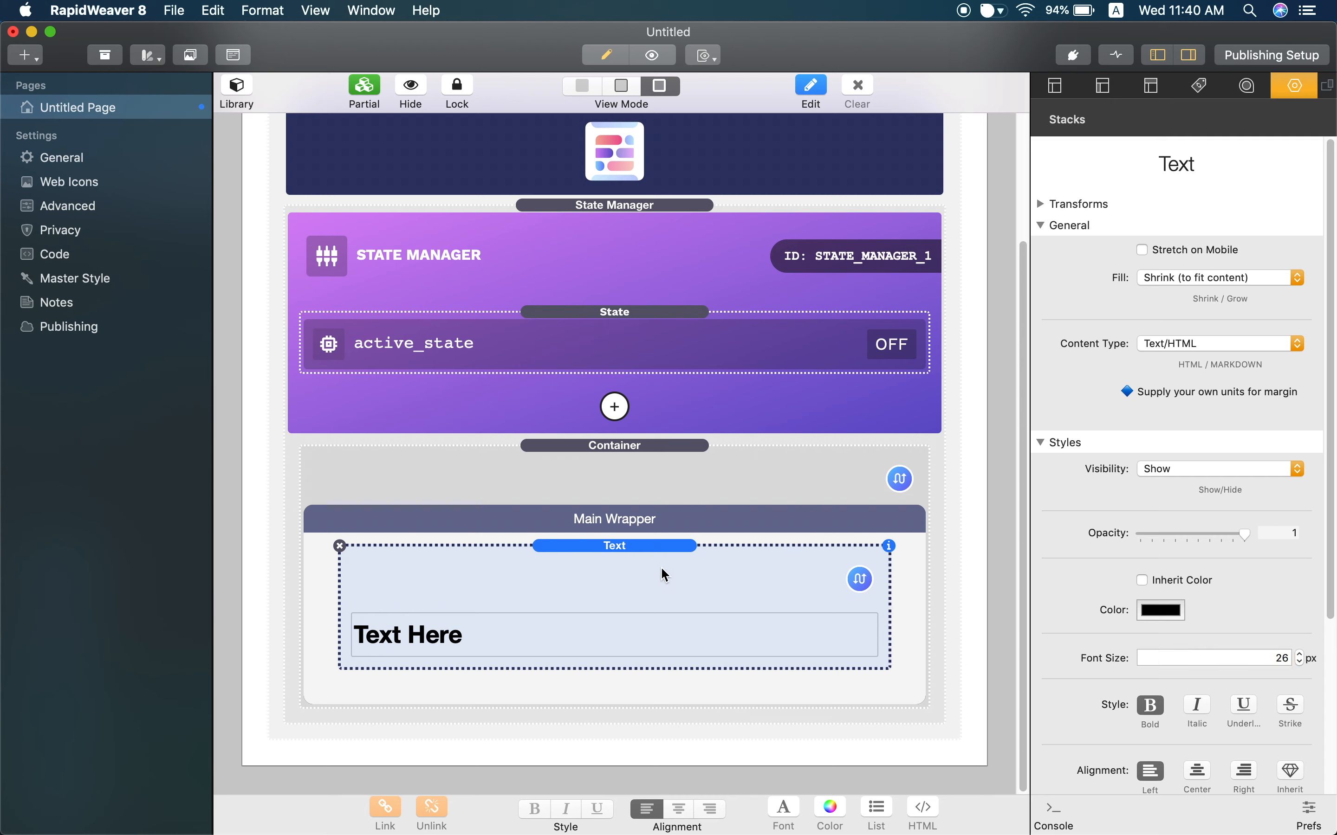
{"action": "scroll", "coordinate": [1093, 586], "scroll_direction": "down", "scroll_amount": 5}
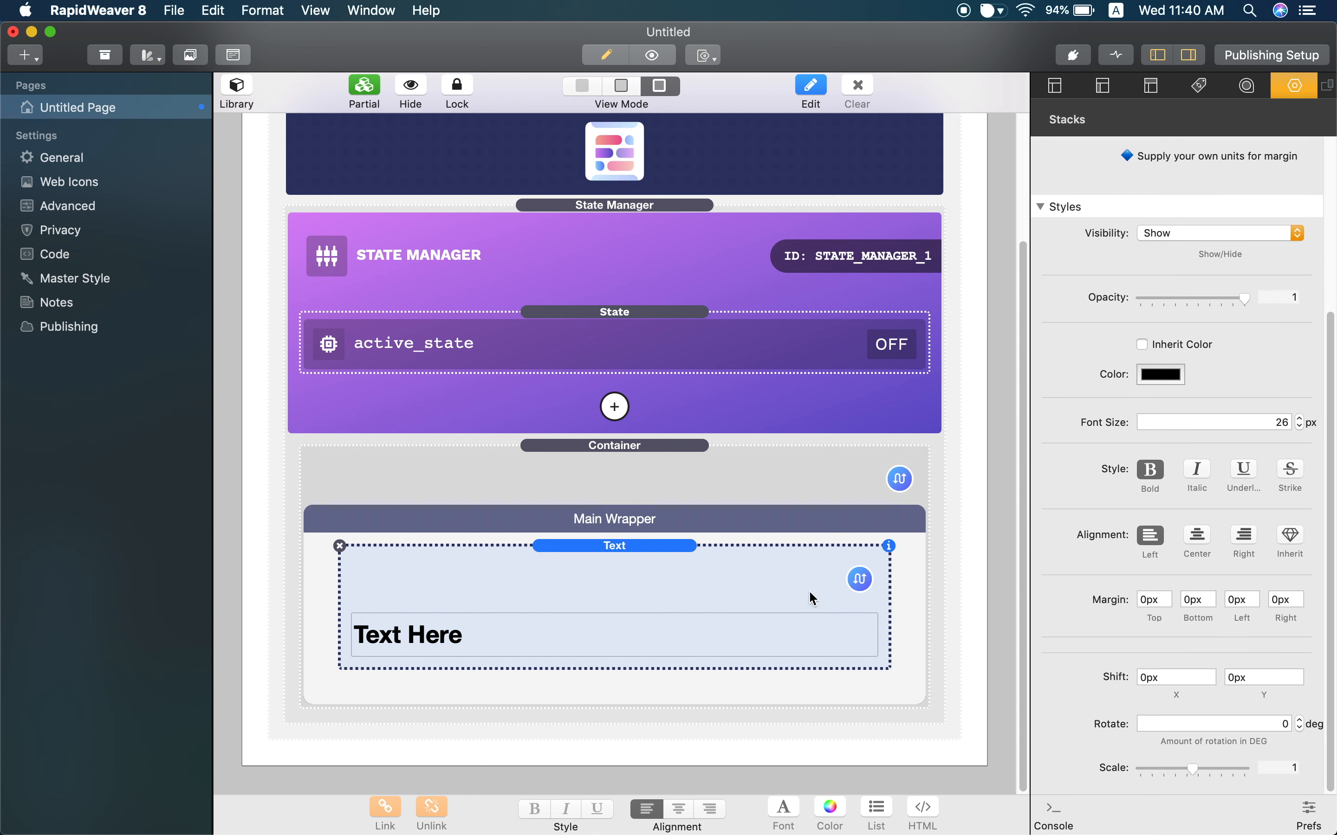
{"action": "key", "text": "super+d"}
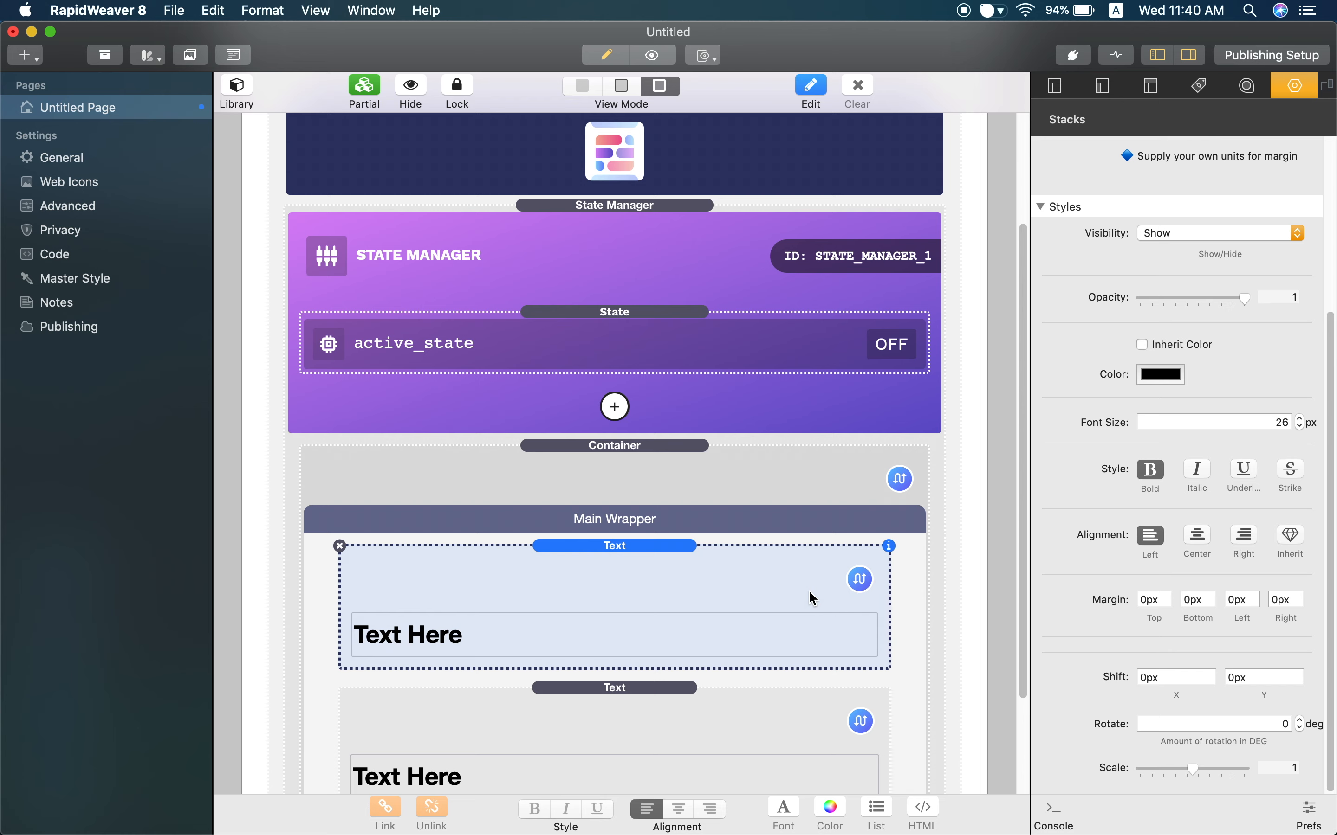
Step: Remove the bold style from the lower Text stack in the Main Wrapper and set its font size to 15 px
{"action": "scroll", "coordinate": [695, 586], "scroll_direction": "down", "scroll_amount": 2}
{"action": "scroll", "coordinate": [697, 589], "scroll_direction": "down", "scroll_amount": 3}
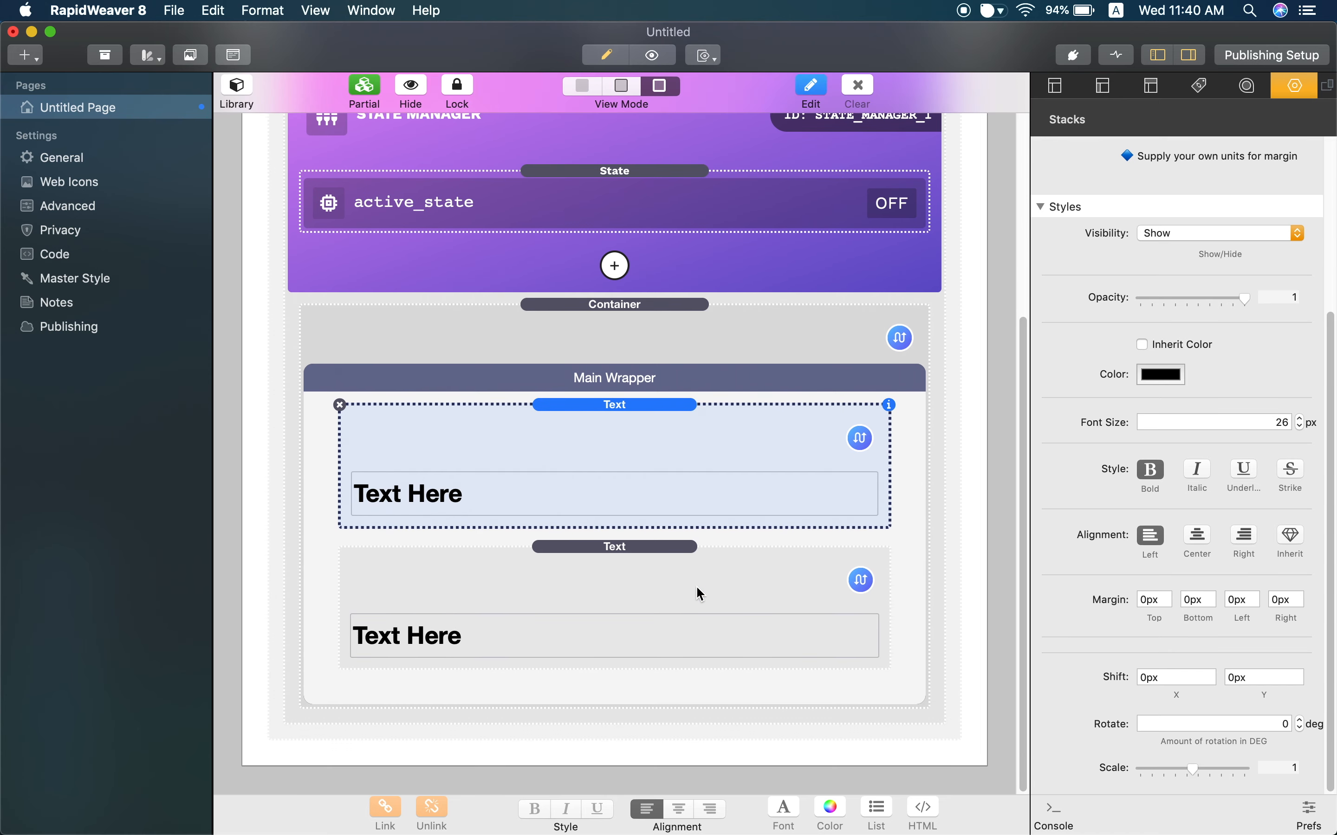
{"action": "left_click", "coordinate": [697, 589]}
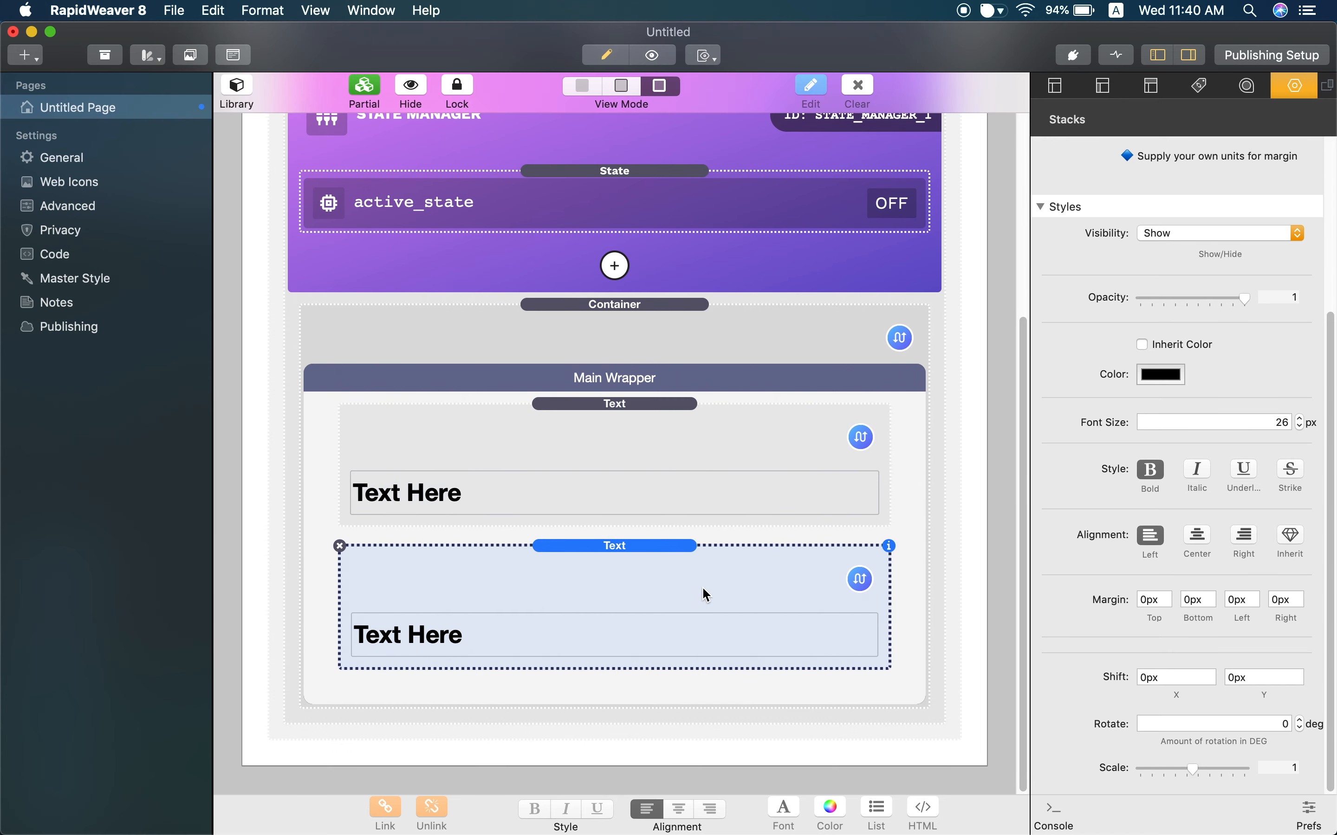
{"action": "left_click", "coordinate": [1153, 476]}
{"action": "left_click", "coordinate": [1227, 423]}
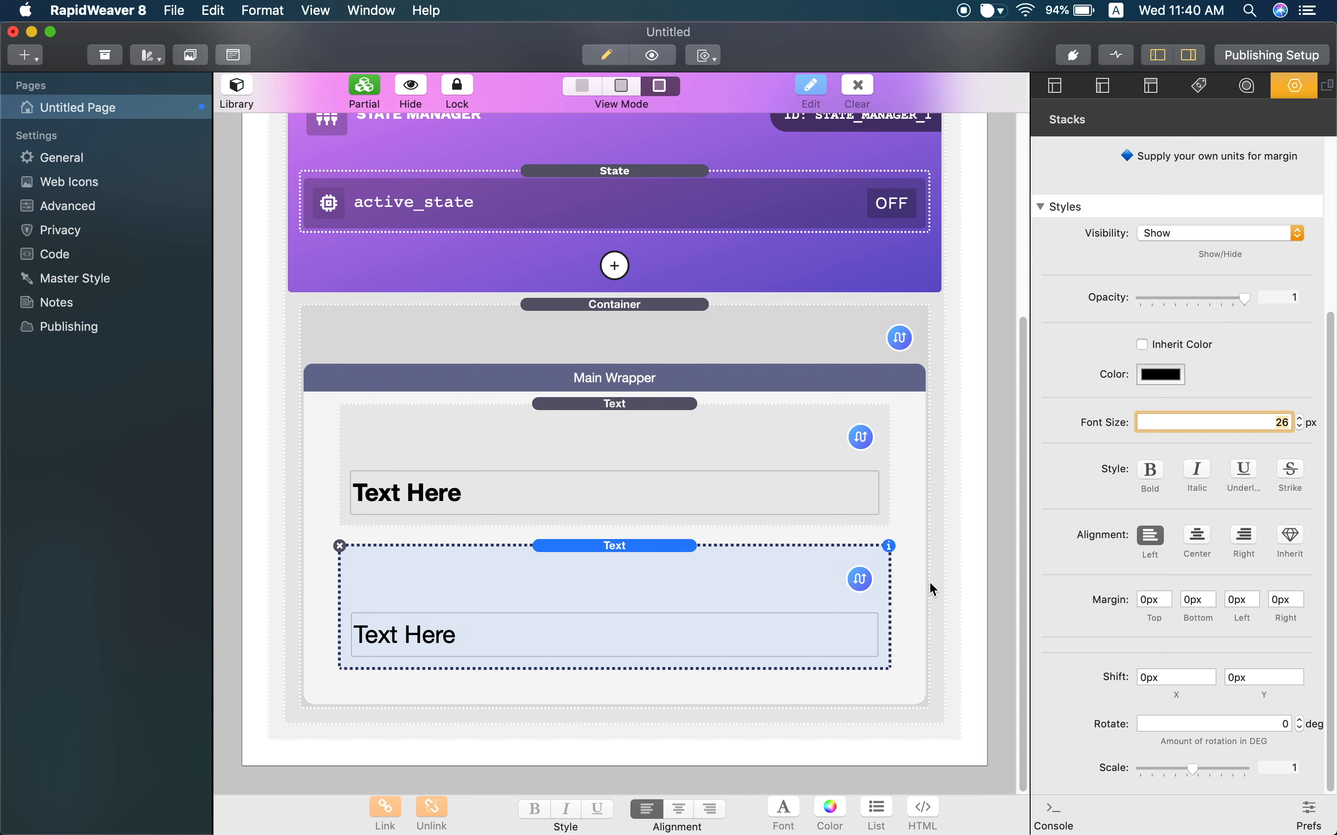
{"action": "type", "text": "15"}
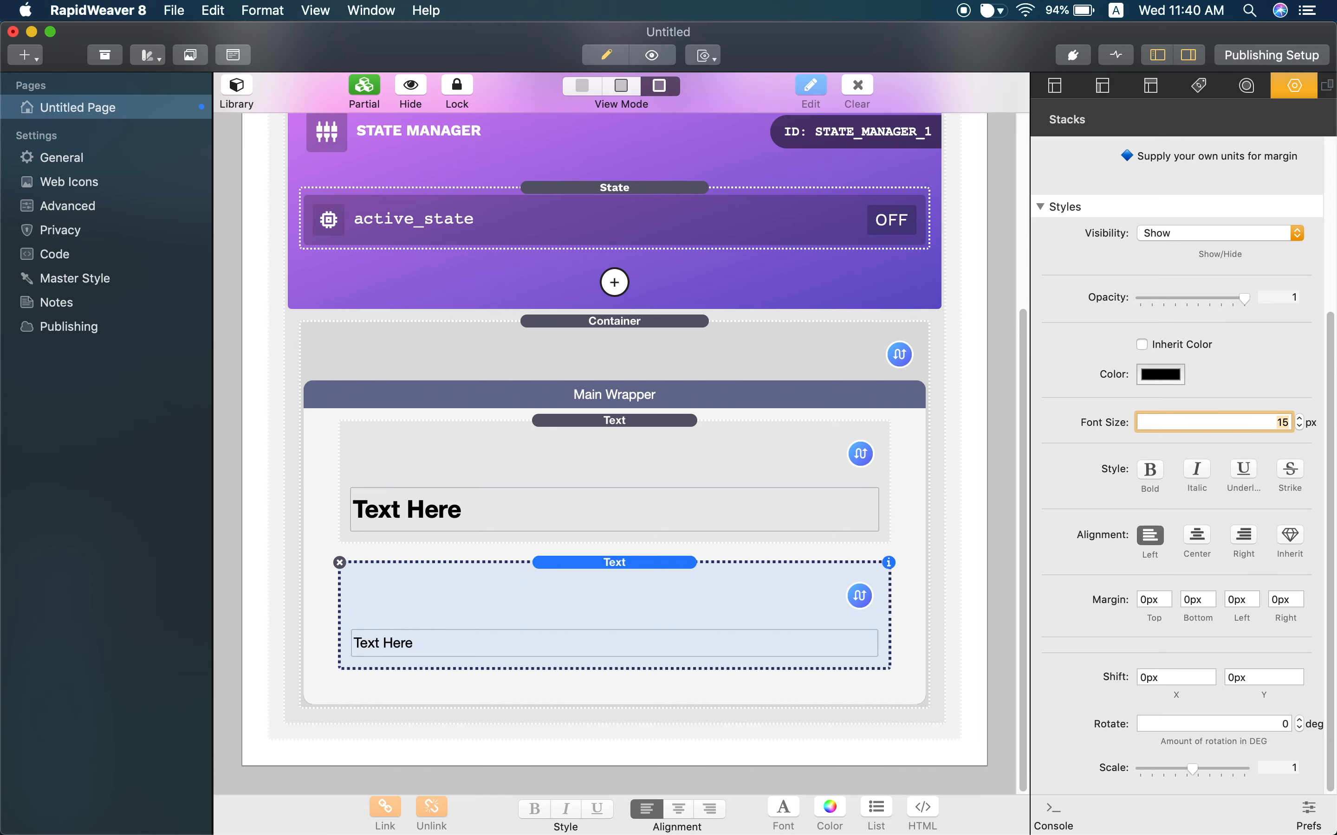
Step: Set the lower Text stack's black text color to 50% opacity and close the color picker
{"action": "left_click", "coordinate": [1162, 376]}
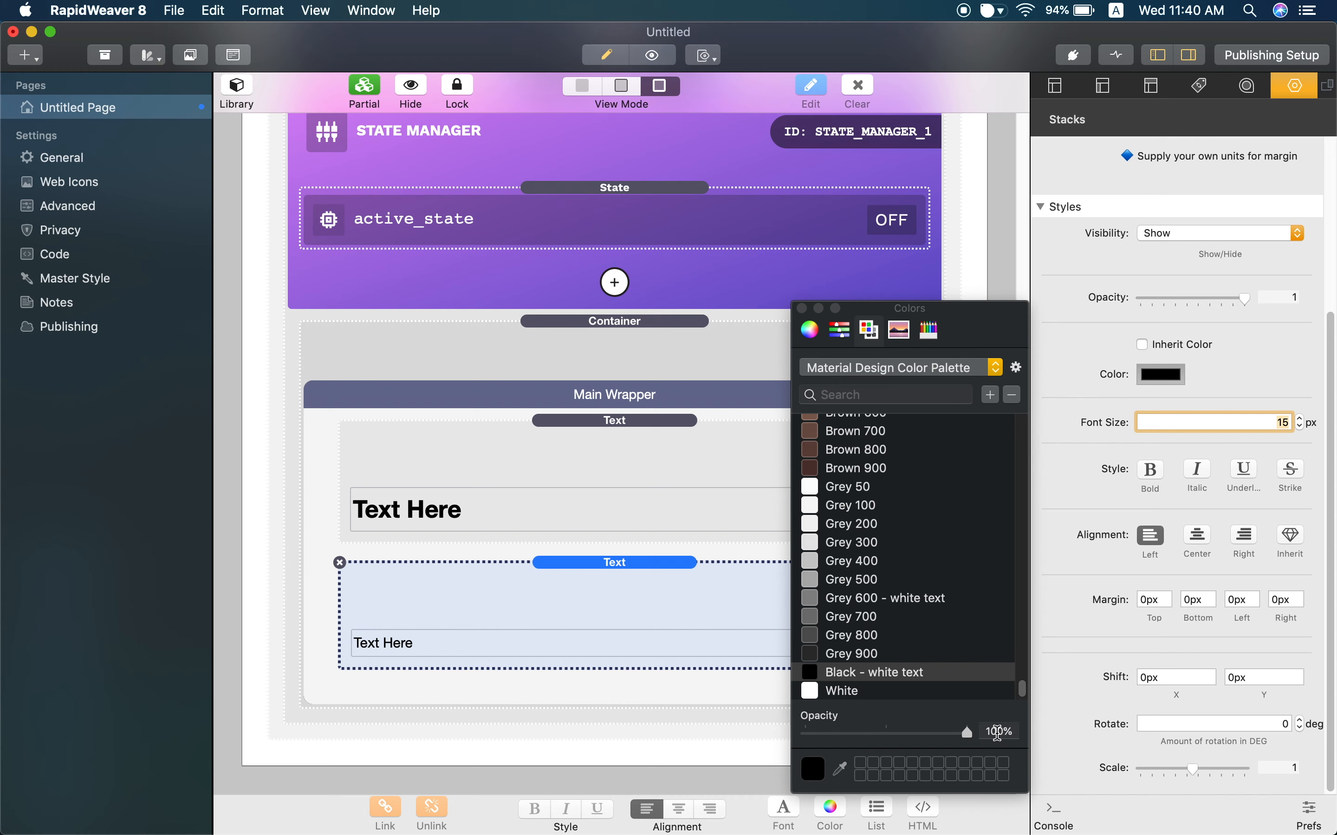
{"action": "left_click", "coordinate": [997, 733]}
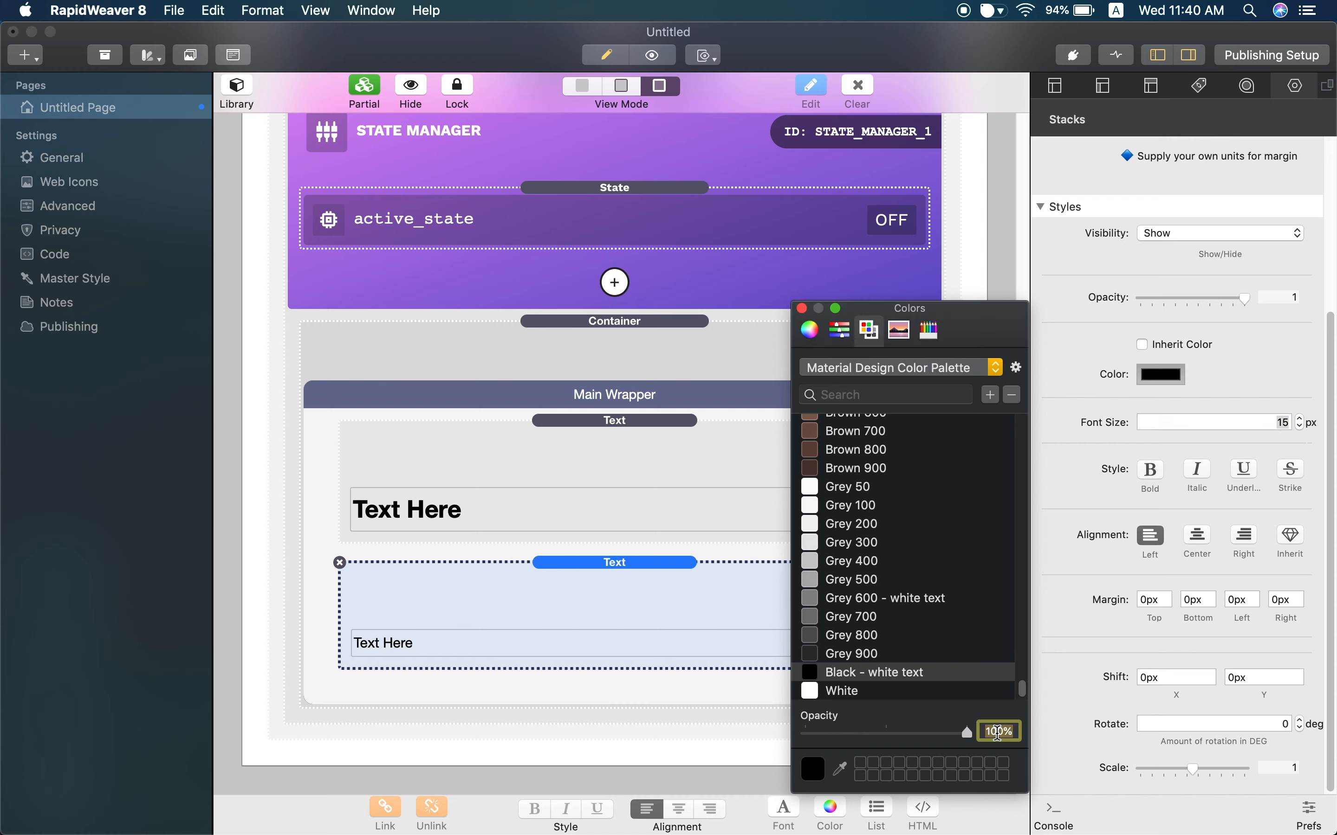
{"action": "type", "text": "50"}
{"action": "key", "text": "Return"}
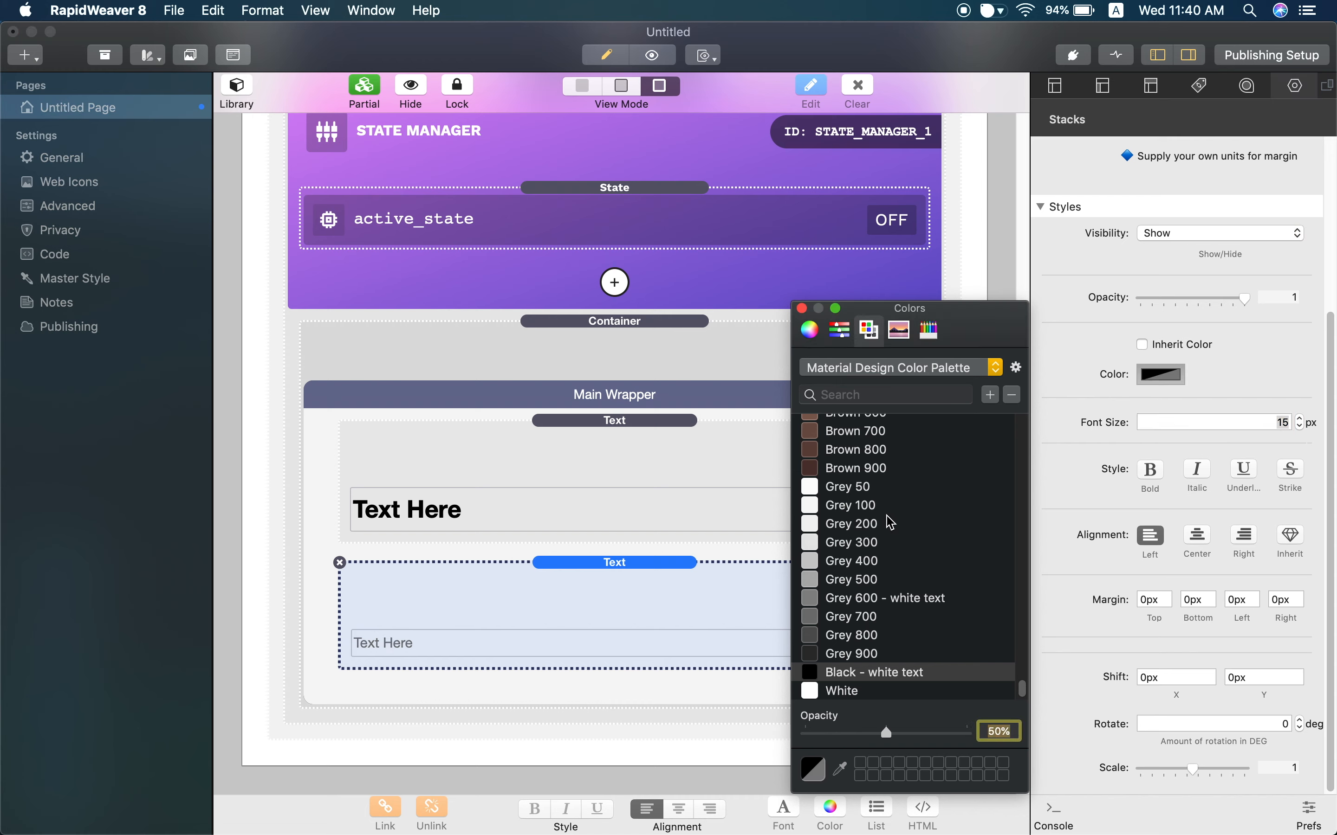
{"action": "left_click", "coordinate": [802, 307]}
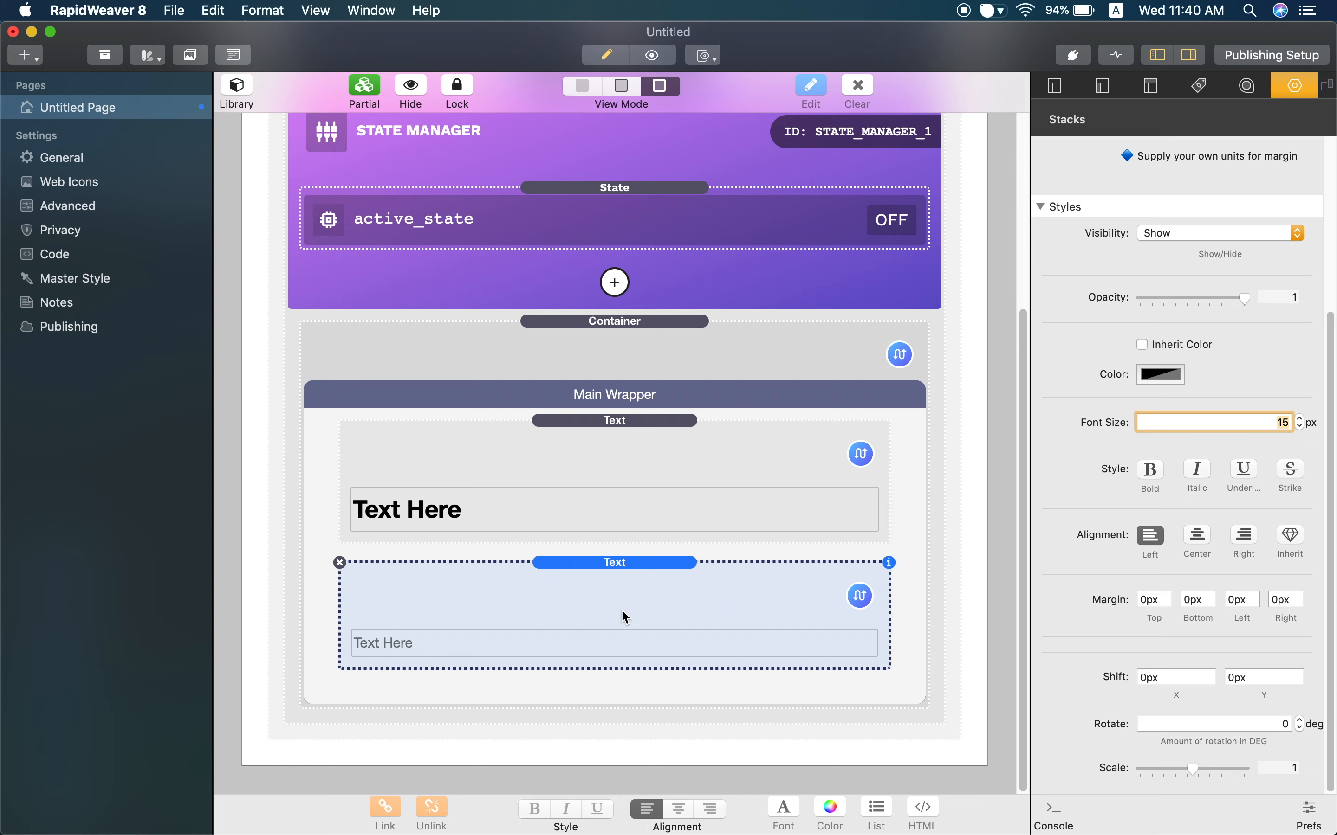
Step: Preview the page in the browser, search for "hipster ipsum" in a new tab, and open the hipsum.co site
{"action": "key", "text": "super+alt+p"}
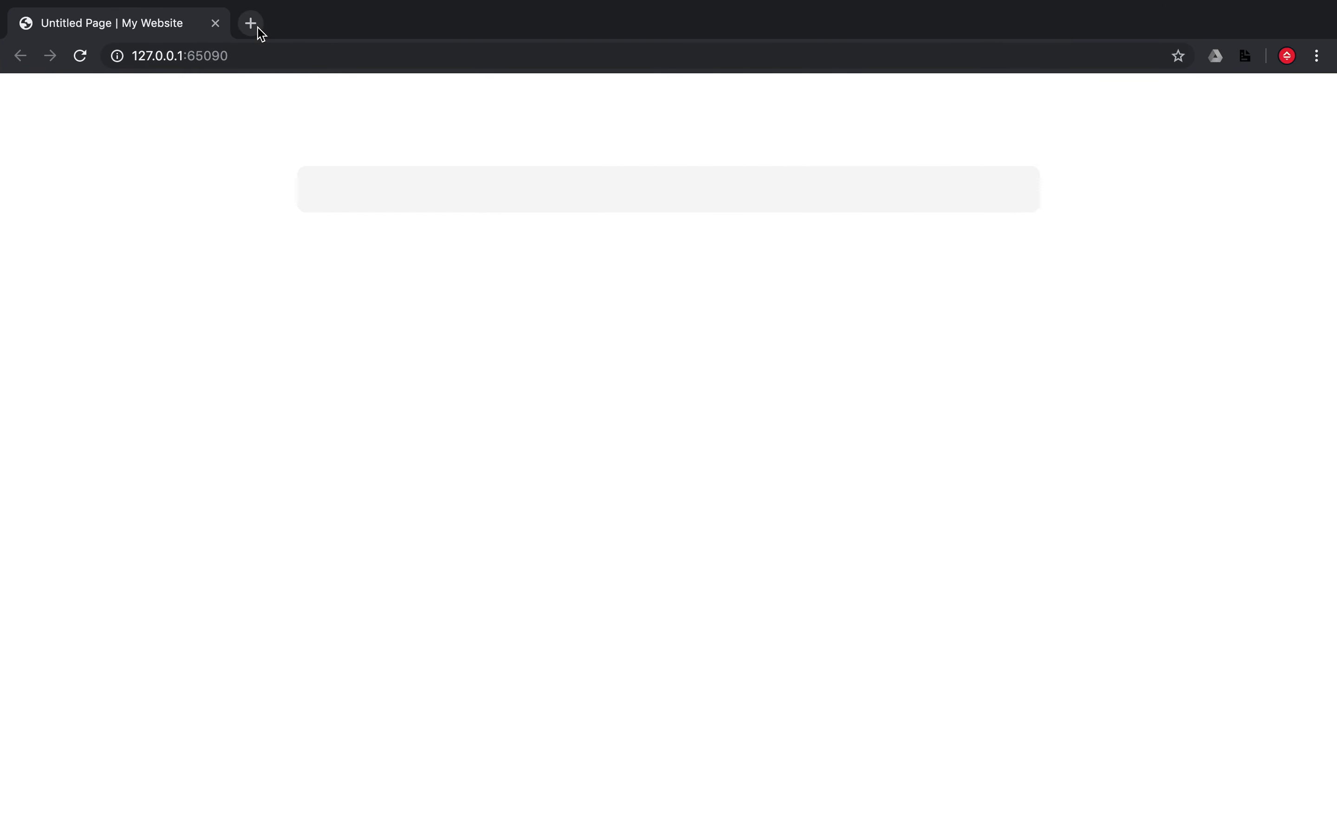
{"action": "left_click", "coordinate": [256, 29]}
{"action": "type", "text": "hipster is"}
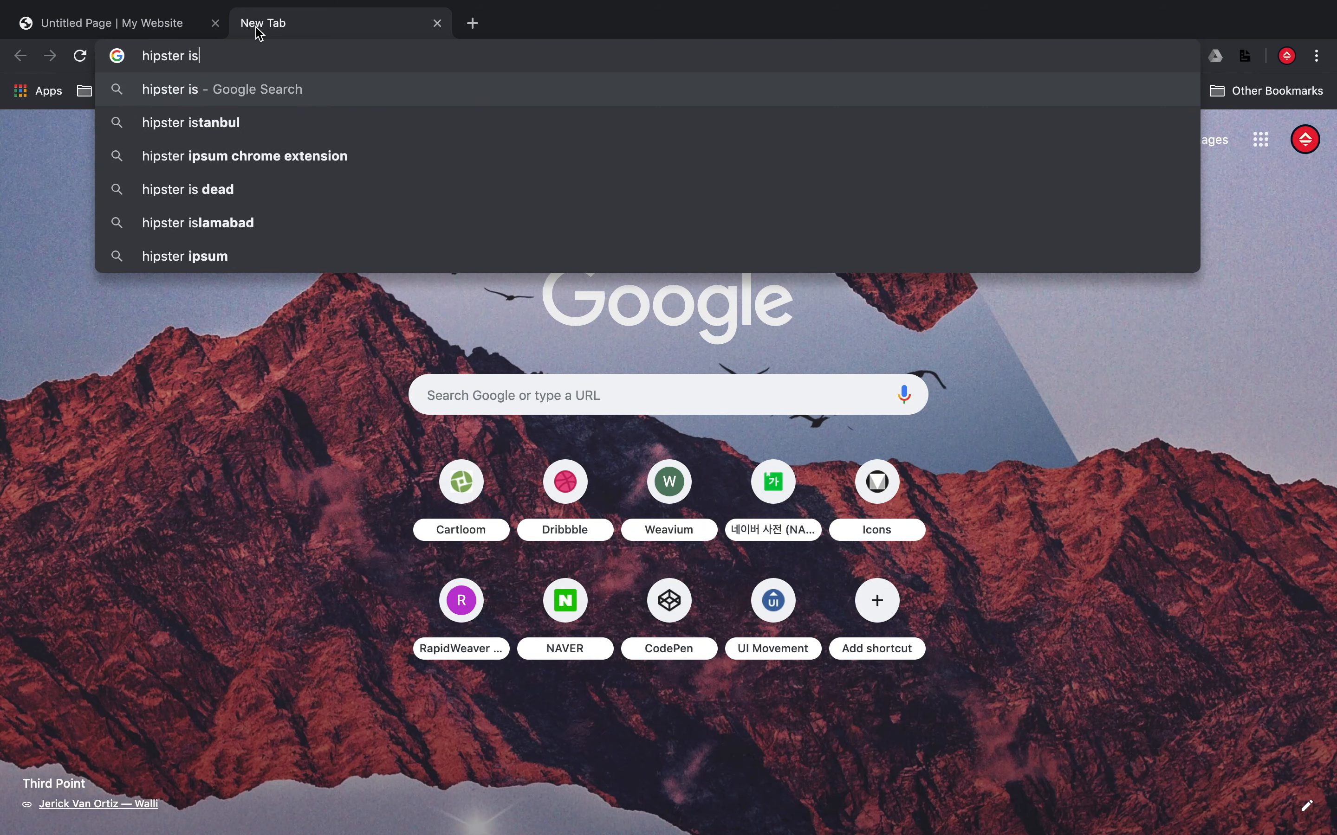
{"action": "key", "text": "BackSpace"}
{"action": "type", "text": "psum"}
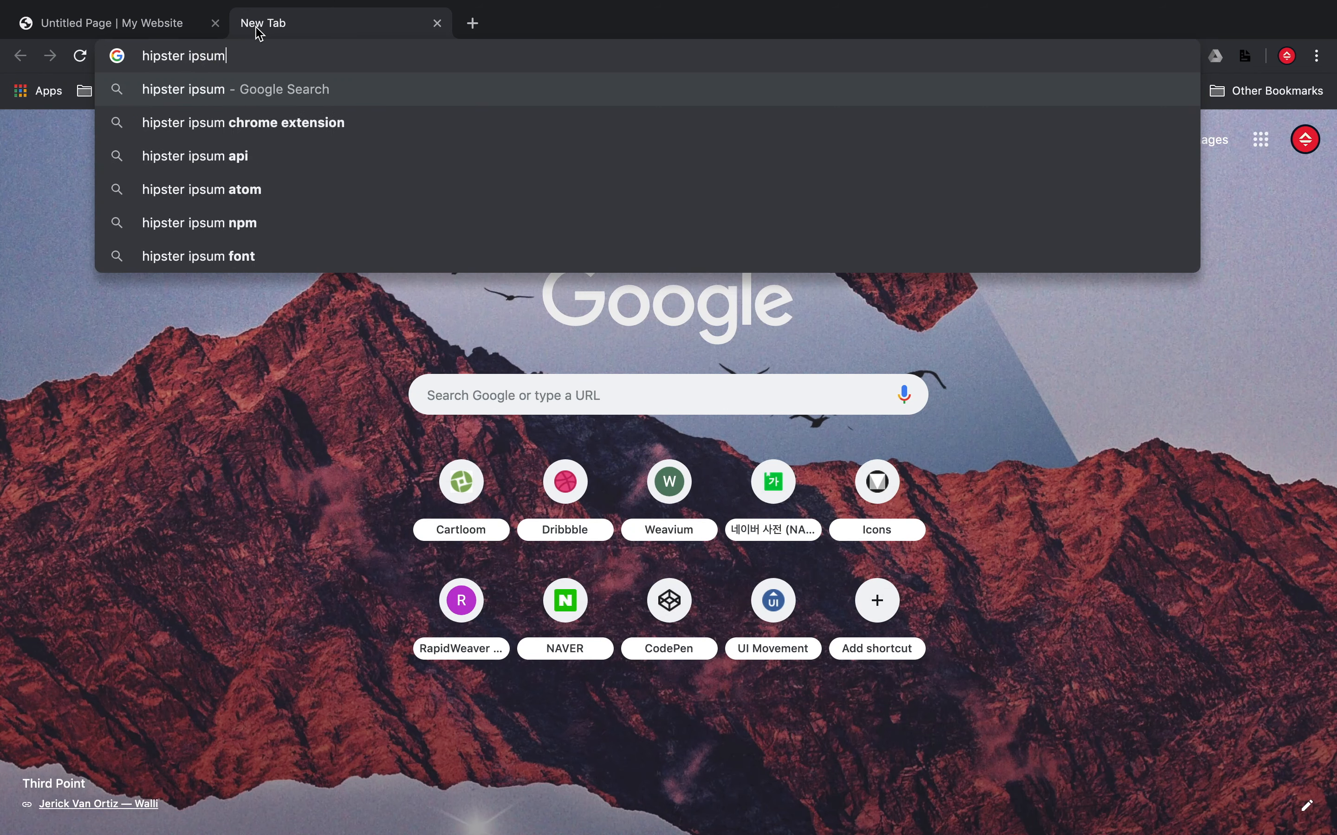
{"action": "key", "text": "Return"}
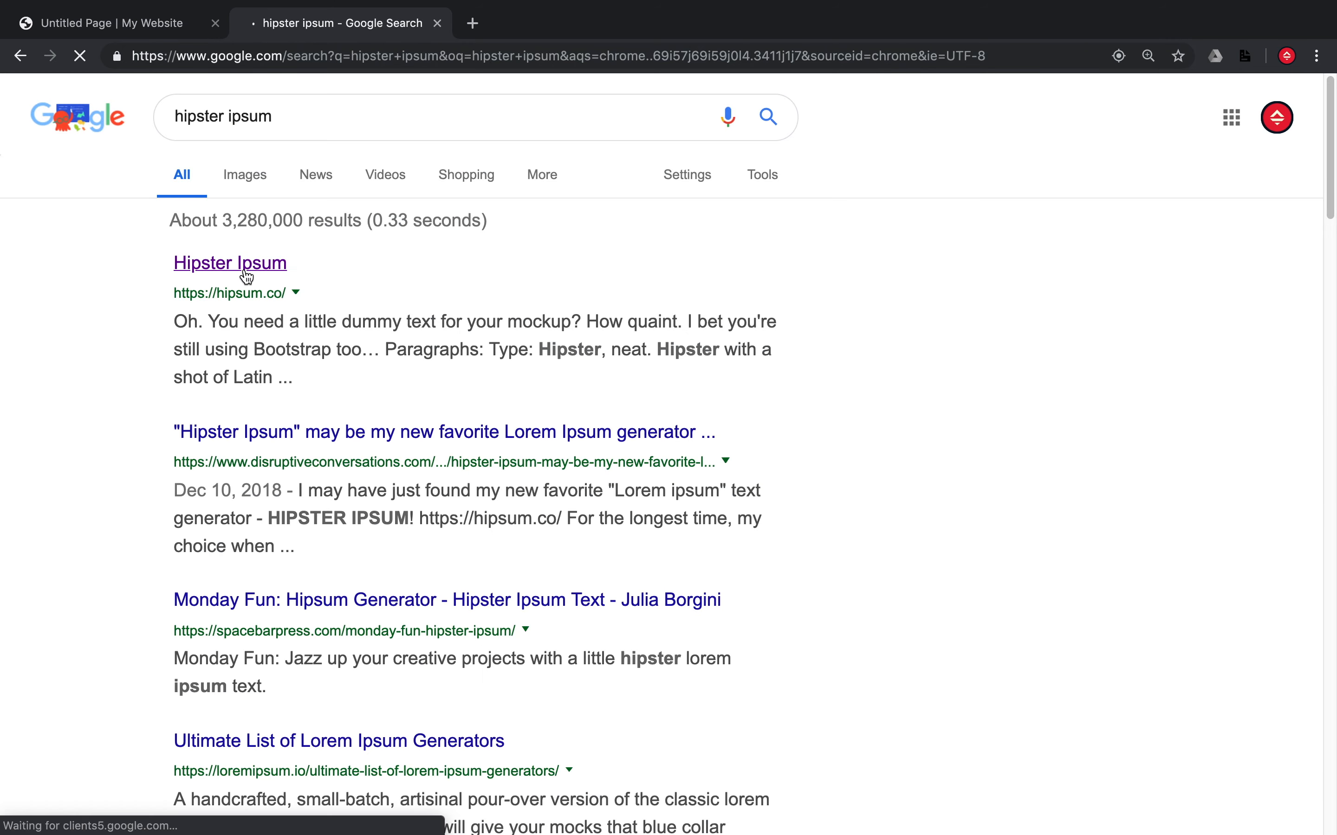
{"action": "left_click", "coordinate": [248, 270]}
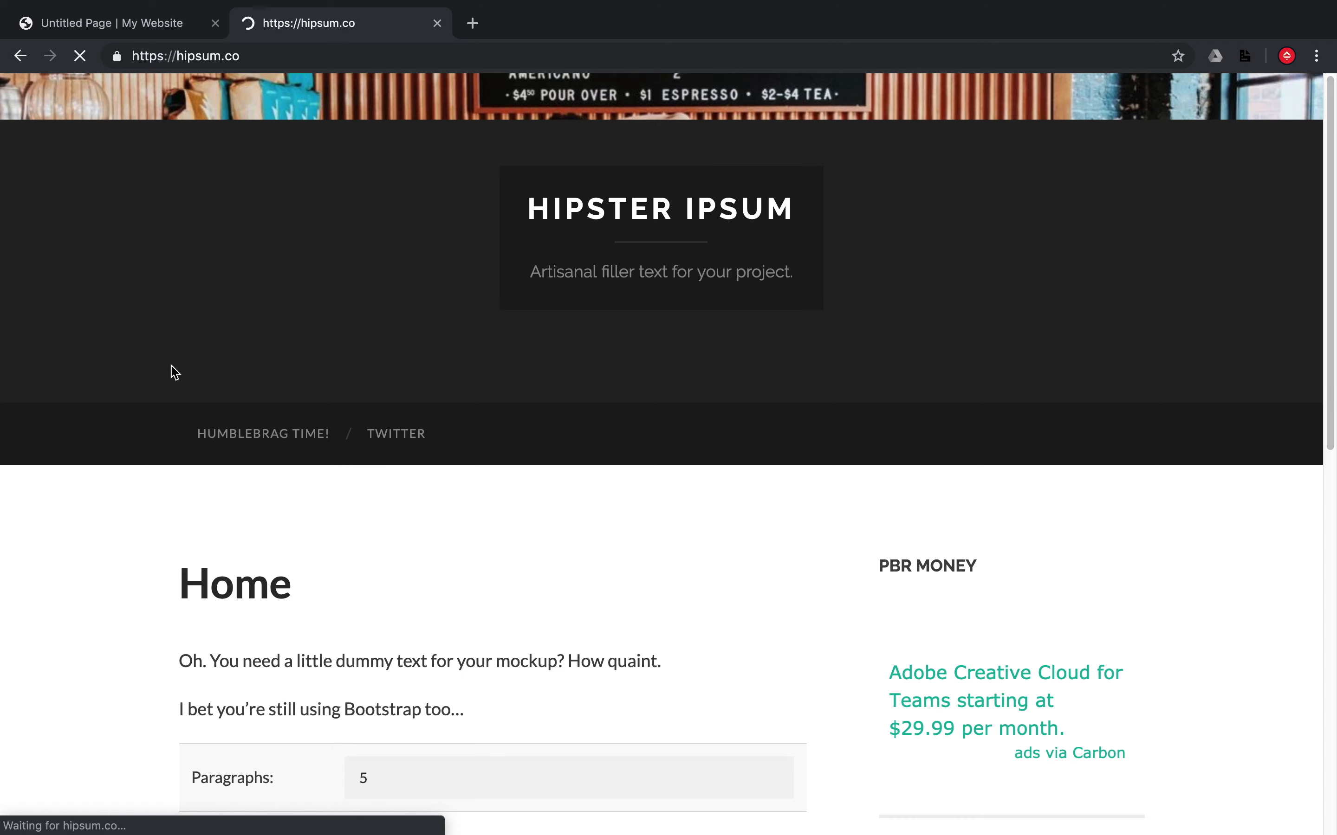
Step: Generate five paragraphs of "Hipster, neat." filler text starting with Lorem ipsum and copy the first paragraph
{"action": "scroll", "coordinate": [170, 379], "scroll_direction": "down", "scroll_amount": 8}
{"action": "left_click", "coordinate": [392, 581]}
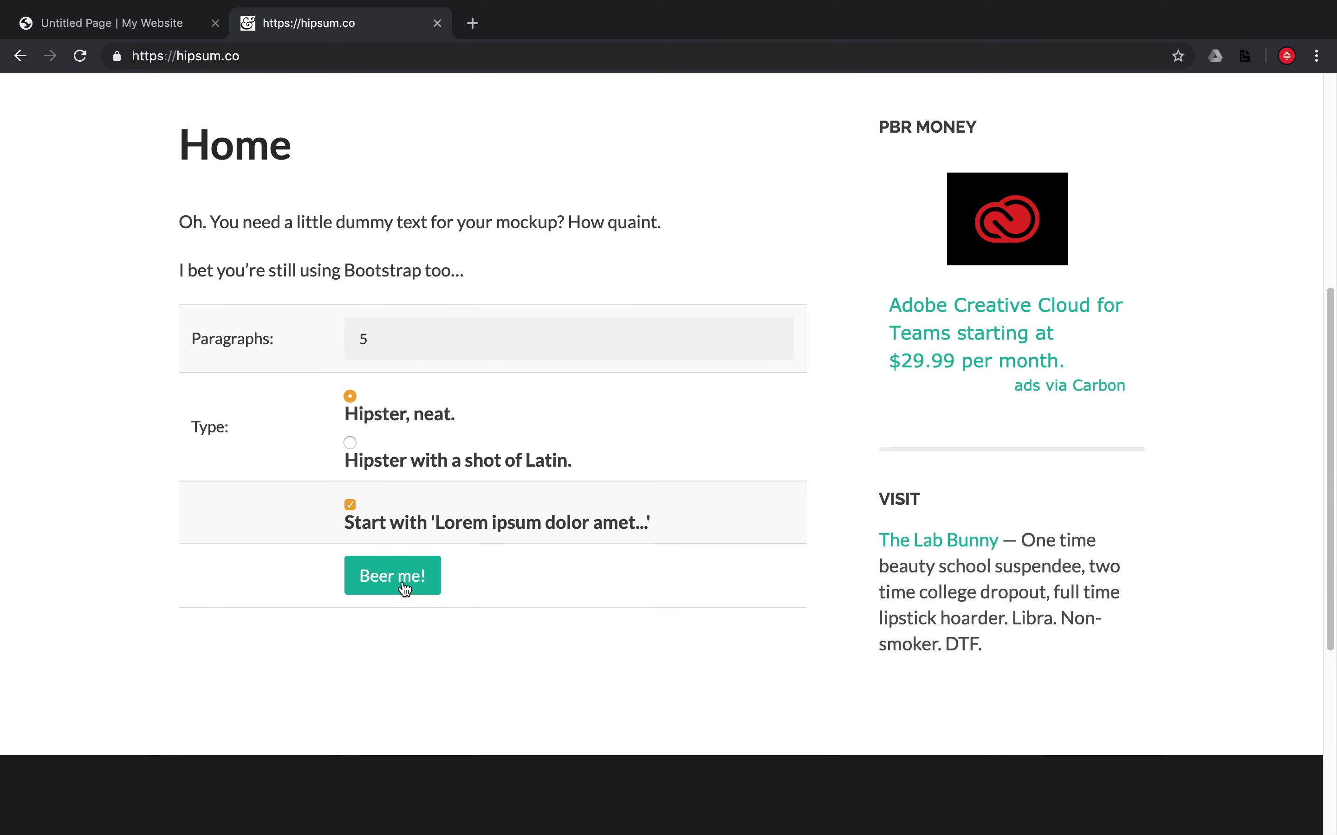
{"action": "scroll", "coordinate": [114, 439], "scroll_direction": "down", "scroll_amount": 5}
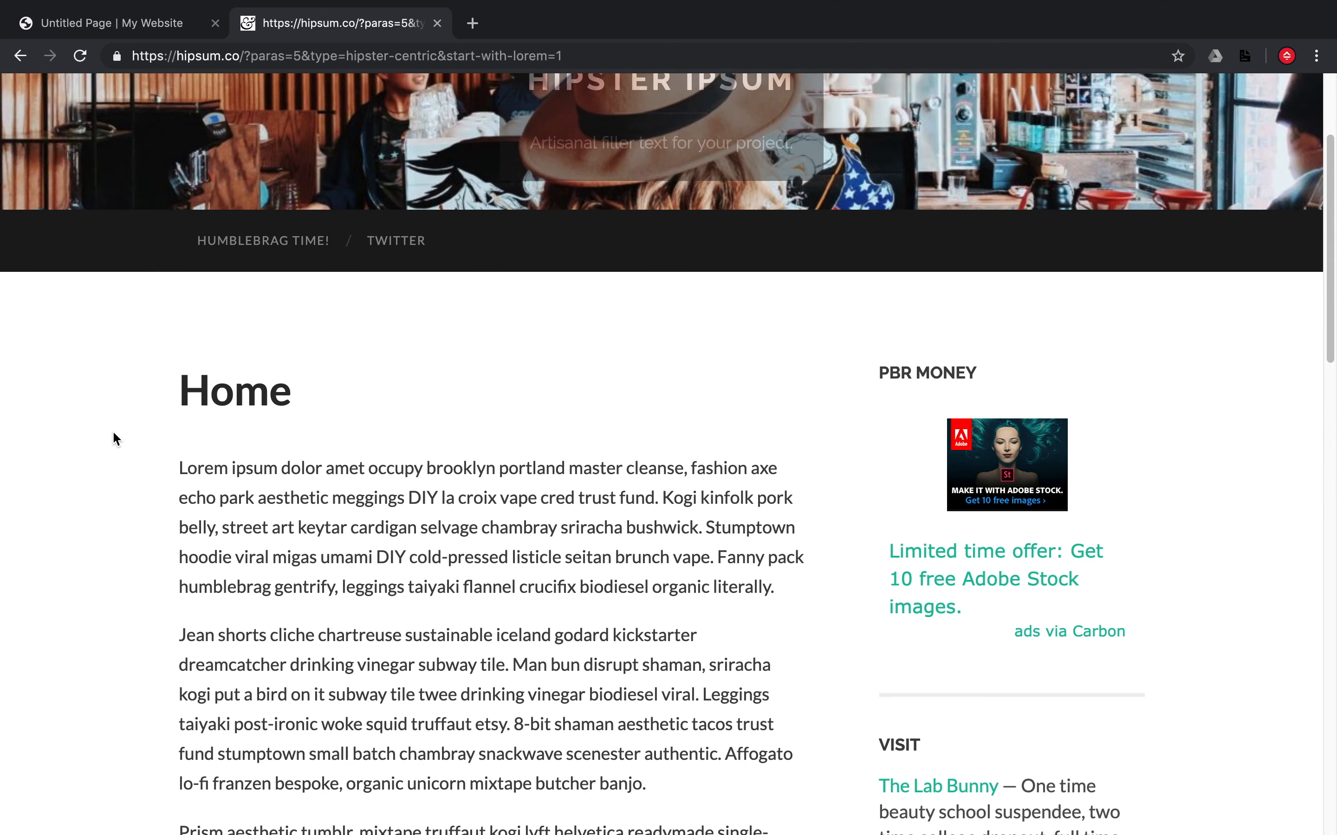
{"action": "scroll", "coordinate": [113, 438], "scroll_direction": "down", "scroll_amount": 1}
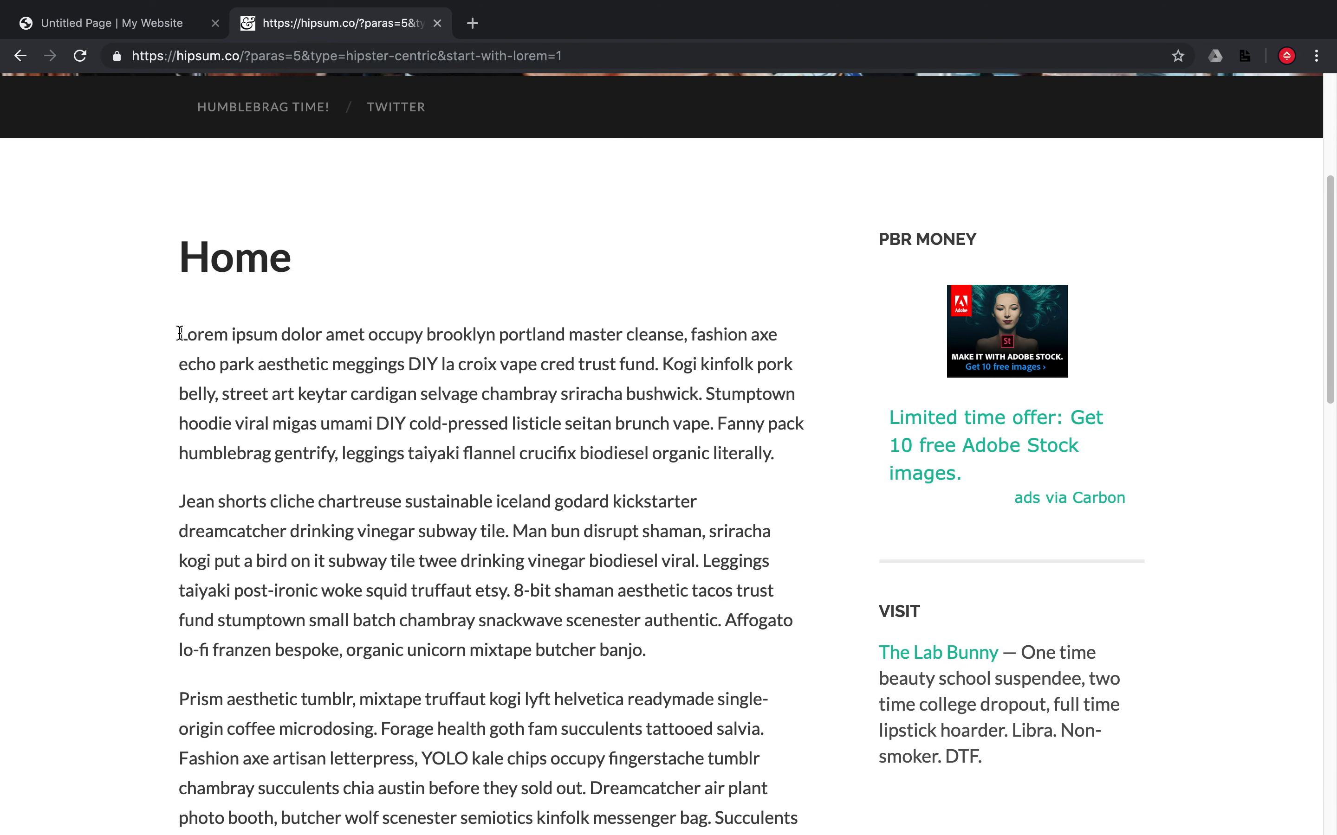
{"action": "left_click_drag", "start_coordinate": [179, 334], "coordinate": [777, 456]}
{"action": "key", "text": "super+c"}
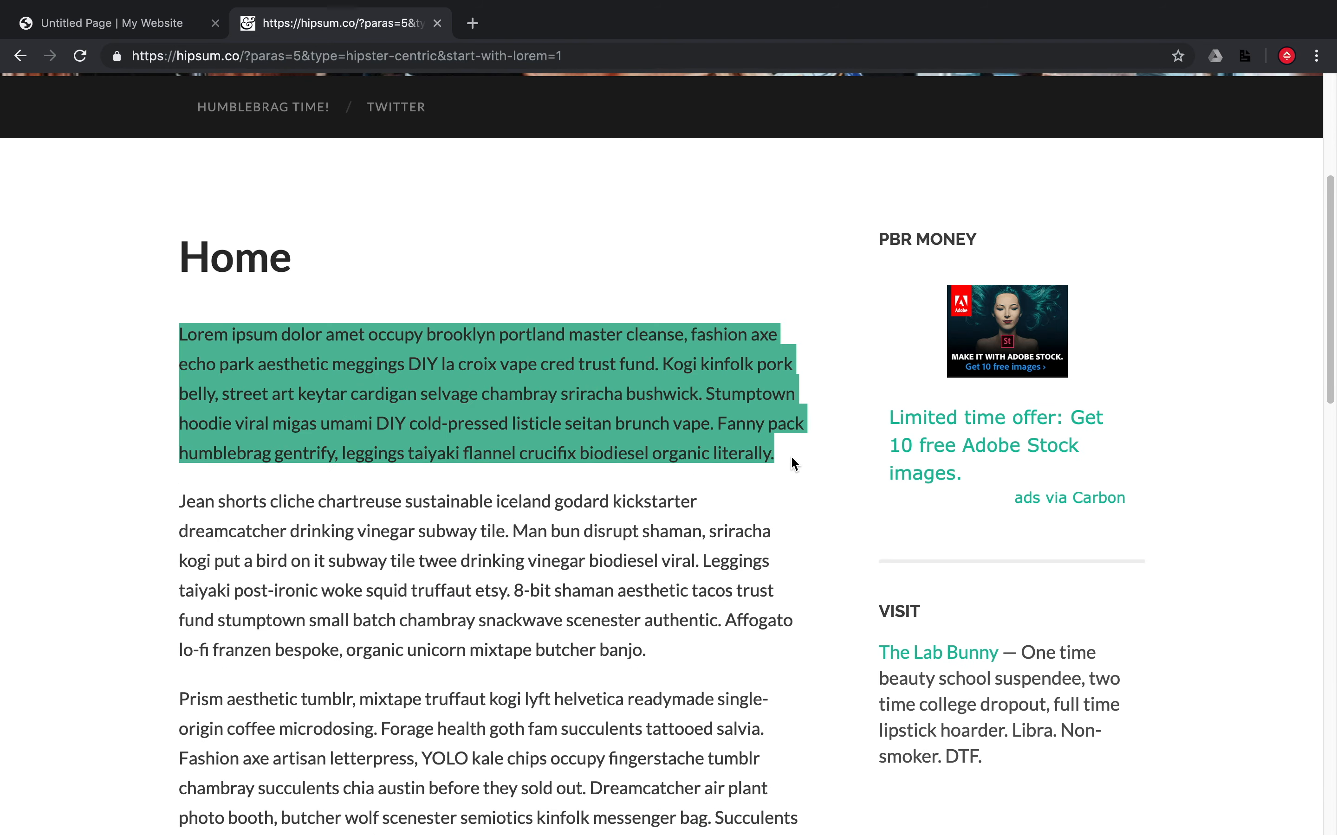
Step: Switch back to RapidWeaver and replace the lower Text stack's placeholder text with the copied filler paragraph
{"action": "key", "text": "super+Tab"}
{"action": "left_click", "coordinate": [582, 639]}
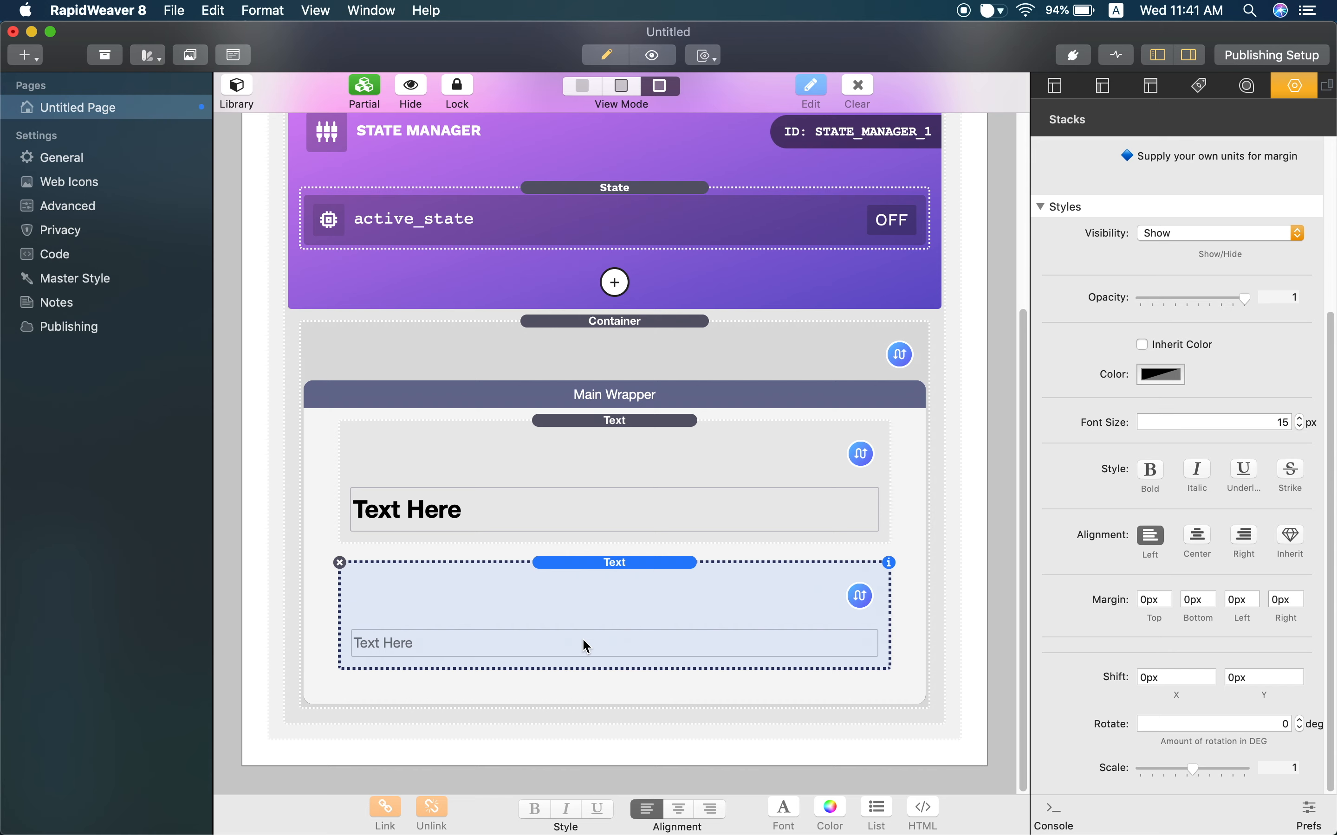
{"action": "left_click", "coordinate": [584, 644]}
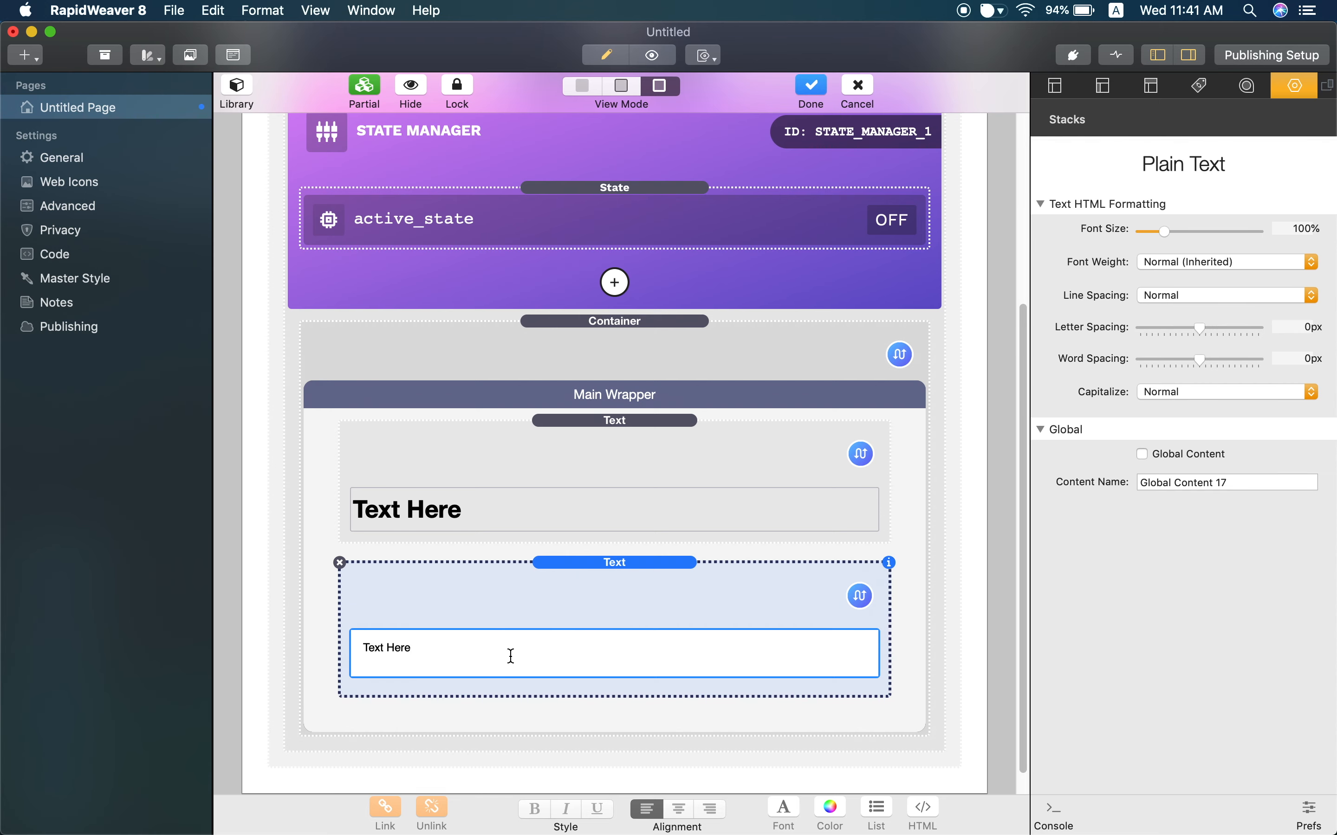
{"action": "key", "text": "super+a"}
{"action": "key", "text": "super+v"}
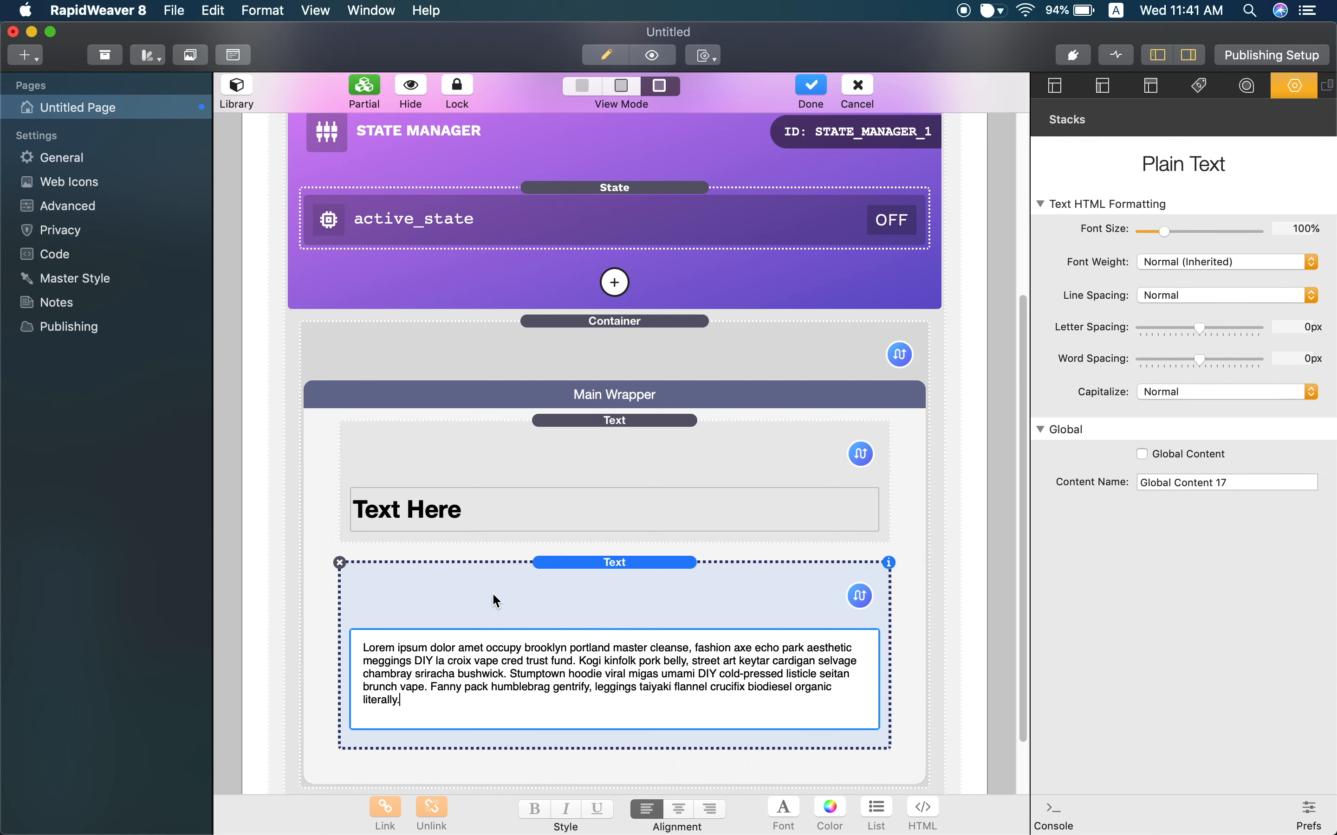
Step: Repeat the filler paragraph below a blank line in the lower Text stack, copy both paragraphs, and finish editing
{"action": "key", "text": "super+a"}
{"action": "key", "text": "super+c"}
{"action": "key", "text": "Right"}
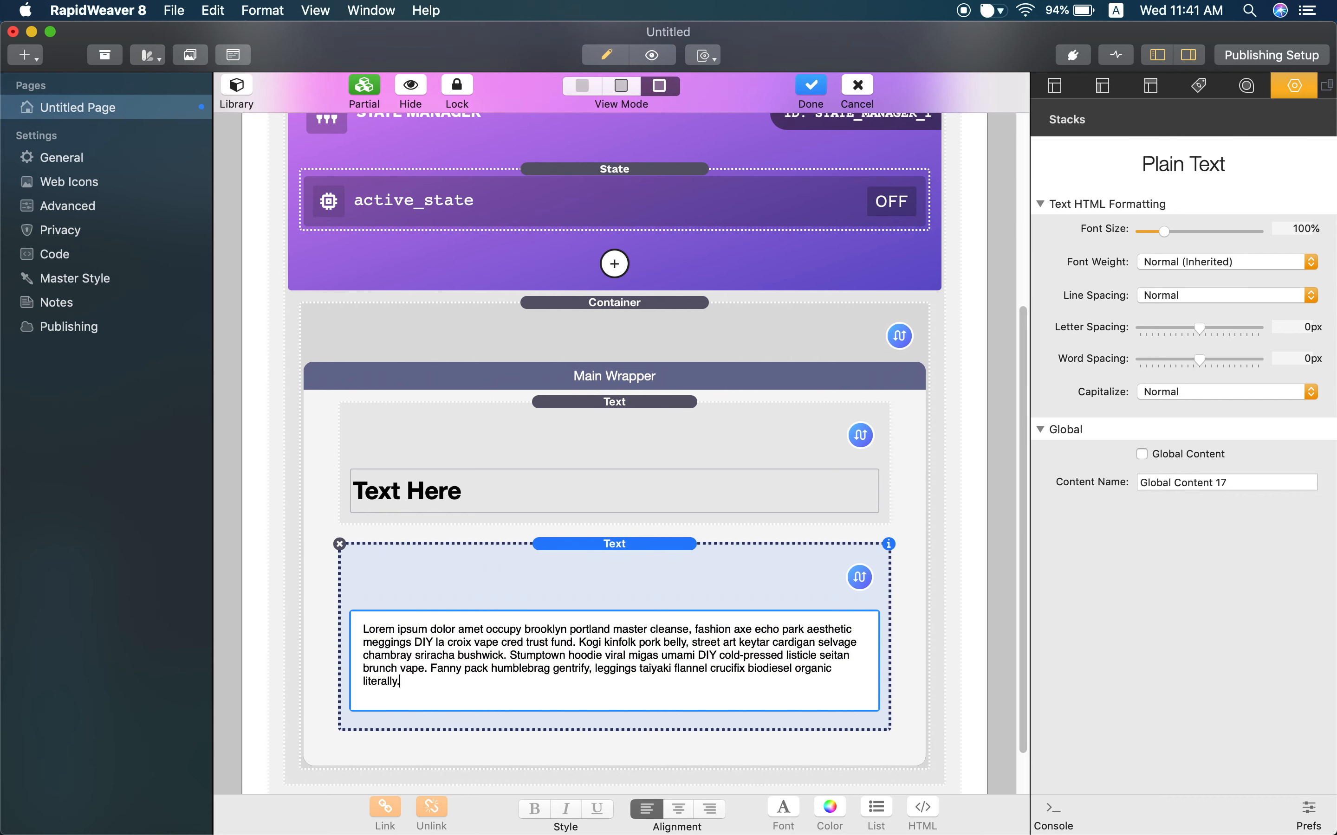
{"action": "key", "text": "Return"}
{"action": "key", "text": "Return"}
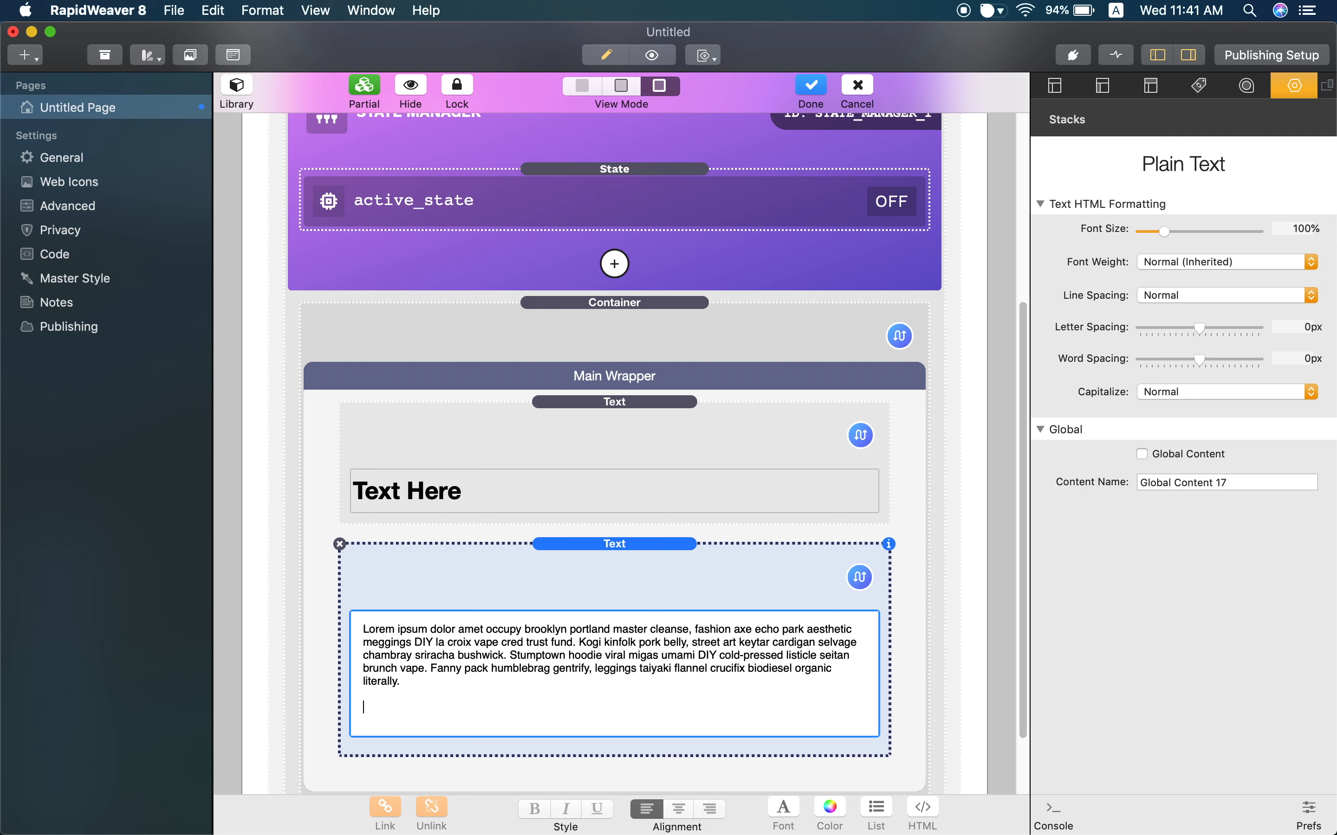
{"action": "key", "text": "super+v"}
{"action": "key", "text": "super+z"}
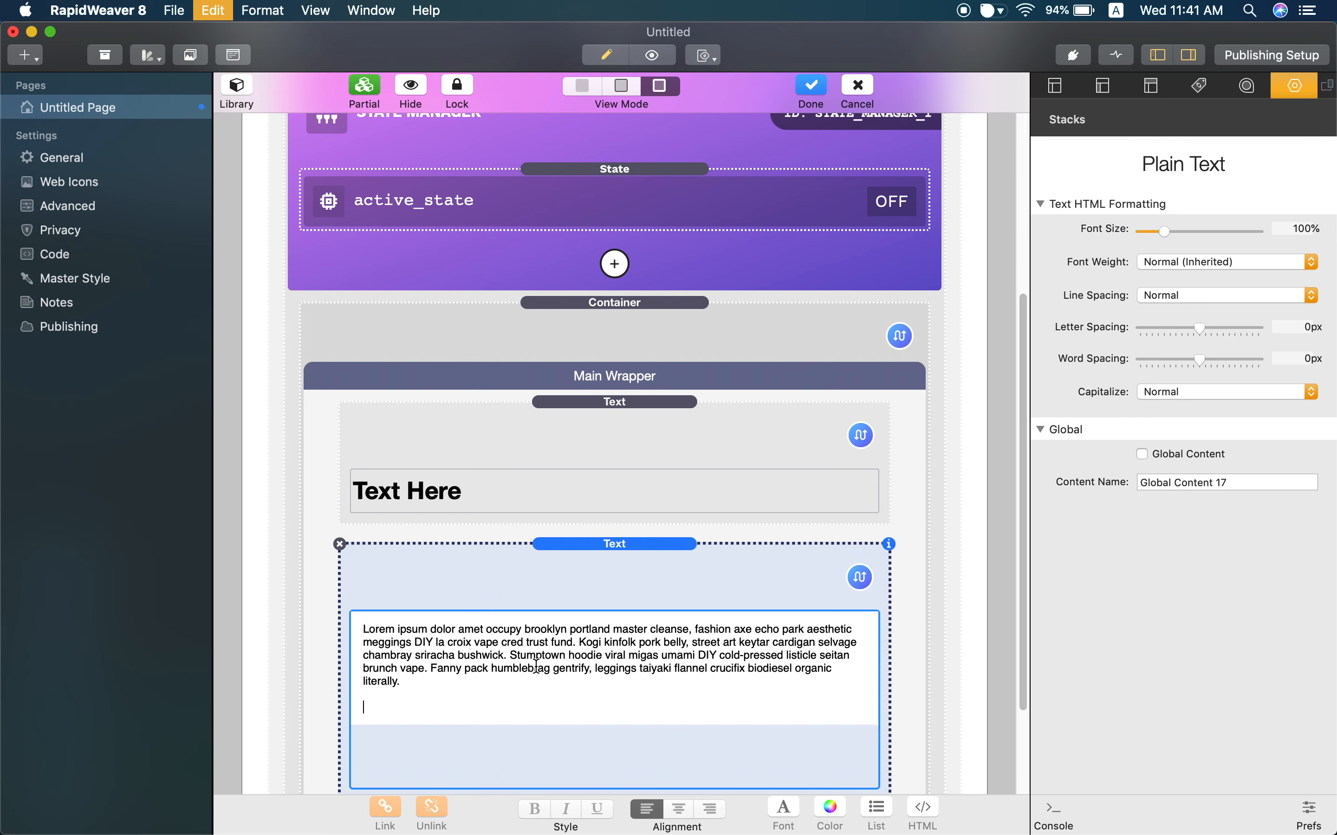
{"action": "key", "text": "super+v"}
{"action": "key", "text": "super+a"}
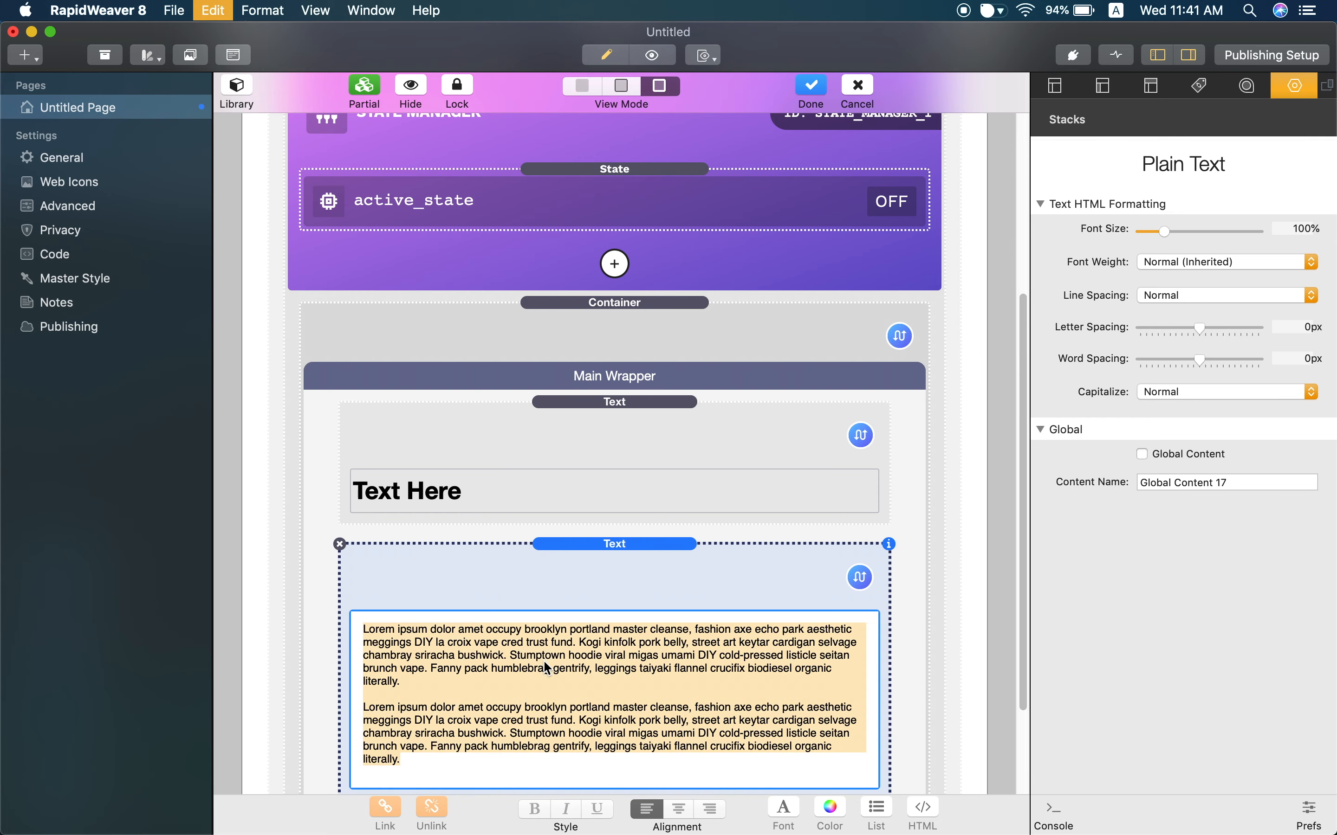
{"action": "left_click", "coordinate": [610, 590]}
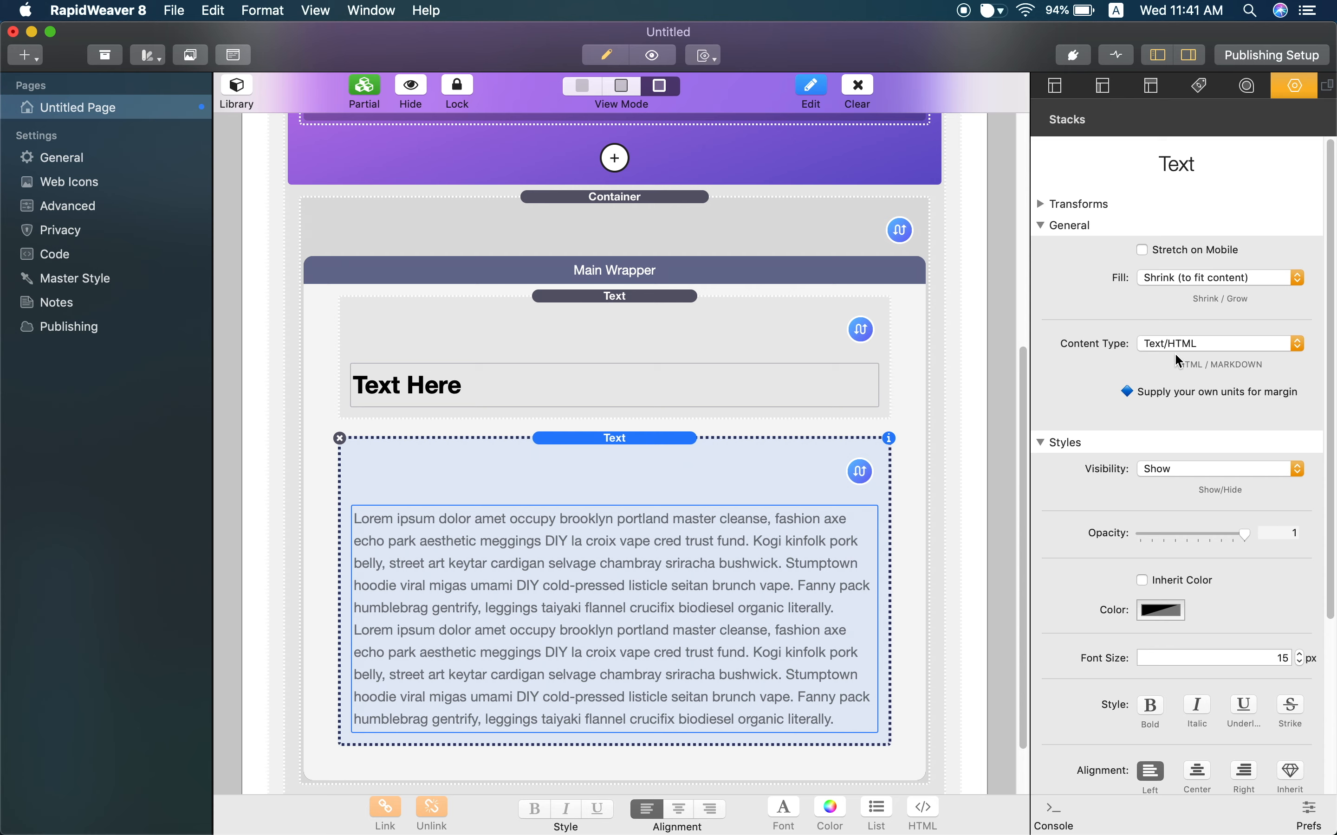
Step: Change the lower Text stack's Content Type to Markdown and replace its sample content with the two copied filler paragraphs
{"action": "left_click", "coordinate": [1220, 351]}
{"action": "left_click", "coordinate": [1196, 363]}
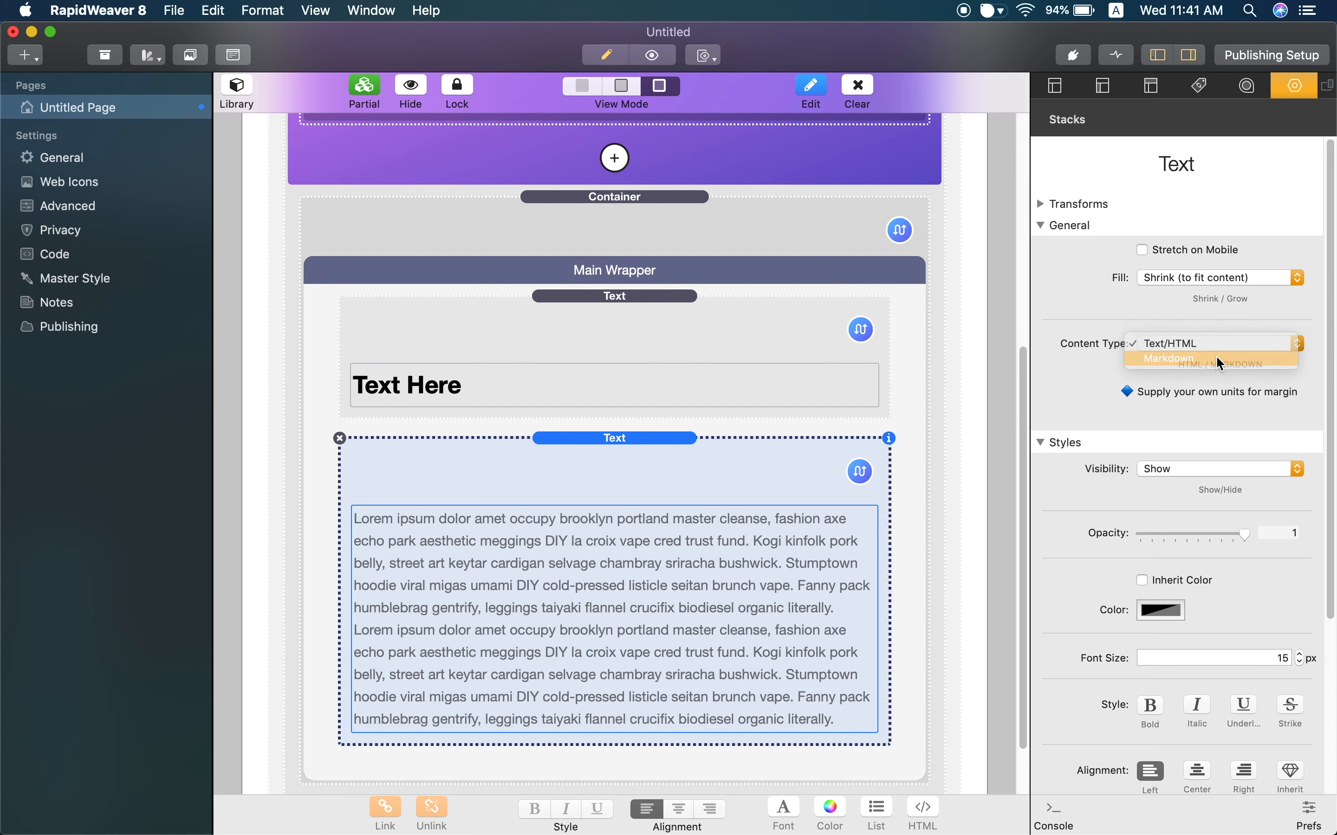
{"action": "double_click", "coordinate": [715, 557]}
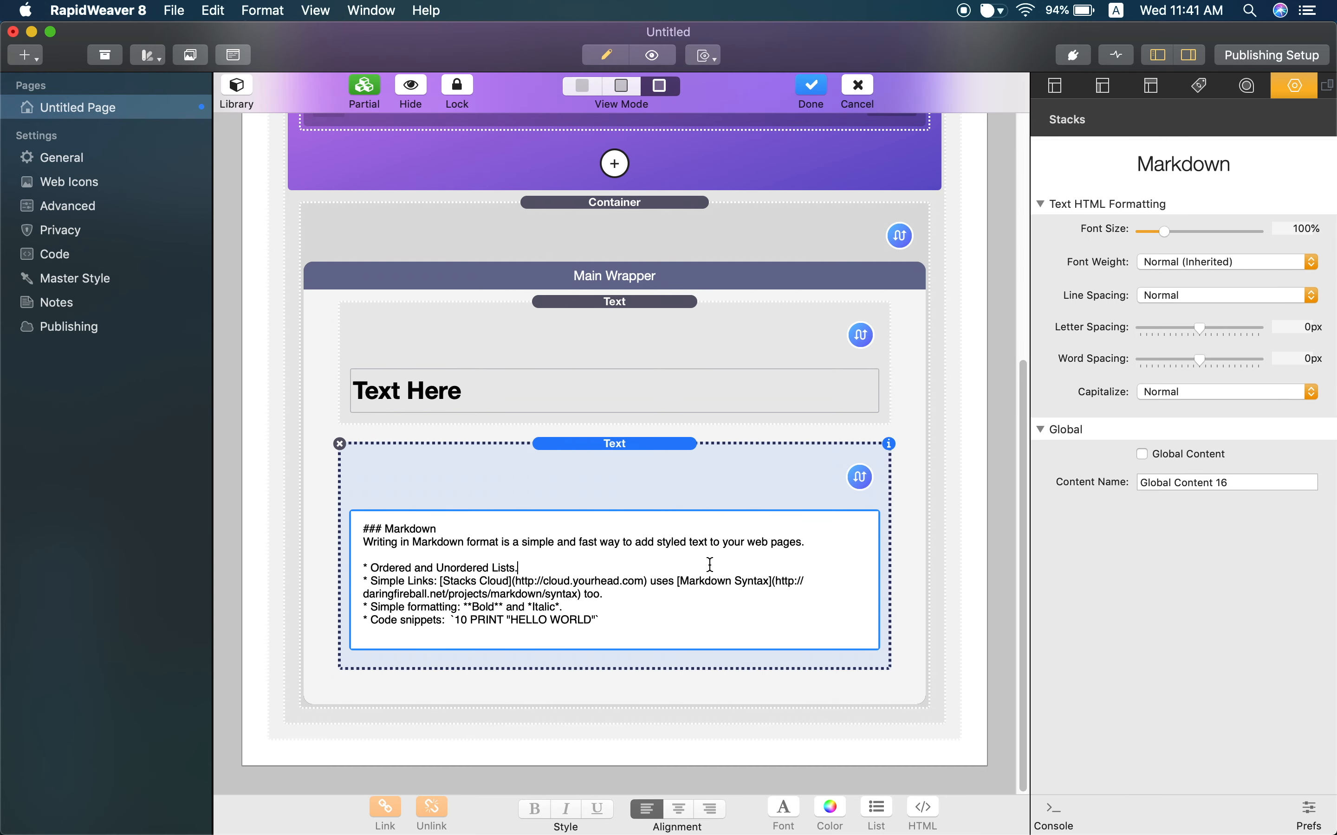
{"action": "key", "text": "super+a"}
{"action": "type", "text": "Lorem ipsum dolor amet occupy brooklyn portland master cleanse, fashion axe echo park aesthetic meggings DIY la croix vape cred trust fund. Kogi kinfolk pork belly, street art keytar cardigan selvage chambray sriracha bushwick. Stumptown hoodie viral migas umami DIY cold-pressed listicle seitan brunch vape. Fanny pack humblebrag gentrify, leggings taiyaki flannel crucifix biodiesel organic literally.  Lorem ipsum dolor amet occupy brooklyn portland master cleanse, fashion axe echo park aesthetic meggings DIY la croix vape cred trust fund. Kogi kinfolk pork belly, street art keytar cardigan selvage chambray sriracha bushwick. Stumptown hoodie viral migas umami DIY cold-pressed listicle seitan brunch vape. Fanny pack humblebrag gentrify, leggings taiyaki flannel crucifix biodiesel organic literally."}
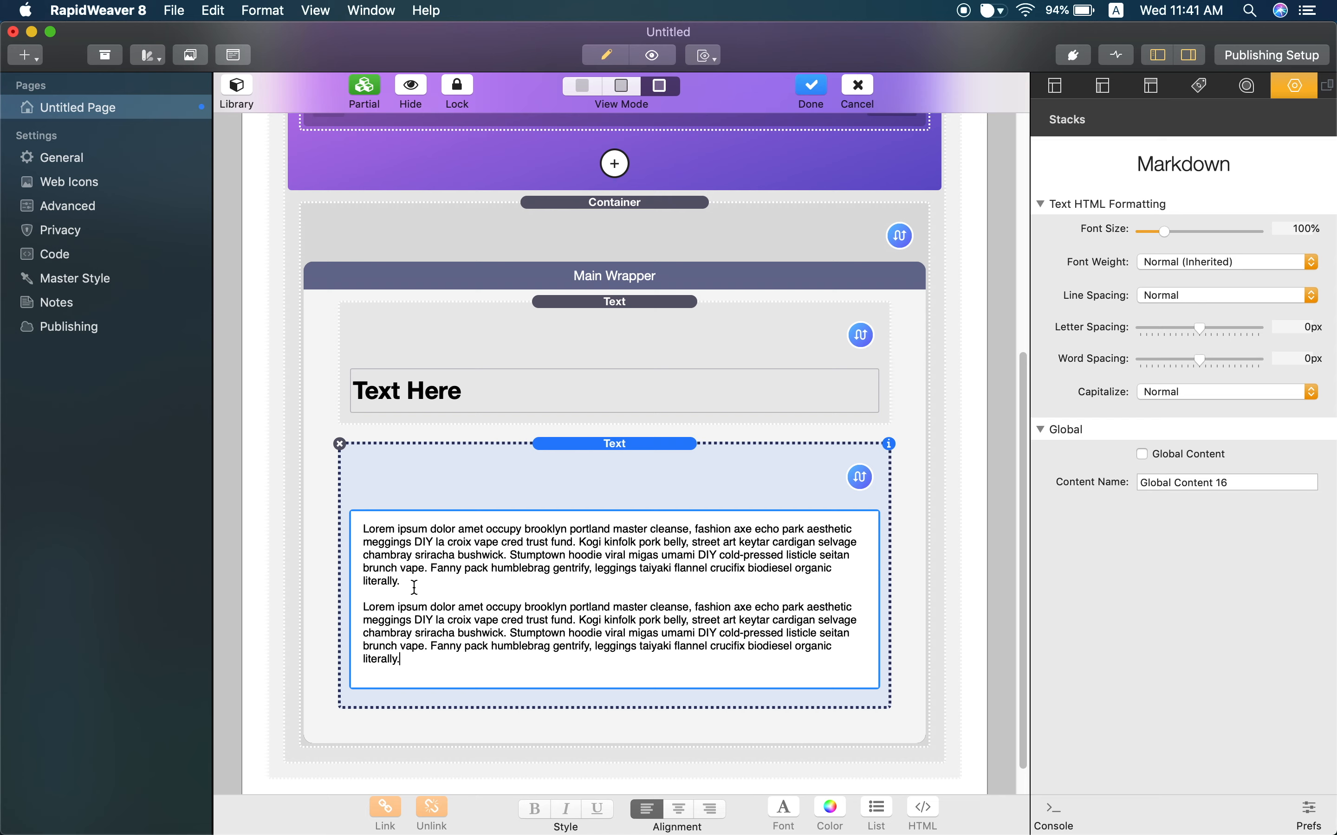
{"action": "left_click", "coordinate": [393, 594]}
{"action": "left_click", "coordinate": [320, 367]}
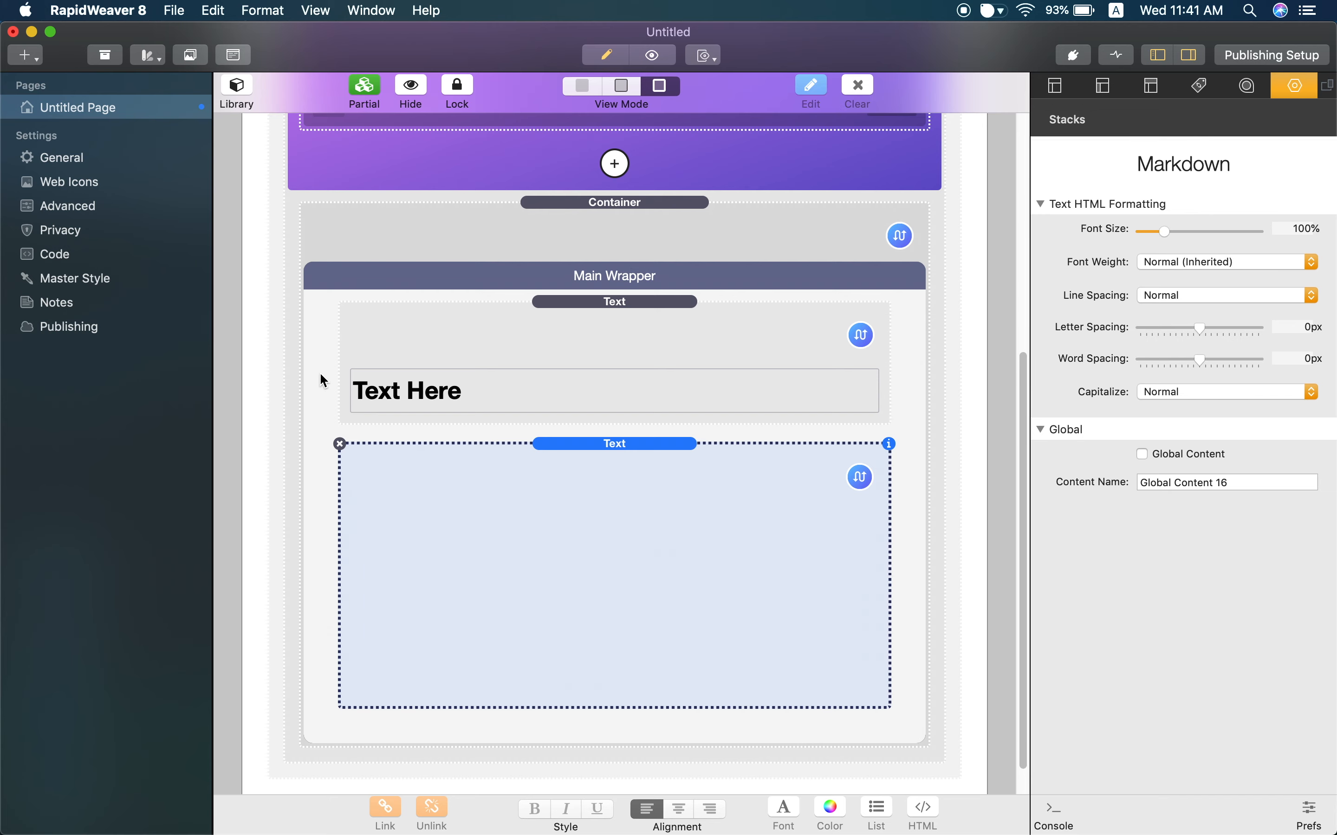
Step: Preview the page in the browser, close the hipsum.co tab, and examine the heading and the paragraphs beneath it
{"action": "scroll", "coordinate": [326, 439], "scroll_direction": "down", "scroll_amount": 3}
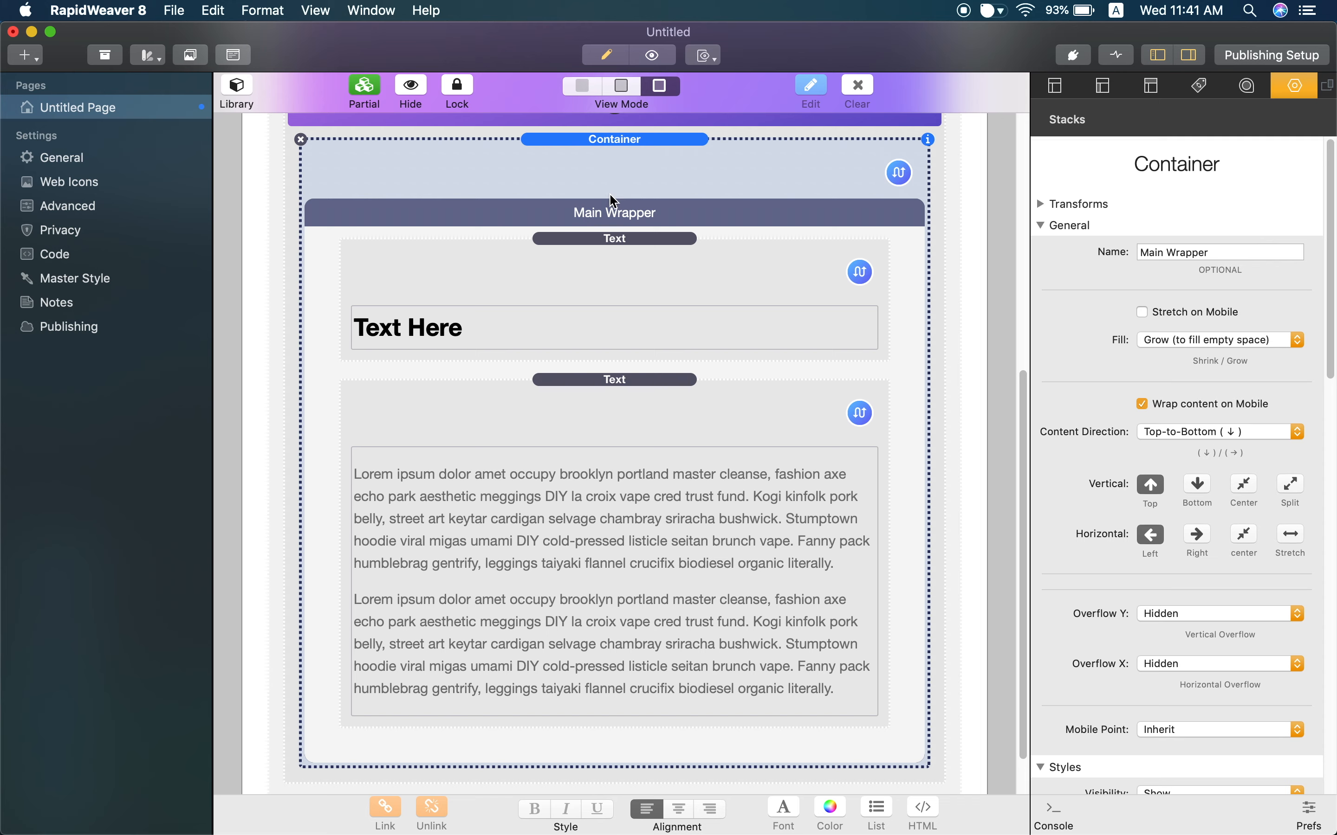
{"action": "left_click", "coordinate": [521, 424]}
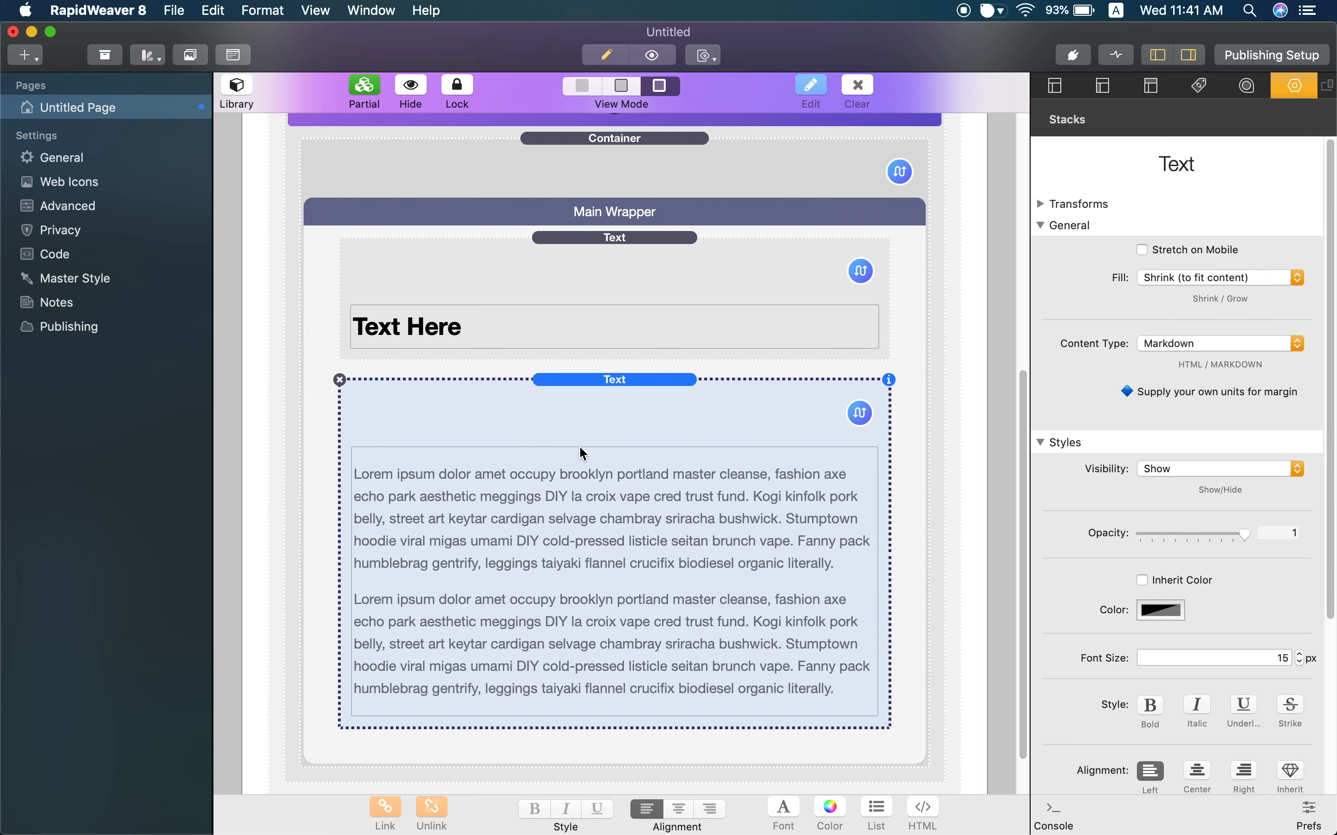
{"action": "key", "text": "super+alt+p"}
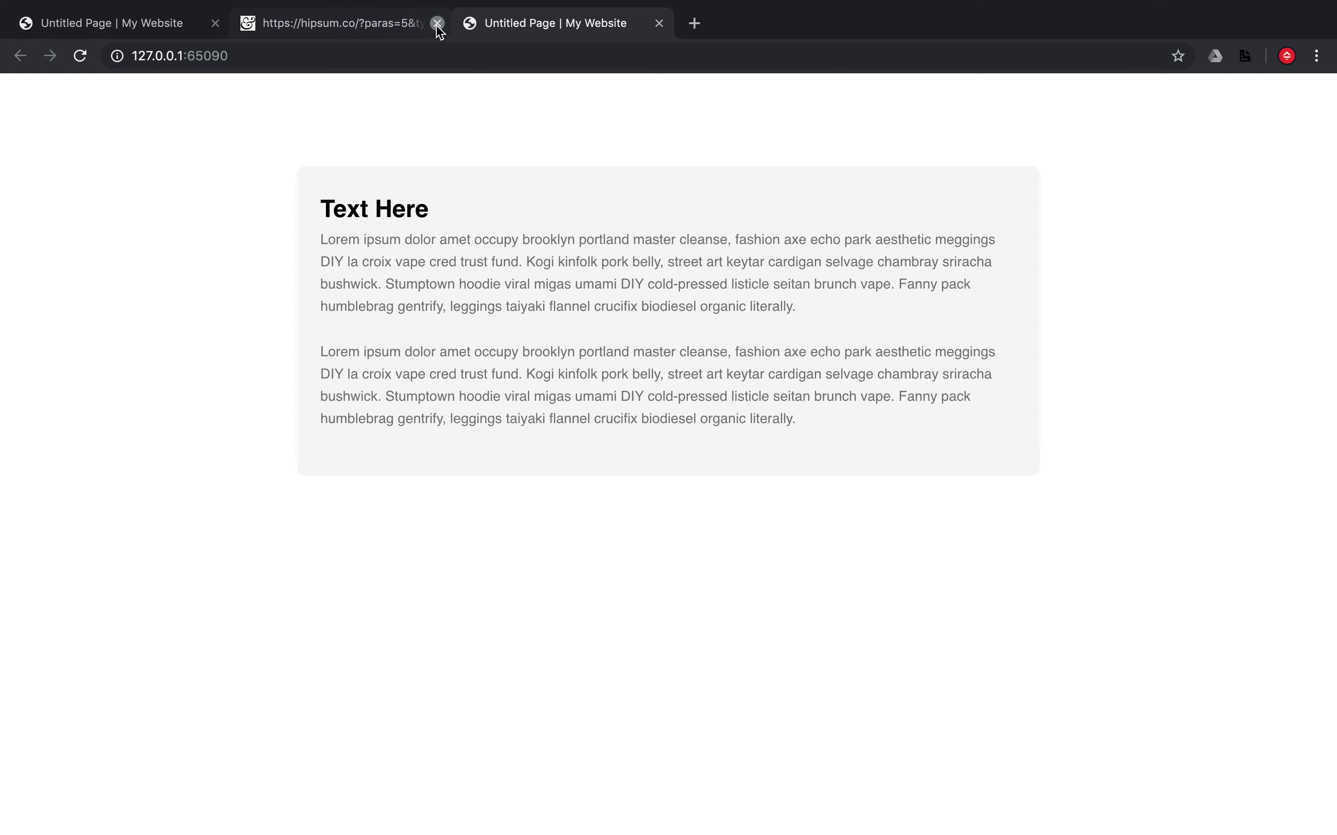
{"action": "left_click", "coordinate": [437, 23]}
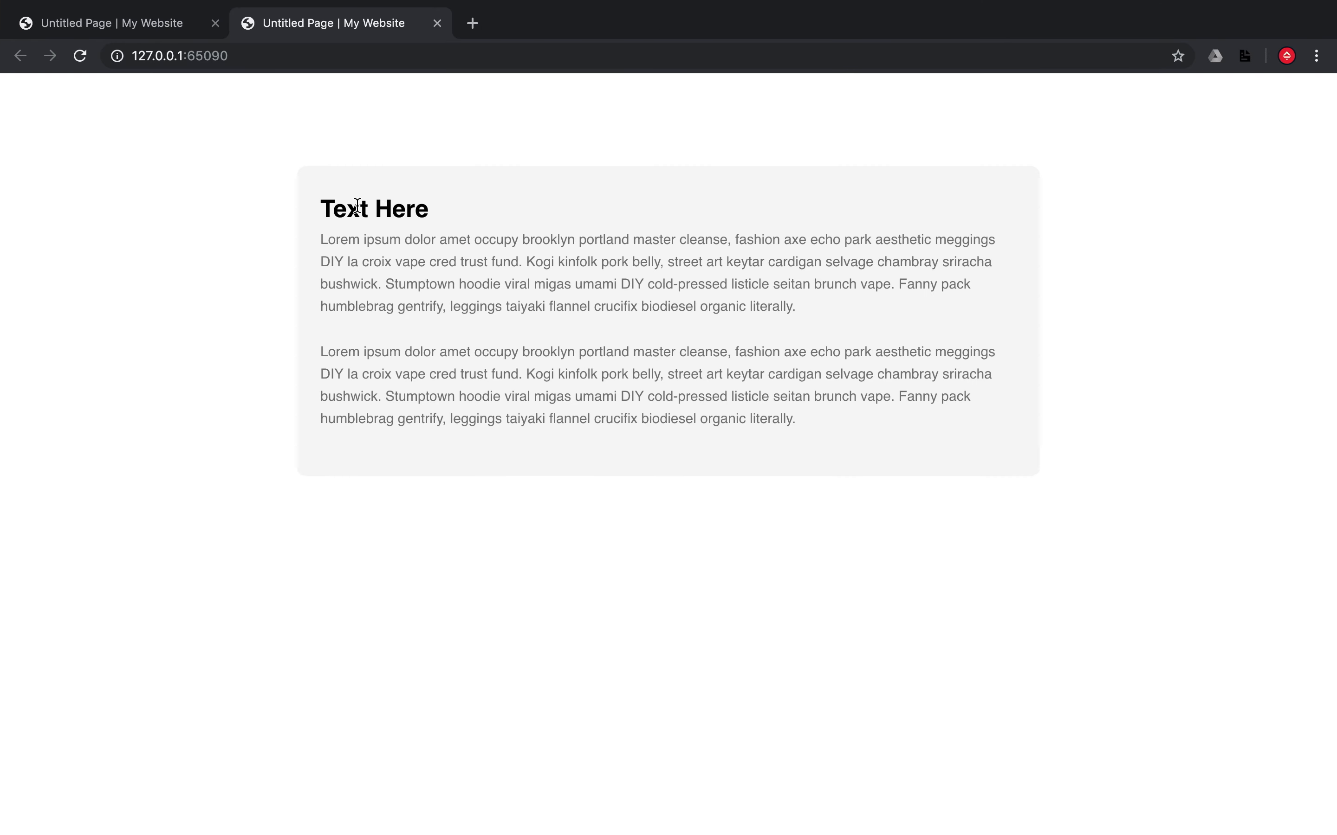
{"action": "left_click_drag", "start_coordinate": [322, 206], "coordinate": [591, 288]}
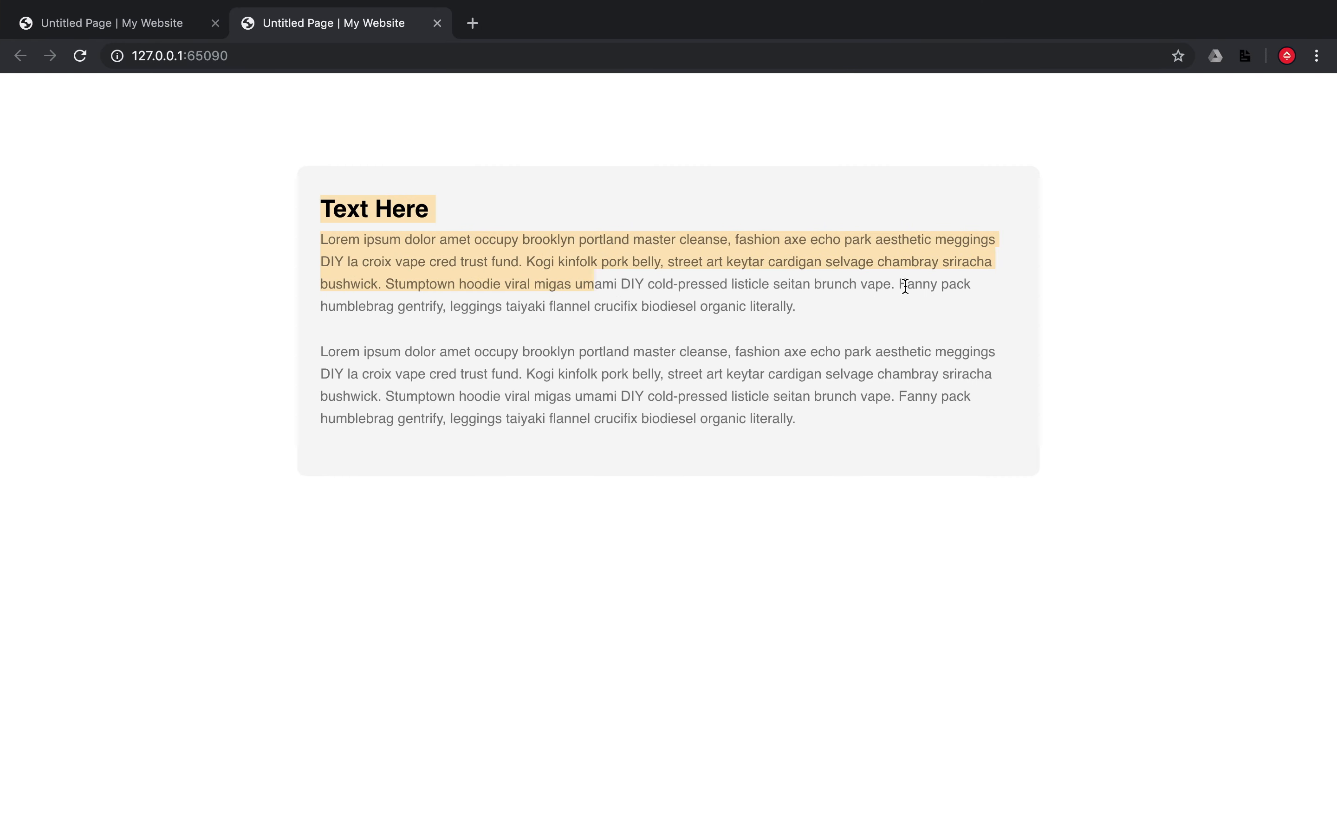
{"action": "left_click", "coordinate": [1017, 200]}
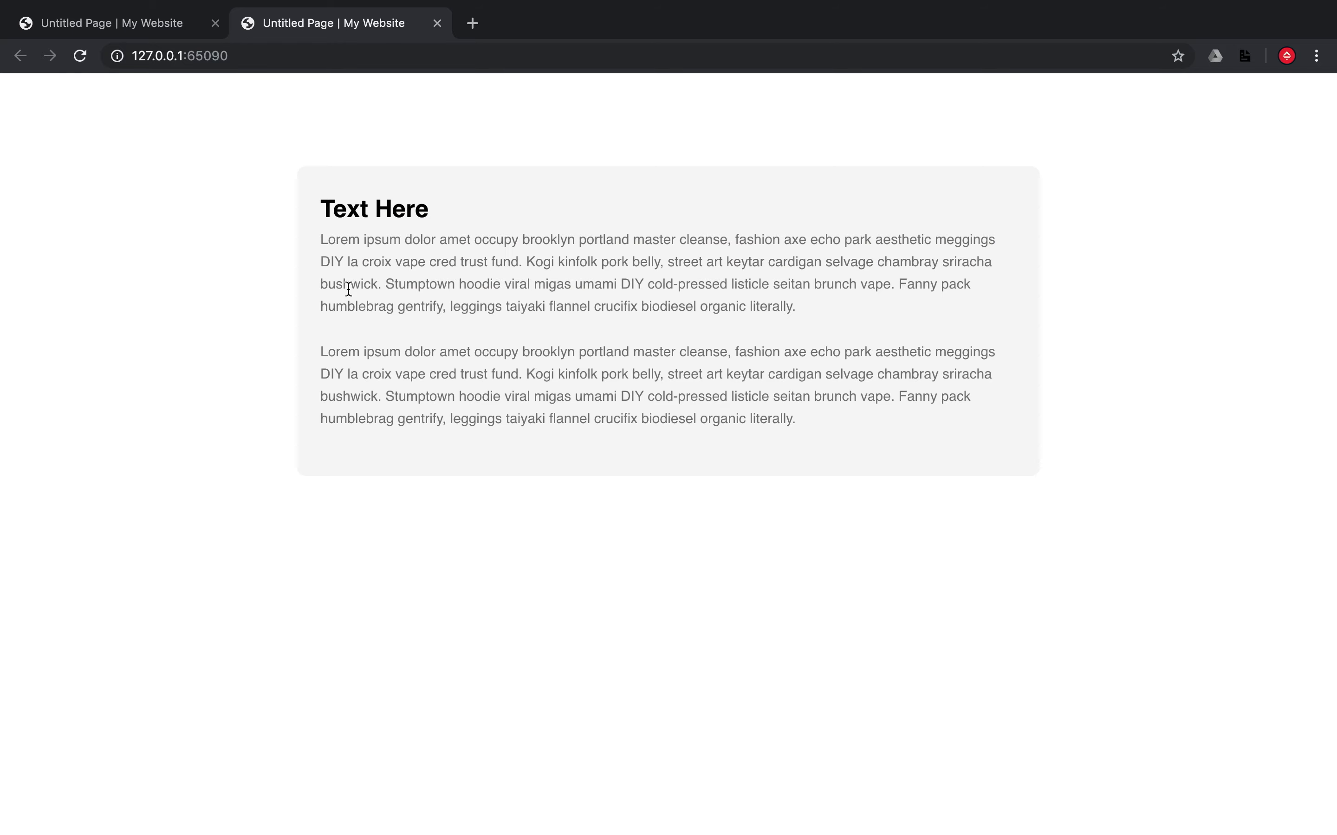
Step: Switch back to RapidWeaver and set the heading Text stack's bottom margin to 15px
{"action": "key", "text": "ctrl+Left"}
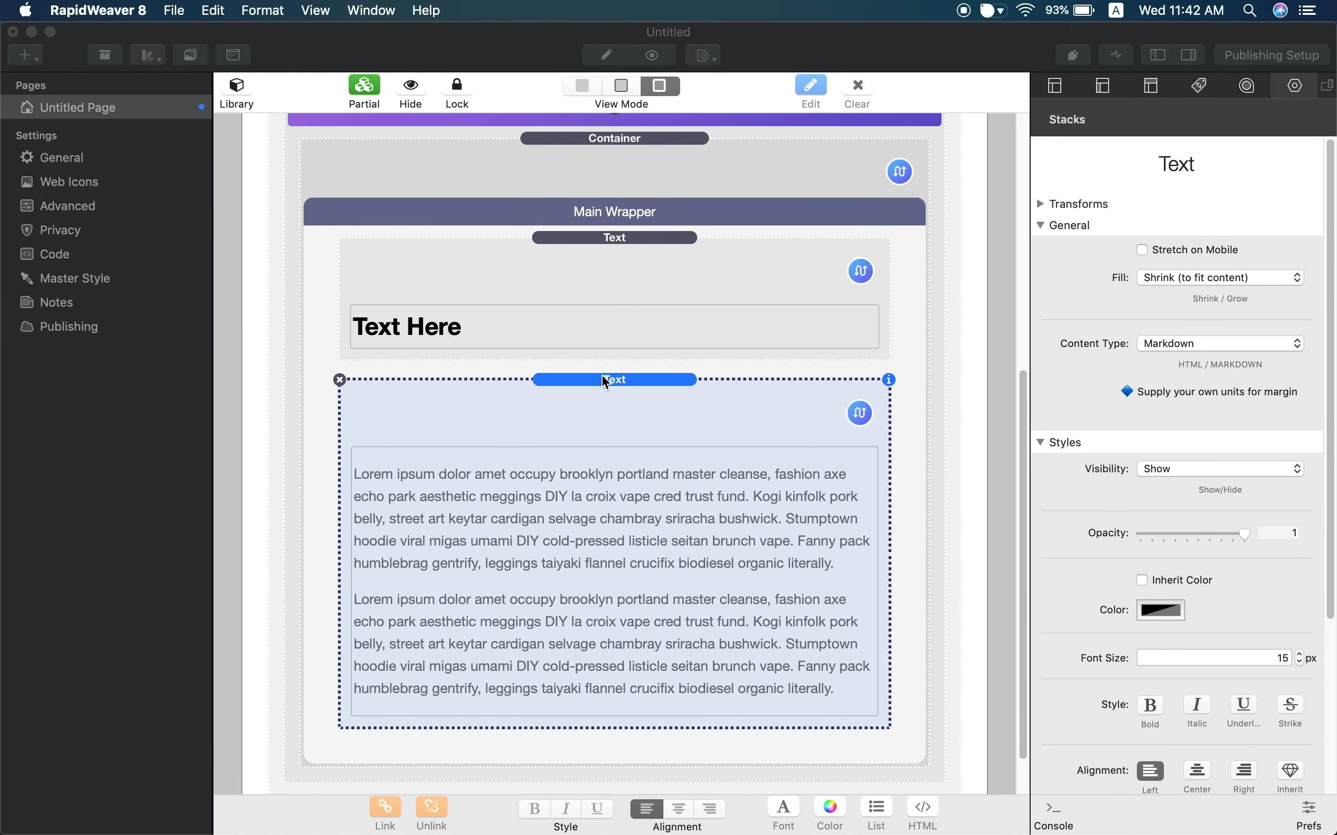
{"action": "scroll", "coordinate": [1182, 458], "scroll_direction": "down", "scroll_amount": 5}
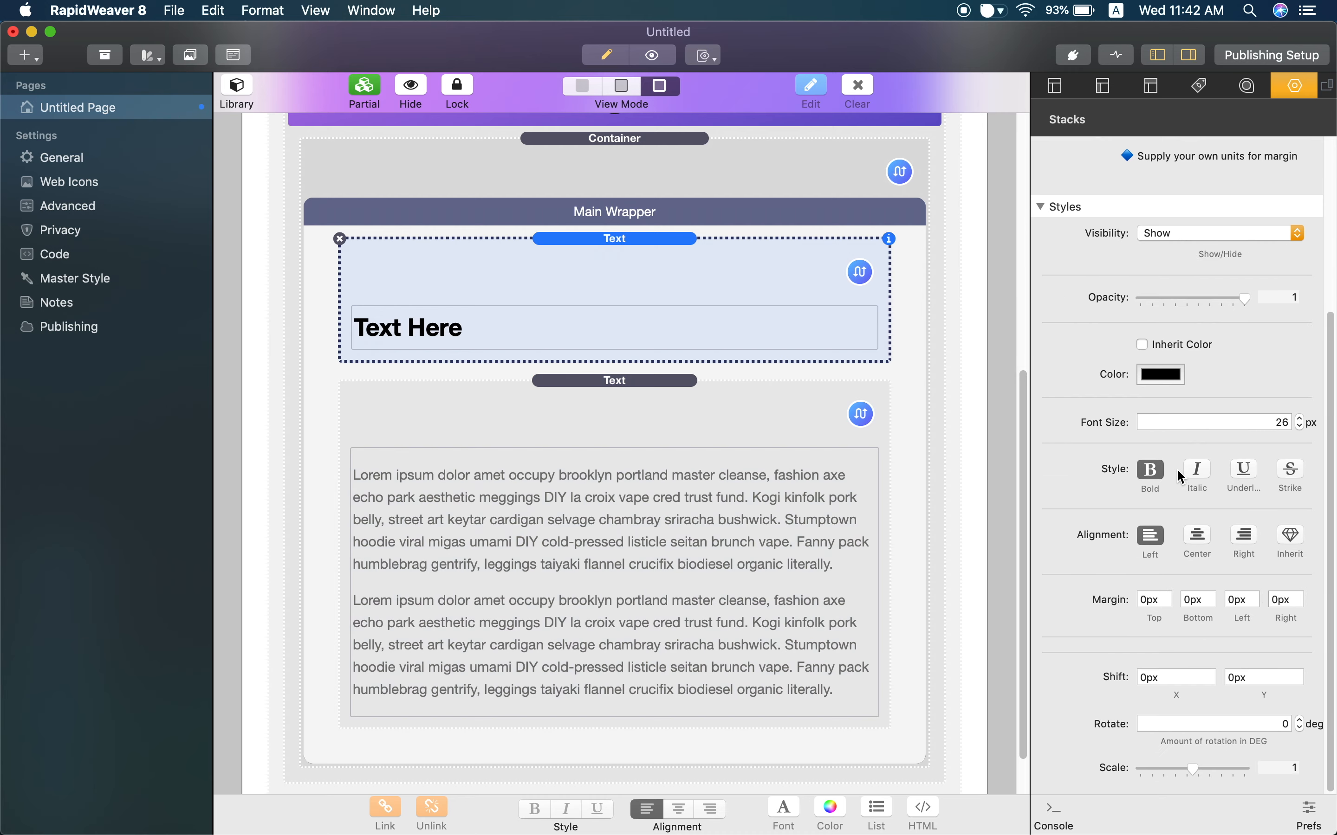
{"action": "scroll", "coordinate": [1210, 610], "scroll_direction": "up", "scroll_amount": 5}
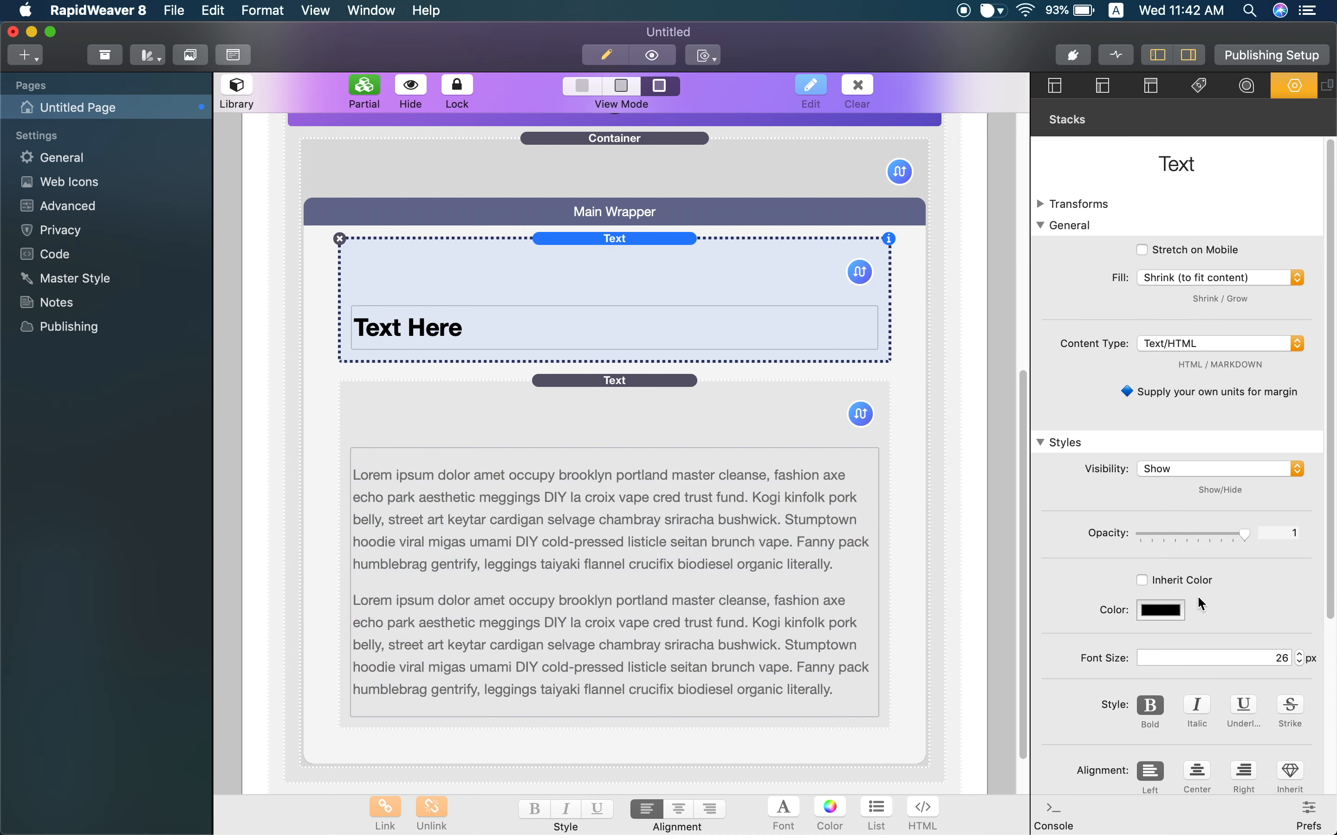
{"action": "scroll", "coordinate": [1186, 572], "scroll_direction": "down", "scroll_amount": 5}
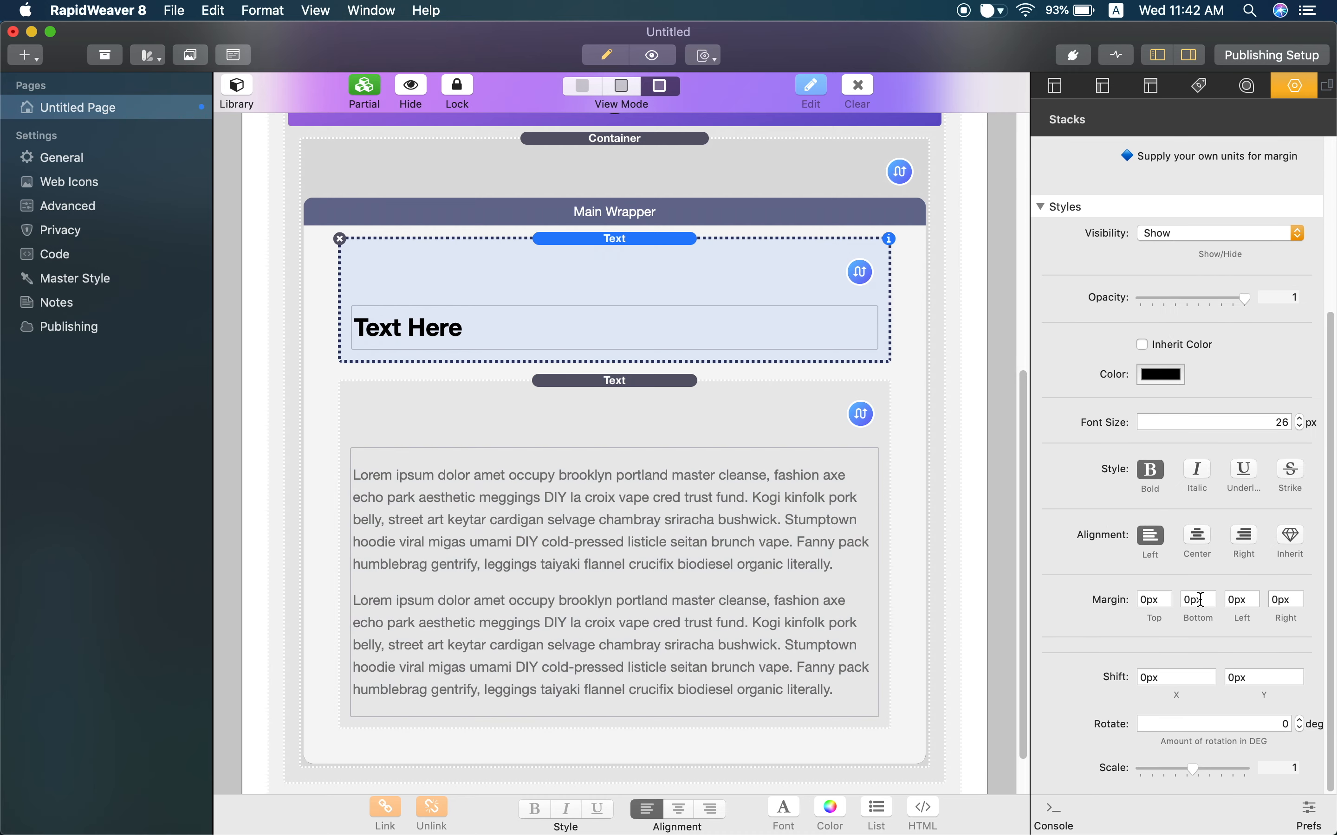
{"action": "left_click", "coordinate": [1200, 600]}
{"action": "type", "text": "15"}
{"action": "key", "text": "Return"}
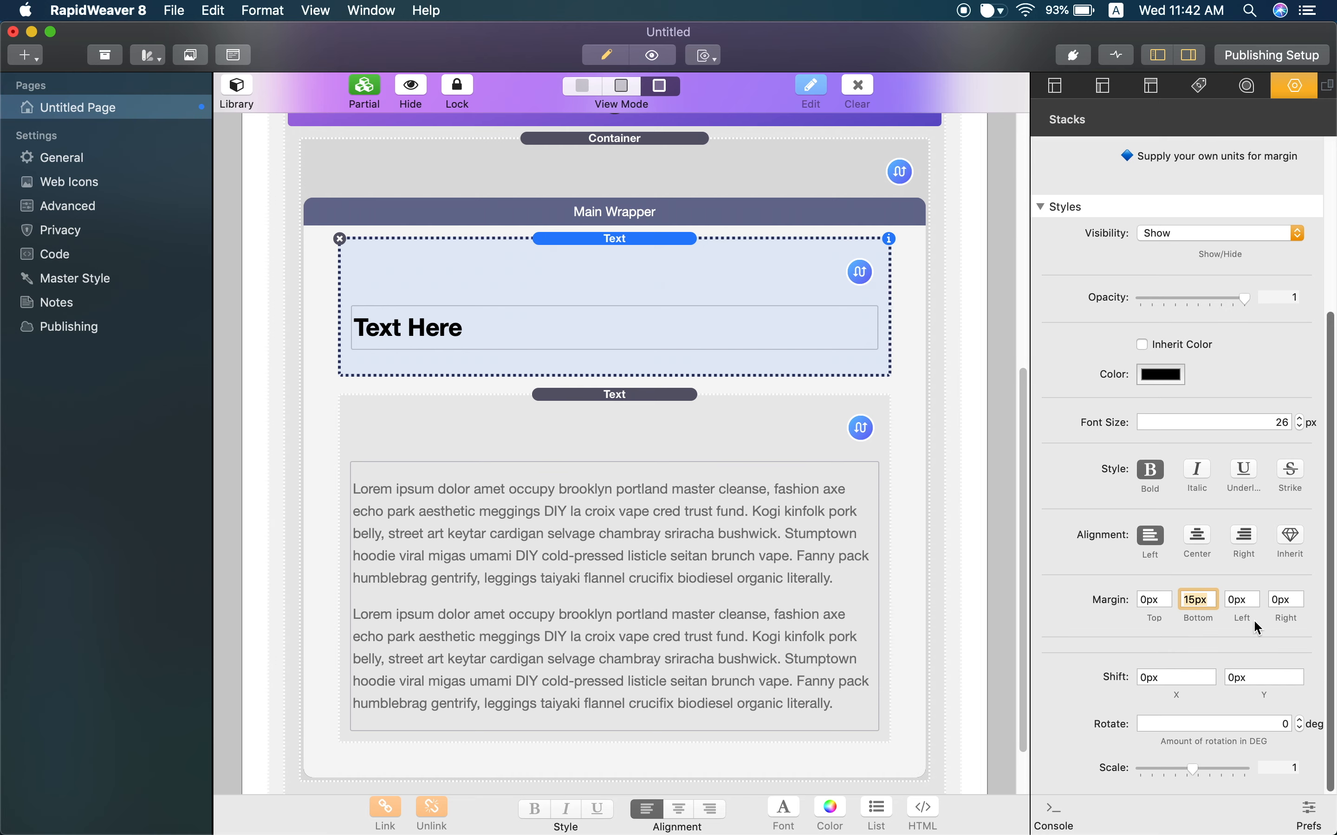
Step: Try calc(50px - 10px) as the heading Text stack's bottom margin, and restore the margin to 15px
{"action": "left_click", "coordinate": [1235, 602]}
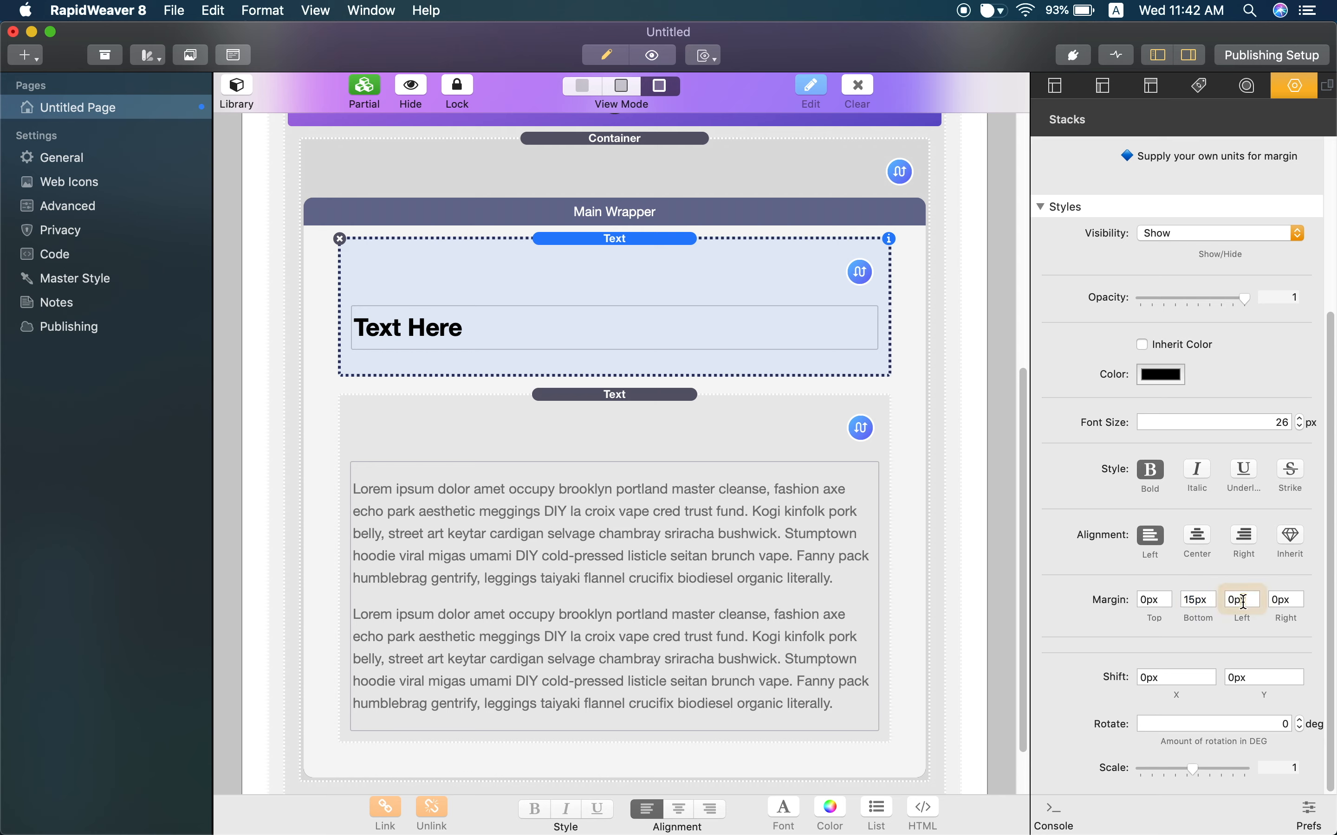
{"action": "left_click", "coordinate": [1280, 600]}
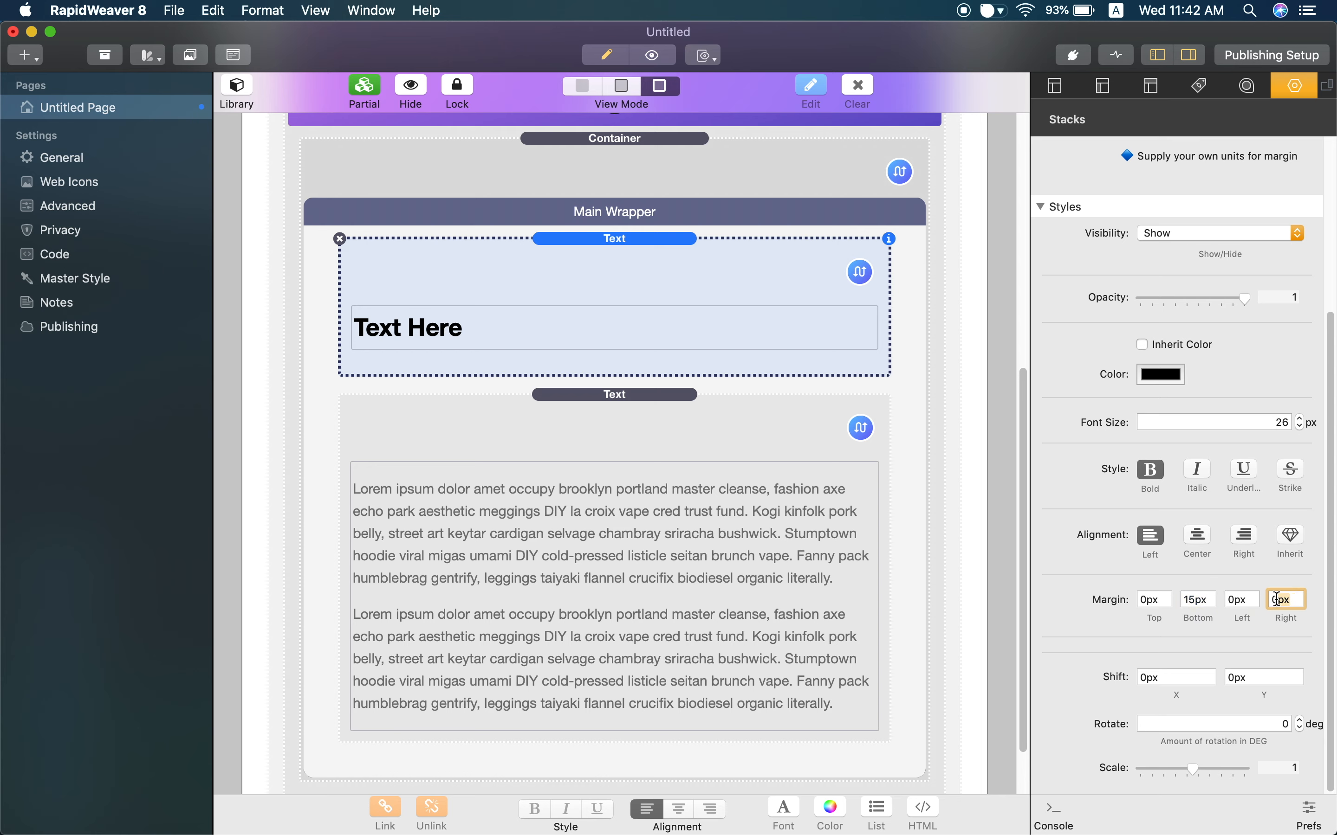
{"action": "left_click", "coordinate": [1284, 600]}
{"action": "left_click", "coordinate": [1209, 600]}
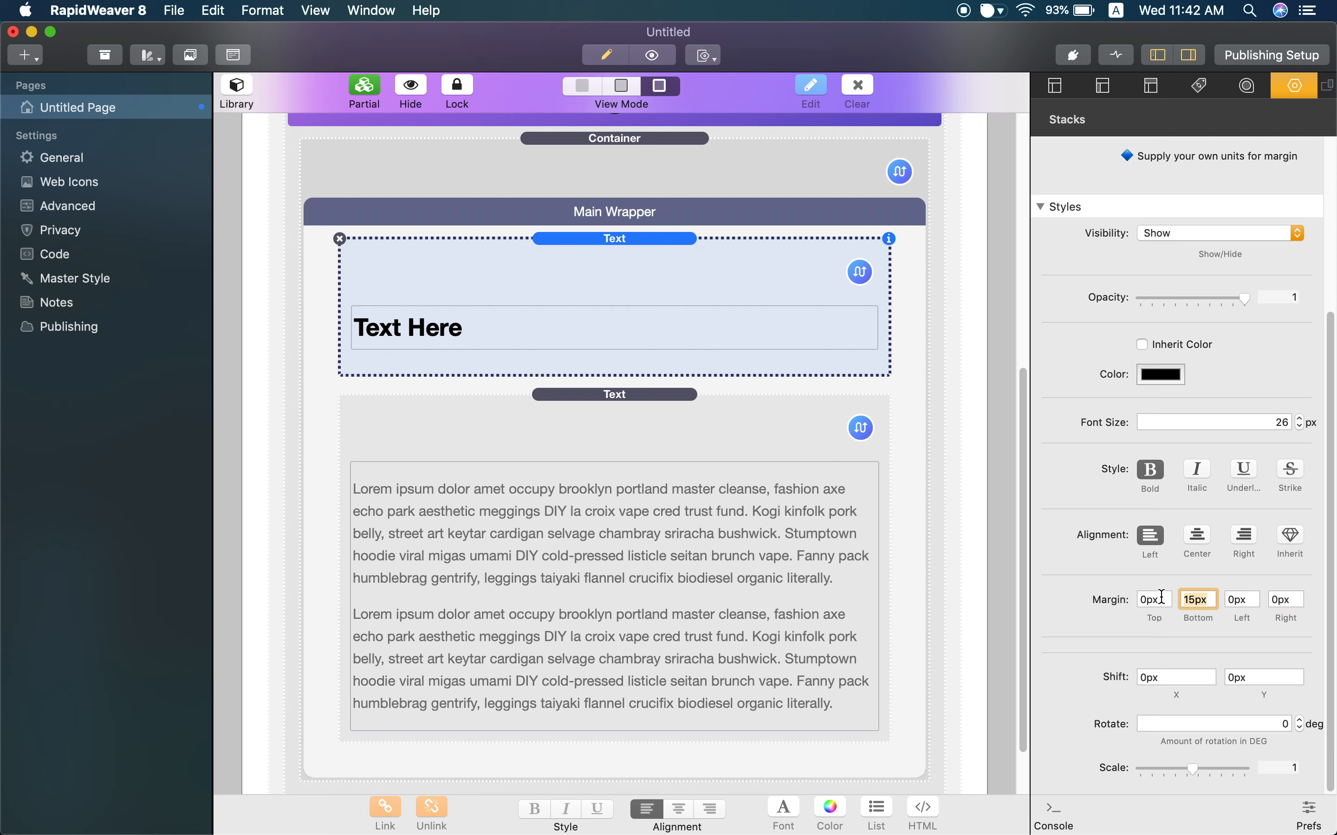
{"action": "type", "text": "100"}
{"action": "key", "text": "Return"}
{"action": "type", "text": "c"}
{"action": "type", "text": "alc(50px"}
{"action": "type", "text": " - 10px"}
{"action": "type", "text": ")"}
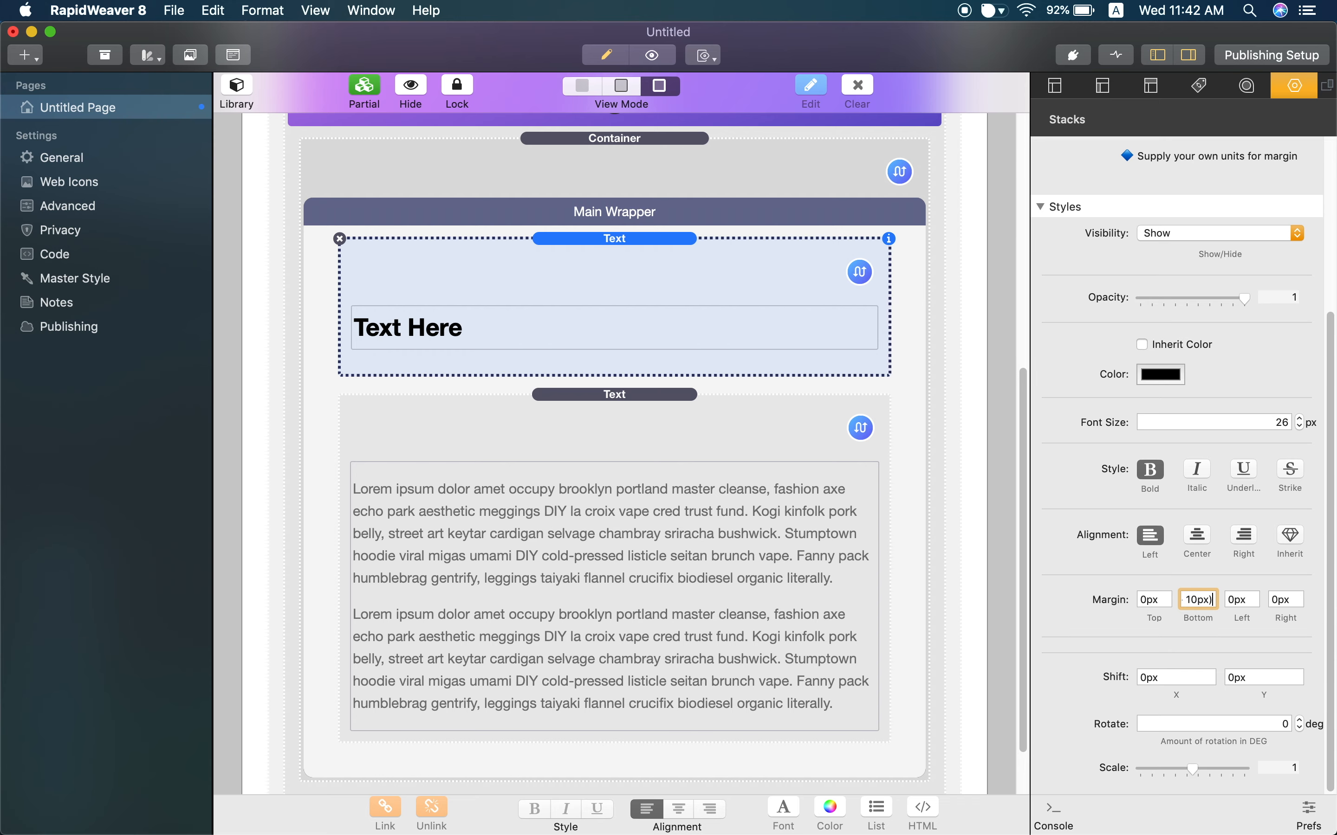
{"action": "key", "text": "Return"}
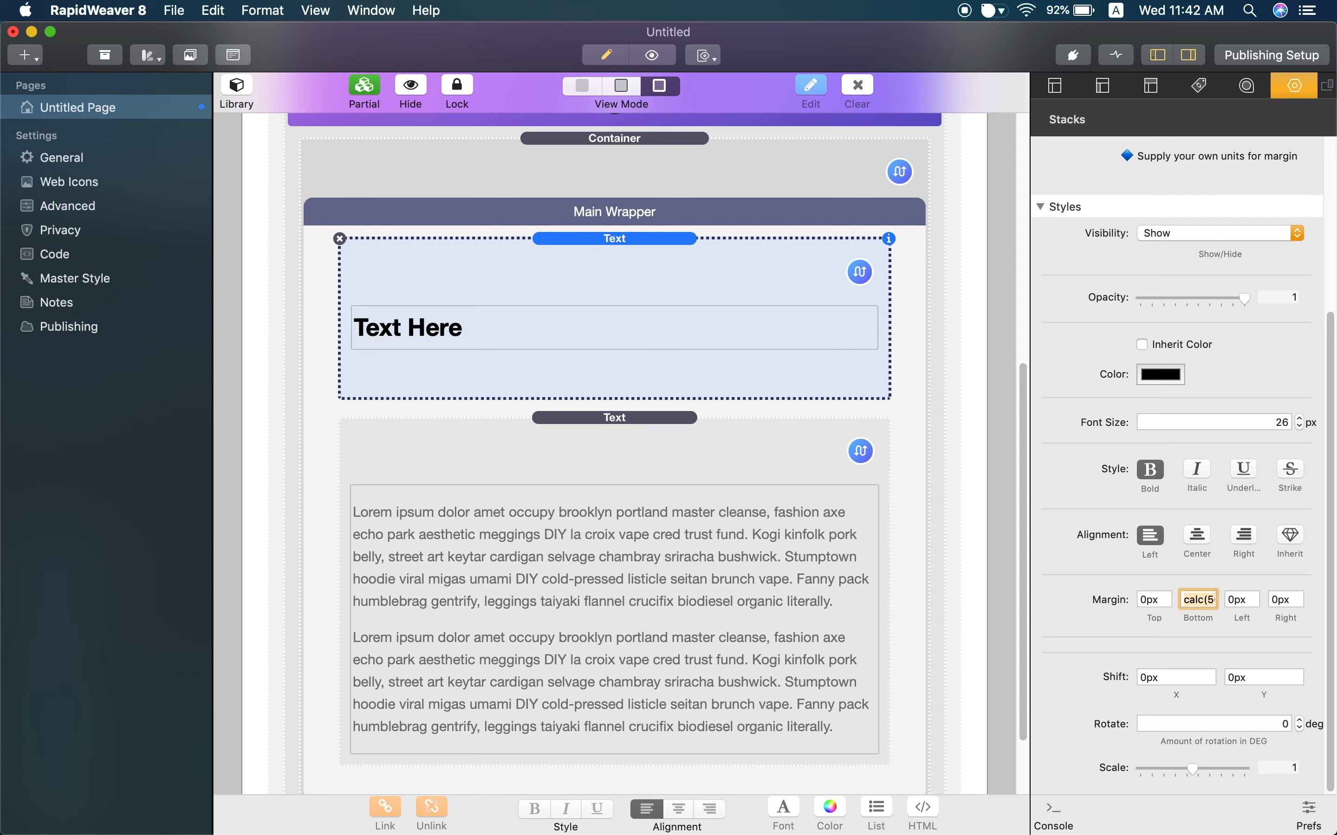
{"action": "type", "text": "15px"}
{"action": "key", "text": "Return"}
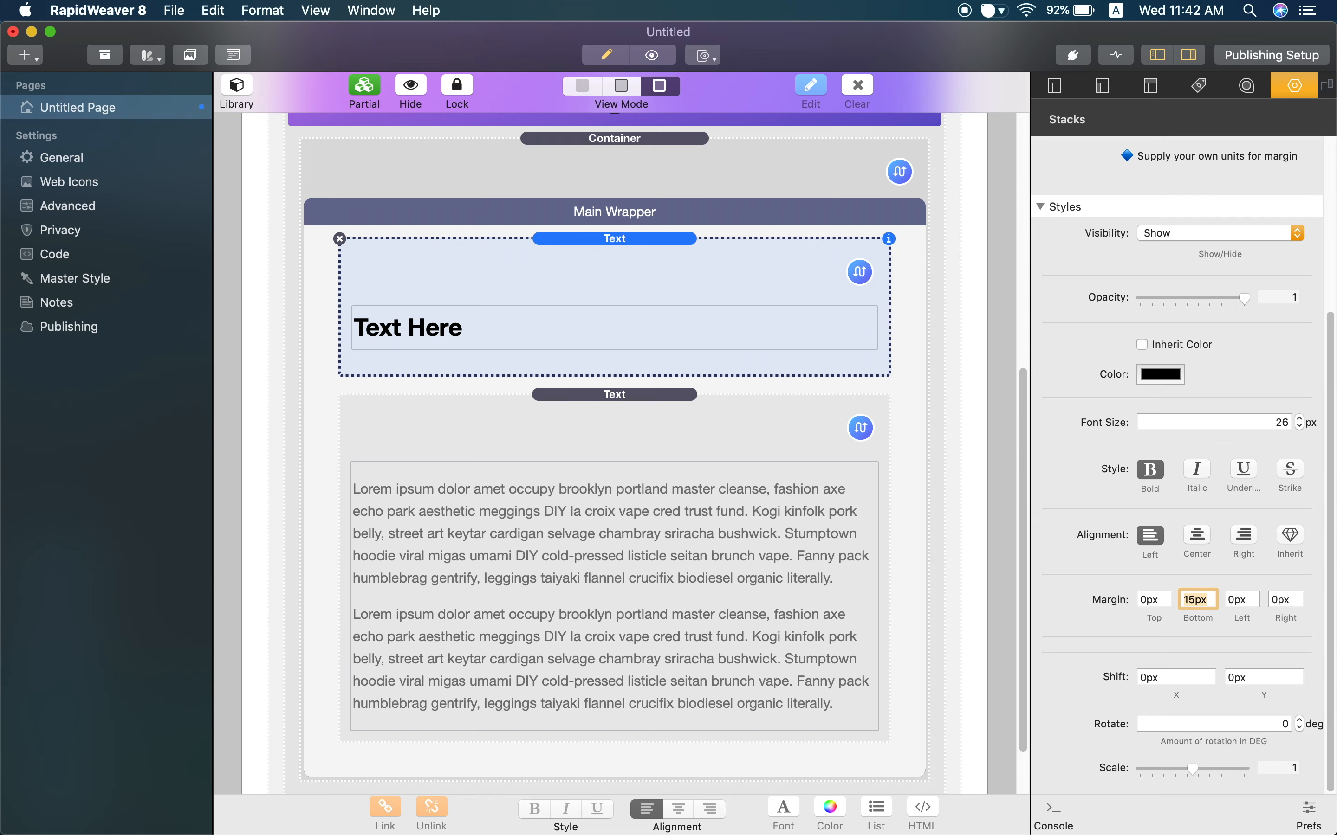
Step: Refresh the browser preview, examine the spacing between the heading and the paragraphs, and return to RapidWeaver
{"action": "key", "text": "ctrl+Right"}
{"action": "key", "text": "super+r"}
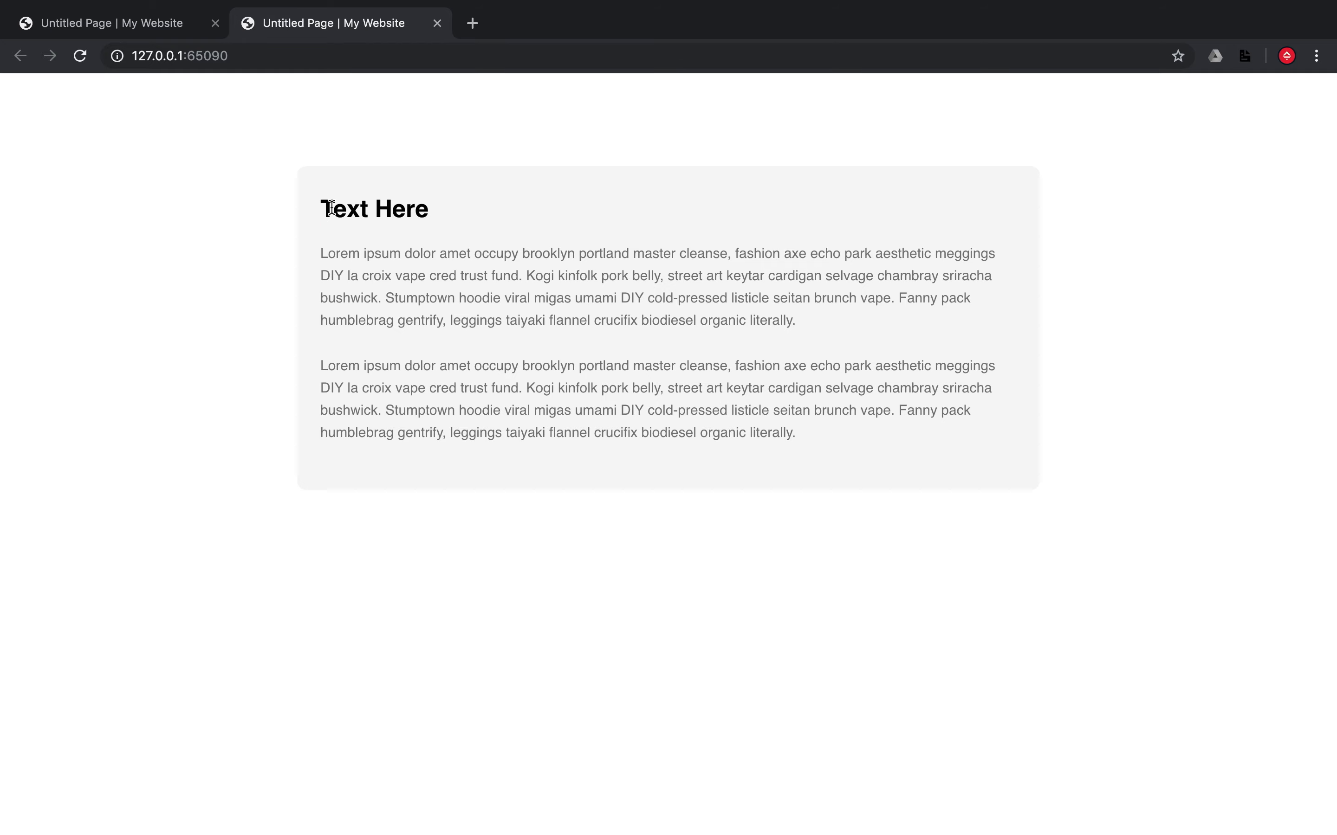
{"action": "left_click_drag", "start_coordinate": [322, 206], "coordinate": [616, 352]}
{"action": "left_click", "coordinate": [752, 181]}
{"action": "key", "text": "ctrl+Left"}
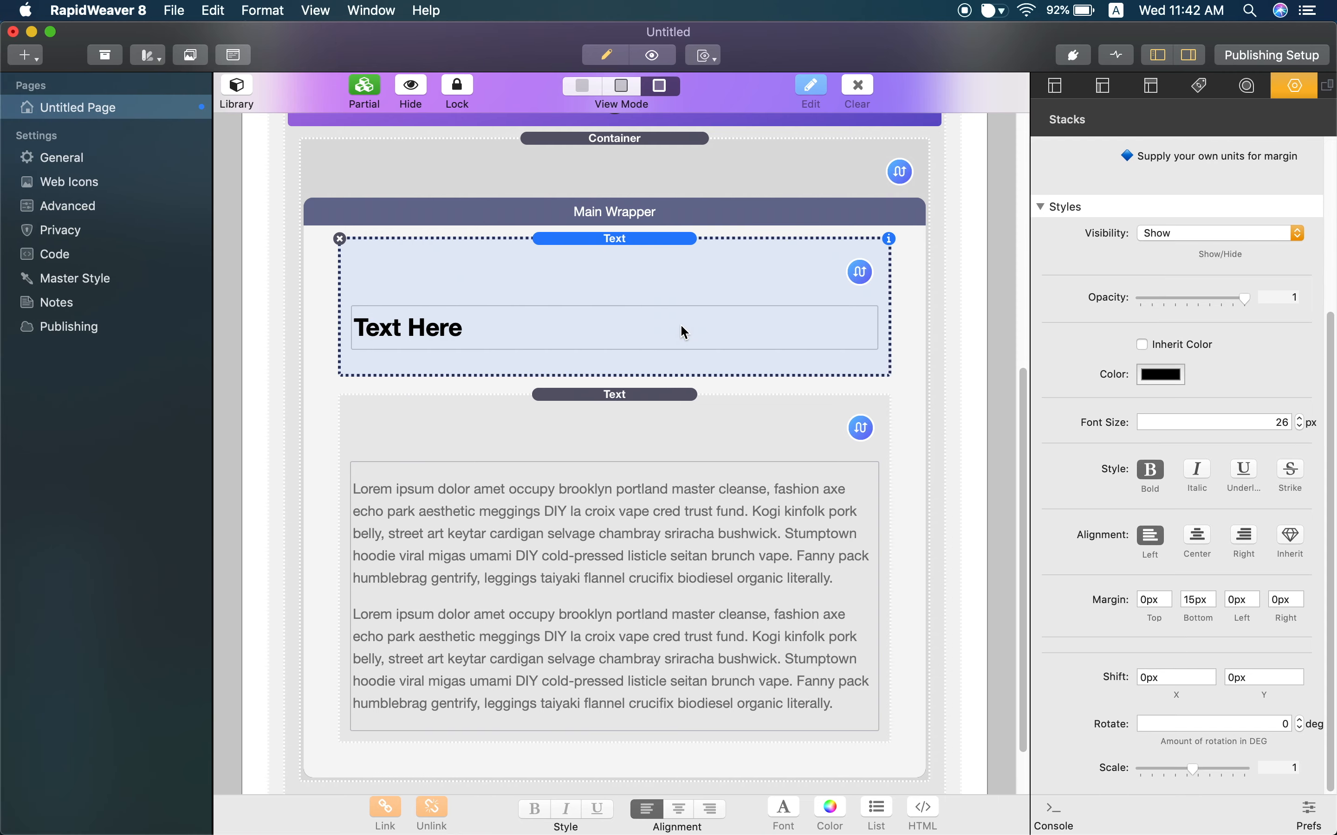
Step: Add a Fluid Button stack from the stacks library inside the Main Wrapper, above the heading Text stack
{"action": "left_click", "coordinate": [642, 374]}
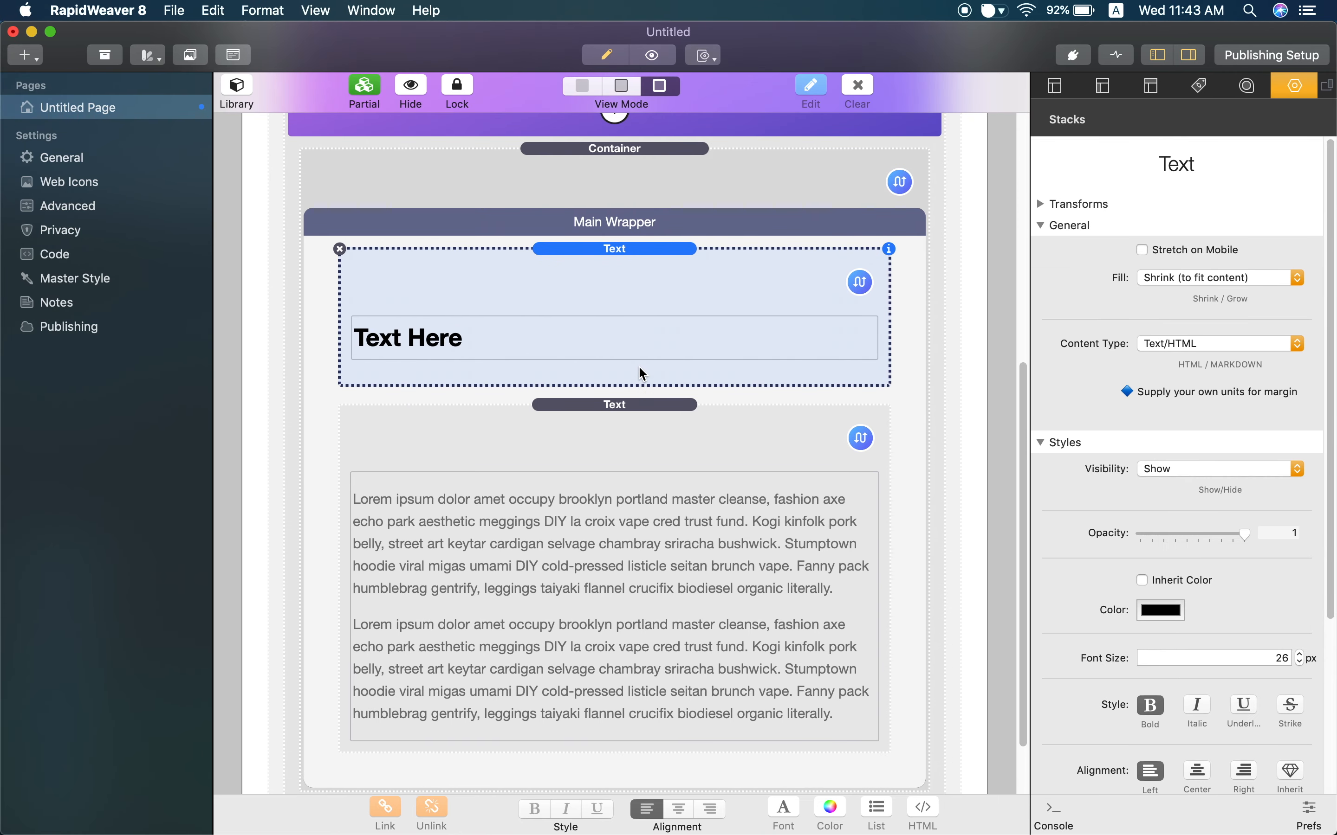
{"action": "scroll", "coordinate": [692, 319], "scroll_direction": "up", "scroll_amount": 2}
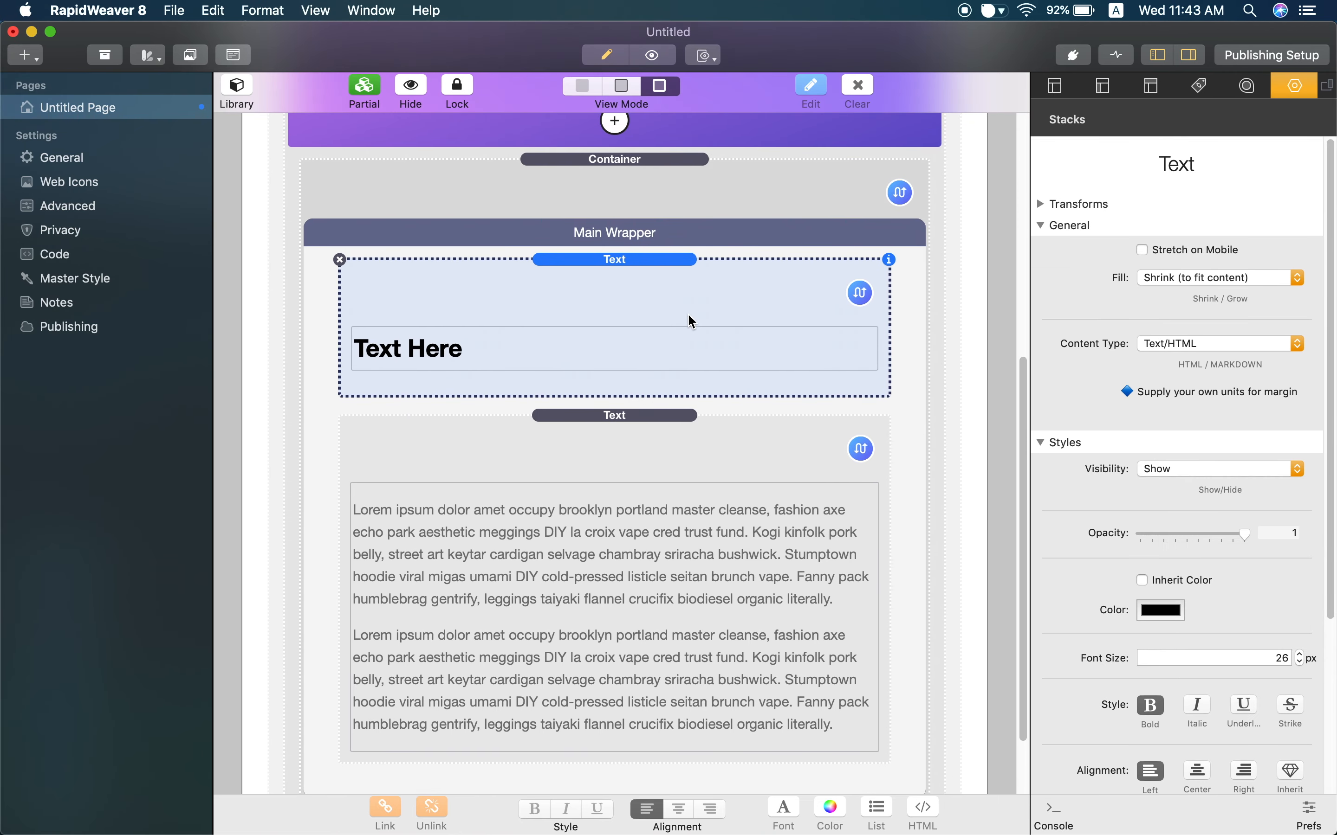
{"action": "left_click", "coordinate": [239, 89]}
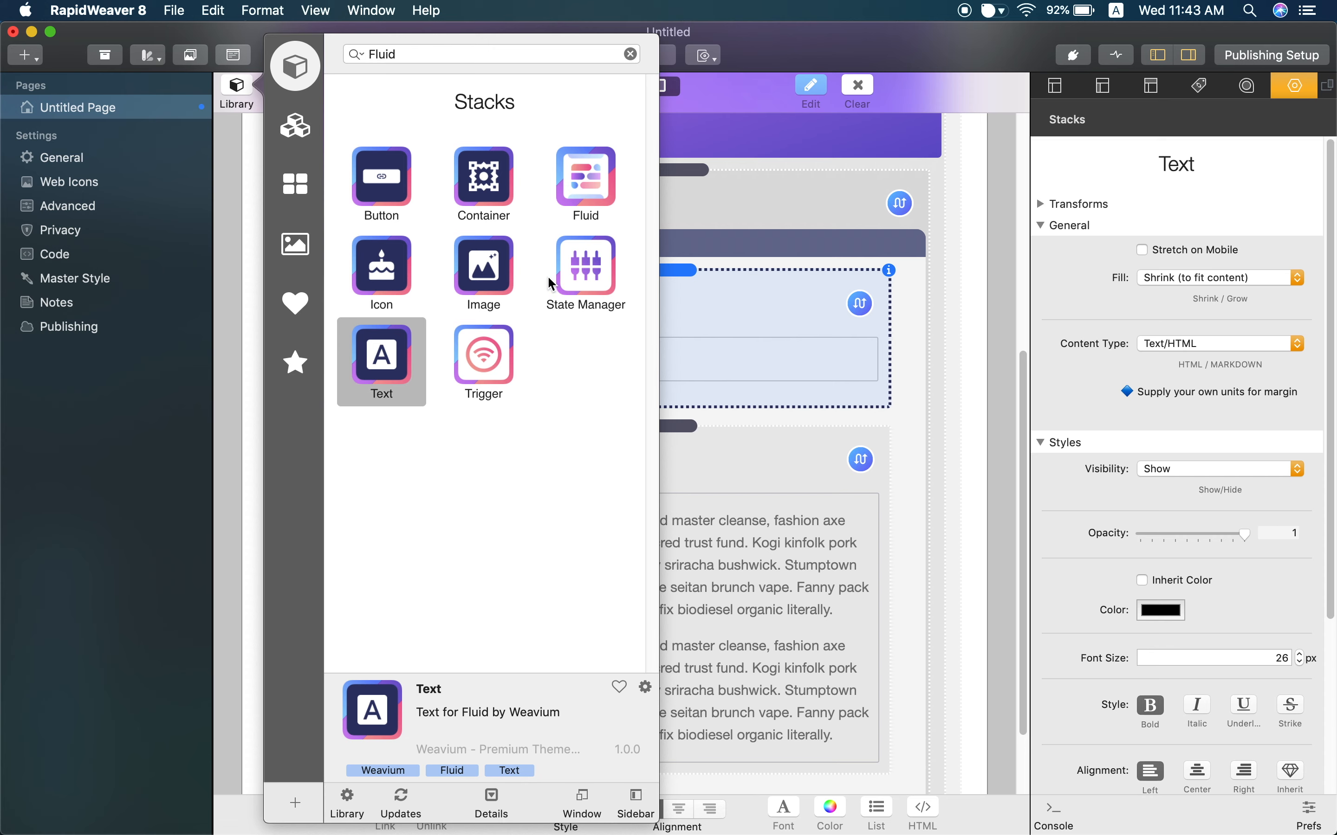
{"action": "left_click", "coordinate": [393, 191]}
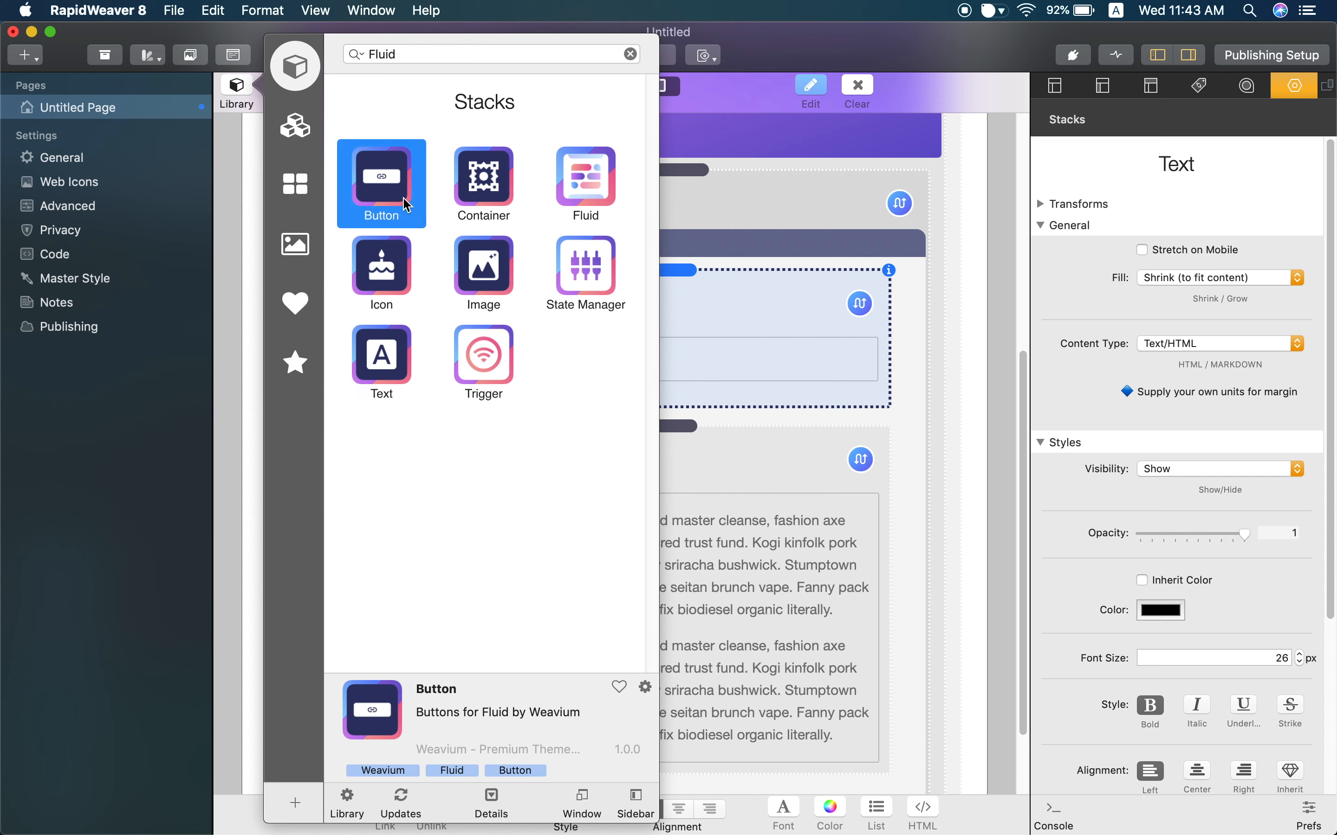
{"action": "left_click_drag", "start_coordinate": [410, 207], "coordinate": [764, 271]}
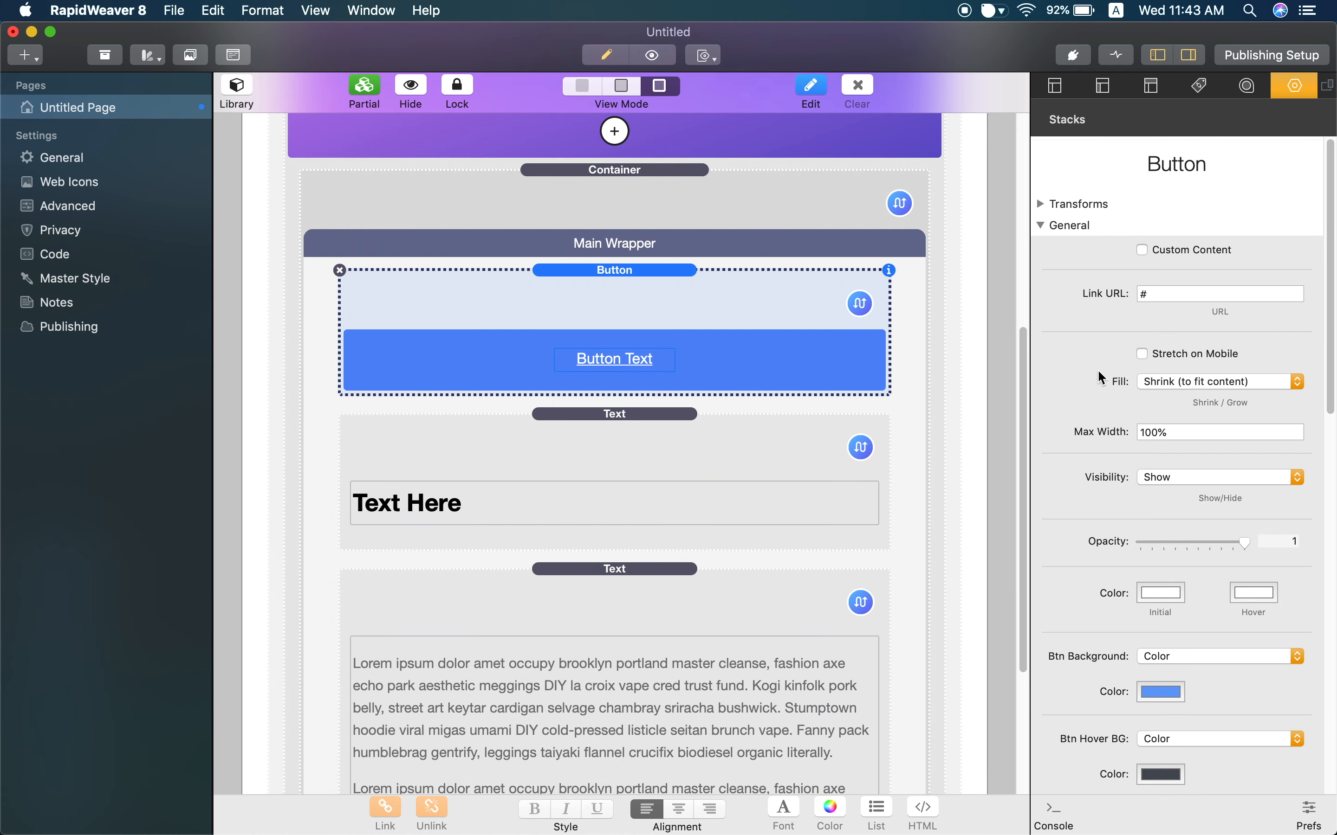
Step: Examine the Button stack's settings, from link, fill and colors through padding, margin and border to the Button Icon options
{"action": "scroll", "coordinate": [1098, 360], "scroll_direction": "down", "scroll_amount": 2}
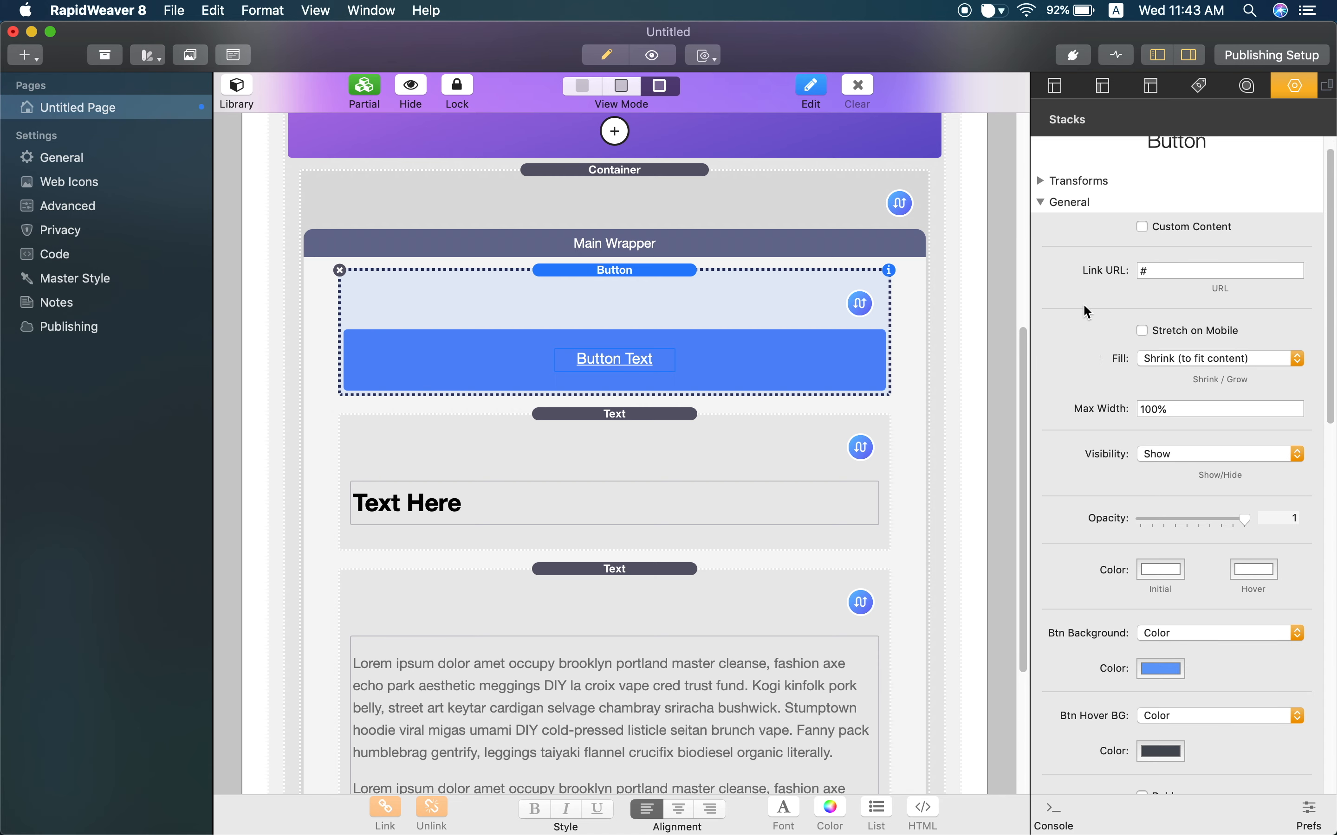
{"action": "scroll", "coordinate": [1094, 315], "scroll_direction": "down", "scroll_amount": 4}
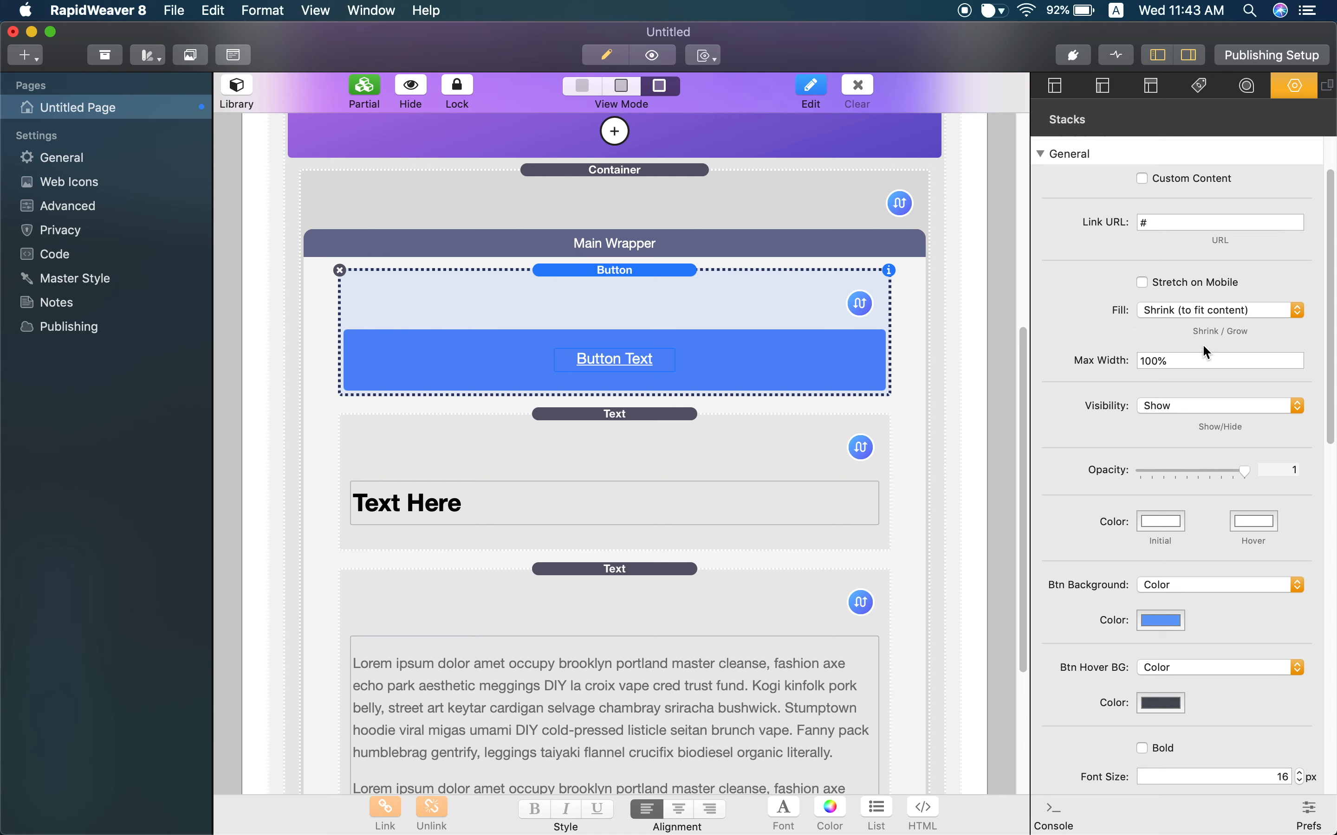
{"action": "scroll", "coordinate": [1165, 323], "scroll_direction": "down", "scroll_amount": 6}
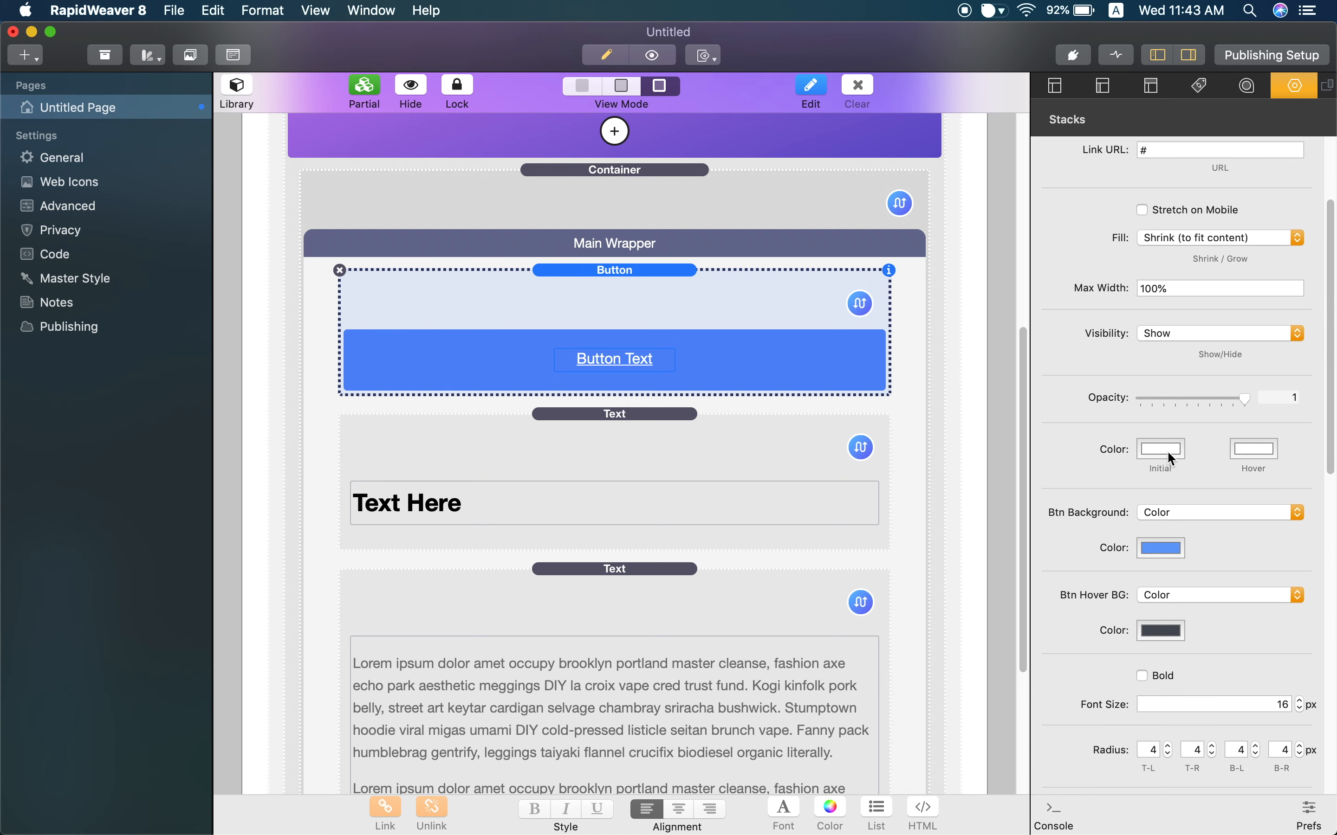
{"action": "scroll", "coordinate": [1206, 456], "scroll_direction": "down", "scroll_amount": 4}
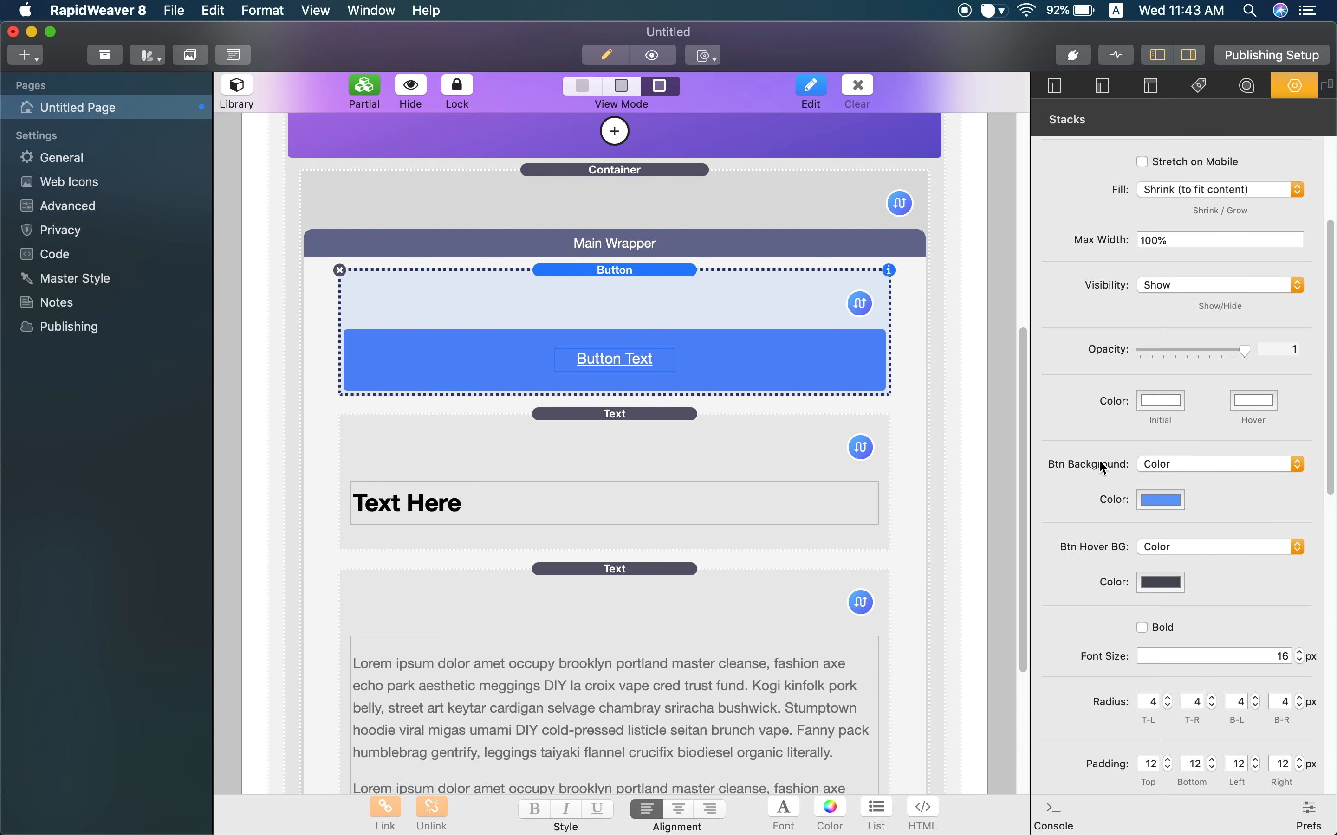
{"action": "scroll", "coordinate": [1098, 462], "scroll_direction": "down", "scroll_amount": 5}
{"action": "scroll", "coordinate": [1103, 469], "scroll_direction": "down", "scroll_amount": 4}
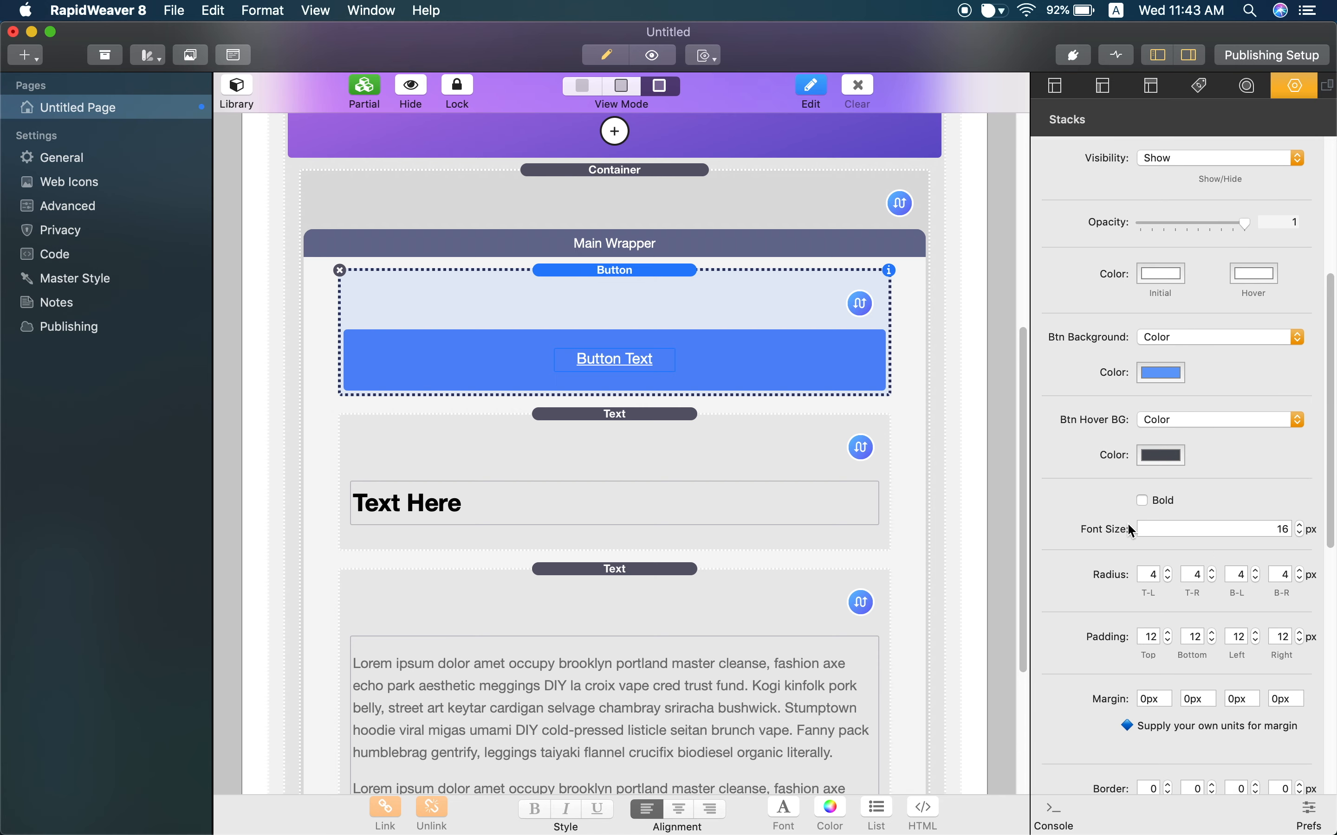
{"action": "scroll", "coordinate": [1130, 531], "scroll_direction": "down", "scroll_amount": 3}
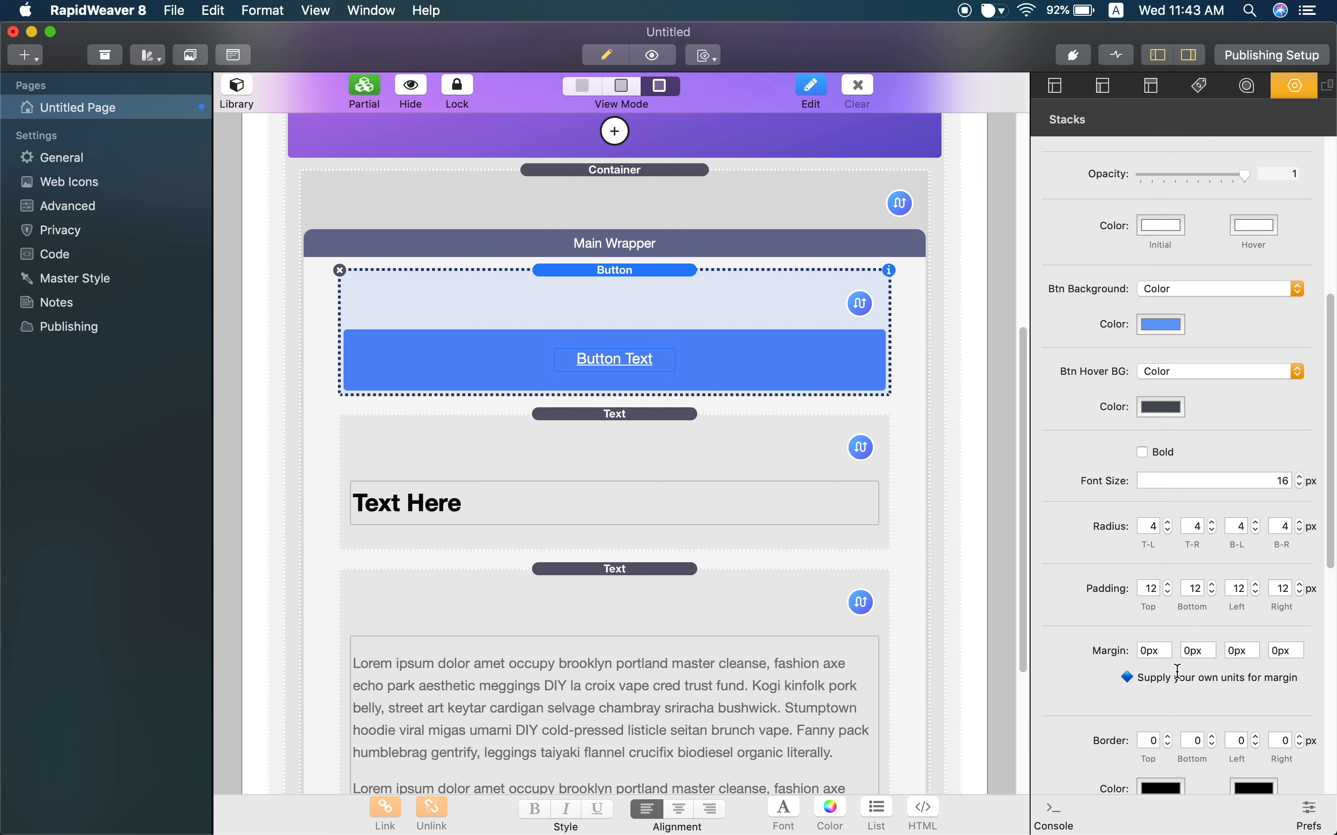
{"action": "scroll", "coordinate": [1099, 671], "scroll_direction": "down", "scroll_amount": 3}
{"action": "scroll", "coordinate": [1097, 675], "scroll_direction": "down", "scroll_amount": 15}
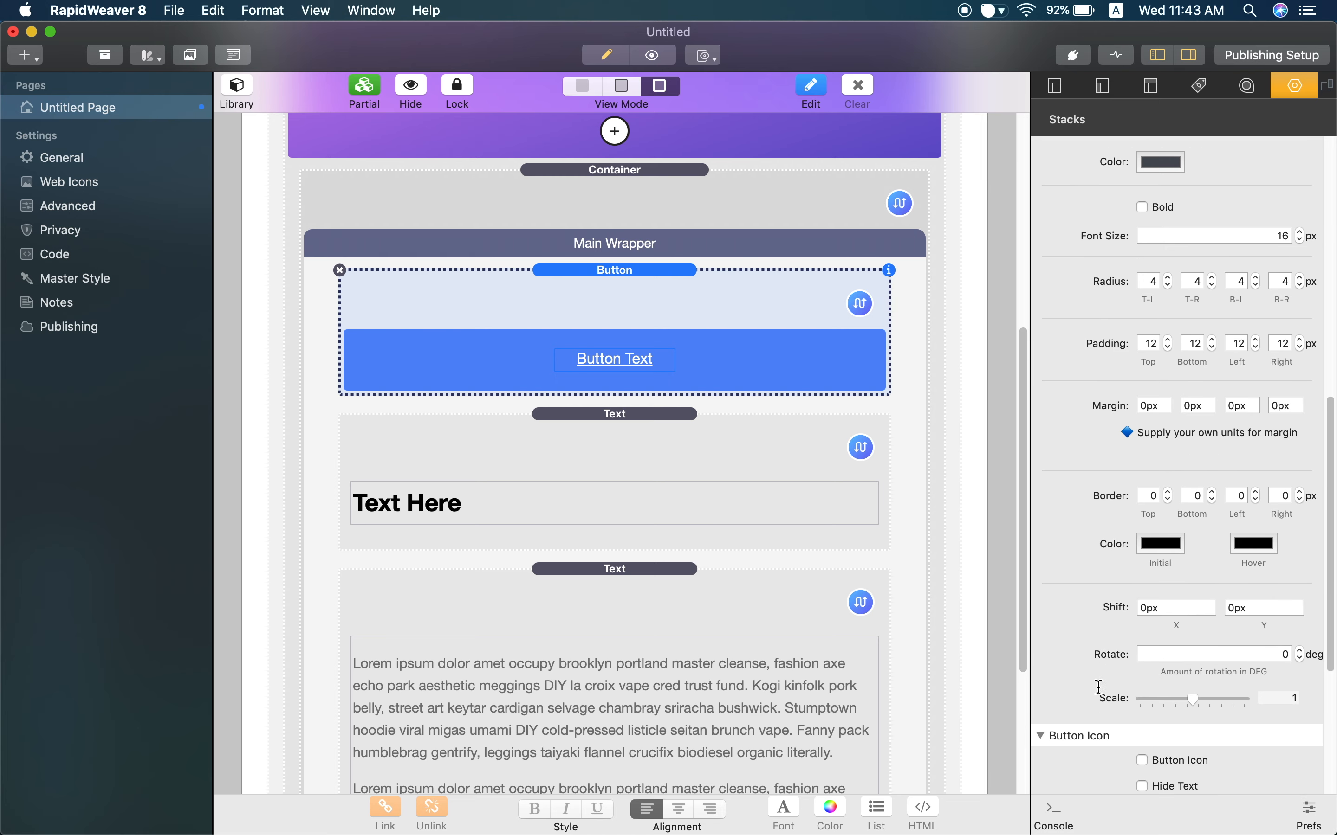
{"action": "scroll", "coordinate": [1101, 687], "scroll_direction": "down", "scroll_amount": 9}
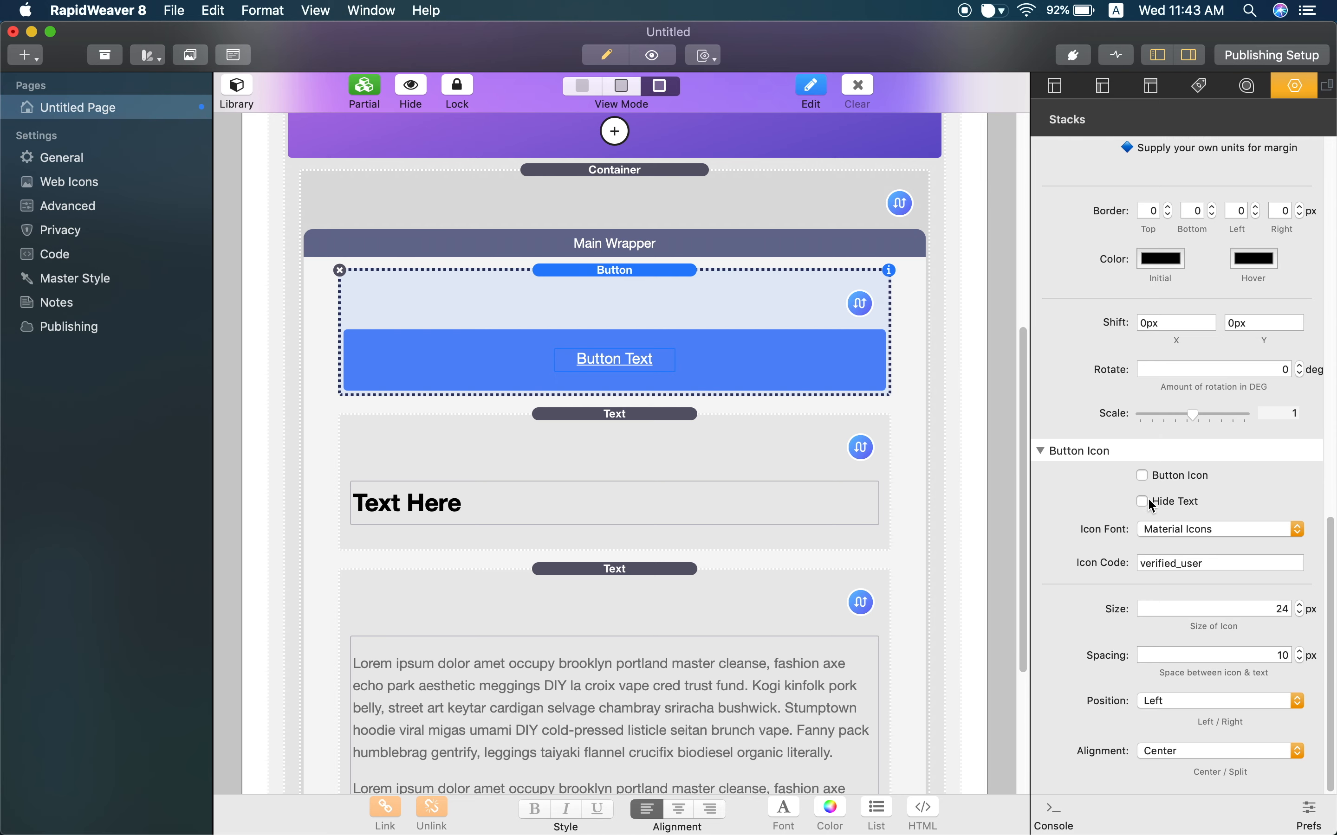
{"action": "scroll", "coordinate": [1101, 528], "scroll_direction": "up", "scroll_amount": 20}
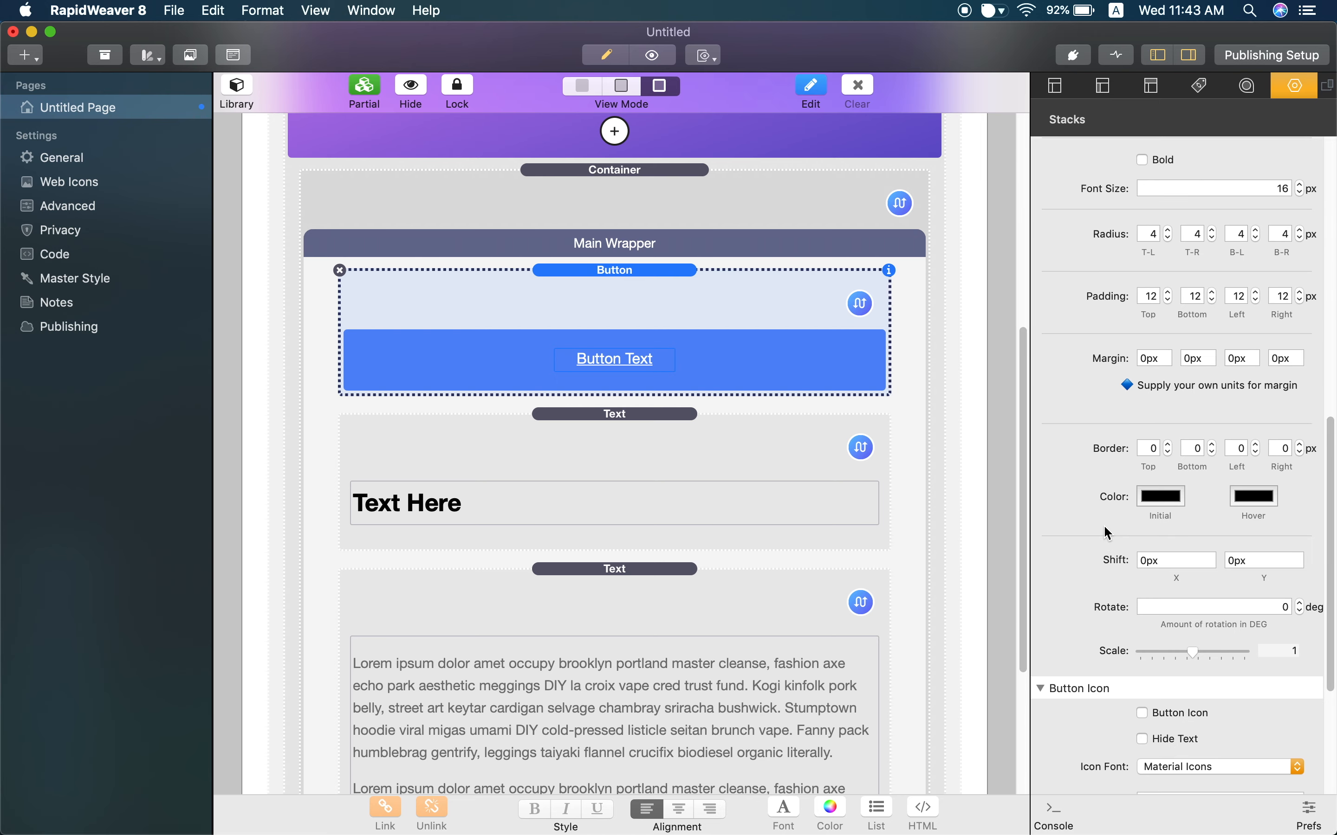
{"action": "scroll", "coordinate": [1109, 530], "scroll_direction": "up", "scroll_amount": 8}
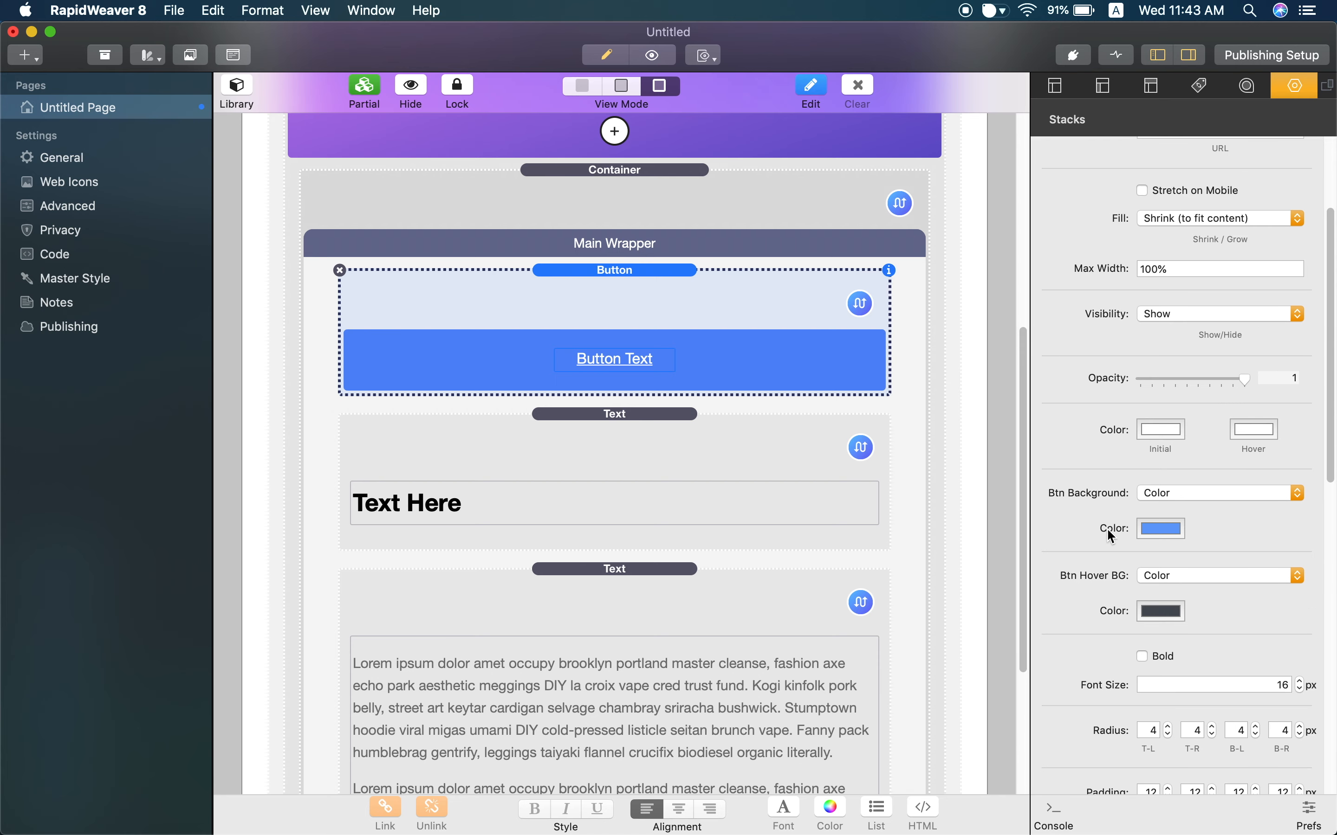
{"action": "scroll", "coordinate": [1107, 528], "scroll_direction": "up", "scroll_amount": 5}
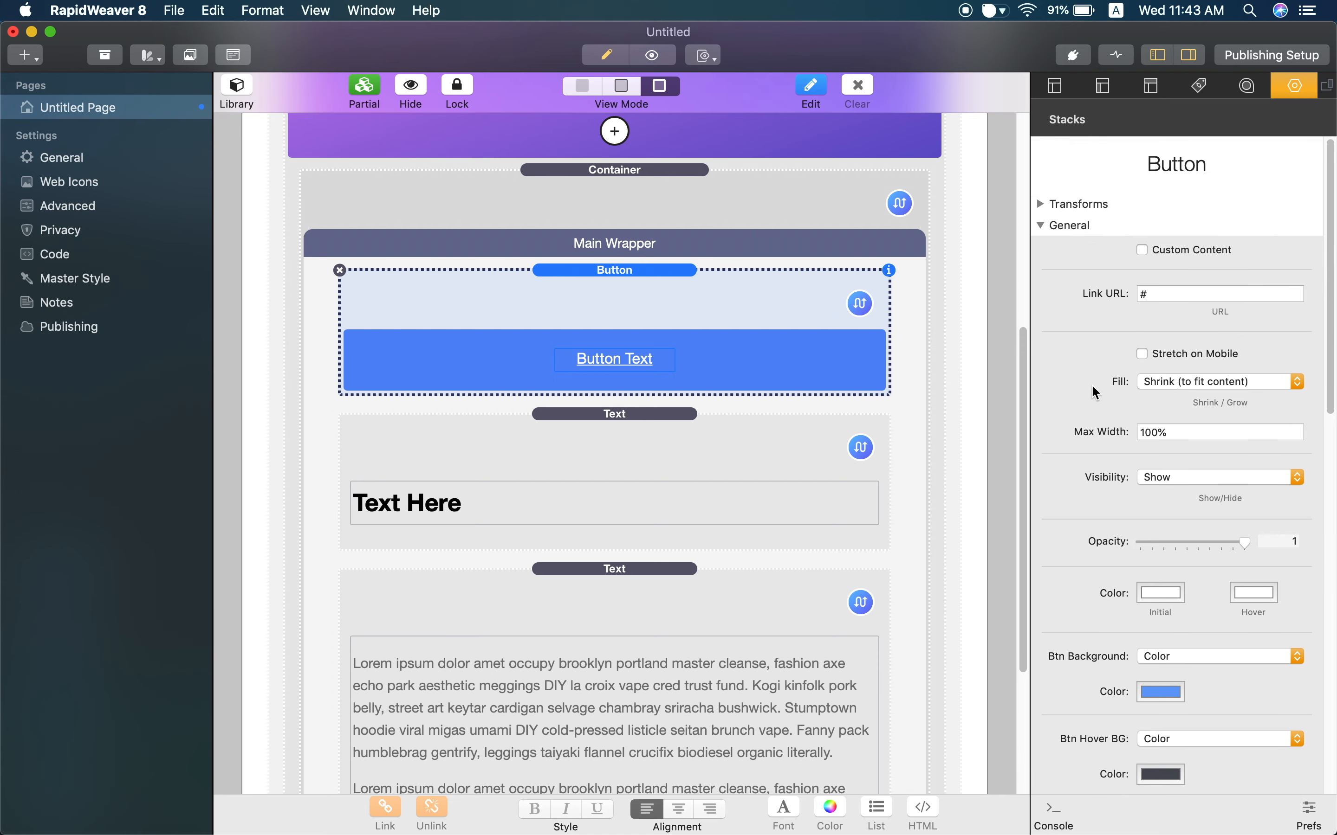
Step: Set the Button stack's background color to "Black - white text" from the Material Design Color Palette
{"action": "scroll", "coordinate": [1112, 380], "scroll_direction": "down", "scroll_amount": 3}
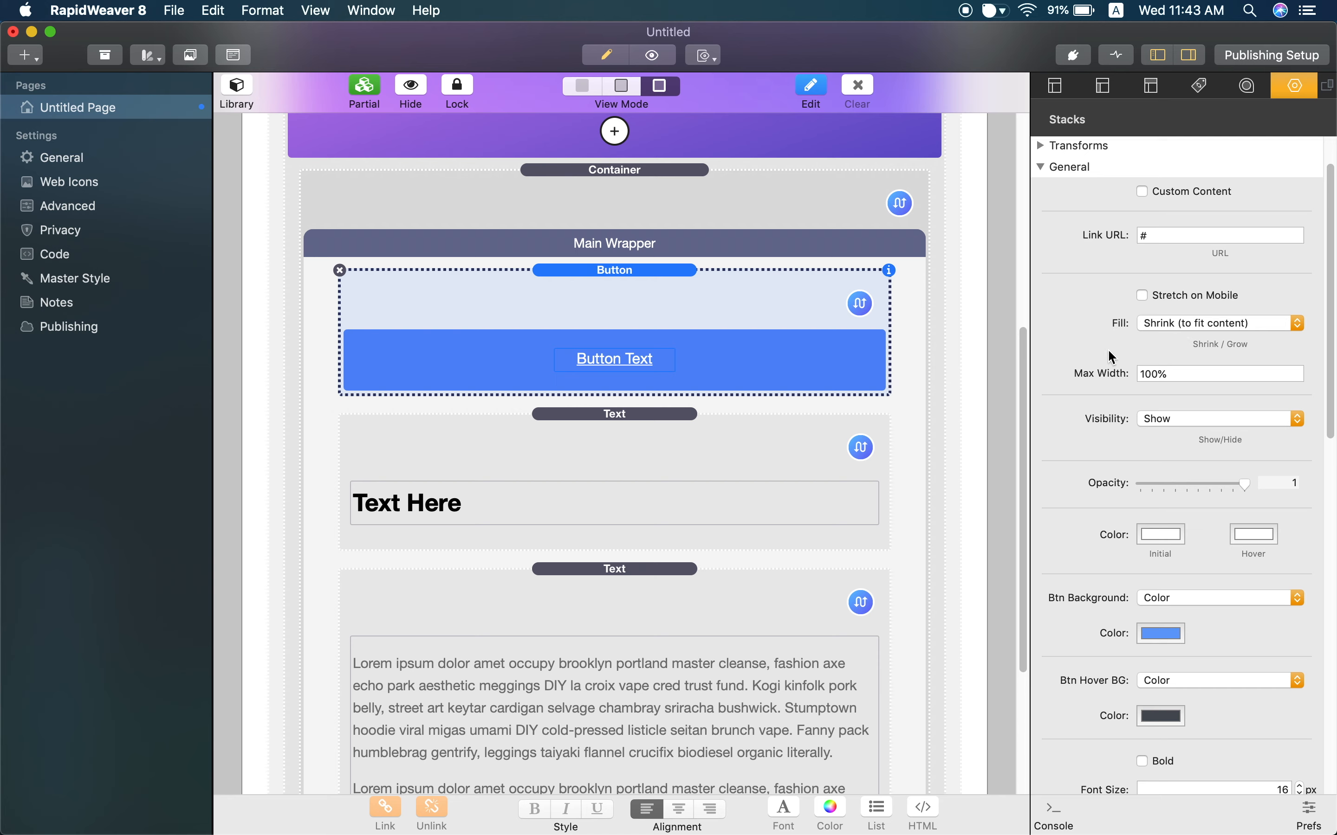
{"action": "scroll", "coordinate": [1105, 353], "scroll_direction": "down", "scroll_amount": 8}
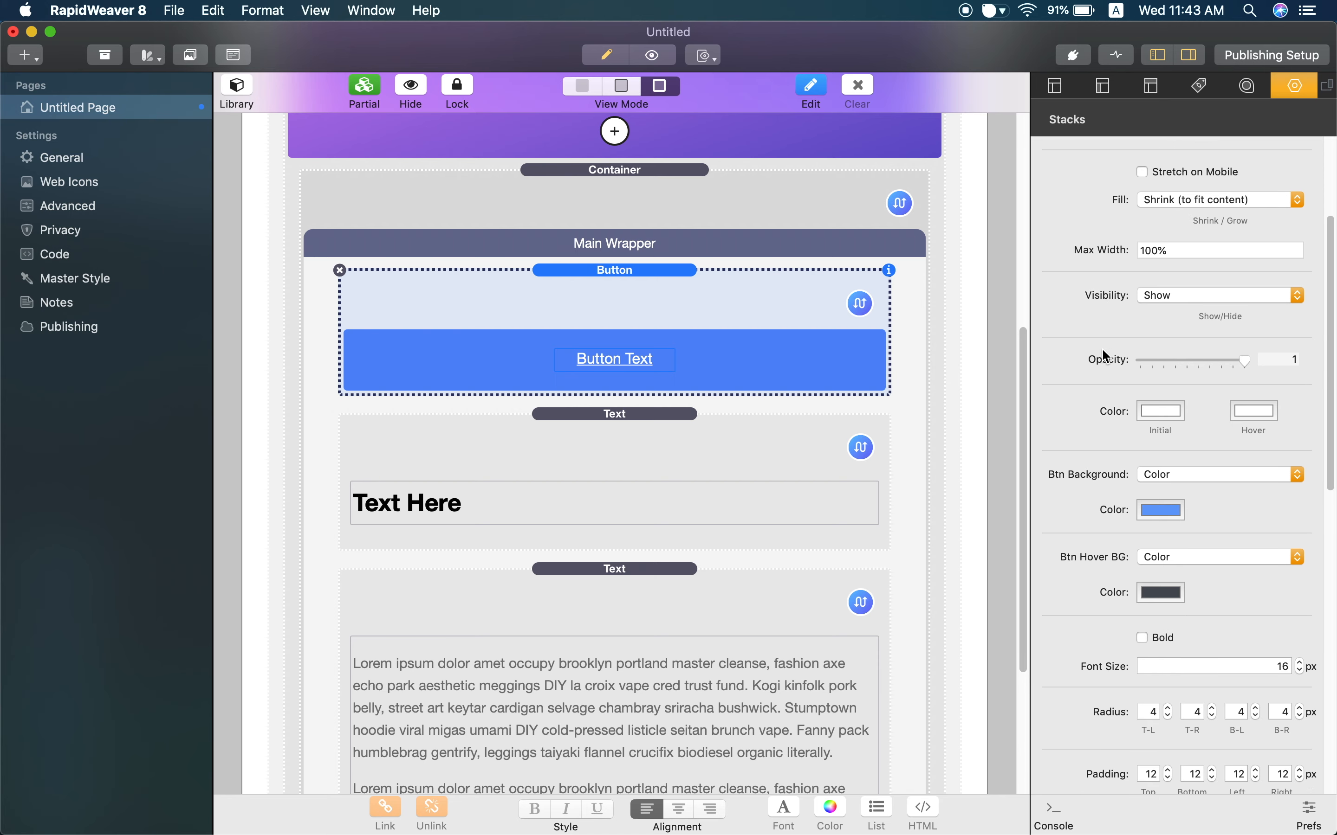
{"action": "scroll", "coordinate": [1101, 354], "scroll_direction": "down", "scroll_amount": 3}
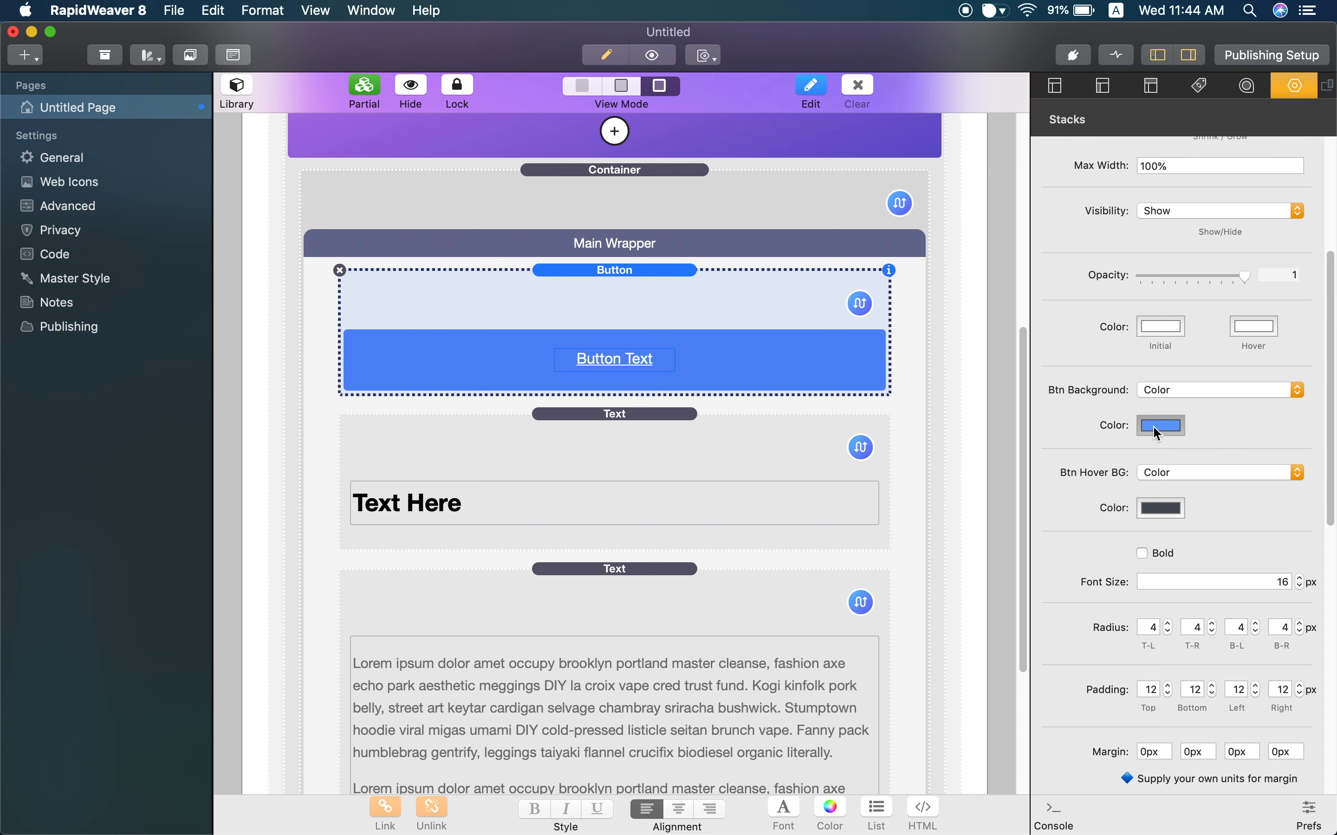
{"action": "left_click", "coordinate": [1159, 426]}
{"action": "scroll", "coordinate": [899, 684], "scroll_direction": "down", "scroll_amount": 5}
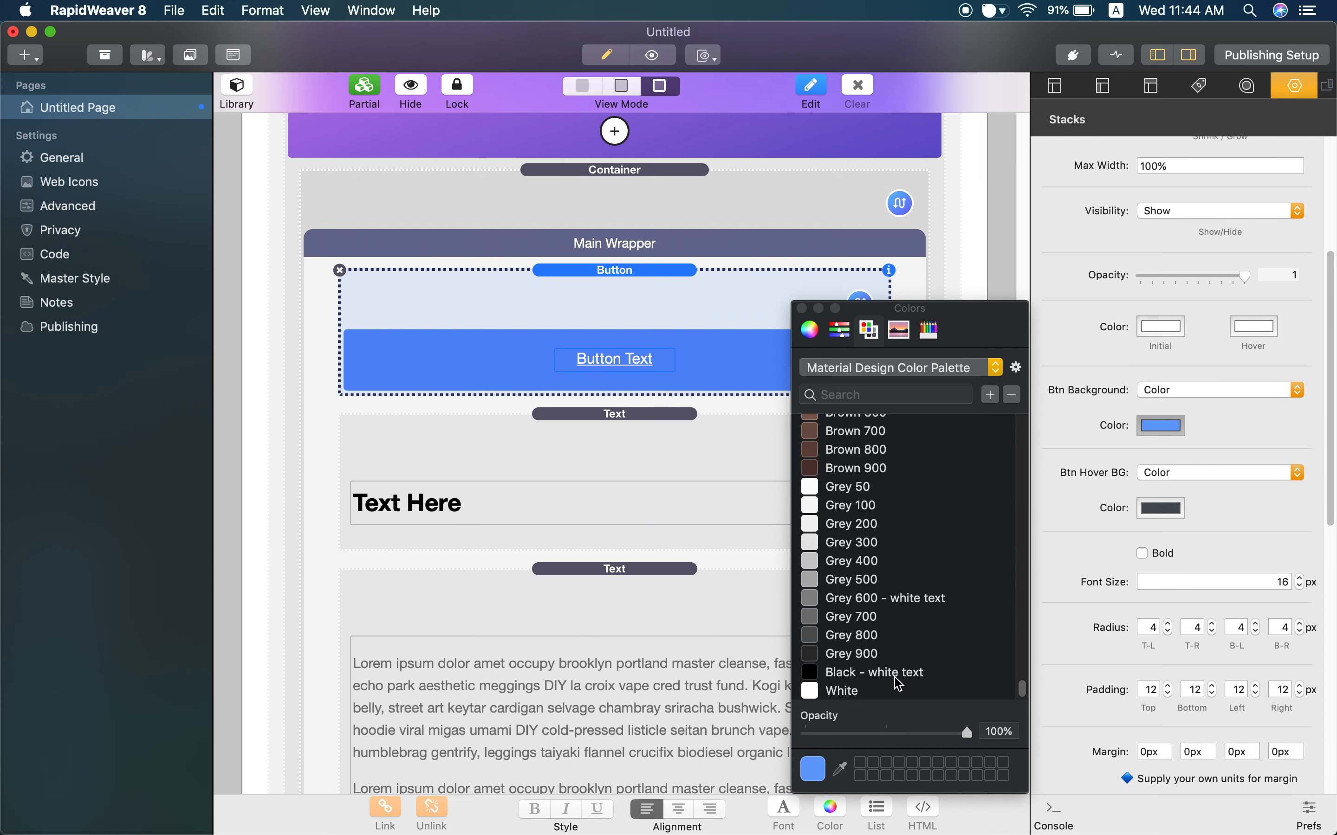
{"action": "left_click", "coordinate": [897, 679]}
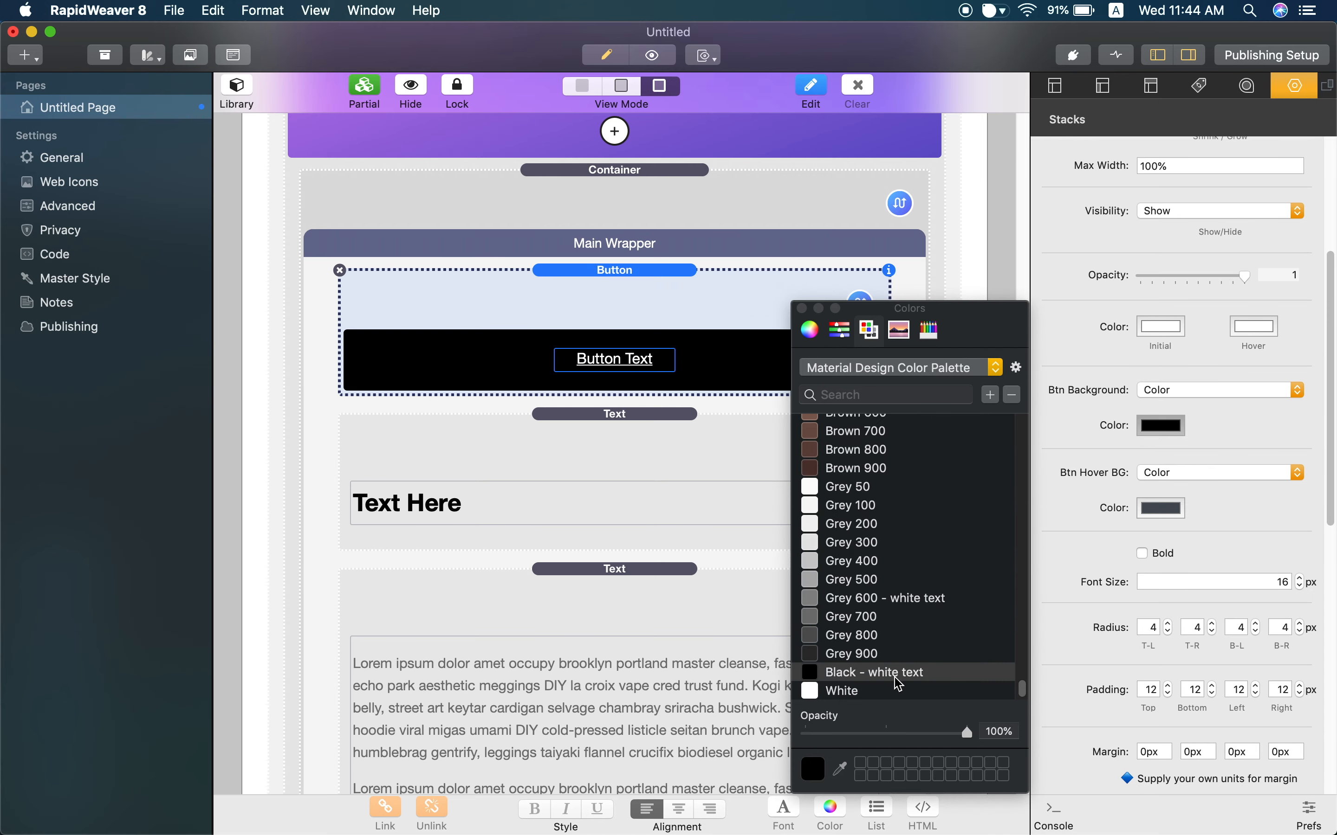
Step: Set the Button stack's hover background color to "Grey 900" from the Material Design Color Palette and close the color picker
{"action": "left_click", "coordinate": [1160, 513]}
{"action": "scroll", "coordinate": [862, 691], "scroll_direction": "down", "scroll_amount": 4}
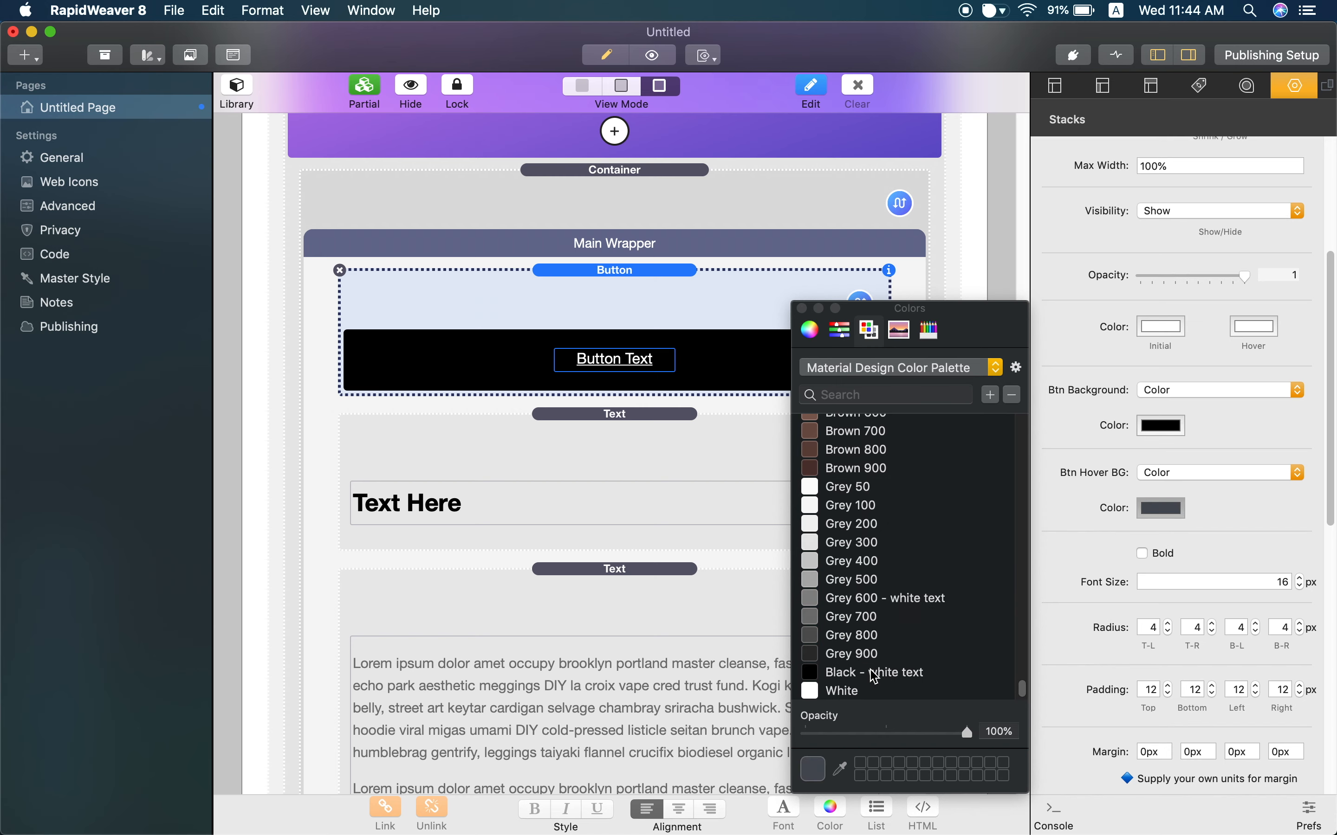
{"action": "left_click", "coordinate": [876, 676]}
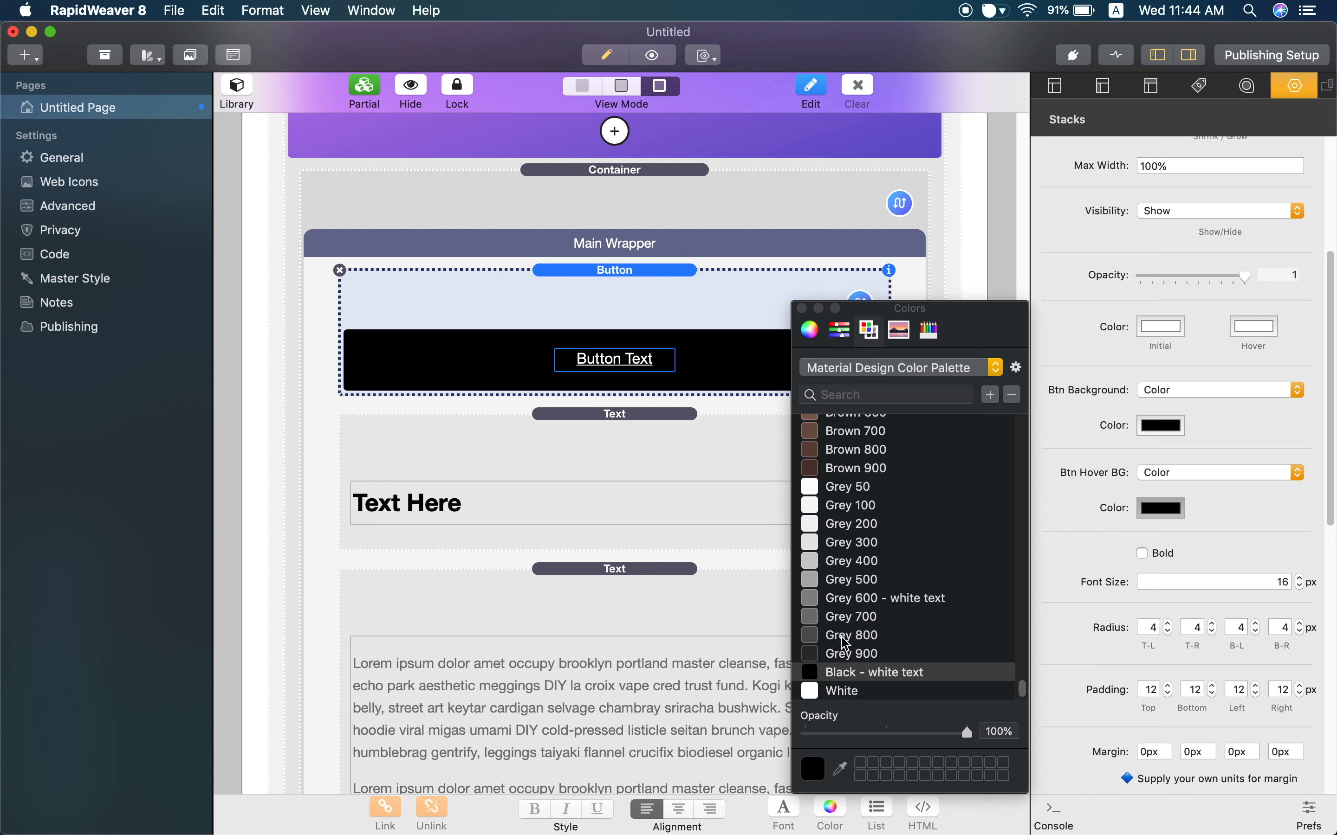
{"action": "left_click", "coordinate": [851, 655]}
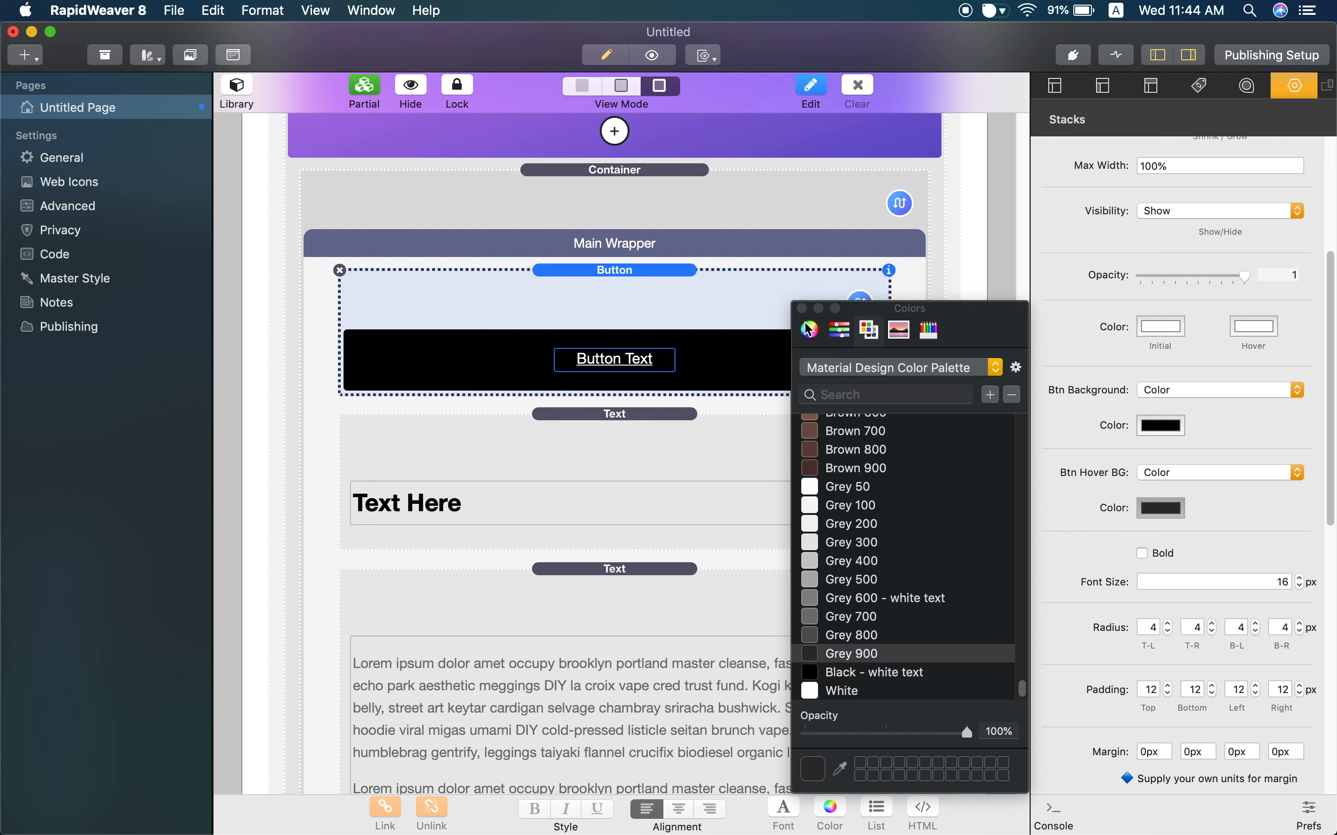
{"action": "left_click", "coordinate": [802, 308]}
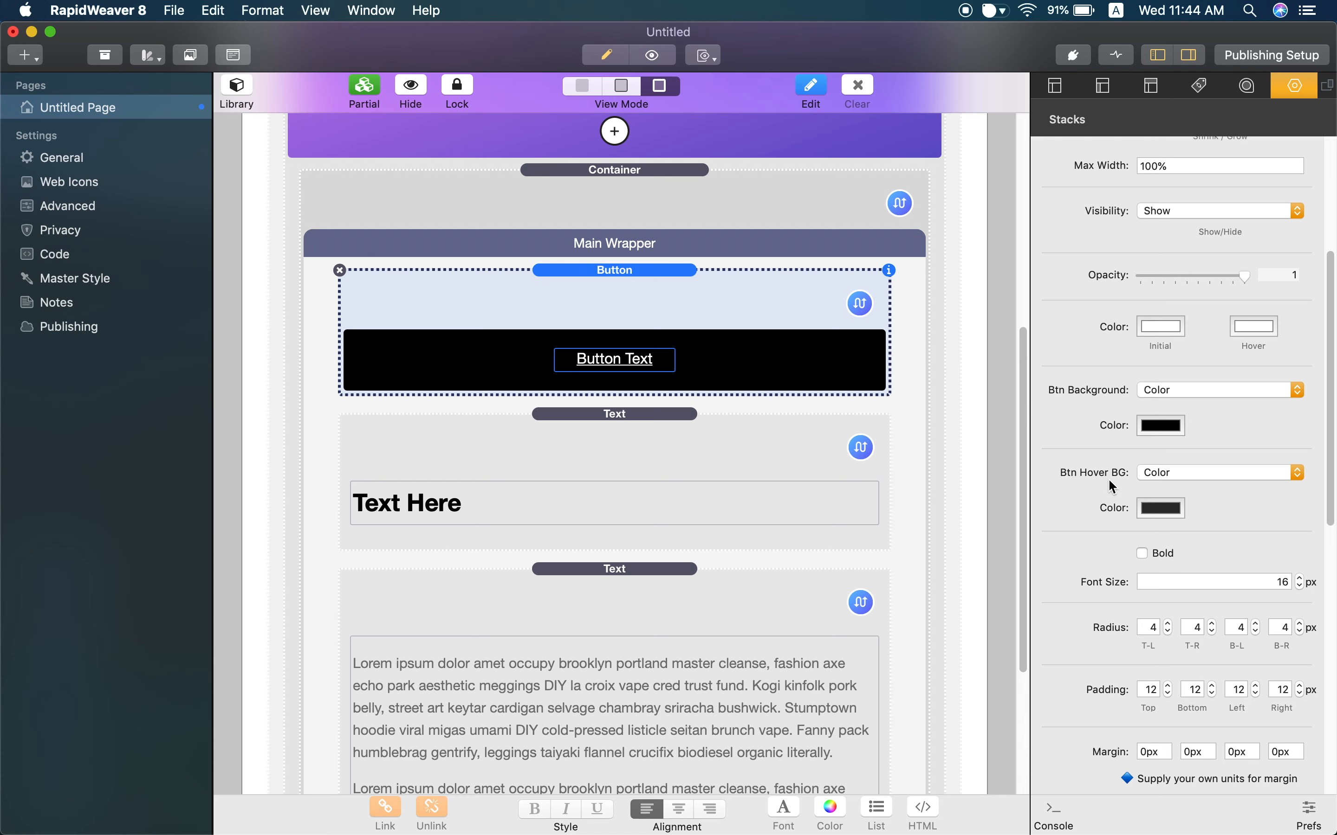
Step: Set the Button stack's font size to 14 px
{"action": "scroll", "coordinate": [1108, 479], "scroll_direction": "down", "scroll_amount": 2}
{"action": "left_click", "coordinate": [1281, 534]}
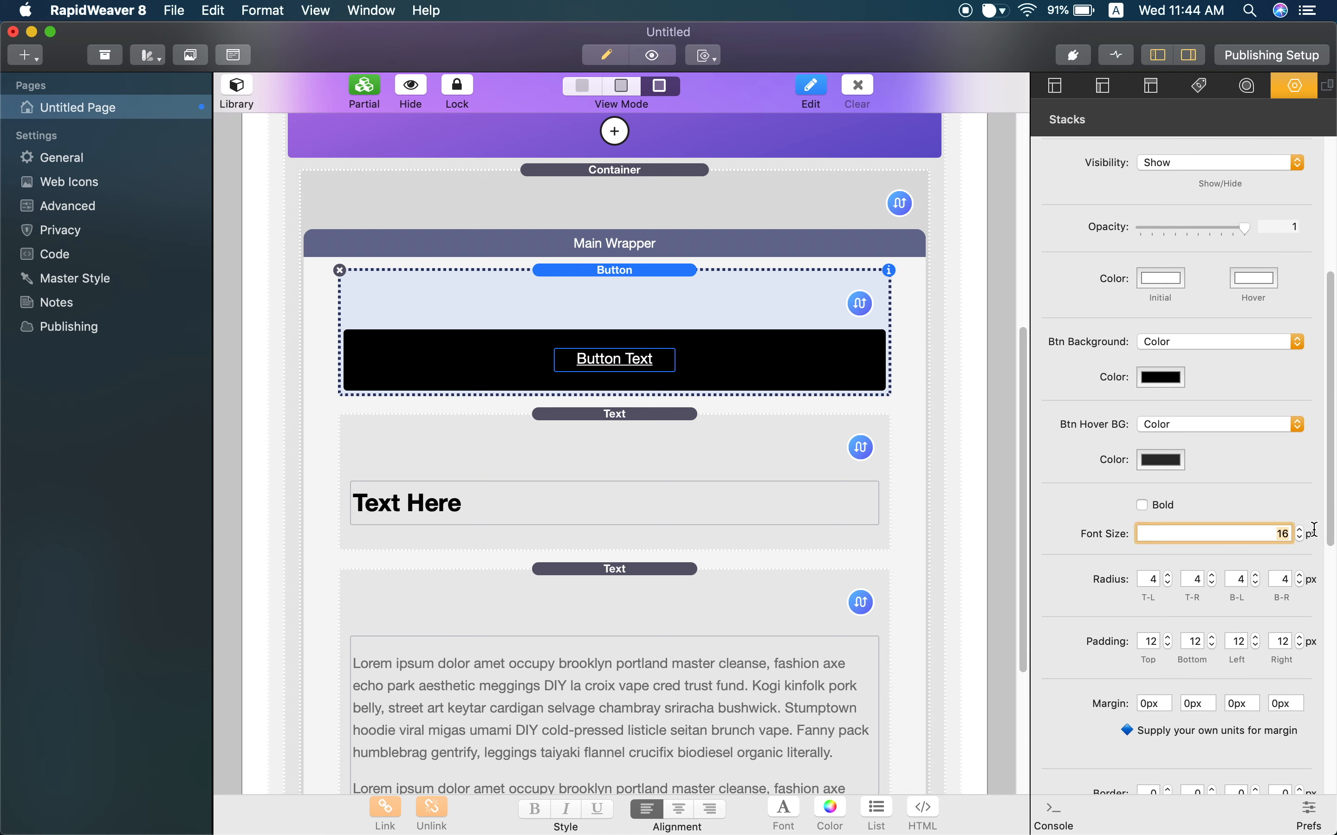
{"action": "type", "text": "14"}
{"action": "key", "text": "Return"}
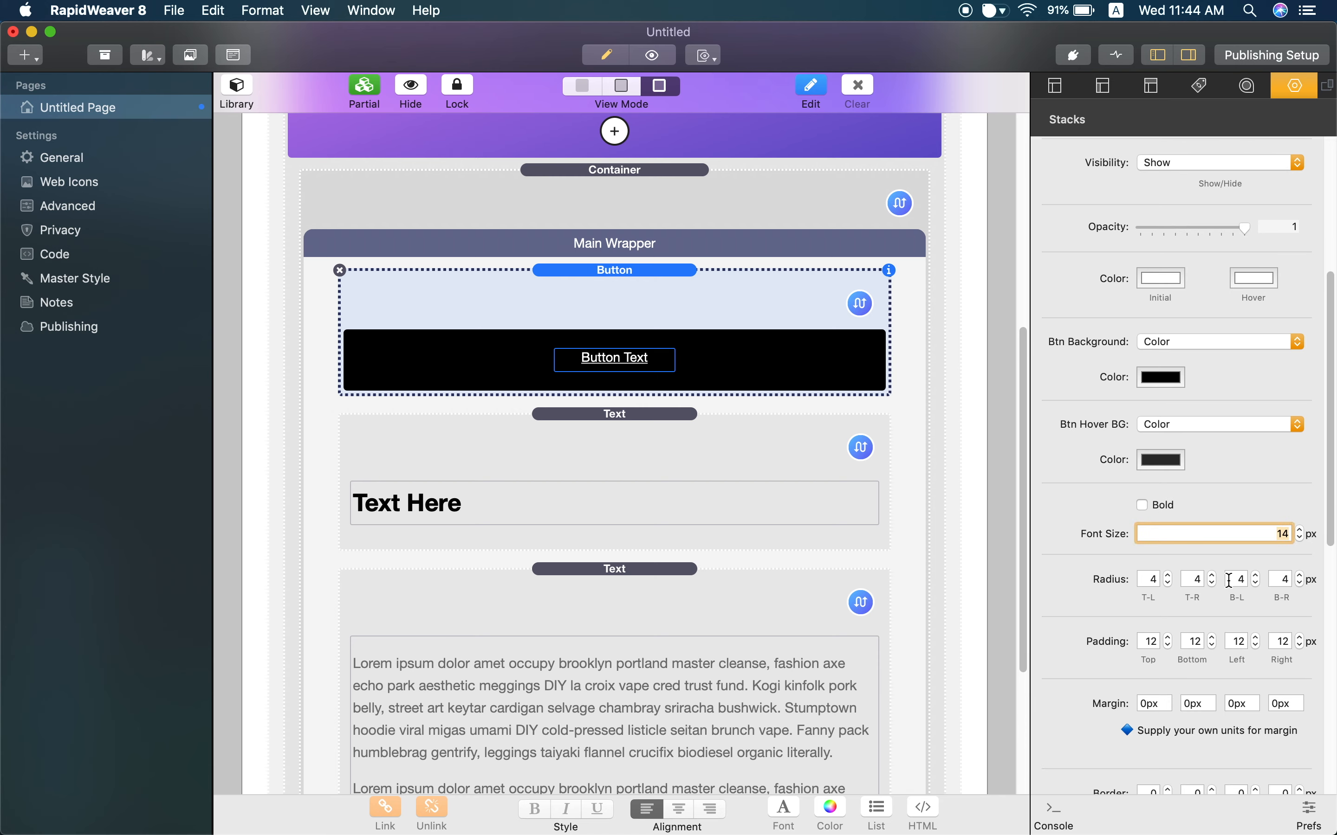
Step: Set the Button stack's bottom margin to 15px
{"action": "scroll", "coordinate": [1228, 580], "scroll_direction": "down", "scroll_amount": 1}
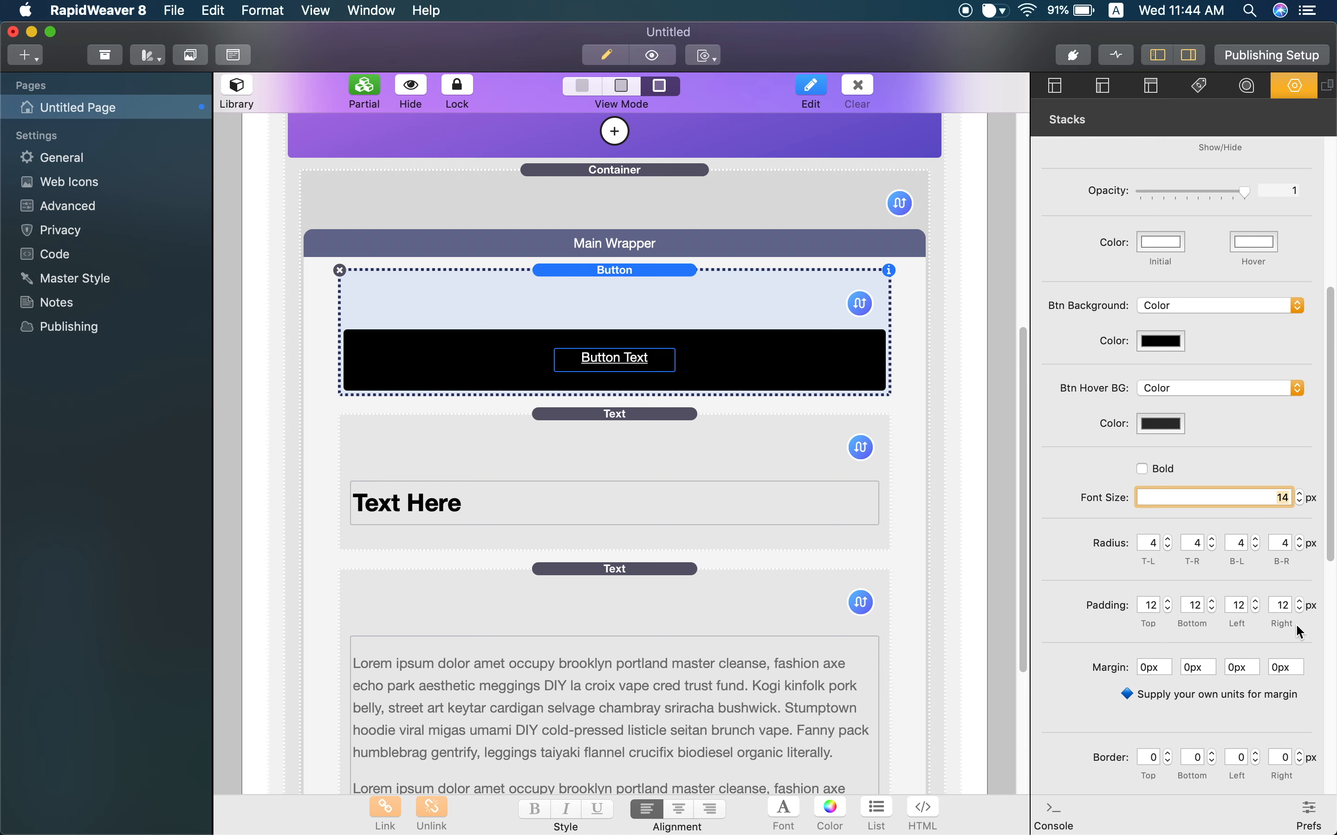
{"action": "scroll", "coordinate": [1160, 578], "scroll_direction": "down", "scroll_amount": 2}
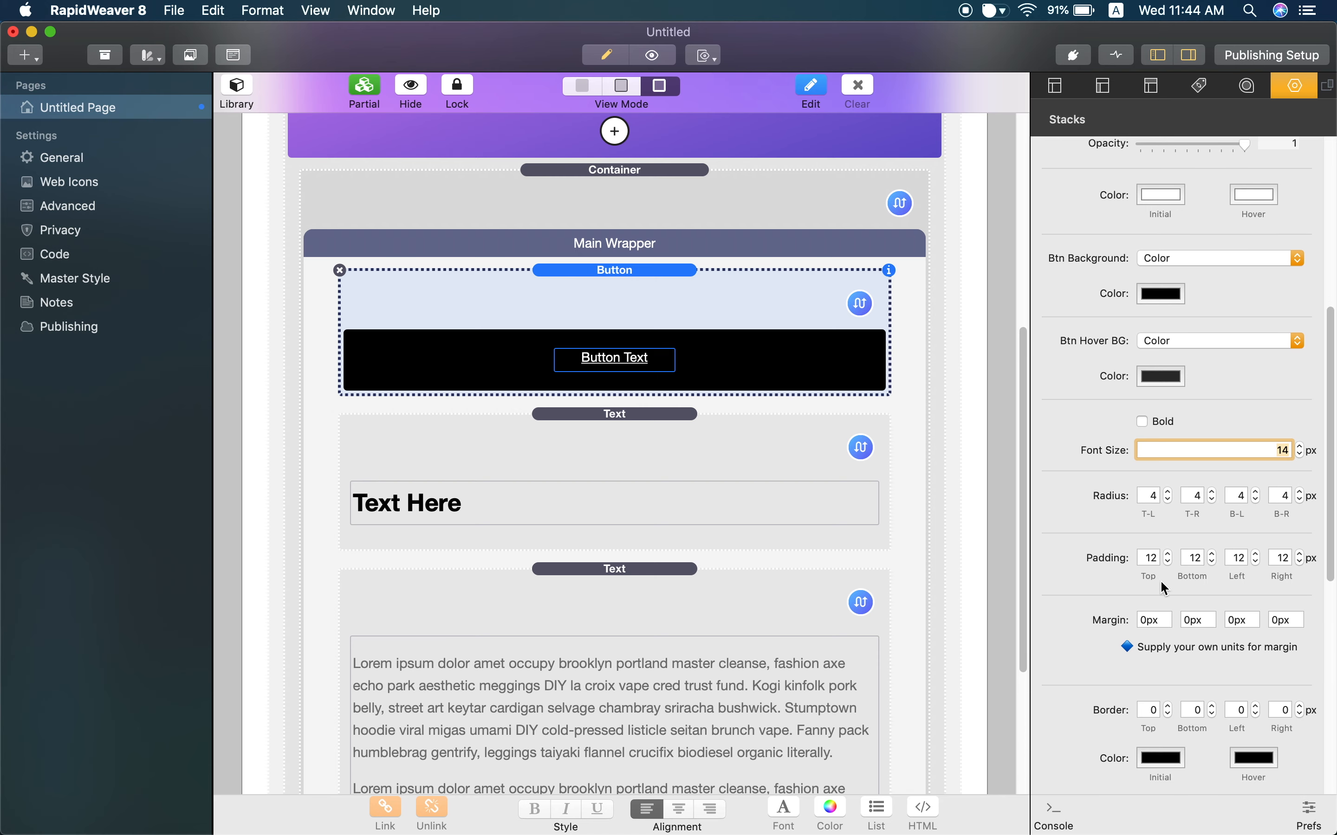
{"action": "scroll", "coordinate": [1208, 598], "scroll_direction": "down", "scroll_amount": 3}
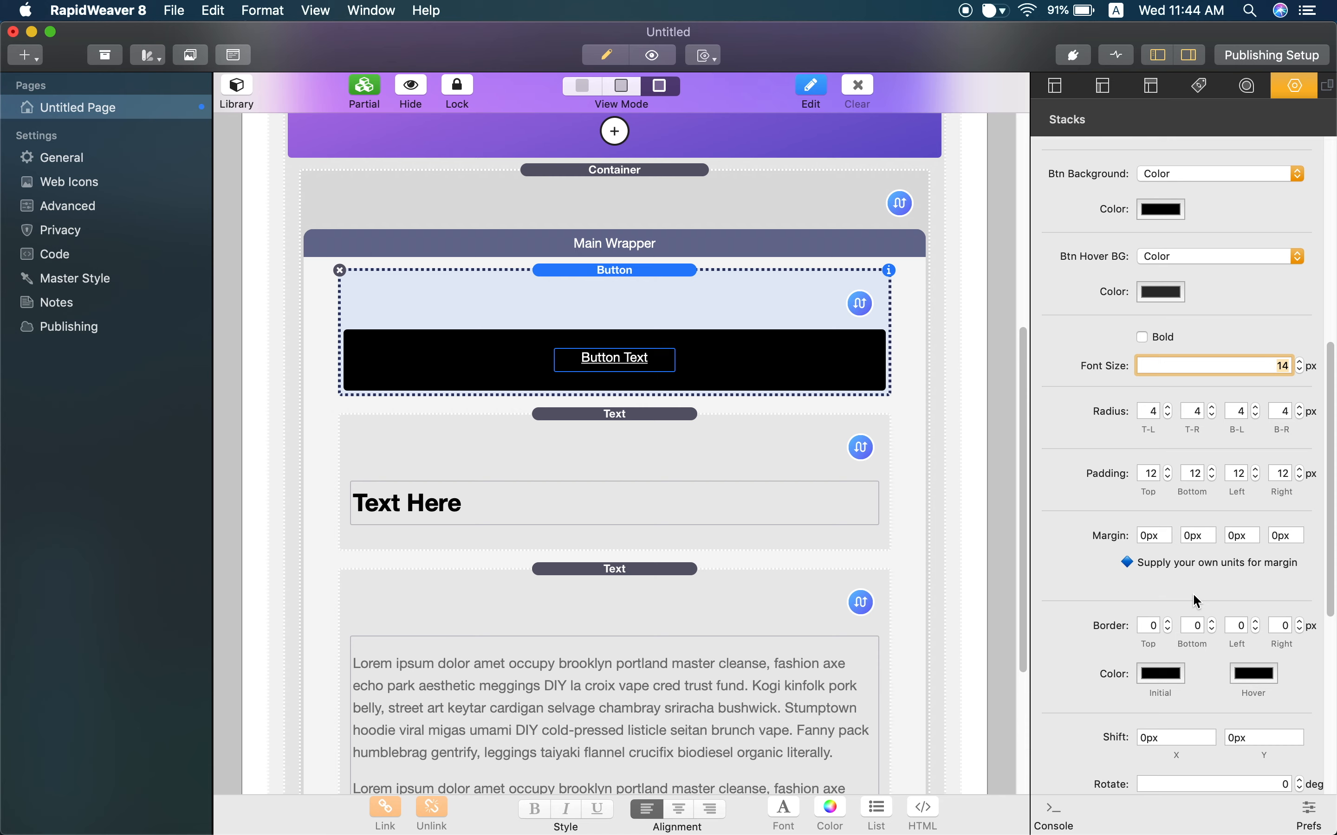
{"action": "double_click", "coordinate": [1199, 523]}
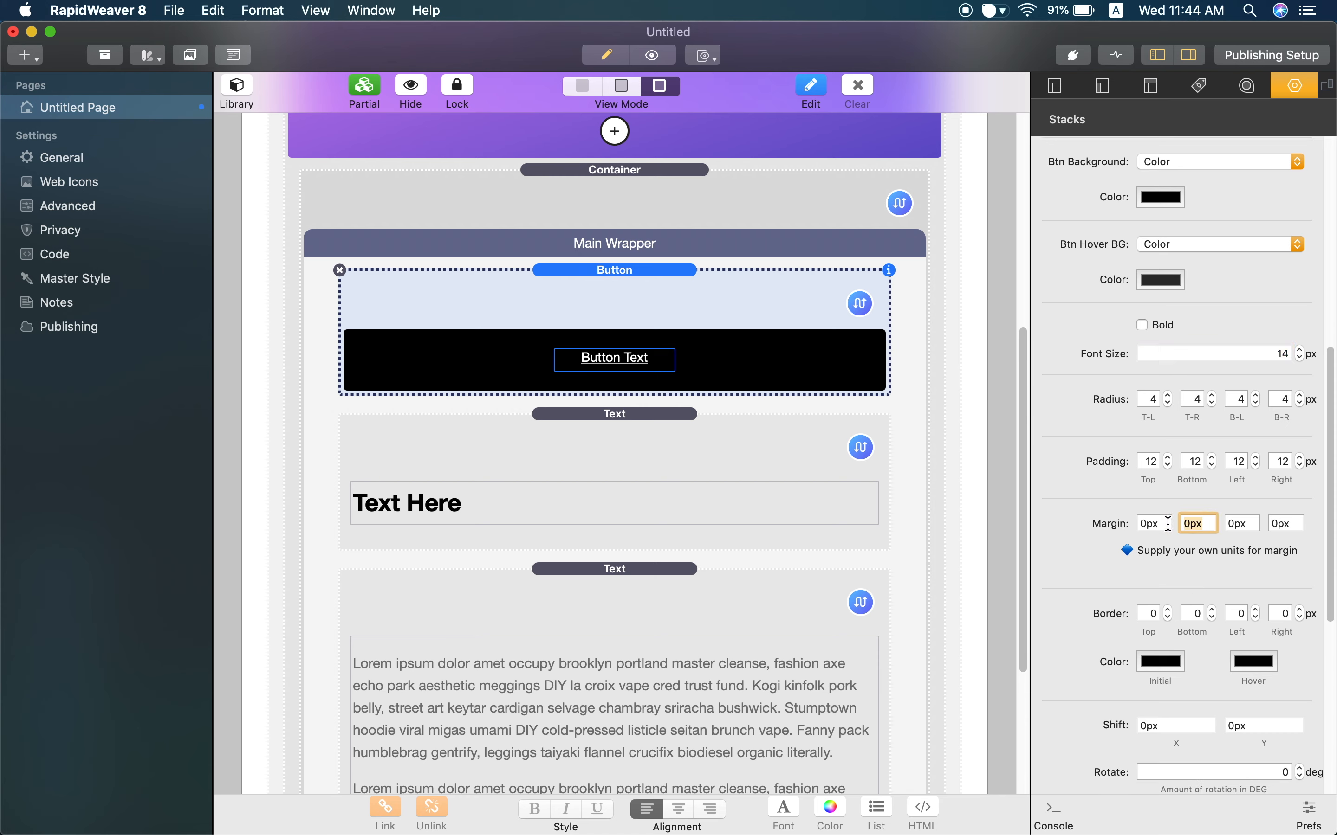
{"action": "type", "text": "15p"}
{"action": "key", "text": "Return"}
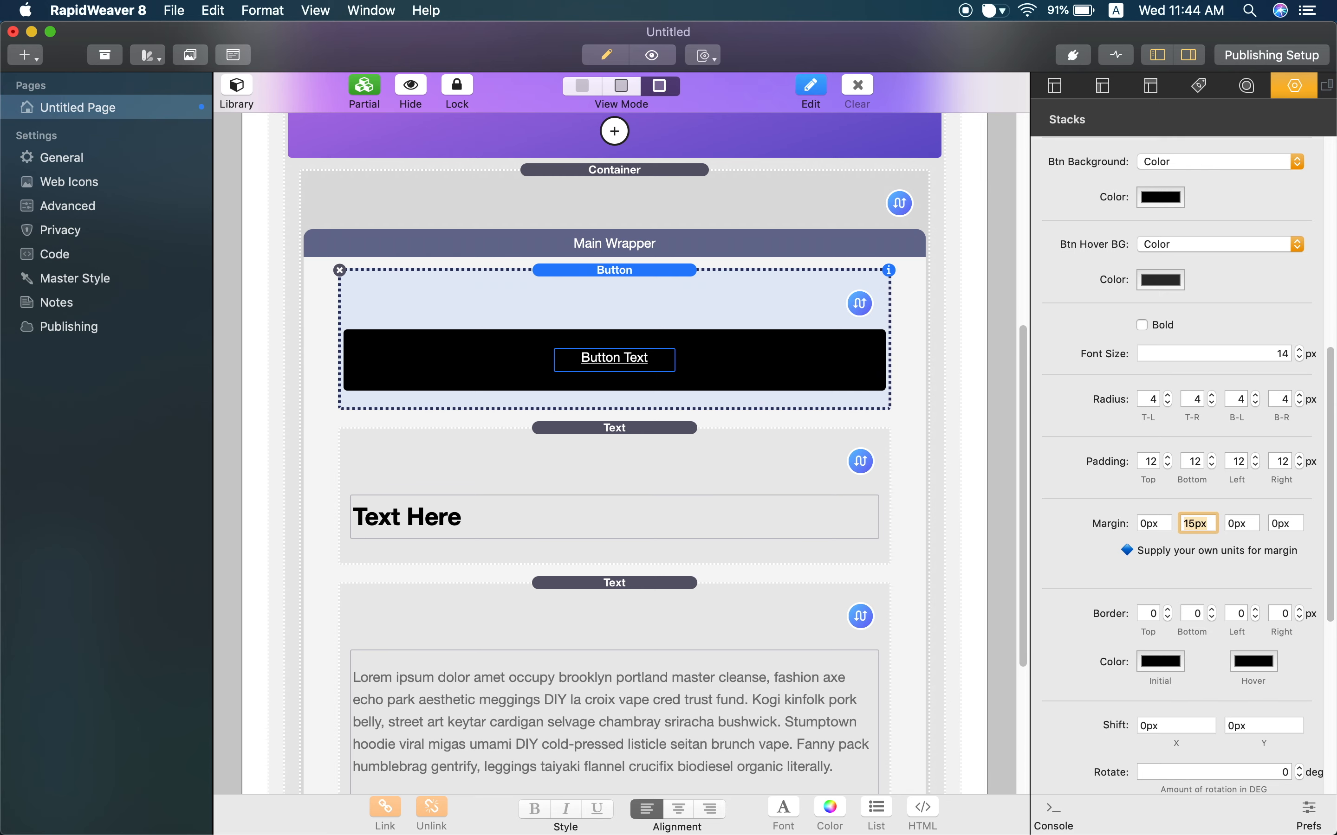
Step: Enable the Button Icon for the Button stack, try hiding the button text, and restore the text
{"action": "scroll", "coordinate": [1163, 557], "scroll_direction": "down", "scroll_amount": 6}
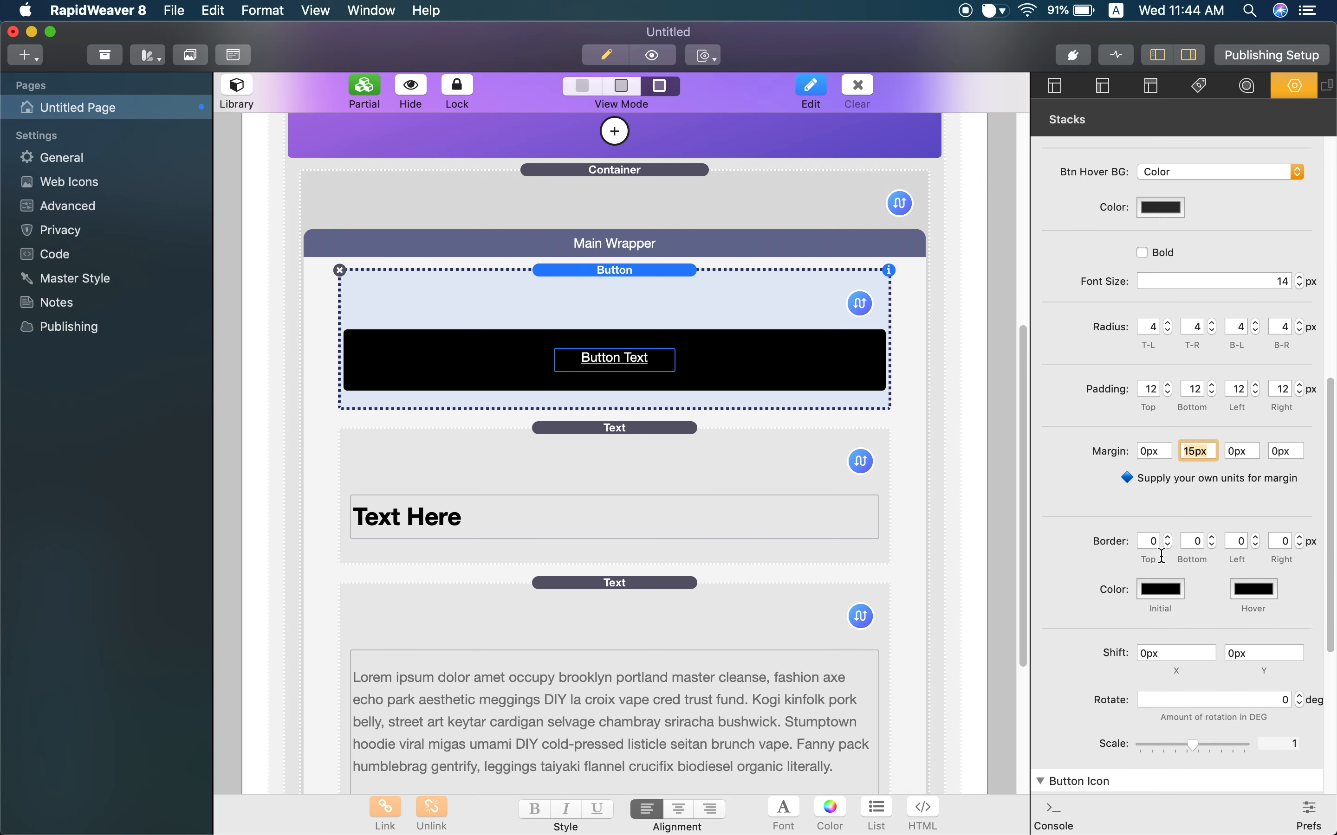
{"action": "scroll", "coordinate": [1162, 555], "scroll_direction": "down", "scroll_amount": 2}
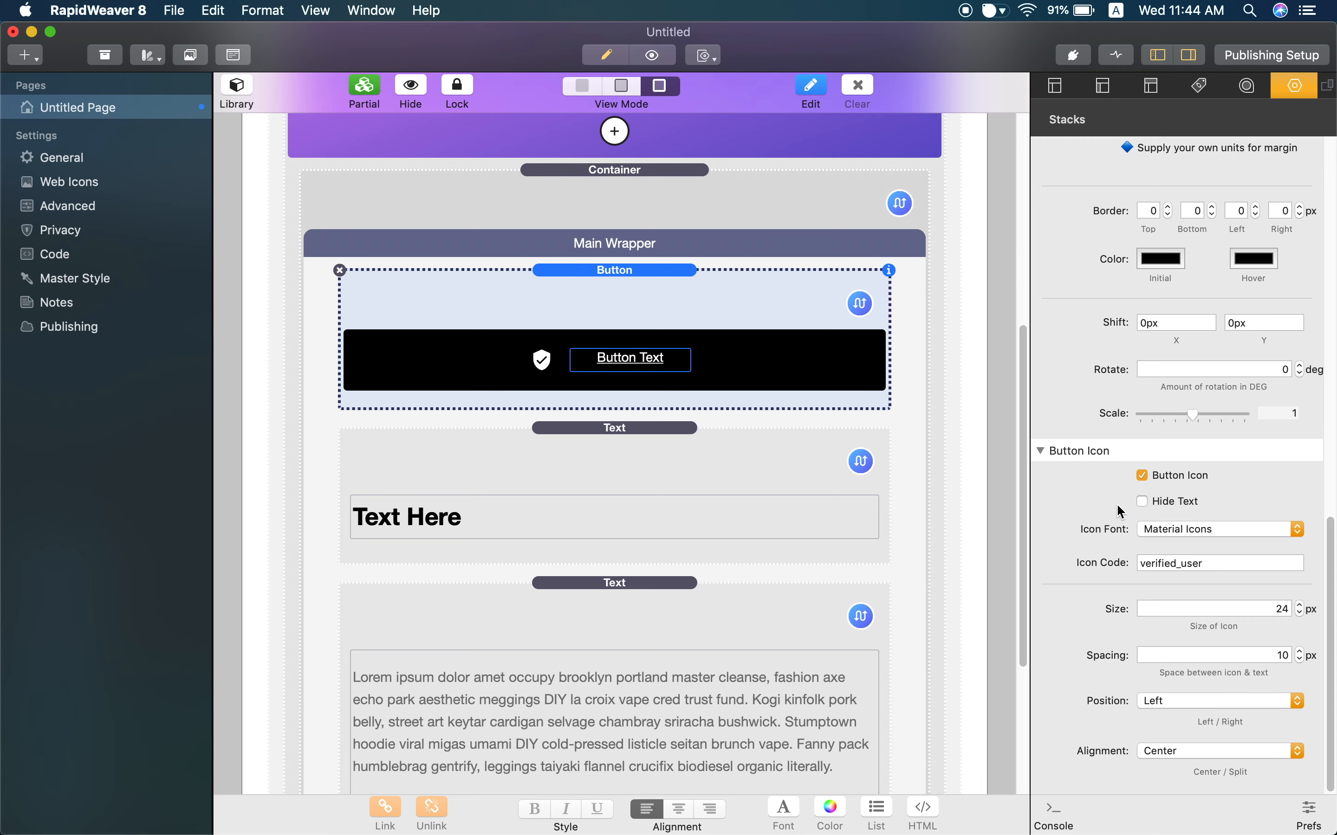
{"action": "left_click", "coordinate": [1141, 504]}
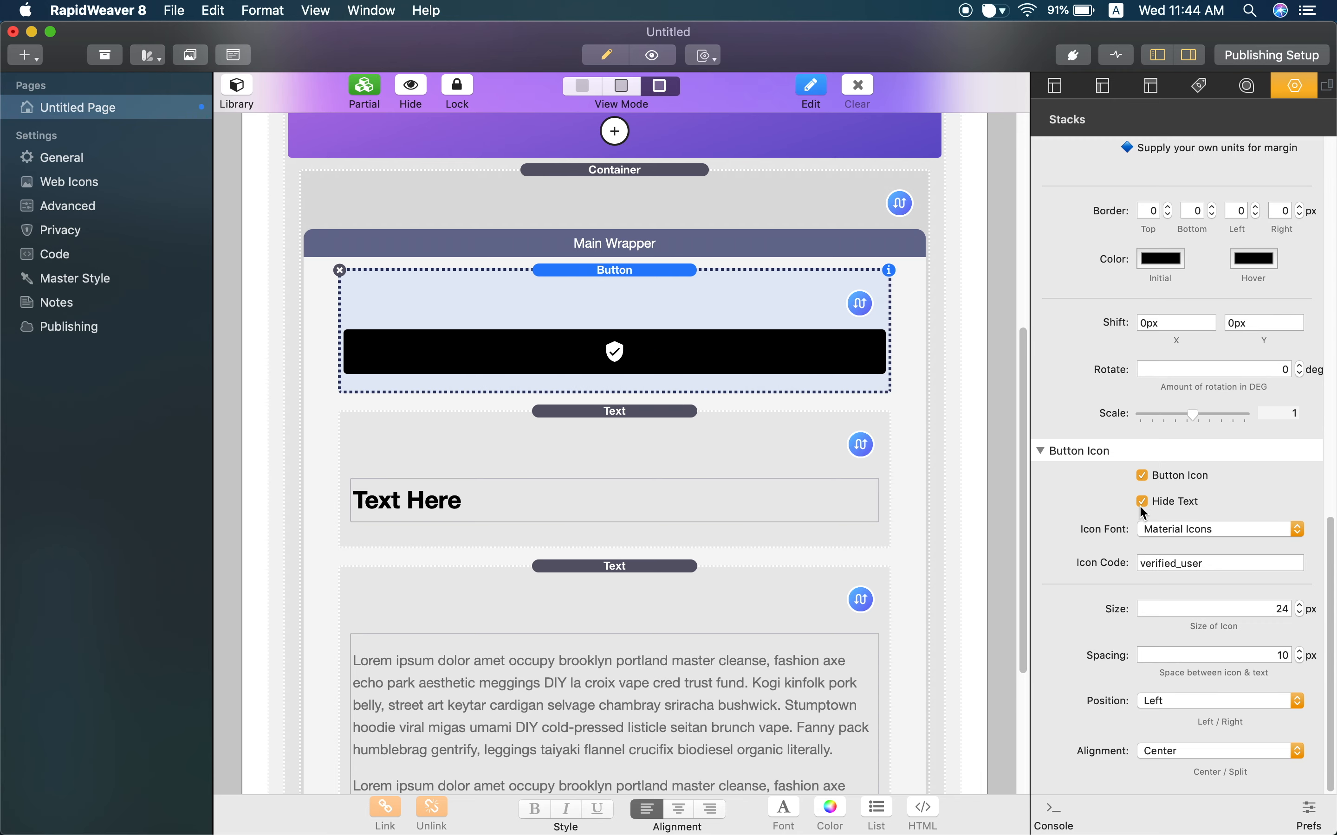
{"action": "left_click", "coordinate": [1143, 502]}
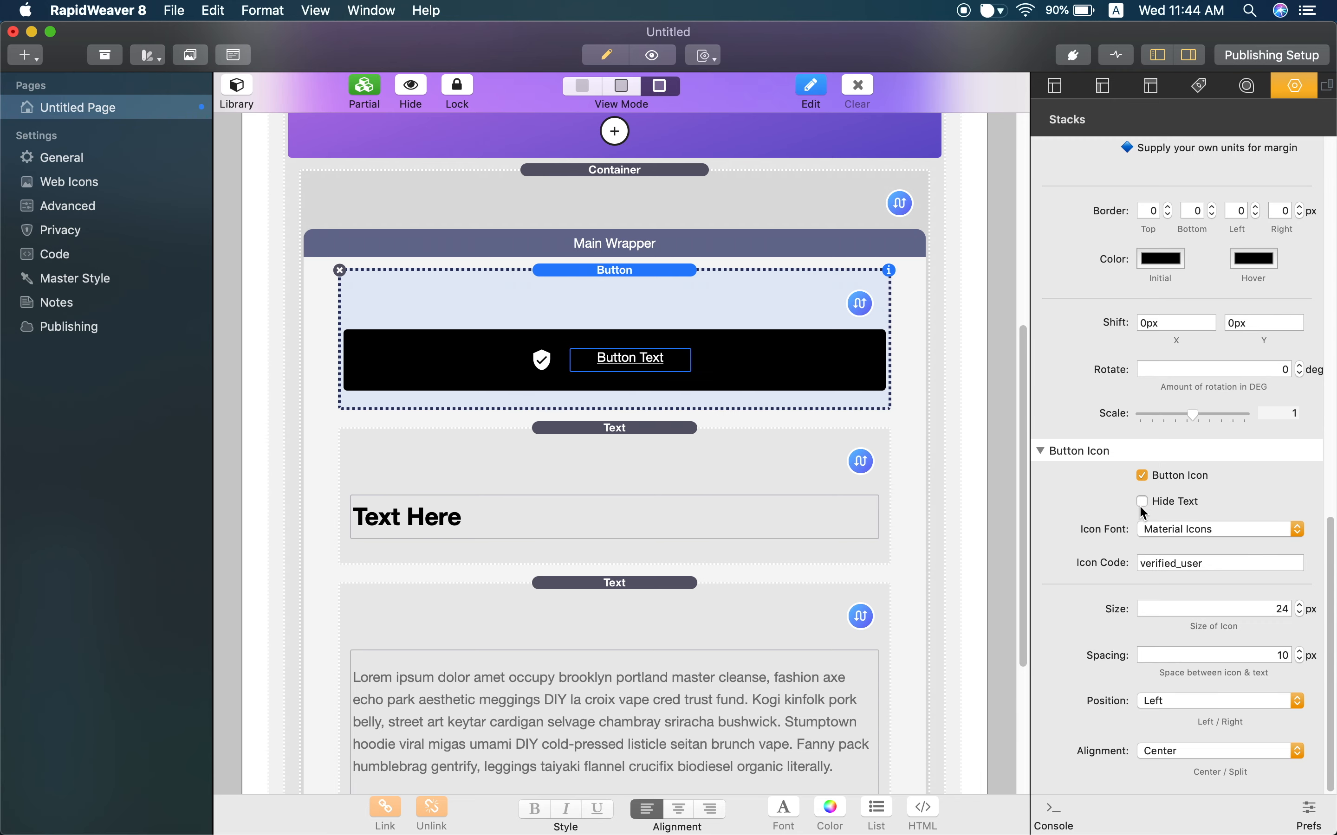
Step: Select the button's icon code, switch to the browser and open material.io/tools/icons/ in a new tab
{"action": "left_click_drag", "start_coordinate": [1215, 563], "coordinate": [1147, 558]}
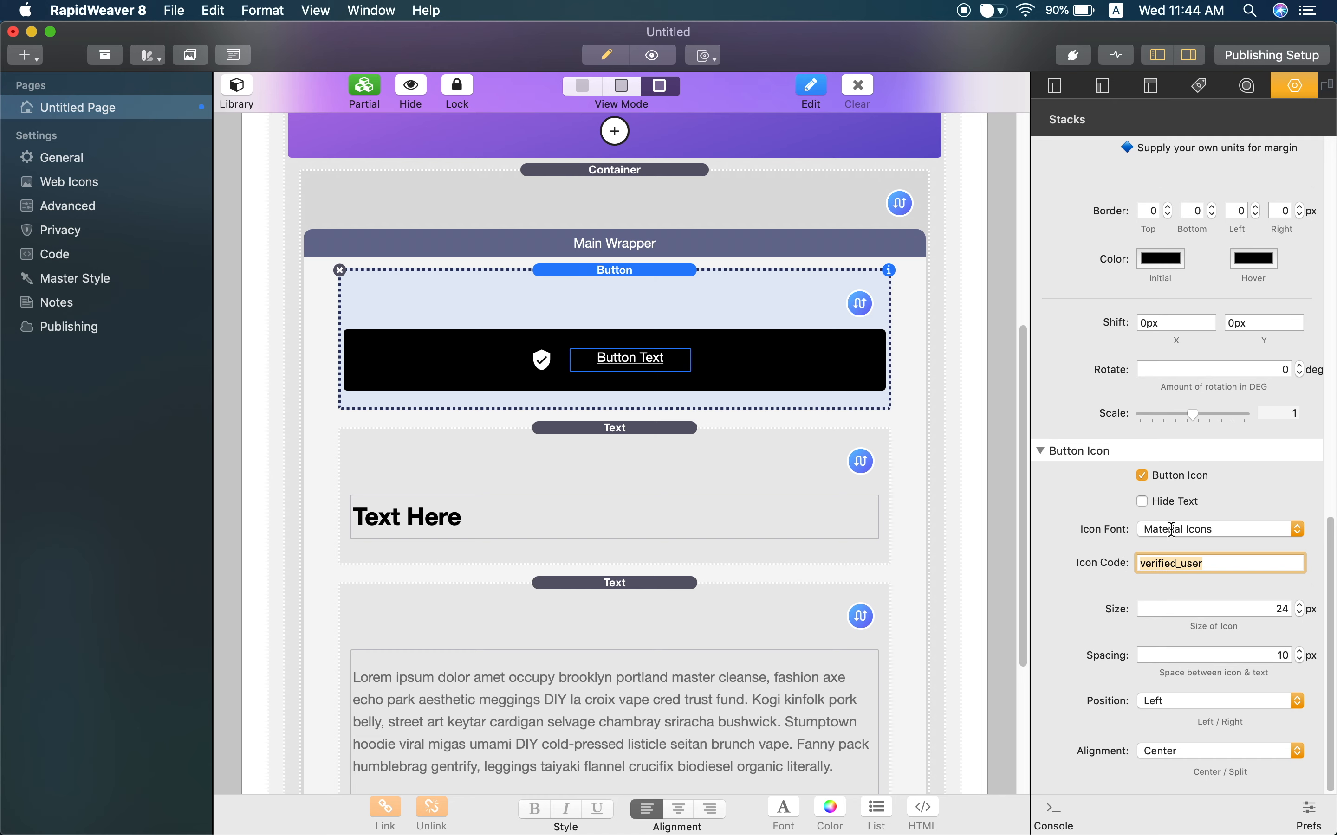
{"action": "scroll", "coordinate": [1172, 530], "scroll_direction": "up", "scroll_amount": 1}
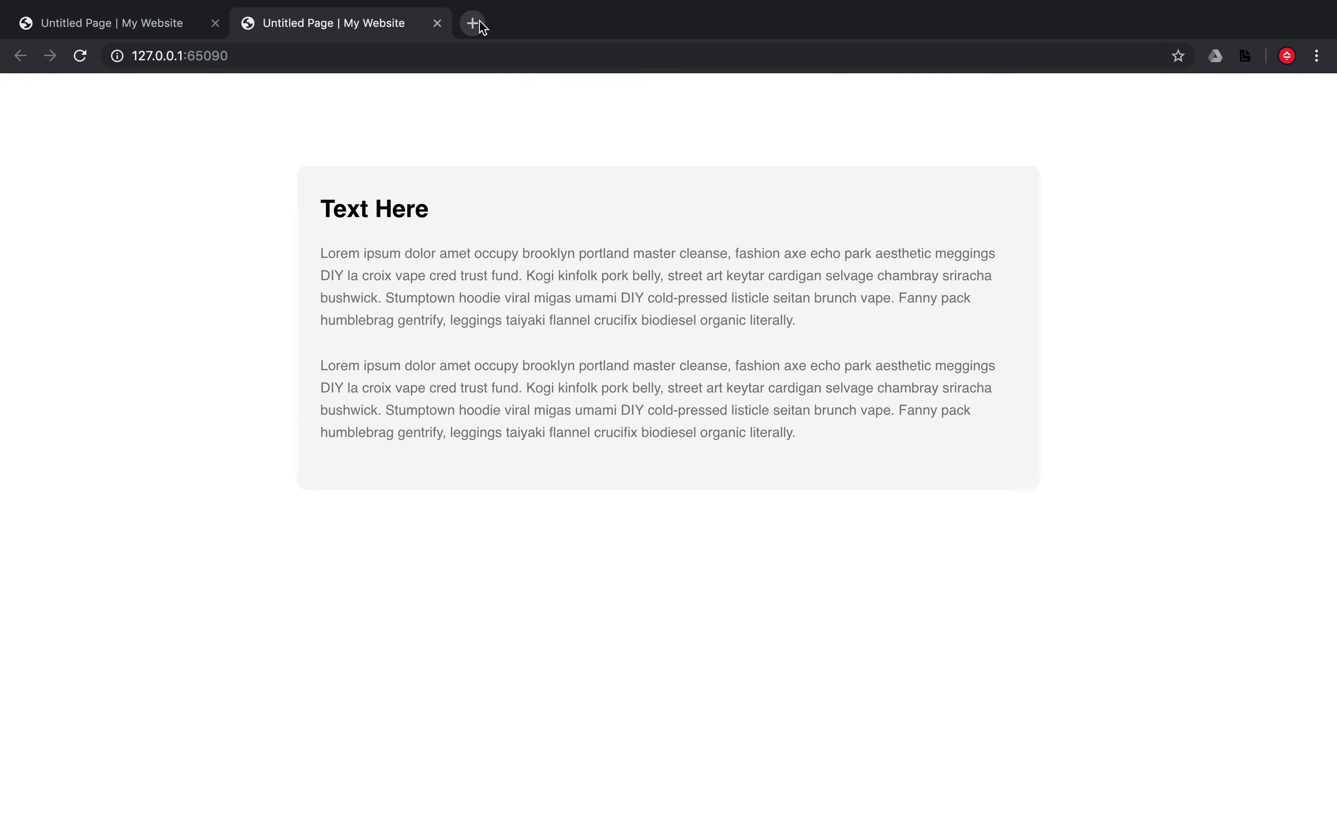
{"action": "left_click", "coordinate": [473, 23]}
{"action": "type", "text": "material"}
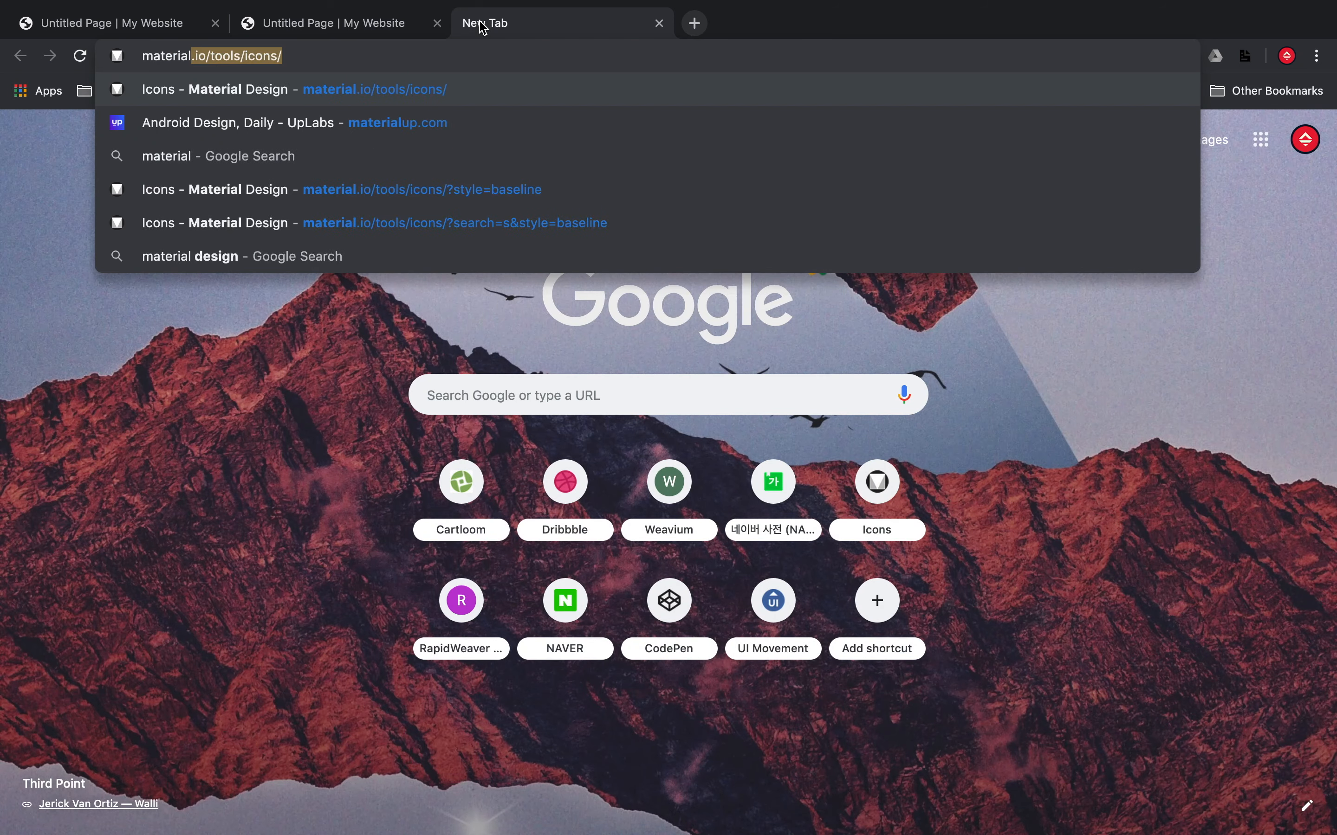
{"action": "key", "text": "Right"}
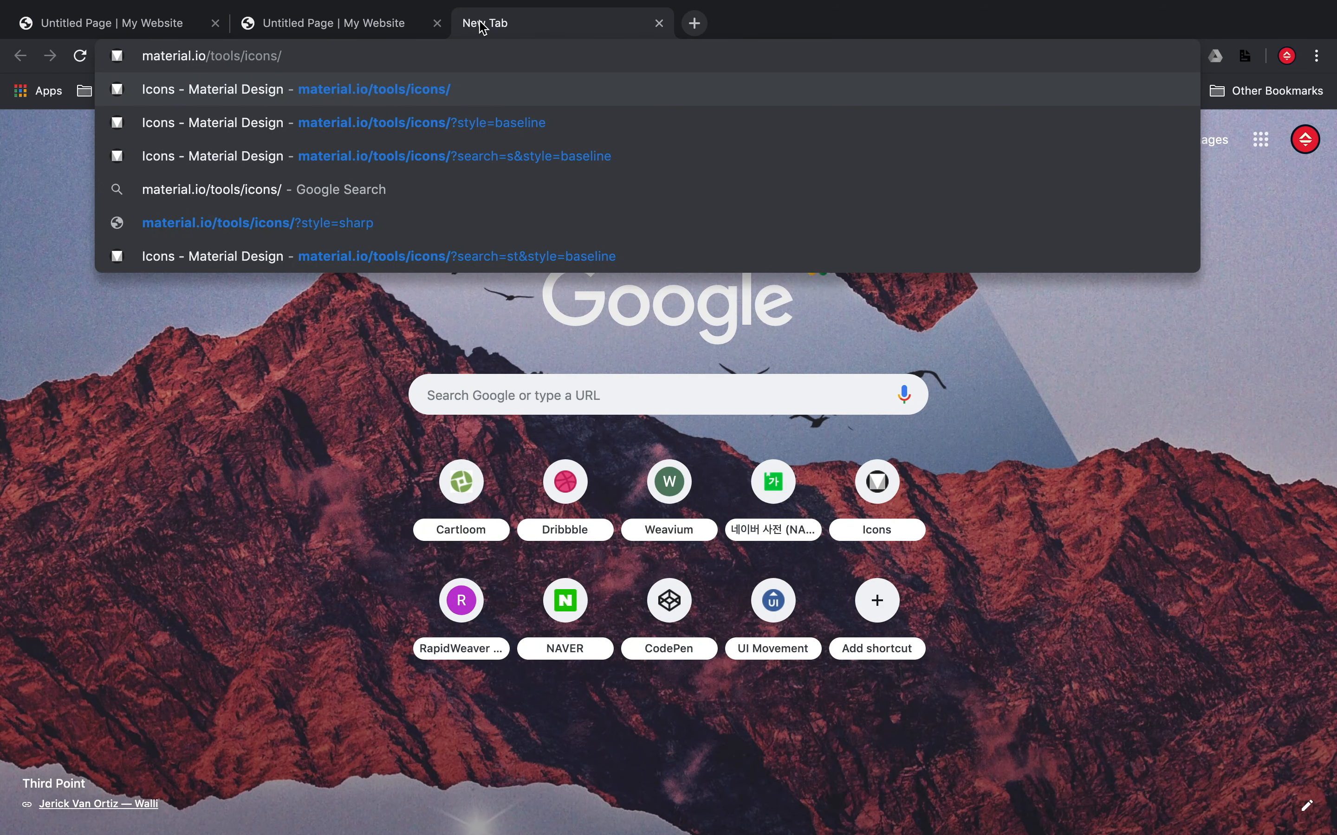
{"action": "key", "text": "Return"}
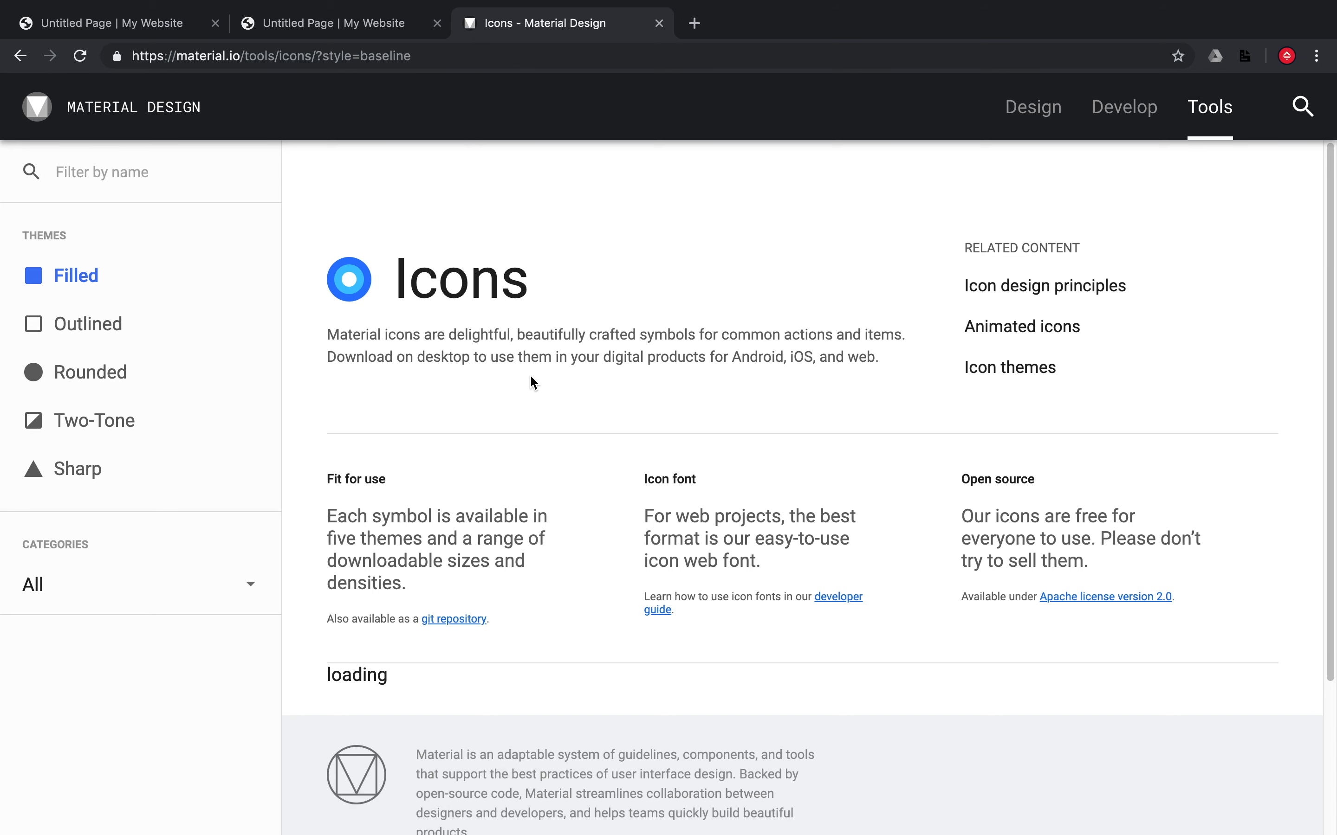
Step: Examine the filled Material icons and their names, from the Action category through to the Editor category
{"action": "scroll", "coordinate": [552, 337], "scroll_direction": "down", "scroll_amount": 5}
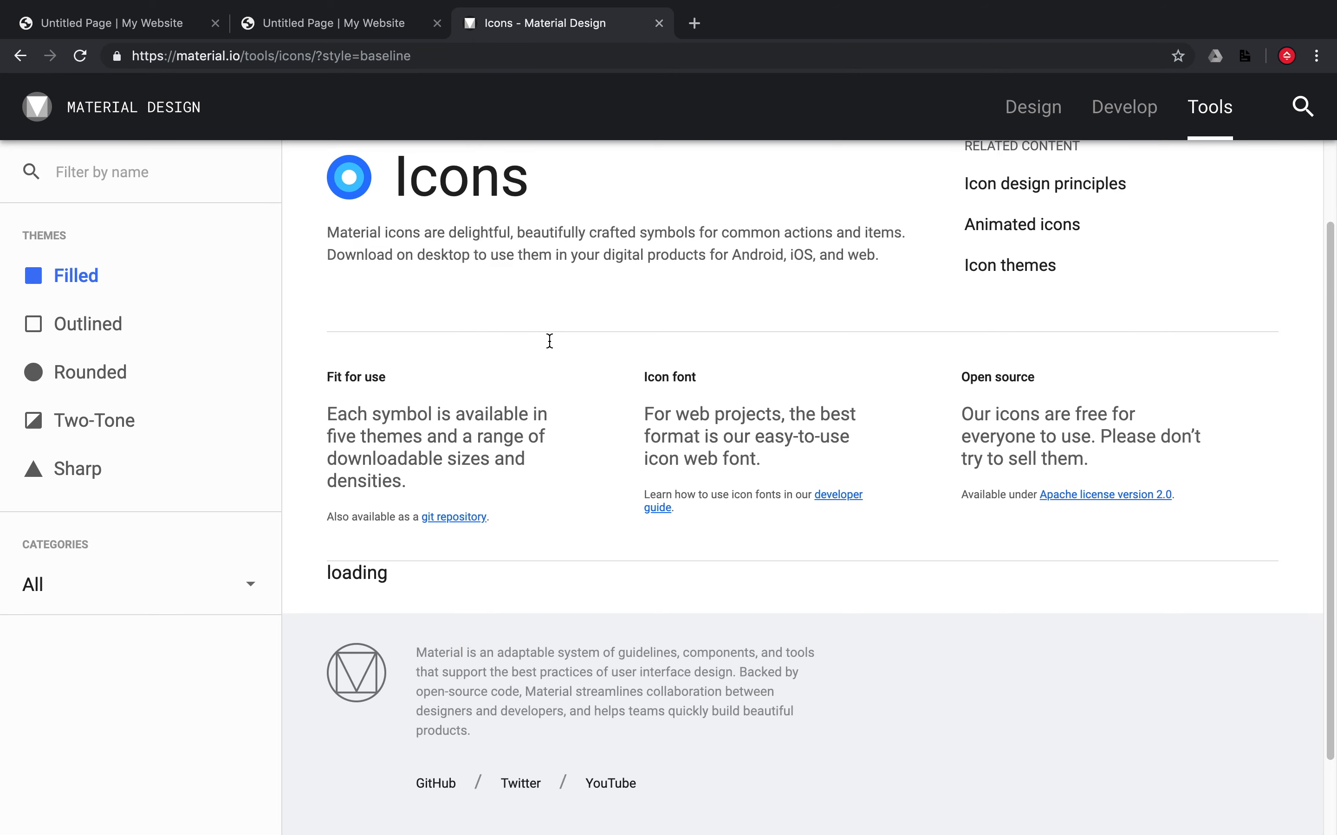
{"action": "scroll", "coordinate": [553, 348], "scroll_direction": "down", "scroll_amount": 4}
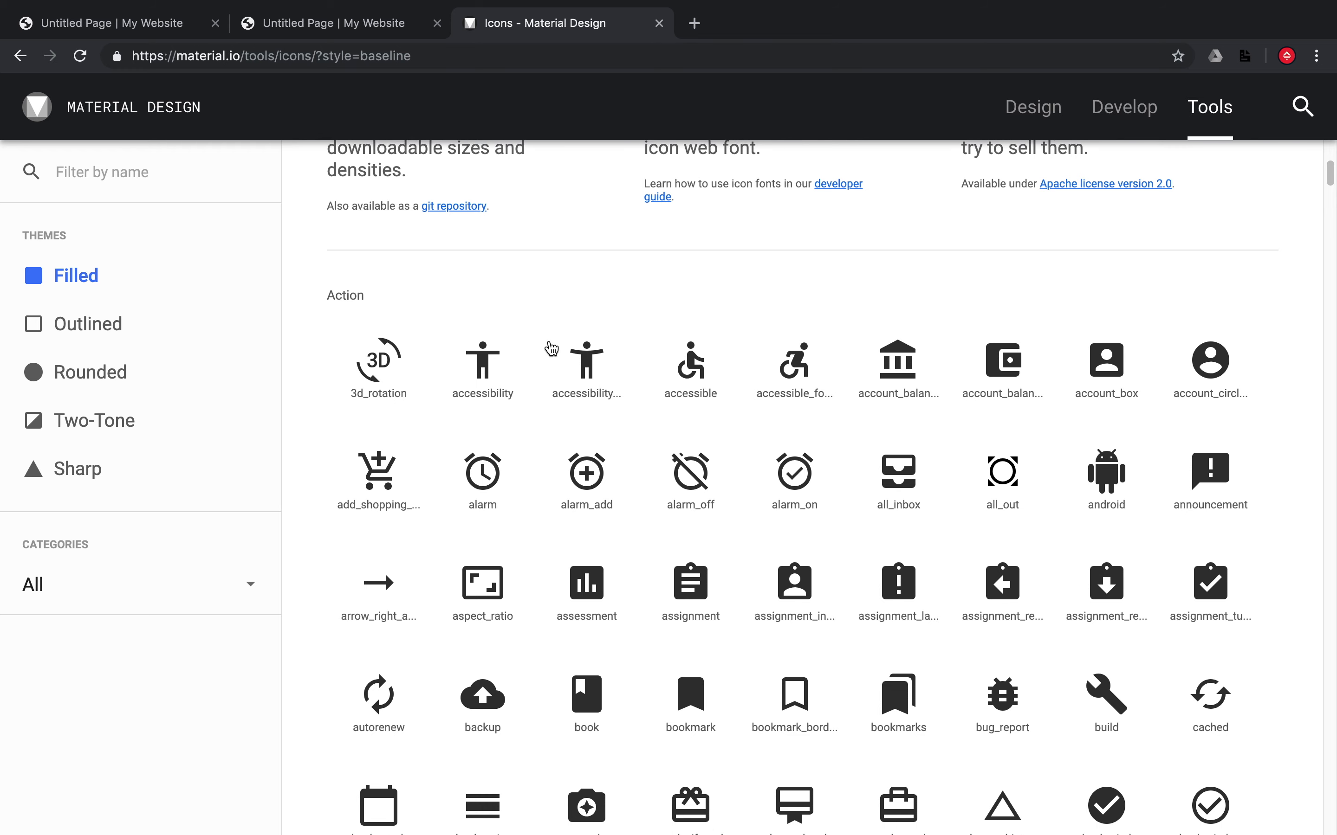
{"action": "scroll", "coordinate": [551, 348], "scroll_direction": "down", "scroll_amount": 3}
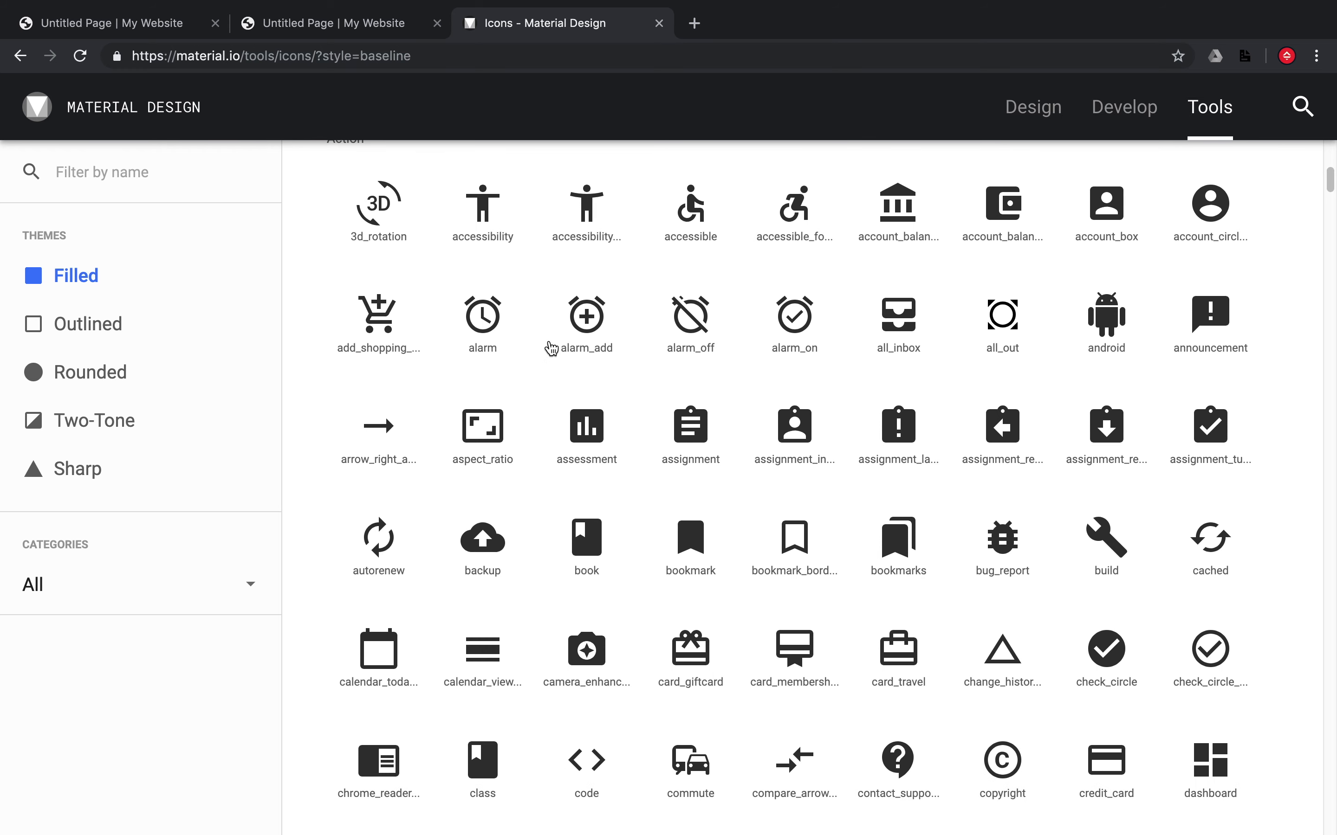
{"action": "scroll", "coordinate": [828, 398], "scroll_direction": "down", "scroll_amount": 6}
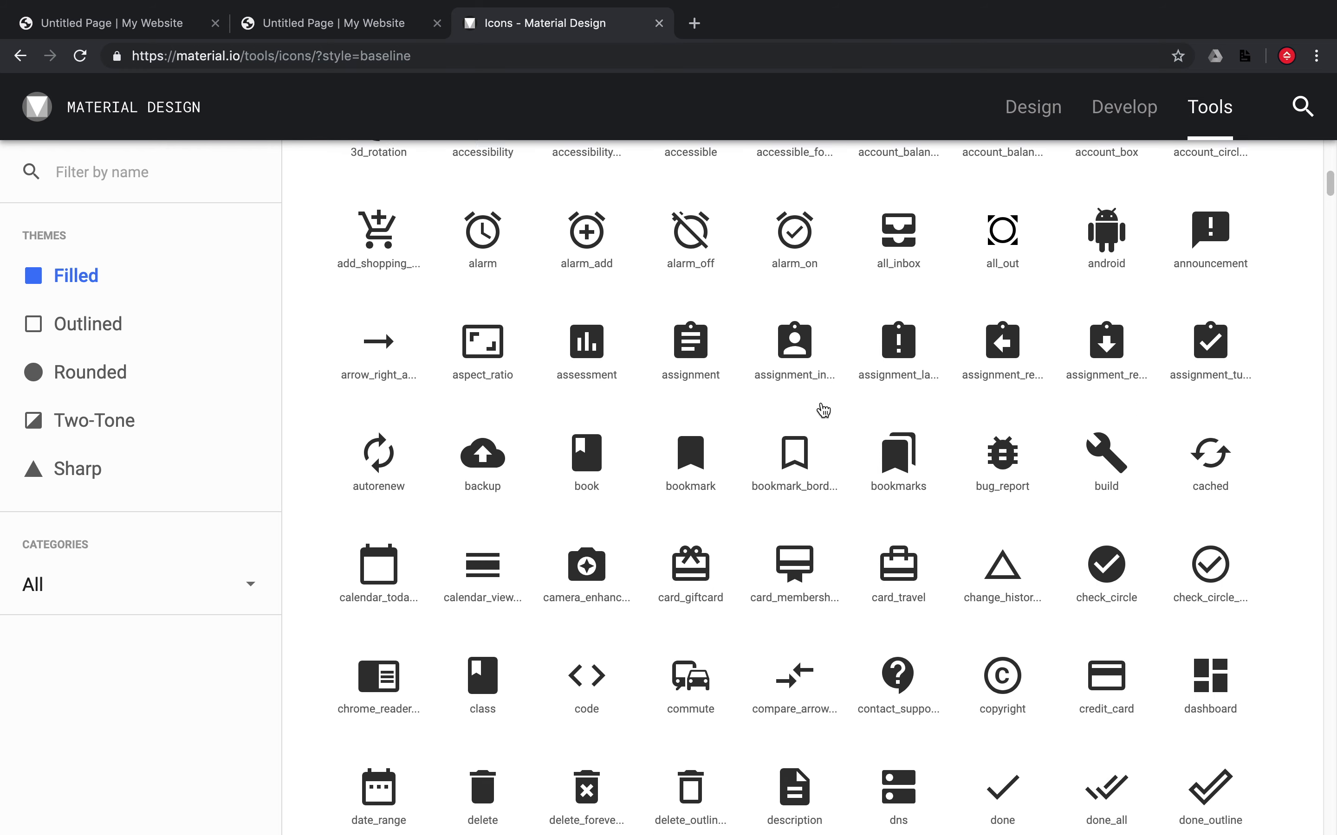
{"action": "scroll", "coordinate": [822, 415], "scroll_direction": "down", "scroll_amount": 20}
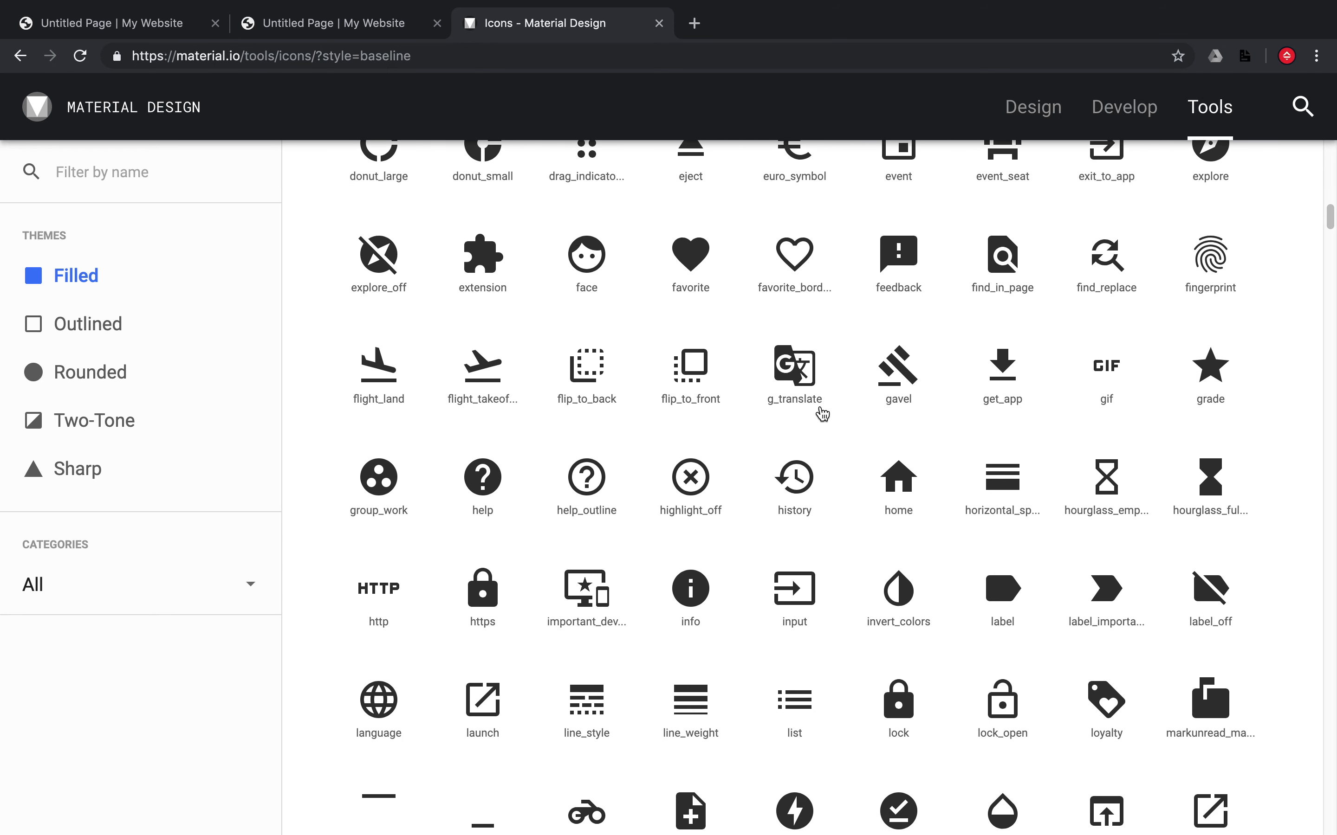
{"action": "scroll", "coordinate": [822, 414], "scroll_direction": "down", "scroll_amount": 15}
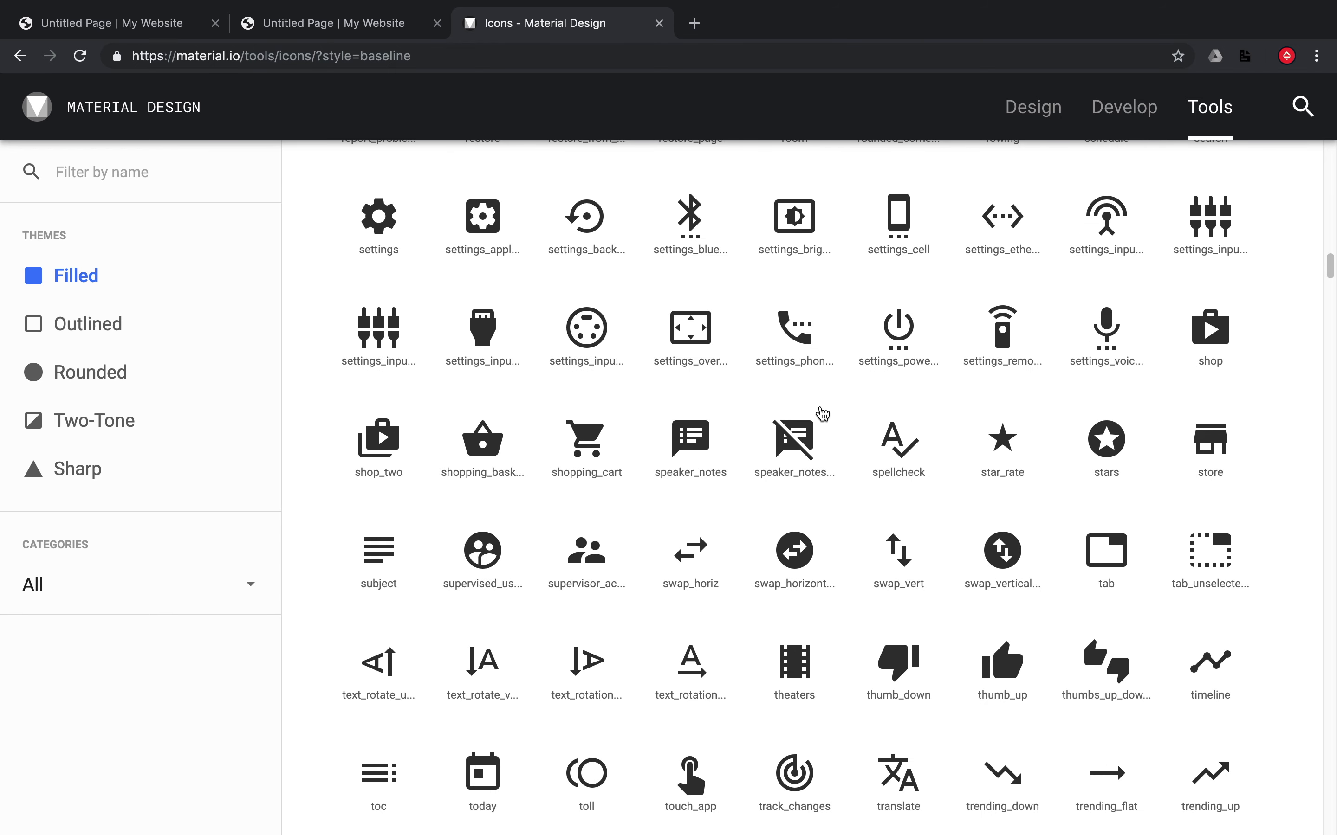
{"action": "scroll", "coordinate": [822, 415], "scroll_direction": "down", "scroll_amount": 15}
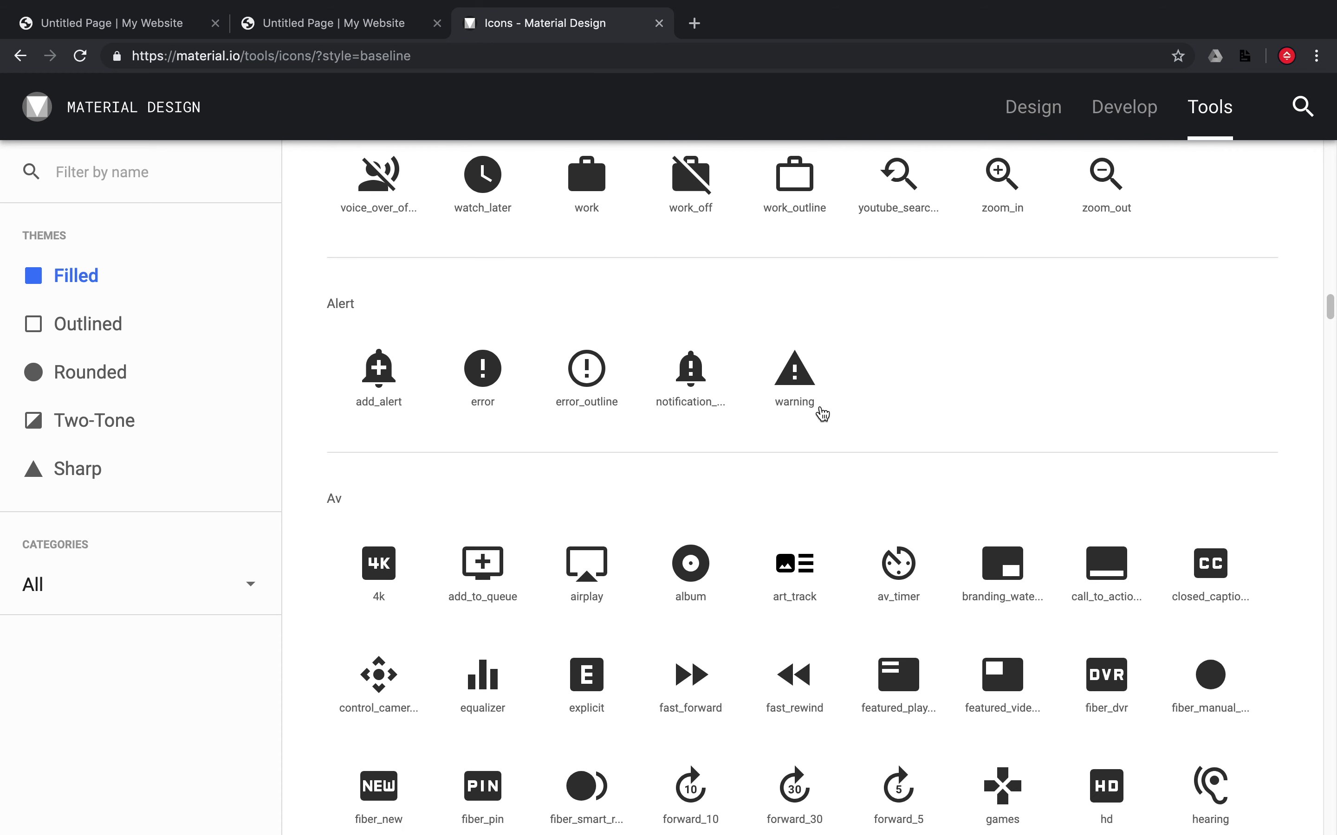
{"action": "scroll", "coordinate": [822, 414], "scroll_direction": "down", "scroll_amount": 12}
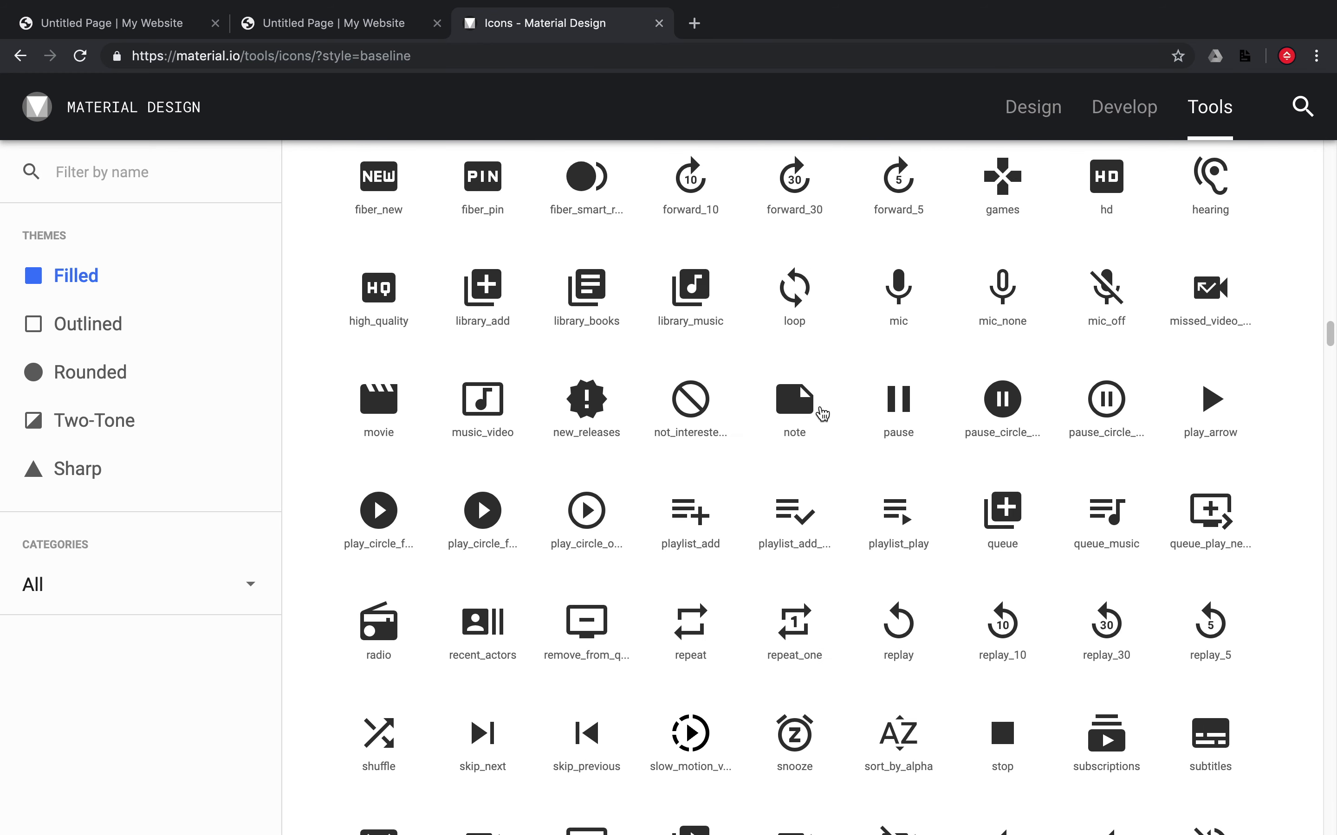
{"action": "scroll", "coordinate": [822, 414], "scroll_direction": "down", "scroll_amount": 13}
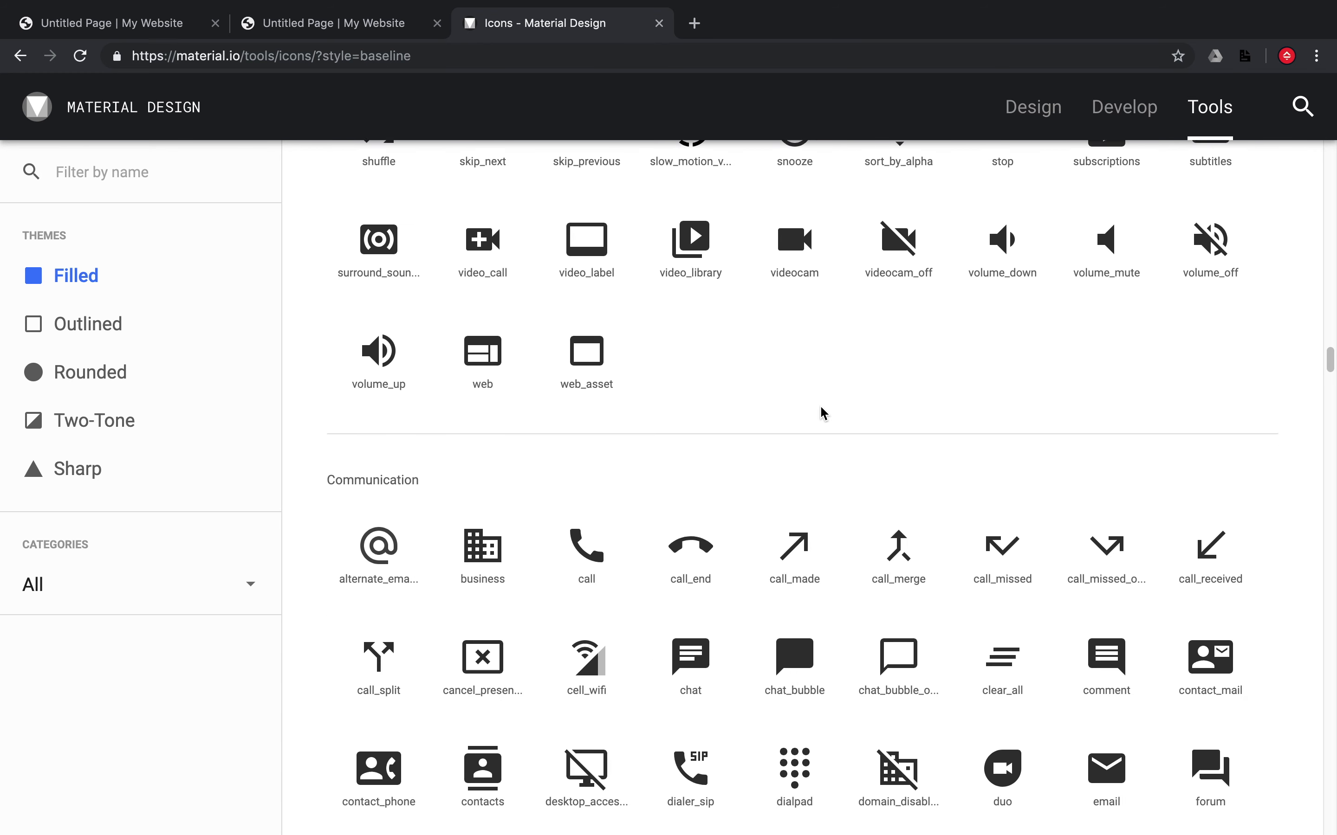
{"action": "scroll", "coordinate": [822, 414], "scroll_direction": "down", "scroll_amount": 16}
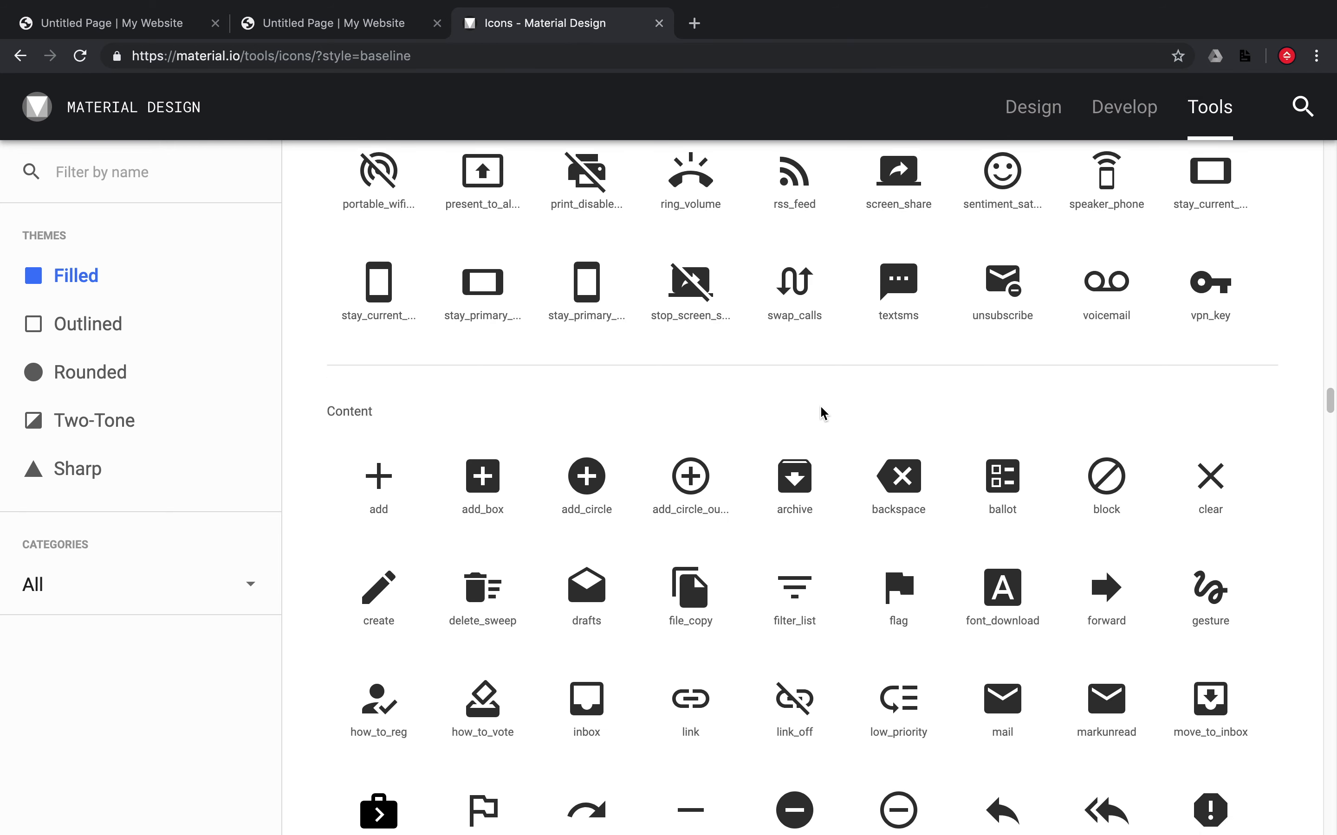
{"action": "scroll", "coordinate": [822, 414], "scroll_direction": "down", "scroll_amount": 15}
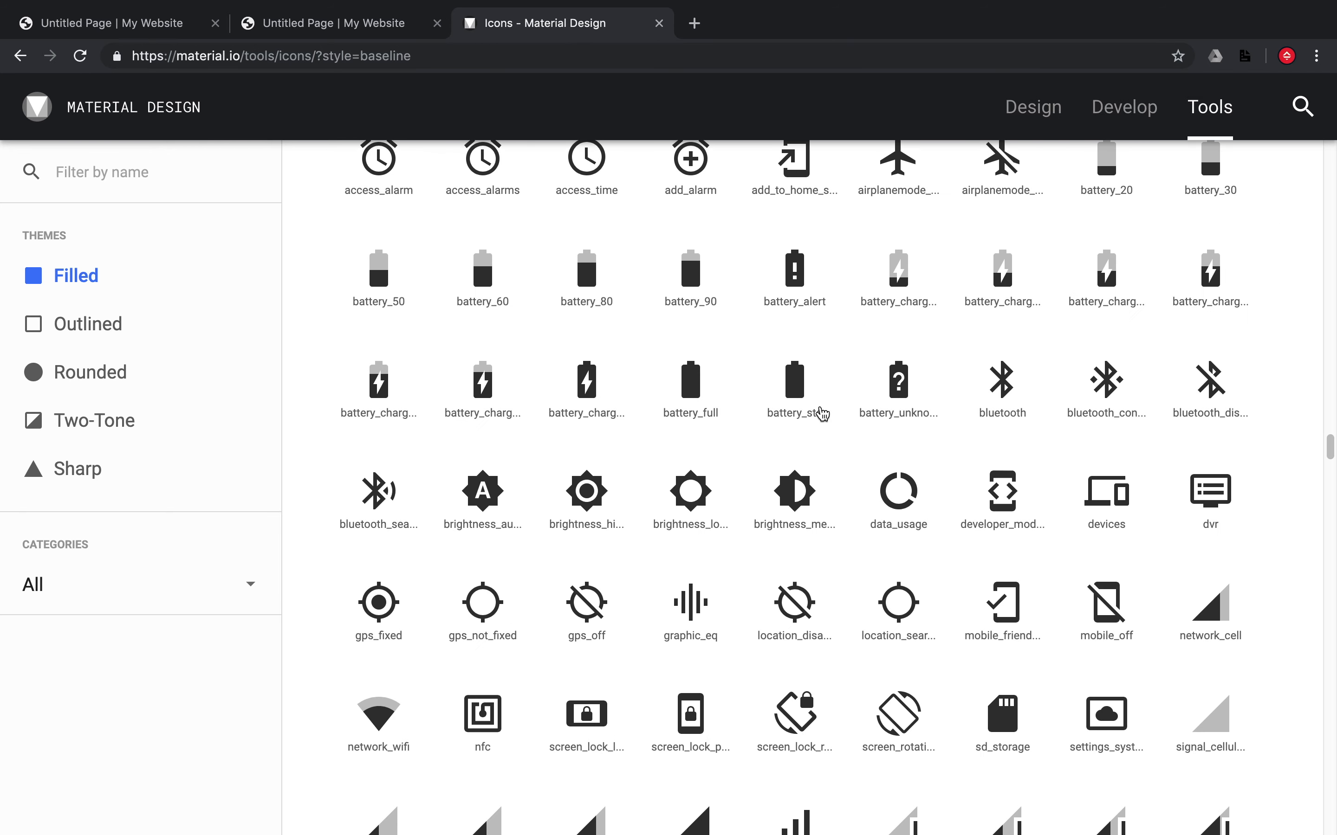
{"action": "scroll", "coordinate": [822, 413], "scroll_direction": "down", "scroll_amount": 2}
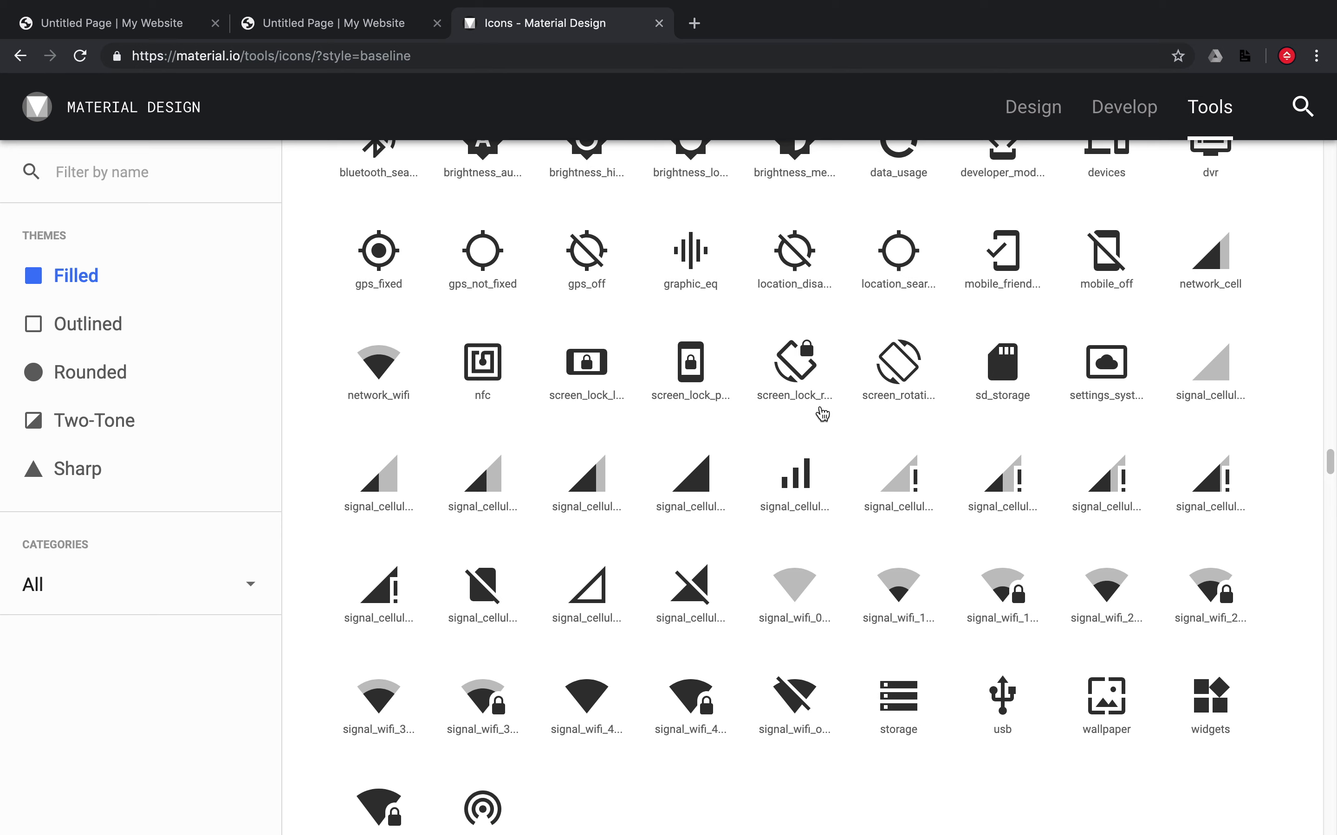
{"action": "scroll", "coordinate": [822, 413], "scroll_direction": "up", "scroll_amount": 8}
{"action": "scroll", "coordinate": [822, 413], "scroll_direction": "up", "scroll_amount": 4}
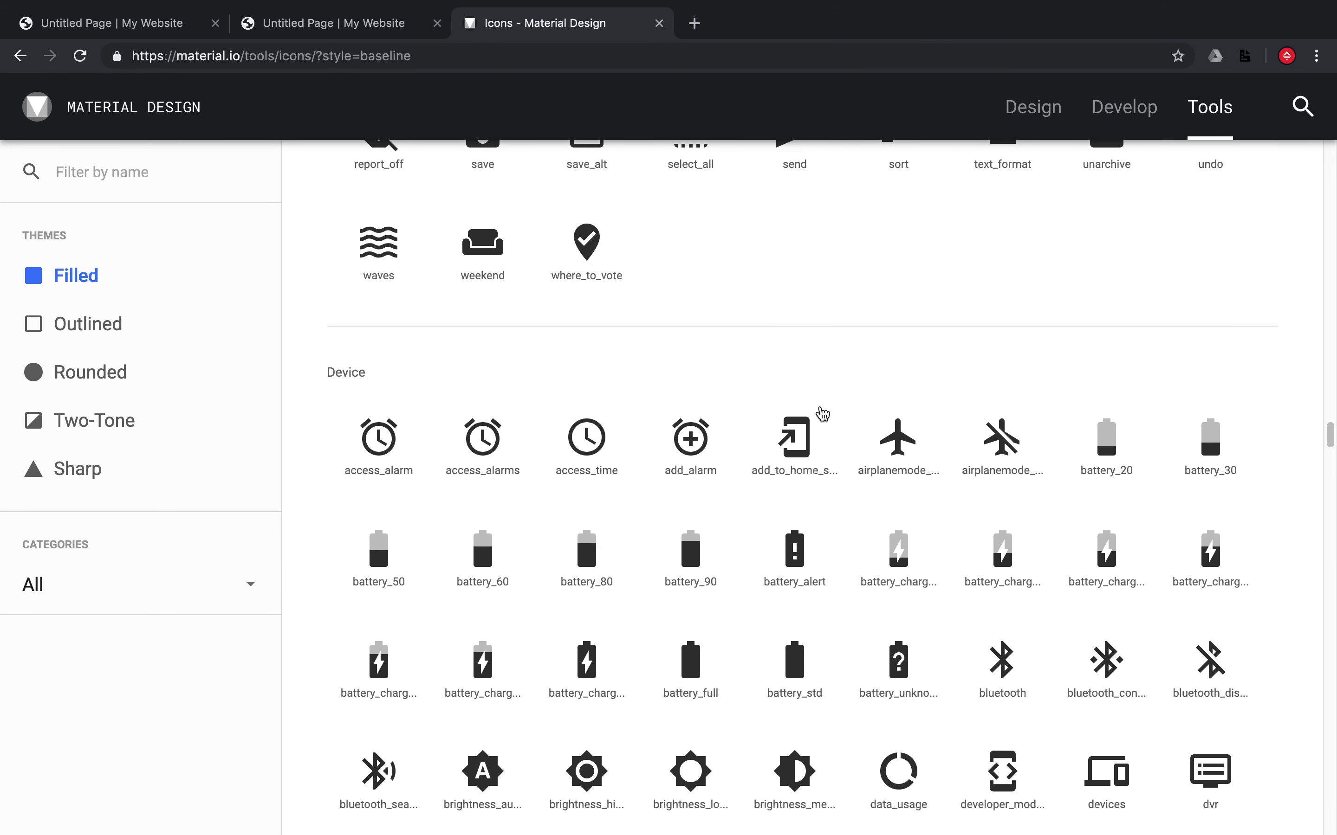
{"action": "scroll", "coordinate": [822, 413], "scroll_direction": "down", "scroll_amount": 9}
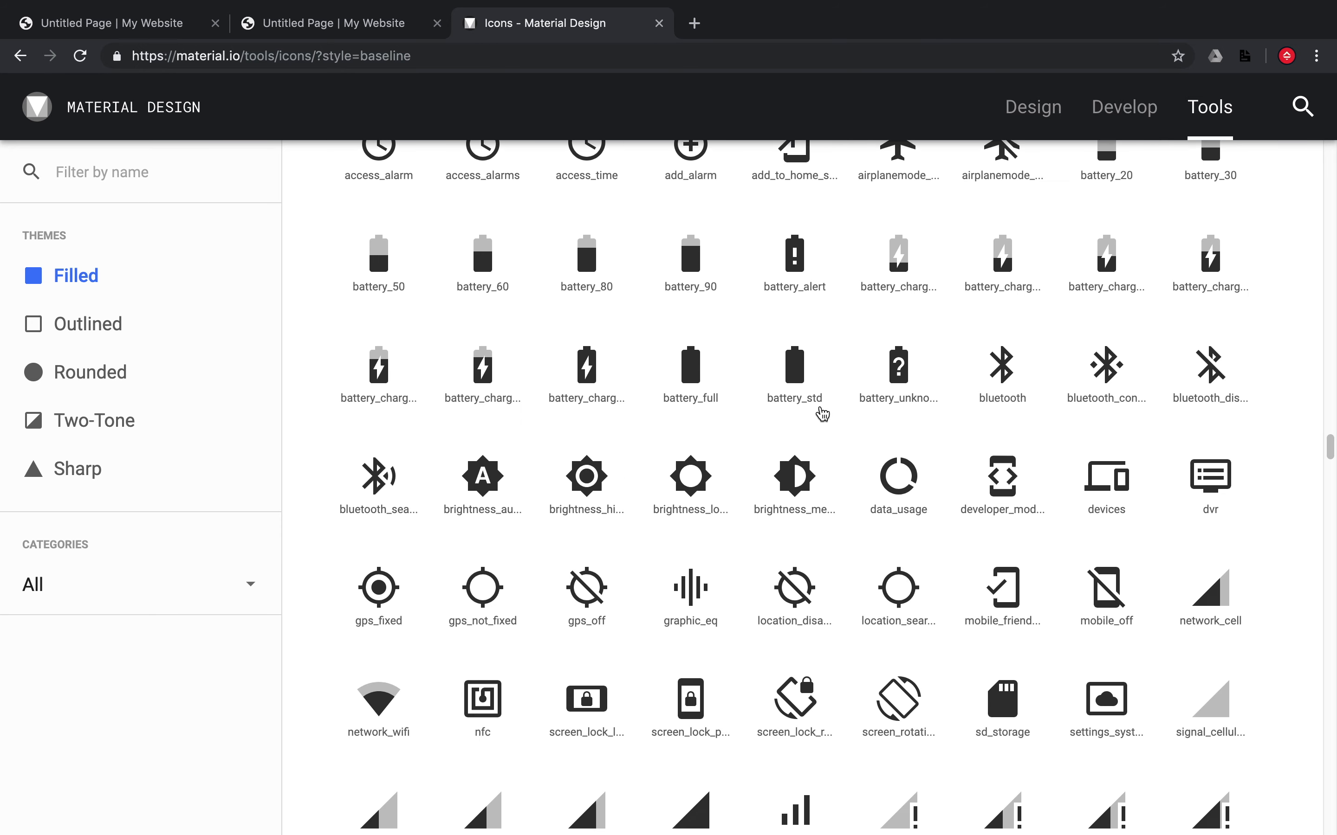
{"action": "scroll", "coordinate": [822, 413], "scroll_direction": "down", "scroll_amount": 15}
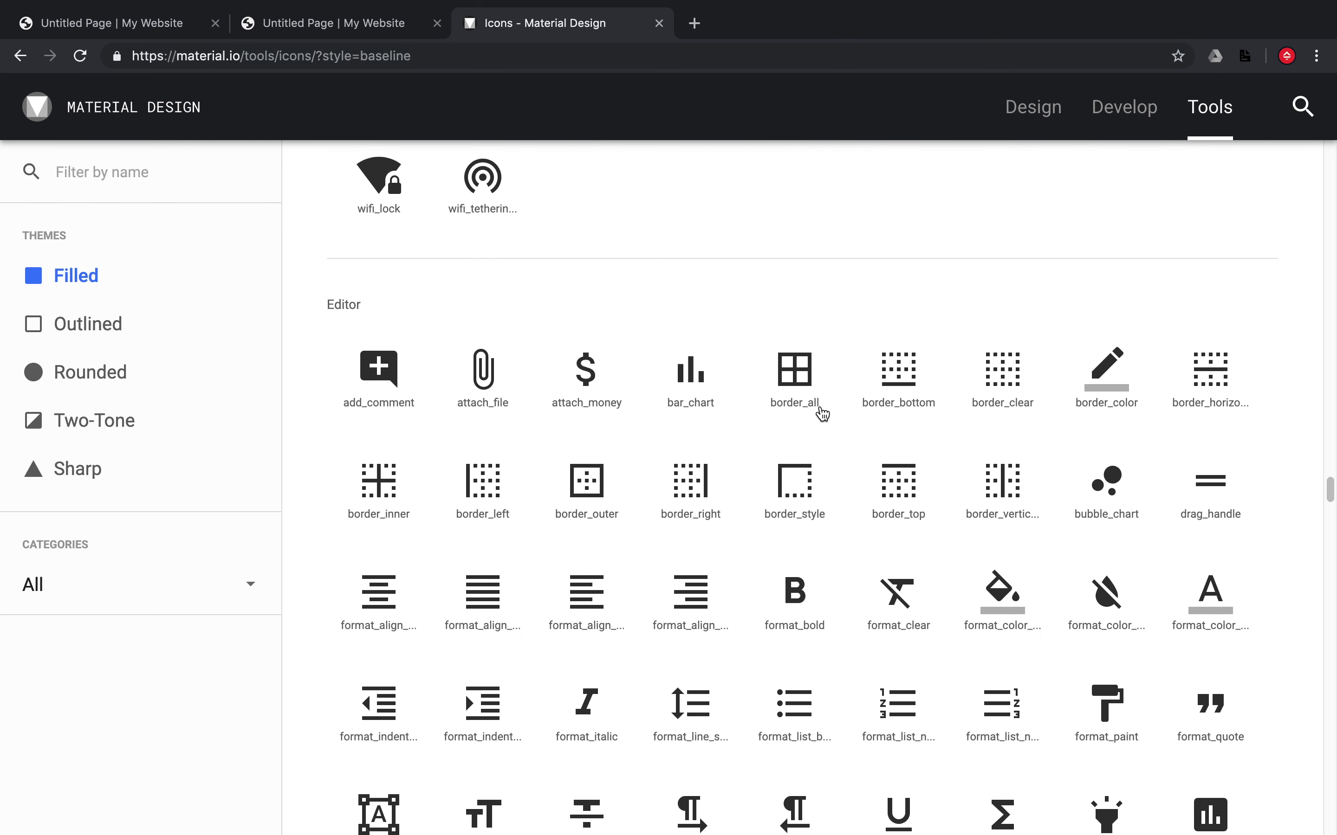
Step: Find the filled brightness_2 icon in the Image category of the Material icons and pick up its name
{"action": "scroll", "coordinate": [822, 413], "scroll_direction": "down", "scroll_amount": 10}
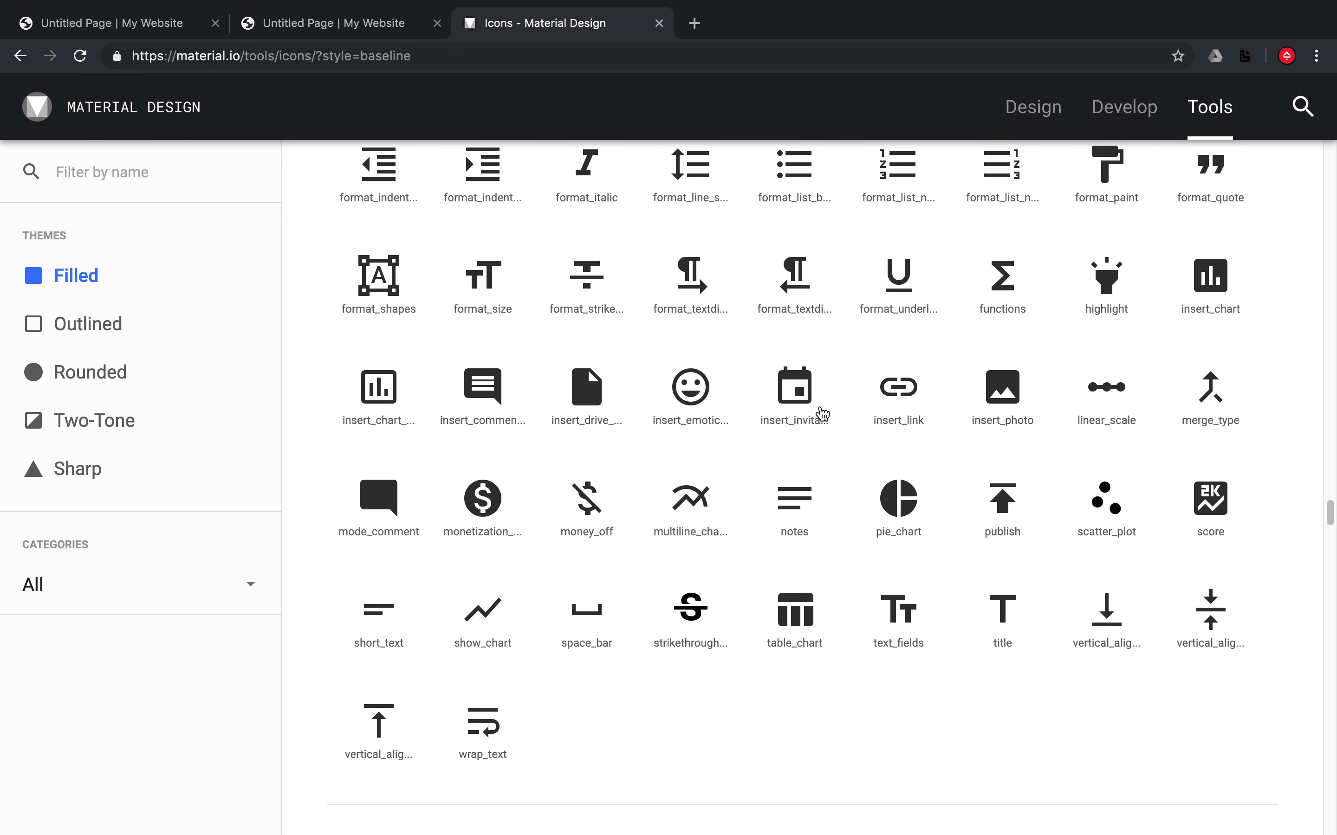
{"action": "scroll", "coordinate": [821, 410], "scroll_direction": "down", "scroll_amount": 11}
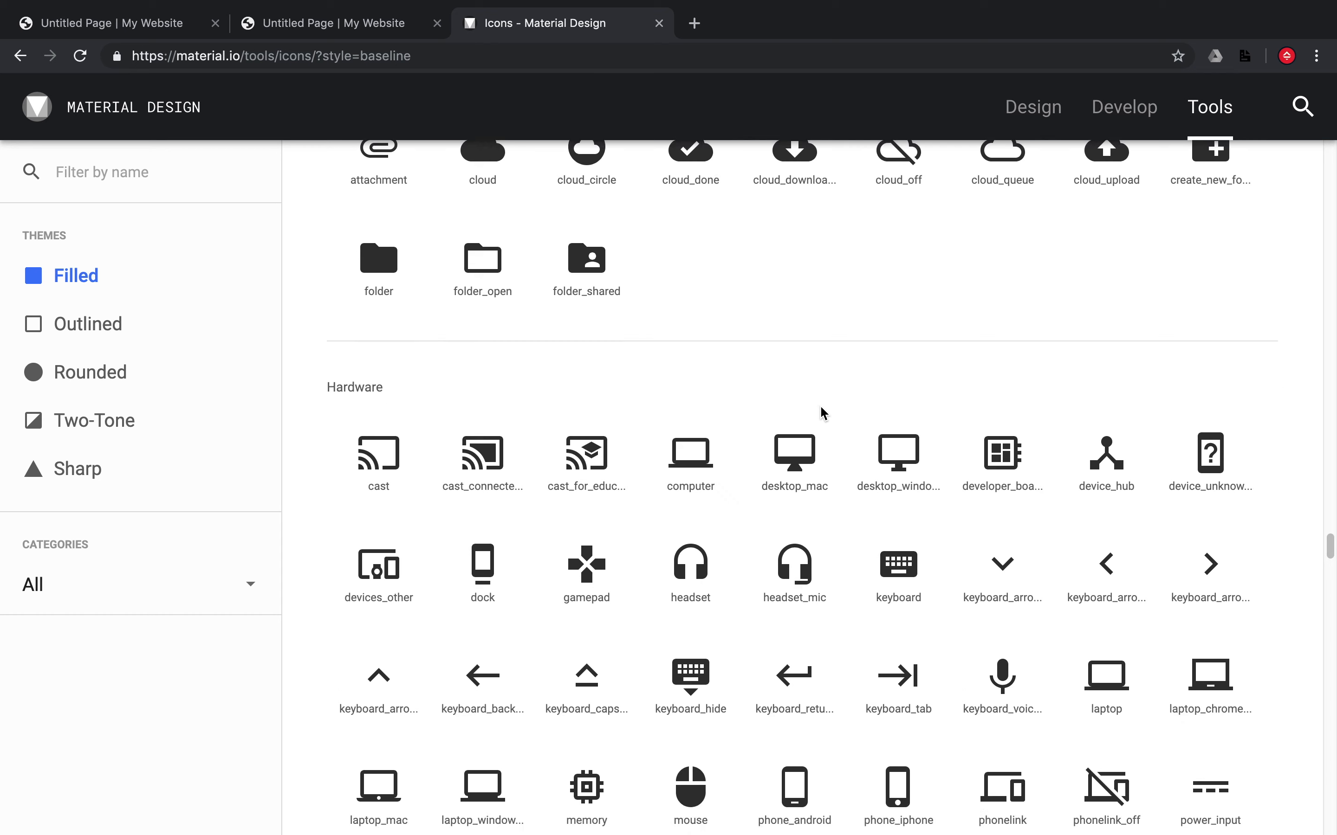
{"action": "scroll", "coordinate": [822, 413], "scroll_direction": "down", "scroll_amount": 10}
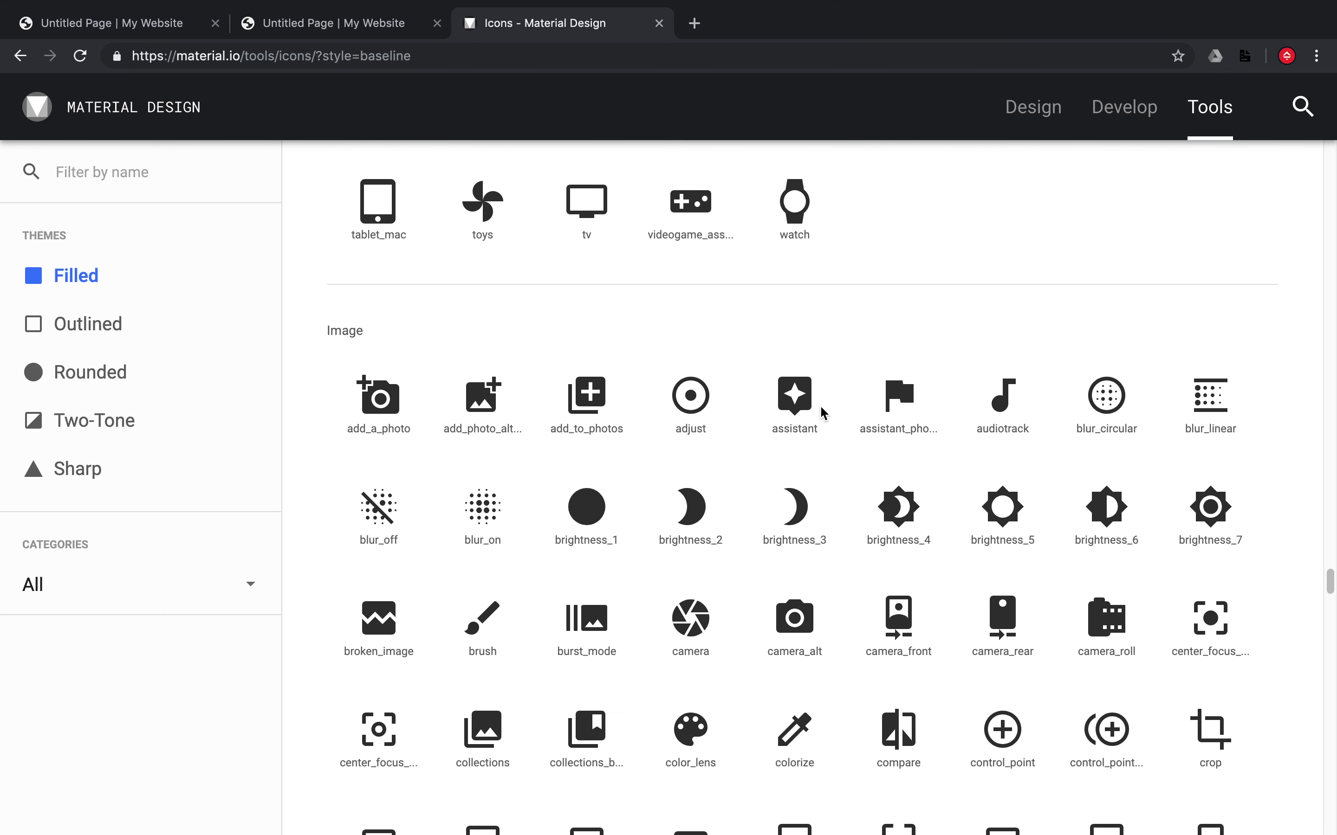
{"action": "scroll", "coordinate": [822, 413], "scroll_direction": "down", "scroll_amount": 1}
{"action": "scroll", "coordinate": [817, 414], "scroll_direction": "down", "scroll_amount": 1}
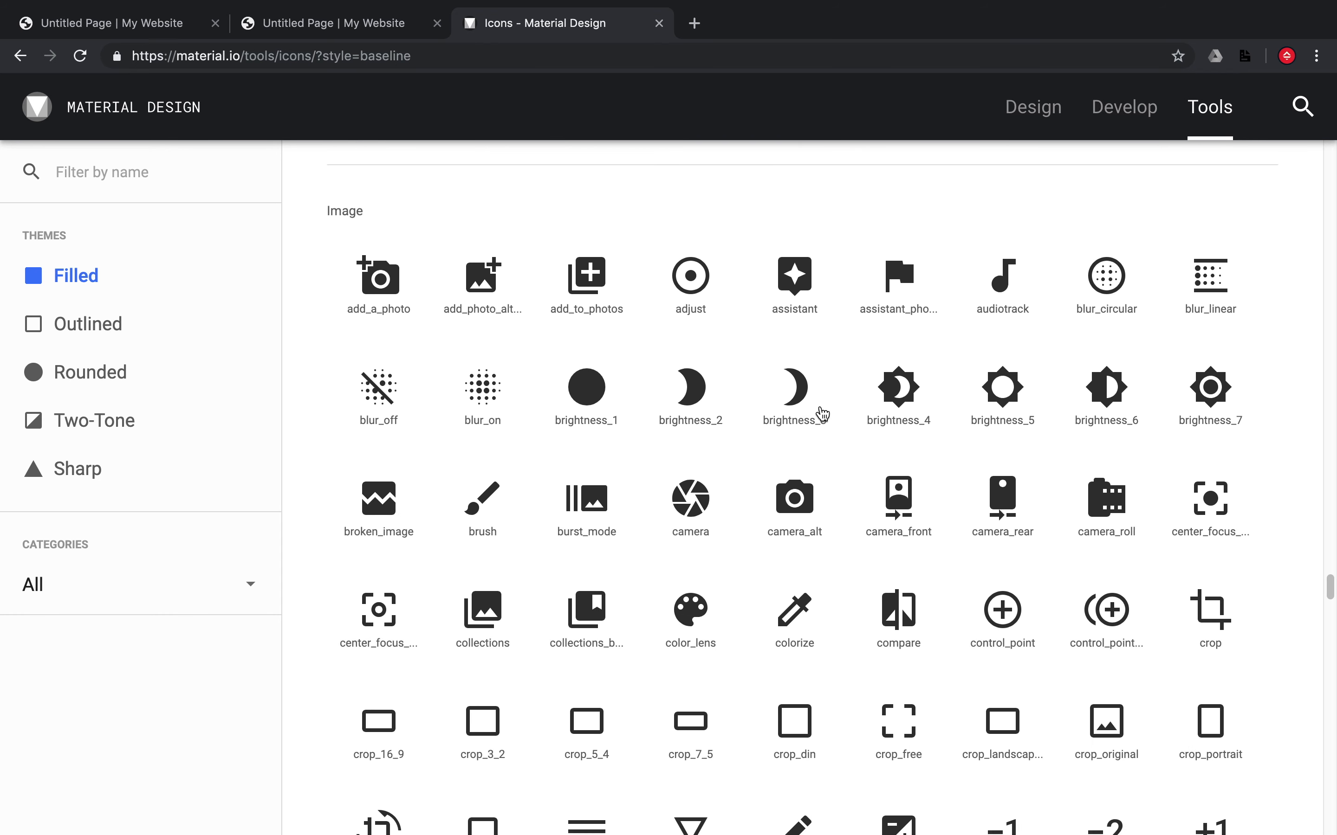
{"action": "scroll", "coordinate": [816, 414], "scroll_direction": "down", "scroll_amount": 1}
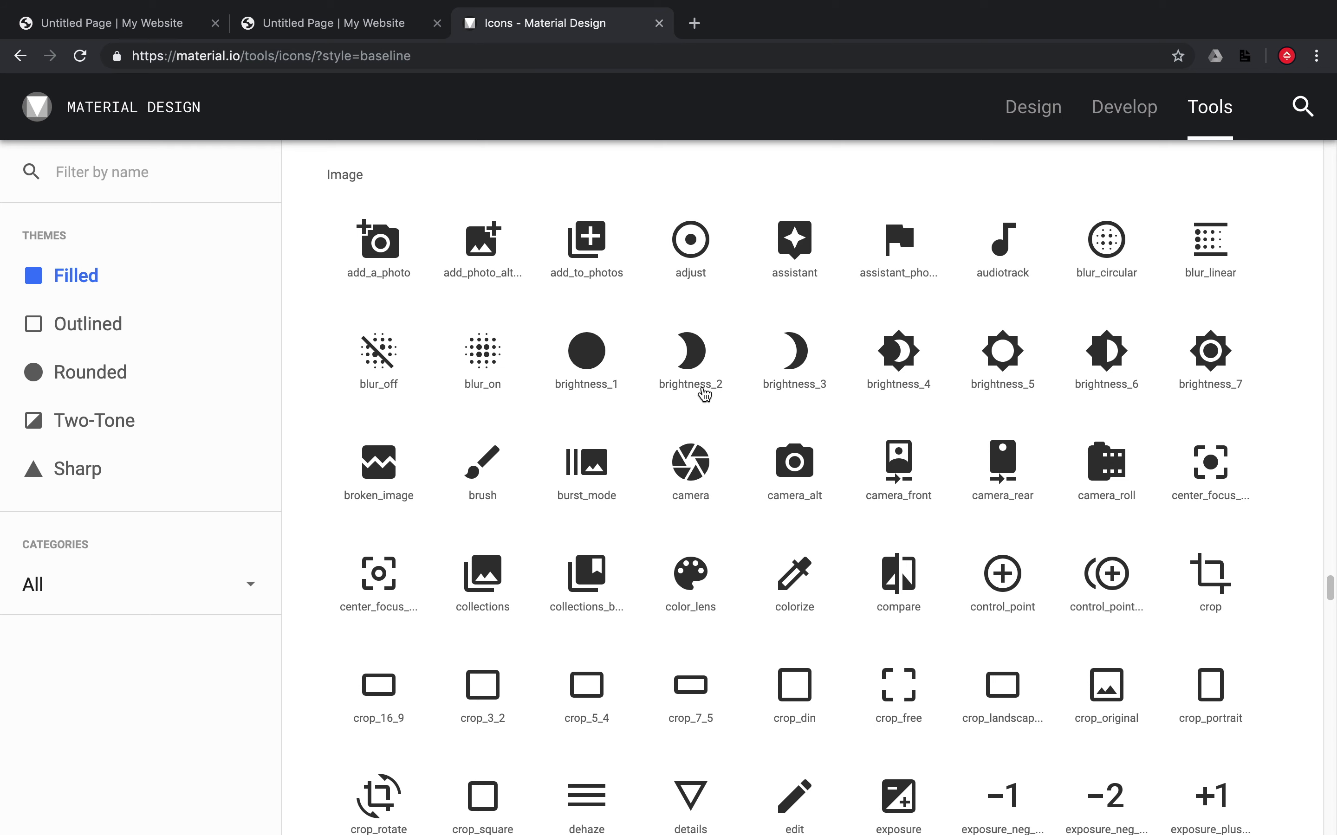
{"action": "left_click", "coordinate": [698, 398]}
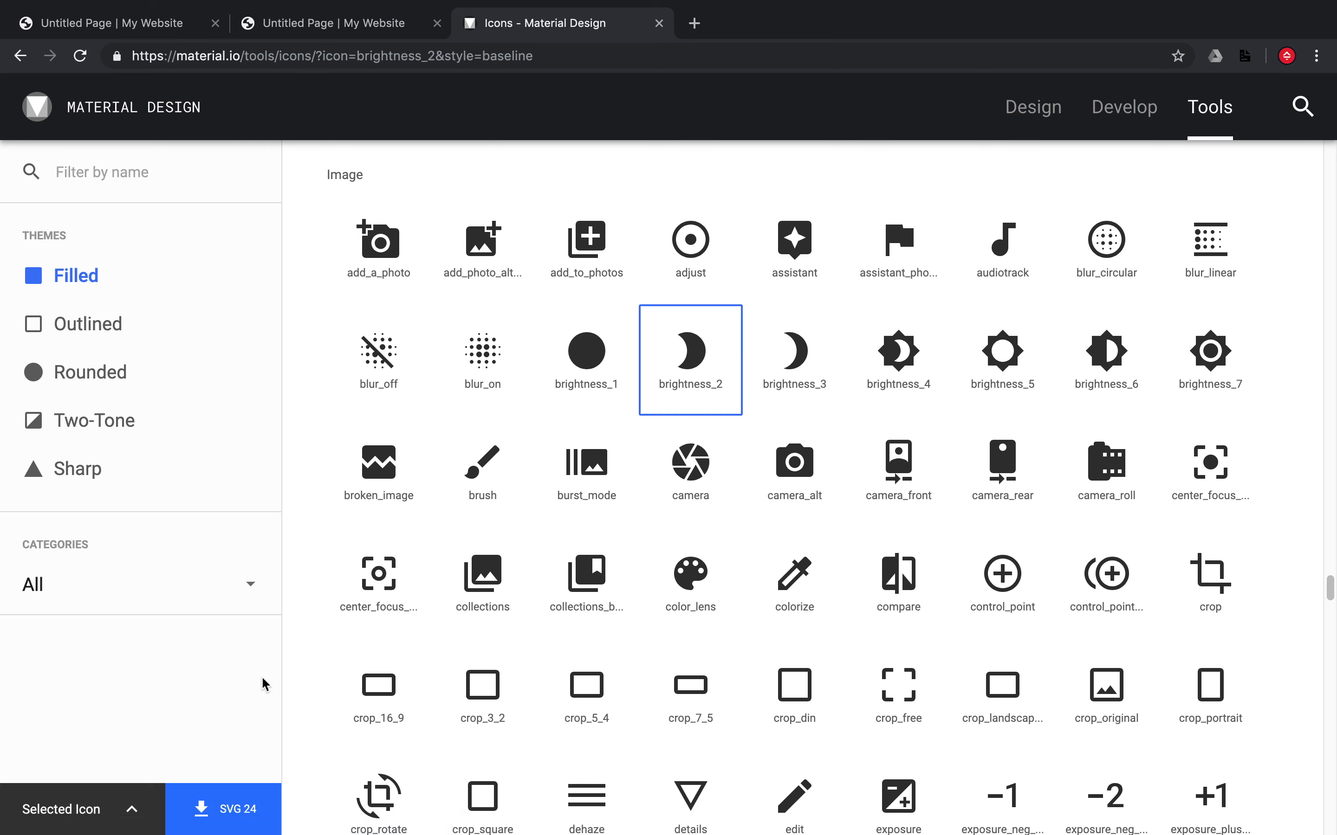
{"action": "right_click", "coordinate": [697, 381]}
{"action": "left_click", "coordinate": [704, 388]}
{"action": "left_click", "coordinate": [694, 394]}
Step: Switch to RapidWeaver and set the Button stack's icon code to brightness_2
{"action": "key", "text": "ctrl+Left"}
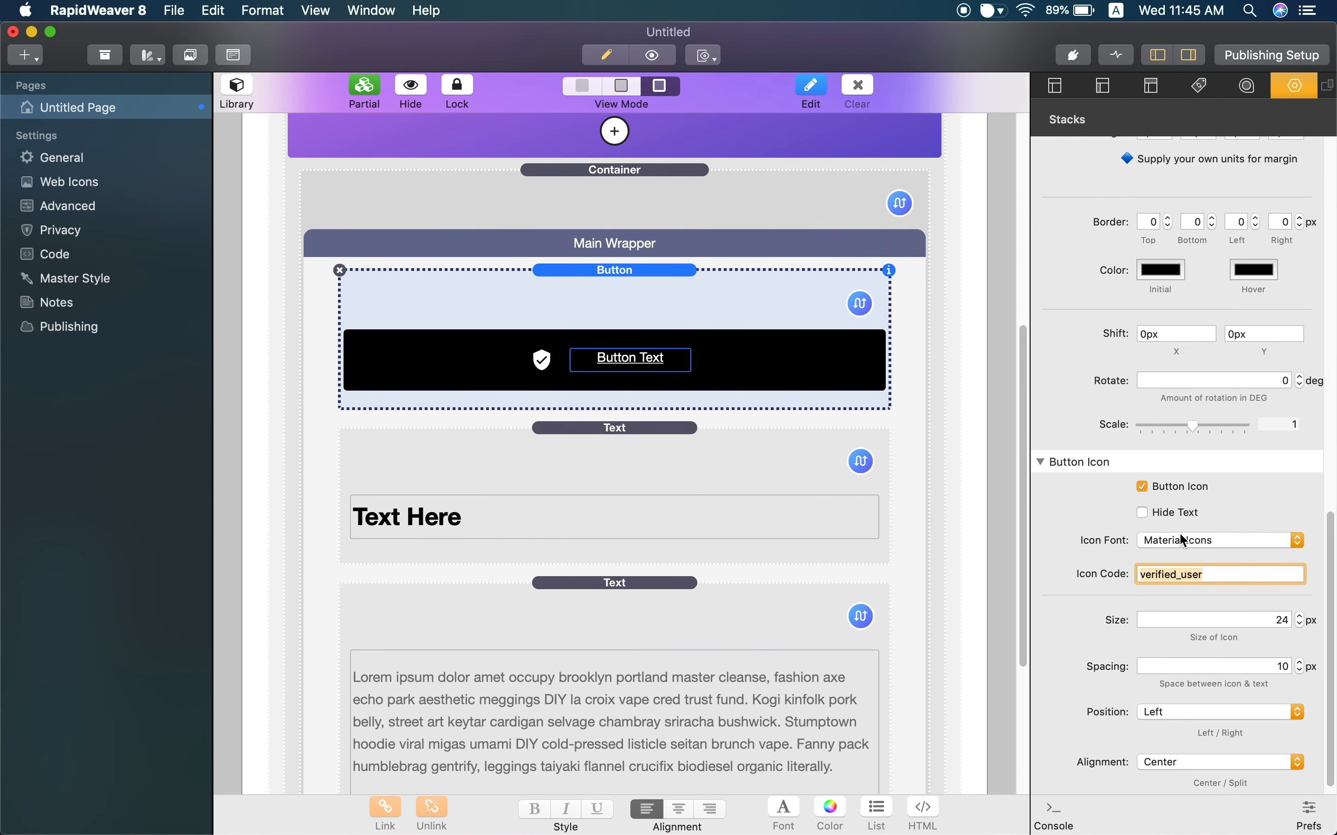
{"action": "type", "text": "brightness_2"}
{"action": "key", "text": "Return"}
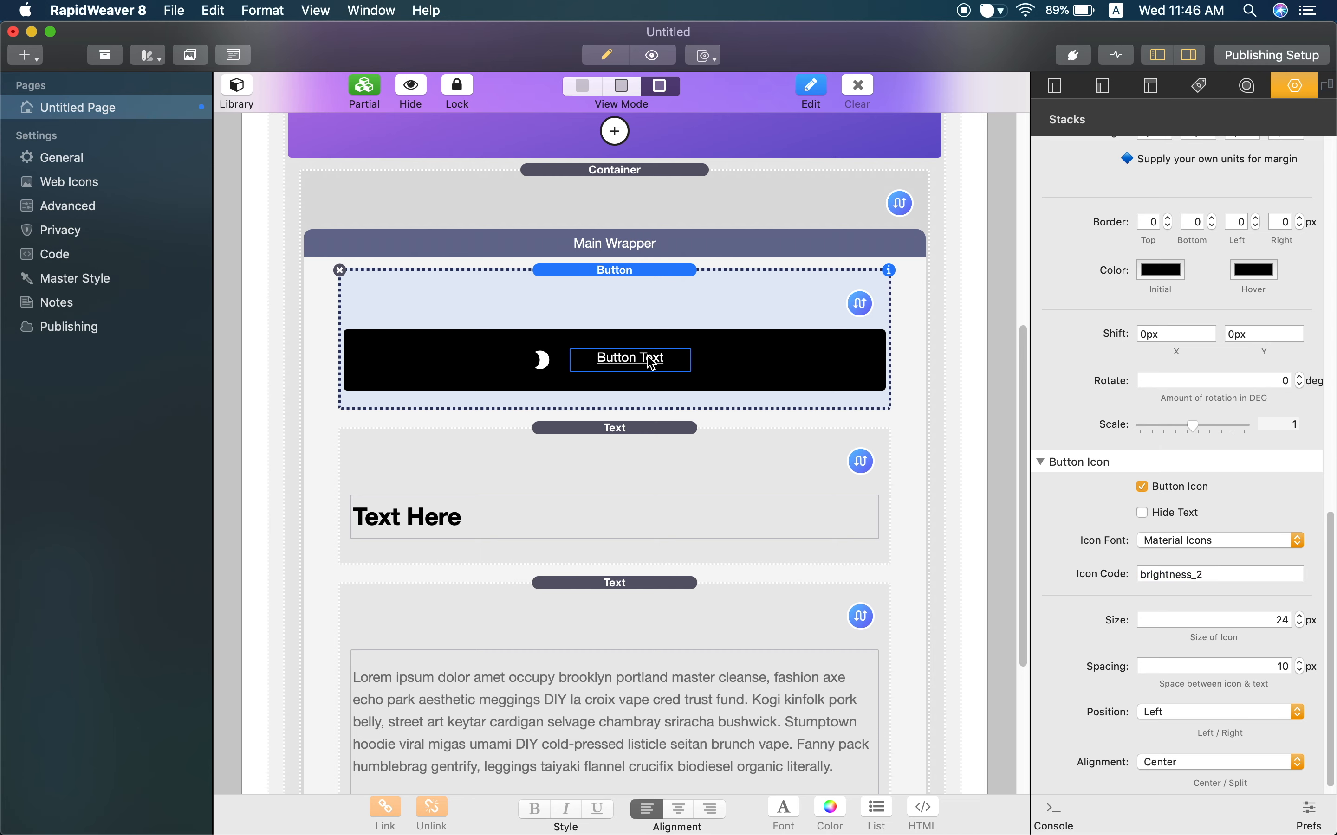
Step: Change the button's label to Dark Mode
{"action": "double_click", "coordinate": [655, 367]}
{"action": "left_click_drag", "start_coordinate": [647, 367], "coordinate": [542, 365]}
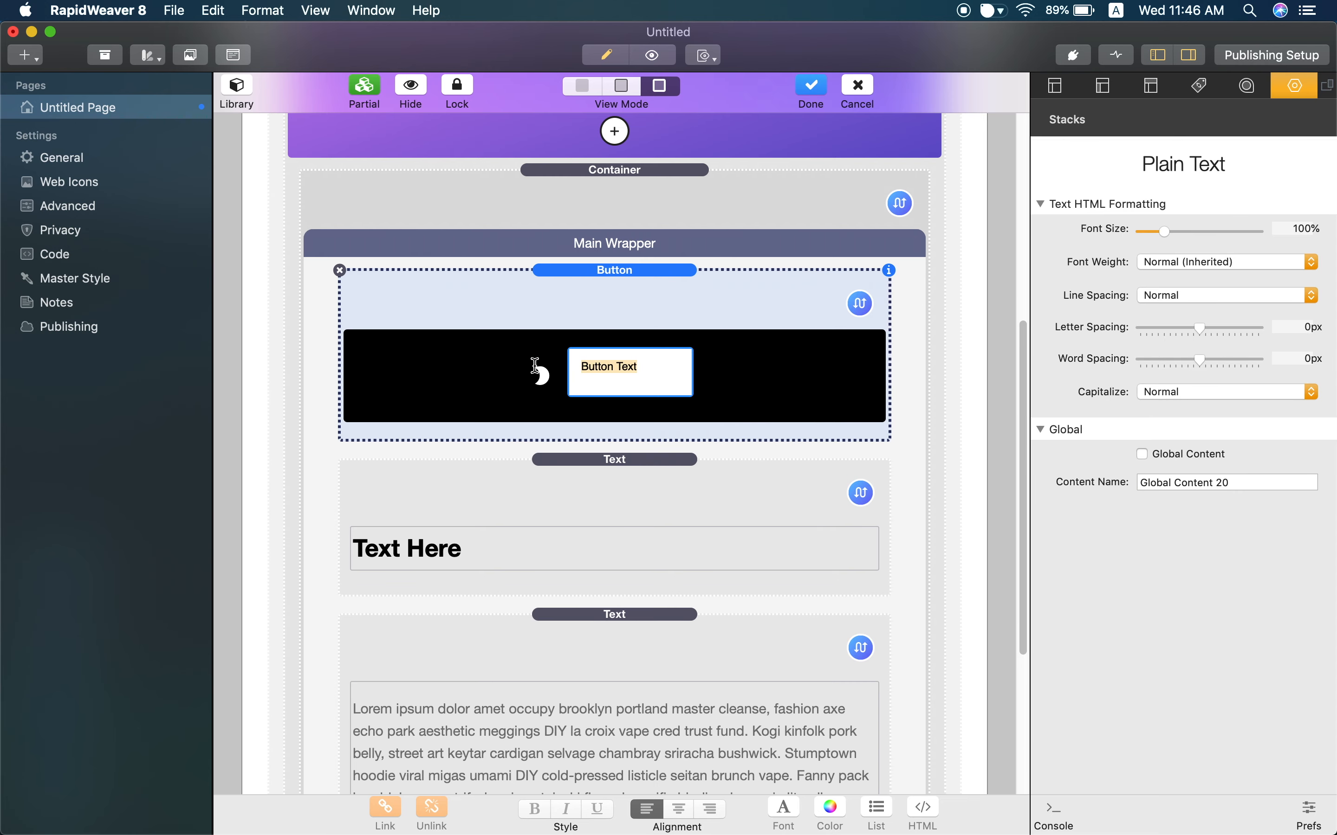
{"action": "type", "text": "Dark Mode"}
{"action": "left_click", "coordinate": [801, 367]}
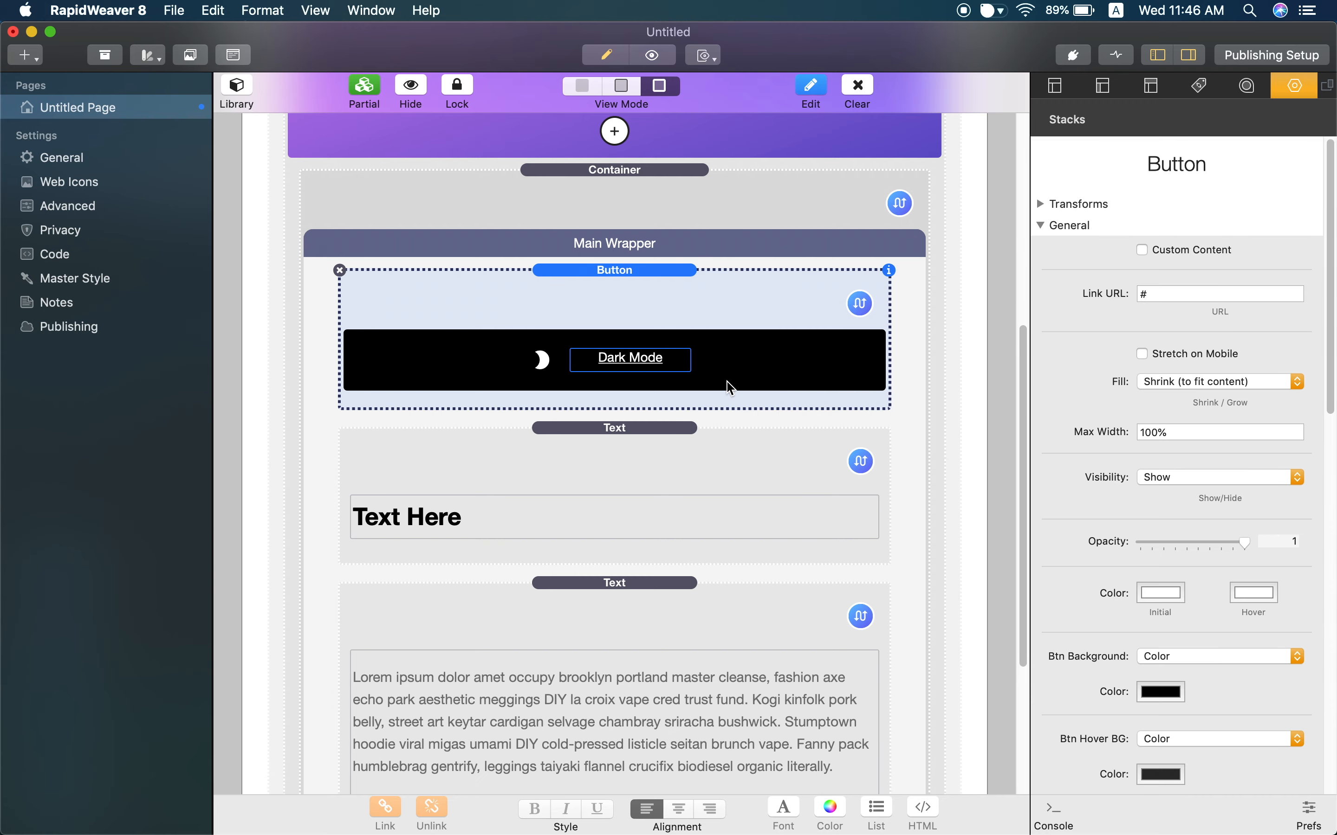
Step: Switch to the browser and reload the second Untitled Page preview to check the button
{"action": "key", "text": "super+Tab"}
{"action": "left_click", "coordinate": [351, 27]}
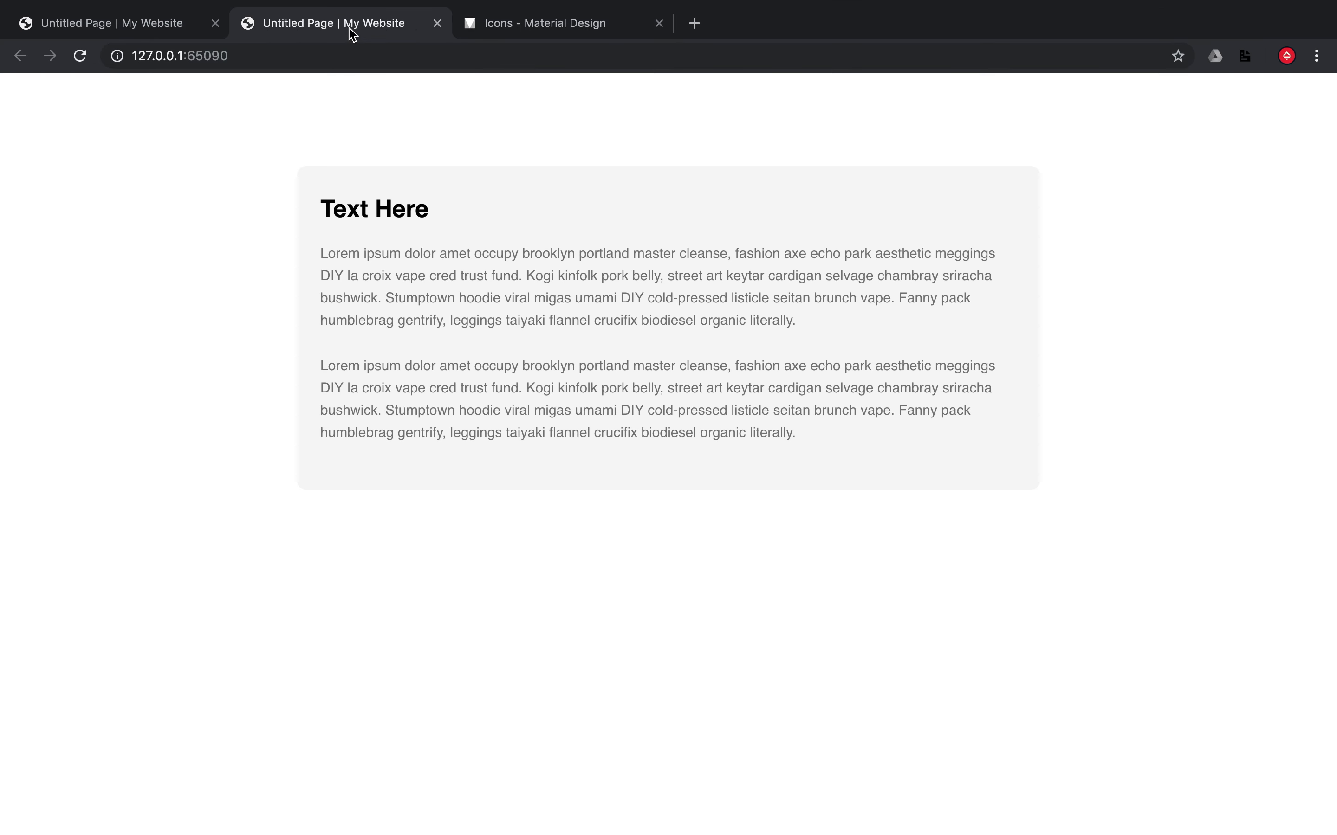
{"action": "key", "text": "super+r"}
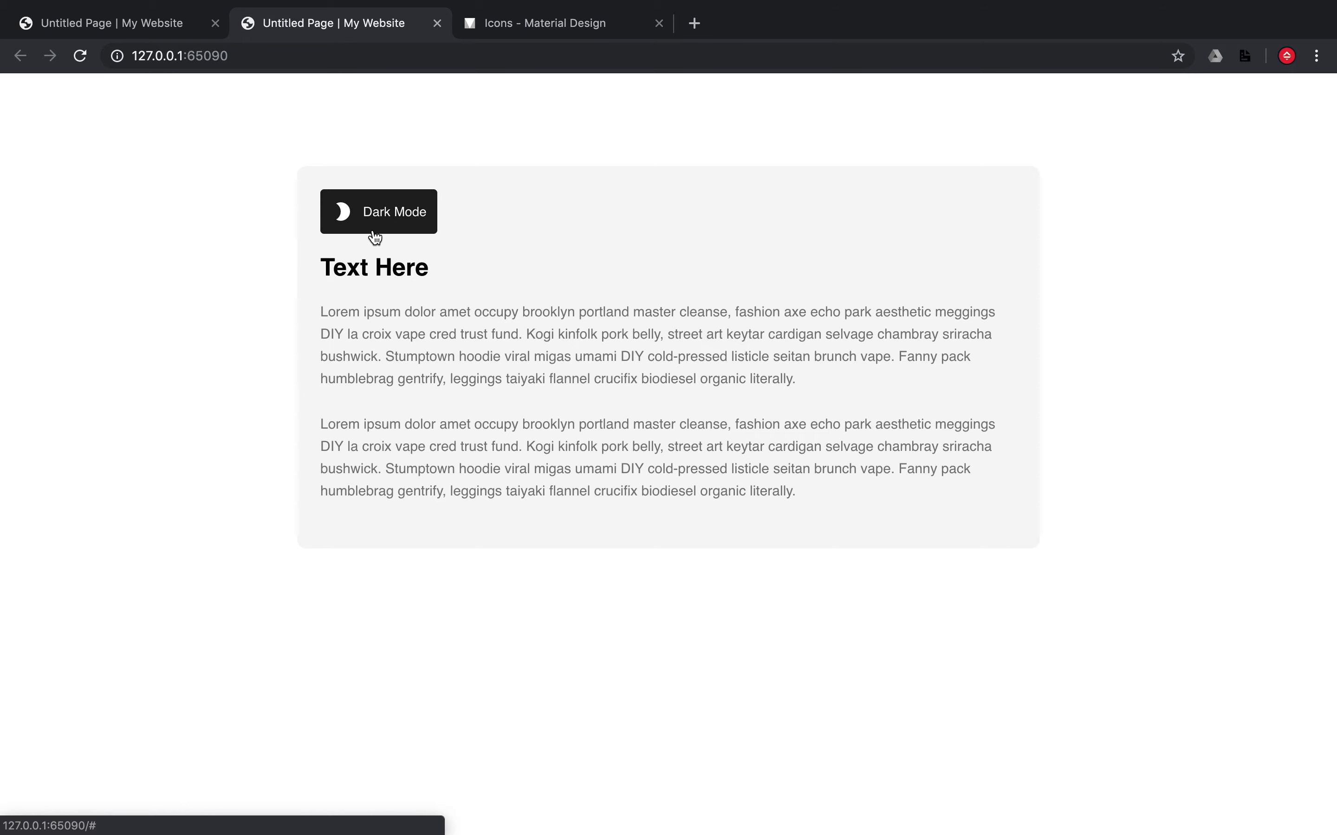
Step: Back in RapidWeaver, set the button icon's position to Right and its spacing to 7 px
{"action": "key", "text": "super+Tab"}
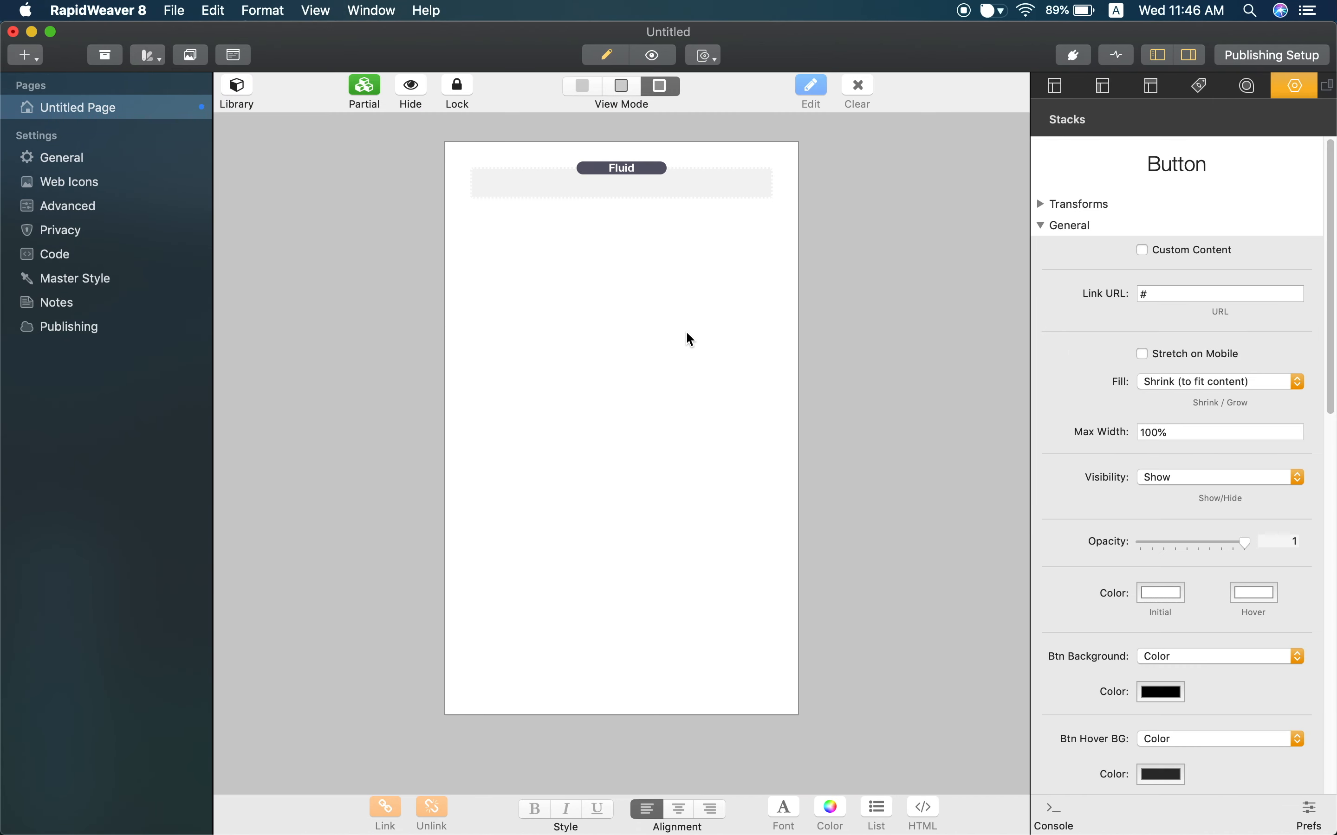
{"action": "scroll", "coordinate": [714, 348], "scroll_direction": "down", "scroll_amount": 10}
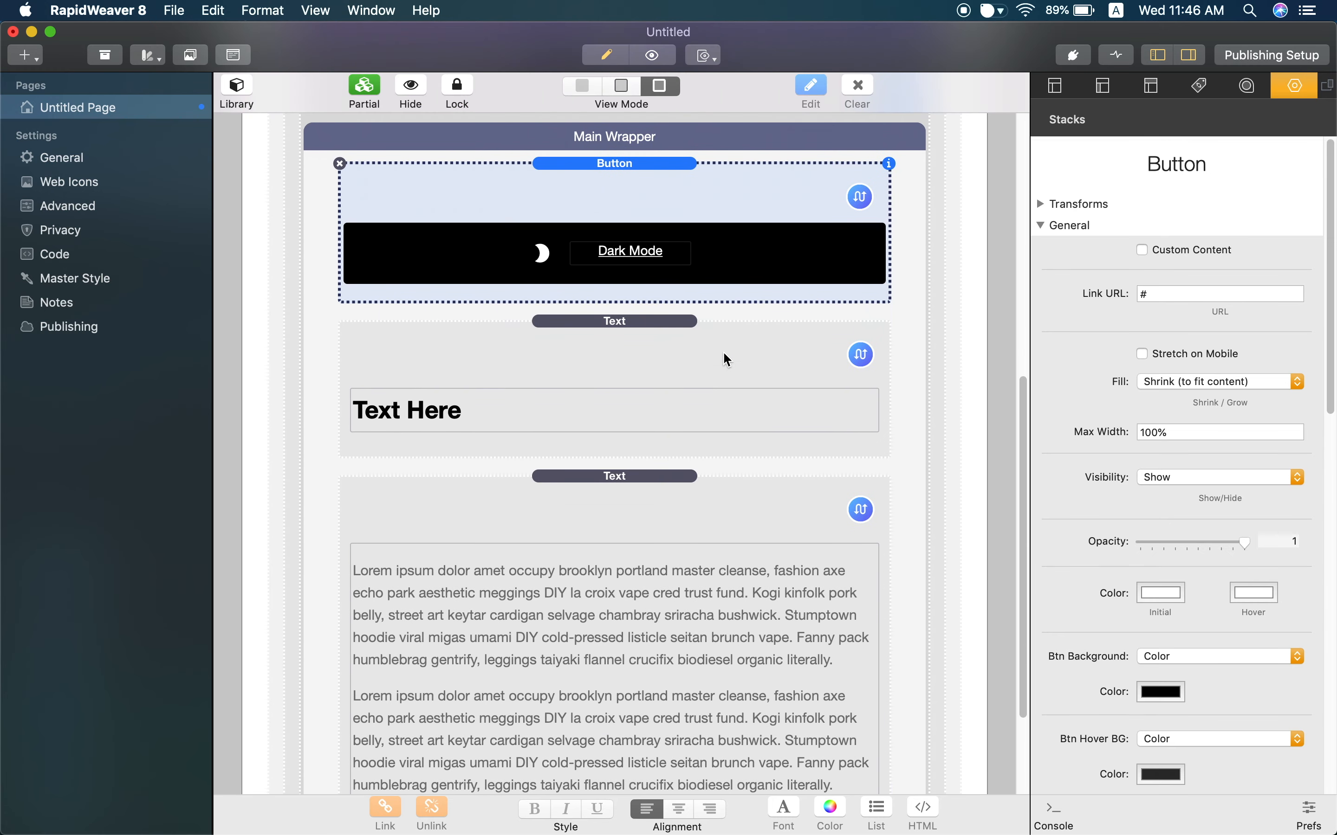
{"action": "scroll", "coordinate": [1249, 550], "scroll_direction": "down", "scroll_amount": 15}
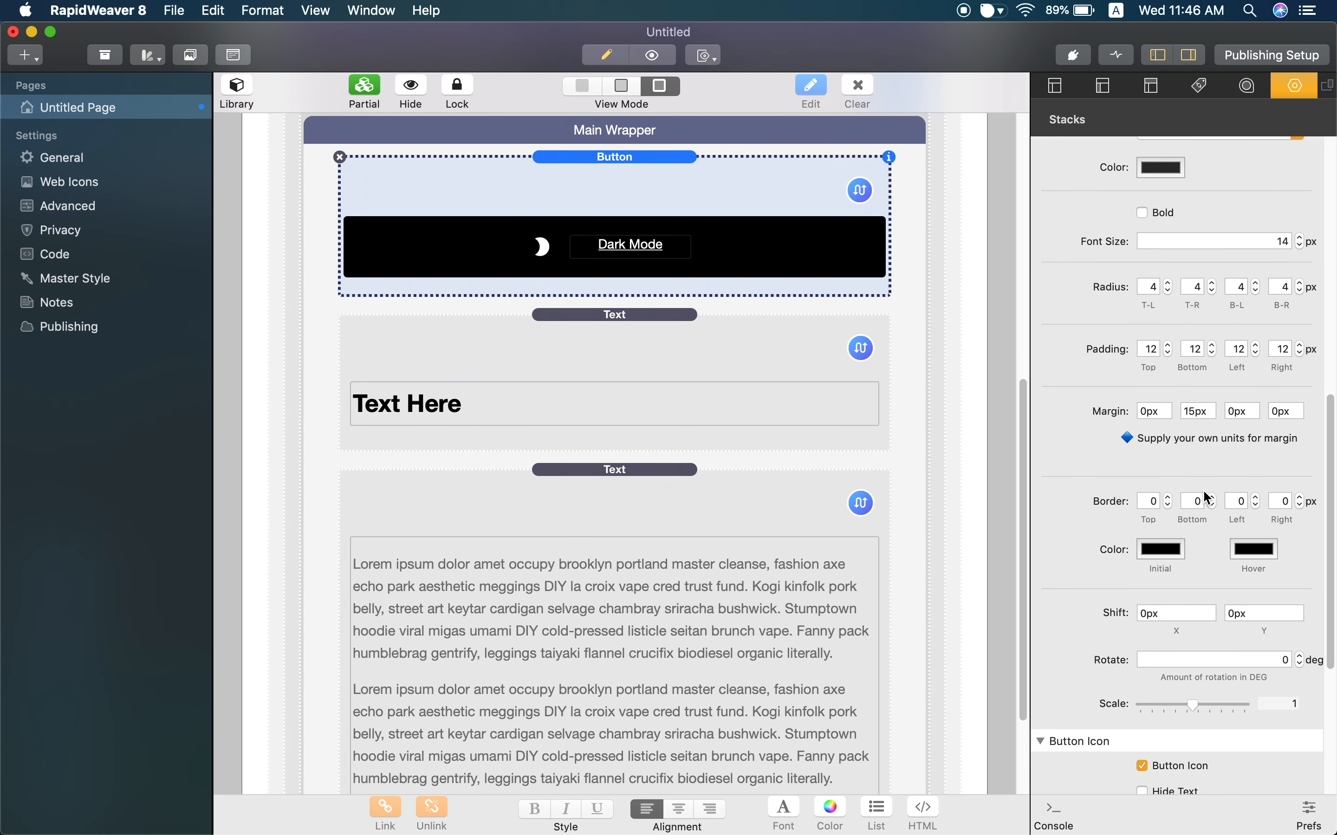
{"action": "scroll", "coordinate": [1218, 524], "scroll_direction": "down", "scroll_amount": 4}
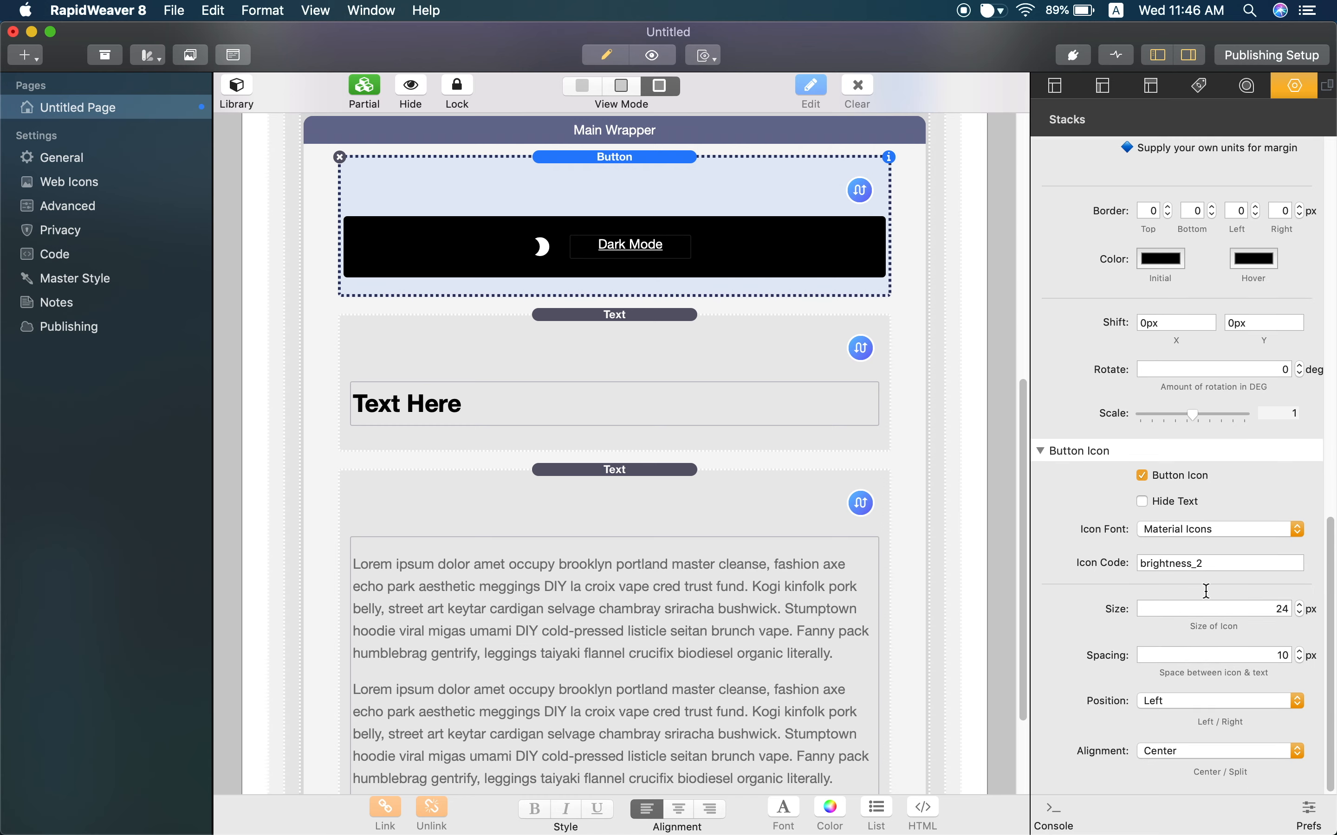
{"action": "left_click", "coordinate": [1196, 703]}
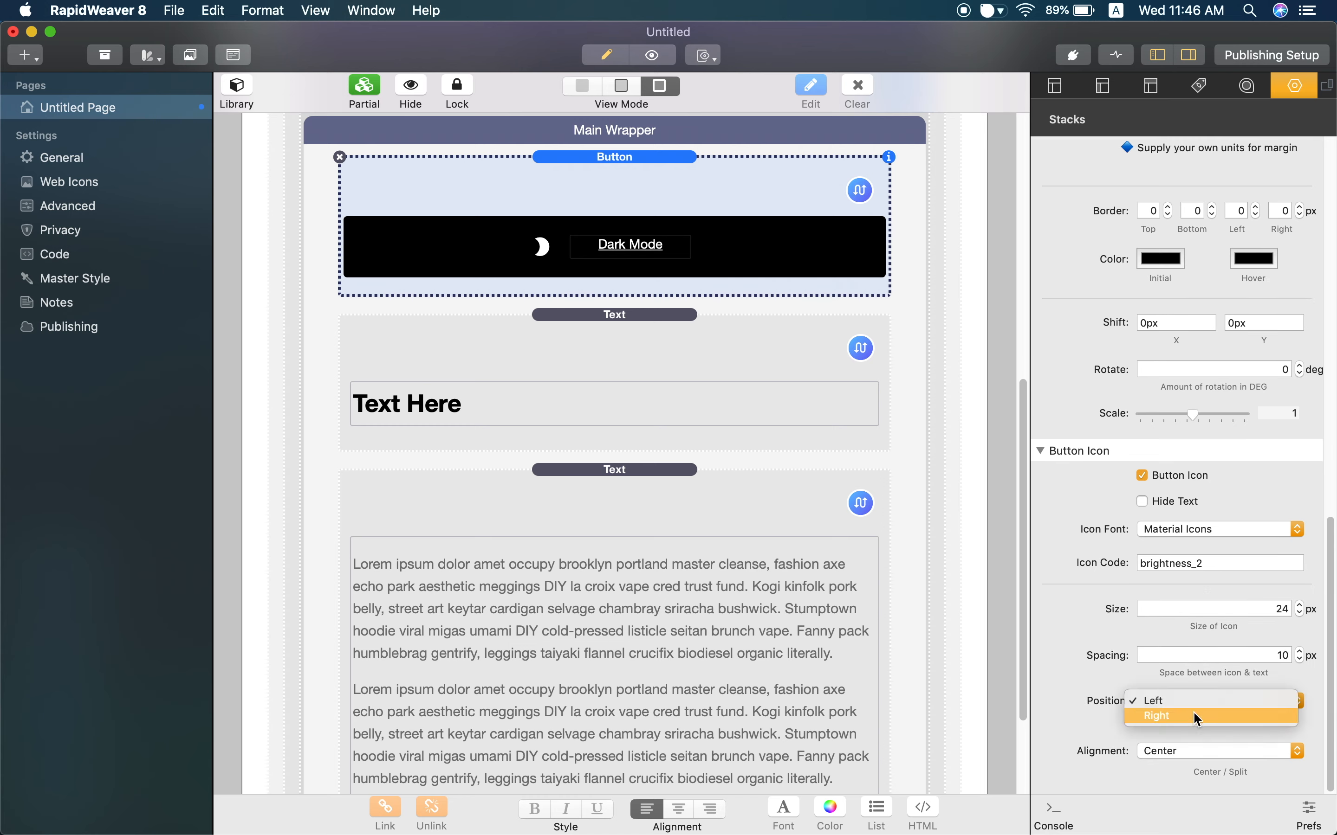
{"action": "left_click", "coordinate": [1196, 715]}
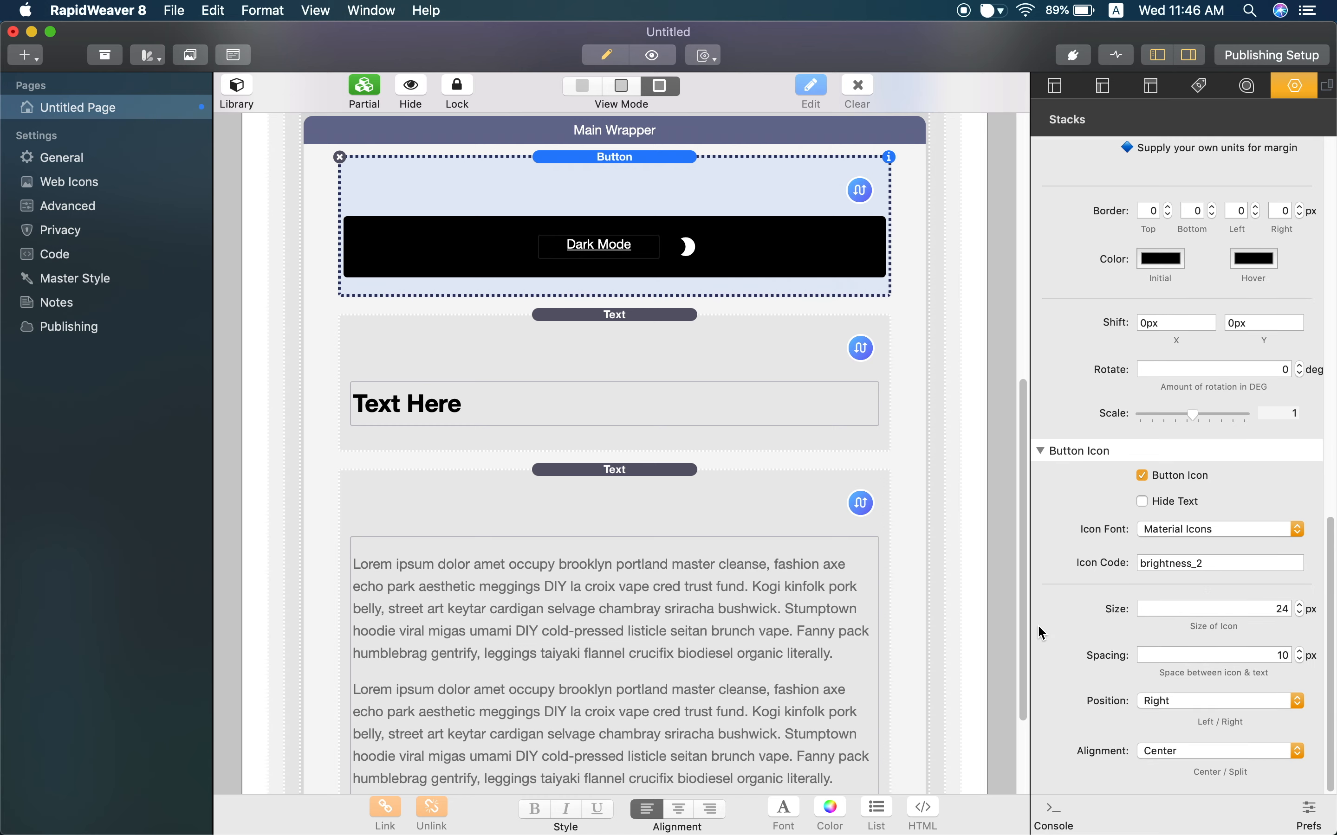
{"action": "left_click", "coordinate": [1255, 656]}
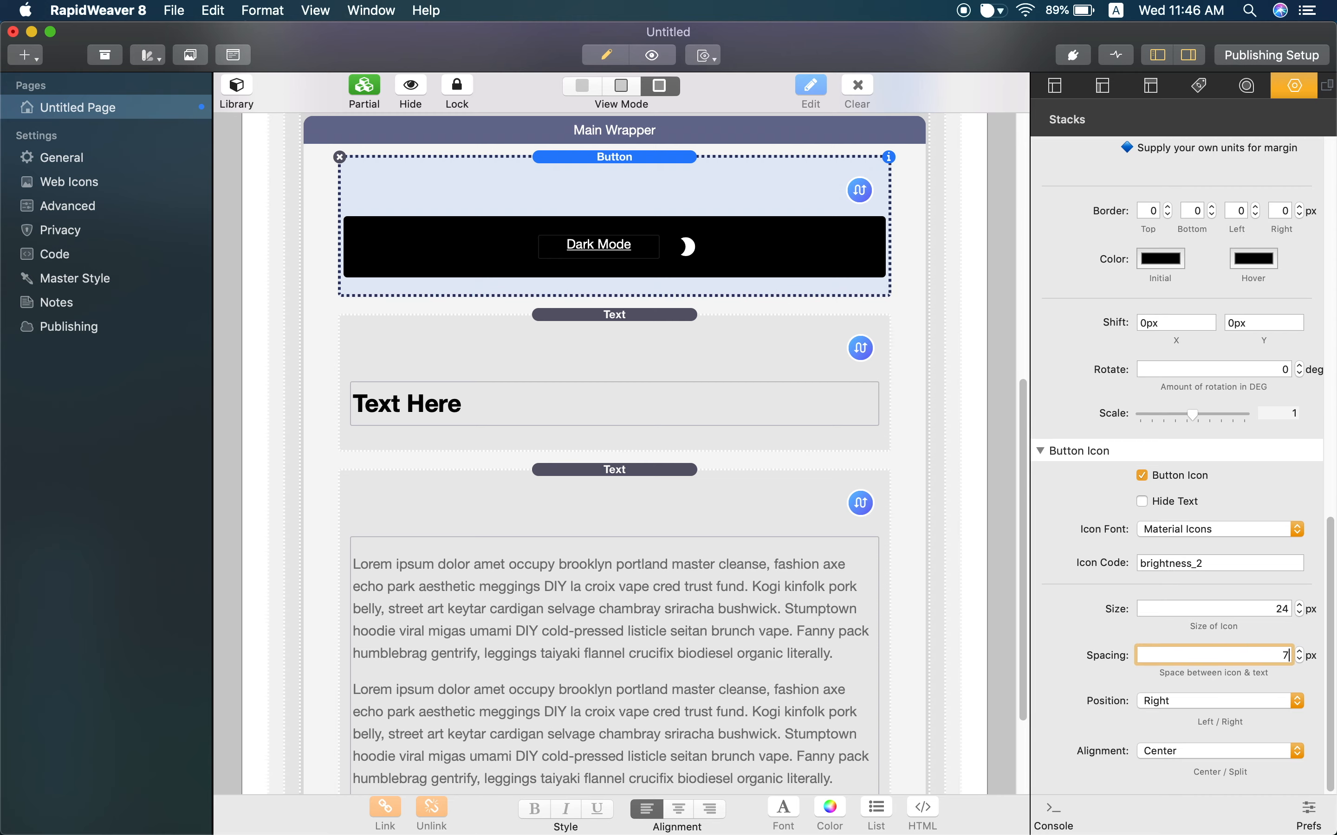
Step: Reload the page preview in the browser to check the icon's placement, and return to RapidWeaver
{"action": "key", "text": "ctrl+Right"}
{"action": "key", "text": "super+r"}
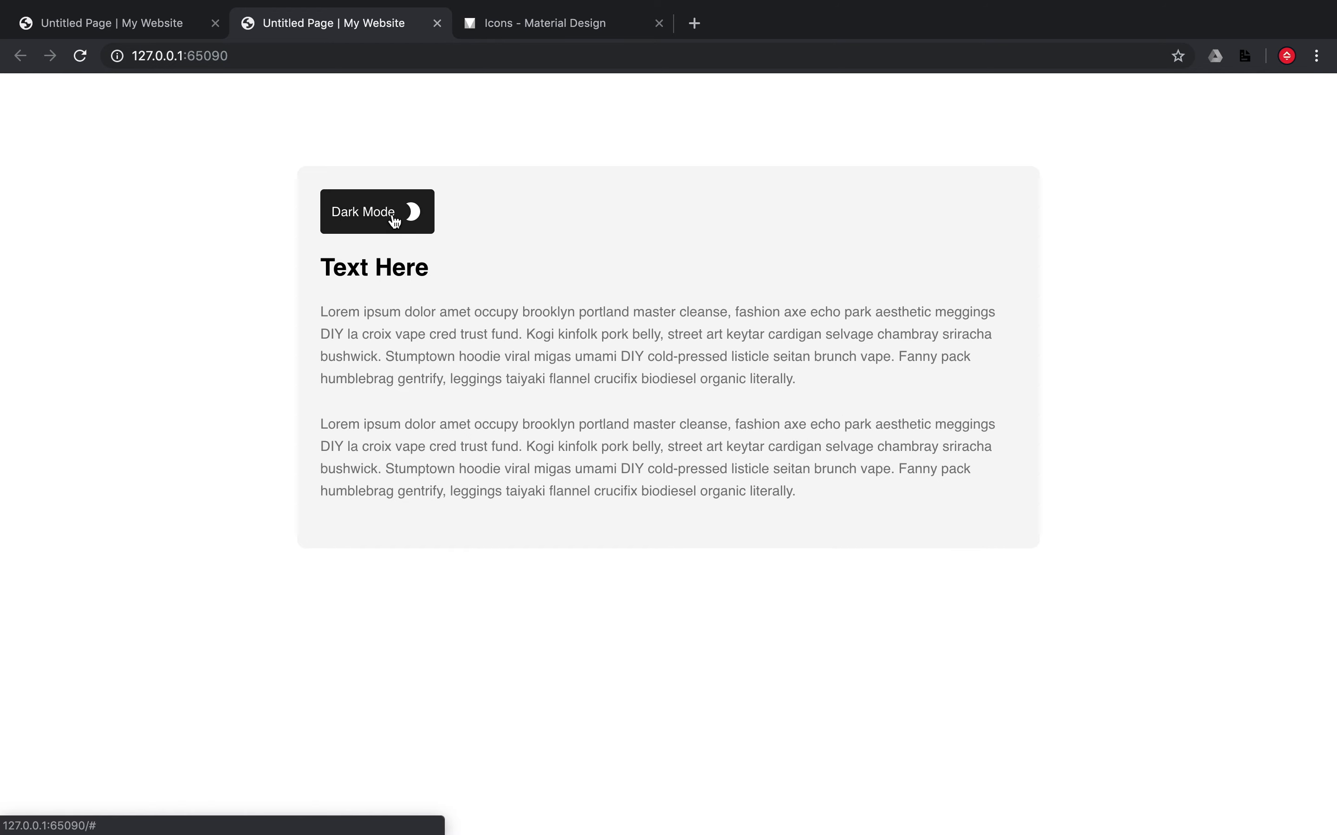
{"action": "key", "text": "ctrl+Left"}
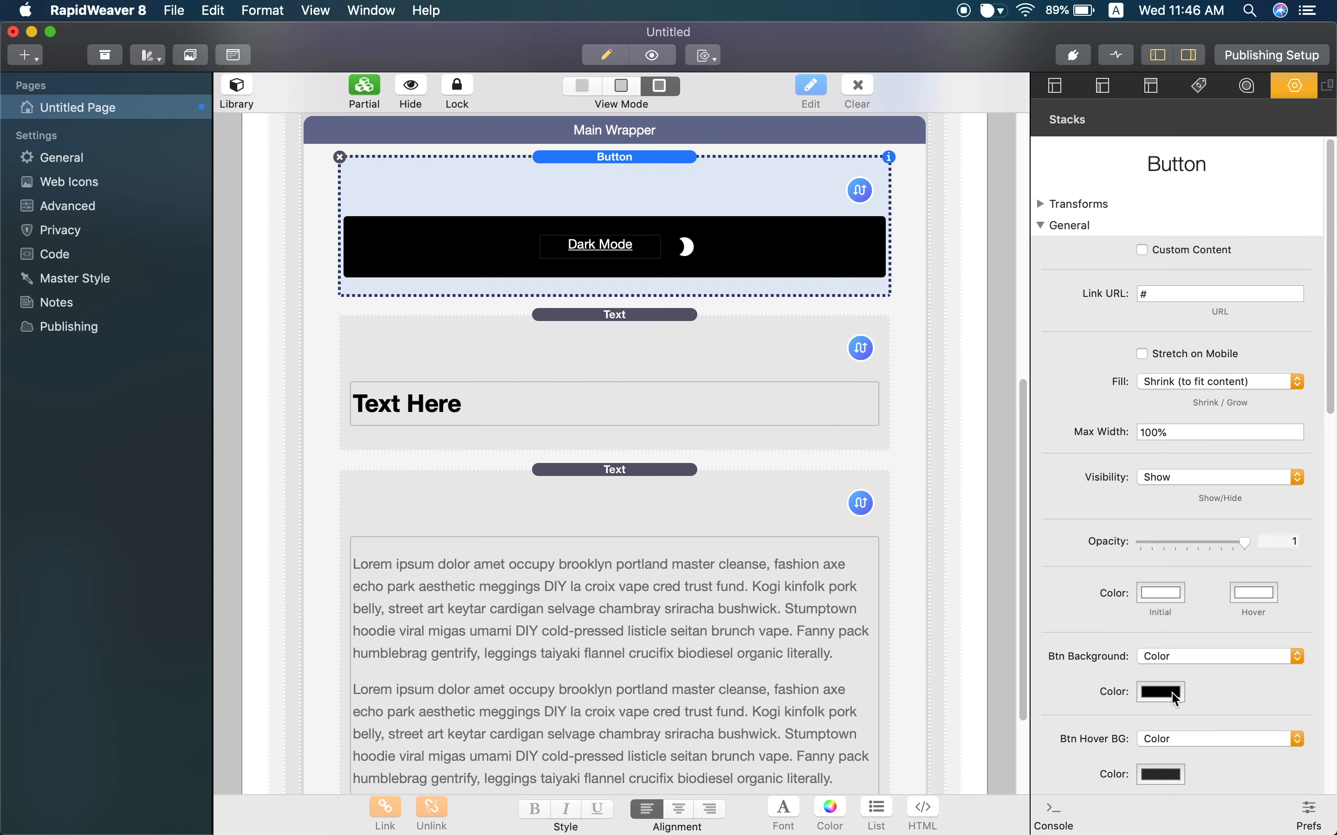
Step: Set the button icon's position to Left
{"action": "scroll", "coordinate": [1171, 702], "scroll_direction": "down", "scroll_amount": 15}
{"action": "left_click", "coordinate": [1171, 701]}
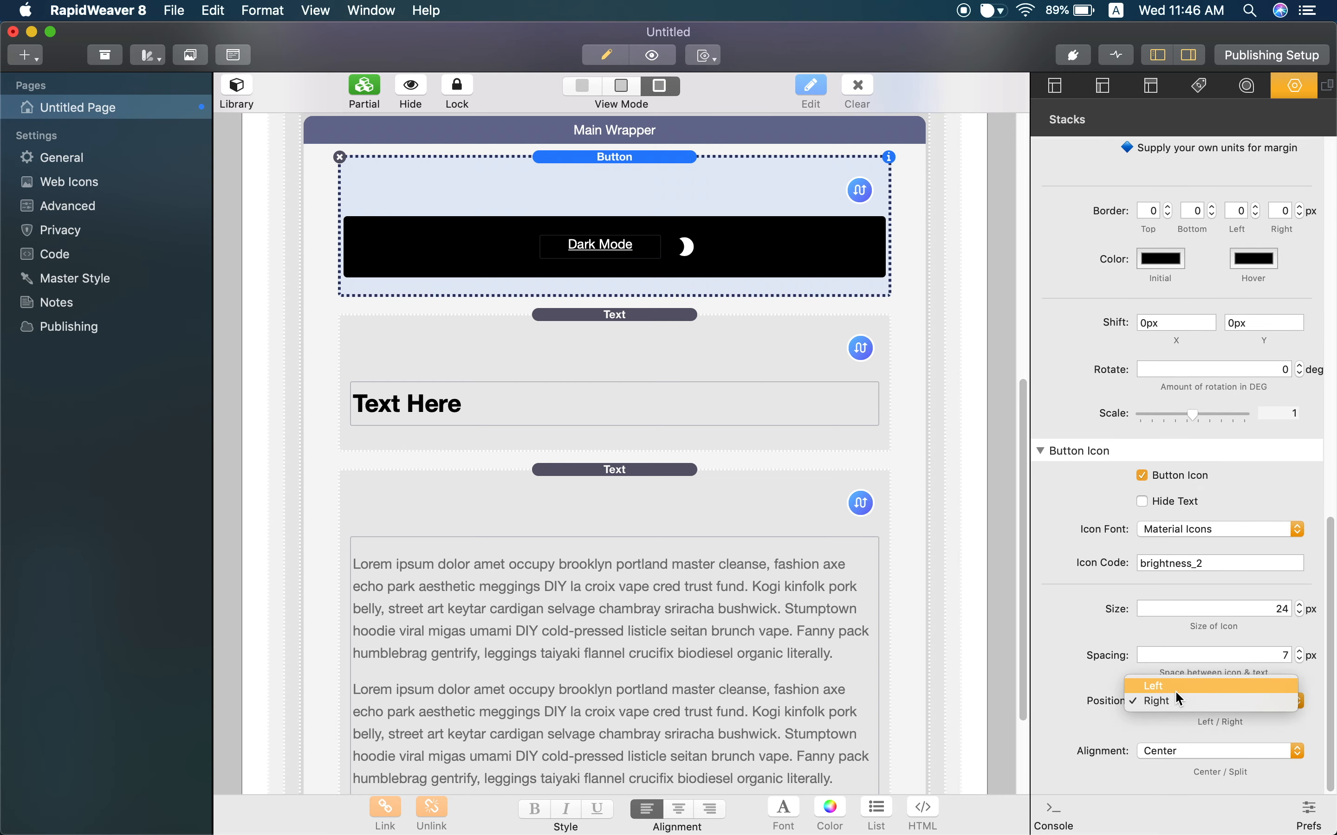
{"action": "left_click", "coordinate": [1175, 688]}
Step: Examine the Dark Mode button and body paragraphs in the browser preview, and return to RapidWeaver
{"action": "key", "text": "ctrl+Right"}
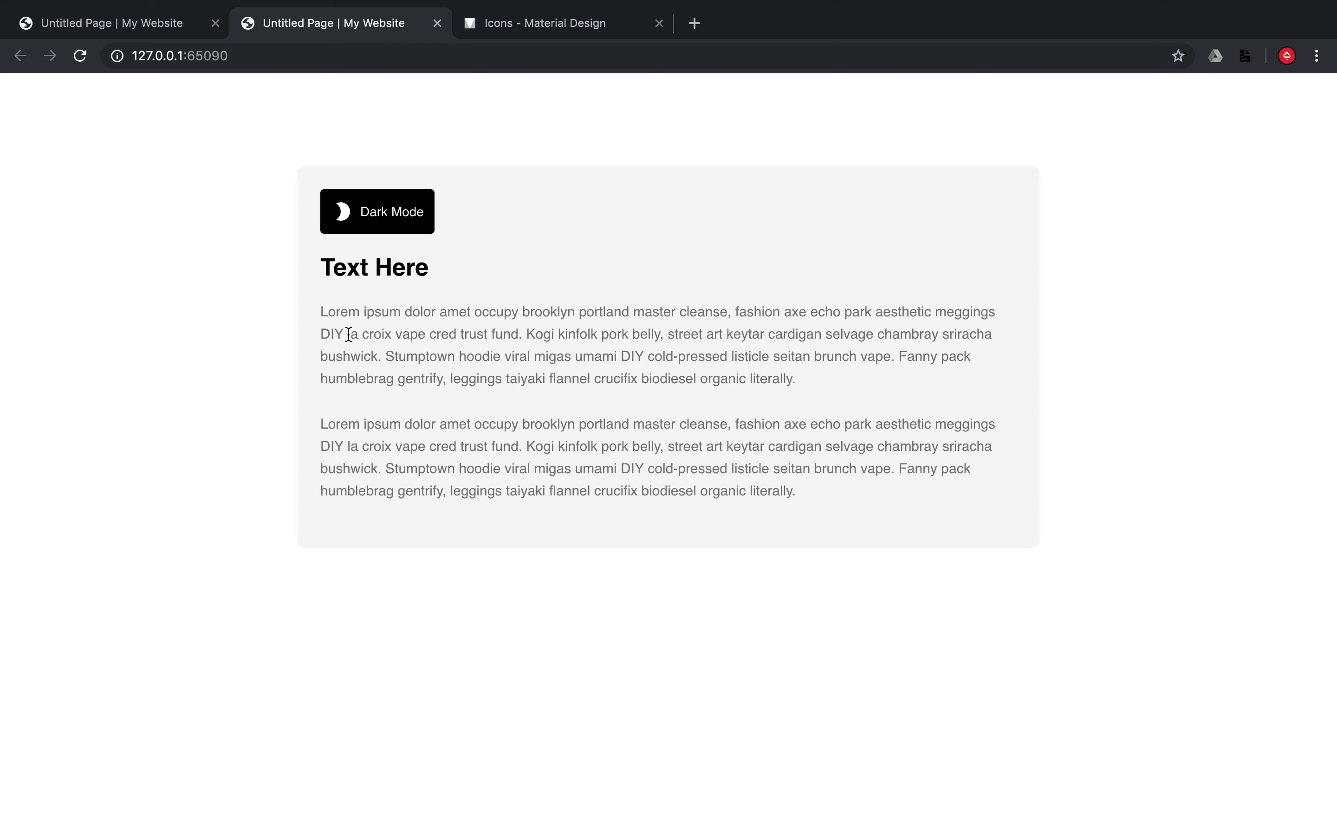
{"action": "left_click_drag", "start_coordinate": [322, 310], "coordinate": [787, 456]}
{"action": "left_click", "coordinate": [787, 456]}
{"action": "key", "text": "ctrl+Left"}
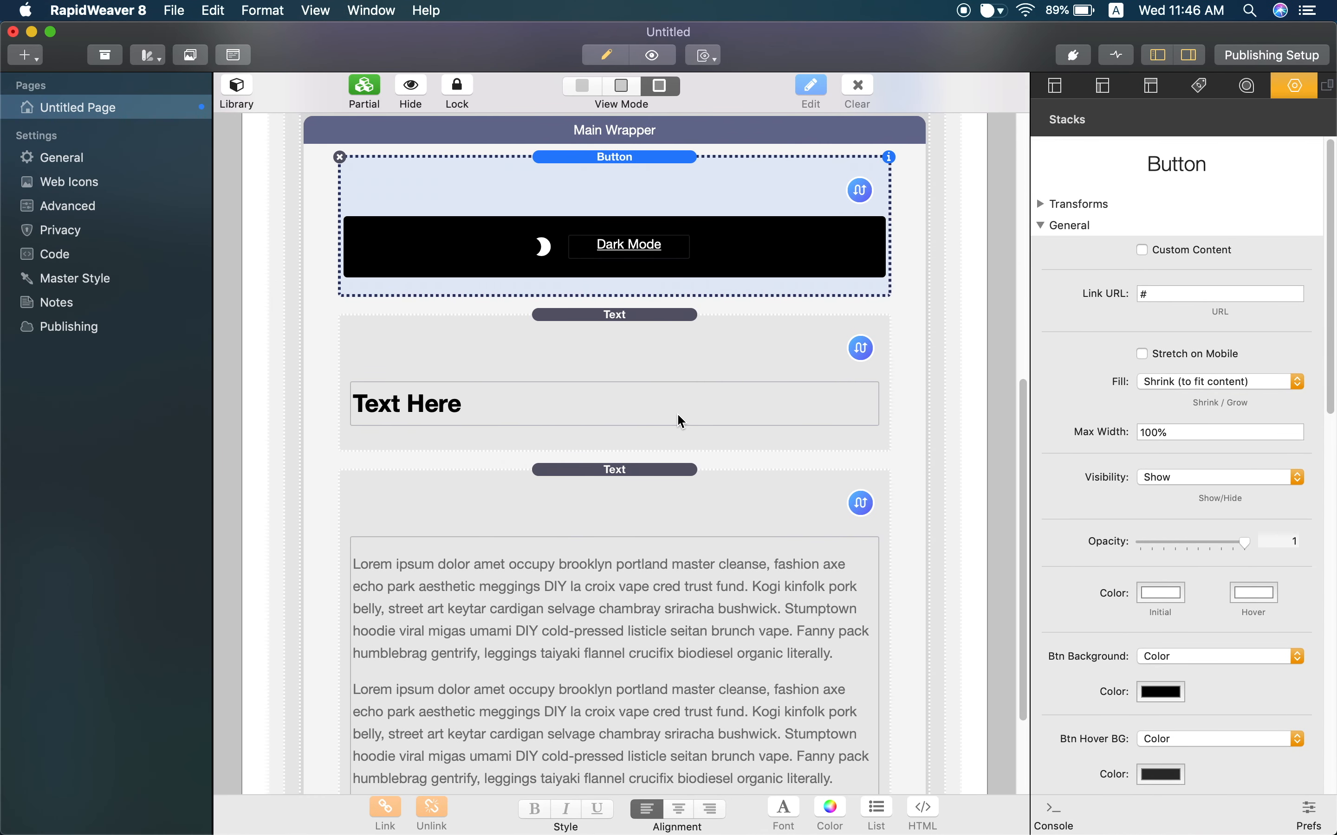
{"action": "scroll", "coordinate": [667, 390], "scroll_direction": "up", "scroll_amount": 1}
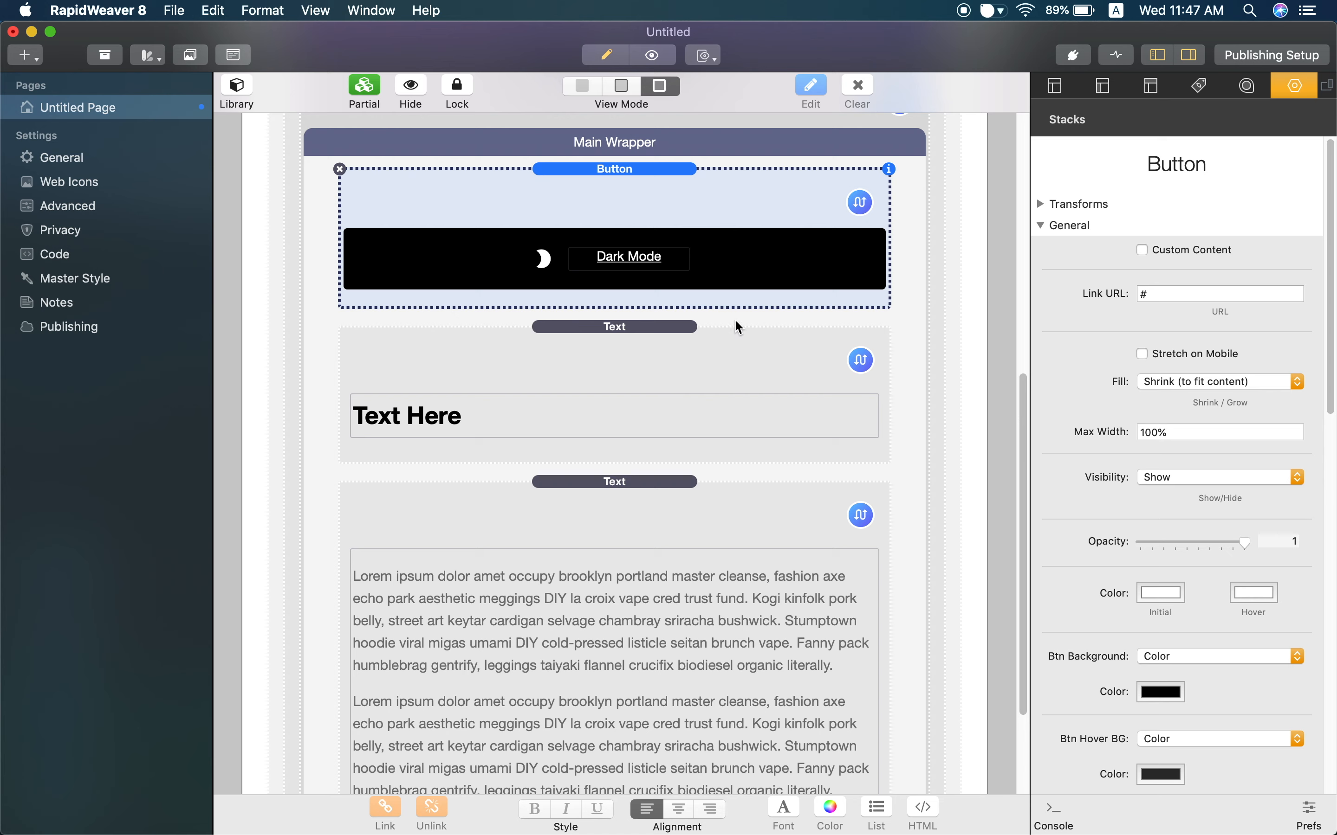
{"action": "key", "text": "ctrl+Right"}
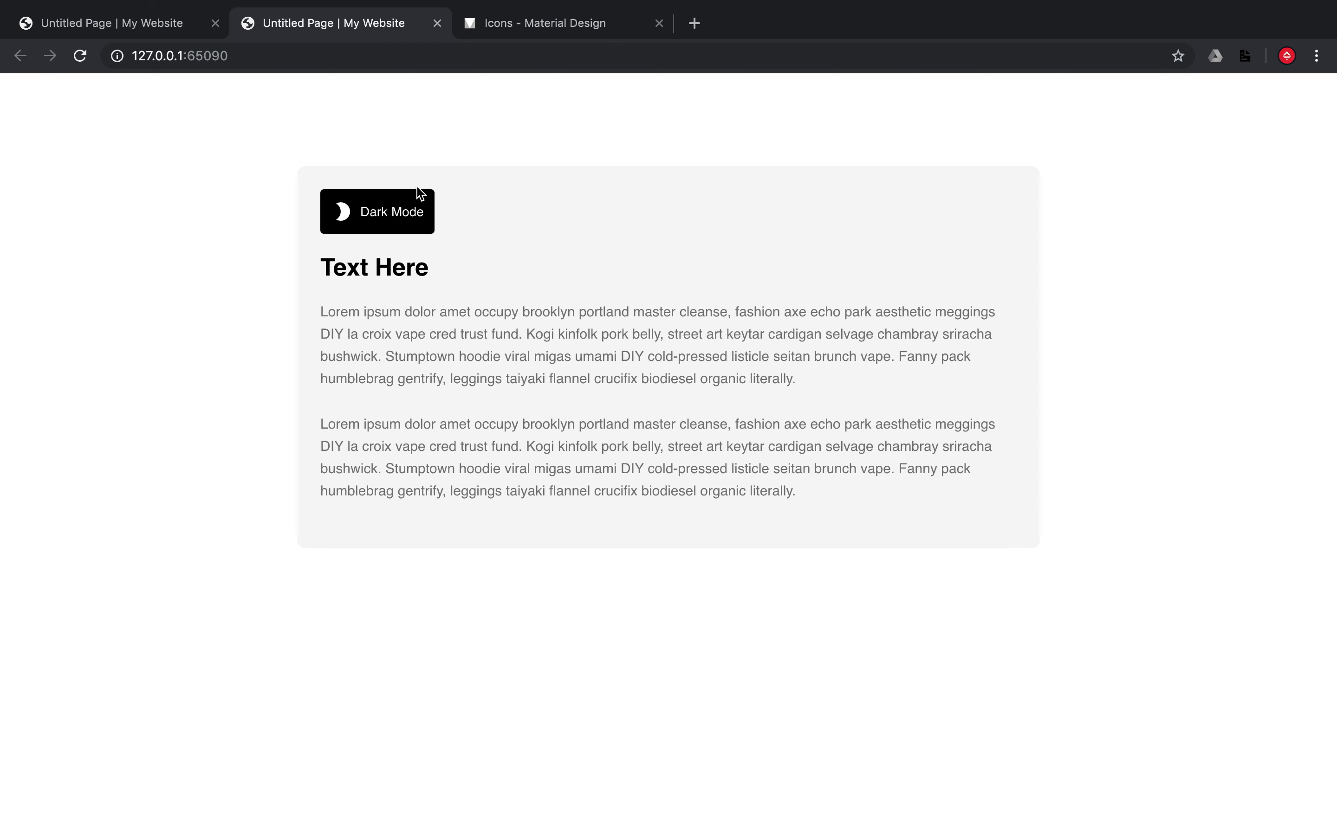
{"action": "key", "text": "super+Tab"}
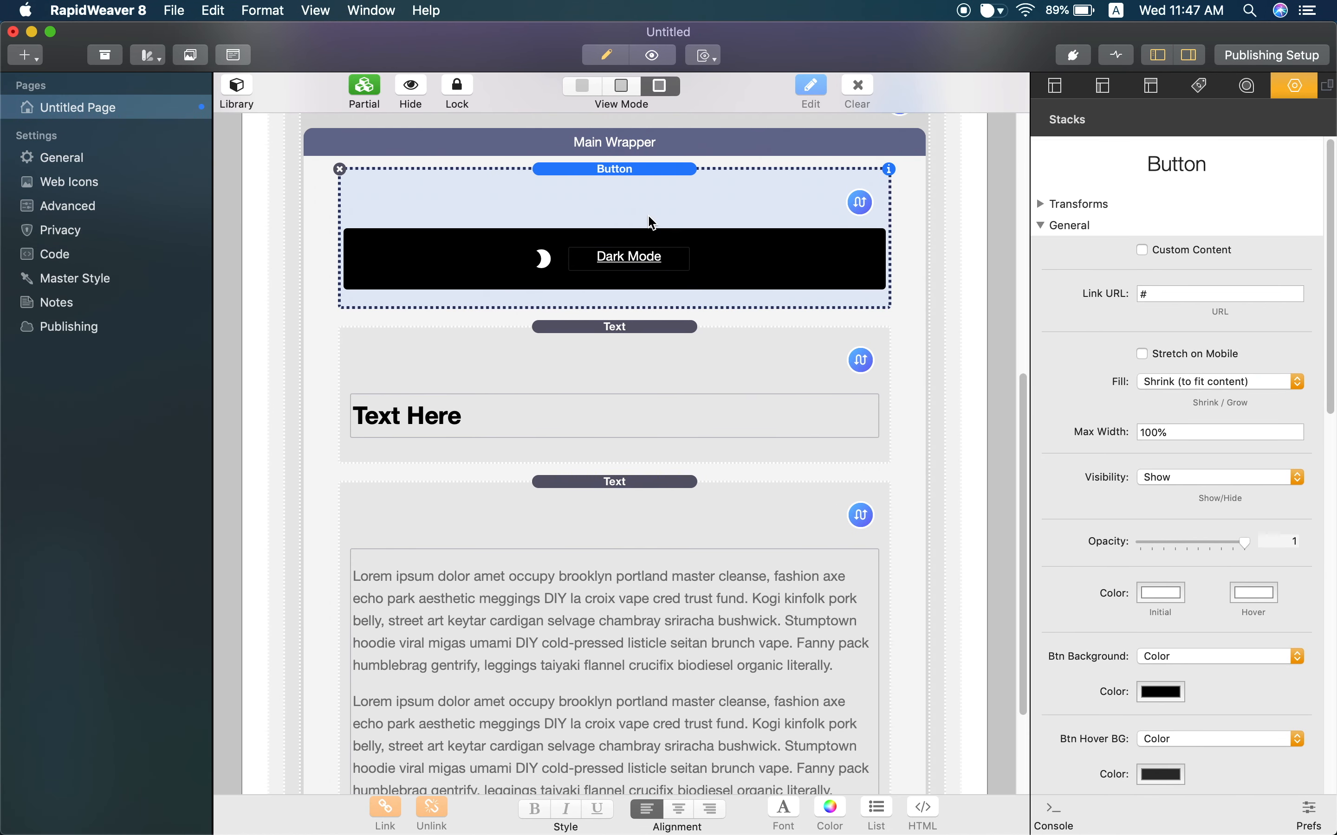
Step: Duplicate the Dark Mode Button stack and change the copy's label to Light Mode
{"action": "key", "text": "super+d"}
{"action": "left_click", "coordinate": [671, 422]}
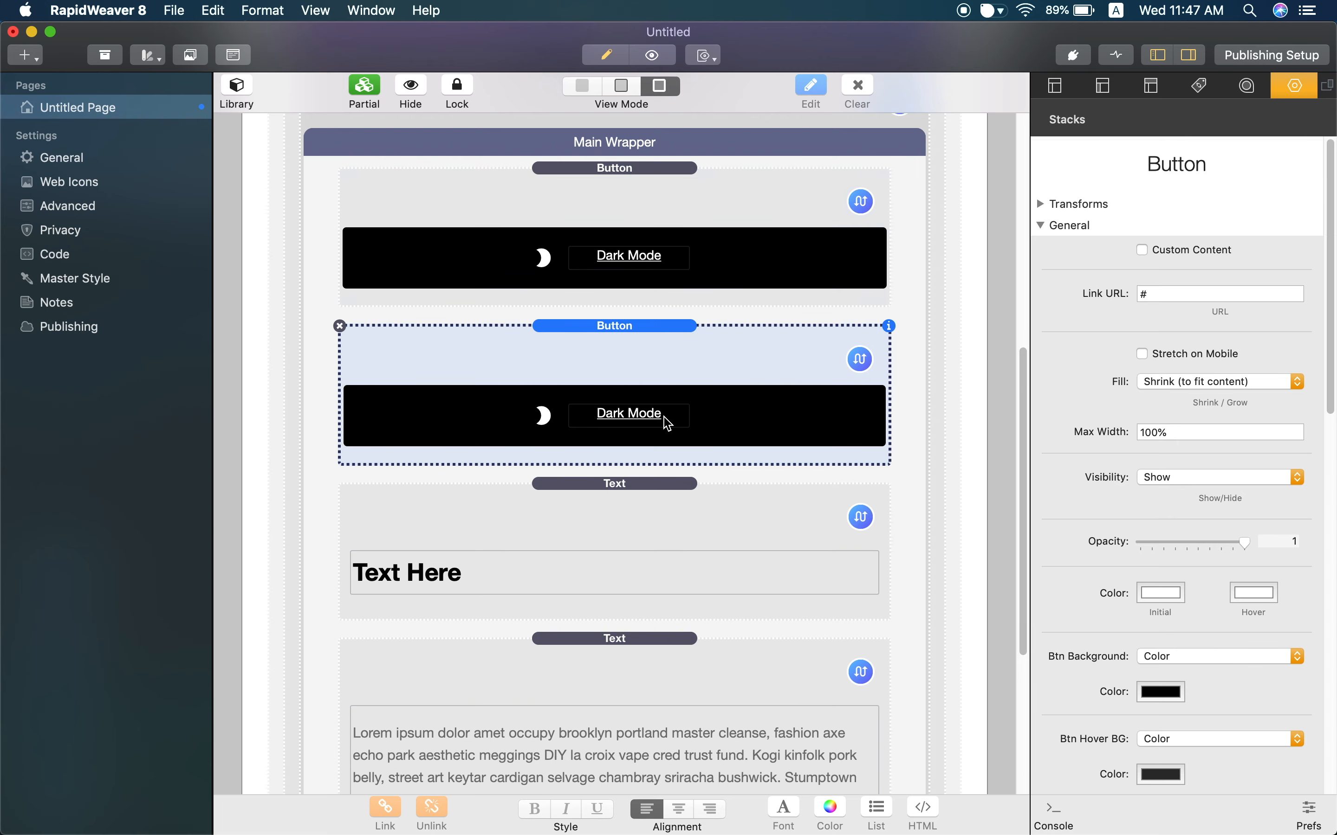
{"action": "left_click", "coordinate": [666, 421]}
{"action": "left_click_drag", "start_coordinate": [652, 421], "coordinate": [583, 418]}
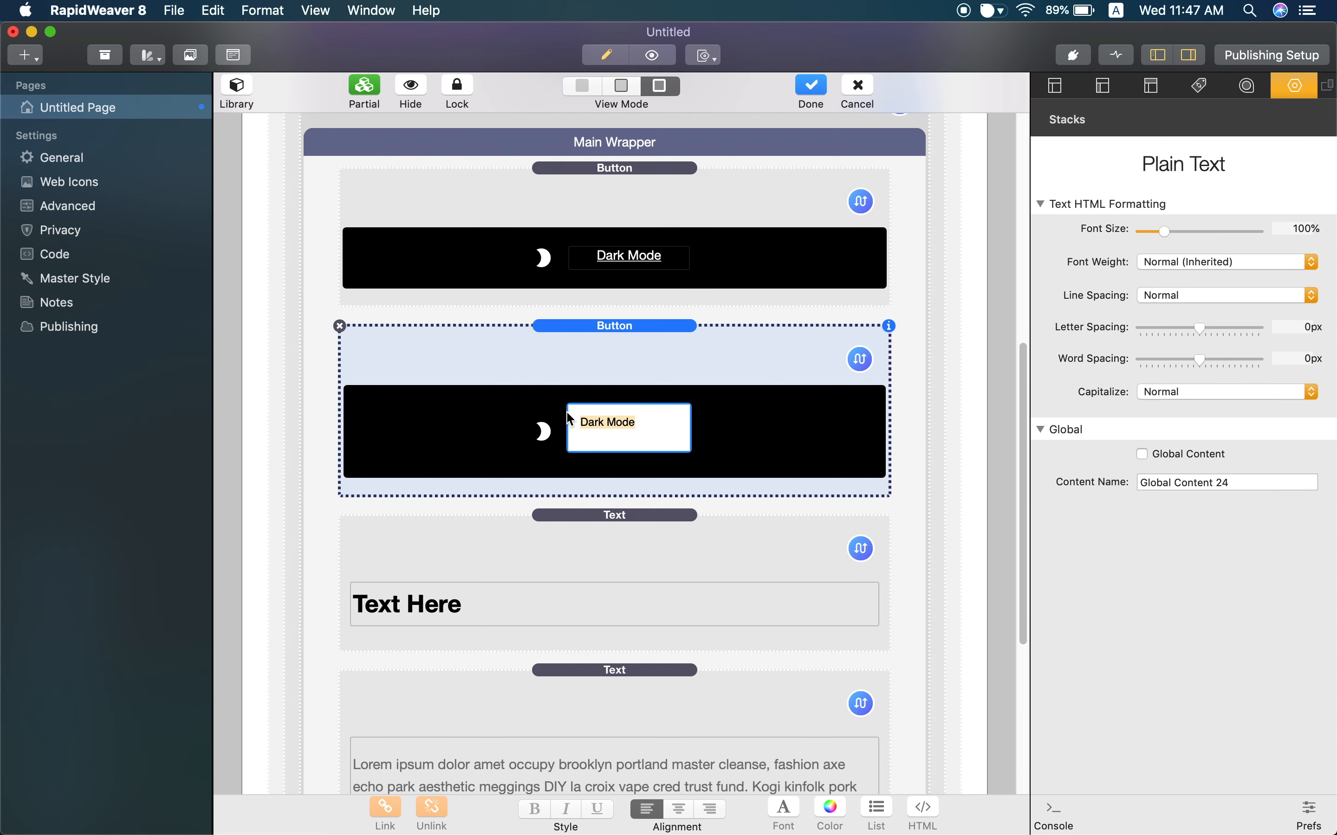
{"action": "type", "text": "Light"}
{"action": "left_click", "coordinate": [751, 440]}
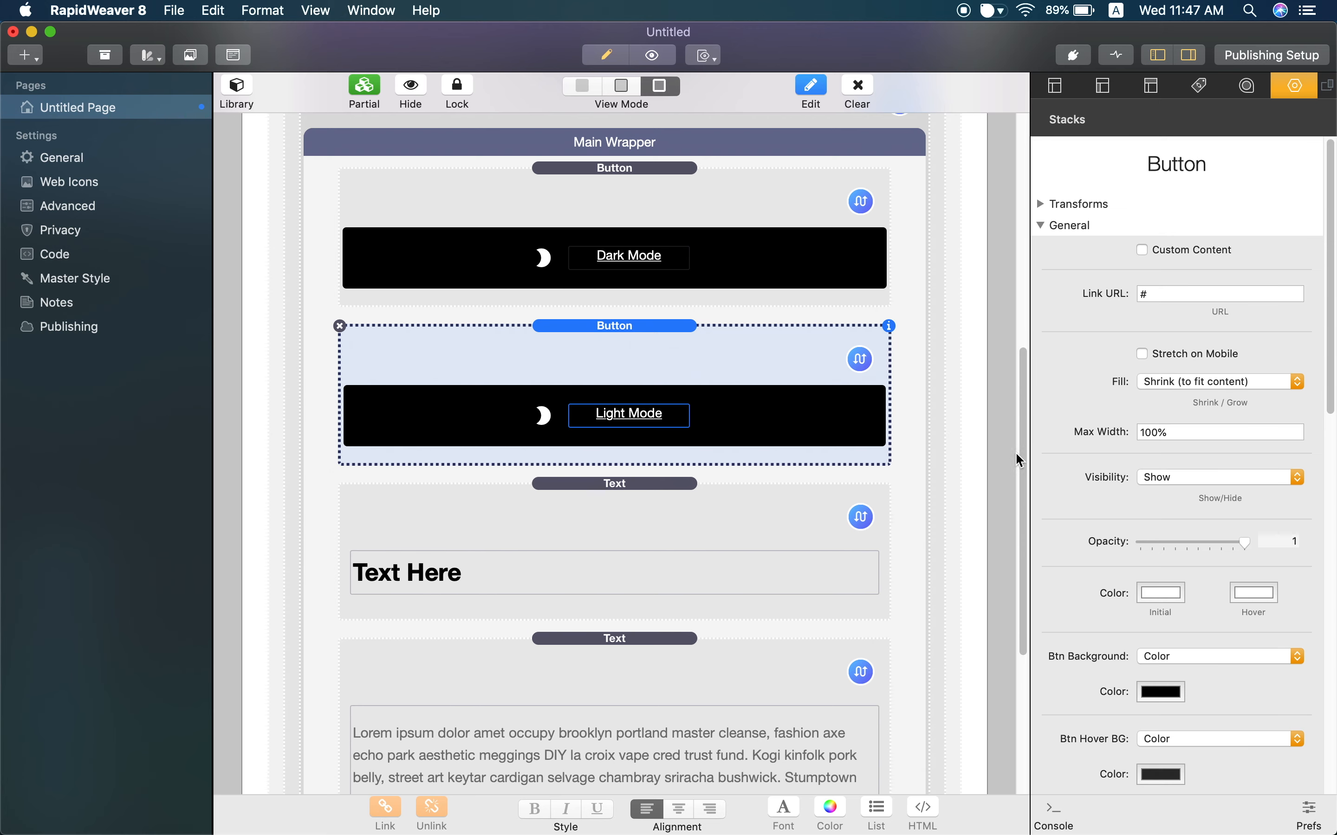
Step: Set both the initial and hover text colors of the Light Mode button to Black from the Material Design Color Palette
{"action": "scroll", "coordinate": [1143, 510], "scroll_direction": "down", "scroll_amount": 5}
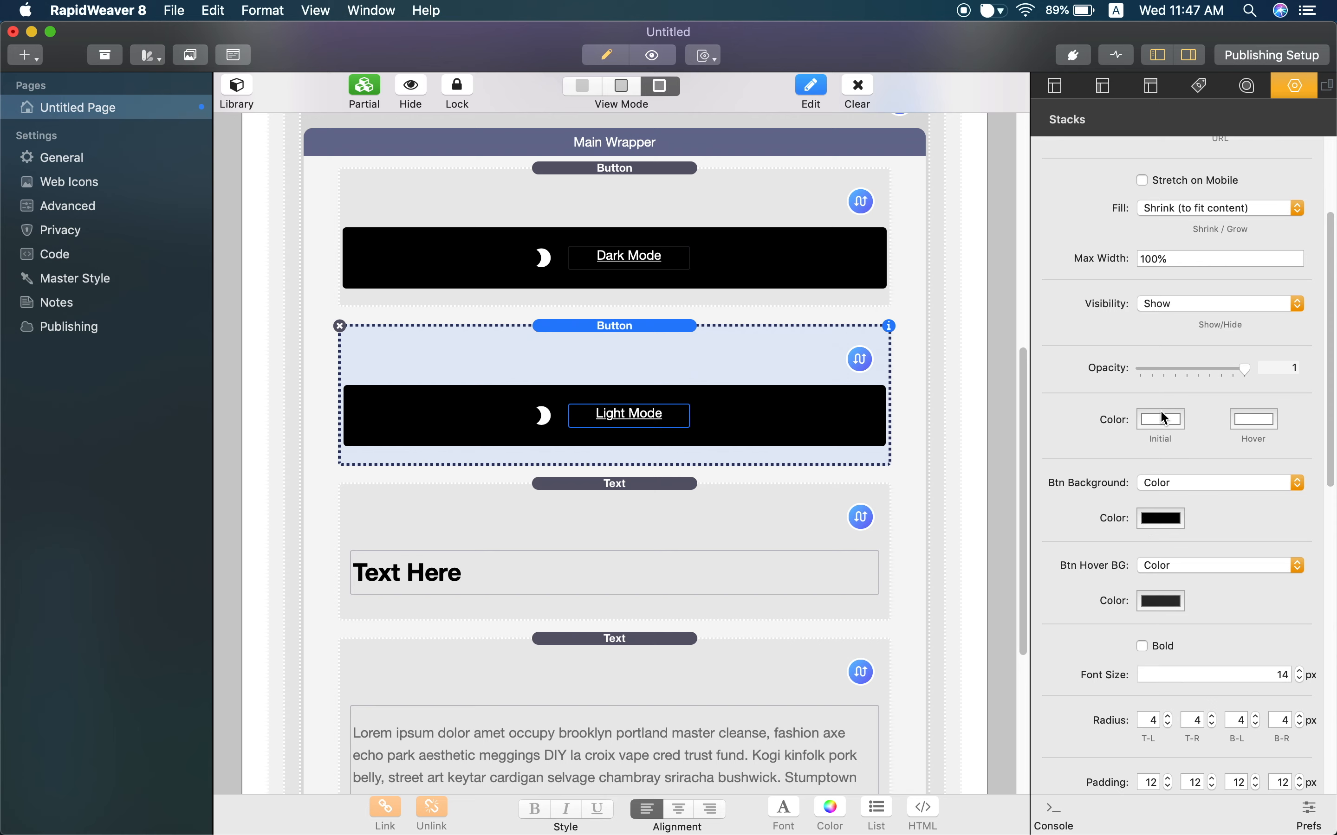
{"action": "left_click", "coordinate": [1162, 418]}
{"action": "left_click", "coordinate": [864, 672]}
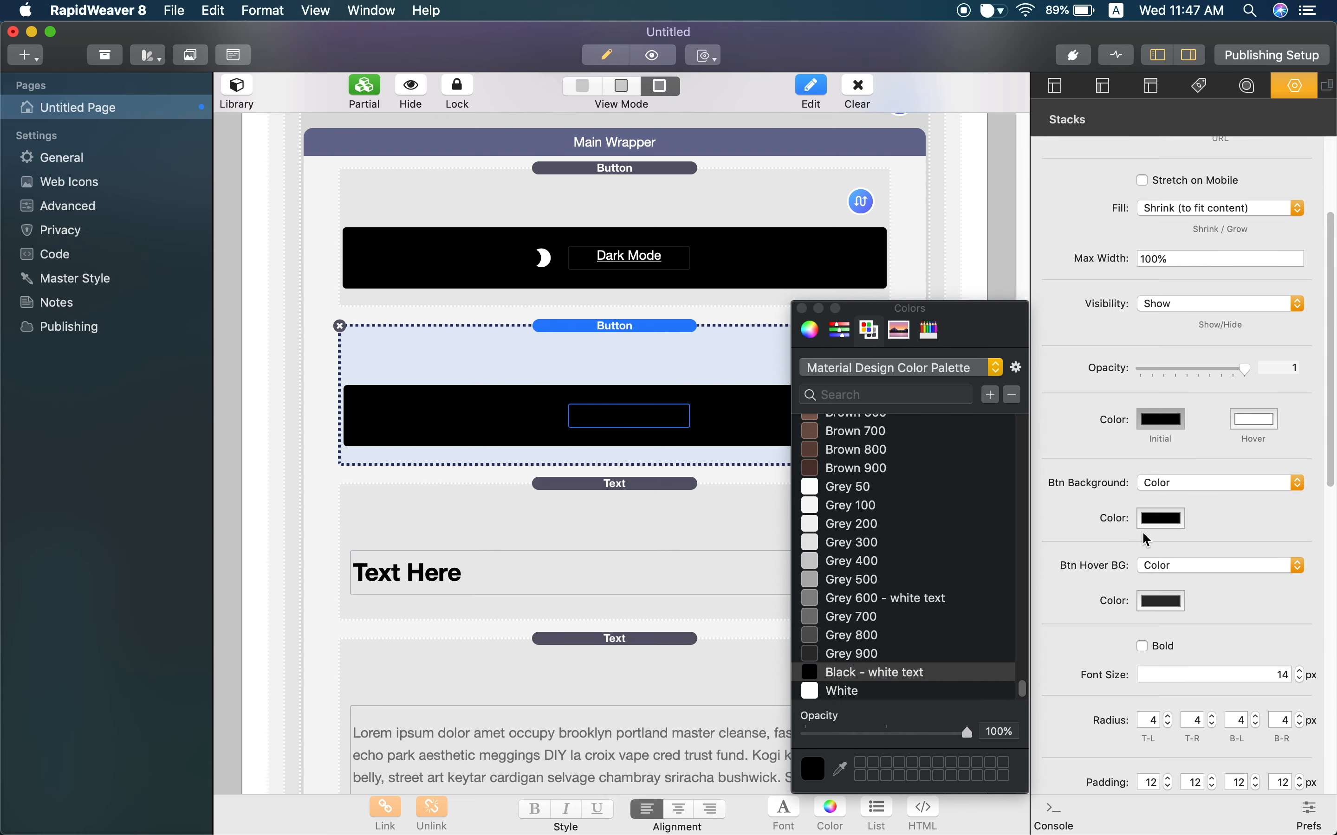
{"action": "left_click", "coordinate": [1249, 433]}
{"action": "left_click", "coordinate": [928, 674]}
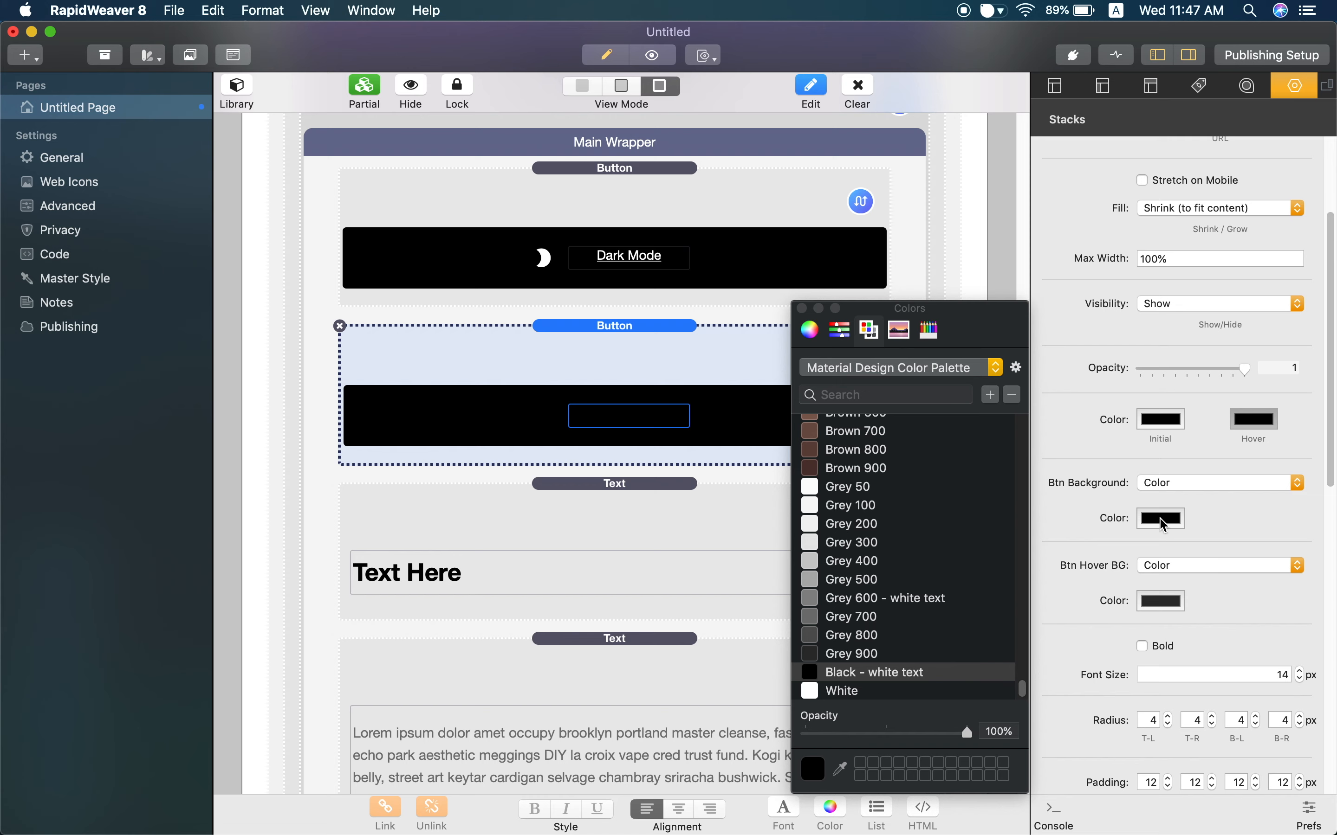
Step: Set the Light Mode button's background color to White and its hover background color to Grey 50
{"action": "left_click", "coordinate": [1163, 519]}
{"action": "left_click", "coordinate": [858, 694]}
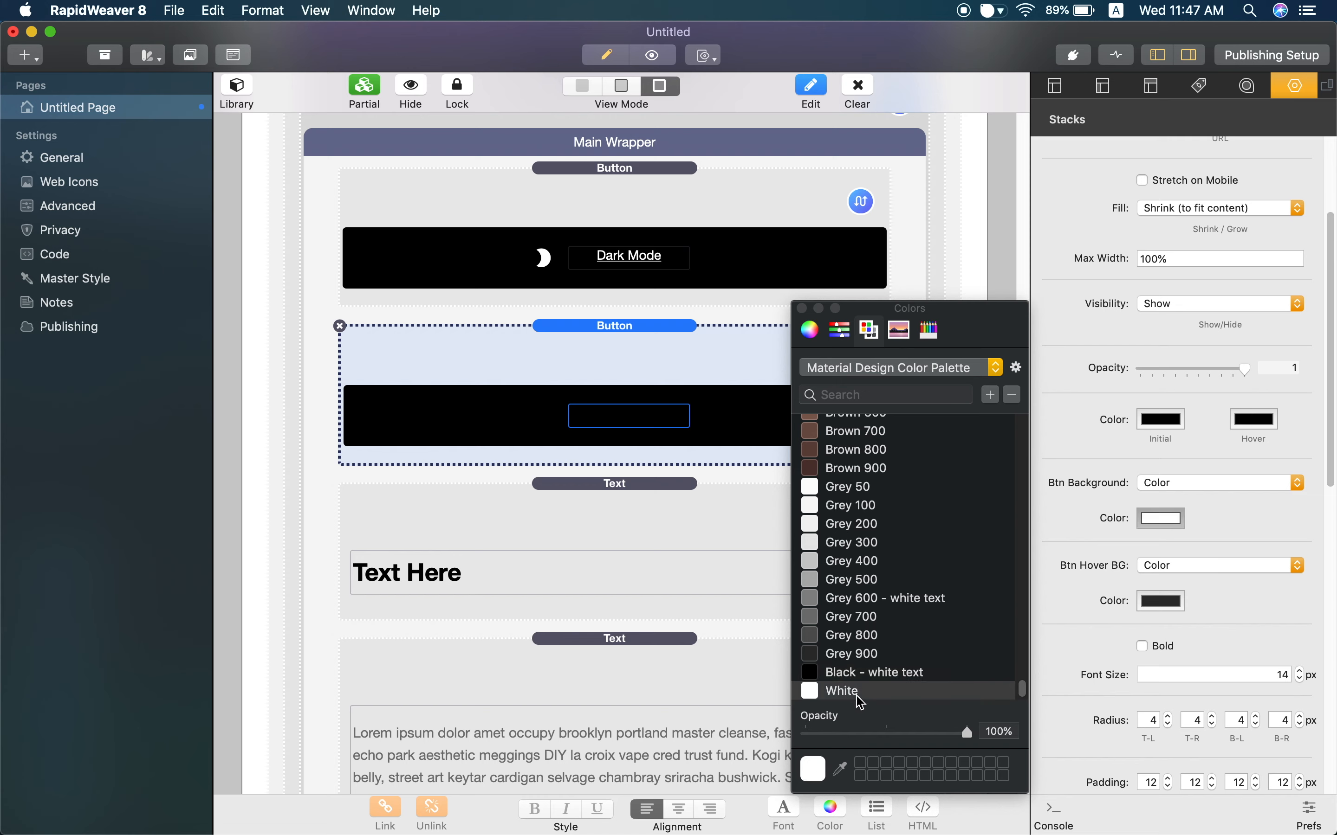
{"action": "left_click", "coordinate": [1163, 601]}
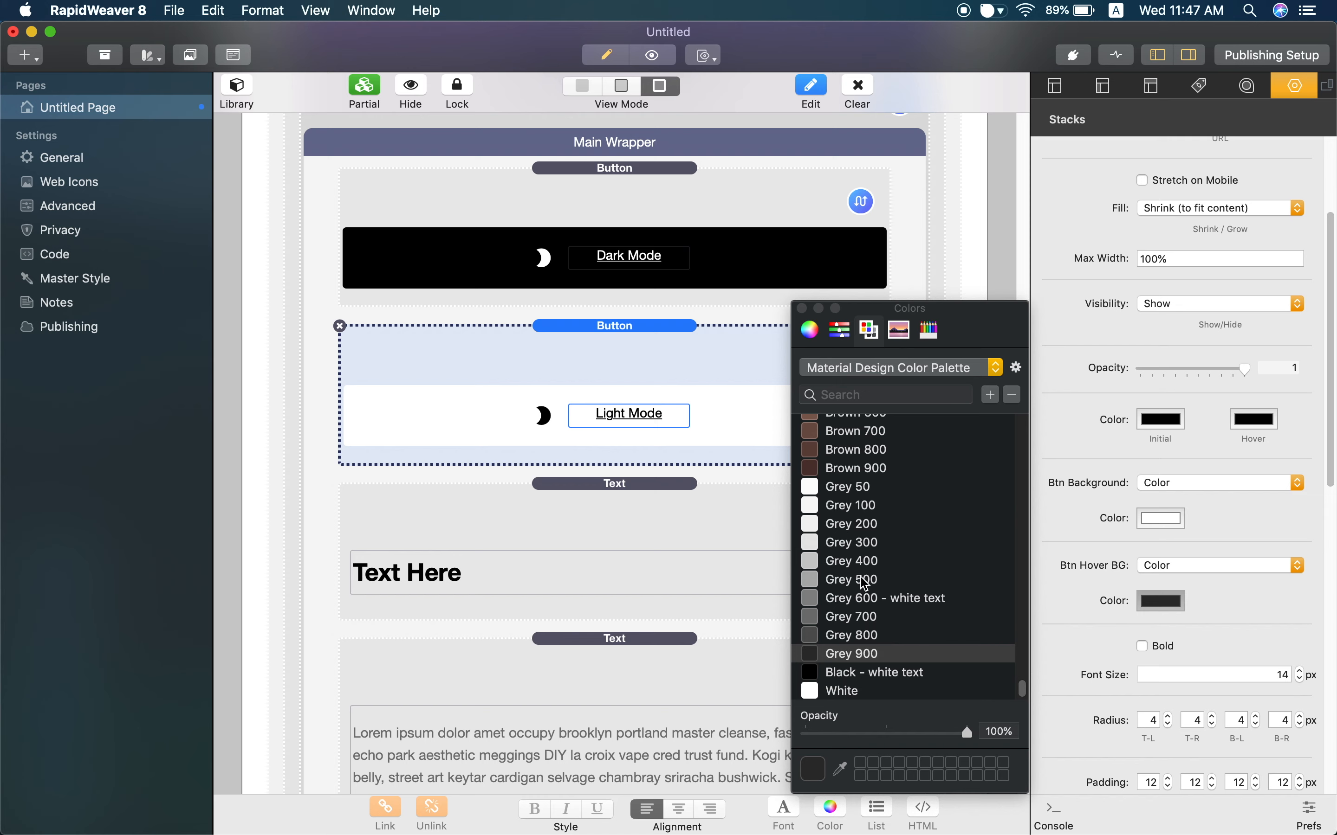
{"action": "left_click", "coordinate": [860, 489]}
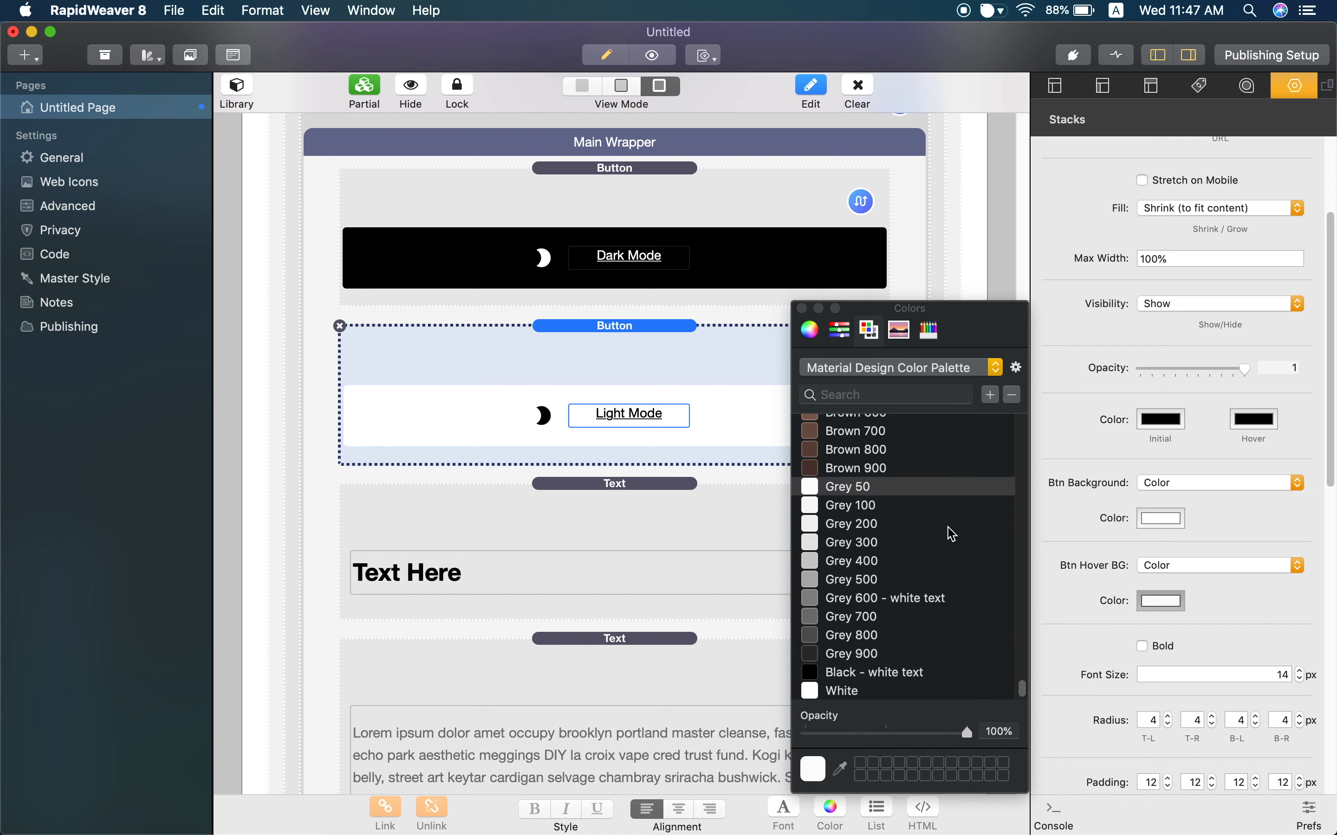
Step: Look up a sun icon on the Material Design icons page in the browser and set the Light Mode button's icon code to brightness_5
{"action": "scroll", "coordinate": [1122, 577], "scroll_direction": "down", "scroll_amount": 1}
{"action": "scroll", "coordinate": [1122, 576], "scroll_direction": "down", "scroll_amount": 8}
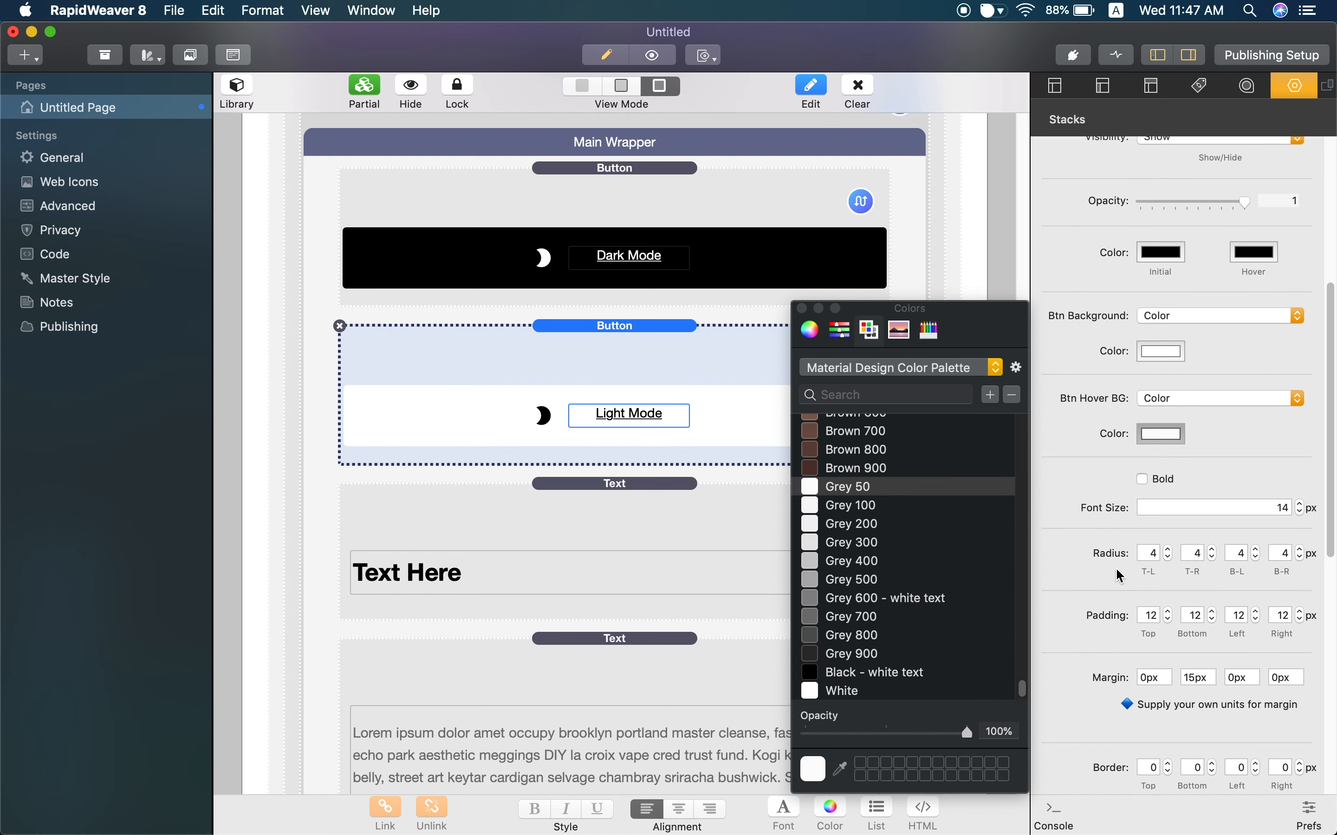
{"action": "scroll", "coordinate": [1122, 576], "scroll_direction": "down", "scroll_amount": 7}
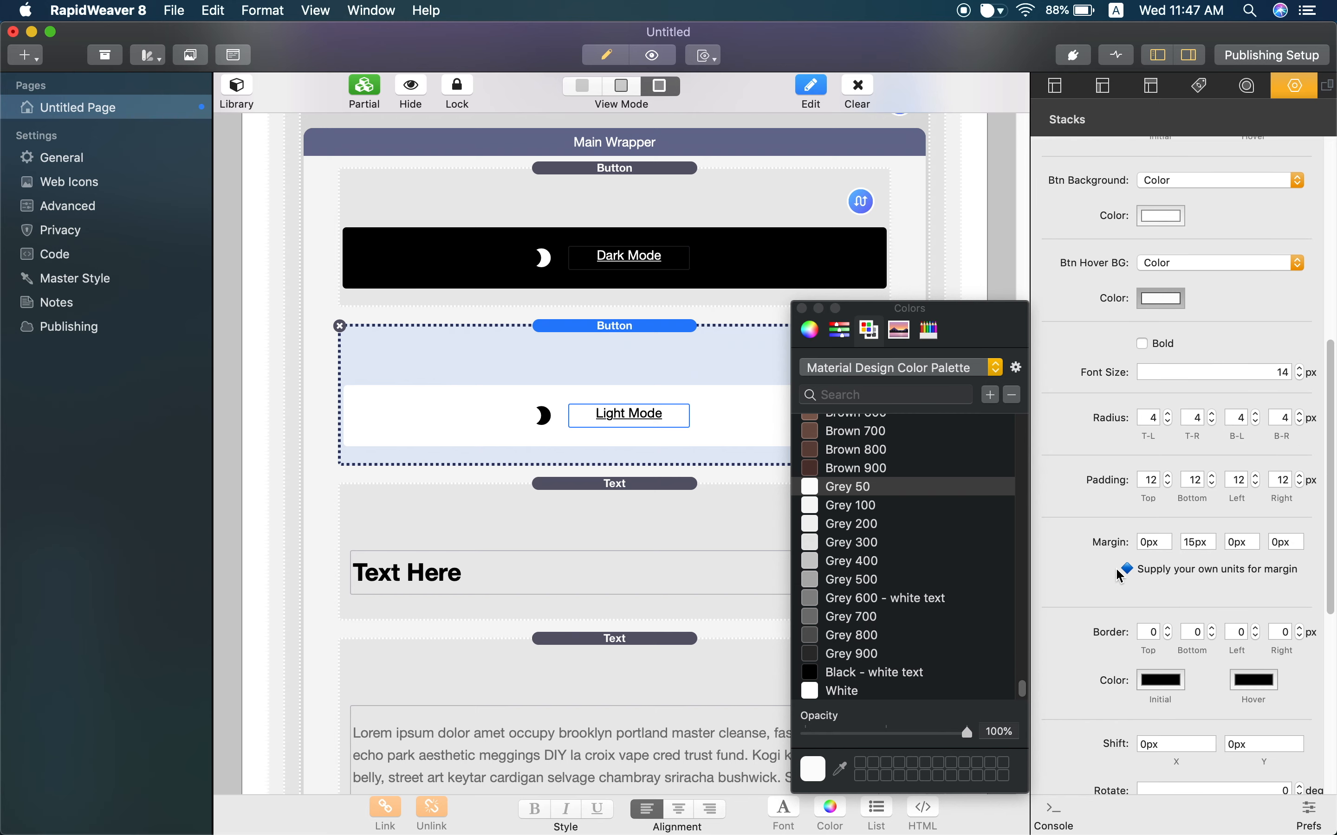
{"action": "scroll", "coordinate": [1122, 576], "scroll_direction": "down", "scroll_amount": 13}
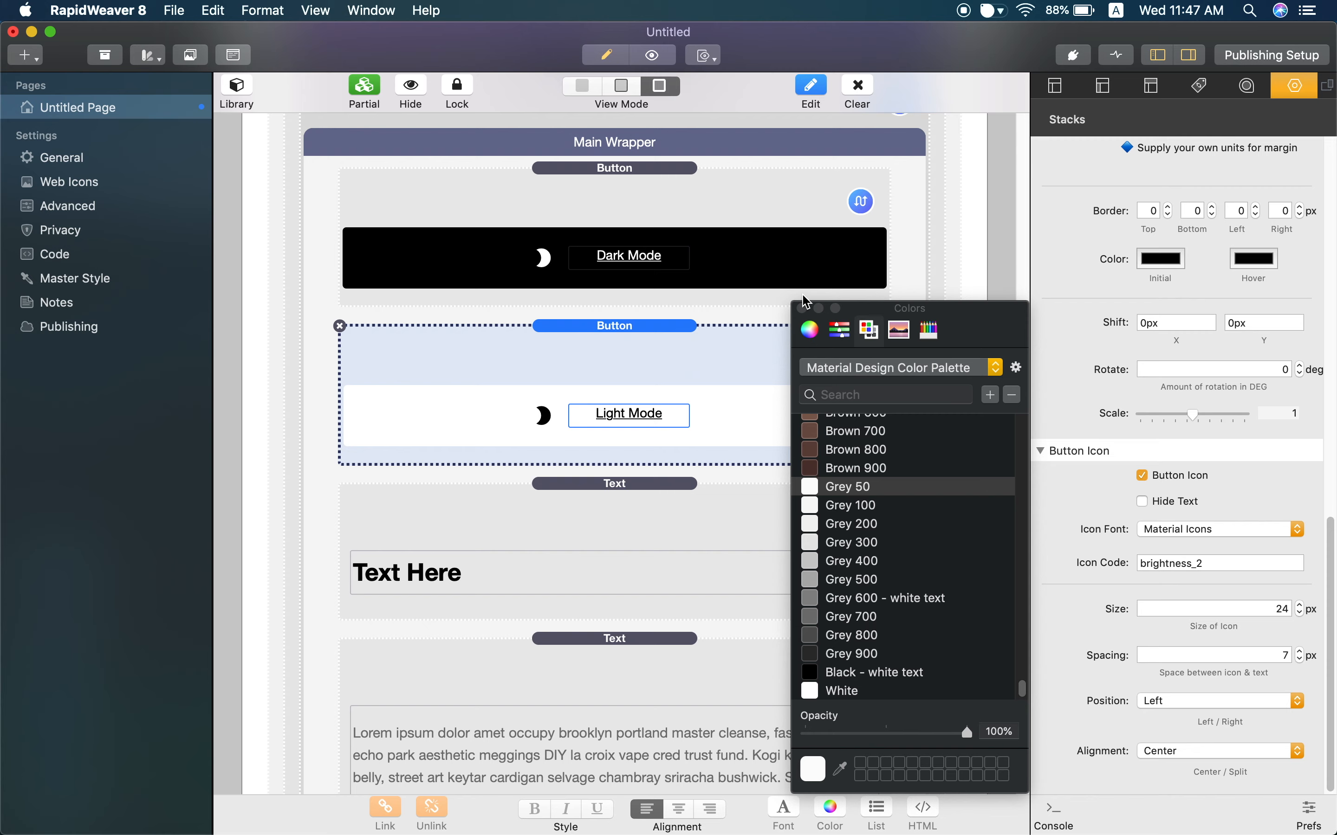
{"action": "left_click", "coordinate": [802, 308]}
{"action": "left_click", "coordinate": [1236, 559]}
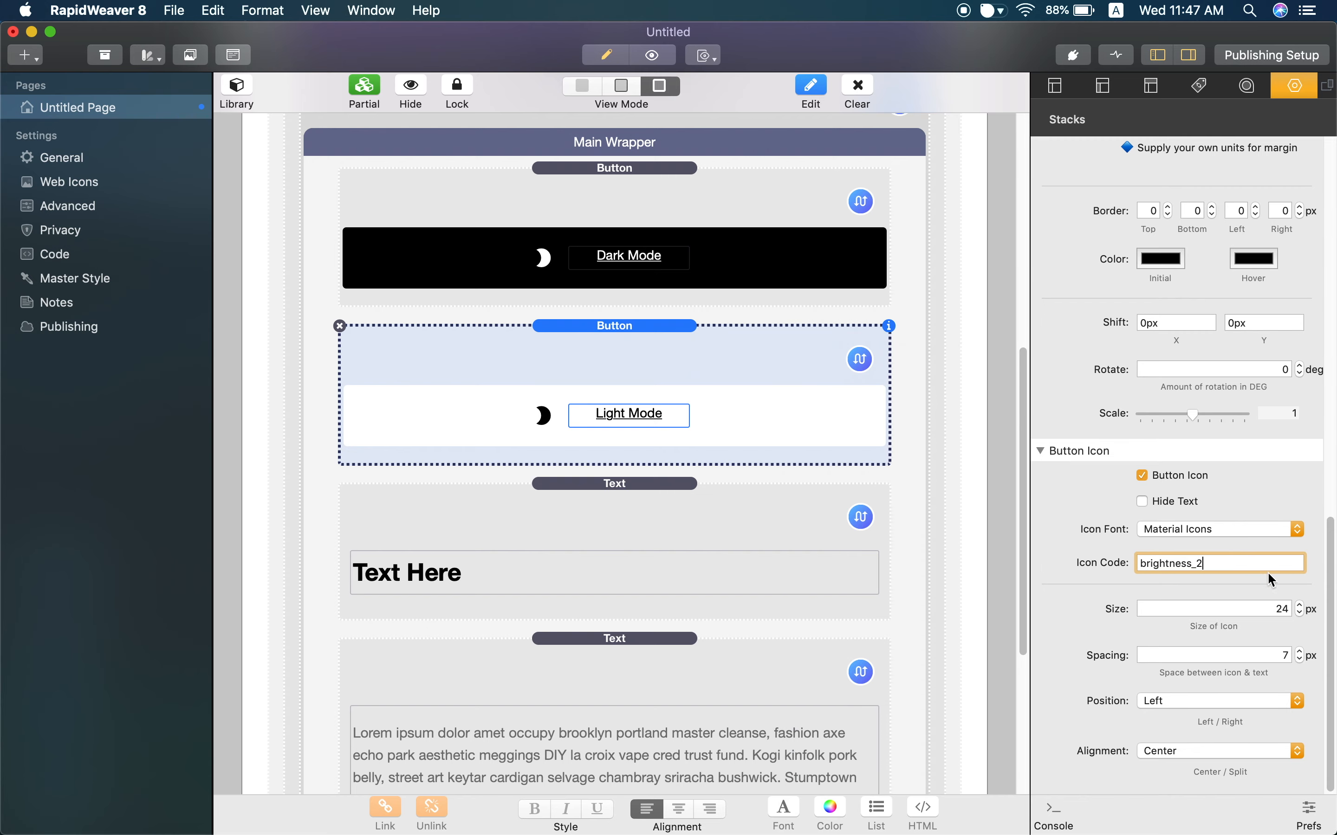
{"action": "key", "text": "ctrl+Right"}
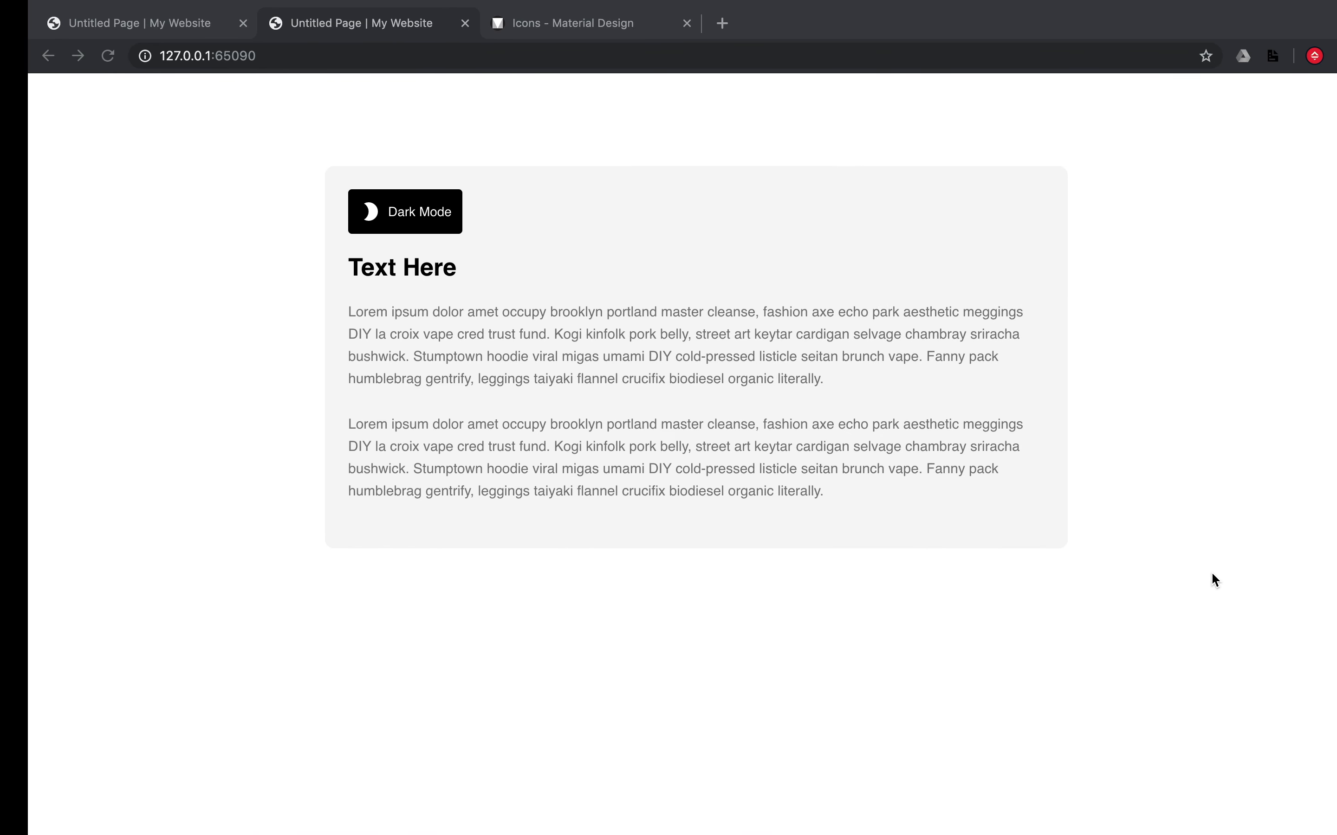
{"action": "left_click", "coordinate": [571, 33]}
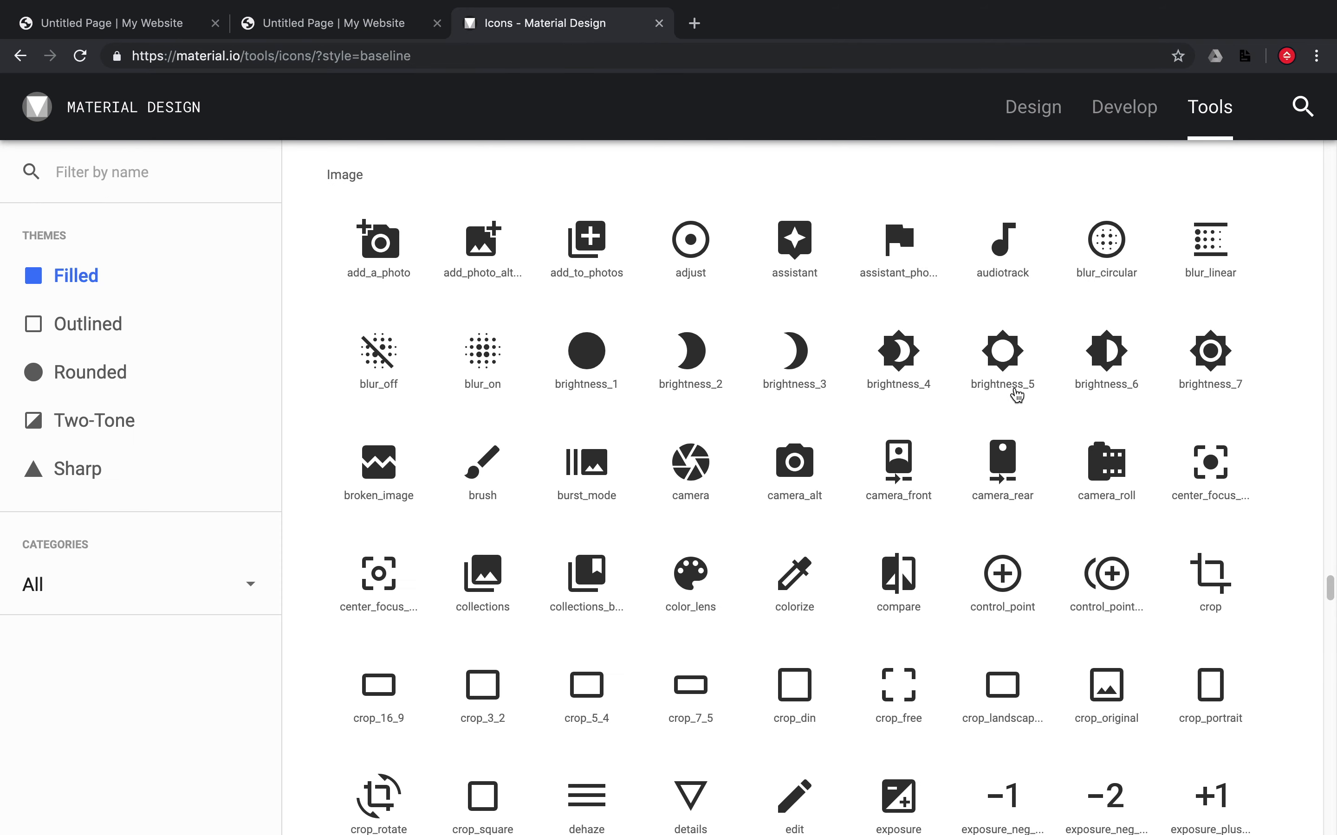
{"action": "key", "text": "ctrl+Left"}
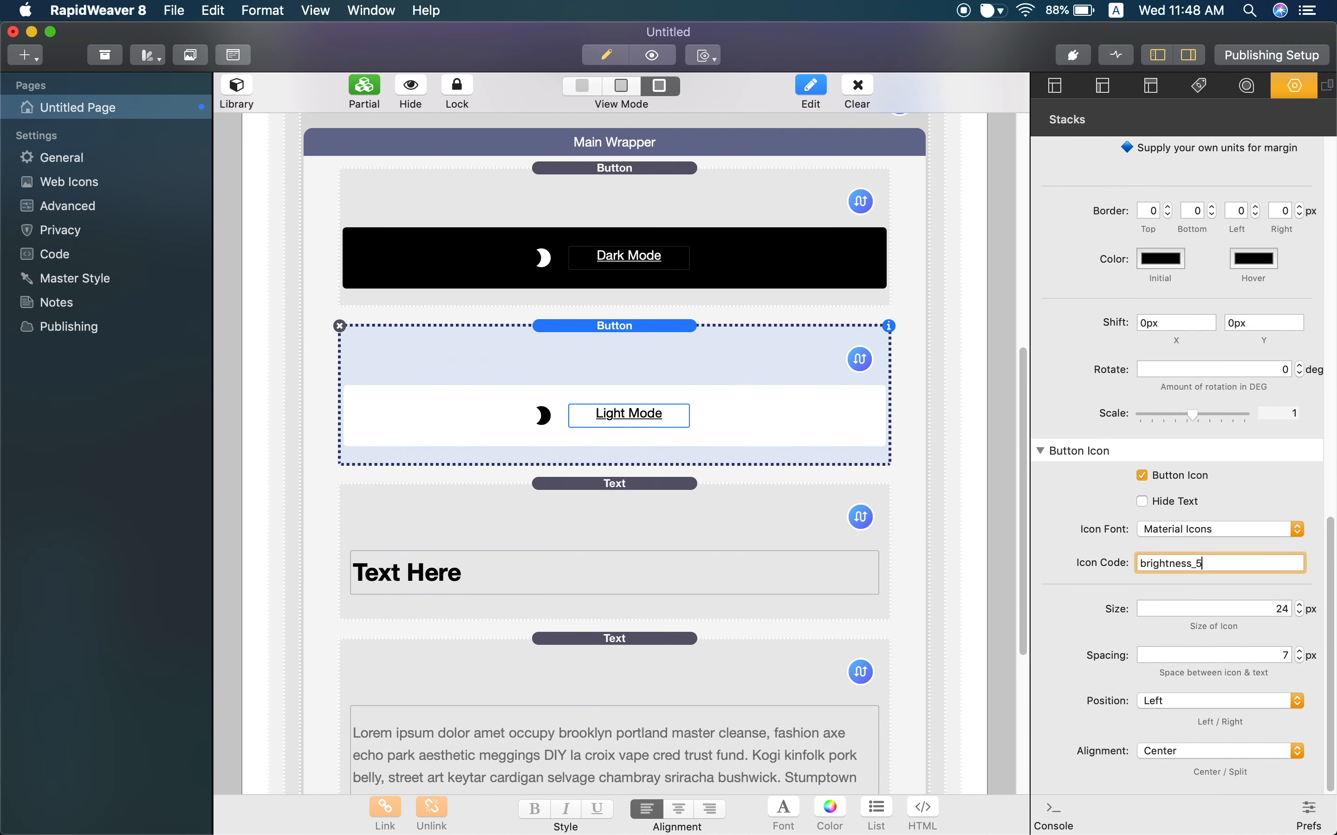
Step: Apply the icon code brightness_5 to the Light Mode button and reload the page preview in the browser
{"action": "key", "text": "Return"}
{"action": "left_click", "coordinate": [777, 411]}
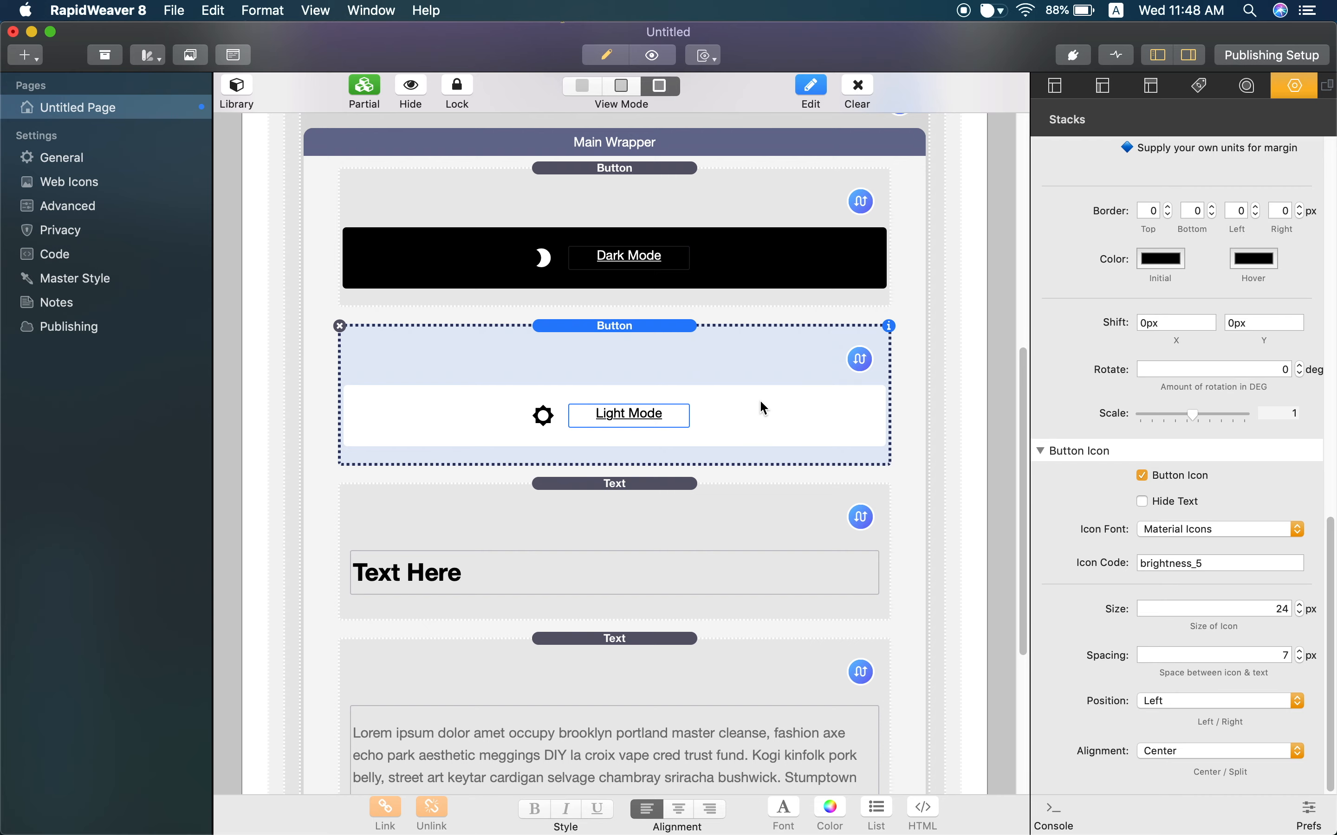
{"action": "key", "text": "ctrl+Right"}
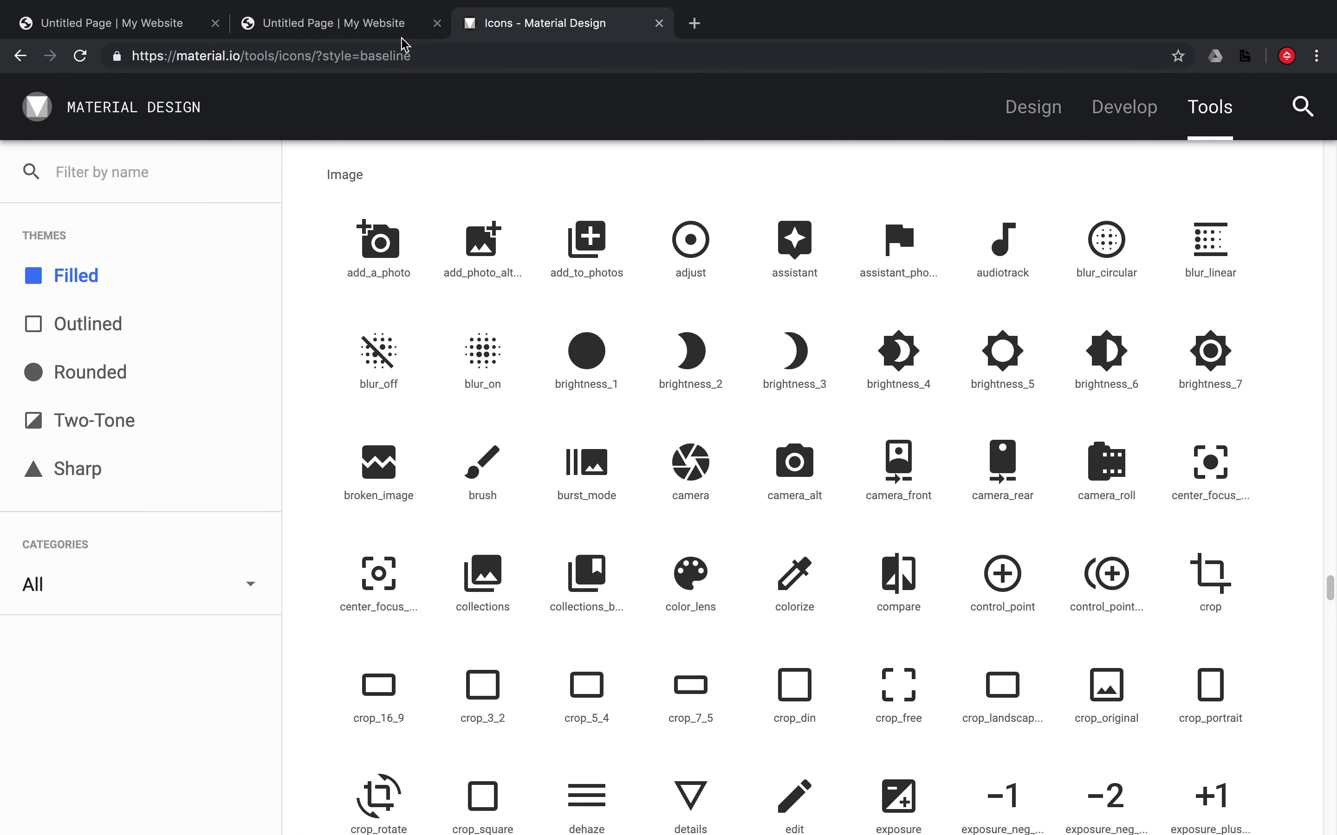
{"action": "left_click", "coordinate": [403, 34]}
{"action": "key", "text": "super+r"}
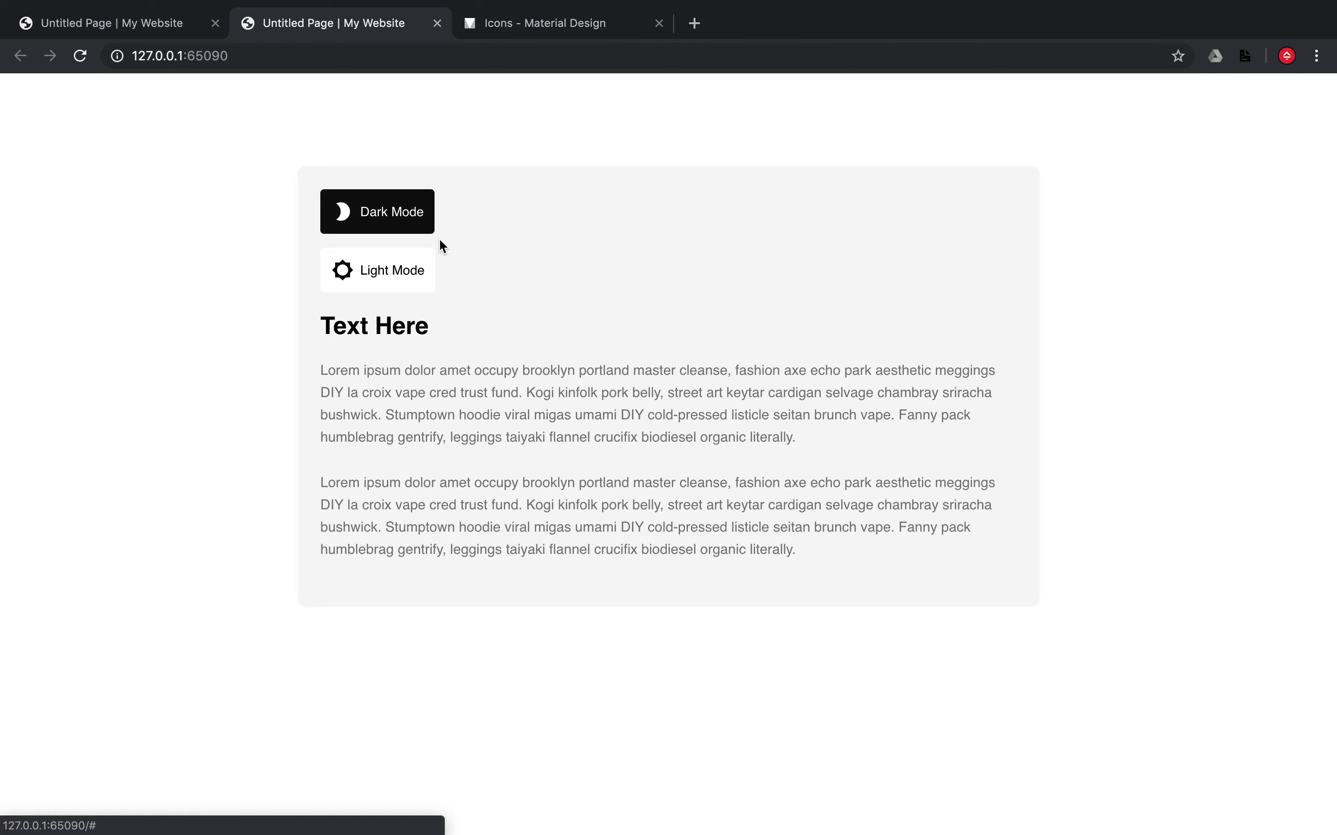
Step: In RapidWeaver, set the Main Wrapper container's content direction to Left-to-Right and reload the browser preview
{"action": "key", "text": "ctrl+Left"}
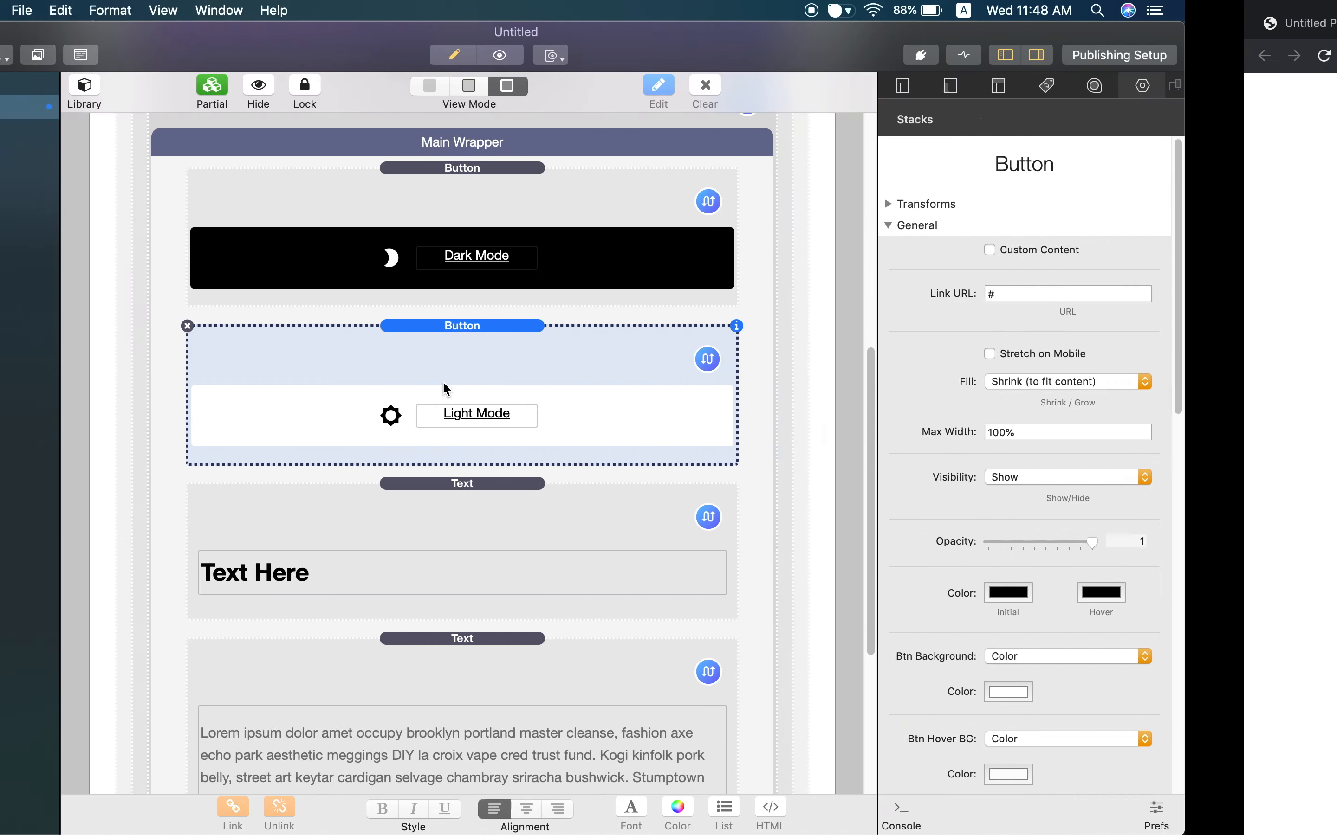
{"action": "scroll", "coordinate": [631, 174], "scroll_direction": "up", "scroll_amount": 2}
{"action": "scroll", "coordinate": [634, 180], "scroll_direction": "up", "scroll_amount": 2}
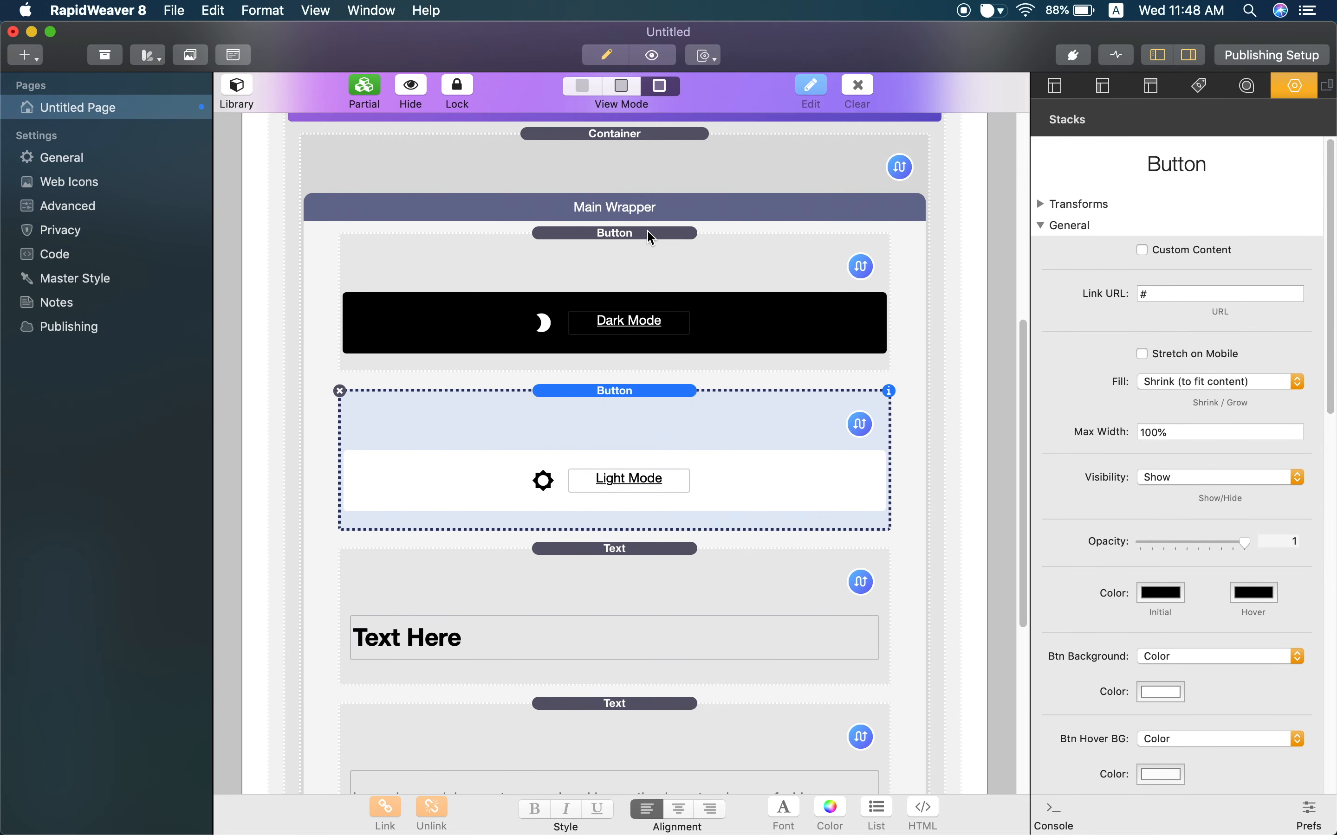
{"action": "left_click", "coordinate": [658, 187]}
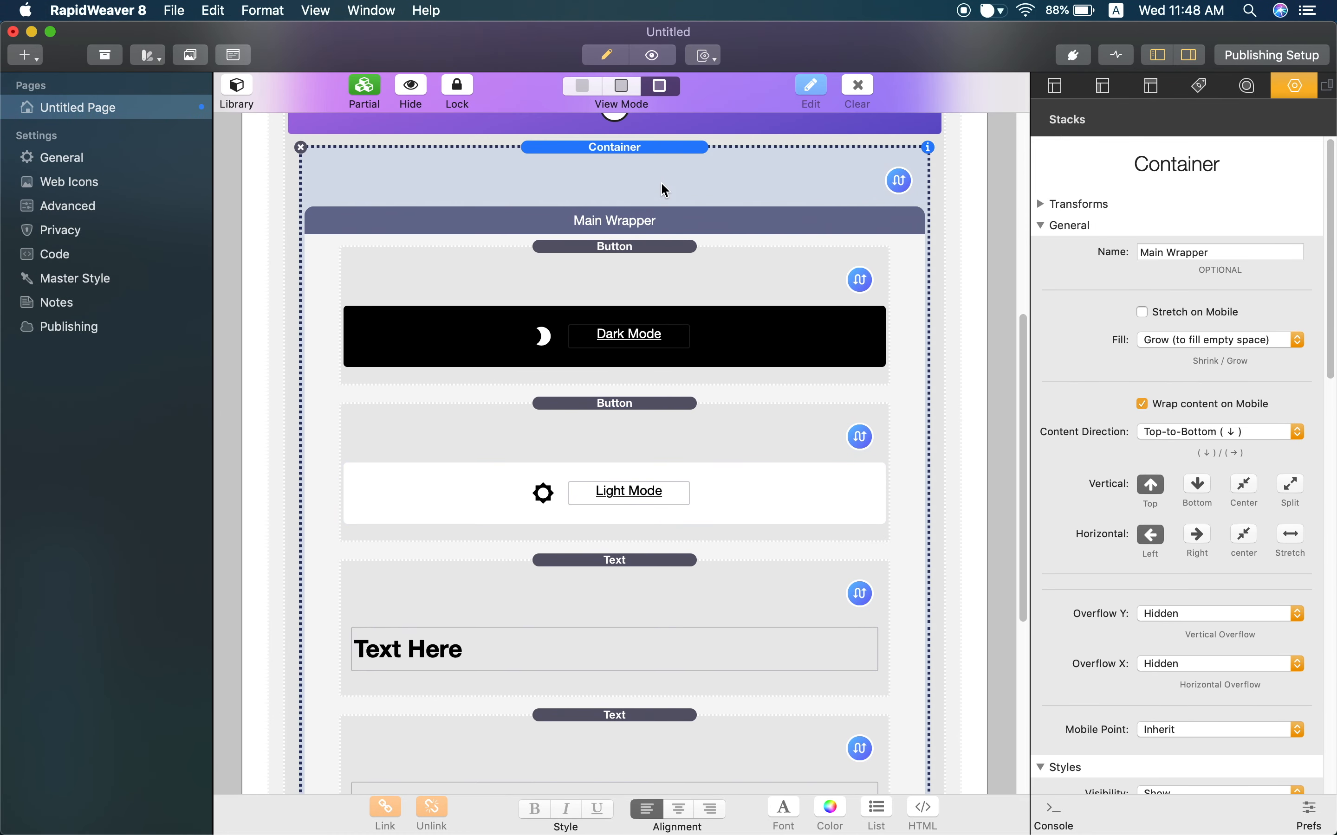
{"action": "left_click", "coordinate": [1176, 435]}
{"action": "left_click", "coordinate": [1183, 448]}
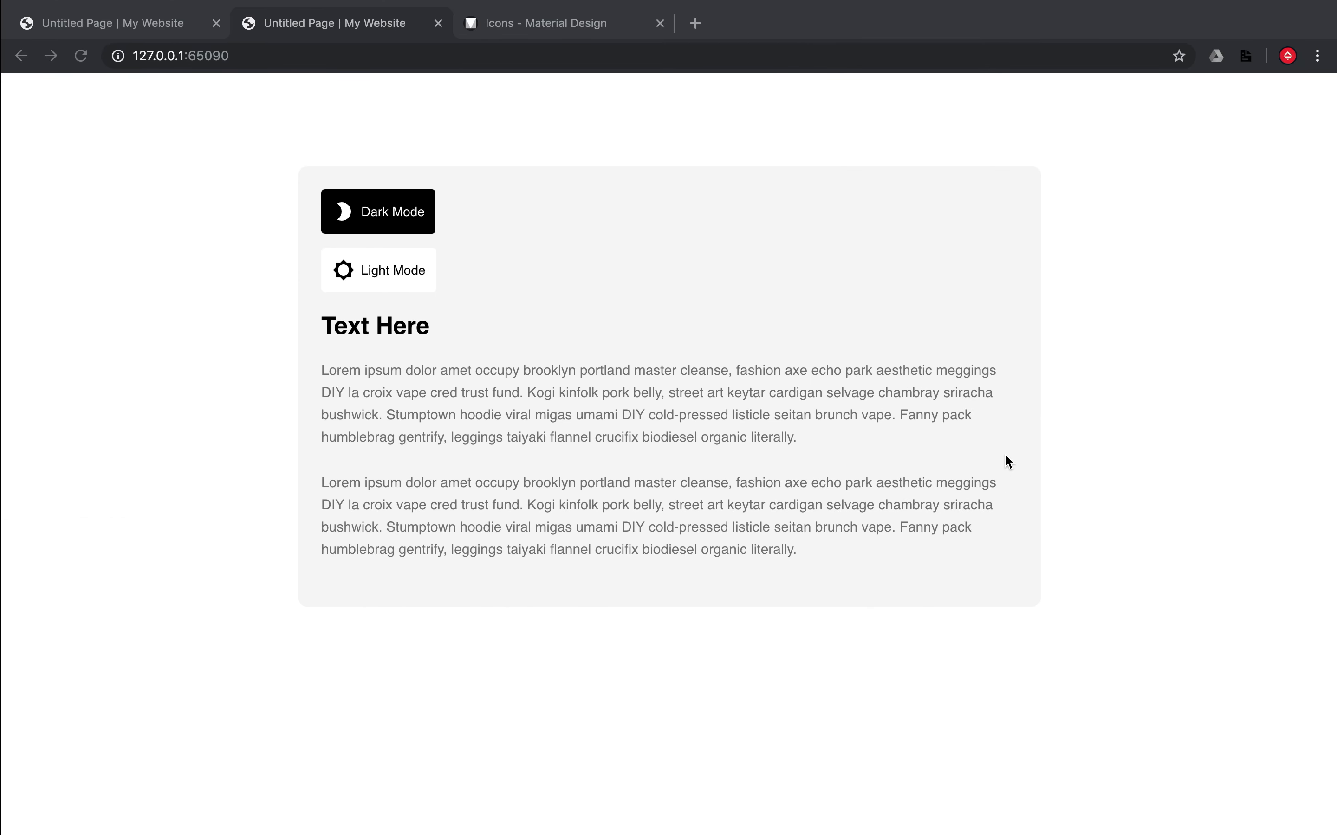
{"action": "key", "text": "super+r"}
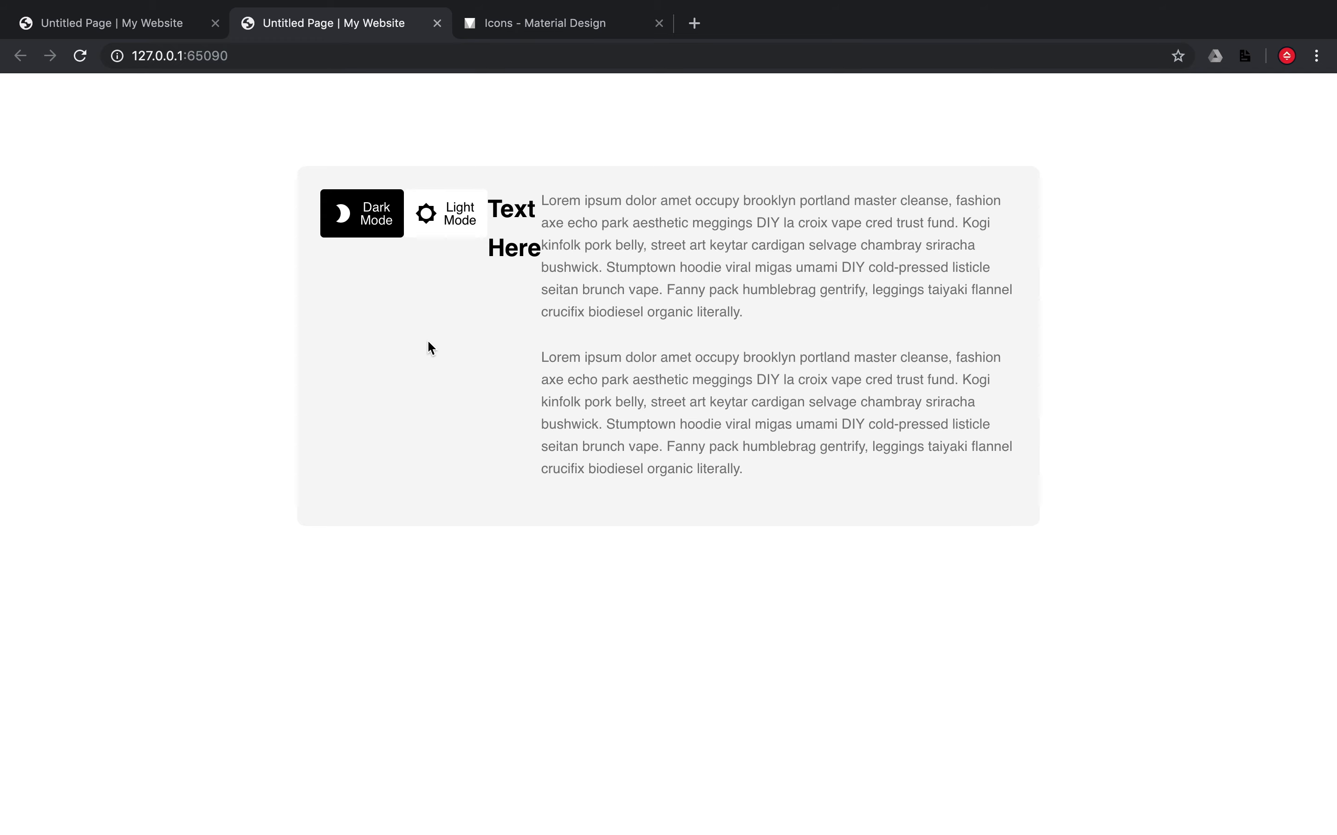
Step: Return the Main Wrapper container's content direction to Top-to-Bottom in RapidWeaver and preview the page in the browser
{"action": "key", "text": "ctrl+Left"}
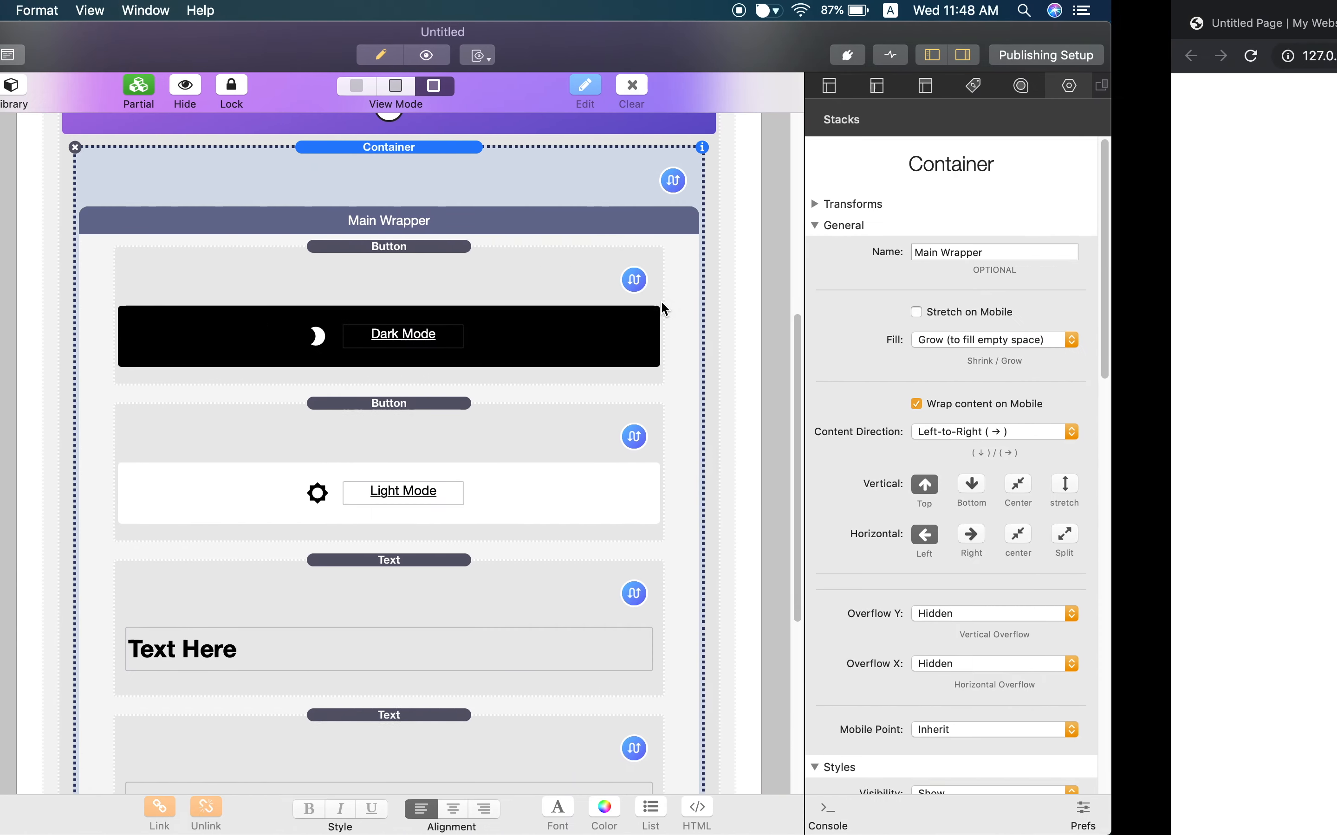
{"action": "left_click", "coordinate": [1183, 437]}
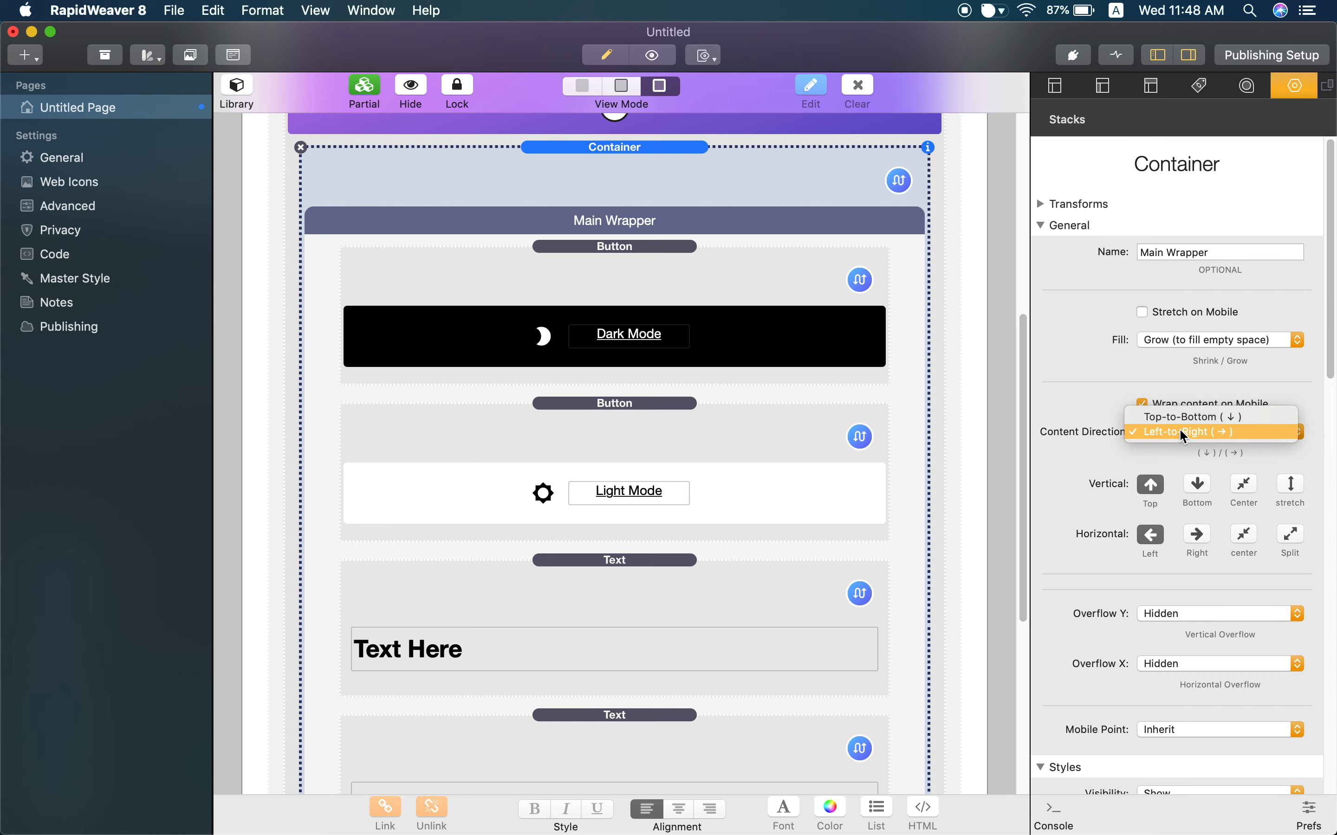
{"action": "key", "text": "alt+super+p"}
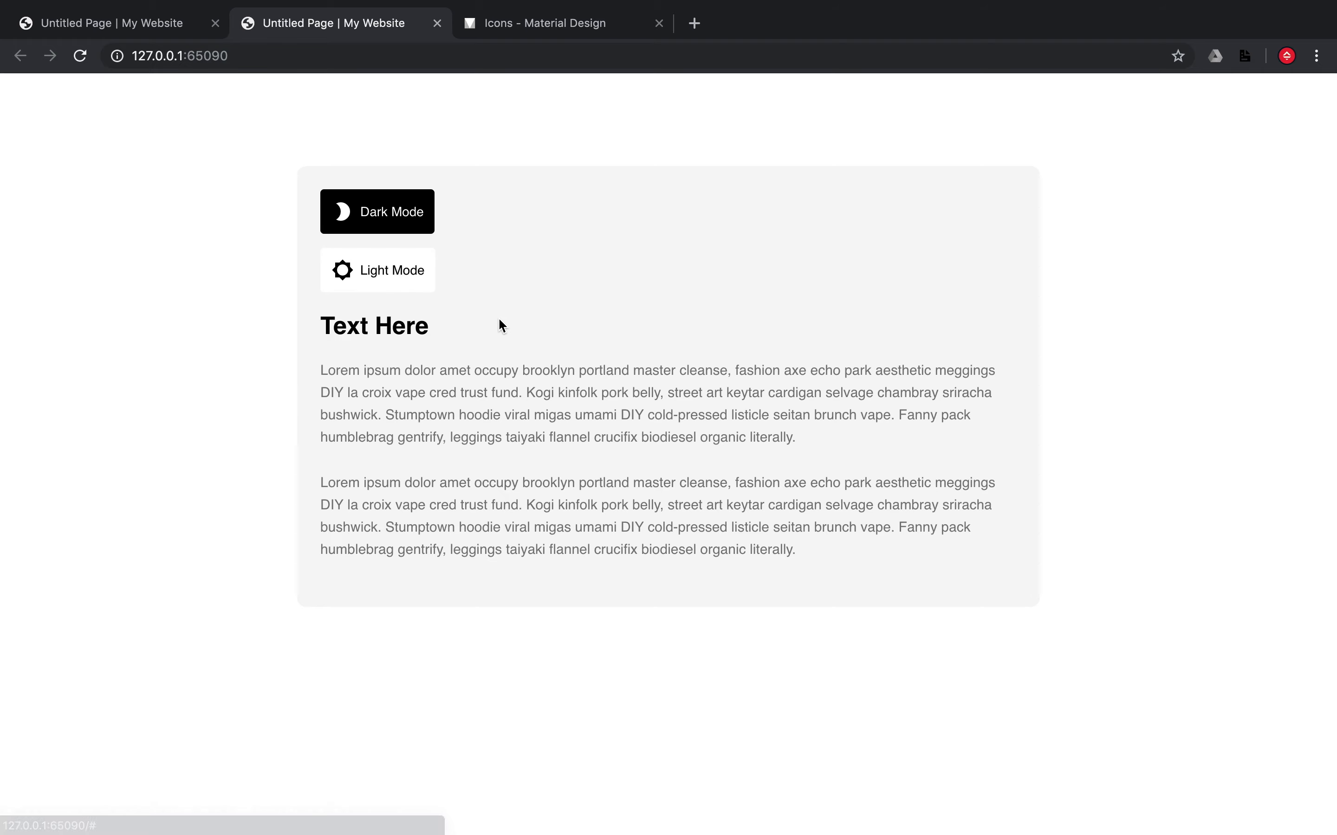
Step: Set the Light Mode button's visibility to Hide in RapidWeaver and preview the page in the browser
{"action": "key", "text": "super+Tab"}
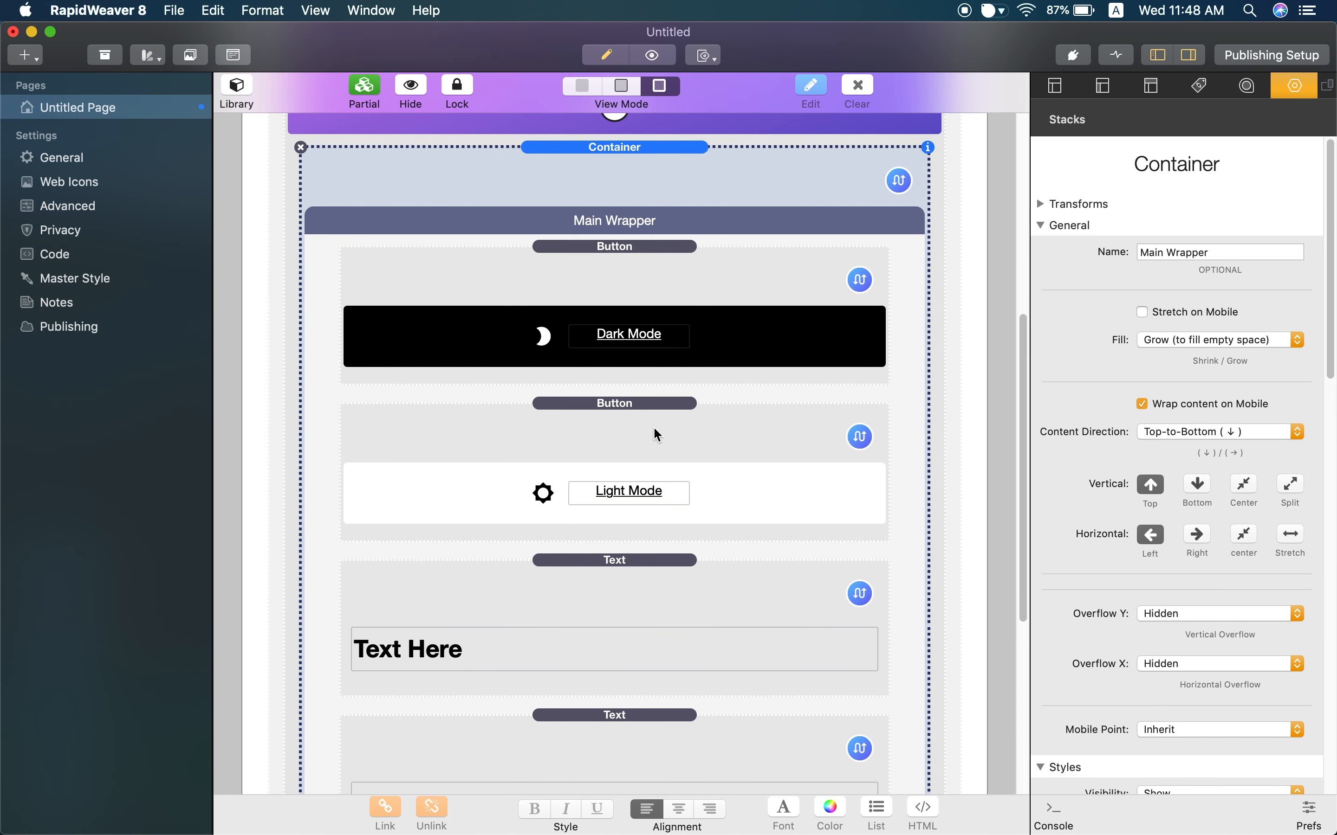
{"action": "left_click", "coordinate": [654, 429]}
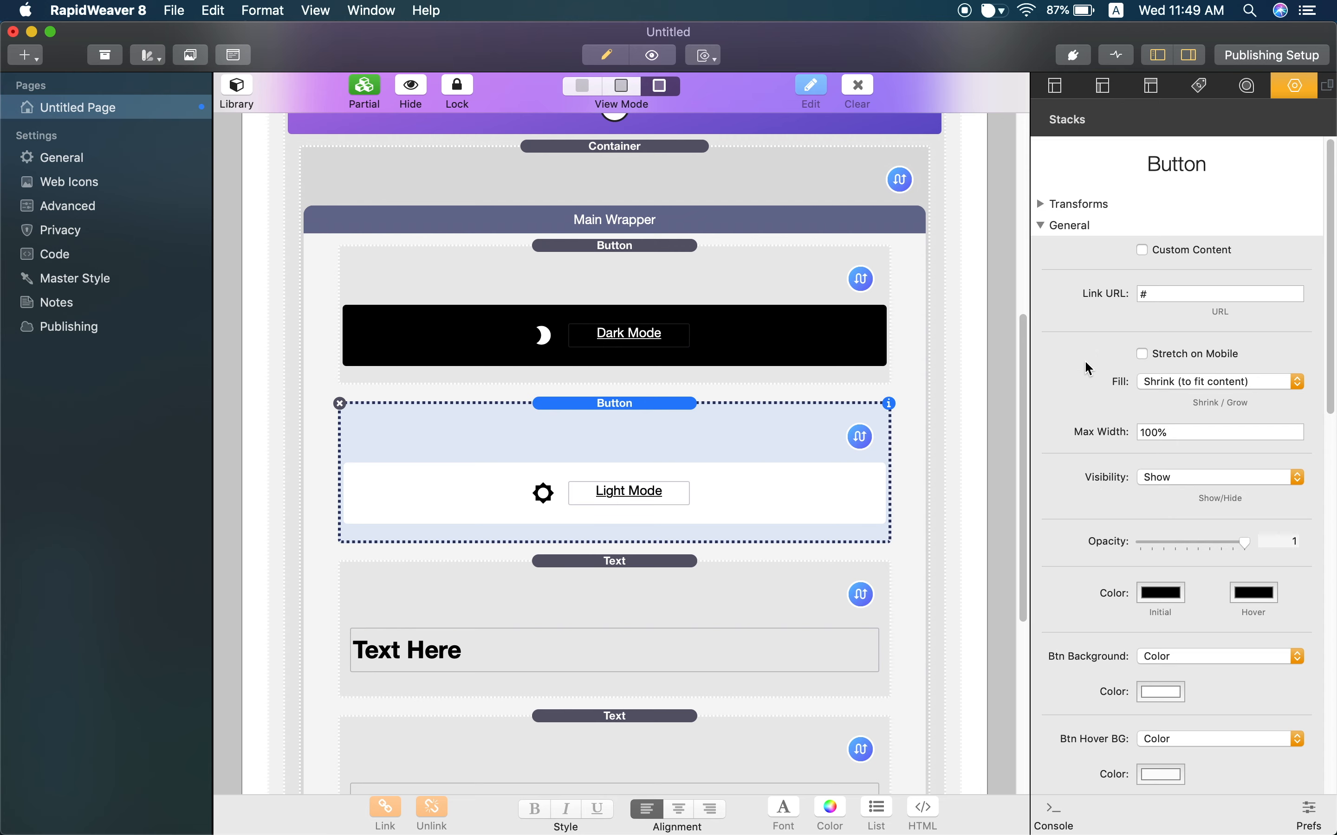
{"action": "scroll", "coordinate": [1091, 381], "scroll_direction": "down", "scroll_amount": 5}
{"action": "scroll", "coordinate": [1095, 389], "scroll_direction": "down", "scroll_amount": 3}
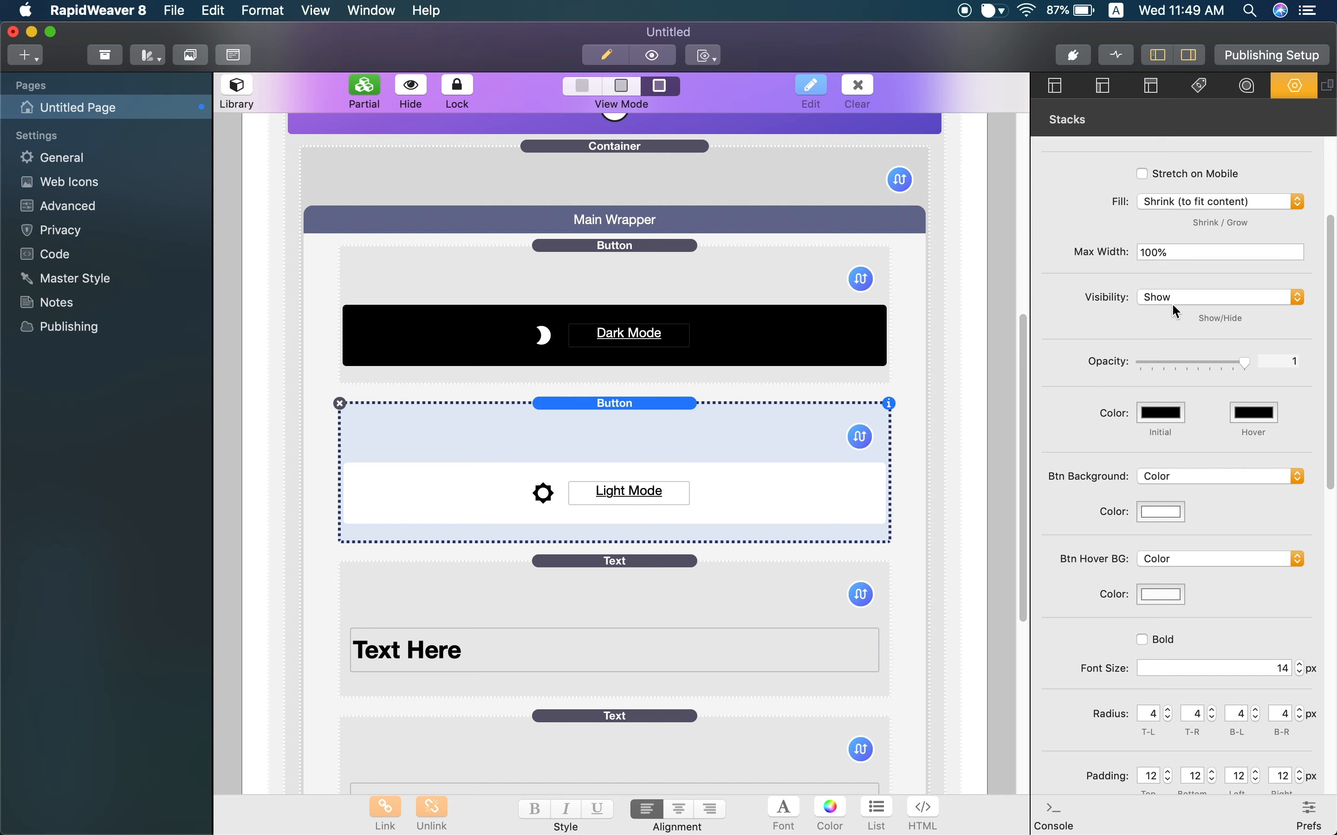
{"action": "scroll", "coordinate": [1136, 346], "scroll_direction": "up", "scroll_amount": 4}
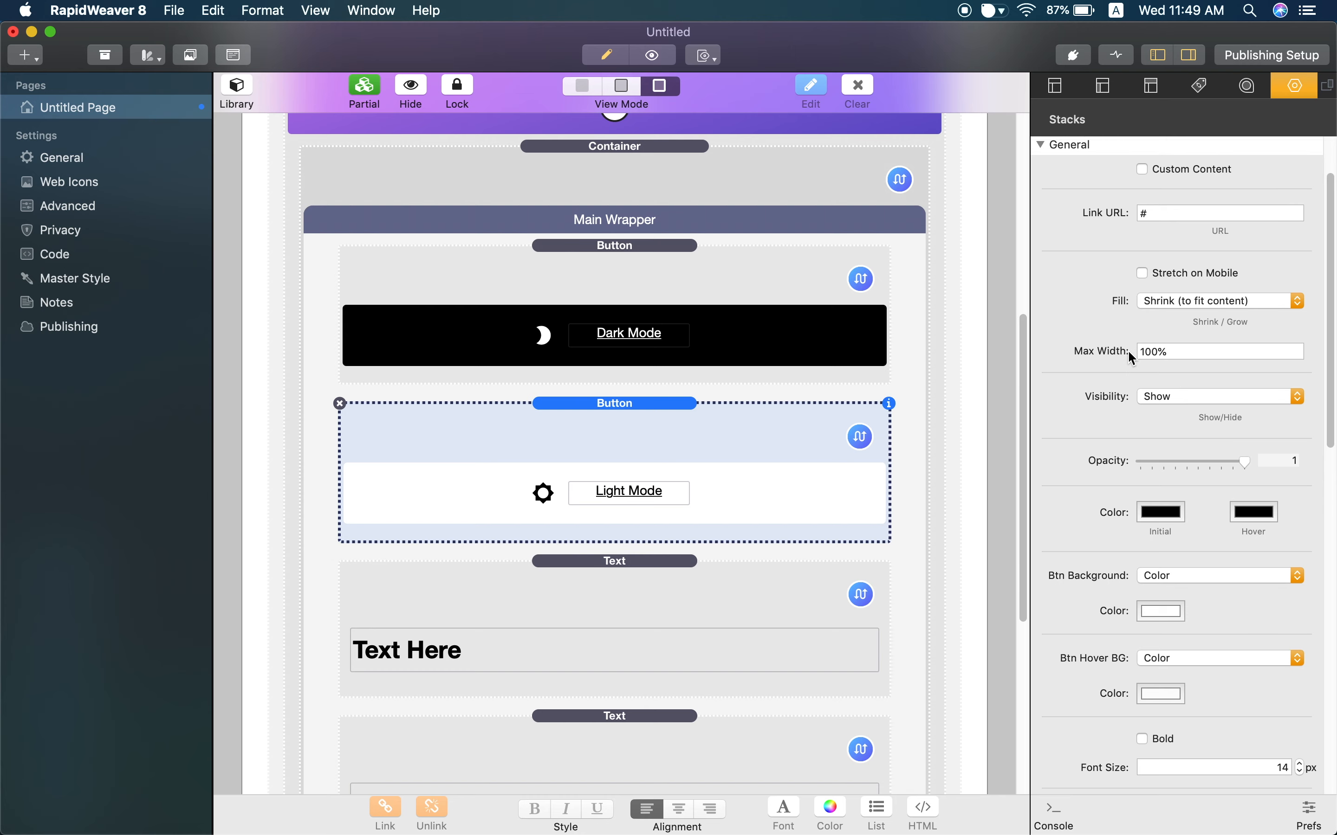
{"action": "left_click", "coordinate": [1191, 396]}
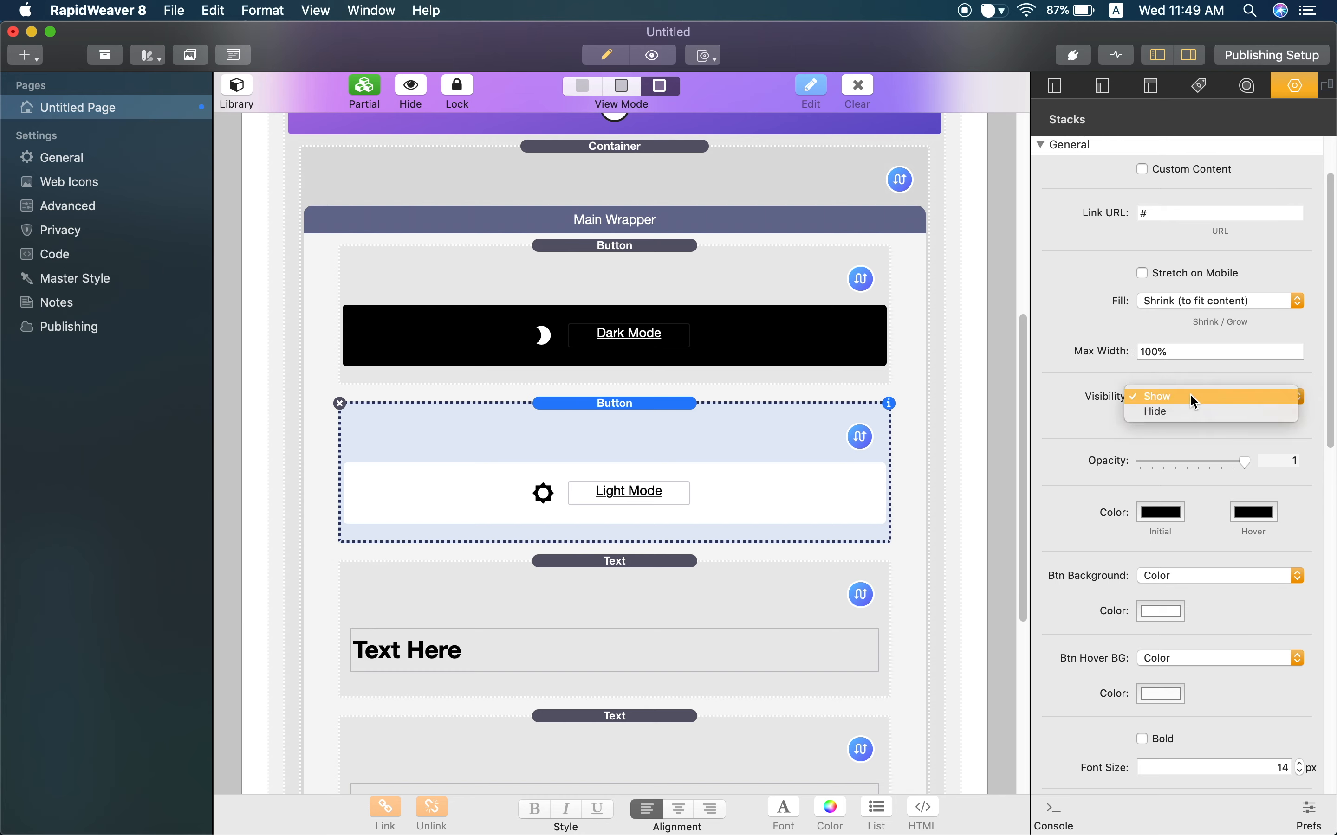
{"action": "left_click", "coordinate": [1208, 412]}
{"action": "key", "text": "super+alt+p"}
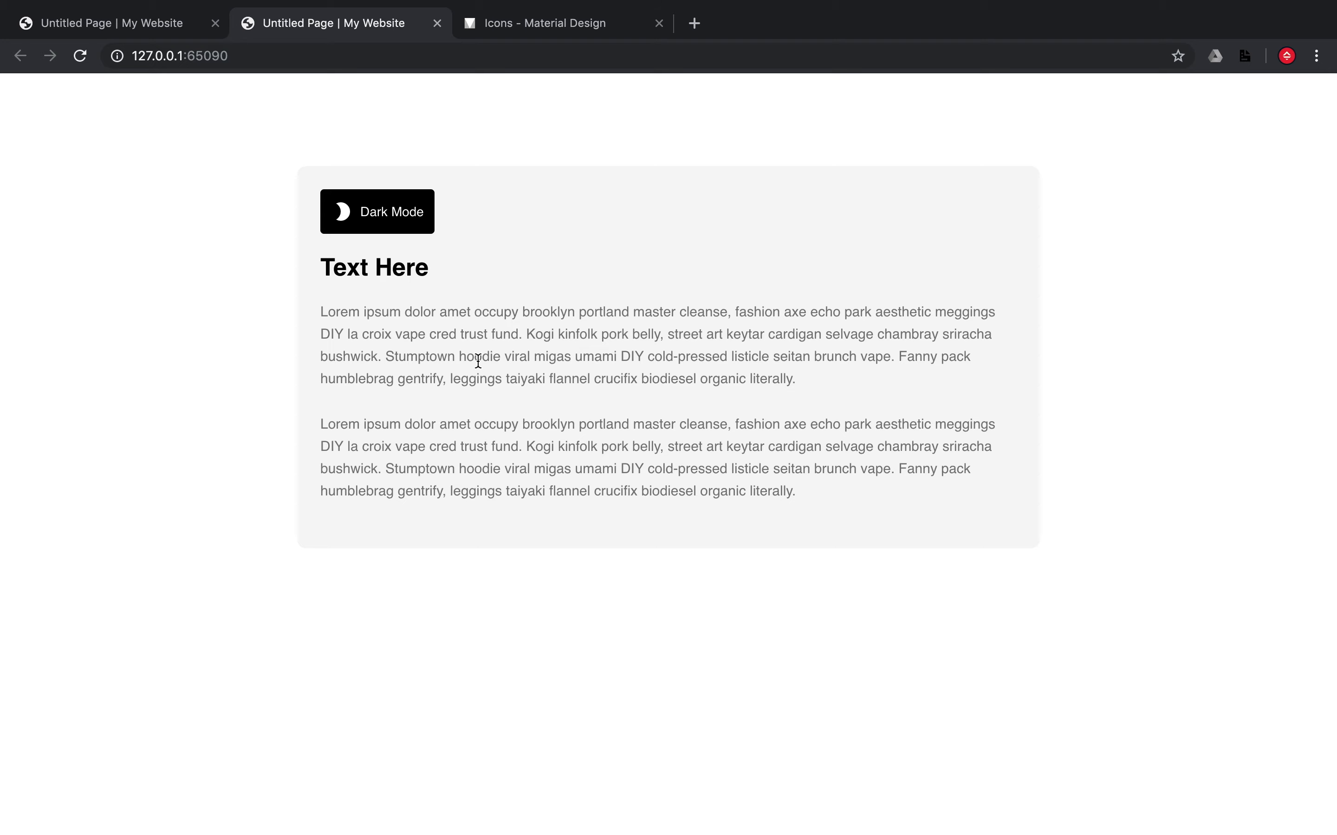
Step: Back in RapidWeaver, review the State Manager, the Main Wrapper container, both buttons and the text blocks
{"action": "key", "text": "super+Tab"}
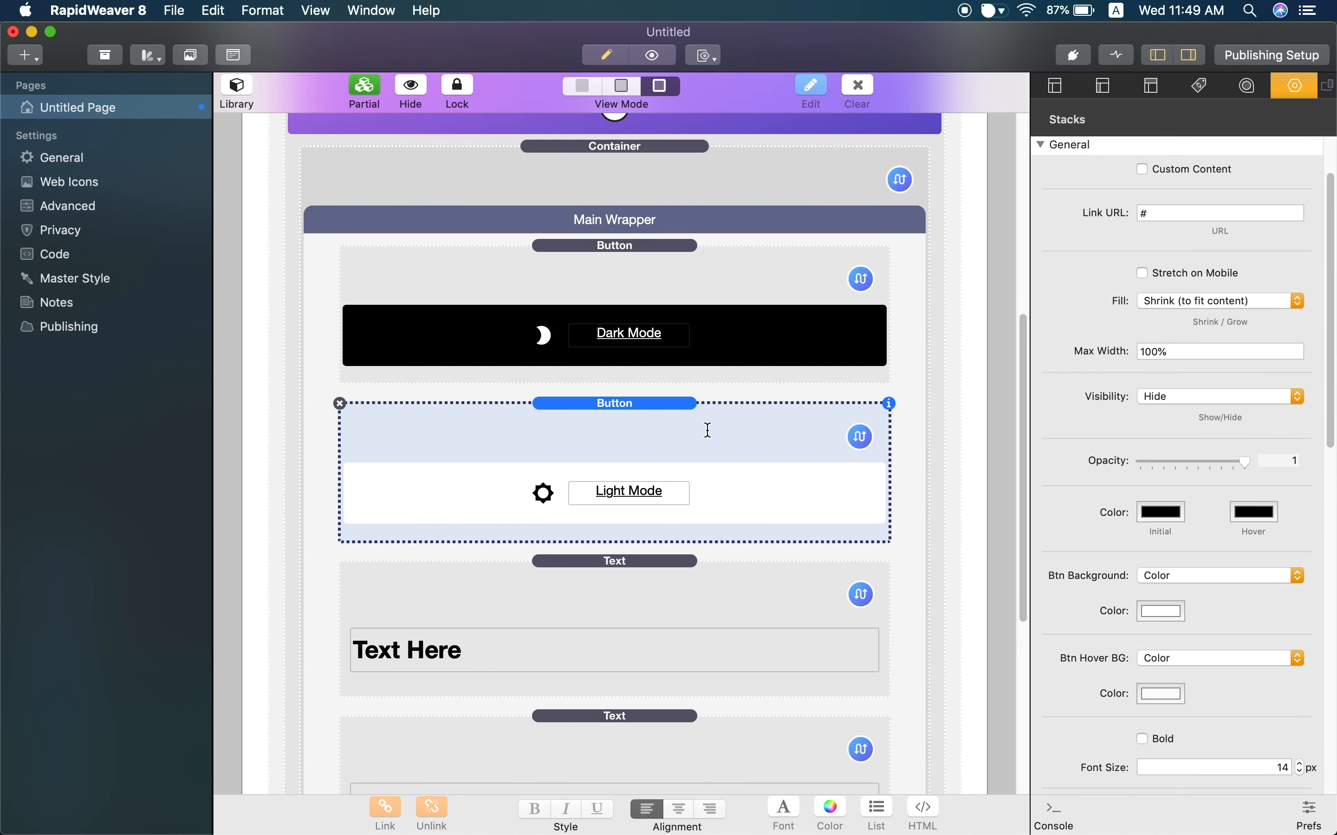
{"action": "left_click", "coordinate": [666, 426]}
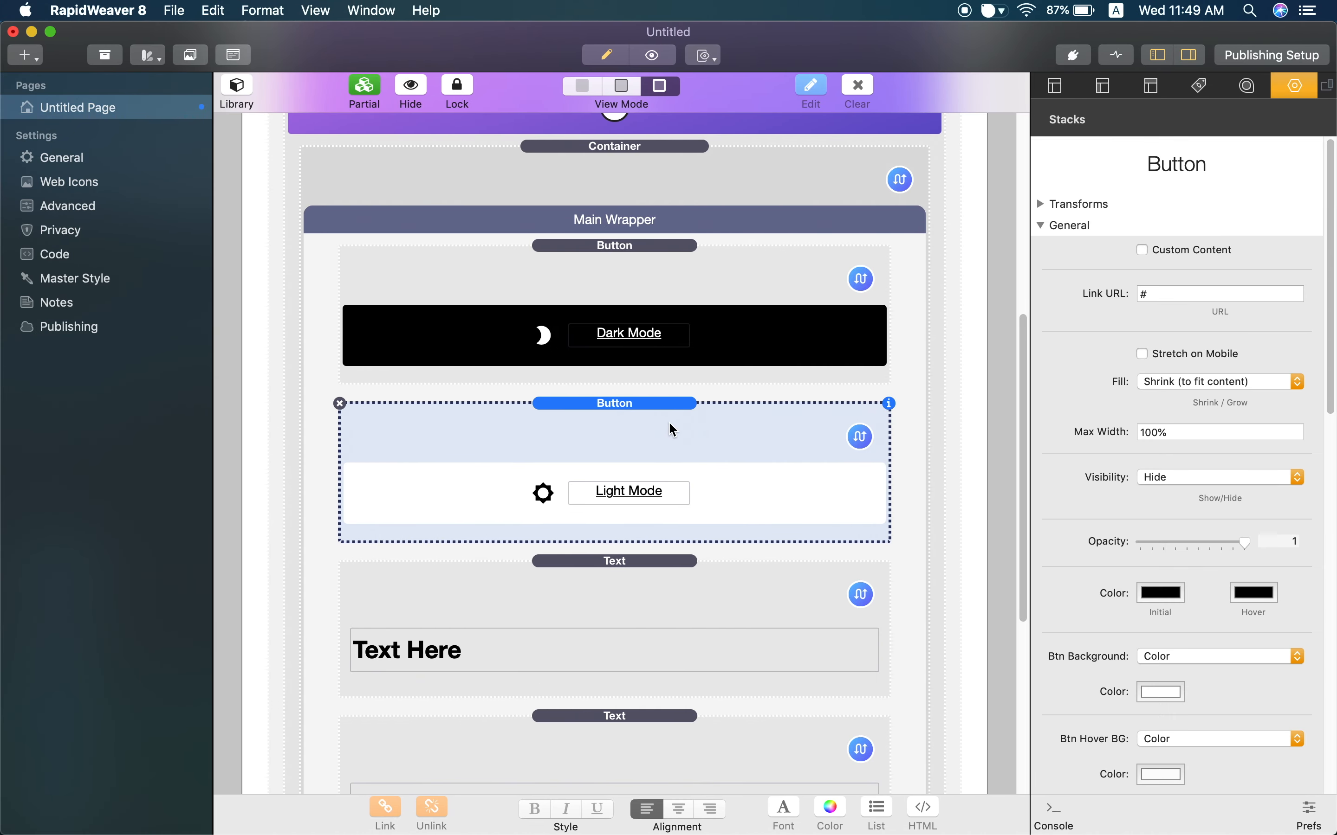
{"action": "scroll", "coordinate": [673, 430], "scroll_direction": "up", "scroll_amount": 3}
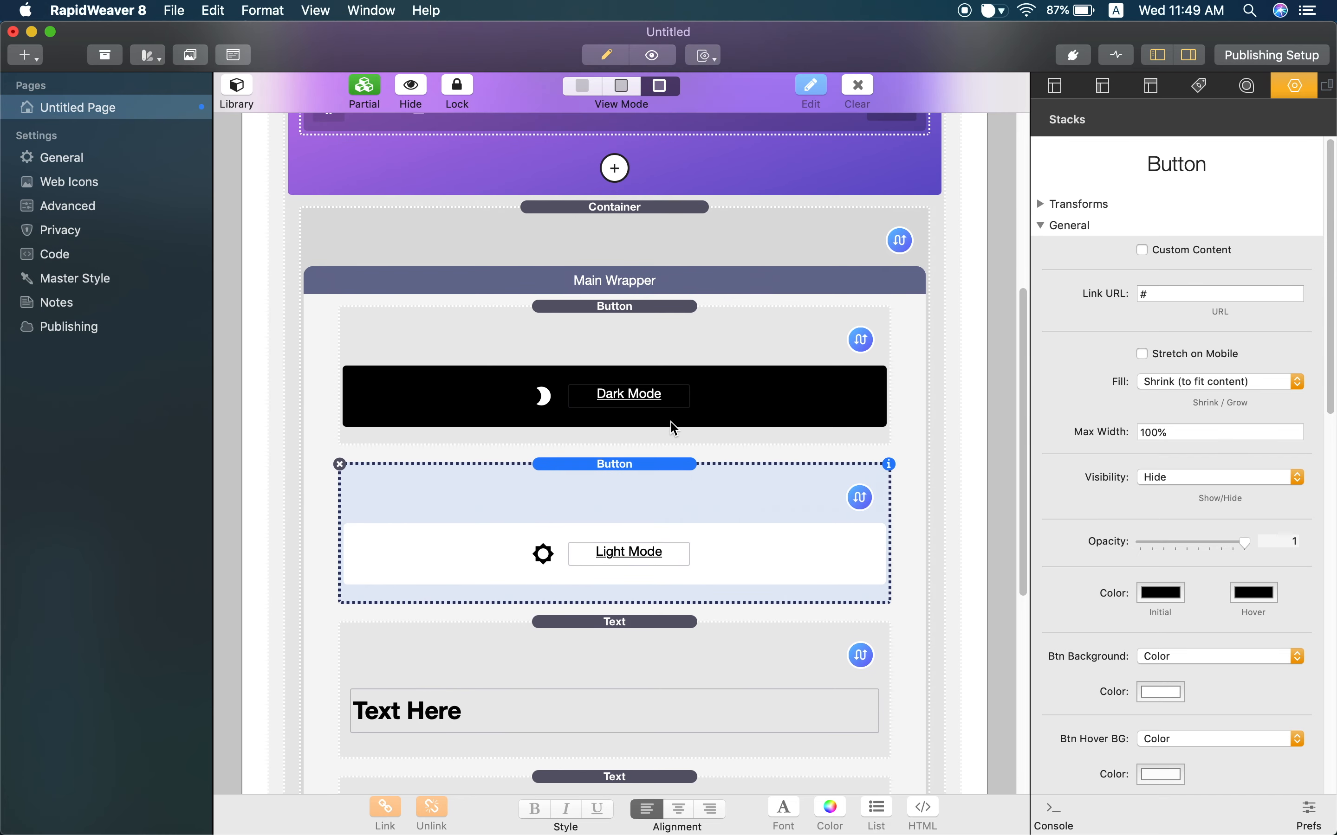
{"action": "scroll", "coordinate": [671, 423], "scroll_direction": "up", "scroll_amount": 8}
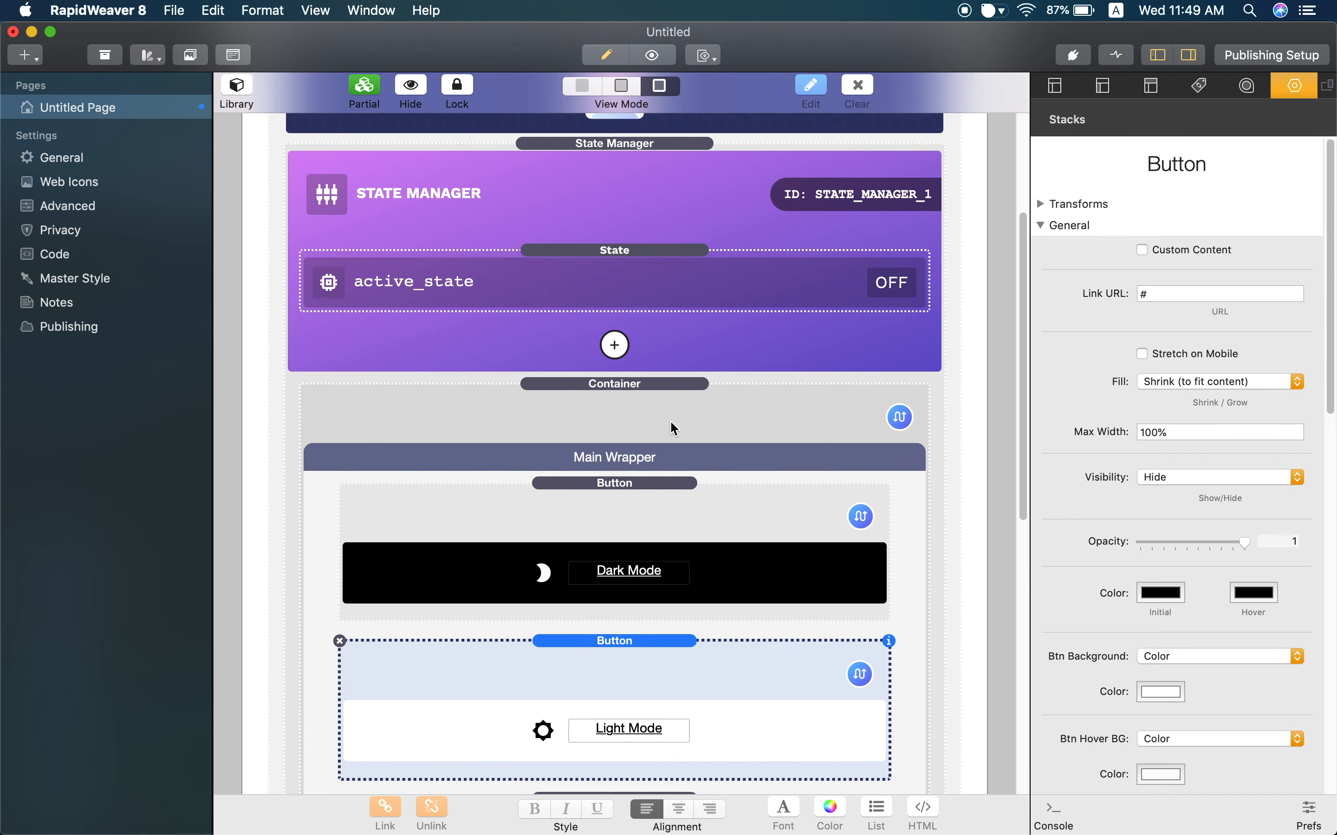
{"action": "scroll", "coordinate": [672, 425], "scroll_direction": "up", "scroll_amount": 4}
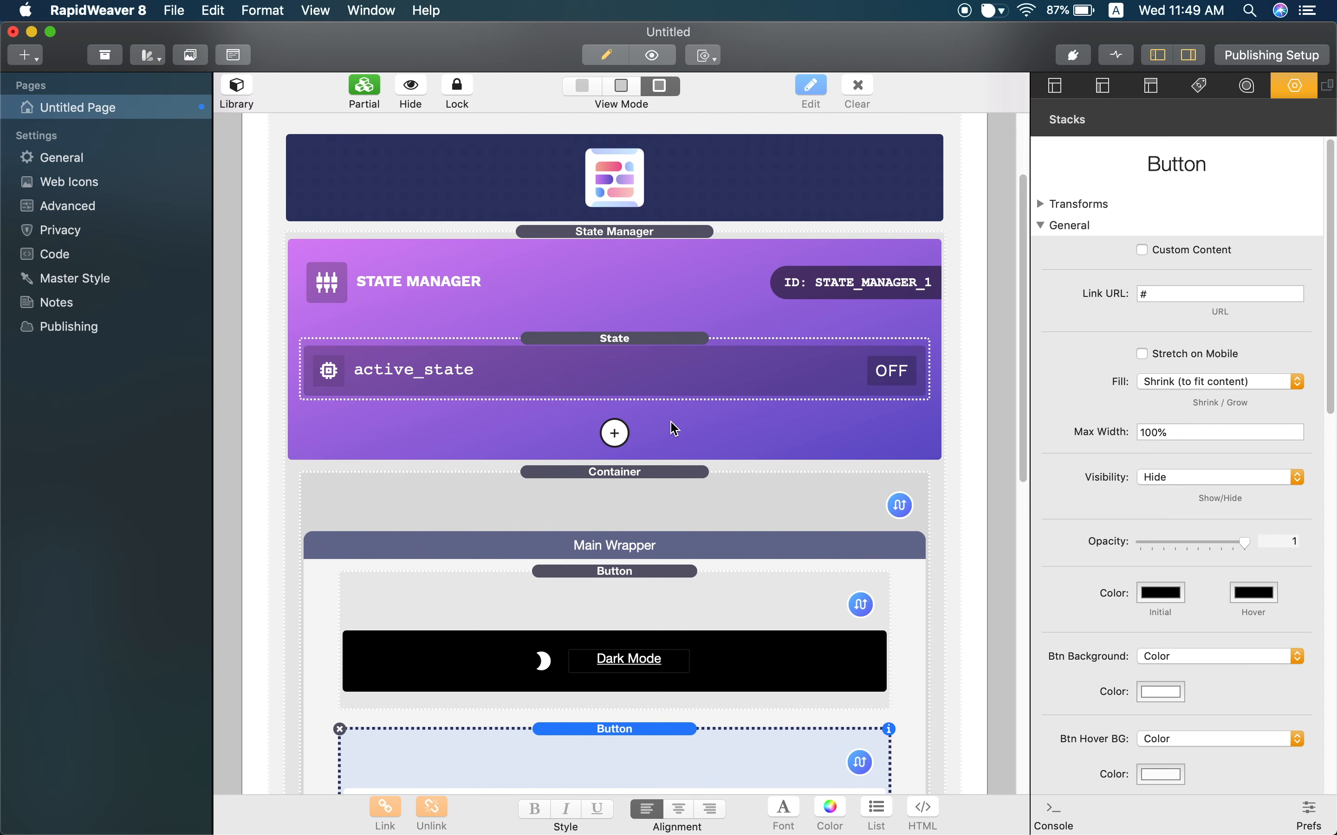
{"action": "scroll", "coordinate": [674, 428], "scroll_direction": "down", "scroll_amount": 1}
{"action": "scroll", "coordinate": [674, 429], "scroll_direction": "down", "scroll_amount": 6}
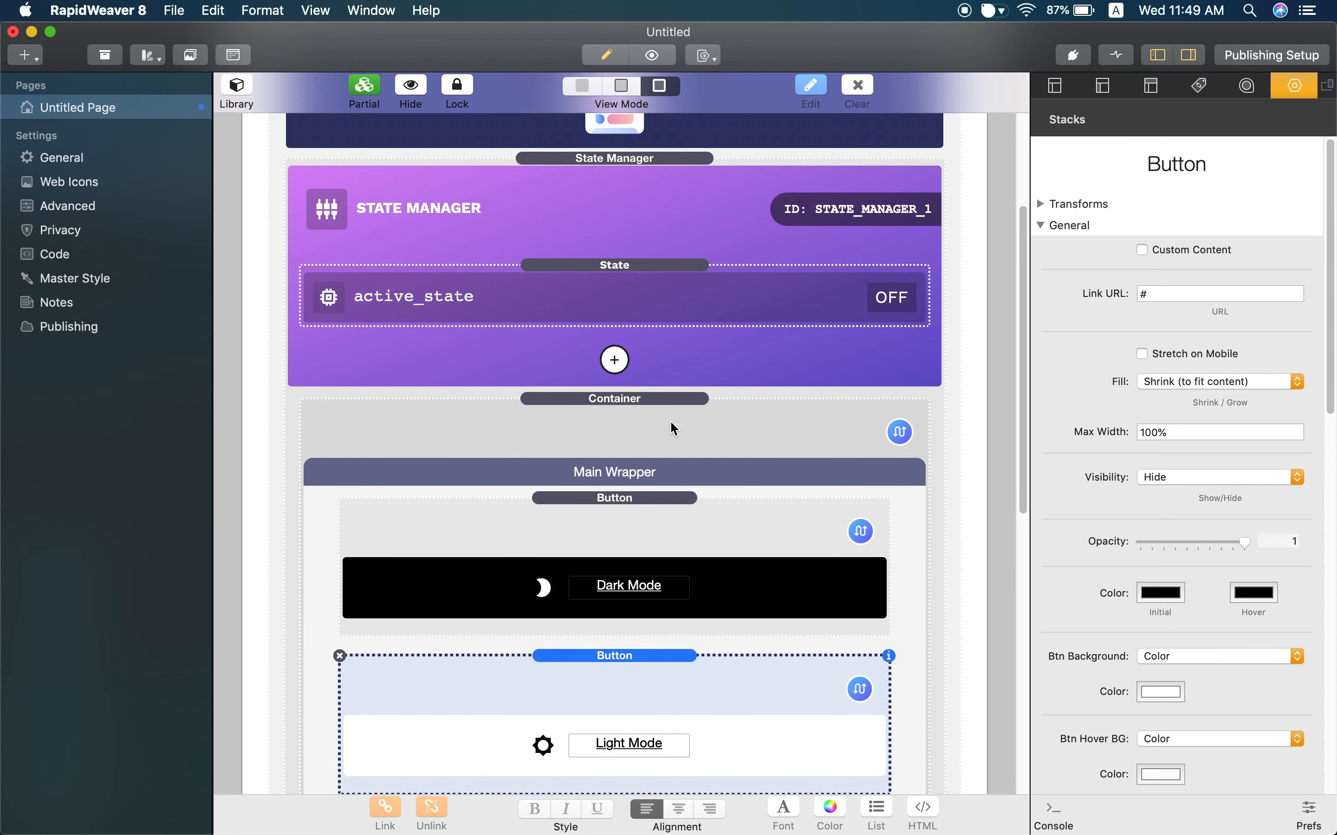
{"action": "scroll", "coordinate": [673, 429], "scroll_direction": "down", "scroll_amount": 7}
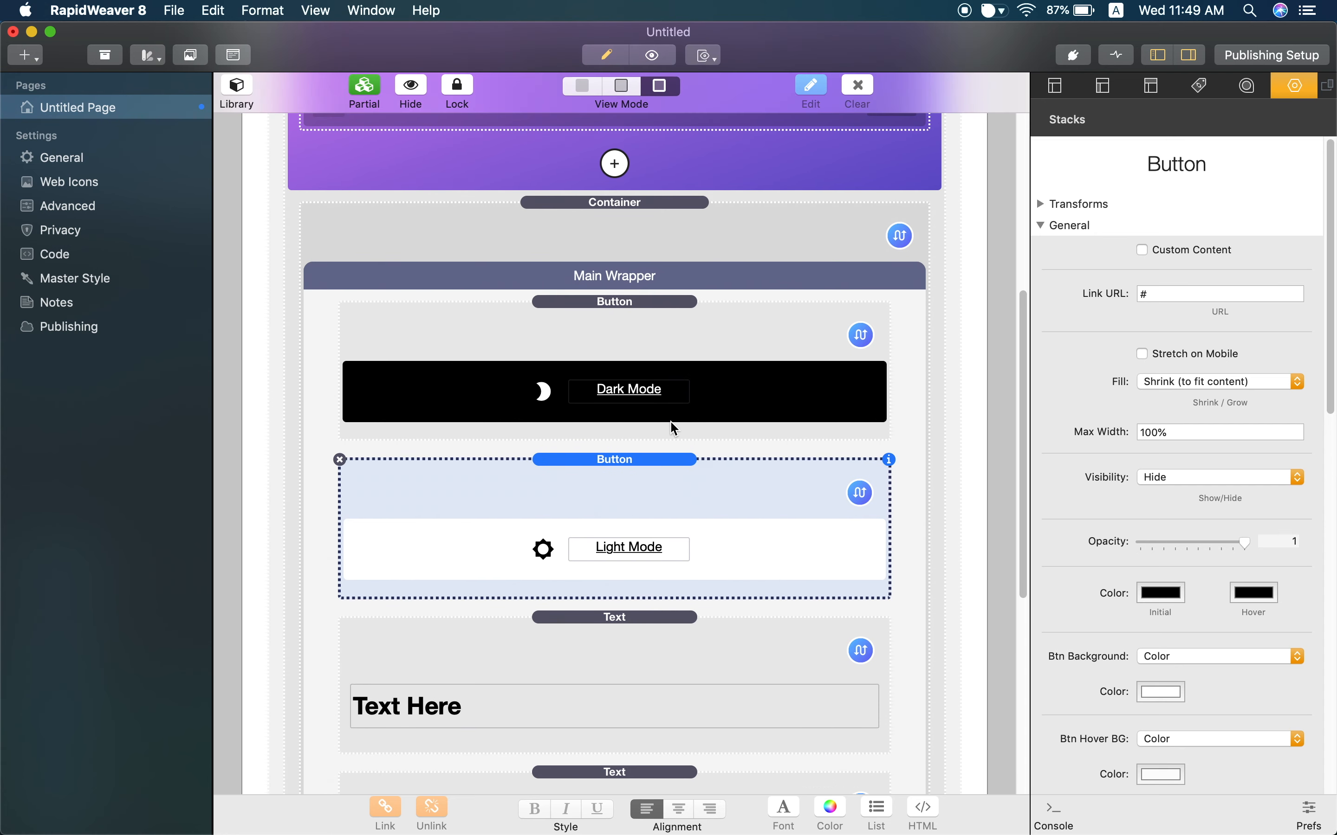
{"action": "scroll", "coordinate": [674, 428], "scroll_direction": "down", "scroll_amount": 1}
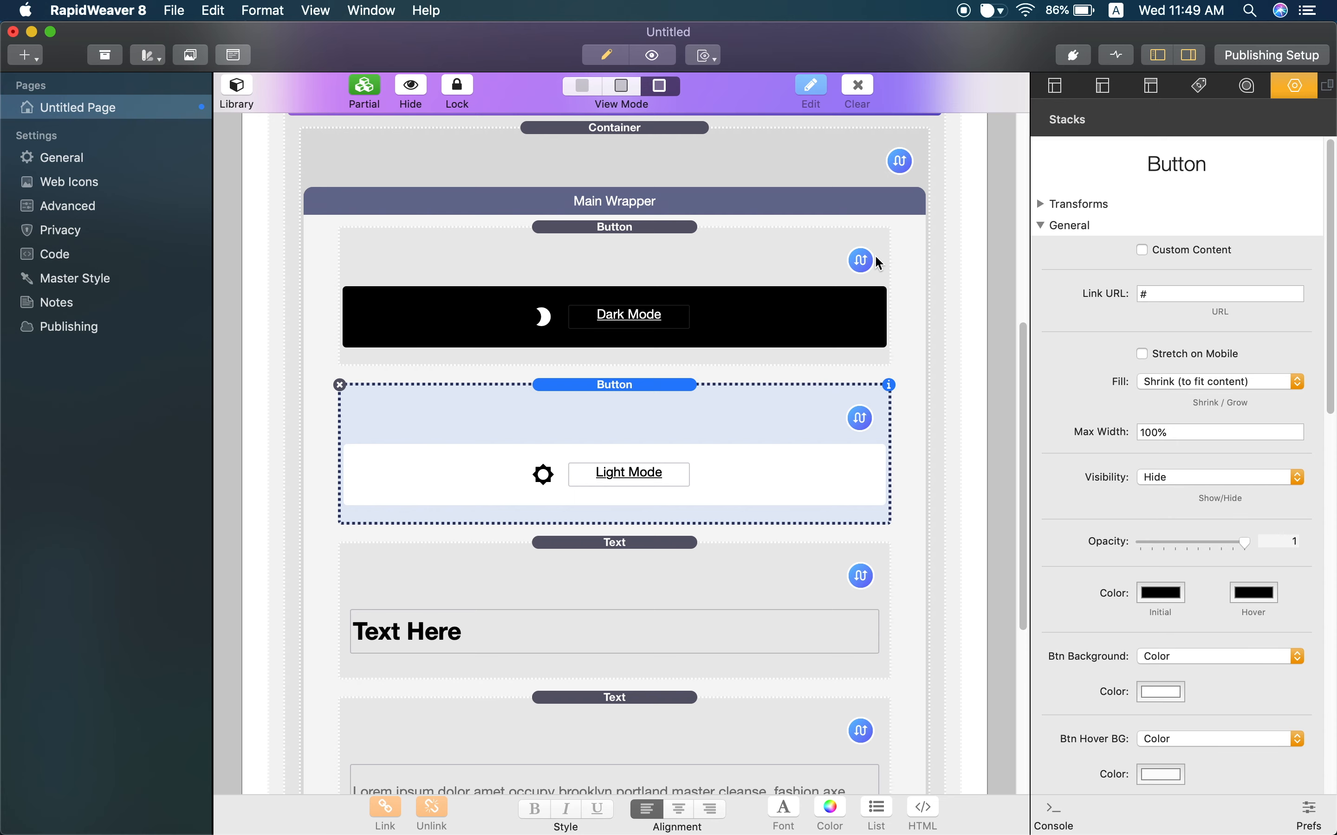
{"action": "scroll", "coordinate": [860, 441], "scroll_direction": "down", "scroll_amount": 1}
{"action": "scroll", "coordinate": [860, 441], "scroll_direction": "down", "scroll_amount": 5}
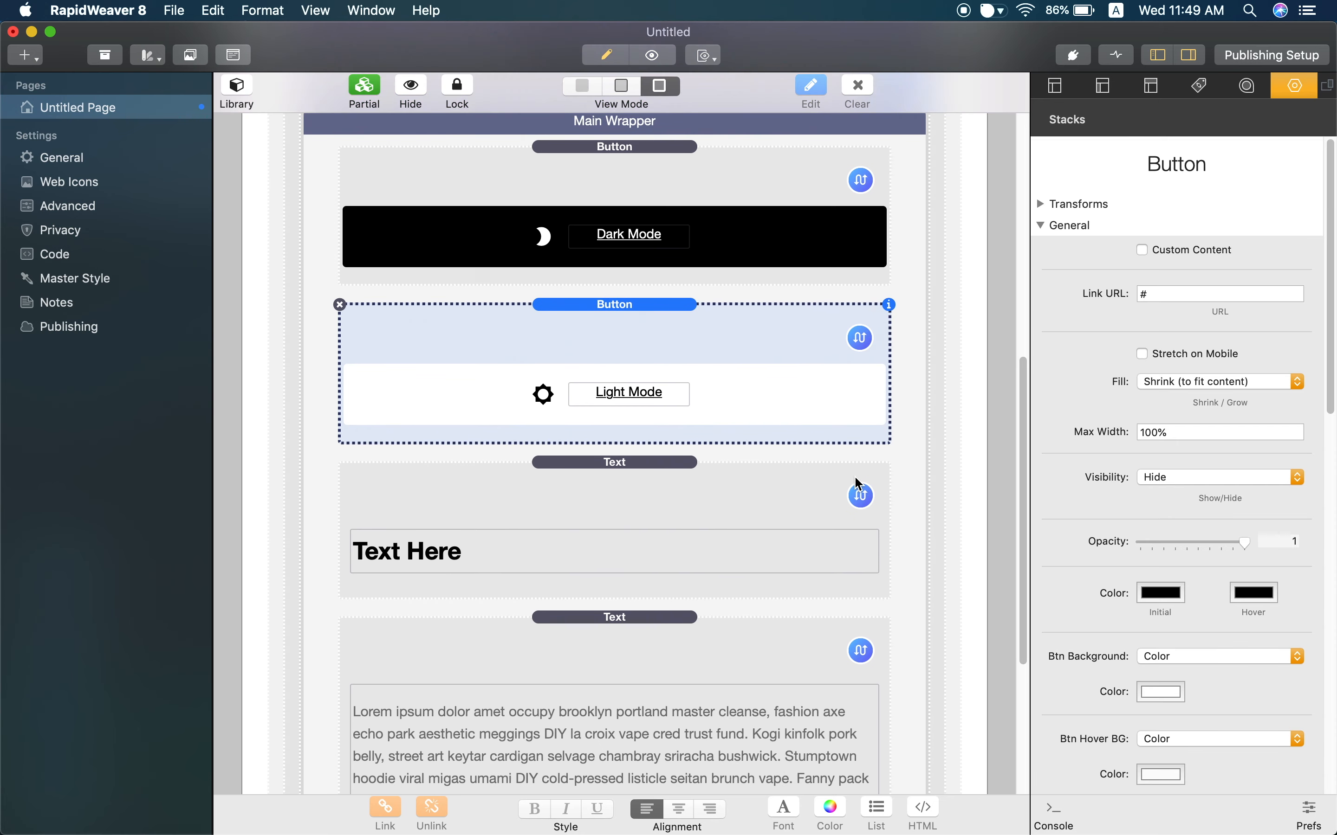
{"action": "scroll", "coordinate": [861, 505], "scroll_direction": "down", "scroll_amount": 3}
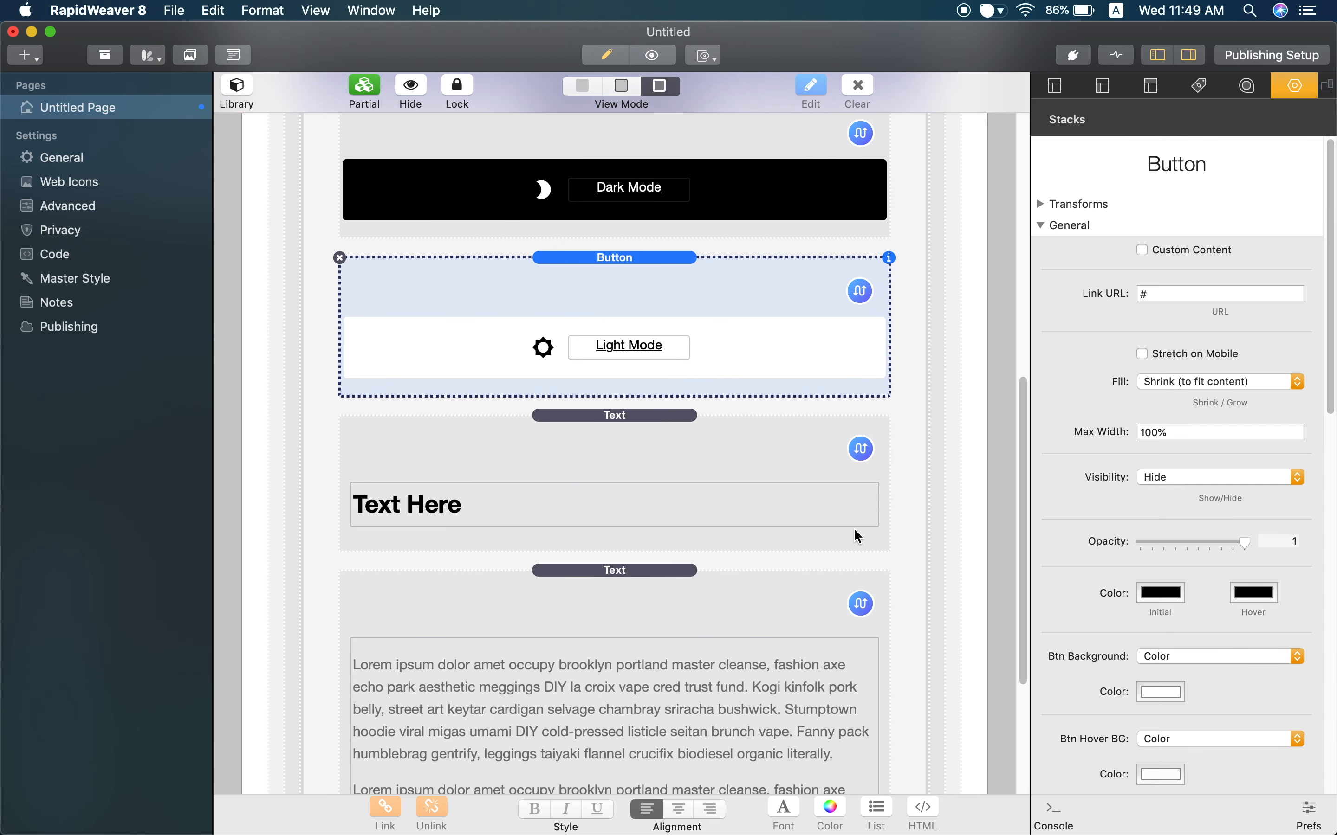
{"action": "scroll", "coordinate": [849, 526], "scroll_direction": "up", "scroll_amount": 10}
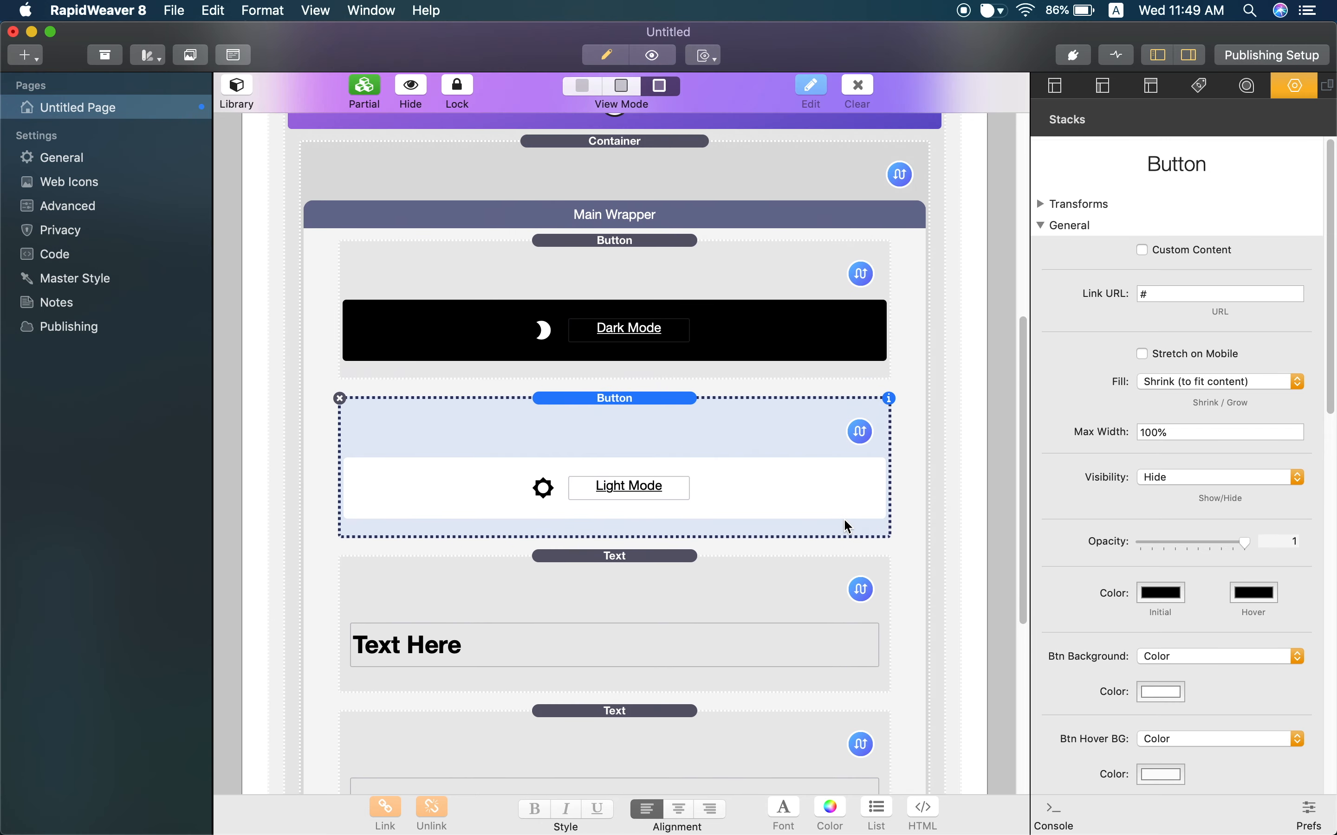
Step: Add a transform to the Main Wrapper container and compare its trigger state with the state defined in the State Manager
{"action": "left_click", "coordinate": [901, 183]}
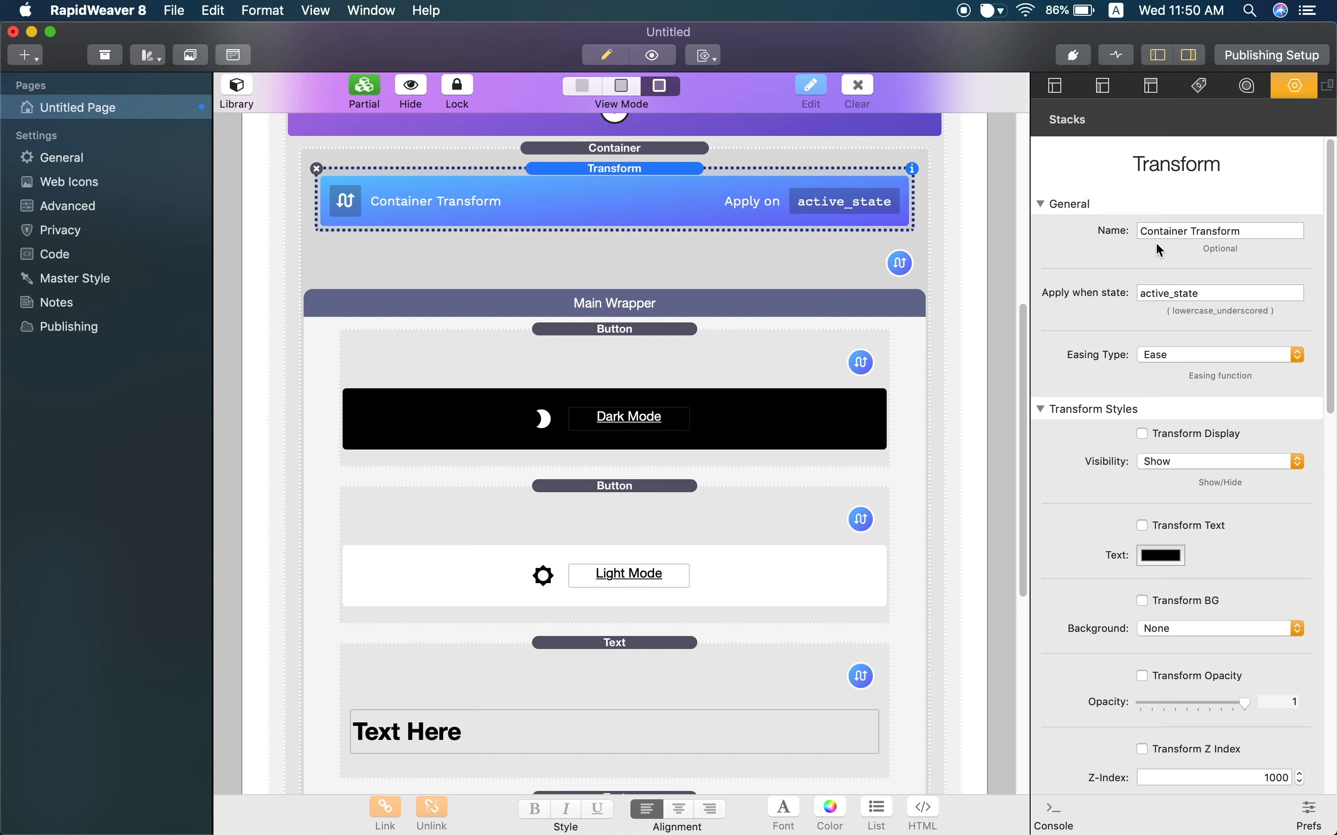
{"action": "left_click", "coordinate": [1251, 232]}
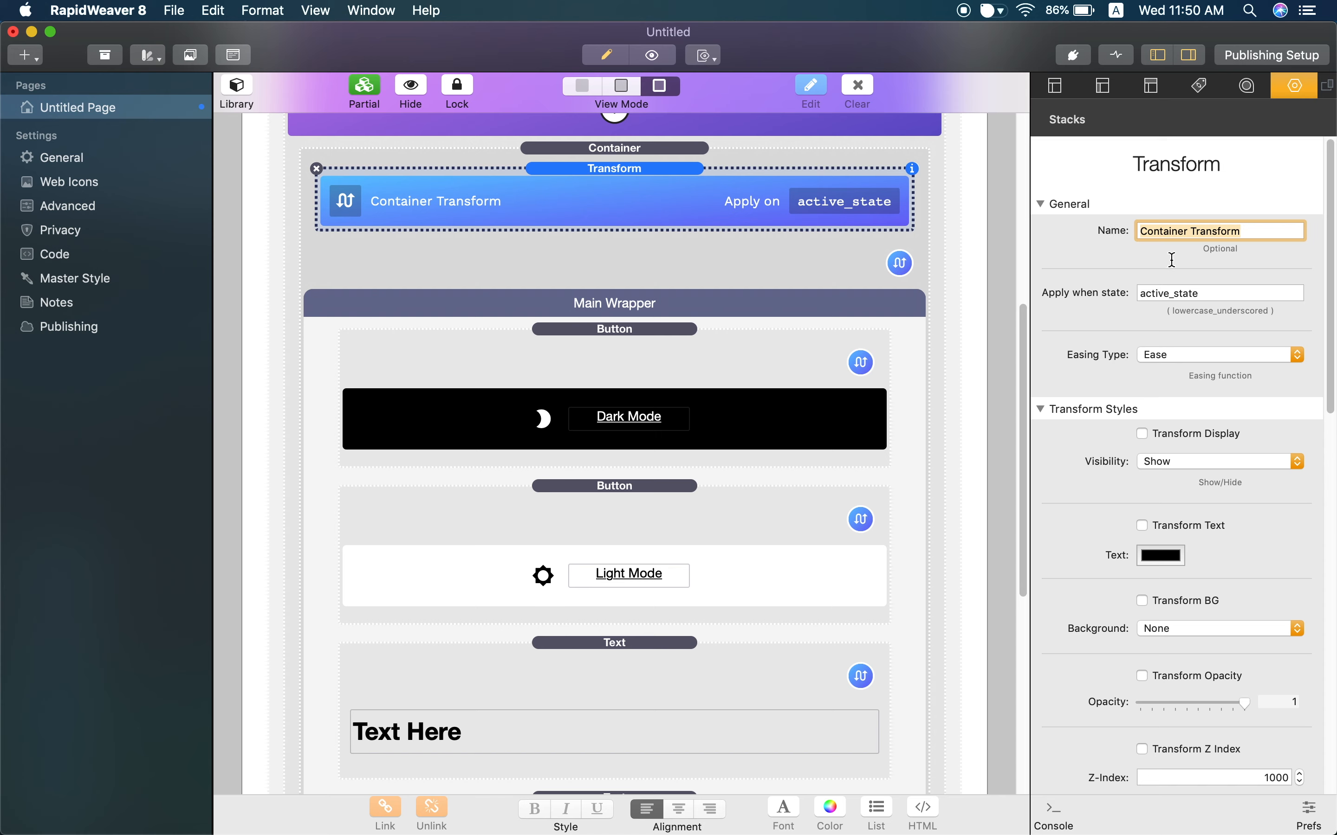
{"action": "left_click", "coordinate": [1255, 232]}
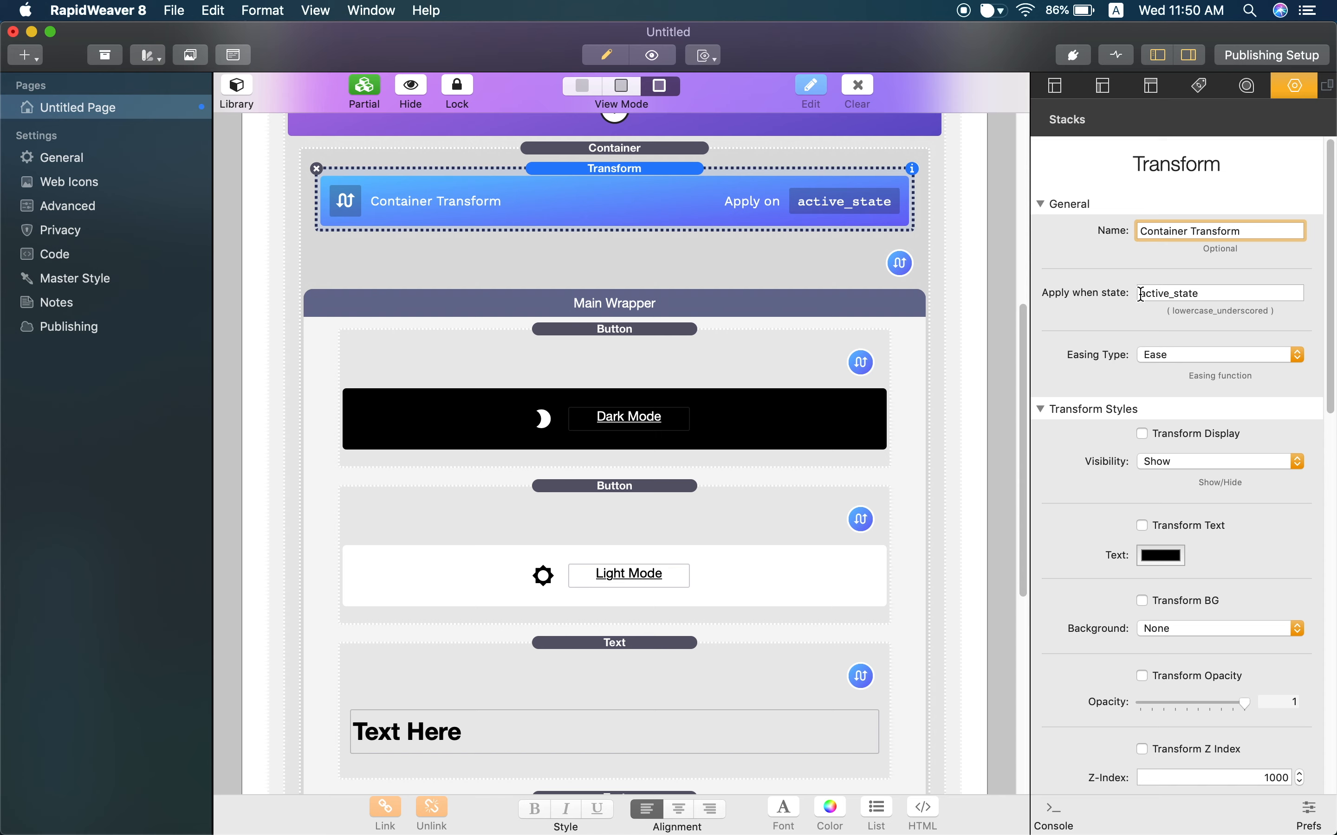
{"action": "double_click", "coordinate": [1209, 292]}
{"action": "left_click", "coordinate": [1215, 295]}
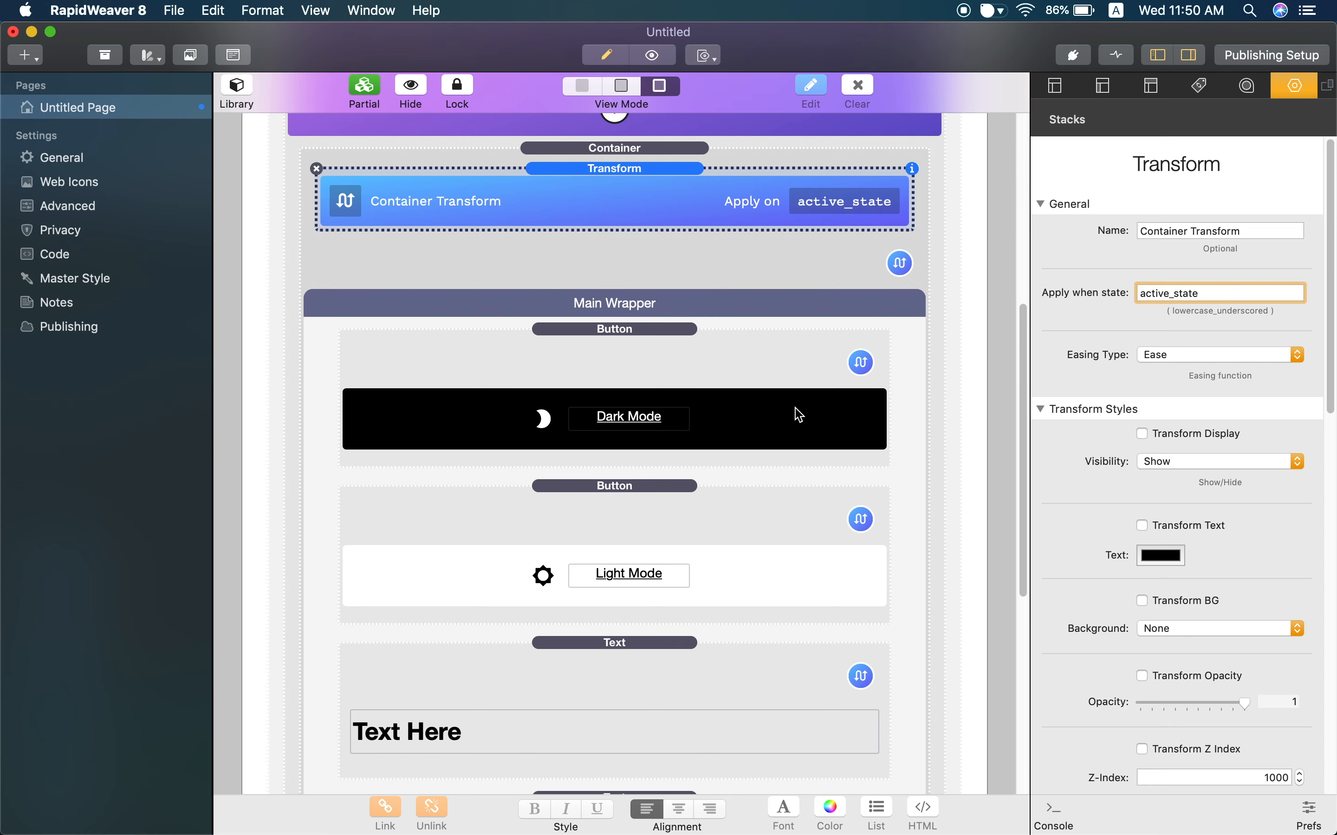
{"action": "scroll", "coordinate": [799, 415], "scroll_direction": "up", "scroll_amount": 5}
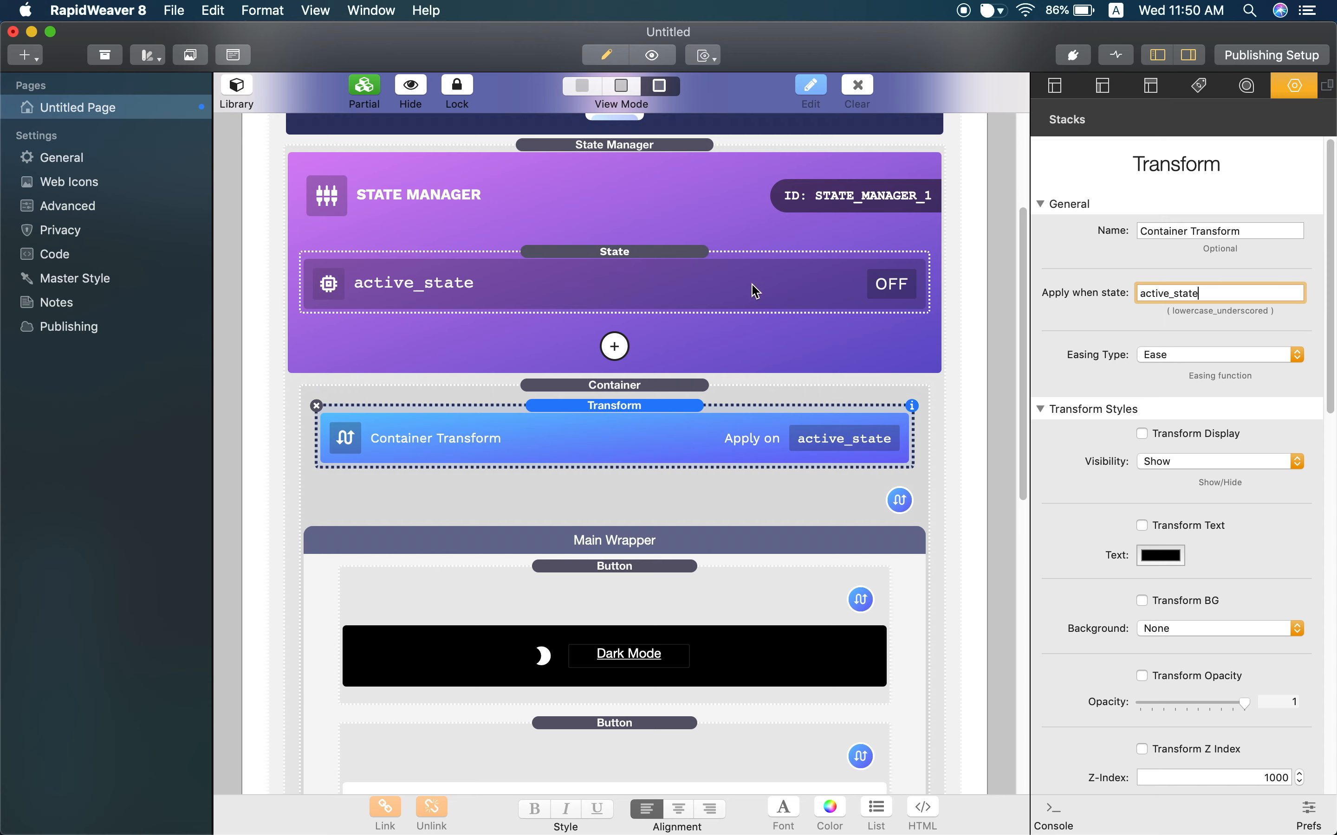
{"action": "left_click", "coordinate": [695, 282]}
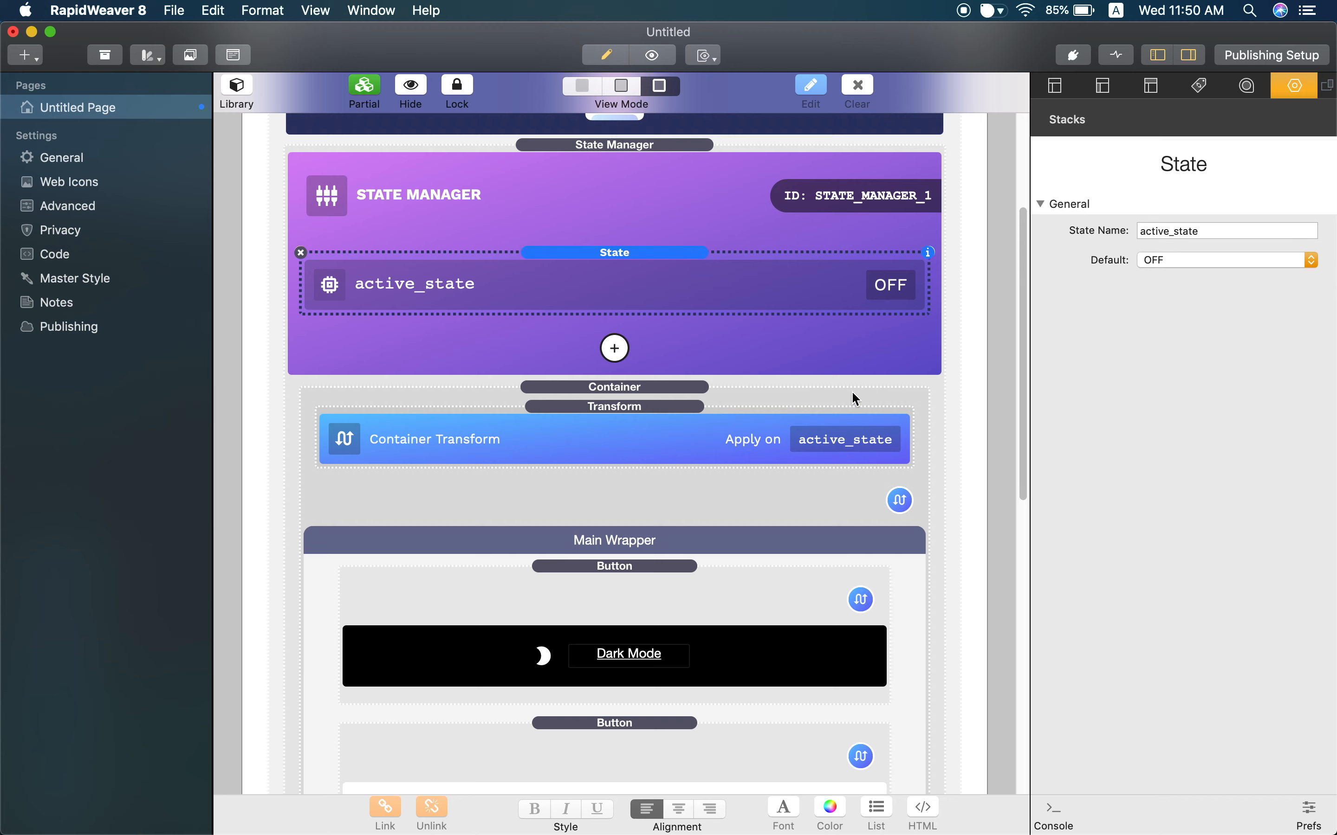
{"action": "left_click", "coordinate": [768, 440]}
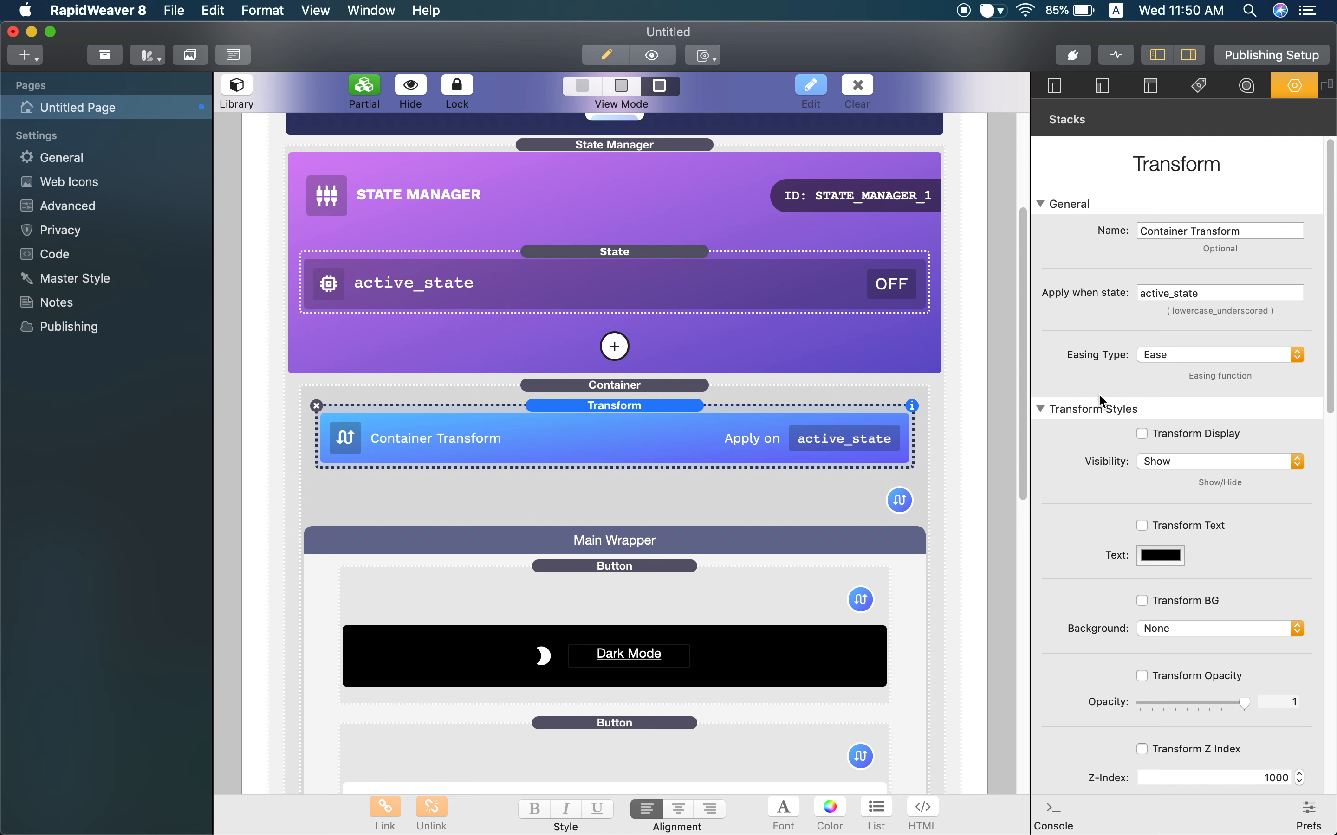
Step: Examine the available transform style options of the Main Wrapper's Container Transform, from display and text through shadow and shape
{"action": "scroll", "coordinate": [1100, 355], "scroll_direction": "down", "scroll_amount": 3}
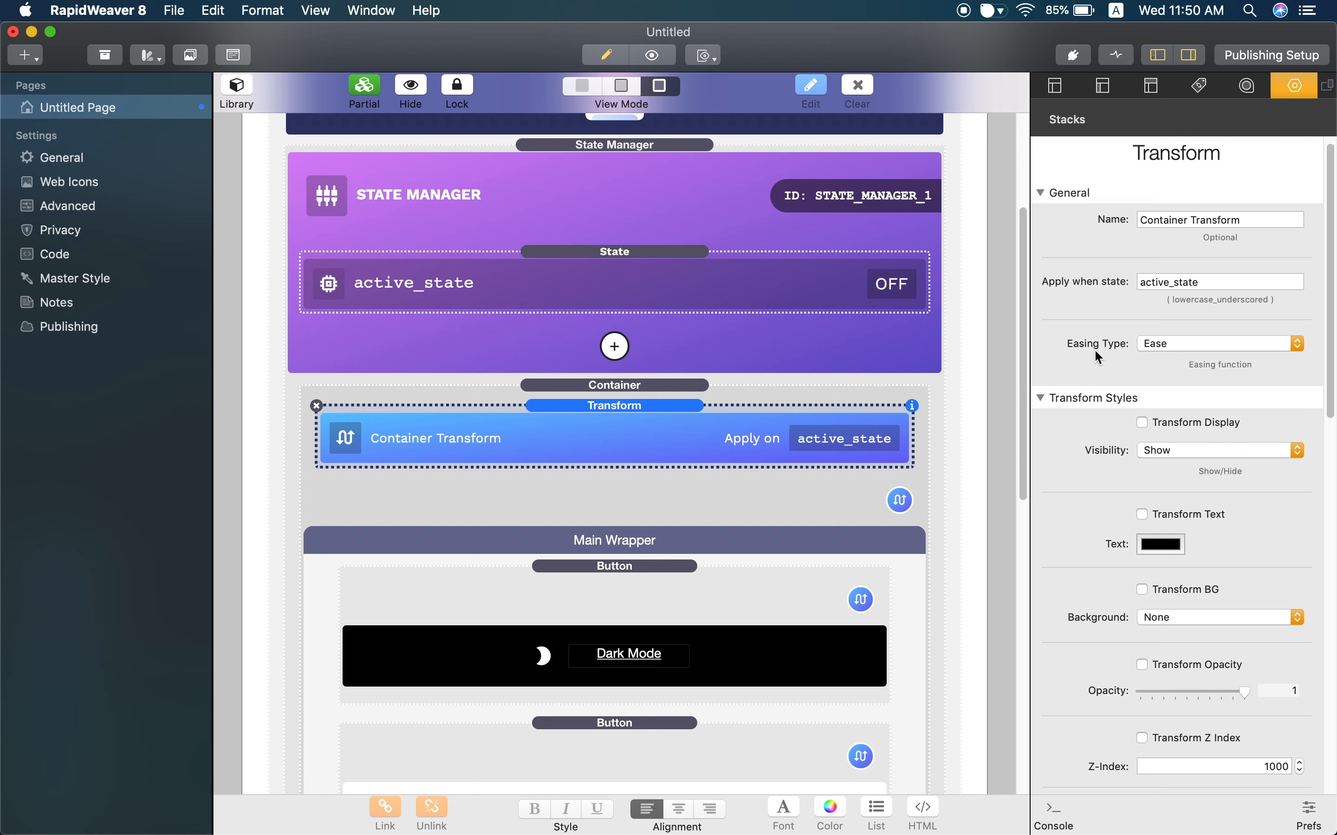
{"action": "scroll", "coordinate": [1095, 352], "scroll_direction": "down", "scroll_amount": 1}
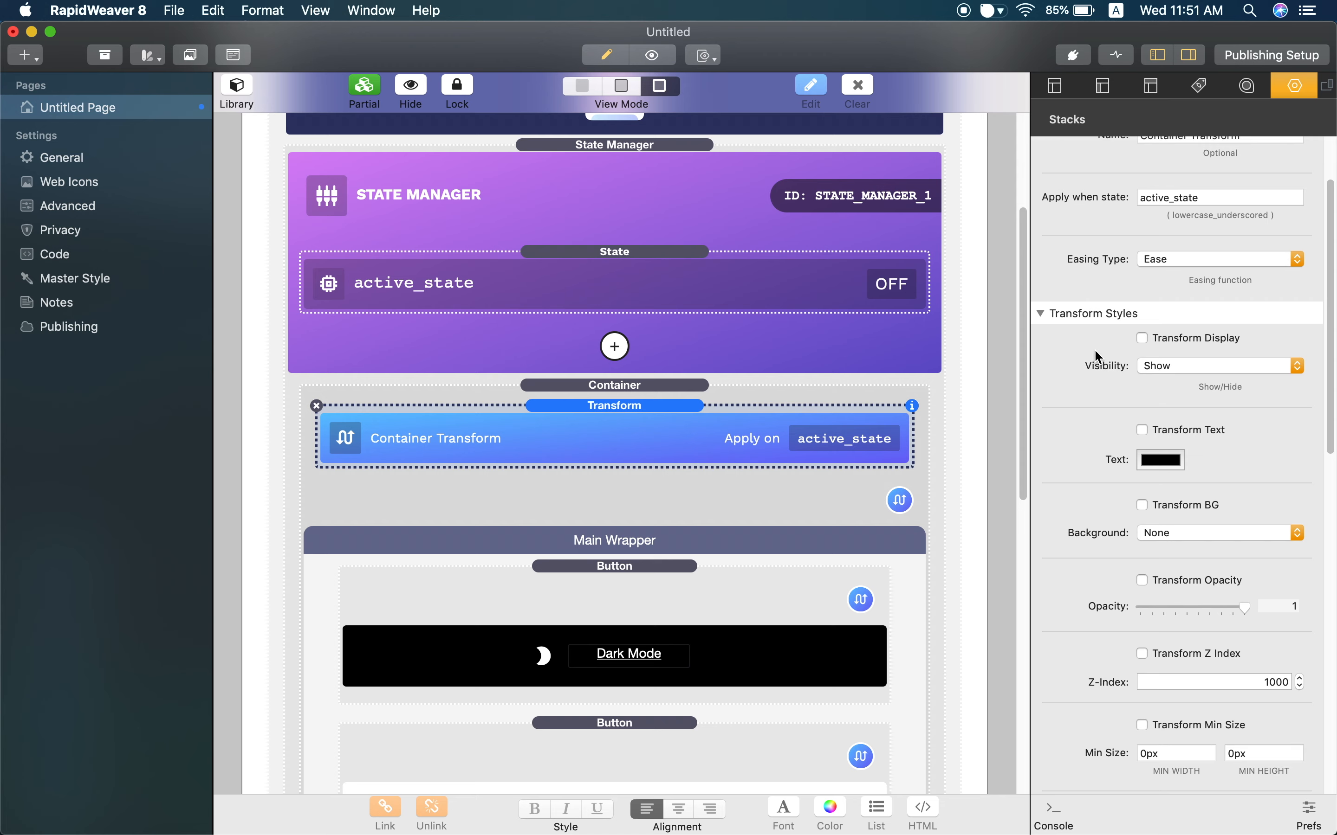
{"action": "scroll", "coordinate": [1095, 351], "scroll_direction": "down", "scroll_amount": 2}
{"action": "scroll", "coordinate": [1094, 348], "scroll_direction": "down", "scroll_amount": 2}
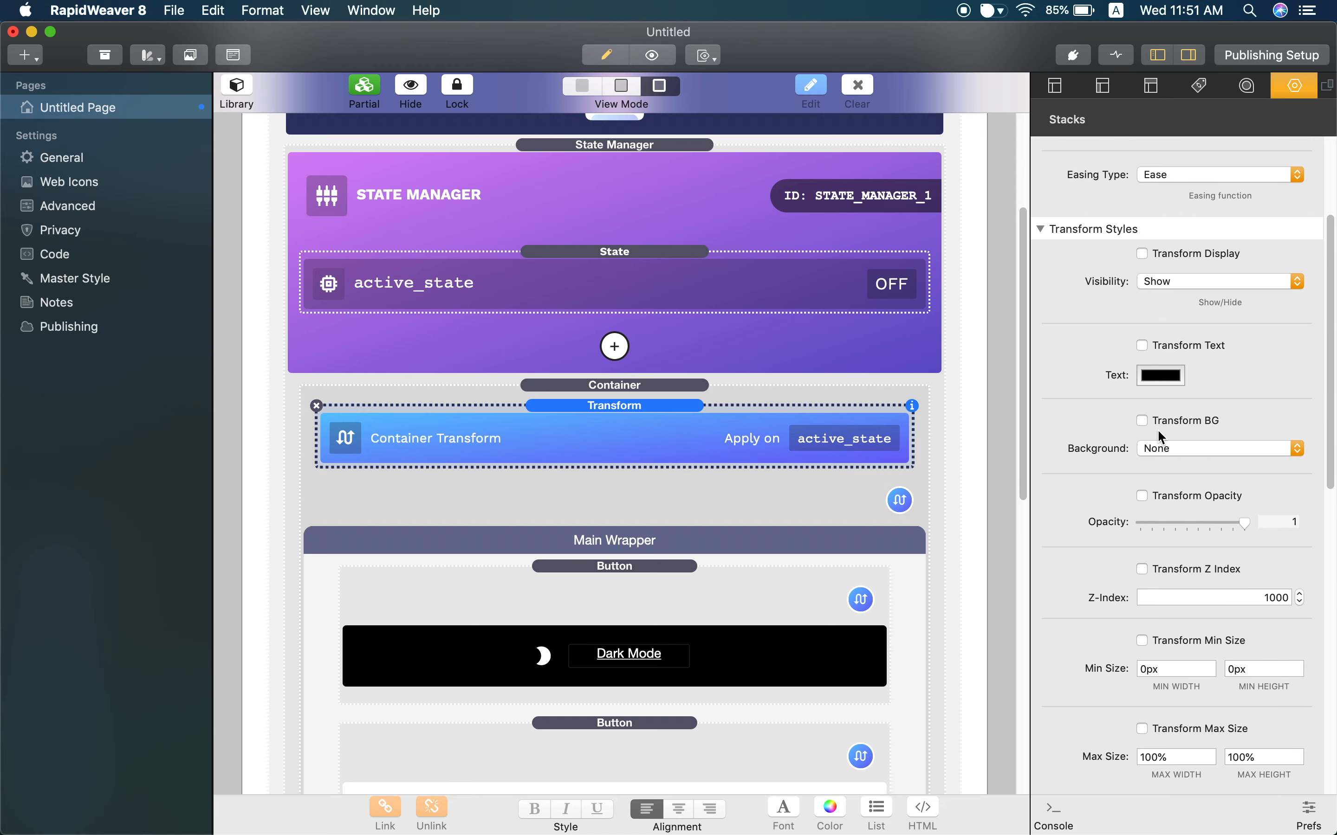
{"action": "scroll", "coordinate": [1158, 431], "scroll_direction": "down", "scroll_amount": 5}
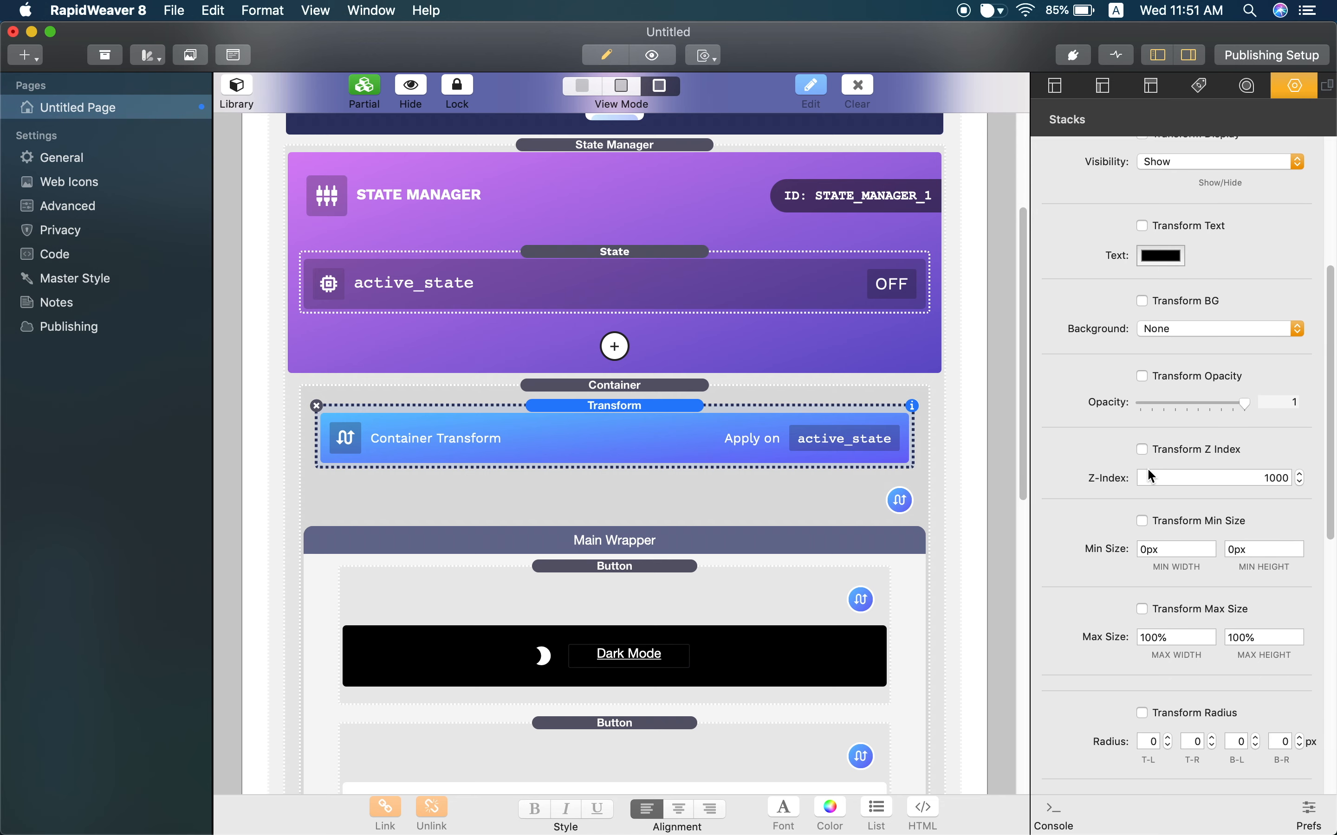
{"action": "scroll", "coordinate": [1142, 464], "scroll_direction": "down", "scroll_amount": 4}
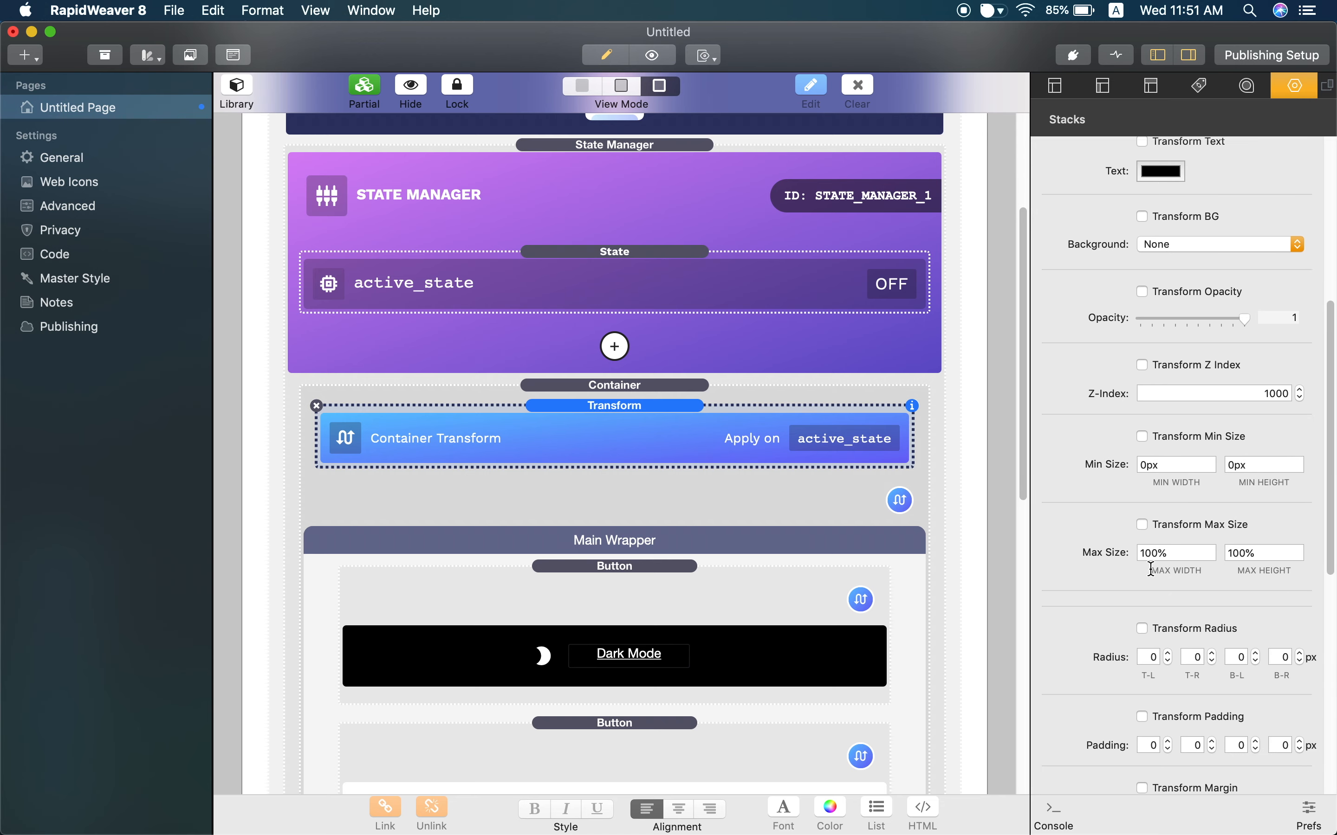
{"action": "scroll", "coordinate": [1152, 572], "scroll_direction": "down", "scroll_amount": 6}
{"action": "scroll", "coordinate": [1148, 652], "scroll_direction": "down", "scroll_amount": 2}
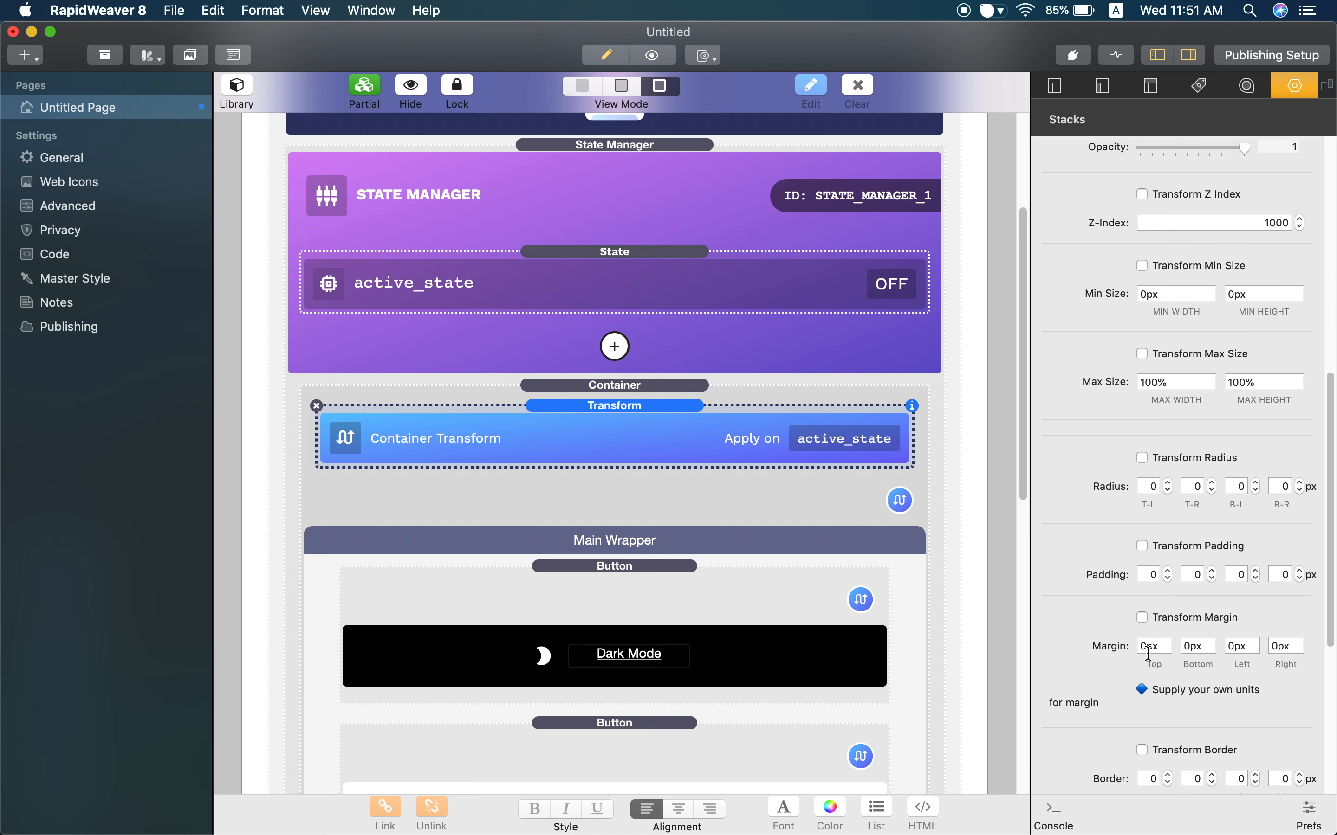
{"action": "scroll", "coordinate": [1149, 653], "scroll_direction": "down", "scroll_amount": 9}
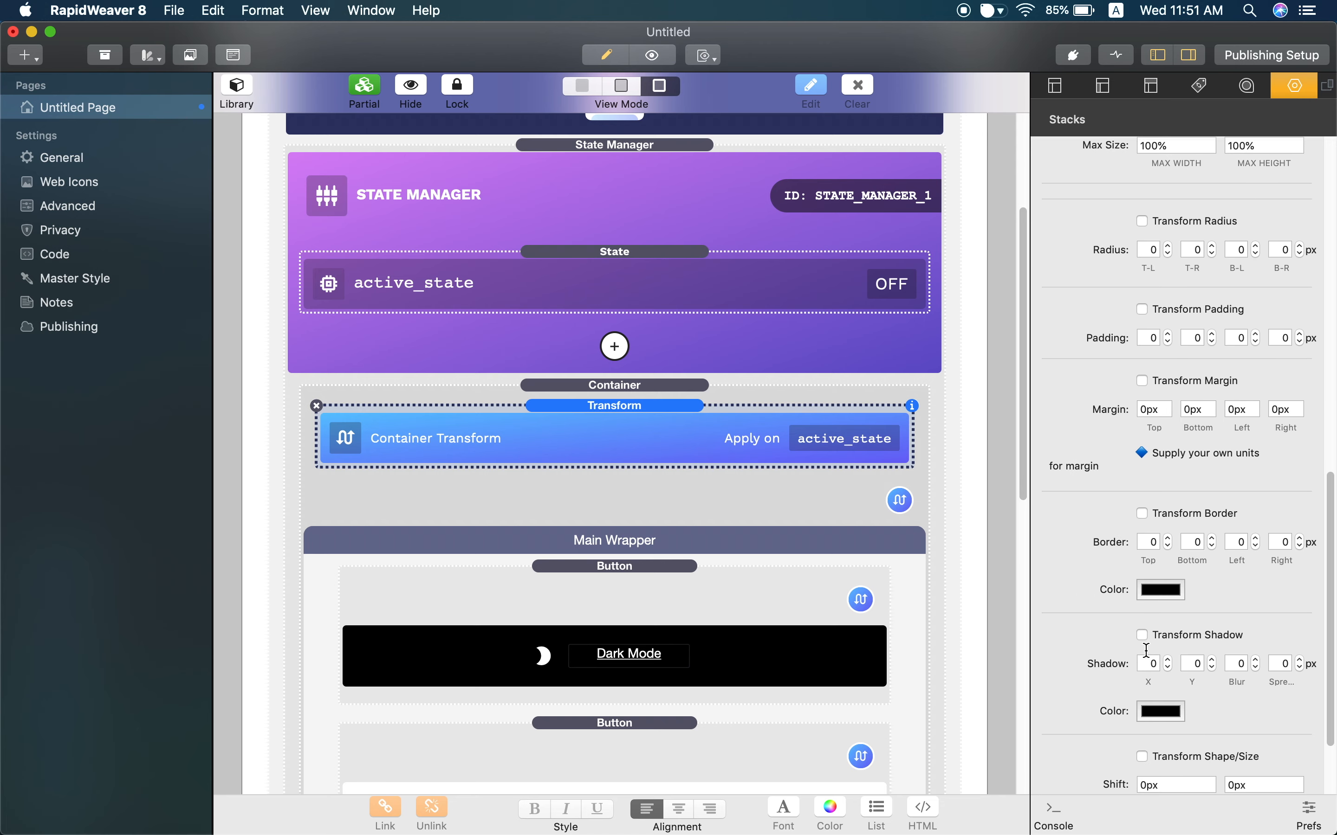
{"action": "scroll", "coordinate": [1146, 650], "scroll_direction": "down", "scroll_amount": 2}
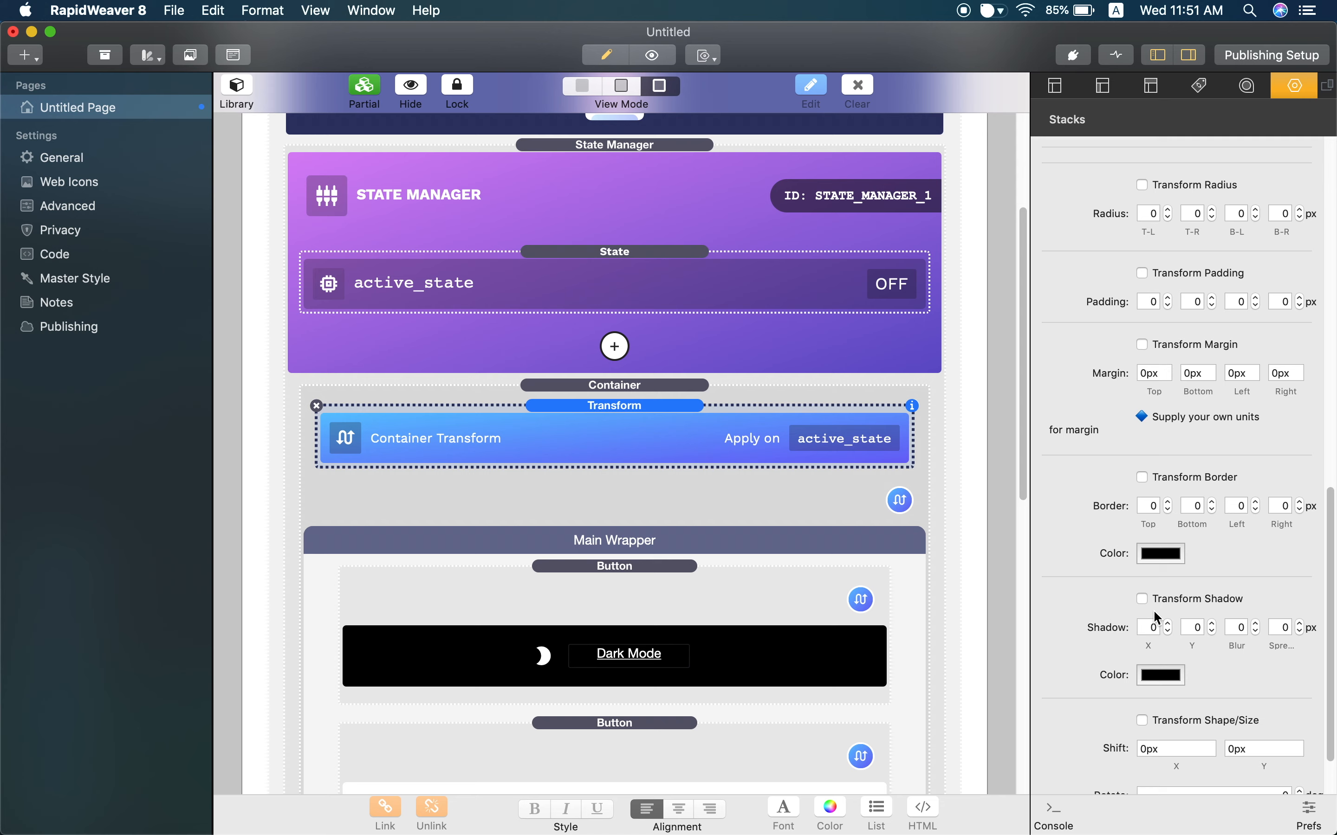
{"action": "scroll", "coordinate": [1153, 610], "scroll_direction": "up", "scroll_amount": 5}
{"action": "scroll", "coordinate": [1153, 610], "scroll_direction": "up", "scroll_amount": 2}
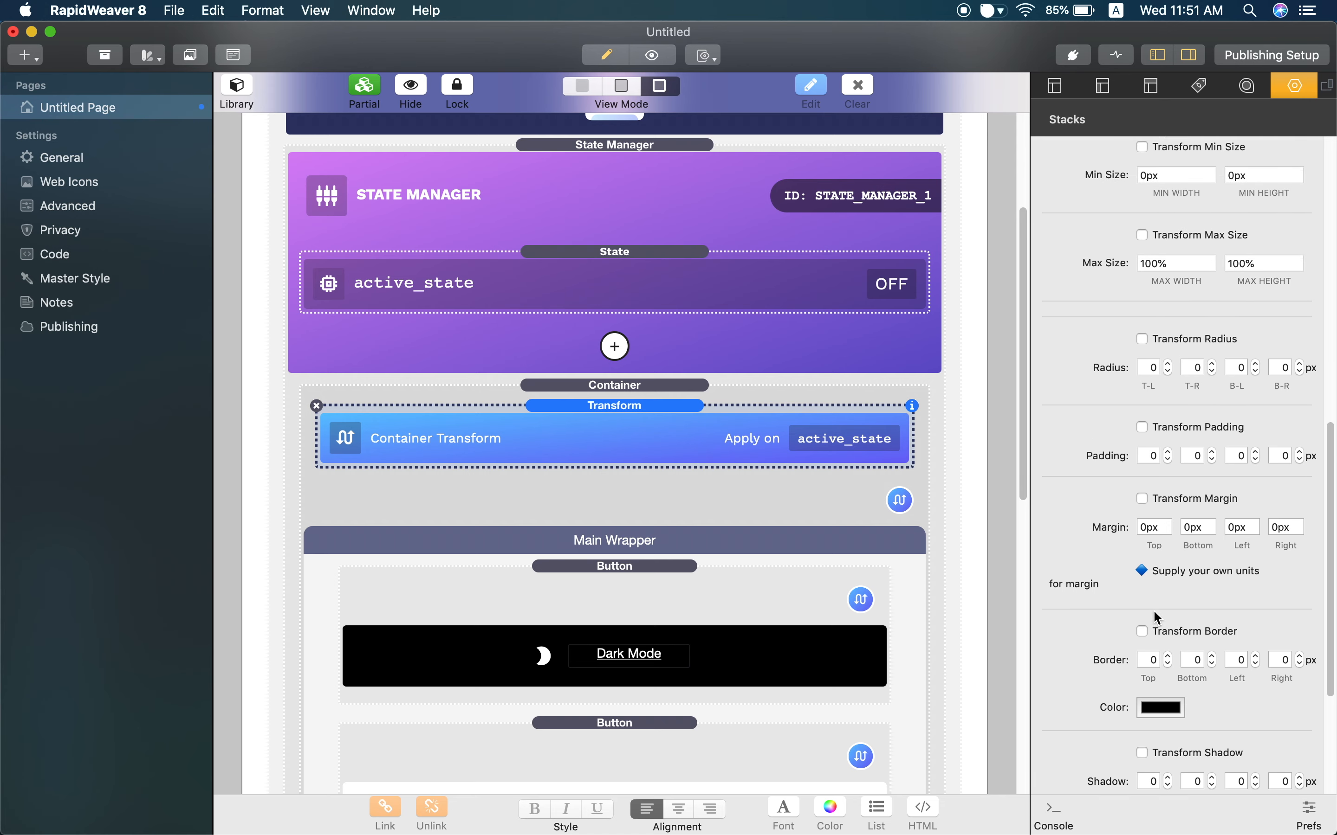
{"action": "scroll", "coordinate": [1208, 598], "scroll_direction": "up", "scroll_amount": 5}
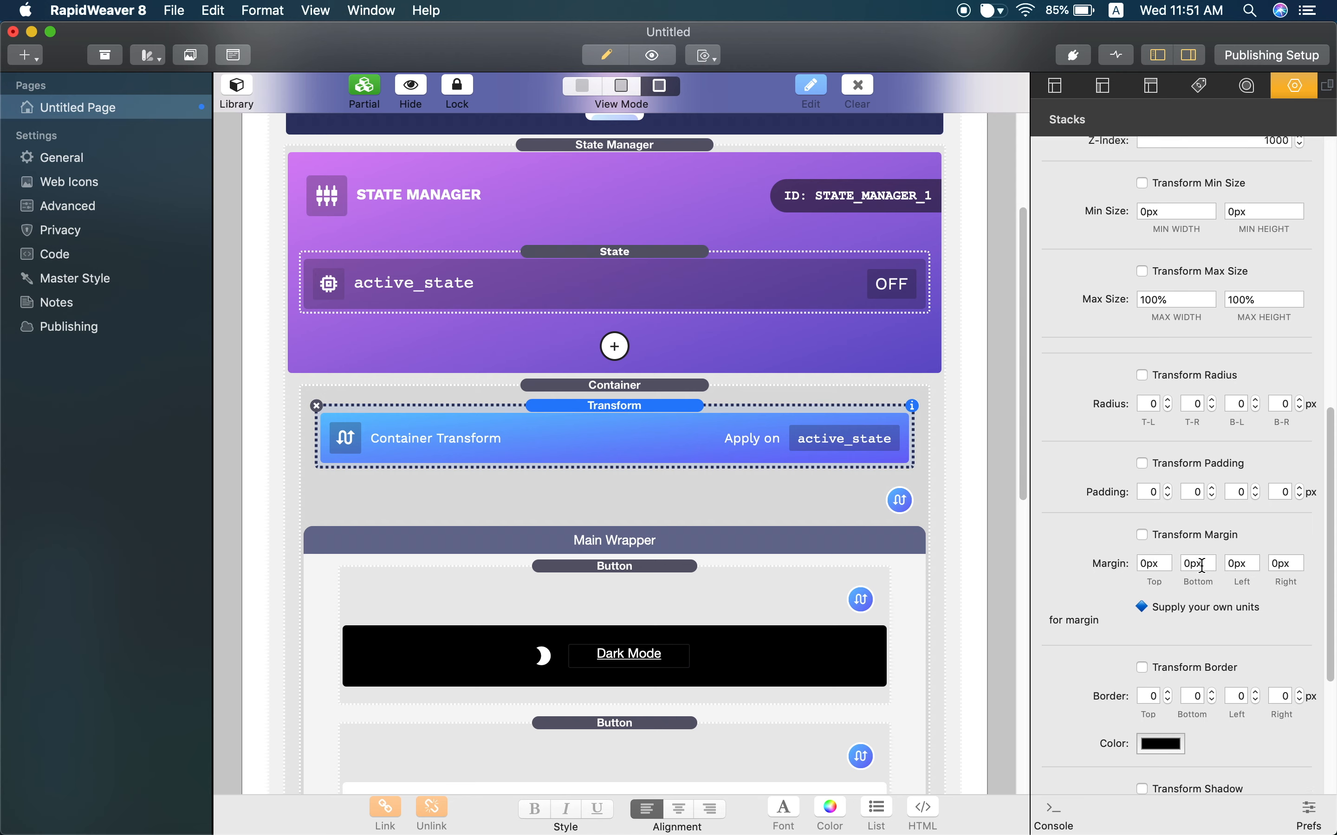
{"action": "scroll", "coordinate": [1188, 493], "scroll_direction": "up", "scroll_amount": 3}
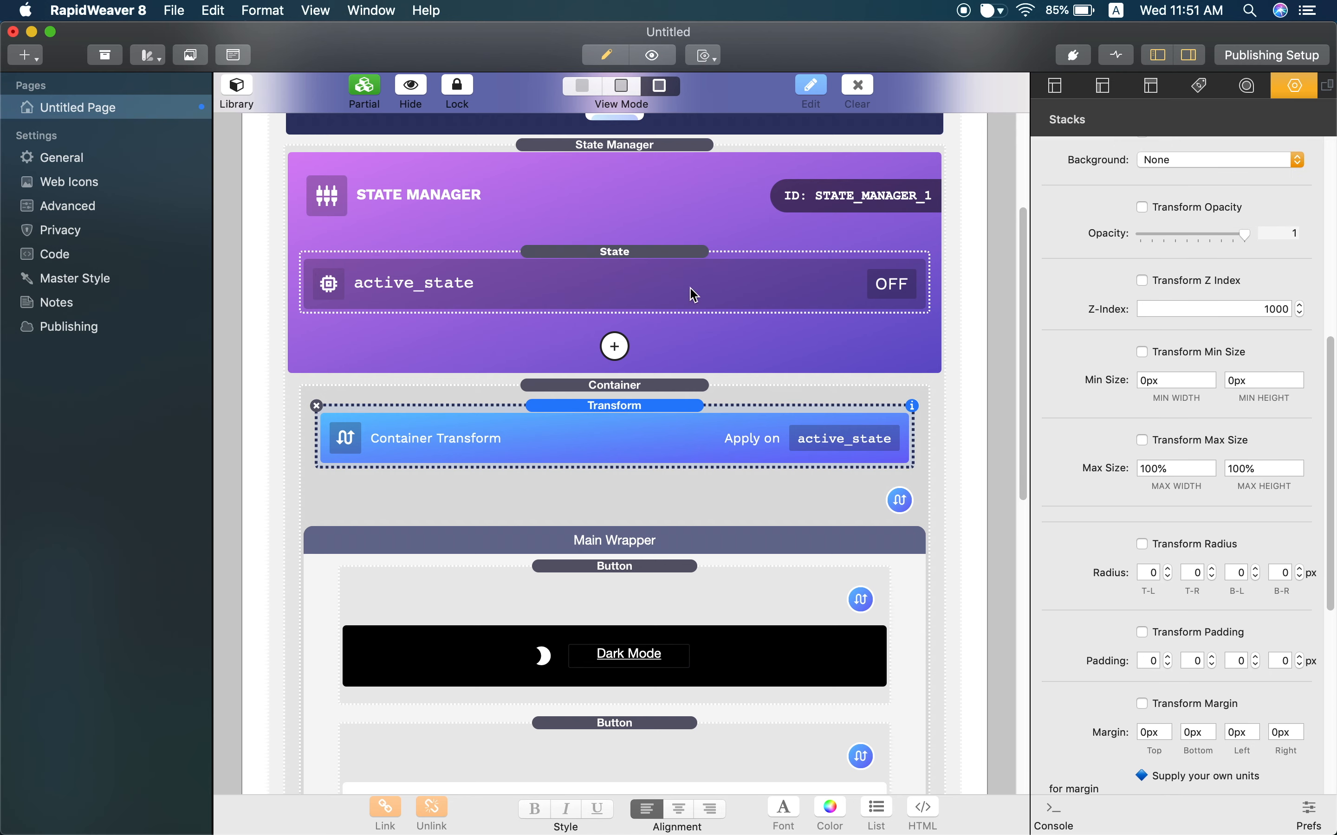
{"action": "scroll", "coordinate": [1167, 455], "scroll_direction": "up", "scroll_amount": 14}
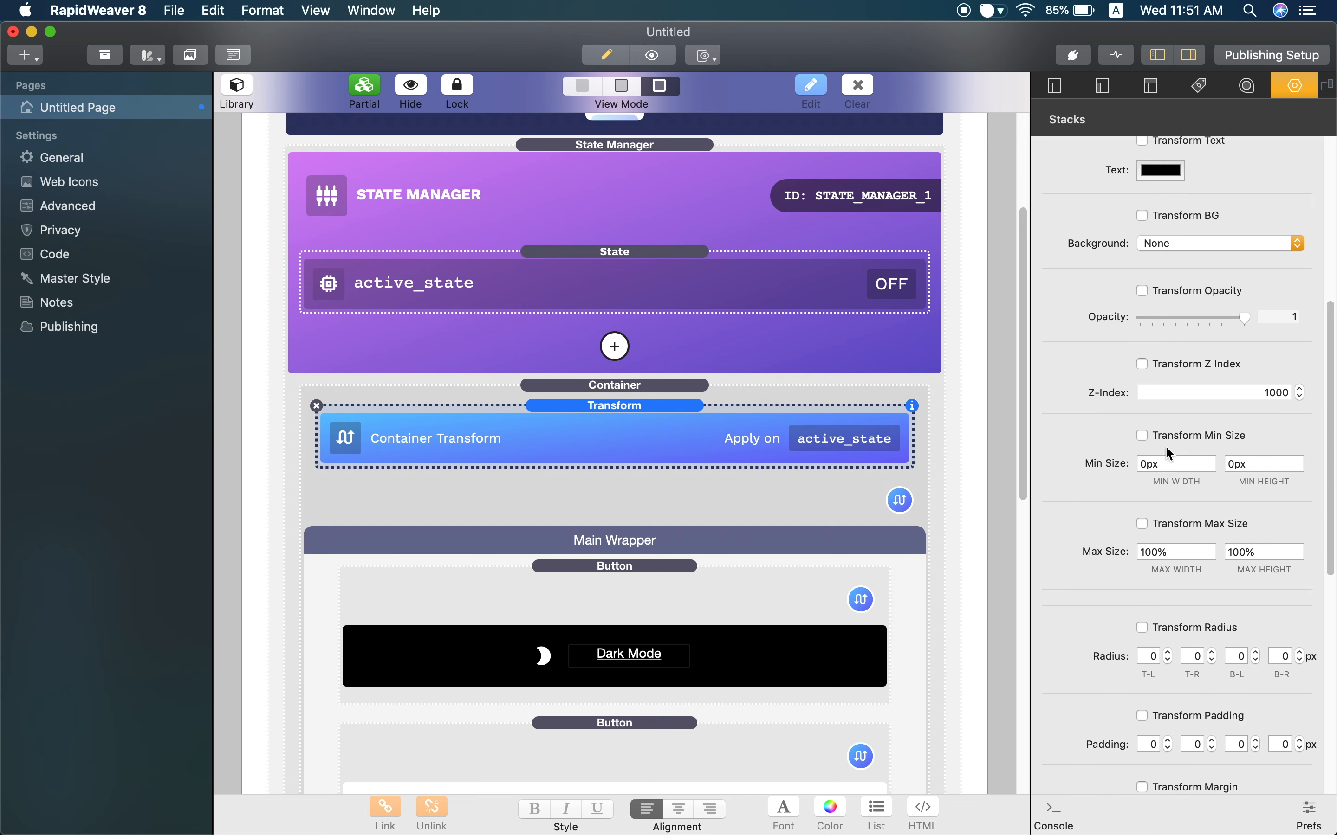
{"action": "scroll", "coordinate": [1167, 440], "scroll_direction": "up", "scroll_amount": 3}
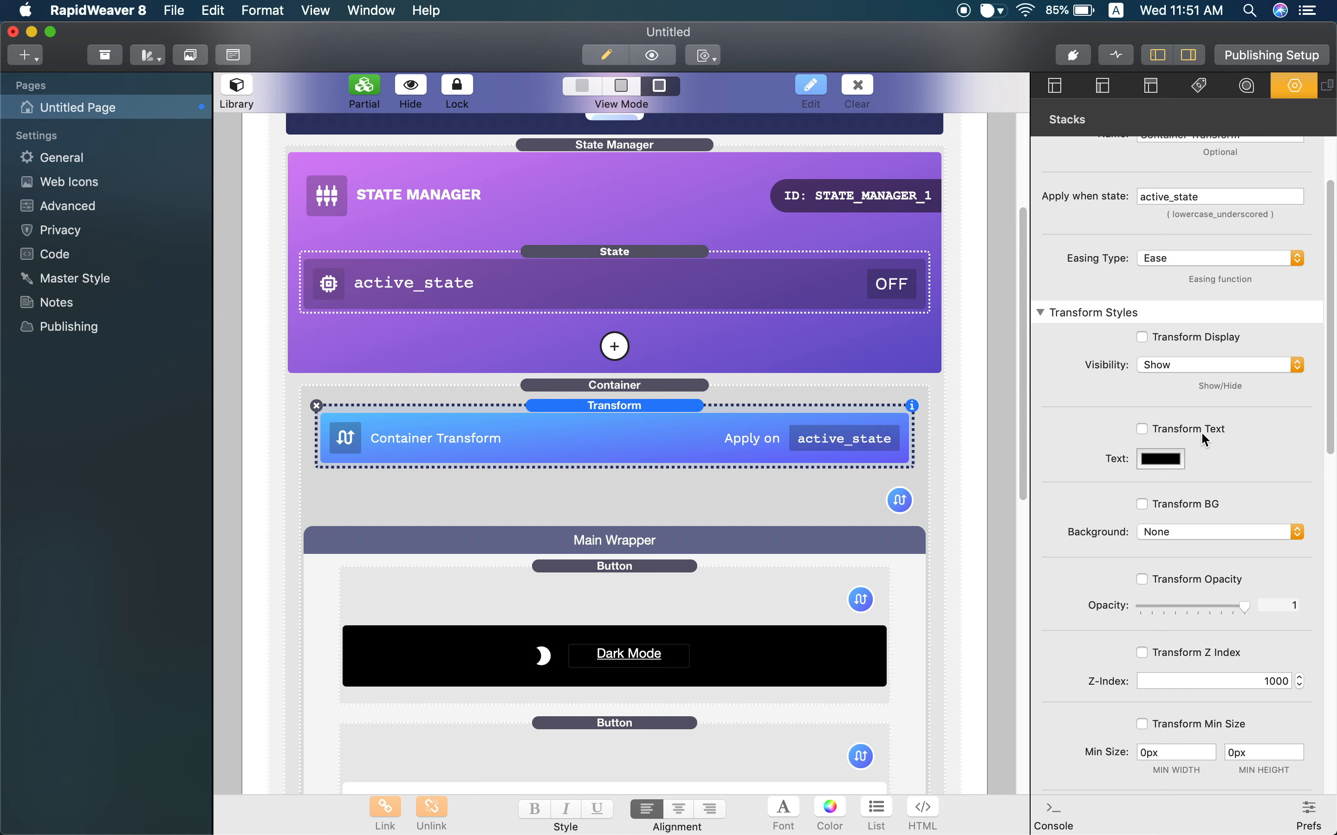
{"action": "scroll", "coordinate": [1200, 432], "scroll_direction": "down", "scroll_amount": 3}
{"action": "scroll", "coordinate": [1246, 426], "scroll_direction": "down", "scroll_amount": 4}
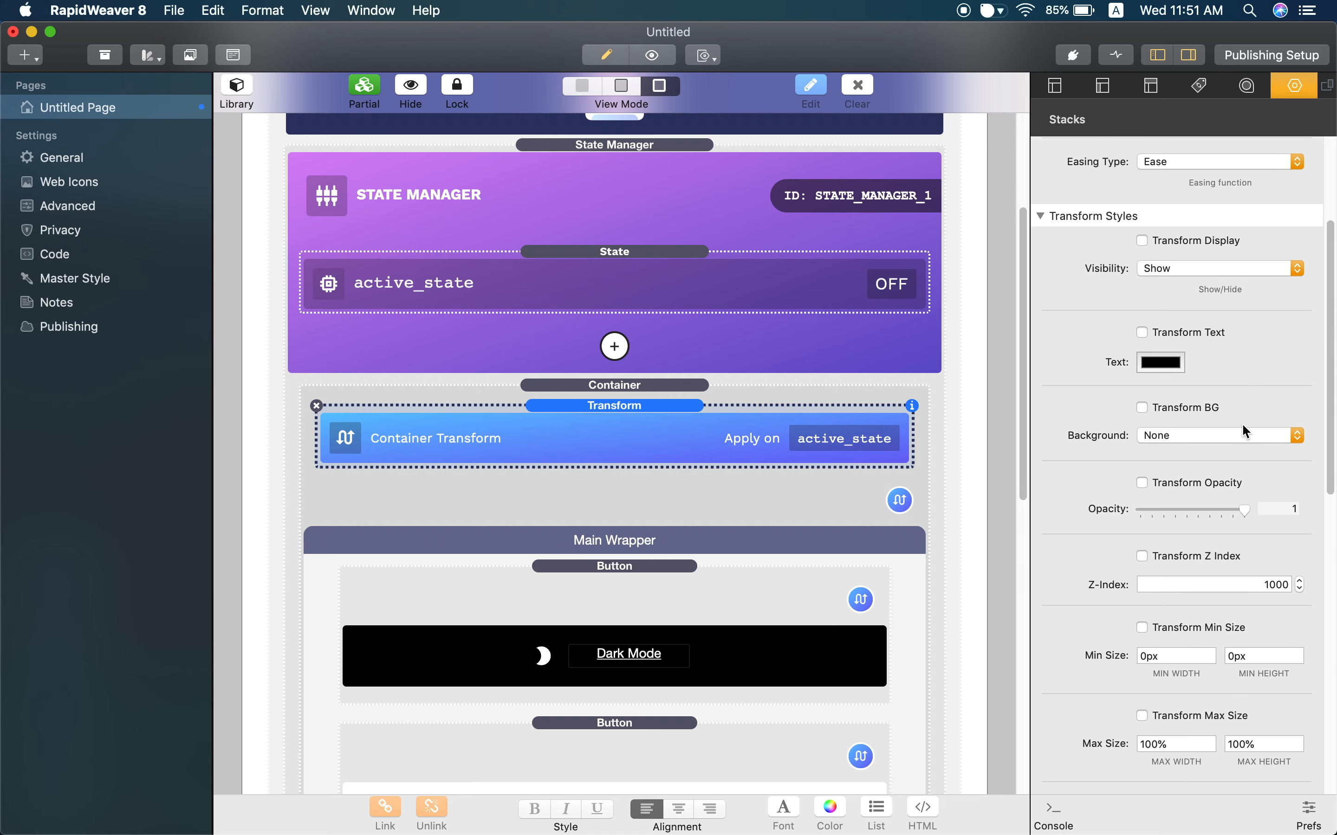
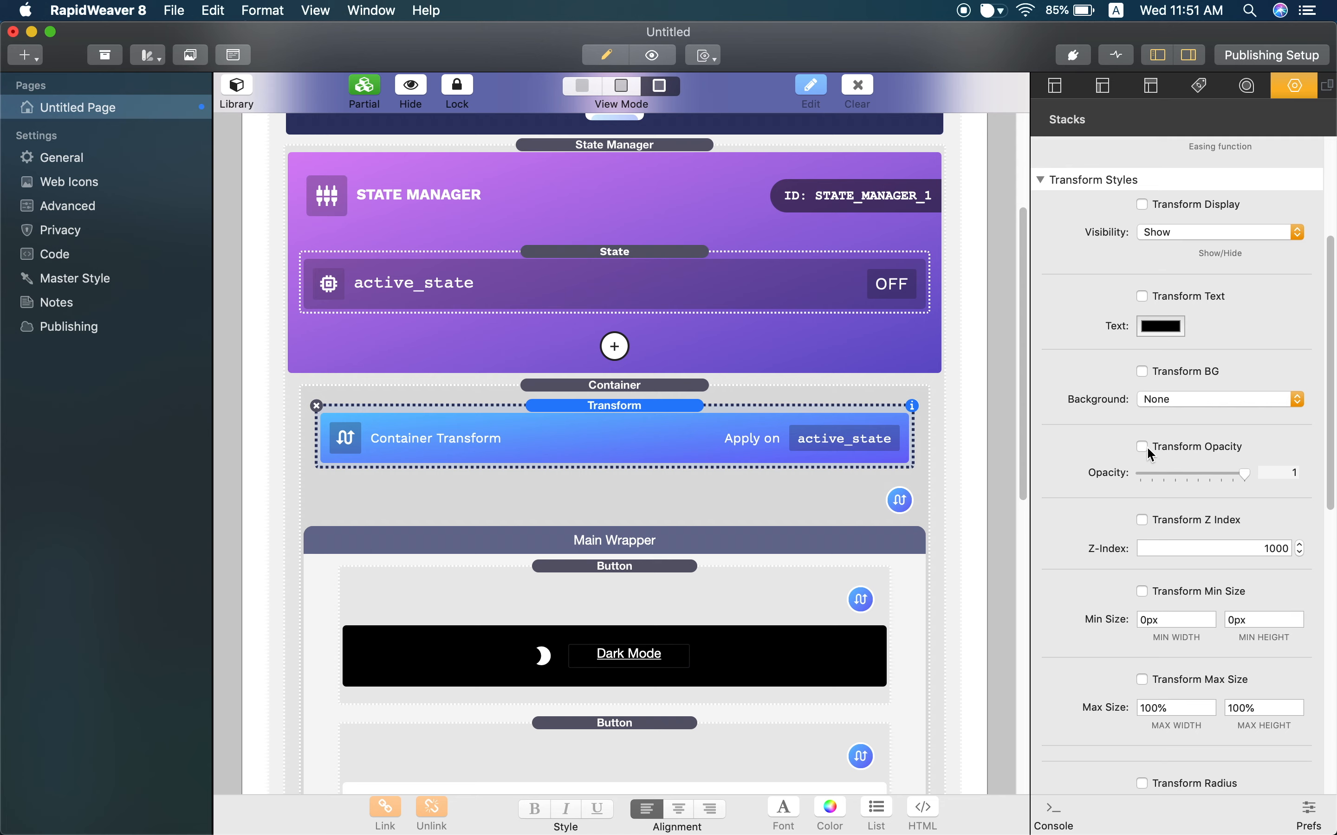
Step: Enable Transform Opacity on the Container Transform with an opacity of 0.5, and check the transform's name and trigger state
{"action": "left_click", "coordinate": [1142, 447]}
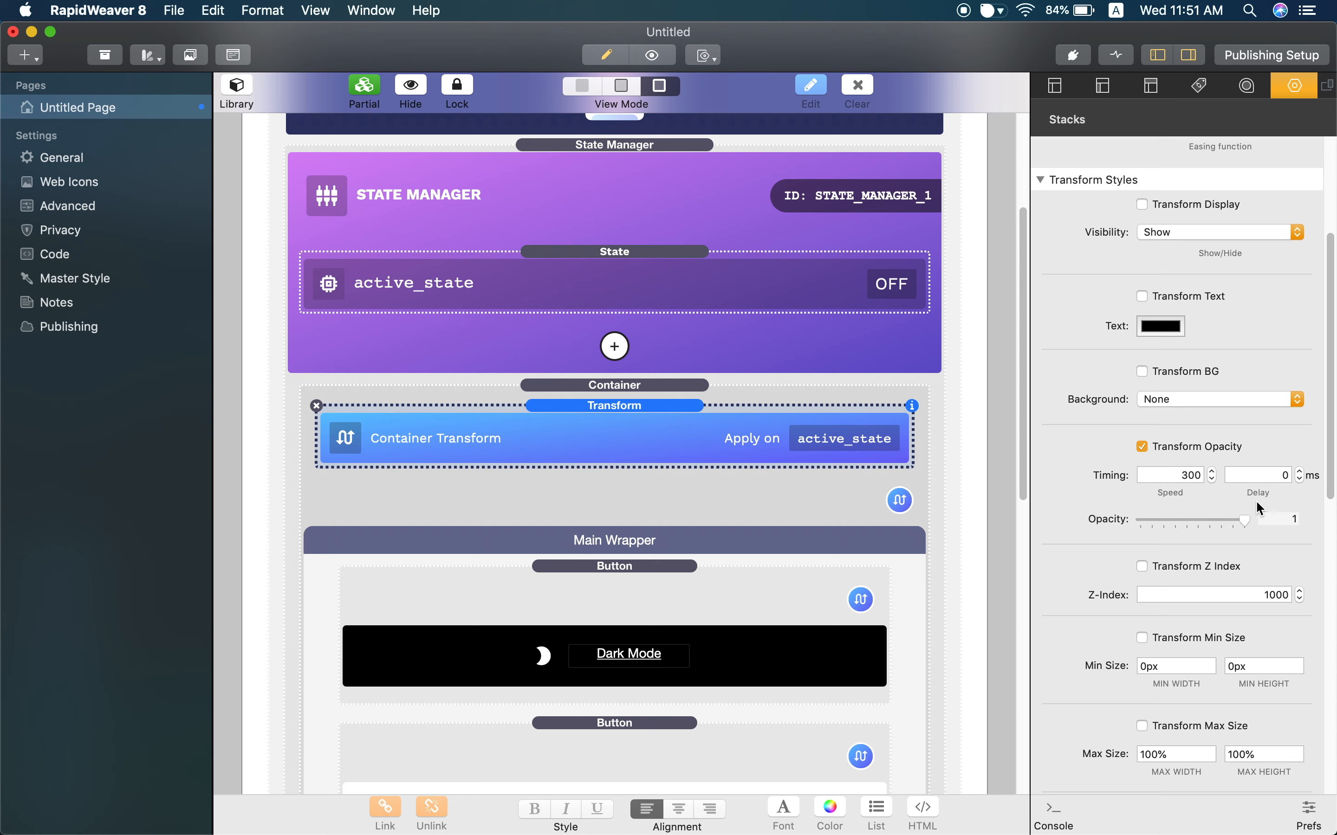
{"action": "left_click", "coordinate": [1145, 450]}
{"action": "left_click", "coordinate": [1144, 450]}
{"action": "left_click", "coordinate": [1273, 519]}
{"action": "type", "text": "0."}
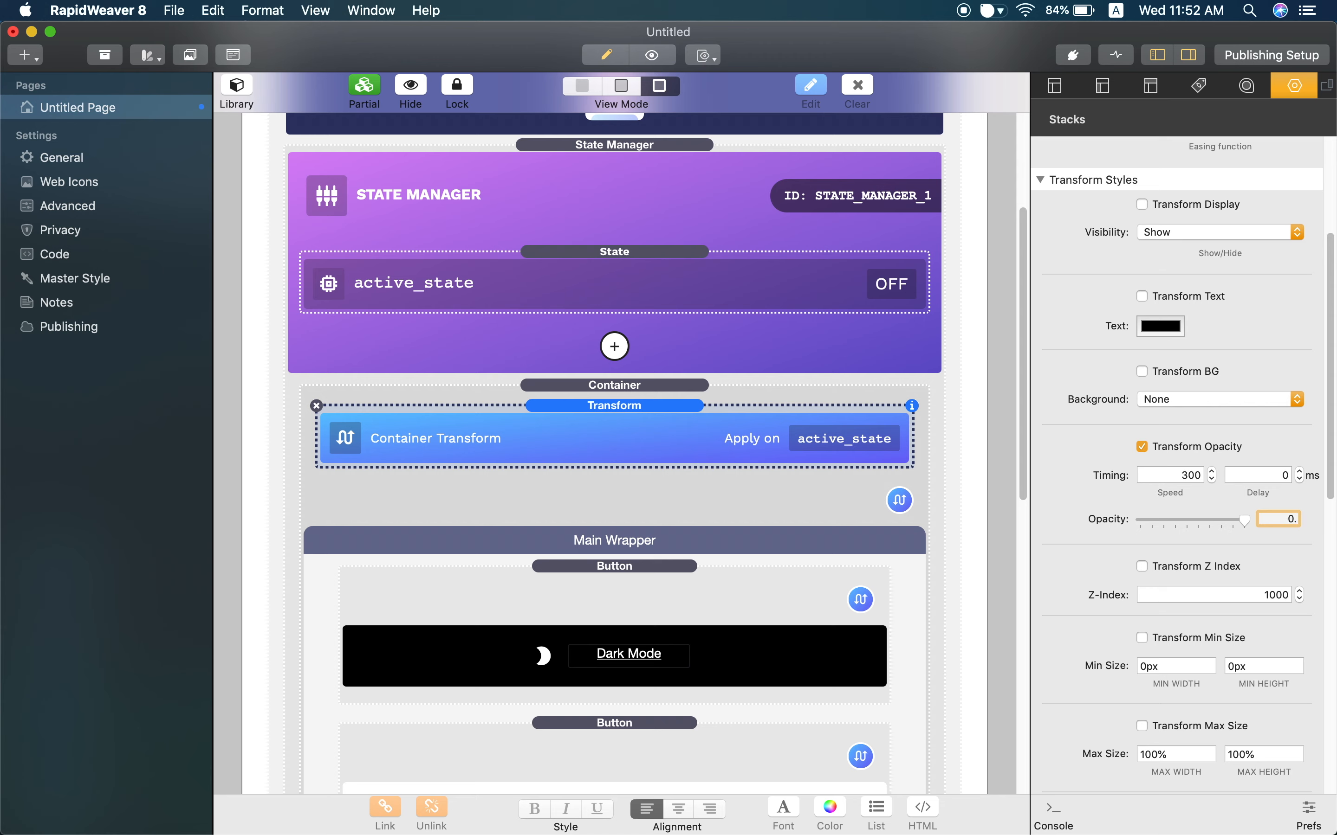
{"action": "type", "text": "5"}
{"action": "key", "text": "Return"}
{"action": "scroll", "coordinate": [1162, 536], "scroll_direction": "up", "scroll_amount": 1}
{"action": "scroll", "coordinate": [1161, 536], "scroll_direction": "up", "scroll_amount": 8}
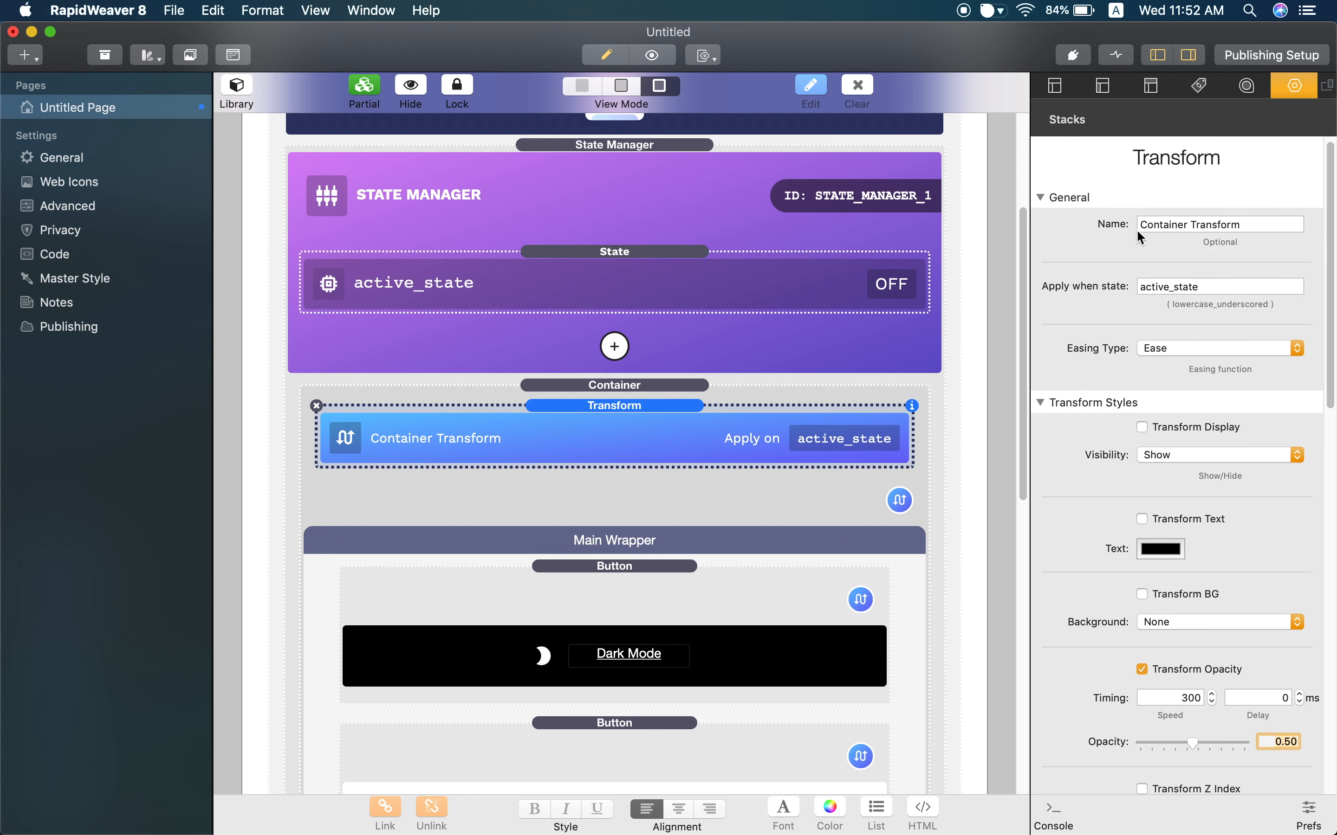
{"action": "left_click_drag", "start_coordinate": [1139, 226], "coordinate": [1274, 226]}
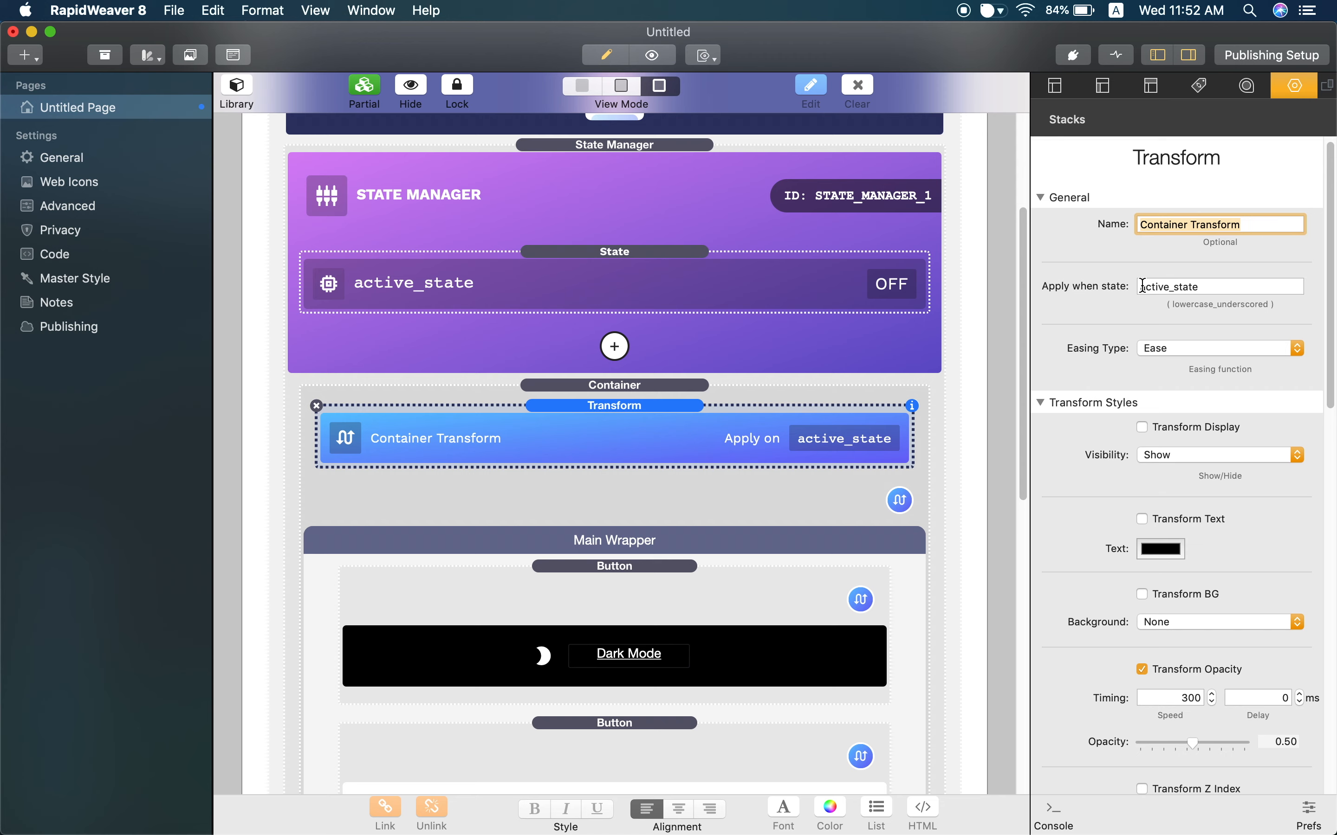
{"action": "left_click_drag", "start_coordinate": [1141, 287], "coordinate": [1205, 286]}
{"action": "scroll", "coordinate": [1099, 392], "scroll_direction": "down", "scroll_amount": 5}
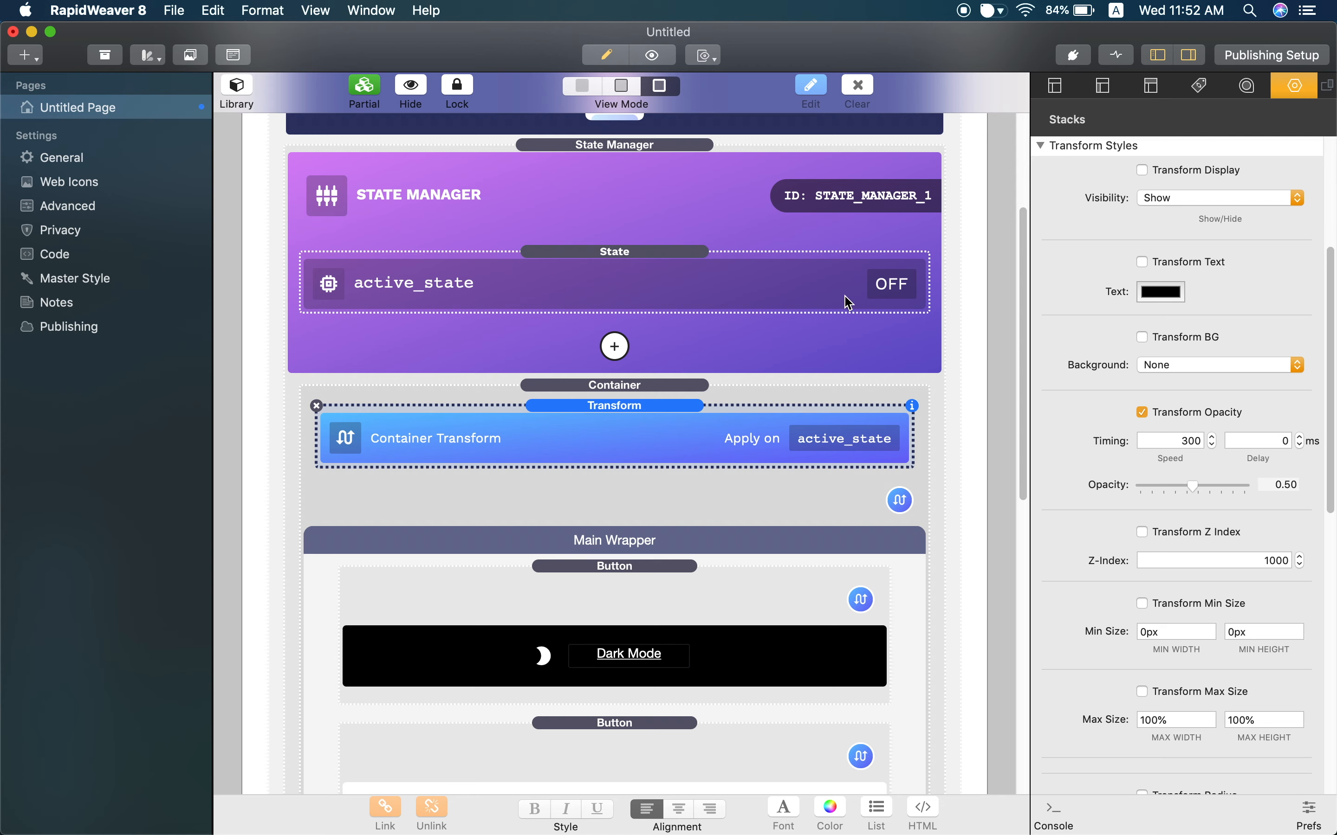
Step: Set the default of active_state in the State Manager to ON and reload the page preview in the browser
{"action": "left_click", "coordinate": [833, 299]}
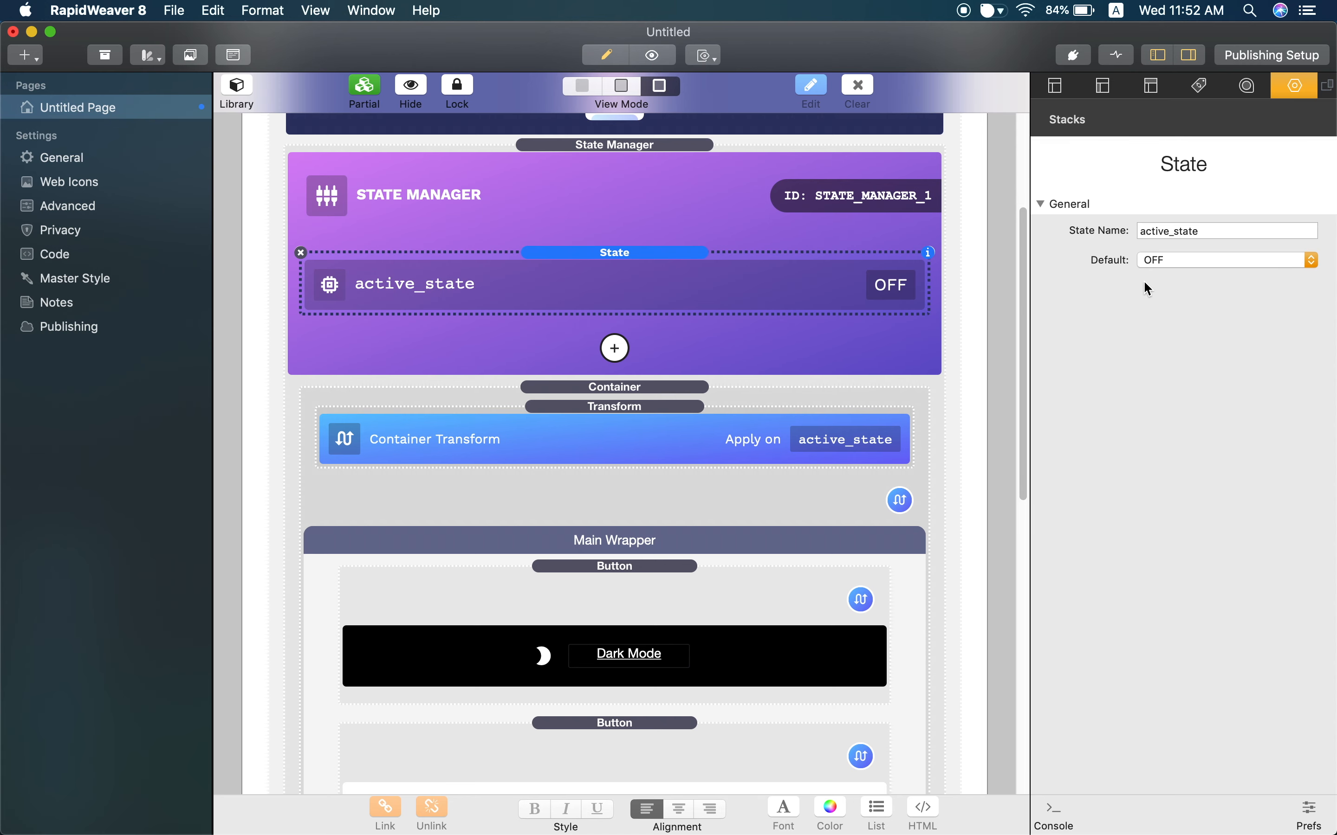
{"action": "left_click", "coordinate": [1175, 262]}
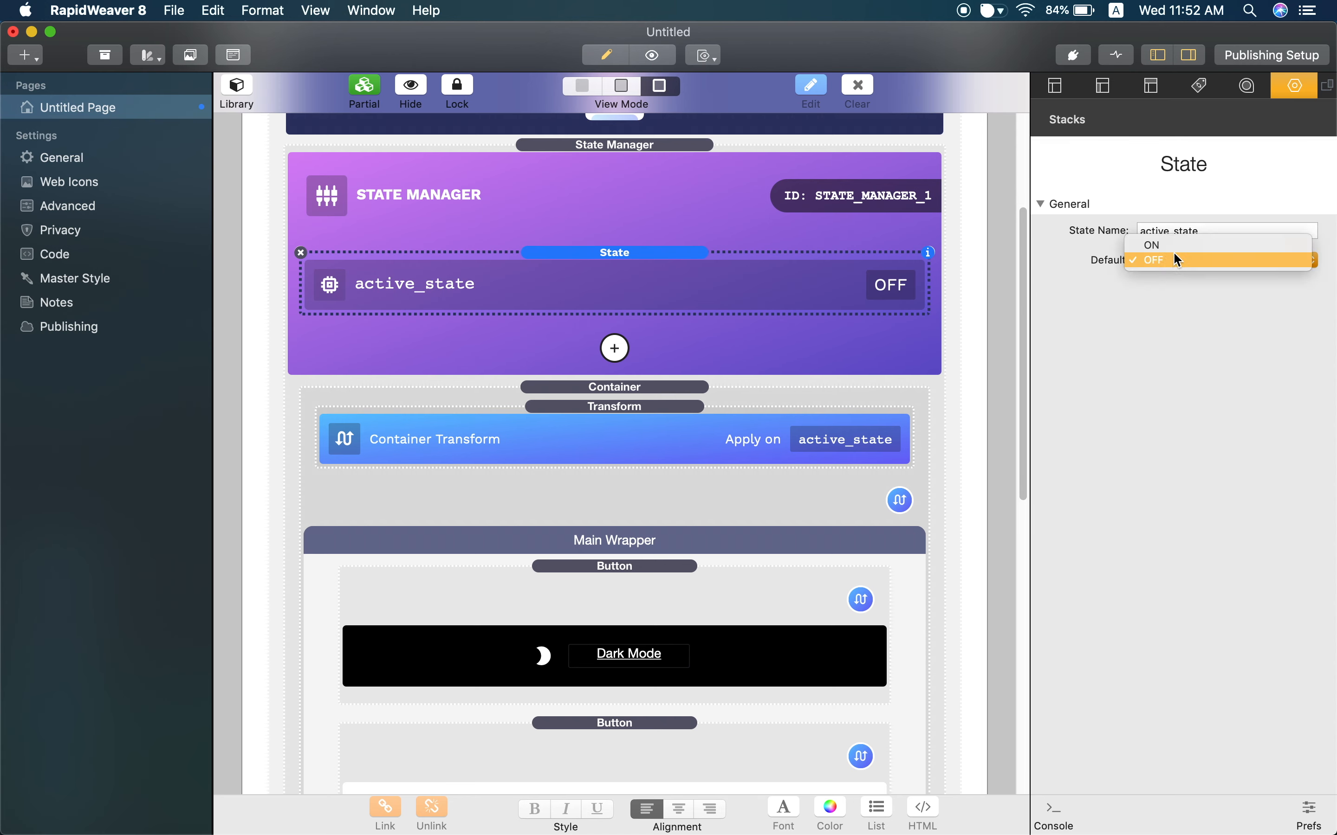
{"action": "left_click", "coordinate": [1172, 246]}
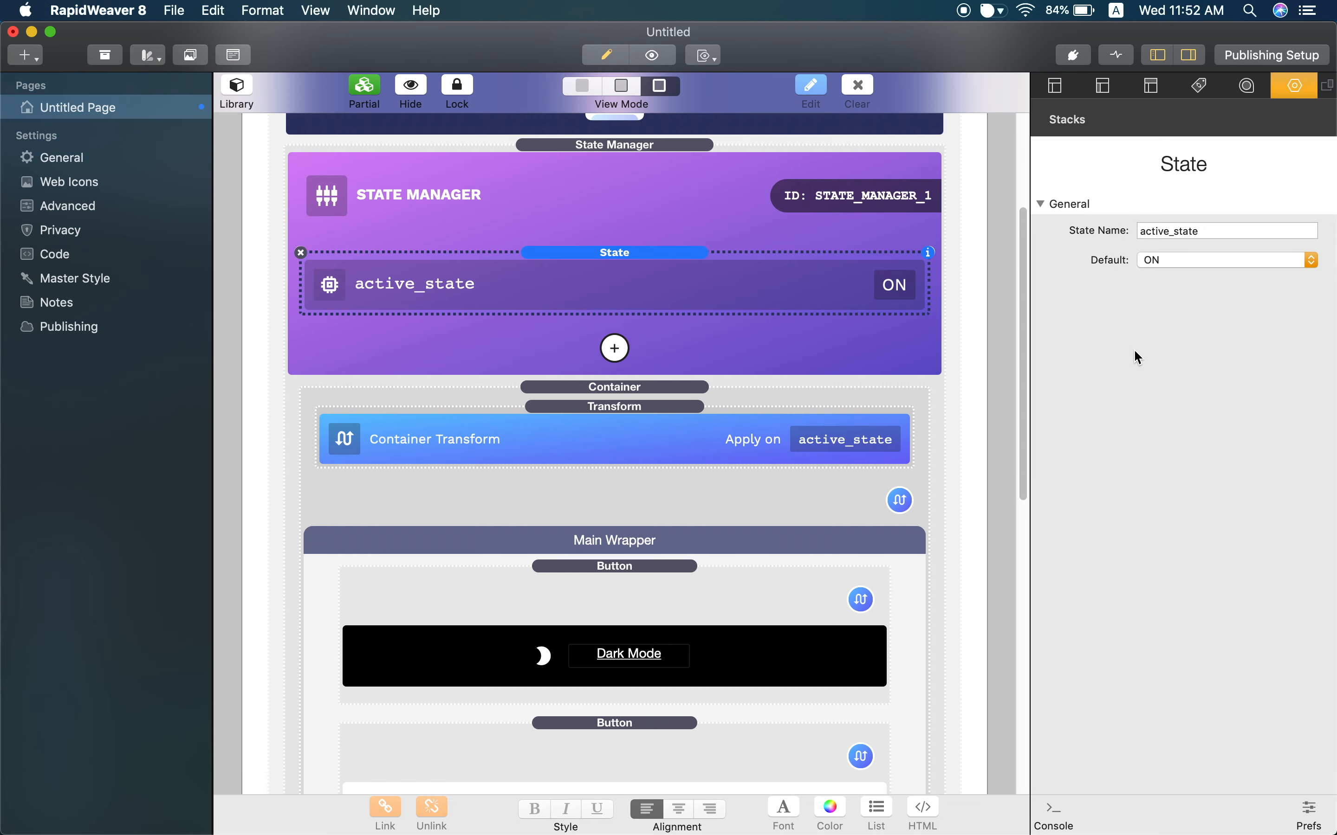
{"action": "key", "text": "super+Tab"}
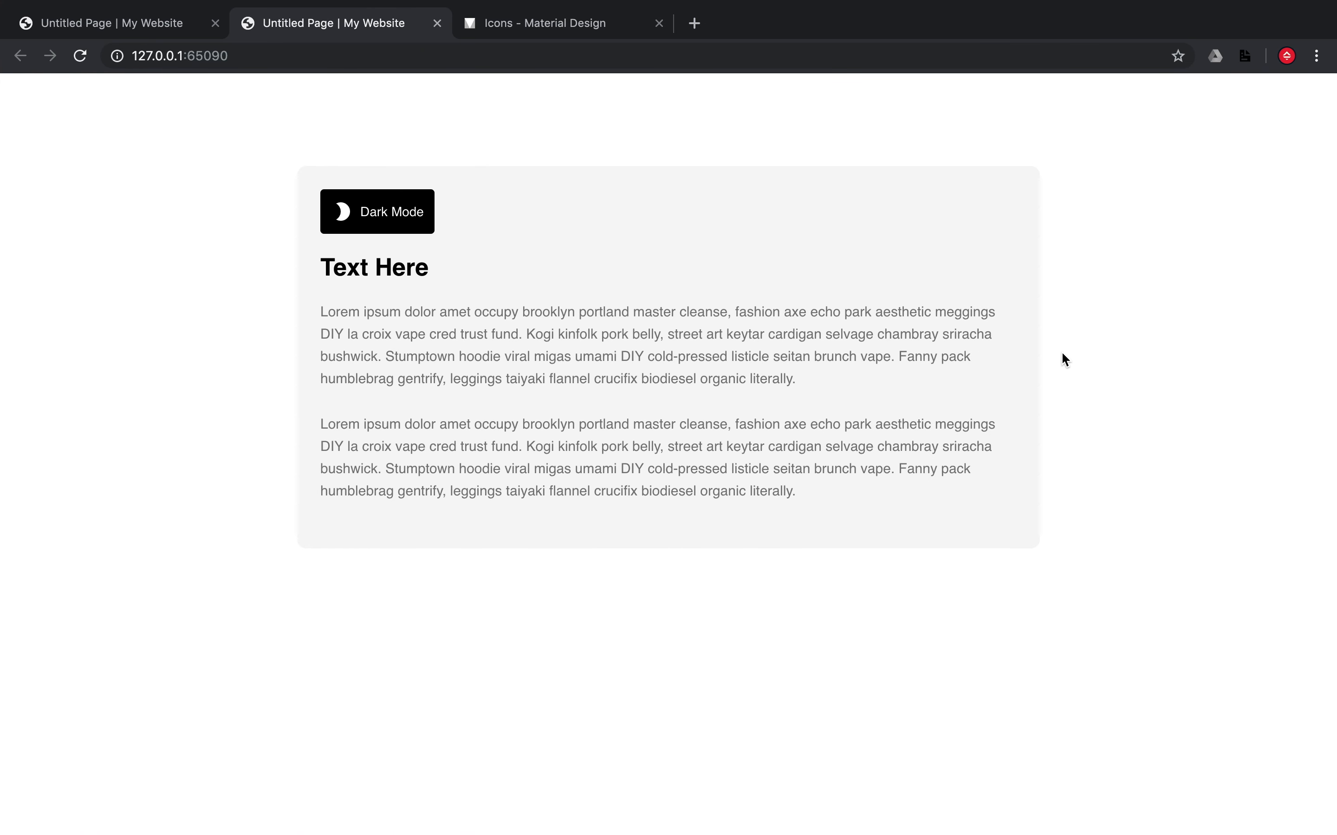
{"action": "key", "text": "super+r"}
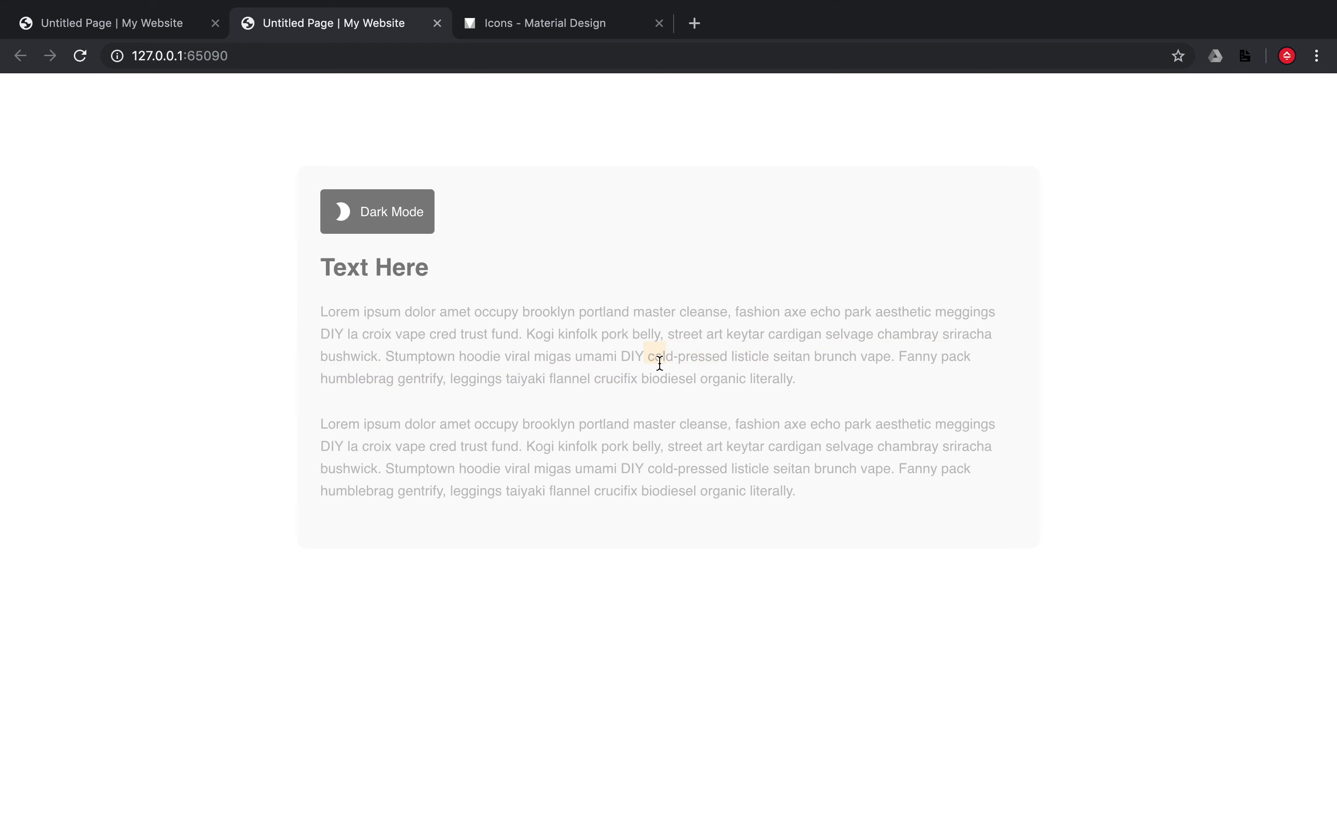
Step: Return the default of active_state to OFF in RapidWeaver and reload the page preview in the browser
{"action": "key", "text": "super+Tab"}
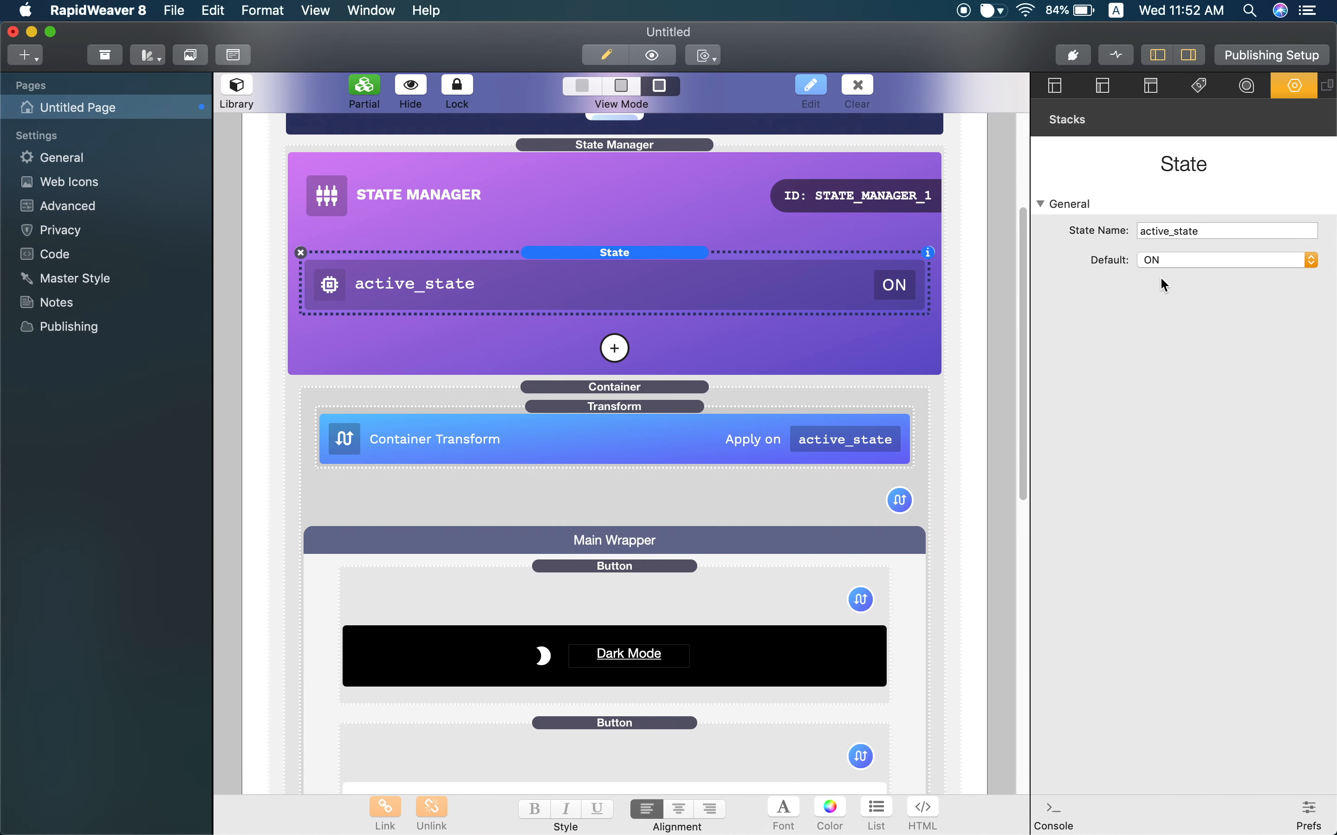
{"action": "left_click", "coordinate": [1172, 263]}
{"action": "left_click", "coordinate": [1175, 275]}
{"action": "key", "text": "super+Tab"}
{"action": "key", "text": "super+r"}
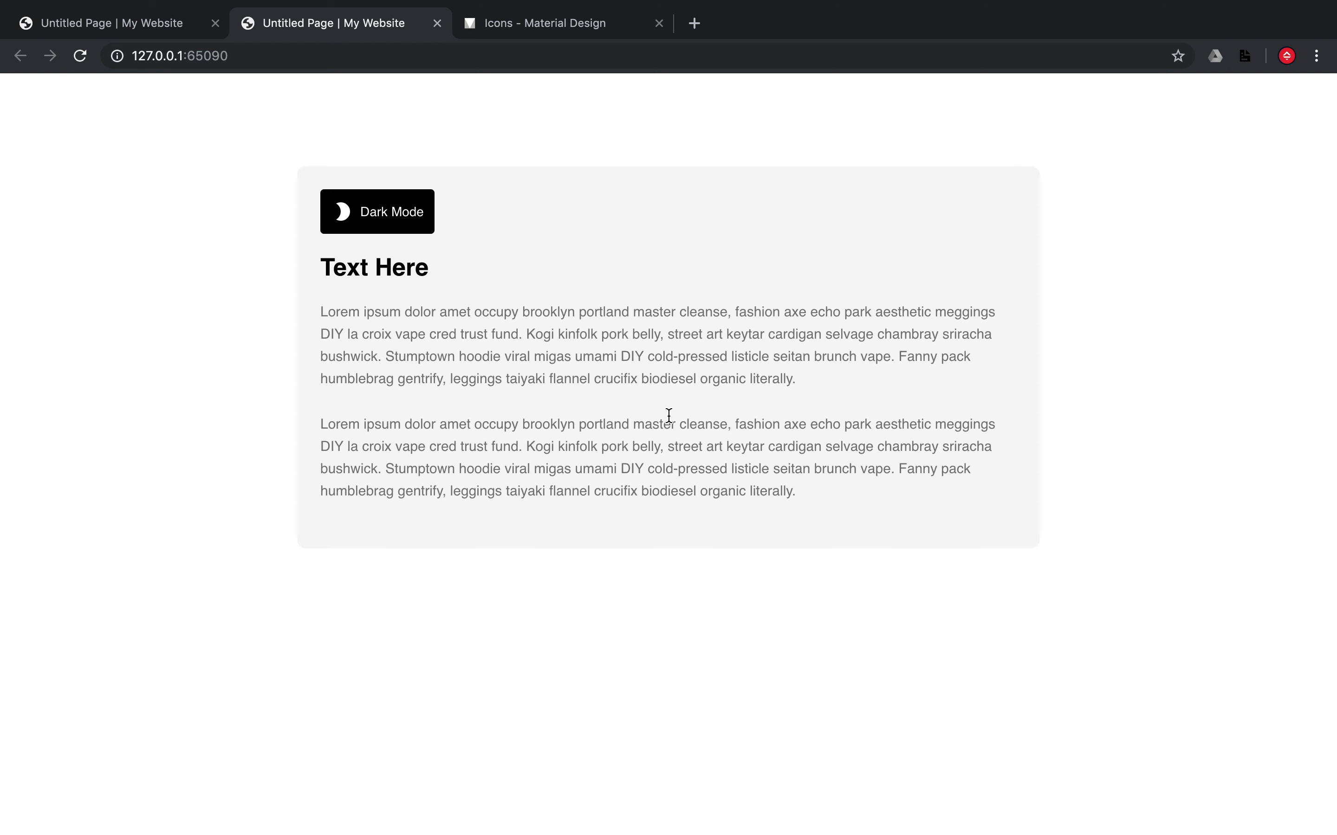
Step: Back in RapidWeaver, look over the Fluid stacks in the library, including Trigger, and review the State Manager and container transform
{"action": "key", "text": "super+Tab"}
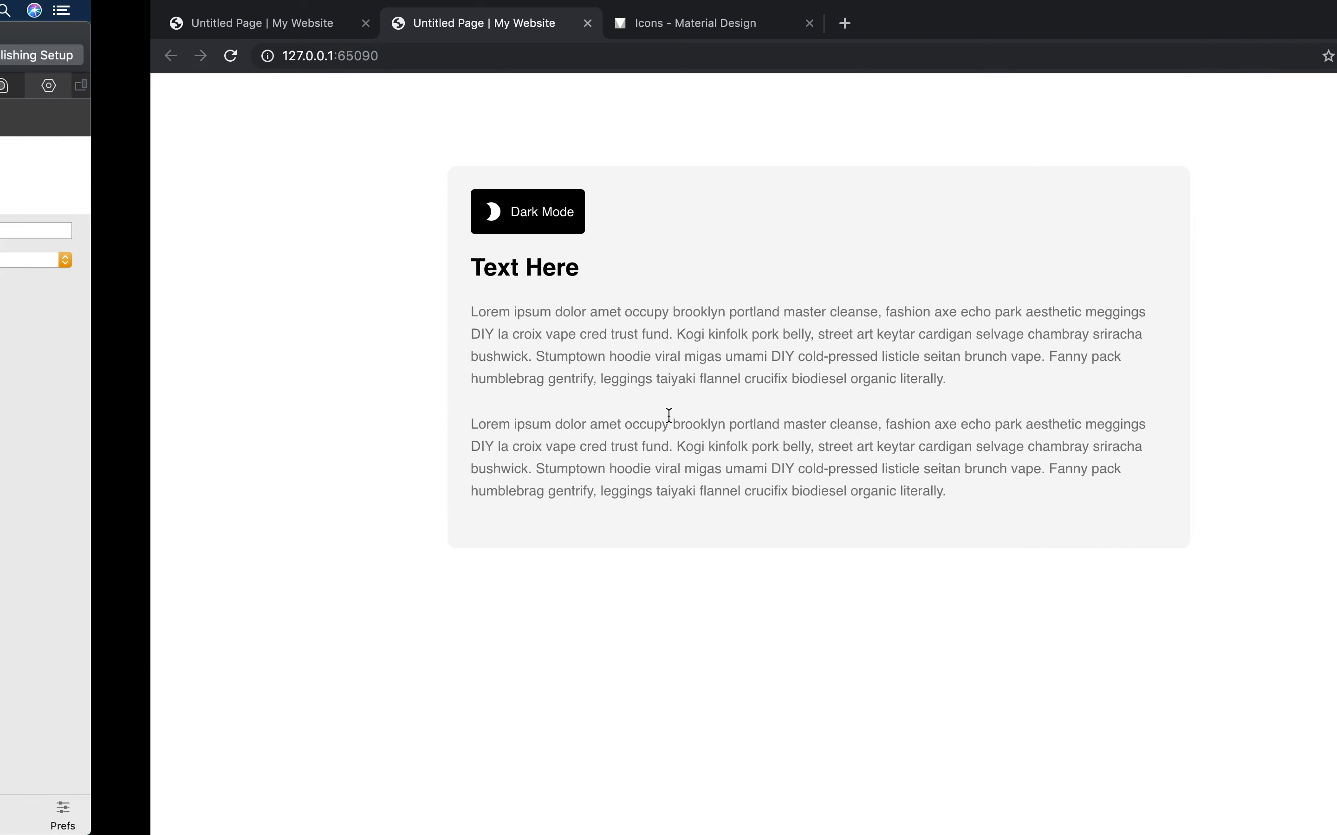
{"action": "scroll", "coordinate": [671, 423], "scroll_direction": "down", "scroll_amount": 2}
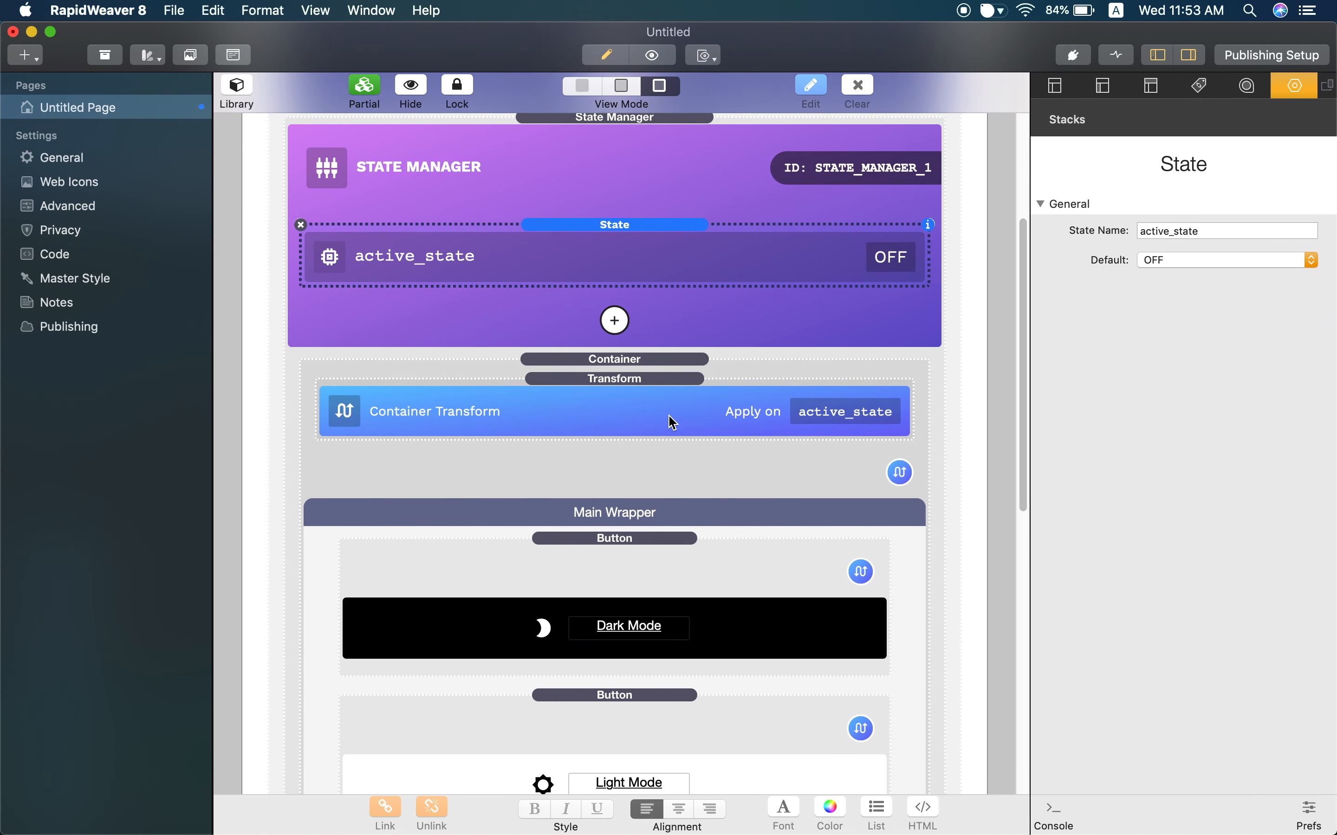
{"action": "left_click", "coordinate": [237, 88]}
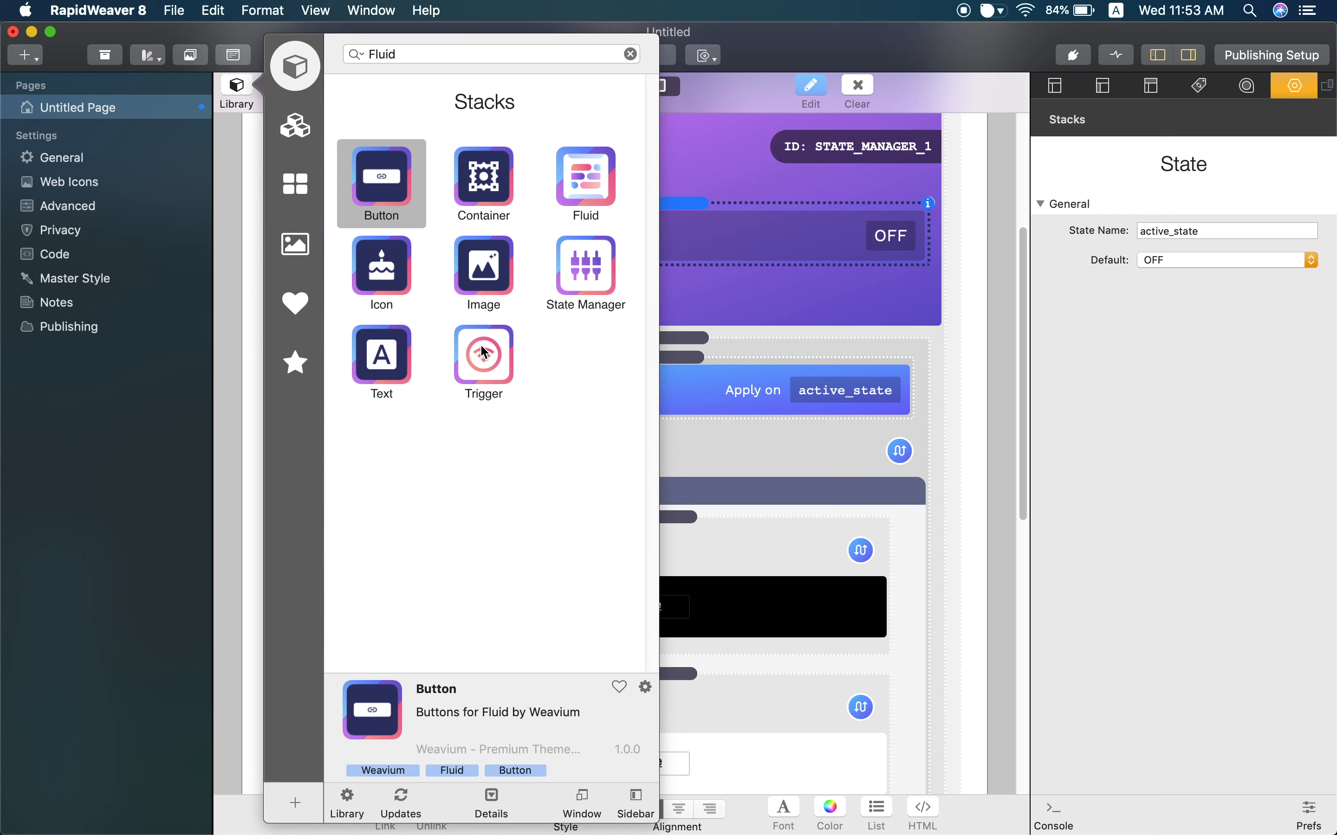
{"action": "left_click", "coordinate": [865, 240]}
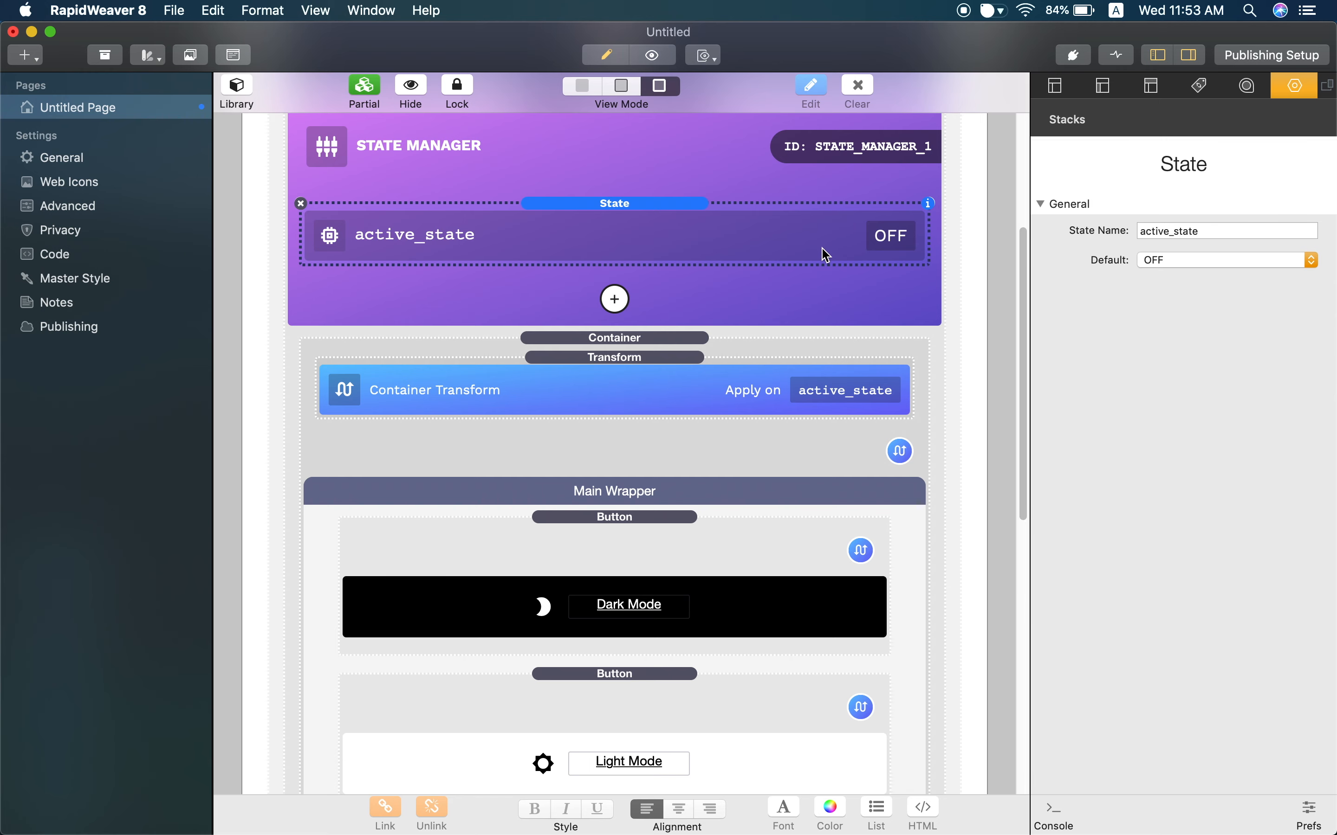
{"action": "scroll", "coordinate": [826, 255], "scroll_direction": "down", "scroll_amount": 3}
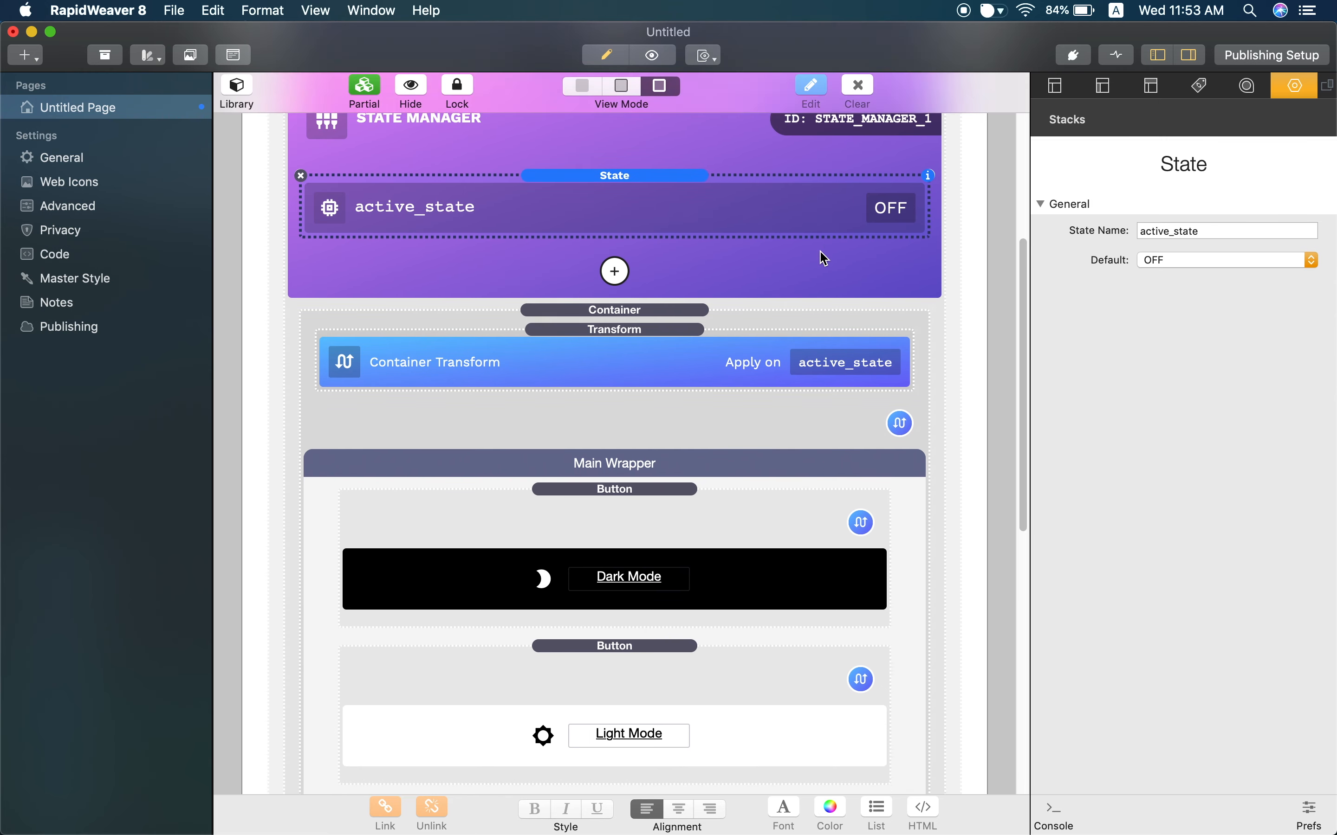
{"action": "scroll", "coordinate": [826, 260], "scroll_direction": "up", "scroll_amount": 1}
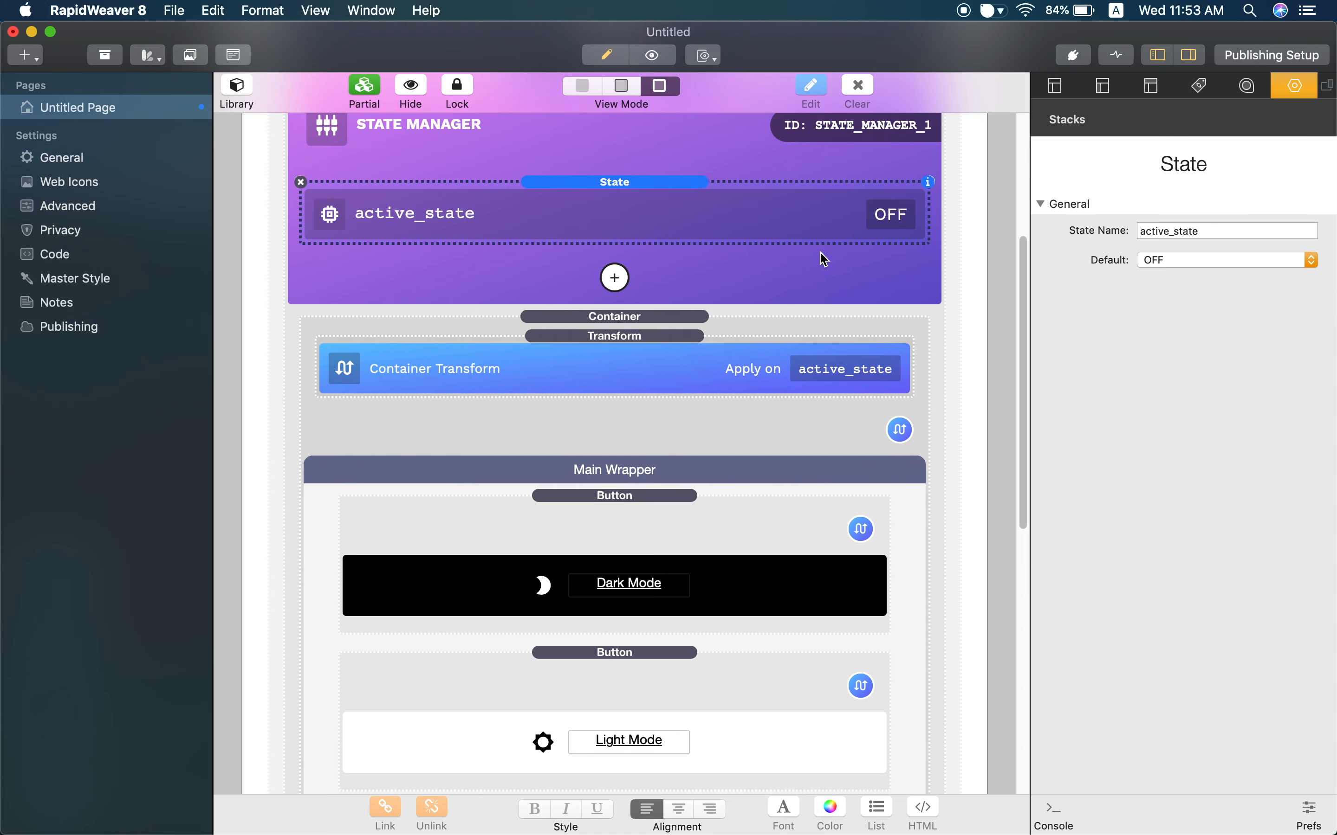
{"action": "scroll", "coordinate": [825, 260], "scroll_direction": "up", "scroll_amount": 3}
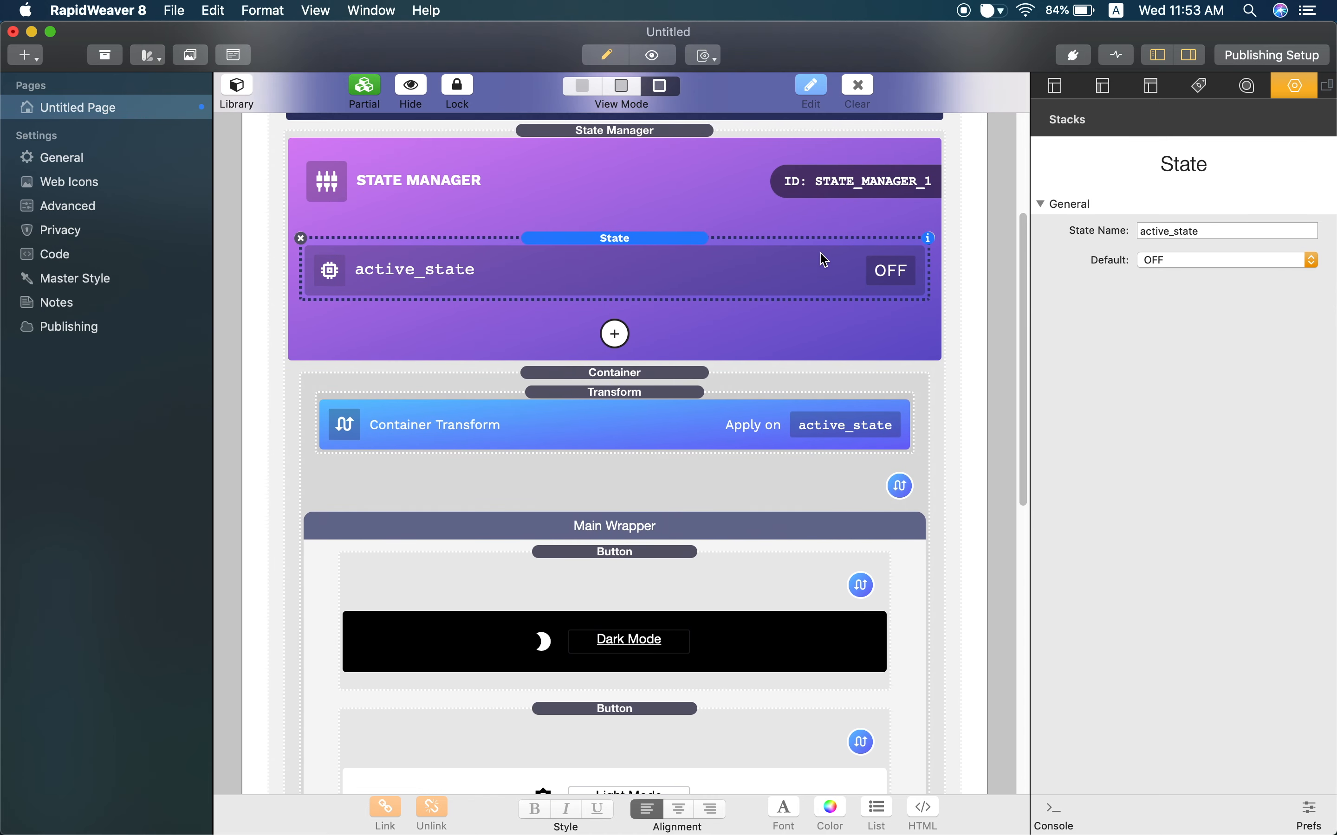
{"action": "scroll", "coordinate": [825, 260], "scroll_direction": "up", "scroll_amount": 1}
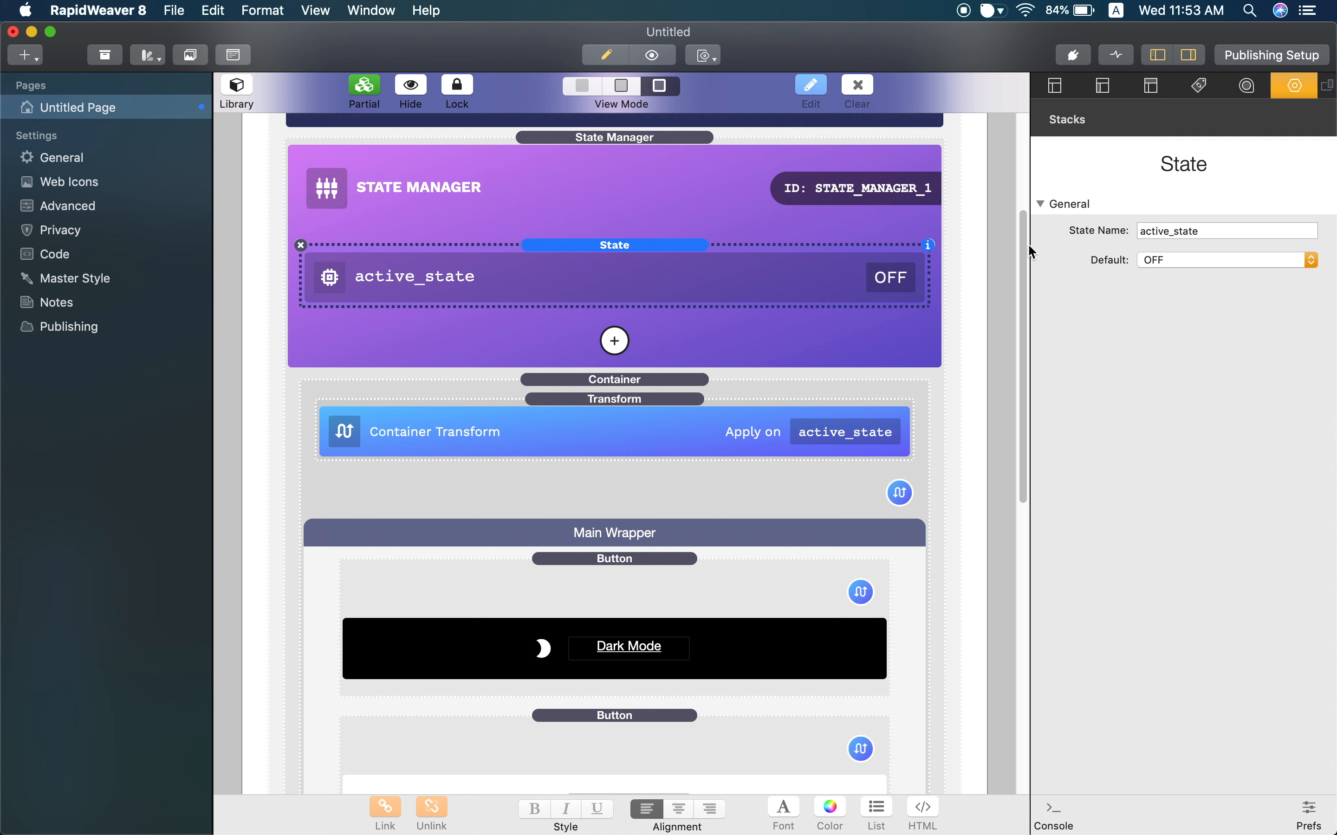
Step: Rename the state in the State Manager to dark_mode
{"action": "left_click_drag", "start_coordinate": [1211, 232], "coordinate": [1115, 239]}
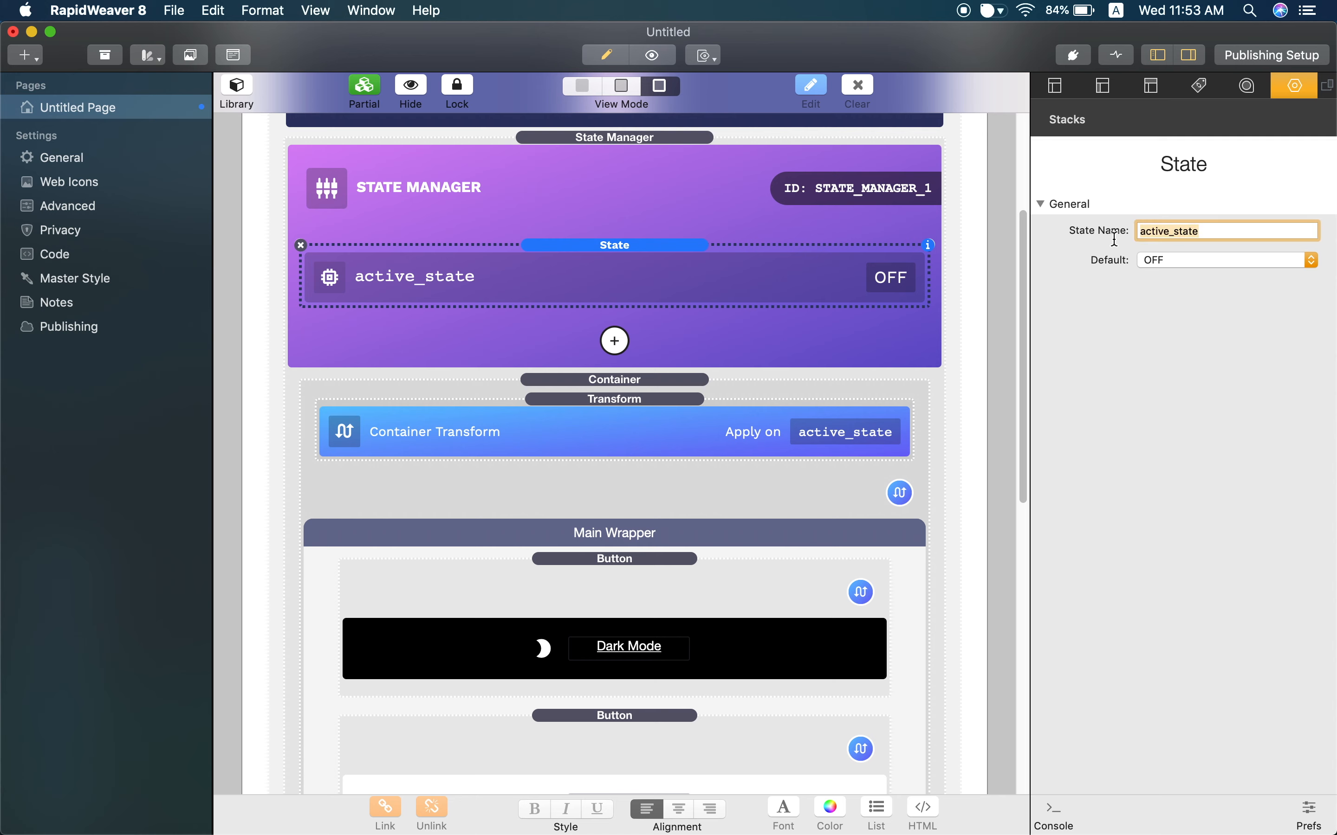
{"action": "type", "text": "dark_mode"}
{"action": "key", "text": "Return"}
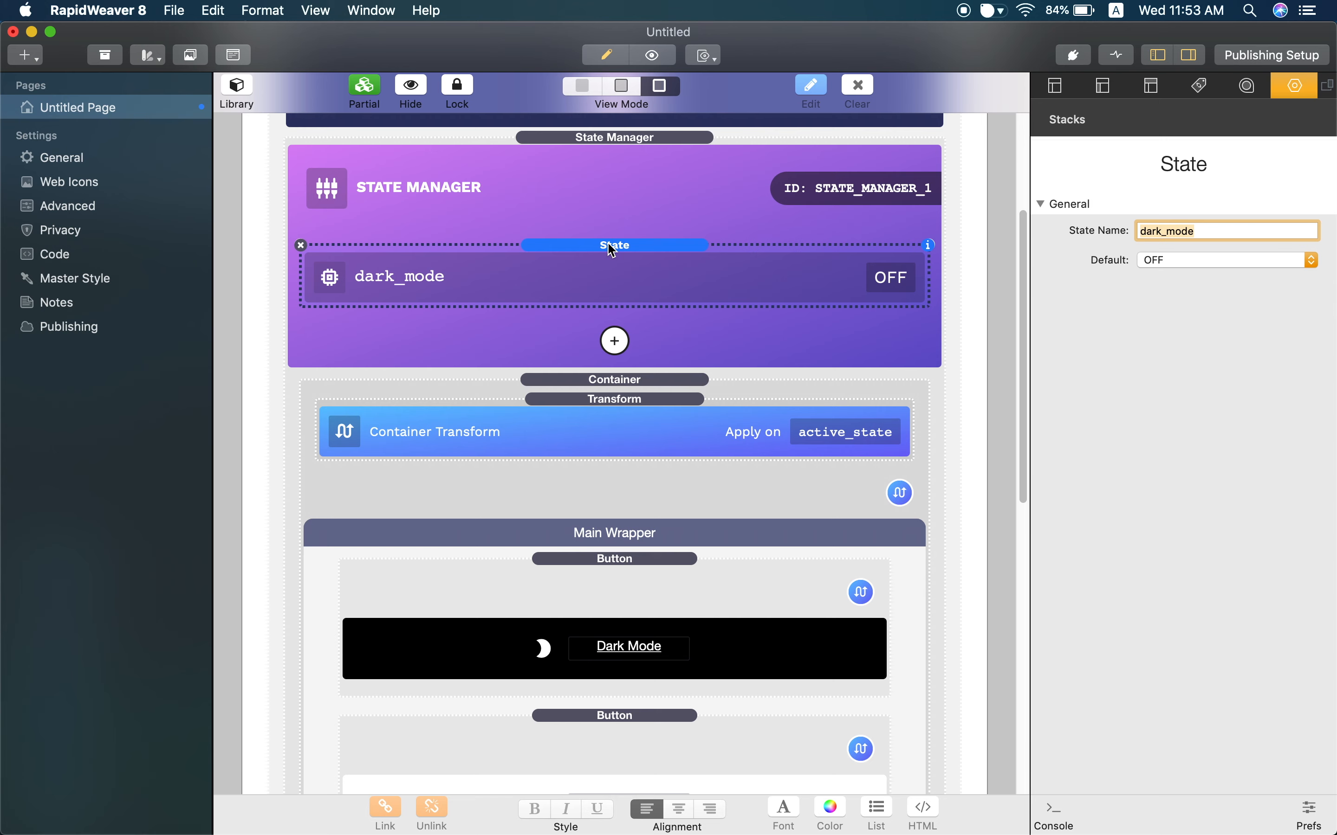
{"action": "scroll", "coordinate": [605, 247], "scroll_direction": "up", "scroll_amount": 1}
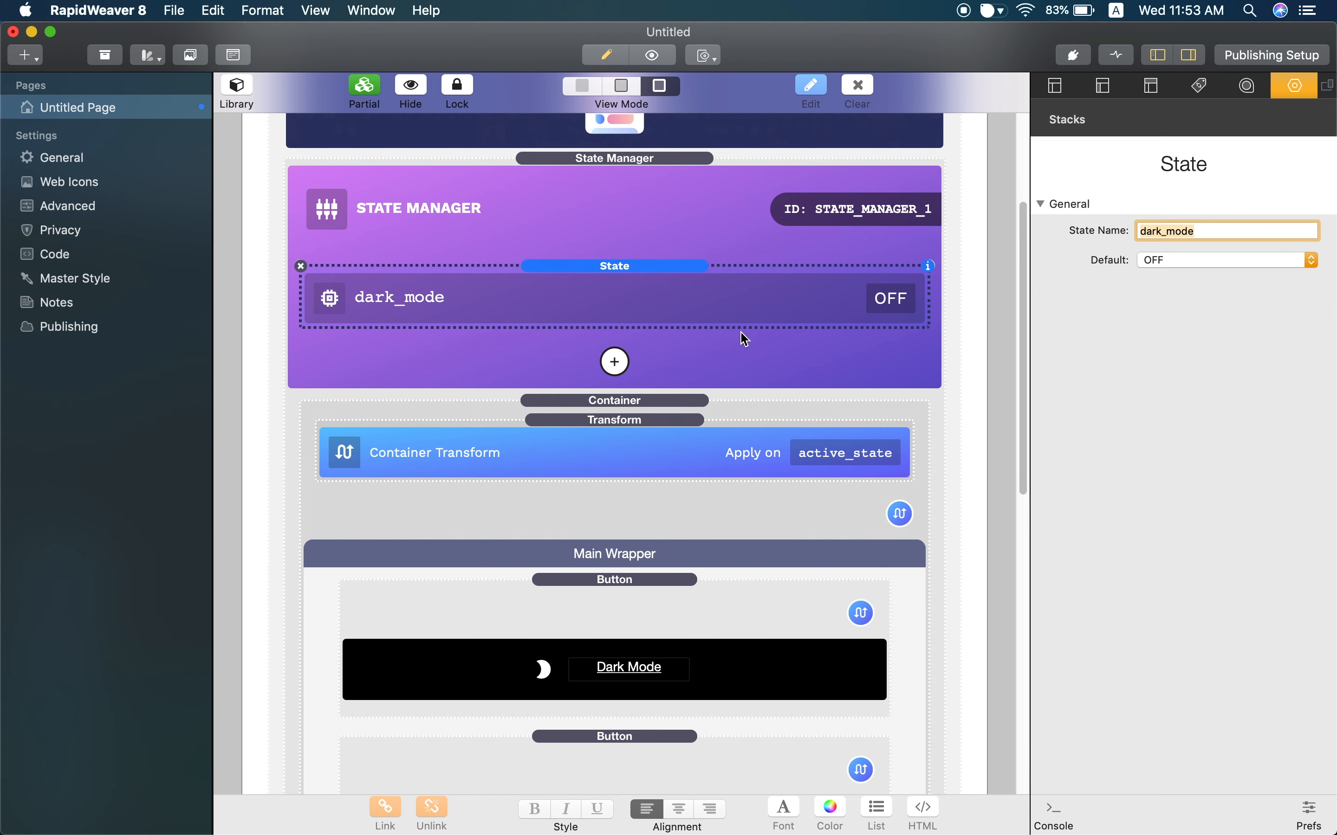
{"action": "left_click_drag", "start_coordinate": [1223, 234], "coordinate": [1119, 238]}
Step: Set the Main Wrapper's Container Transform to apply when the state is dark_mode
{"action": "scroll", "coordinate": [646, 265], "scroll_direction": "down", "scroll_amount": 4}
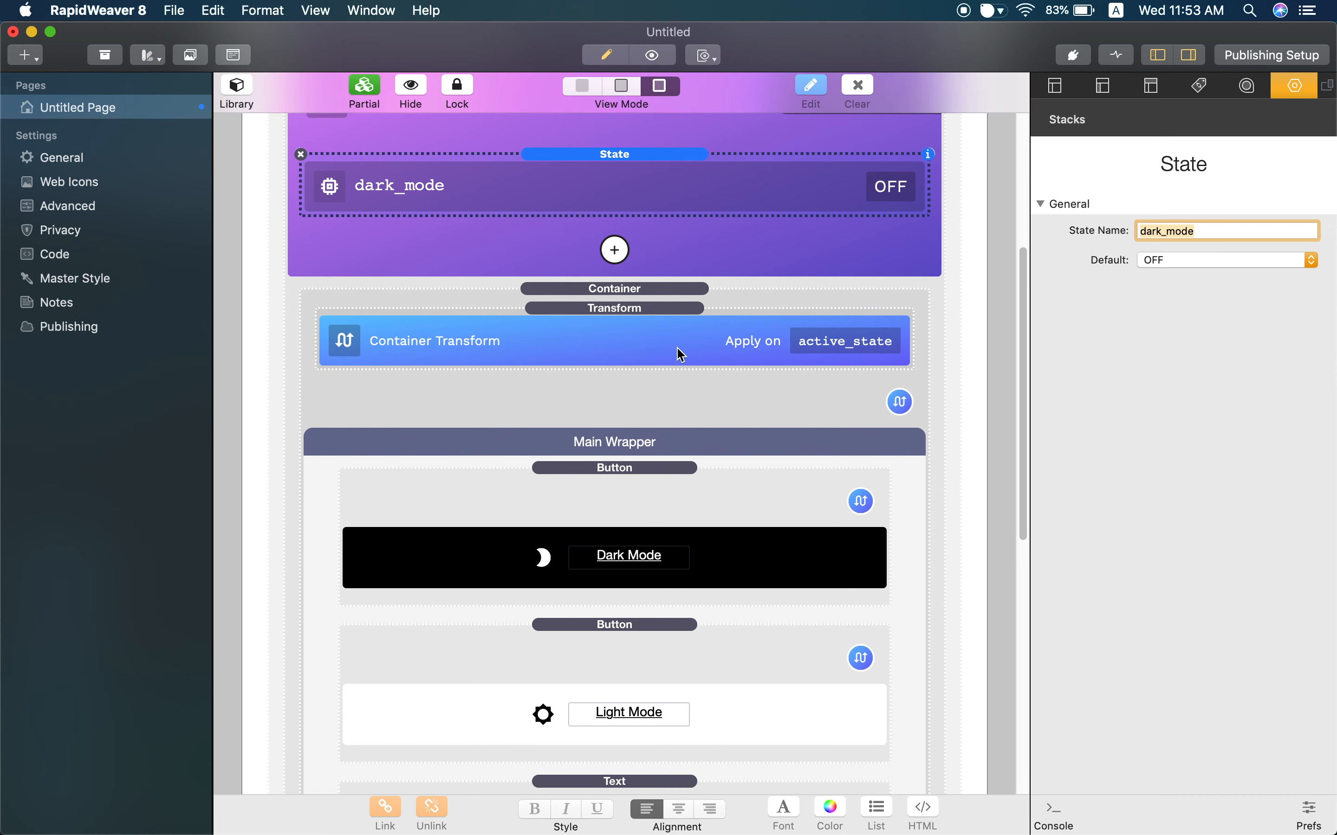
{"action": "left_click", "coordinate": [694, 390]}
{"action": "left_click", "coordinate": [706, 385]}
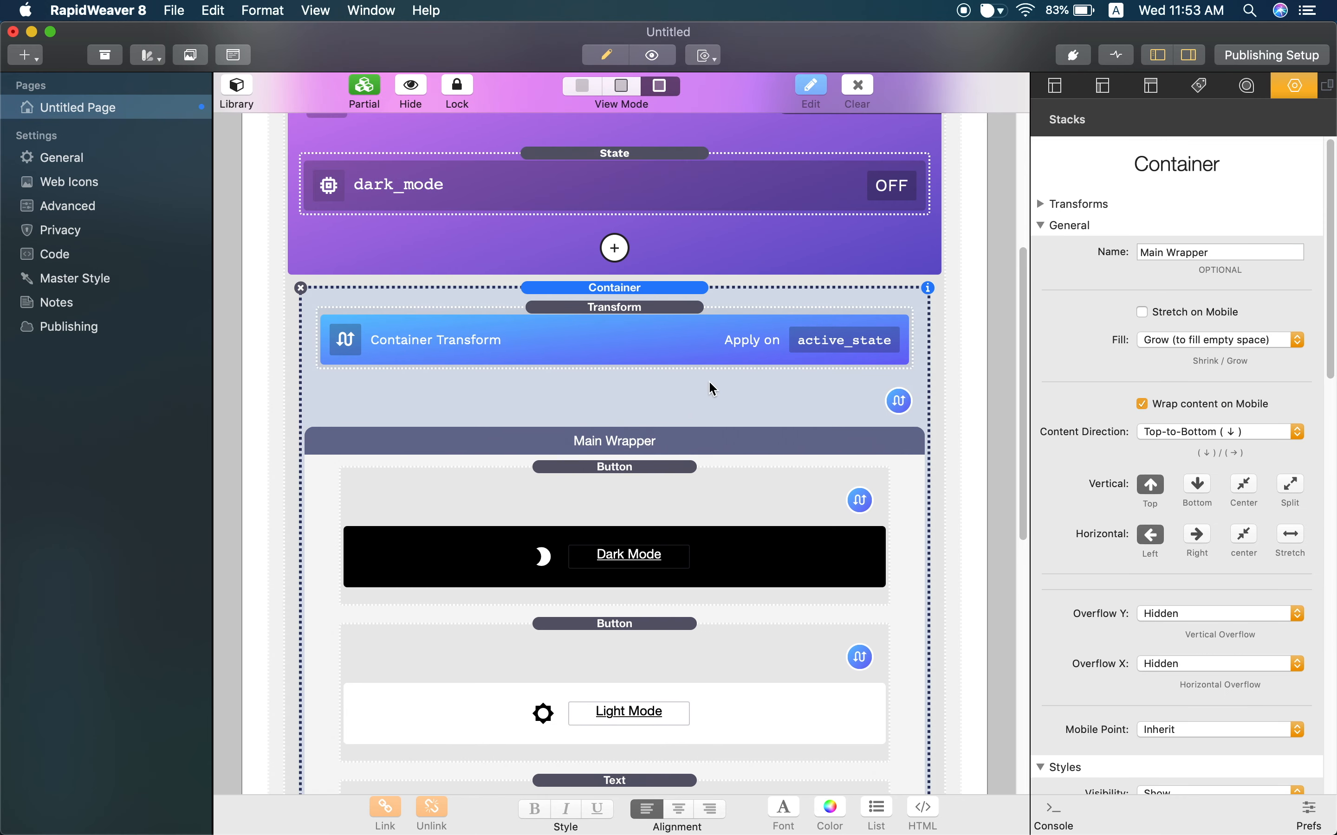
{"action": "left_click", "coordinate": [712, 354]}
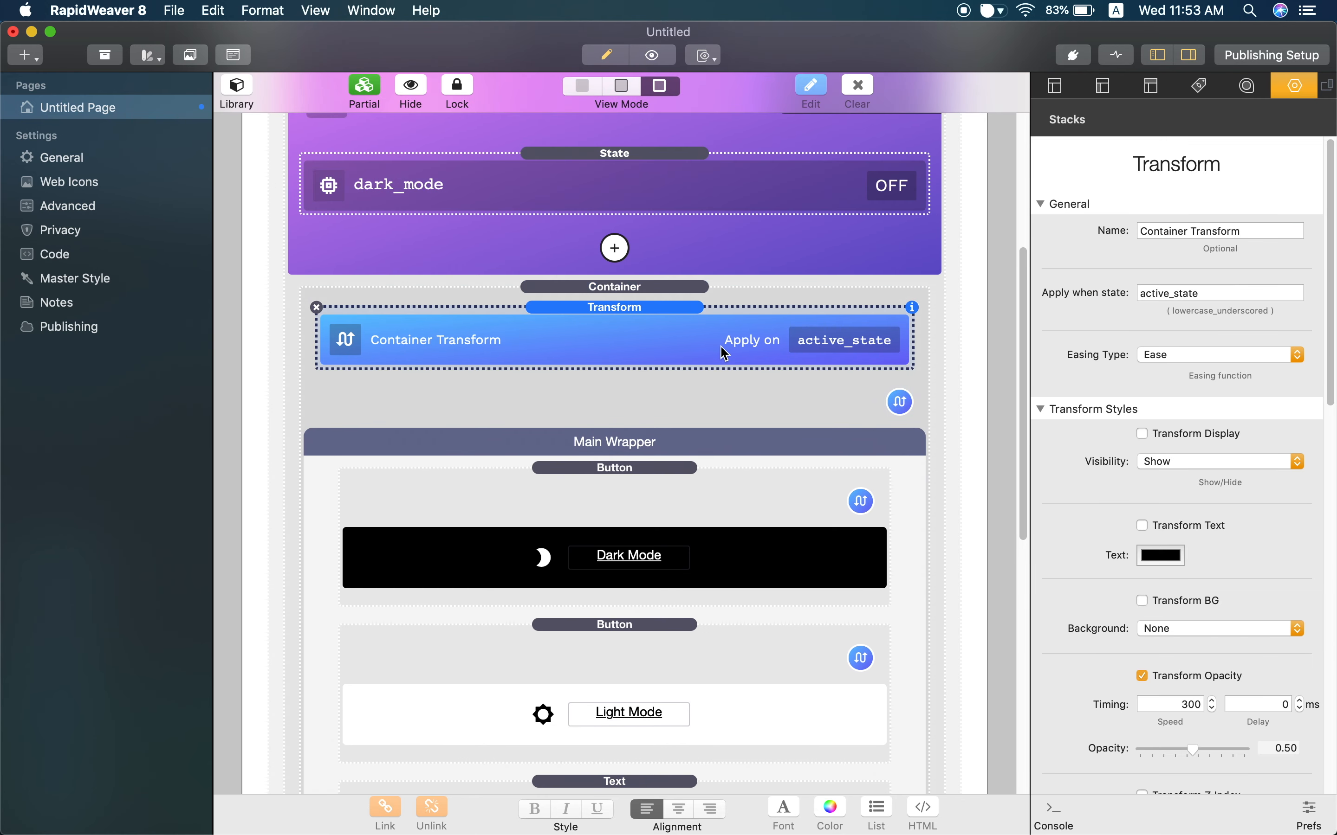
{"action": "left_click_drag", "start_coordinate": [1221, 294], "coordinate": [1127, 293]}
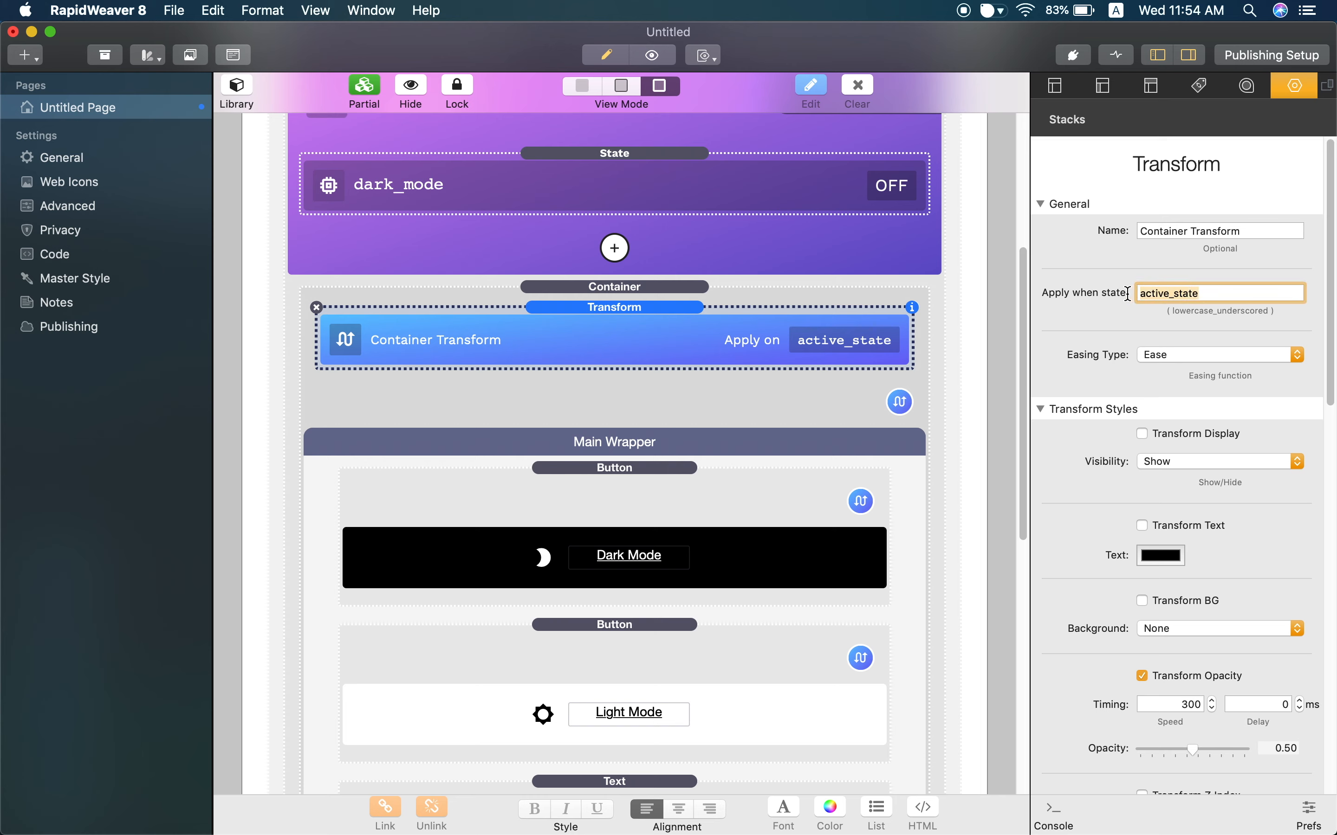
{"action": "type", "text": "dark_mode"}
{"action": "key", "text": "Return"}
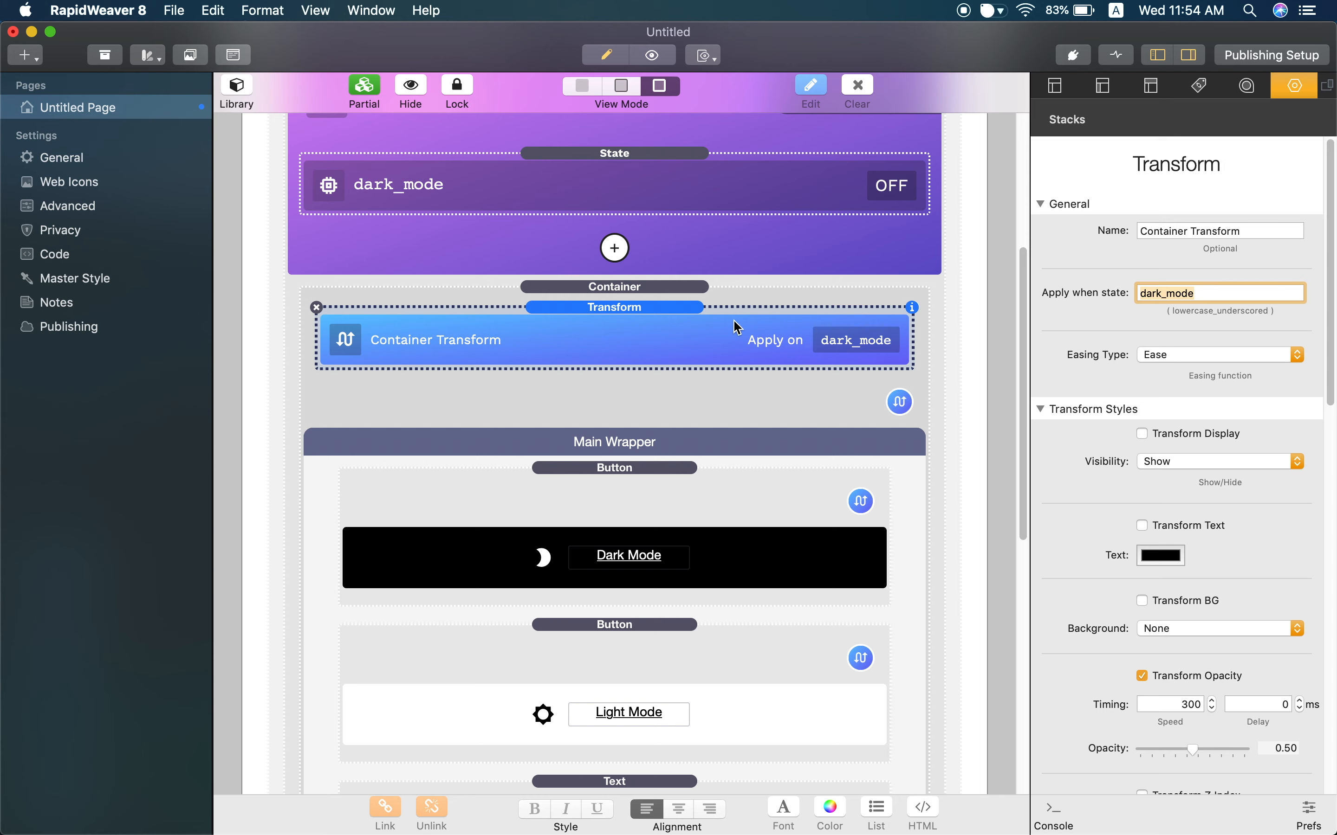
Step: Replace the Container Transform's opacity effect with Transform BG, using a Color background set to Black - white text
{"action": "scroll", "coordinate": [1118, 343], "scroll_direction": "down", "scroll_amount": 5}
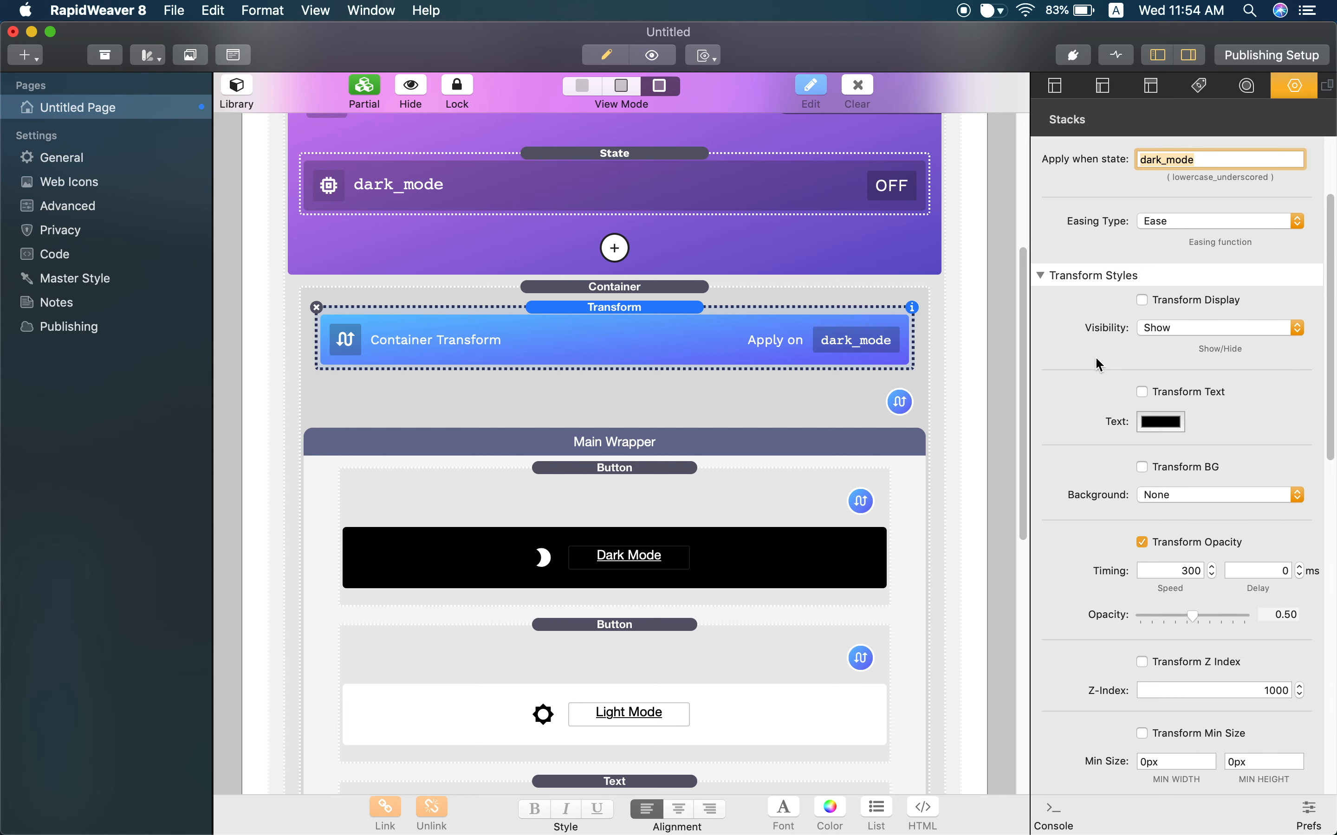
{"action": "scroll", "coordinate": [1097, 360], "scroll_direction": "down", "scroll_amount": 3}
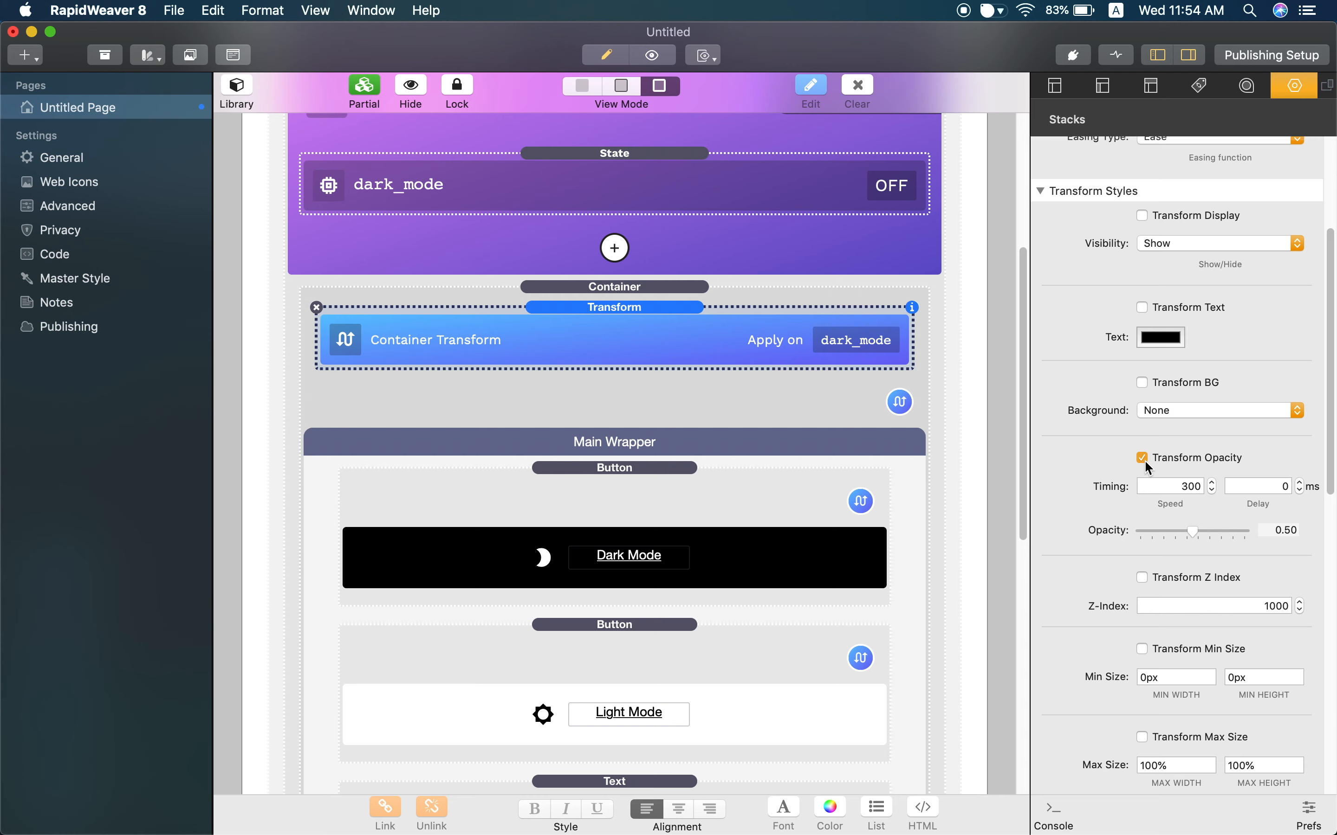
{"action": "left_click", "coordinate": [1142, 459]}
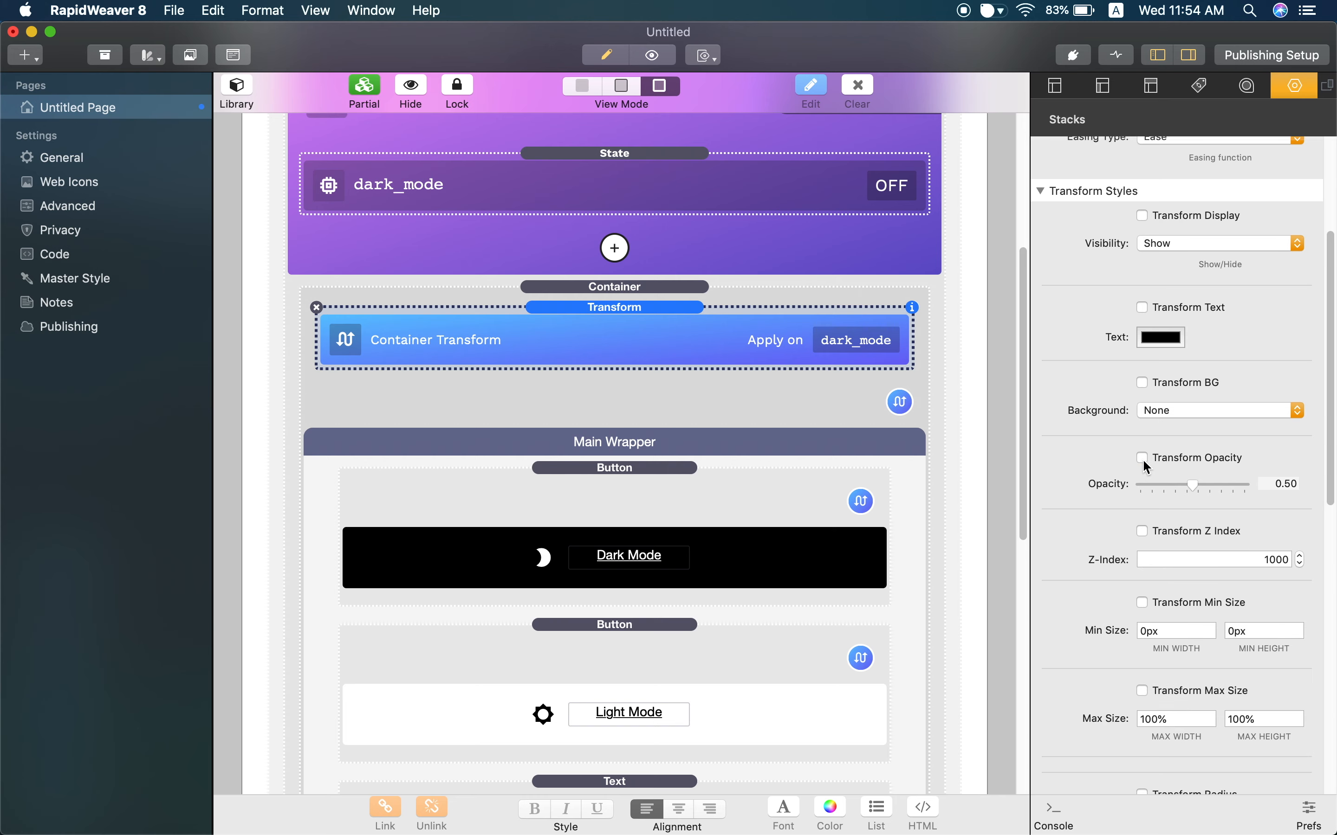
{"action": "left_click", "coordinate": [1143, 383]}
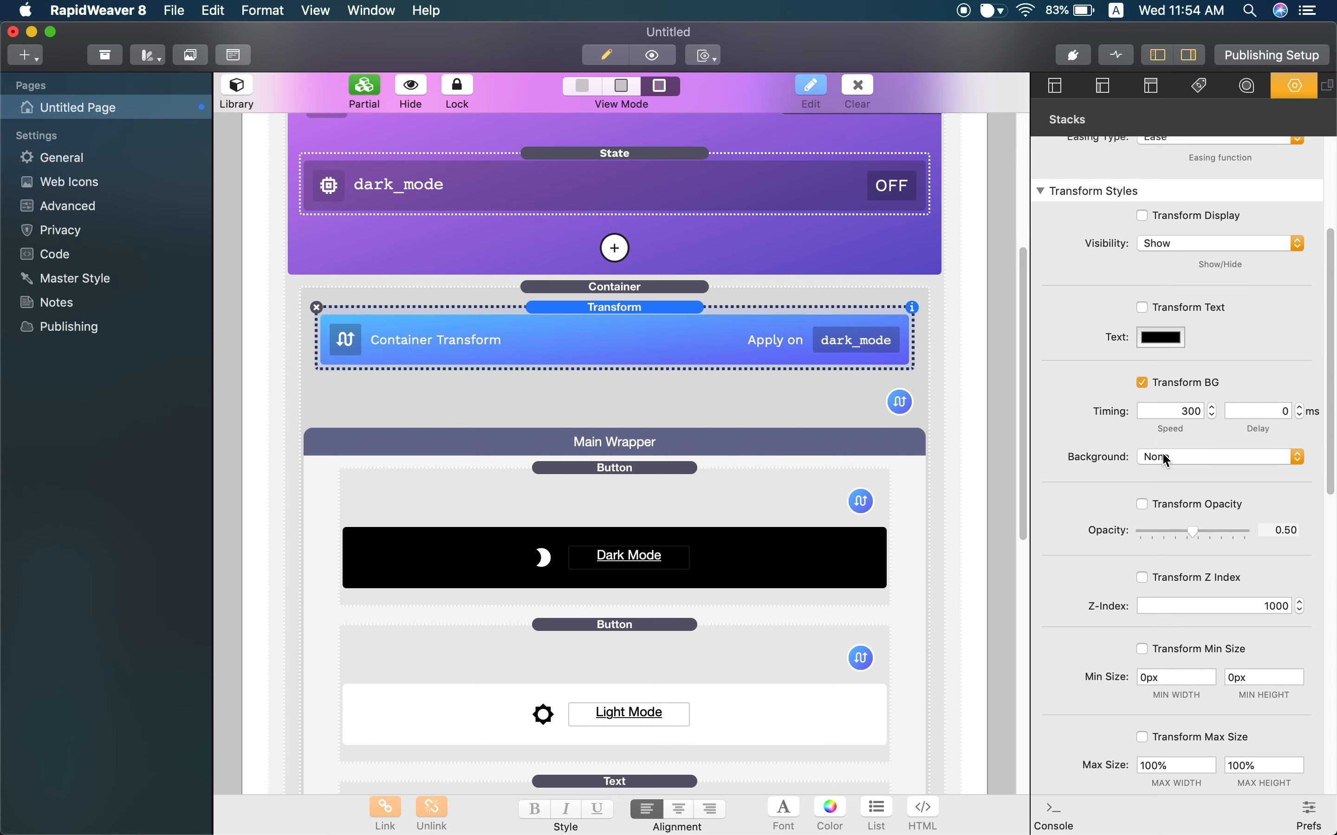
{"action": "left_click", "coordinate": [1166, 463]}
{"action": "left_click", "coordinate": [1165, 470]}
{"action": "left_click", "coordinate": [1178, 490]}
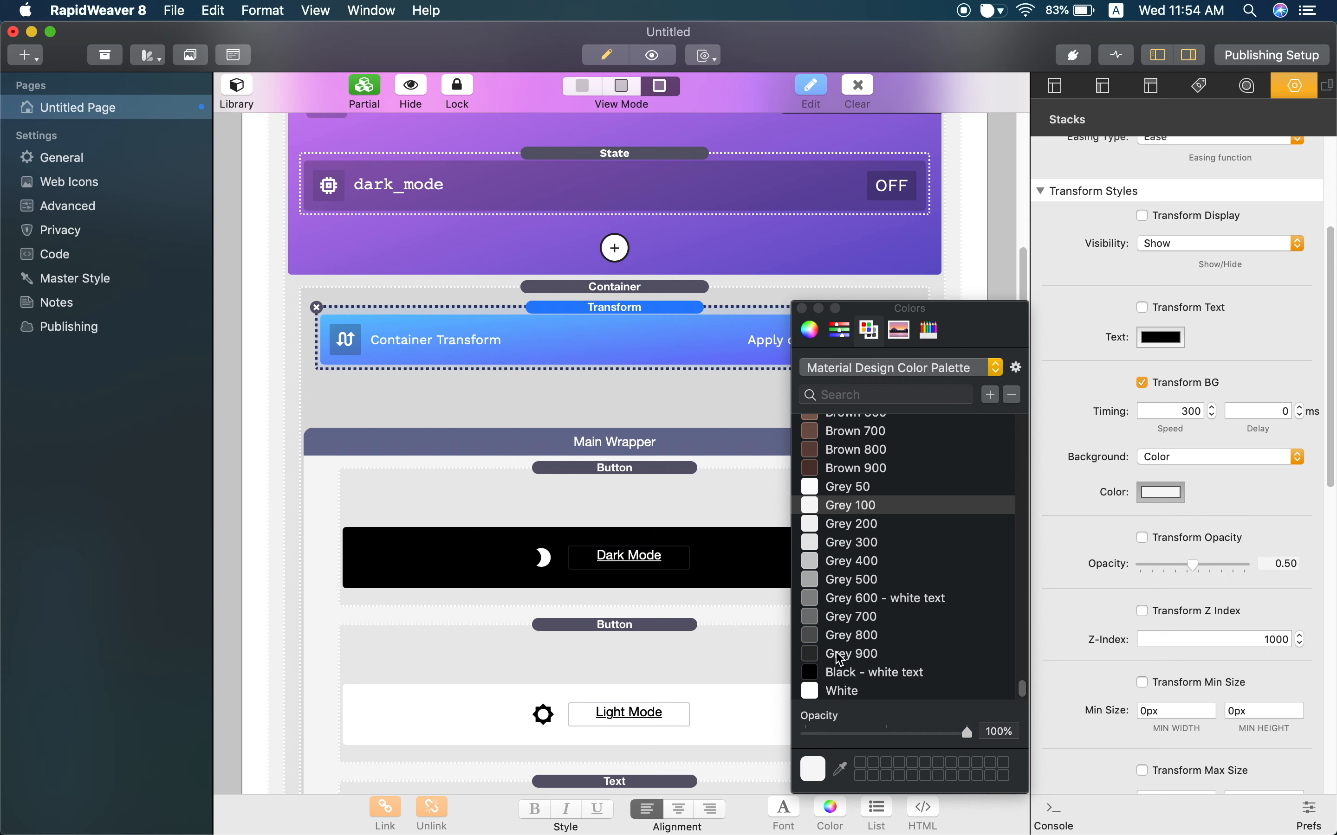
{"action": "left_click", "coordinate": [852, 673]}
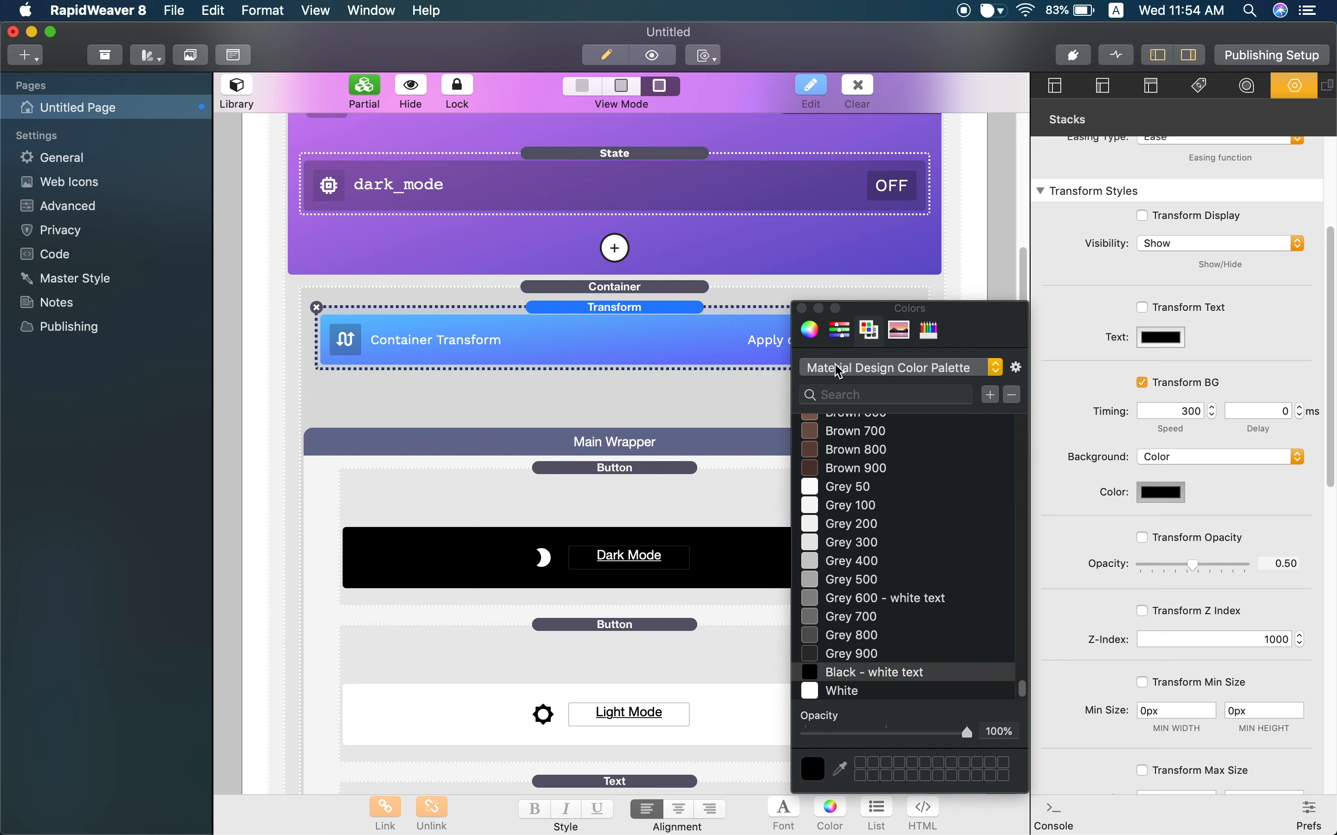
{"action": "left_click", "coordinate": [803, 309]}
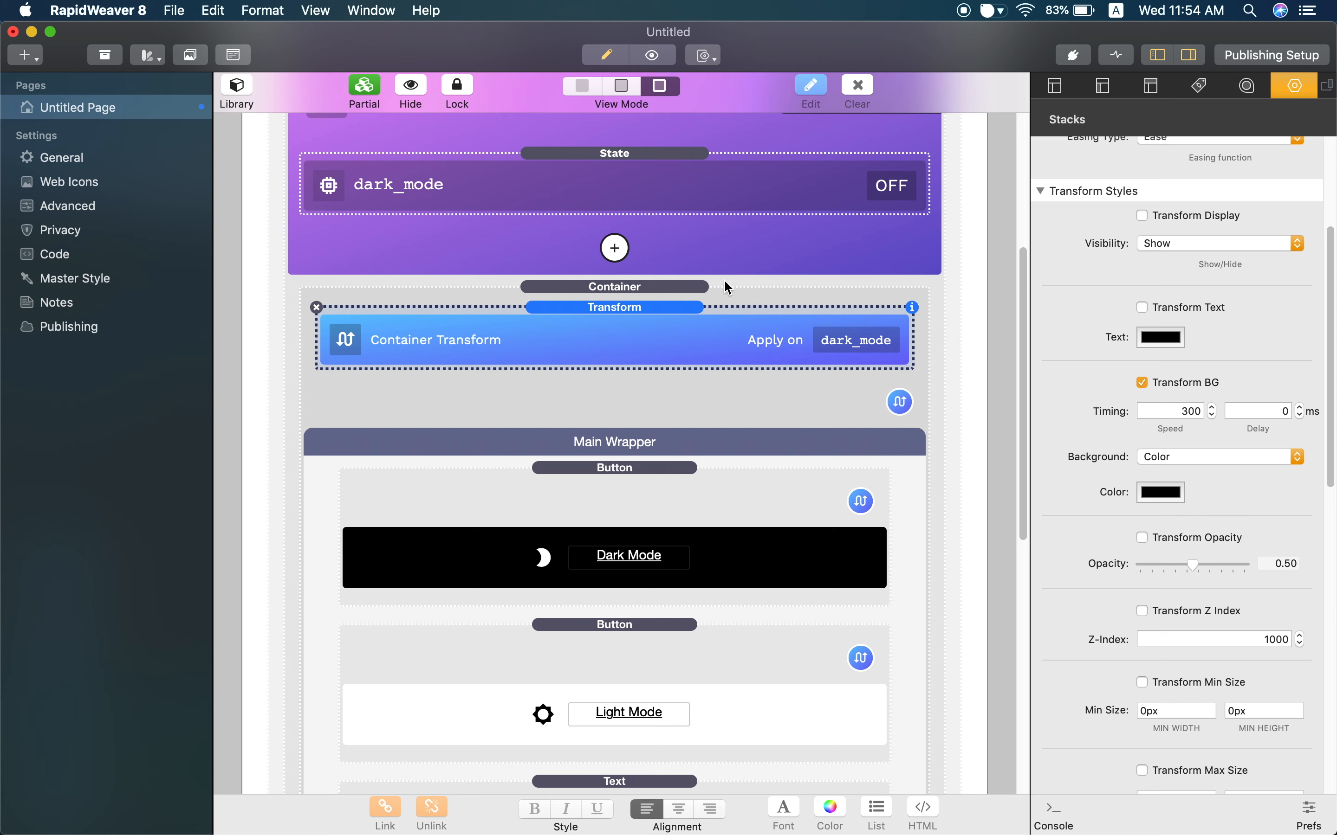
Step: Set the default of dark_mode in the State Manager to ON and reload the page preview in the browser
{"action": "left_click", "coordinate": [799, 200]}
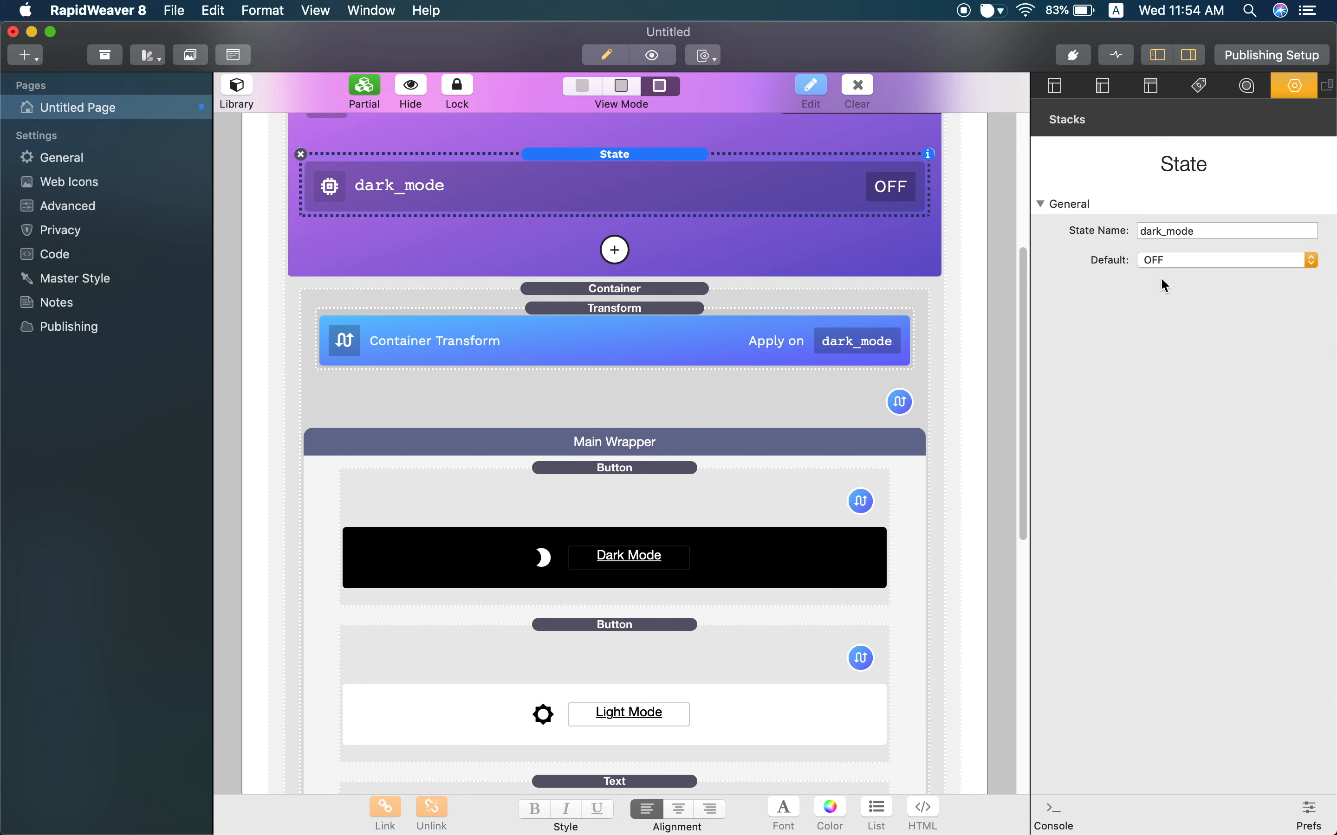
{"action": "left_click", "coordinate": [1170, 261]}
{"action": "left_click", "coordinate": [1172, 246]}
{"action": "key", "text": "ctrl+Right"}
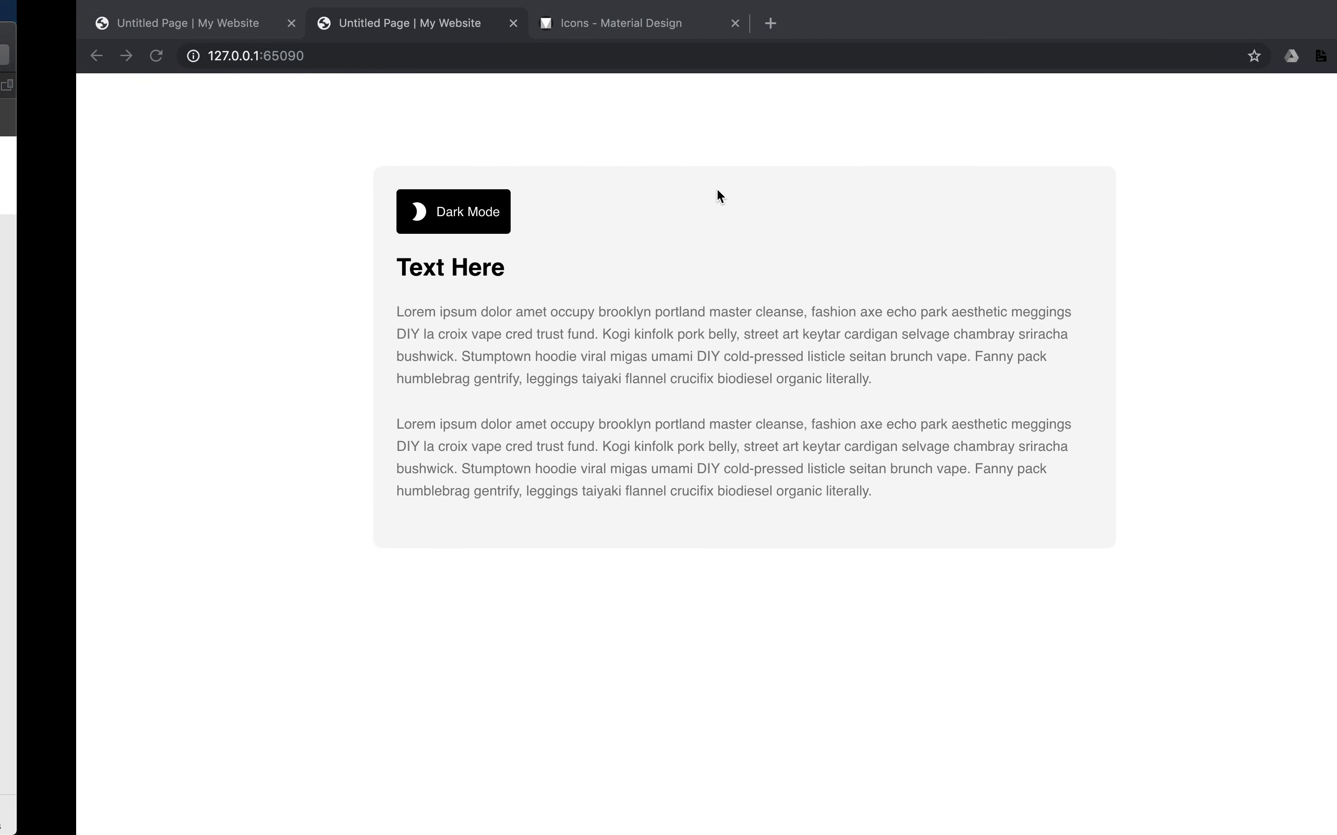
{"action": "key", "text": "super+r"}
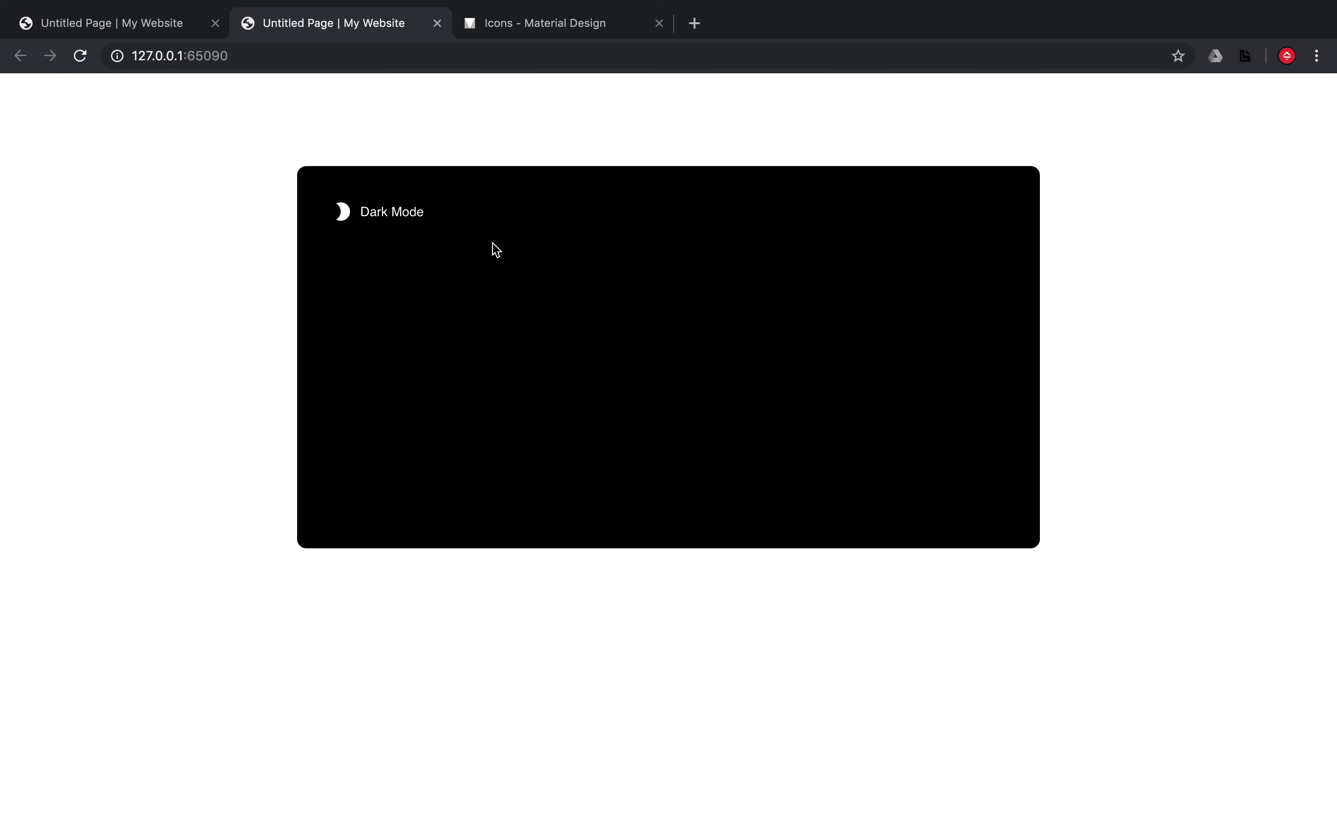
Step: Return the default of dark_mode to OFF in RapidWeaver and reload the browser preview
{"action": "key", "text": "ctrl+Left"}
{"action": "left_click", "coordinate": [1171, 256]}
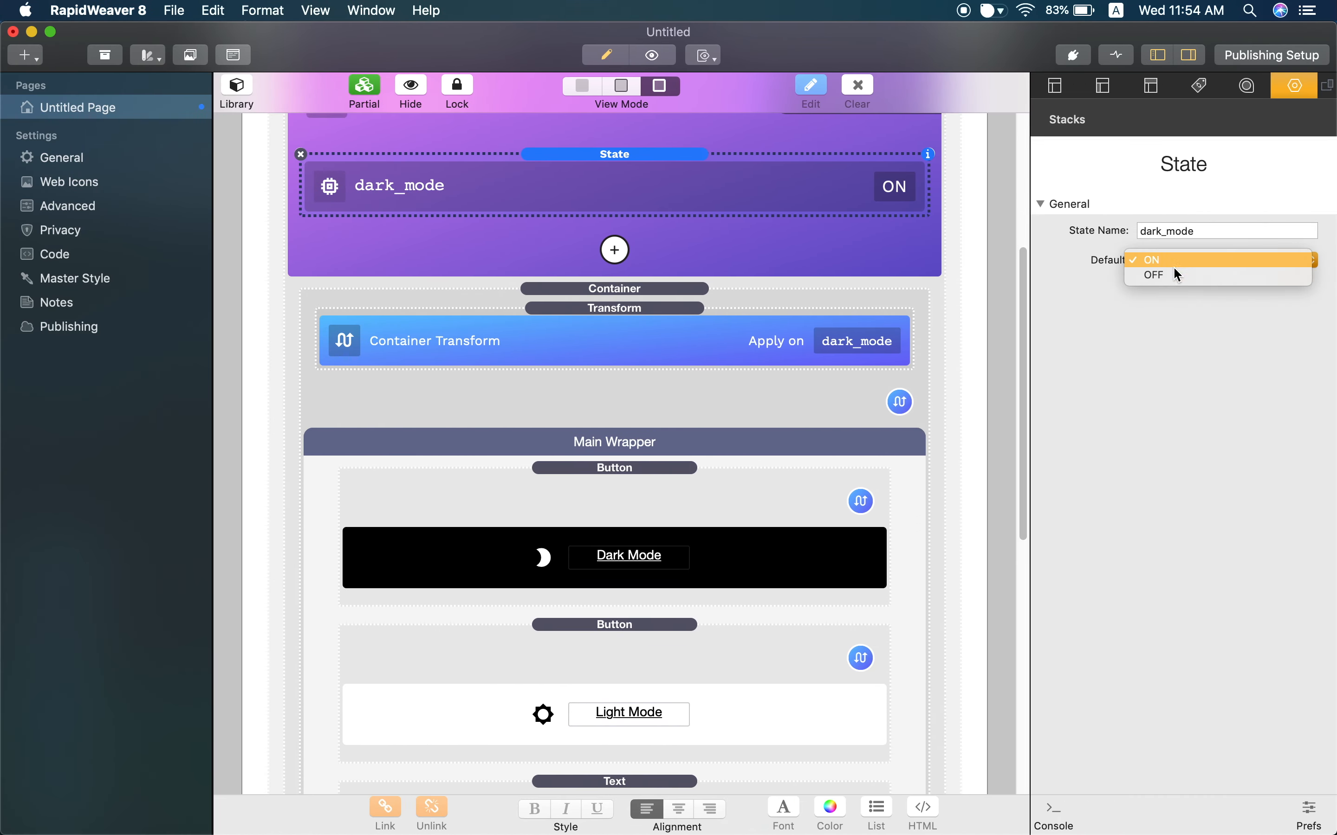
{"action": "left_click", "coordinate": [1174, 271]}
{"action": "key", "text": "ctrl+Right"}
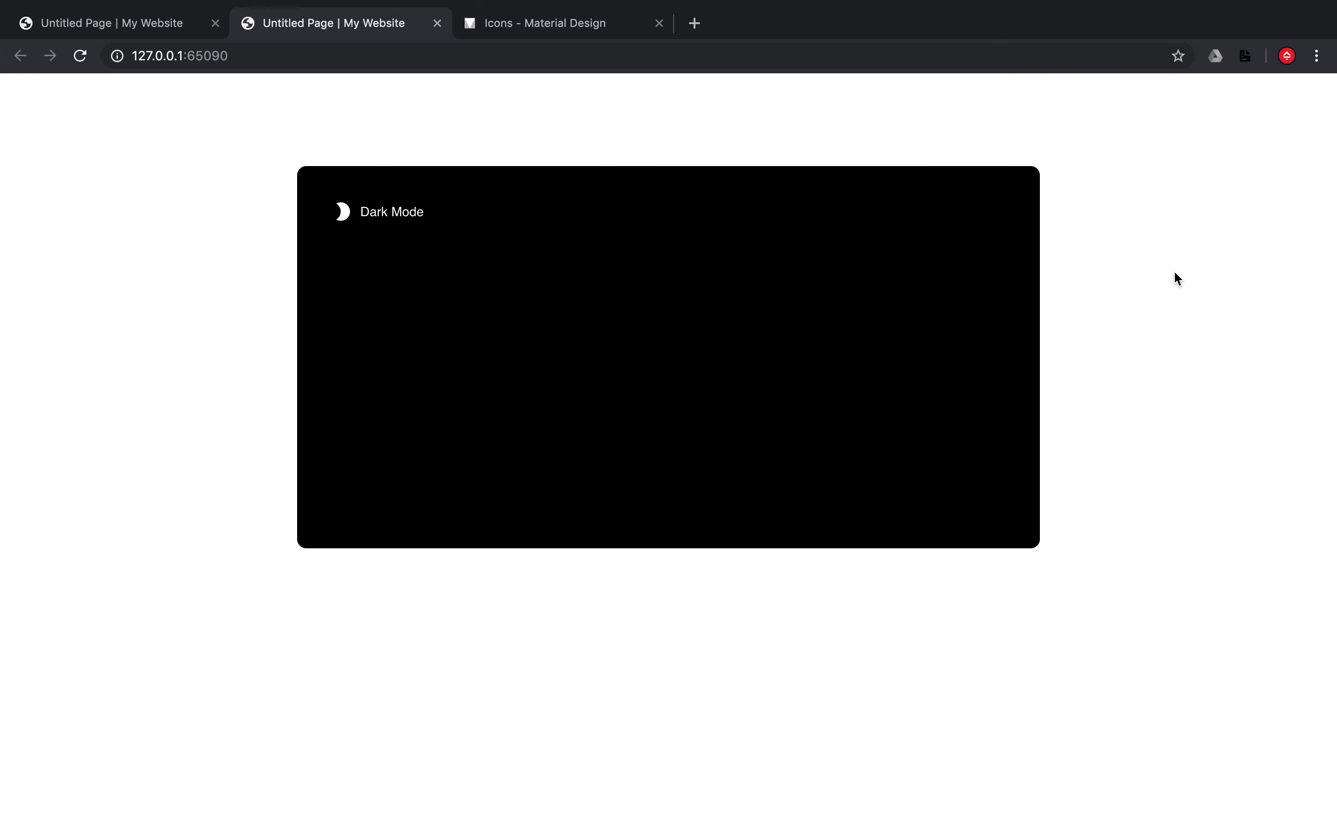
{"action": "key", "text": "super+r"}
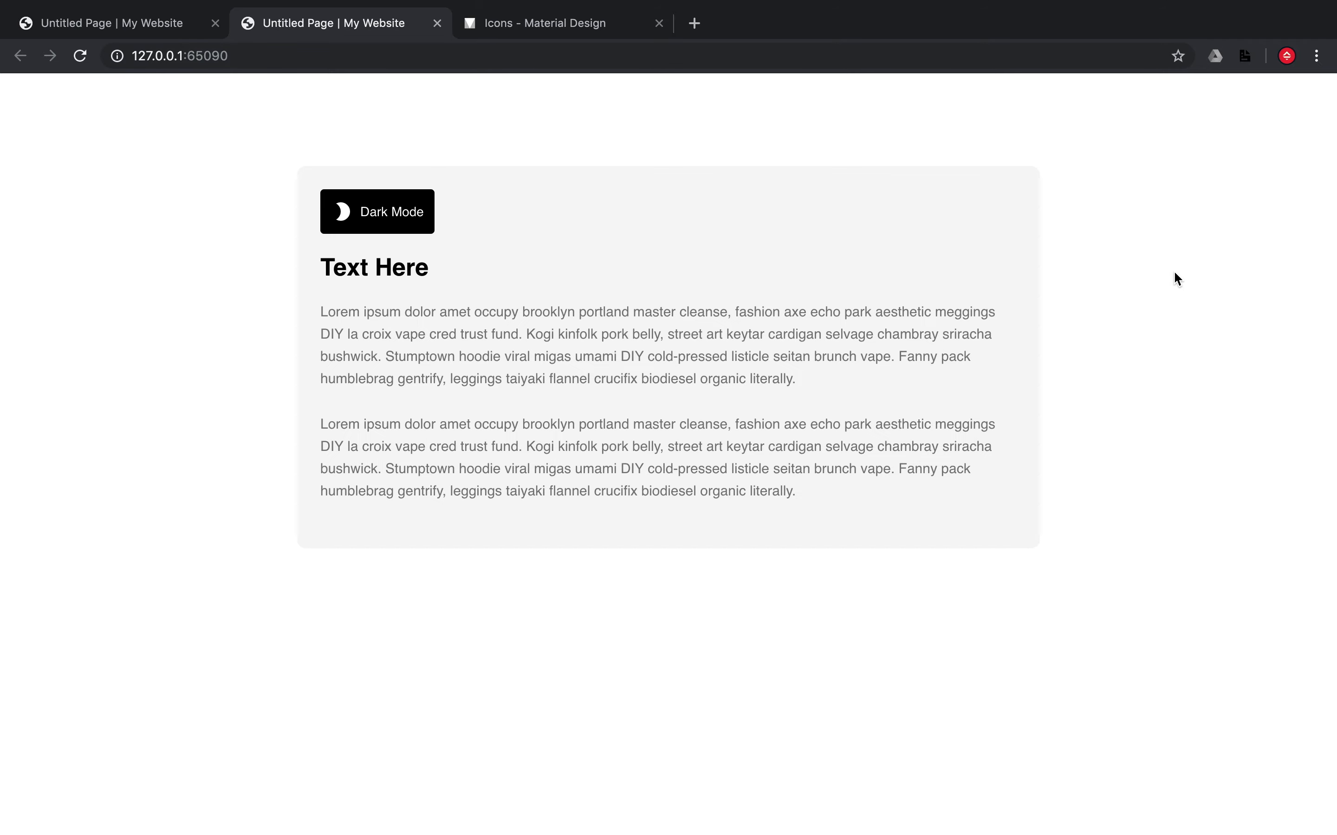
Step: Back in RapidWeaver, add a transform to the Dark Mode button and set it to apply when the state is dark_mode
{"action": "key", "text": "ctrl+Left"}
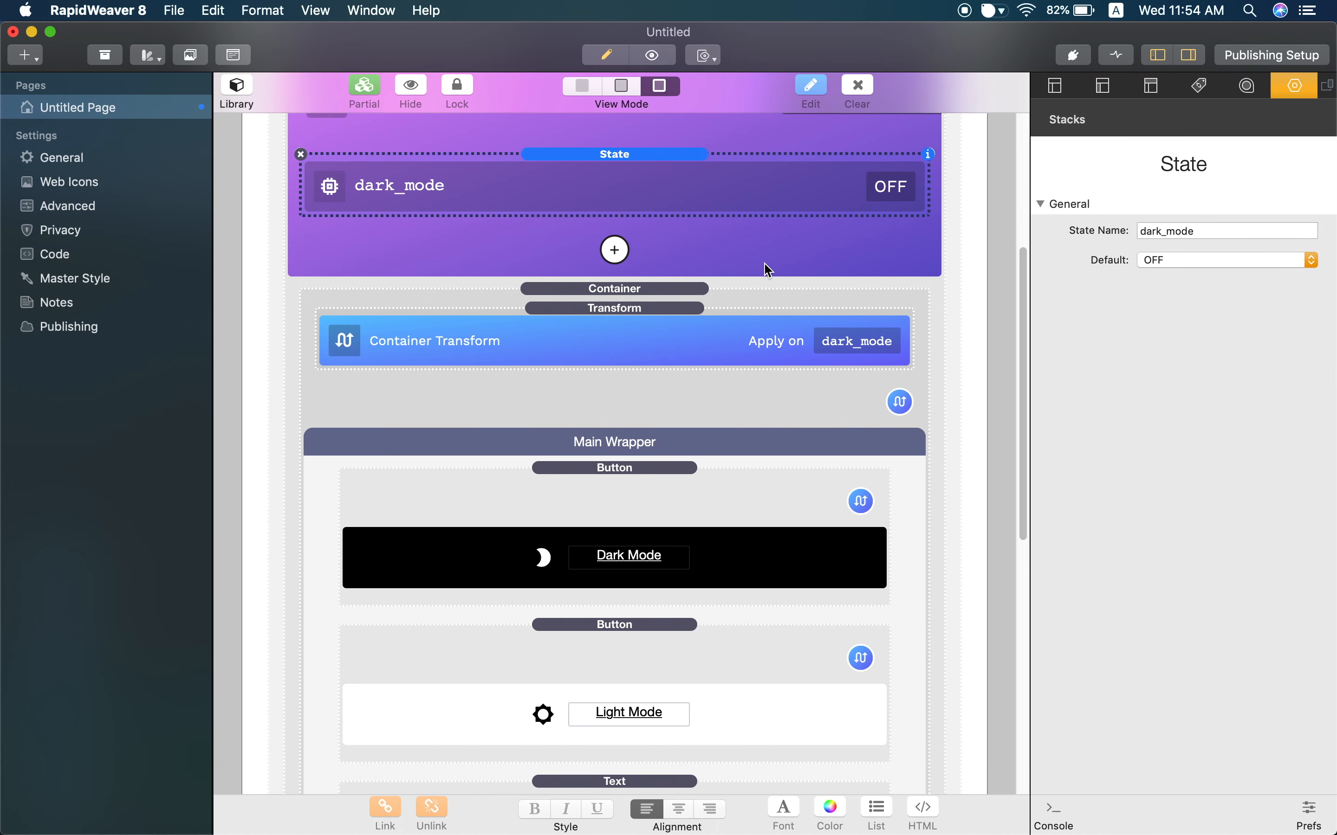
{"action": "scroll", "coordinate": [771, 267], "scroll_direction": "down", "scroll_amount": 3}
{"action": "scroll", "coordinate": [768, 271], "scroll_direction": "down", "scroll_amount": 5}
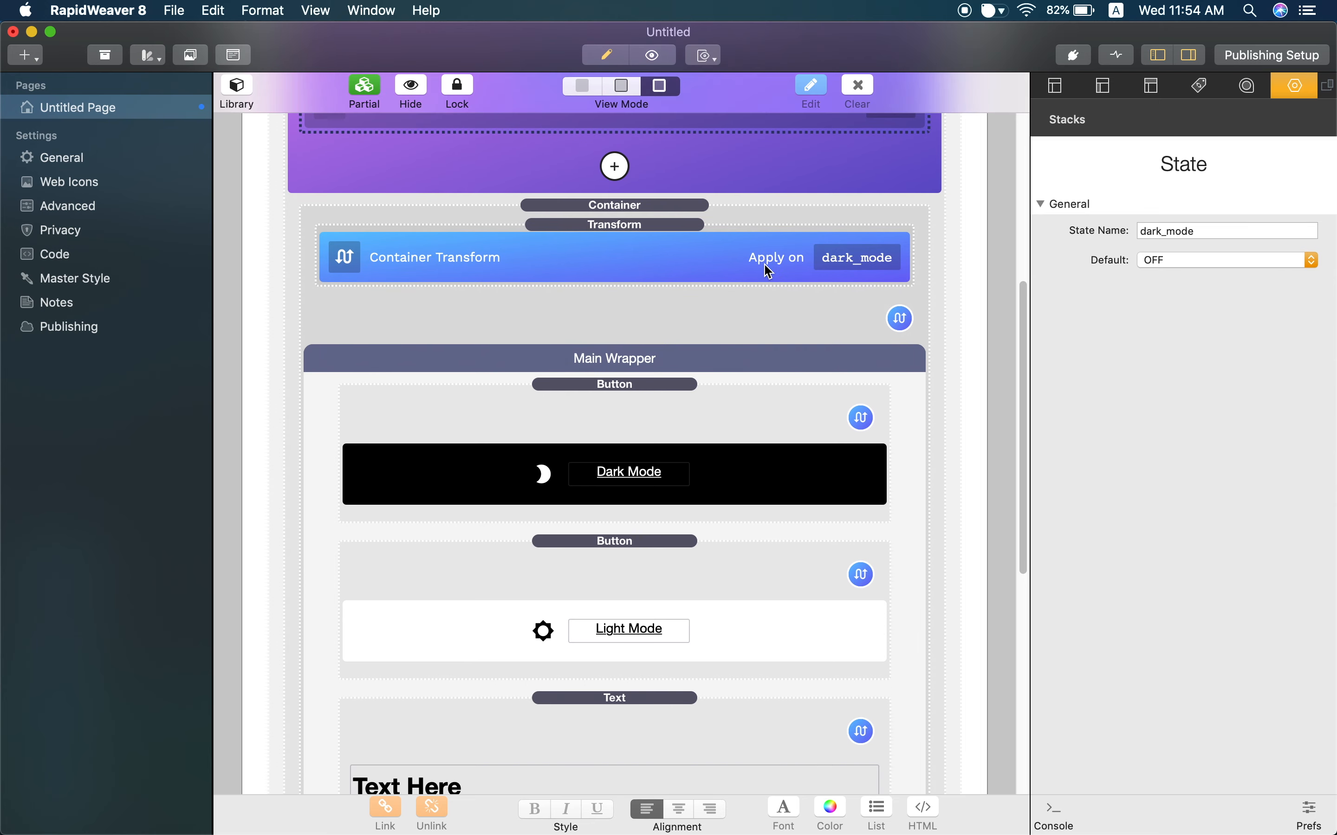
{"action": "scroll", "coordinate": [768, 271], "scroll_direction": "down", "scroll_amount": 4}
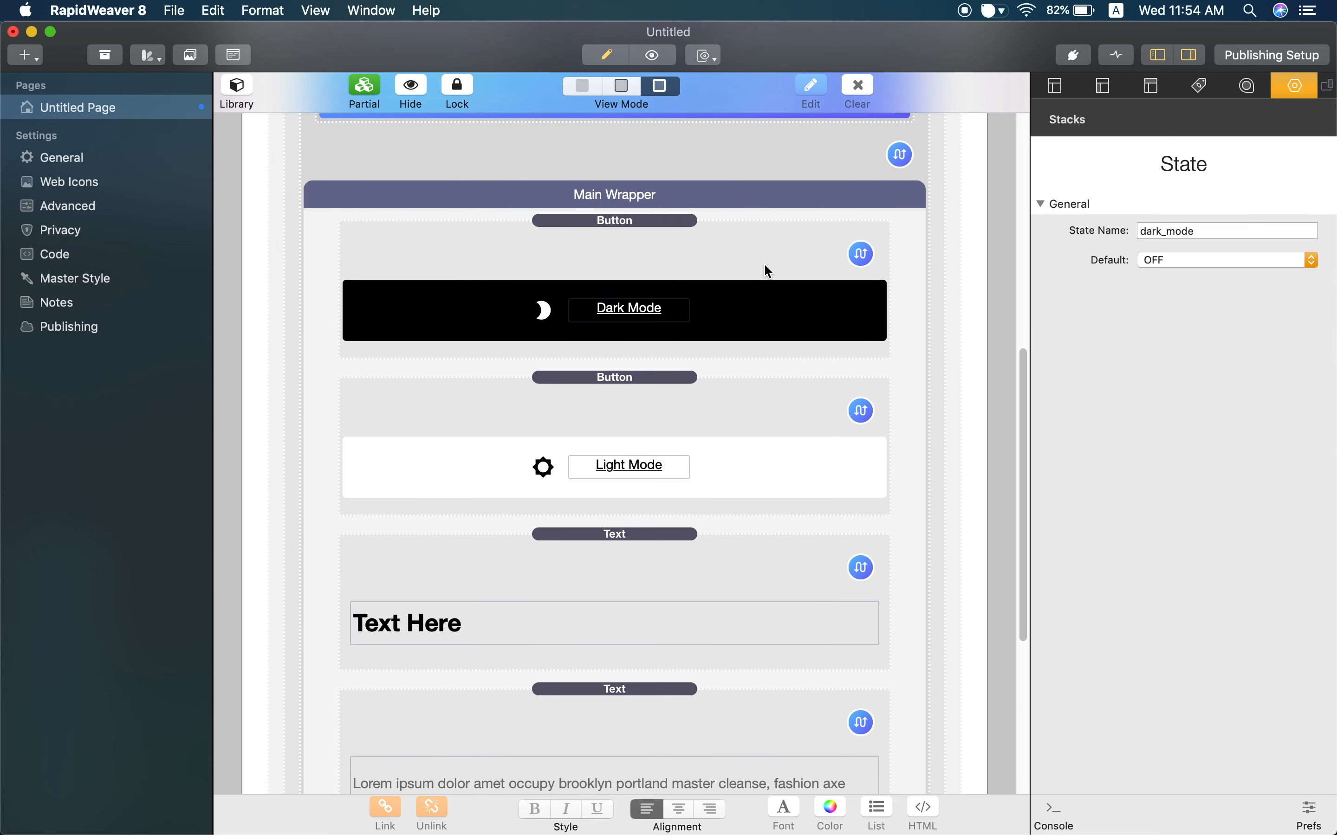
{"action": "left_click", "coordinate": [767, 271]}
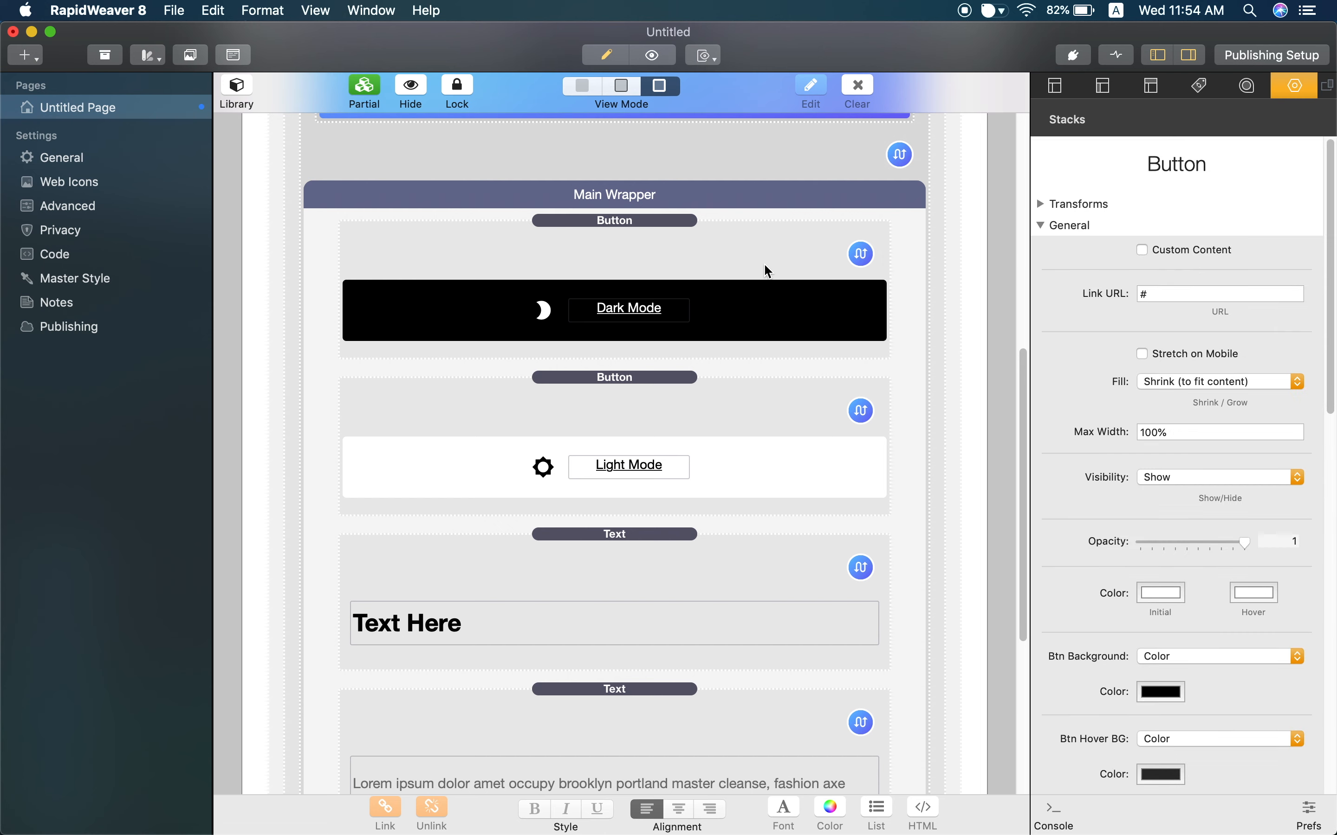
{"action": "left_click", "coordinate": [864, 257]}
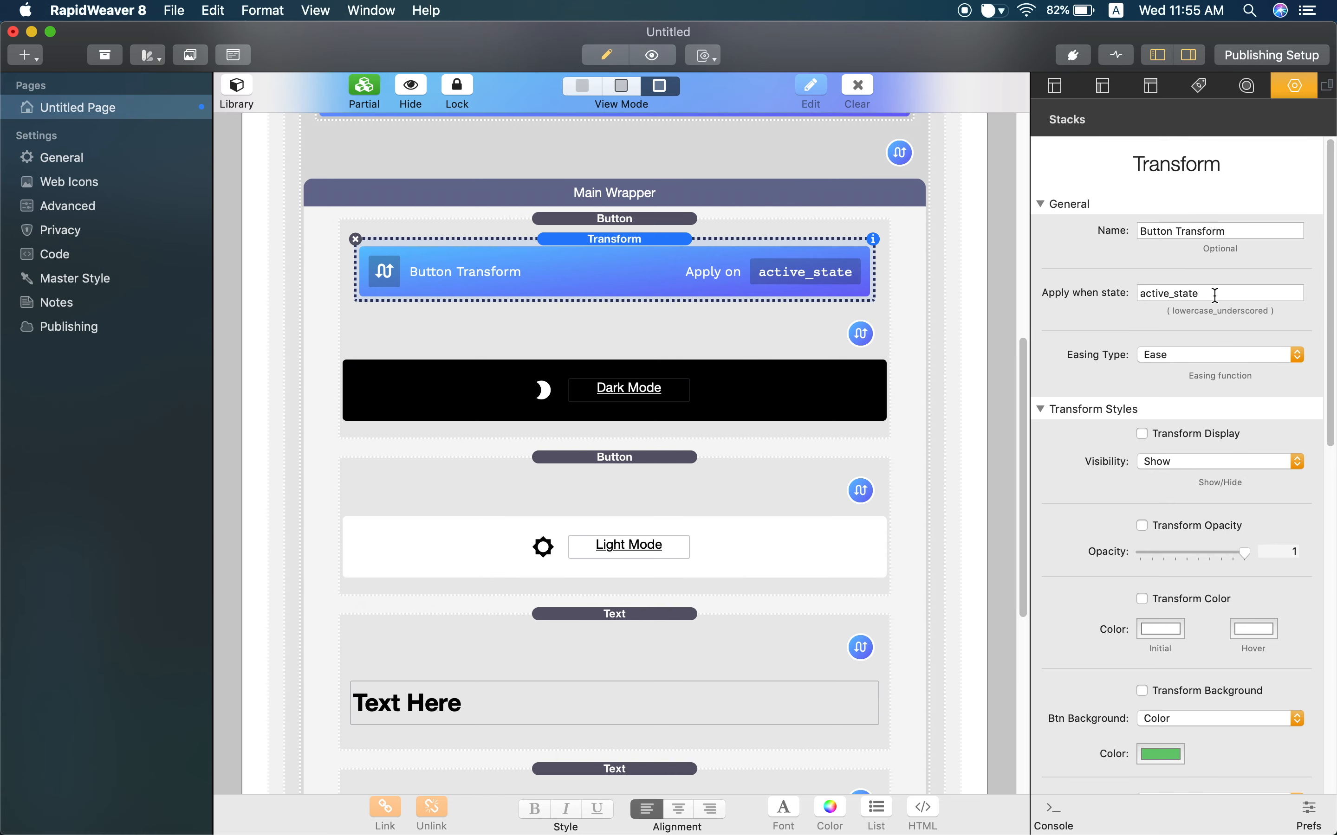
{"action": "double_click", "coordinate": [1193, 293]}
{"action": "type", "text": "da"}
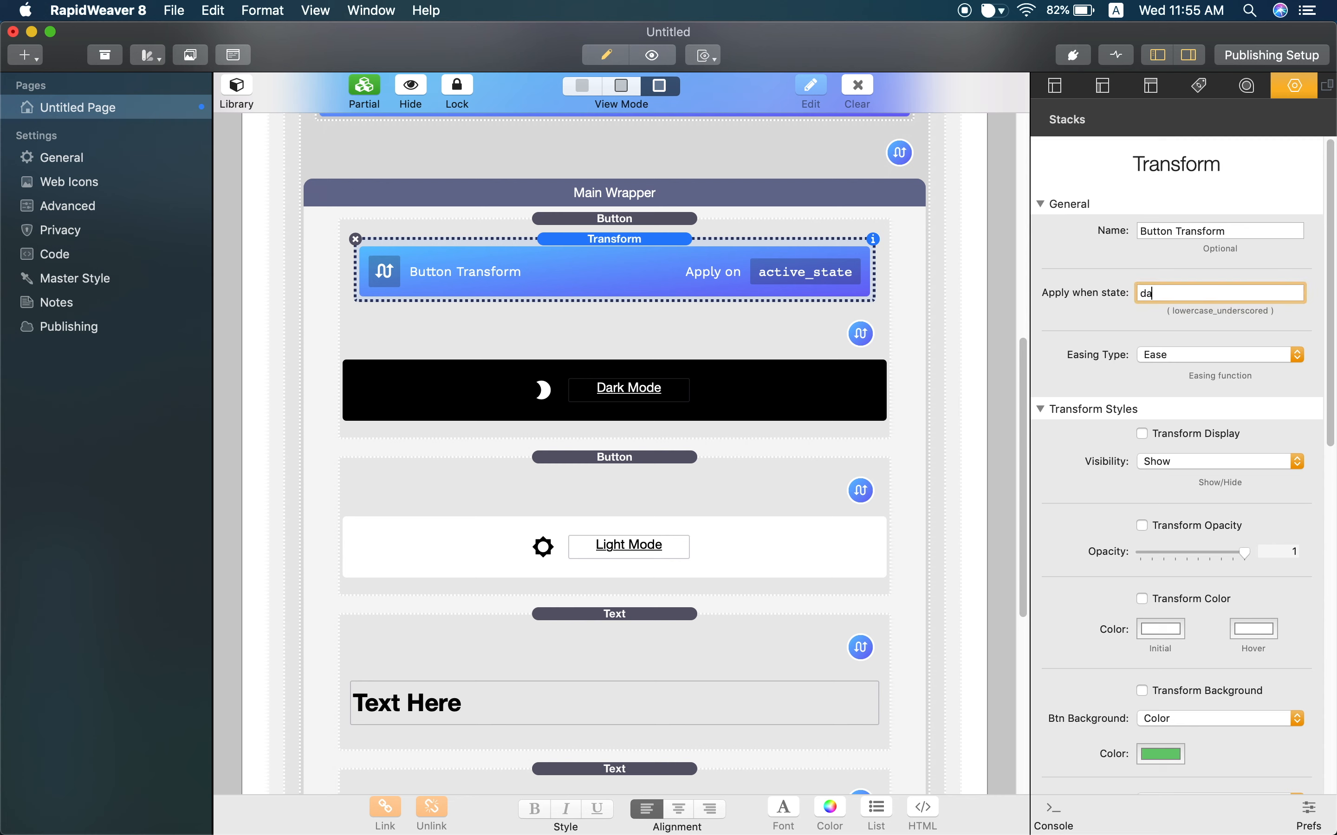
{"action": "type", "text": "rk_mode"}
{"action": "key", "text": "Return"}
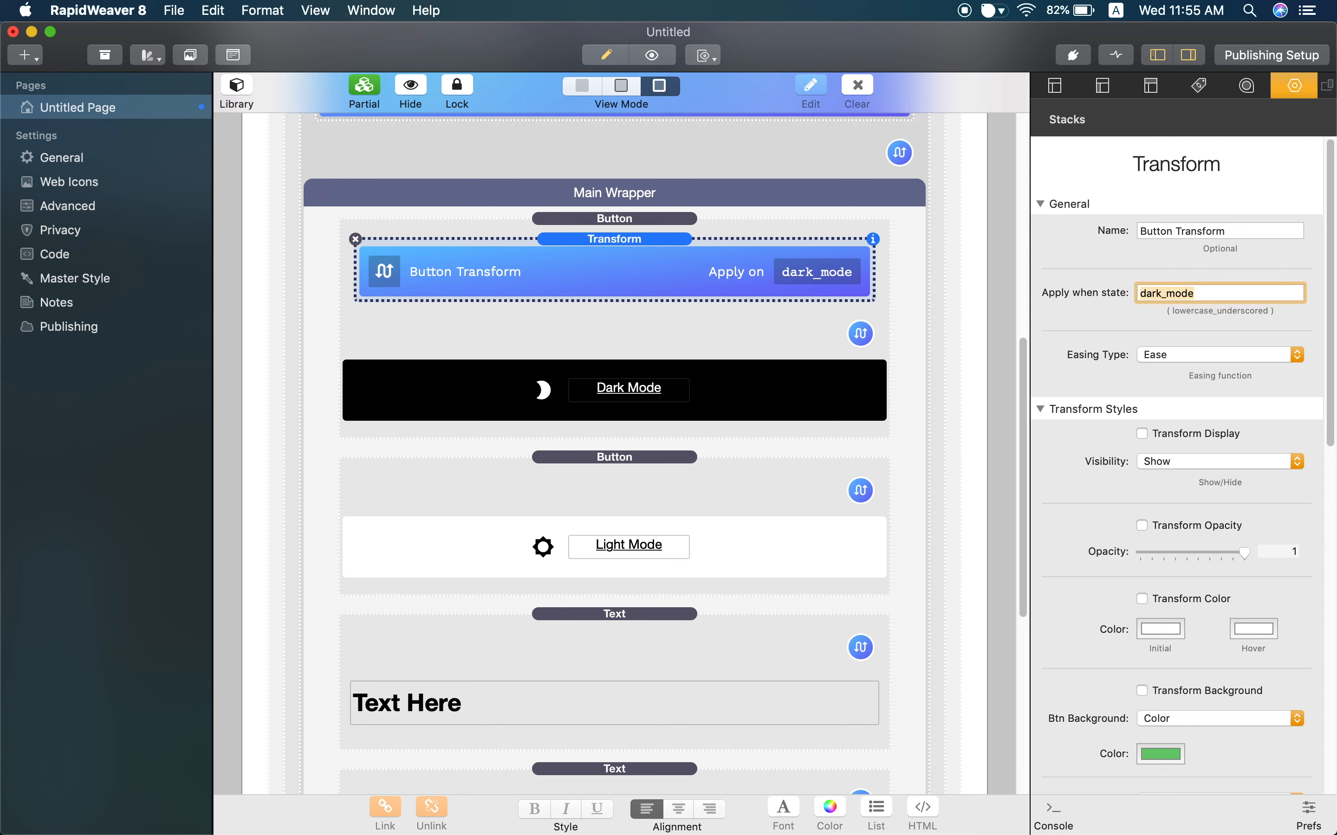
Step: Enable Transform Display on the Dark Mode button's transform with visibility set to Hide
{"action": "scroll", "coordinate": [1080, 421], "scroll_direction": "down", "scroll_amount": 3}
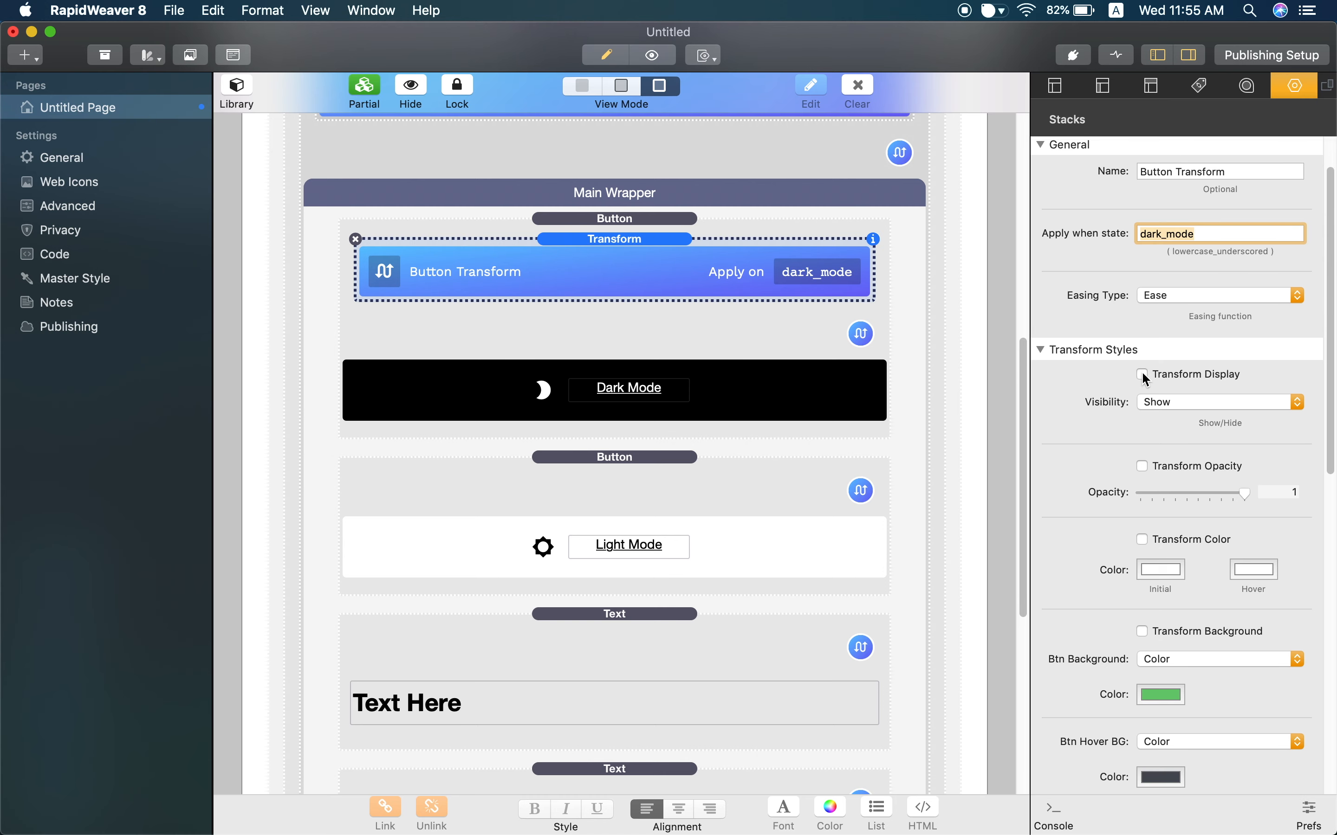
{"action": "left_click", "coordinate": [1170, 408]}
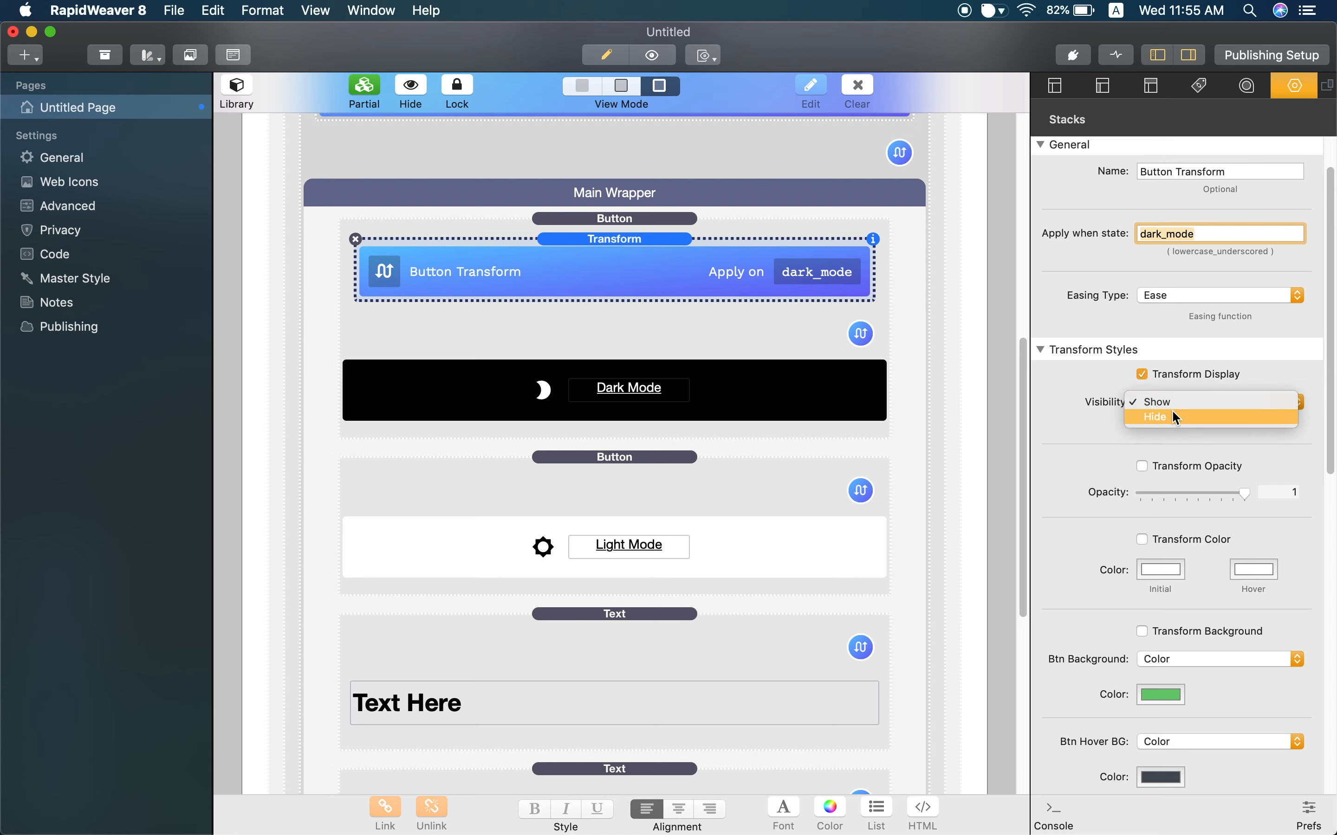
{"action": "left_click", "coordinate": [1173, 412]}
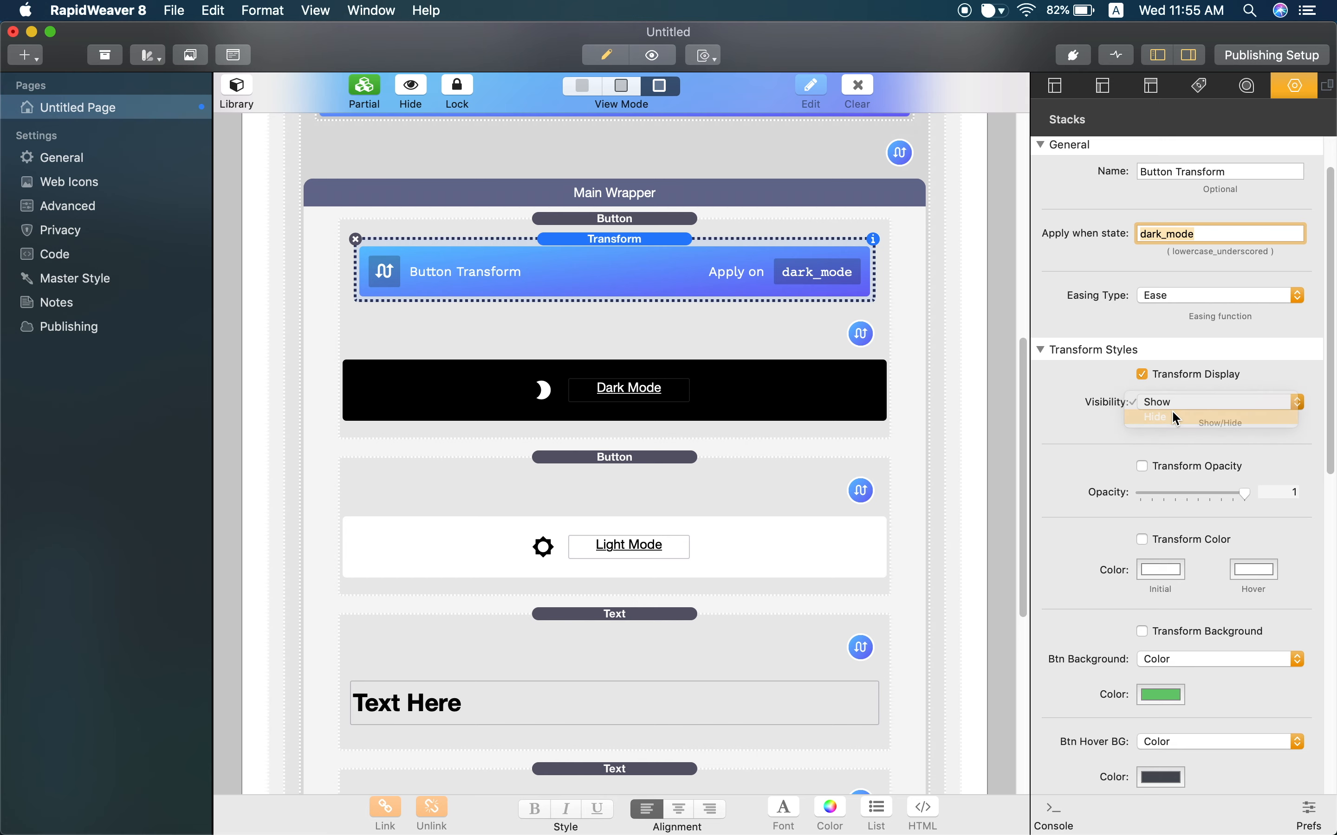
Step: Add a transform to the Light Mode button that applies on dark_mode, with Transform Display enabled and visibility set to Show
{"action": "scroll", "coordinate": [641, 370], "scroll_direction": "down", "scroll_amount": 2}
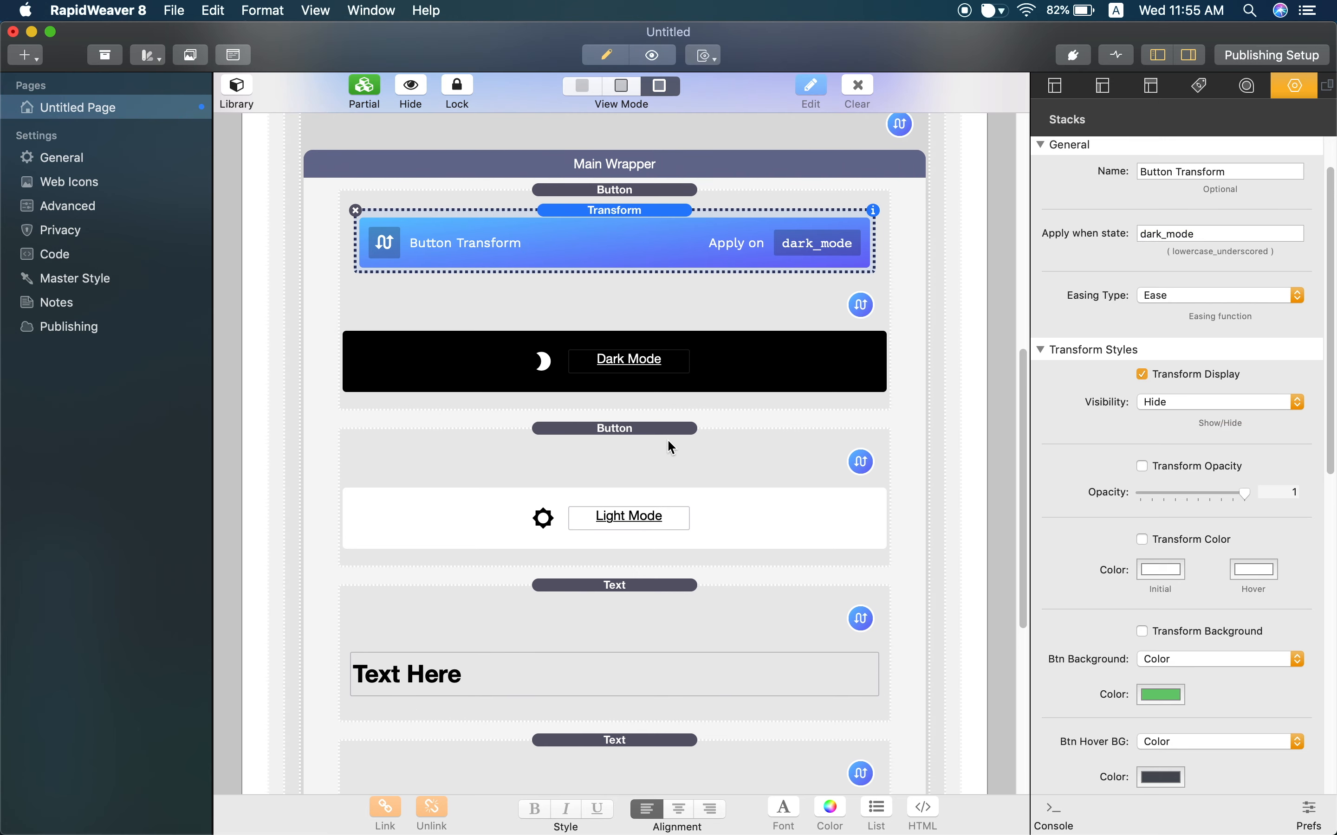
{"action": "left_click", "coordinate": [668, 440]}
{"action": "scroll", "coordinate": [668, 441], "scroll_direction": "down", "scroll_amount": 2}
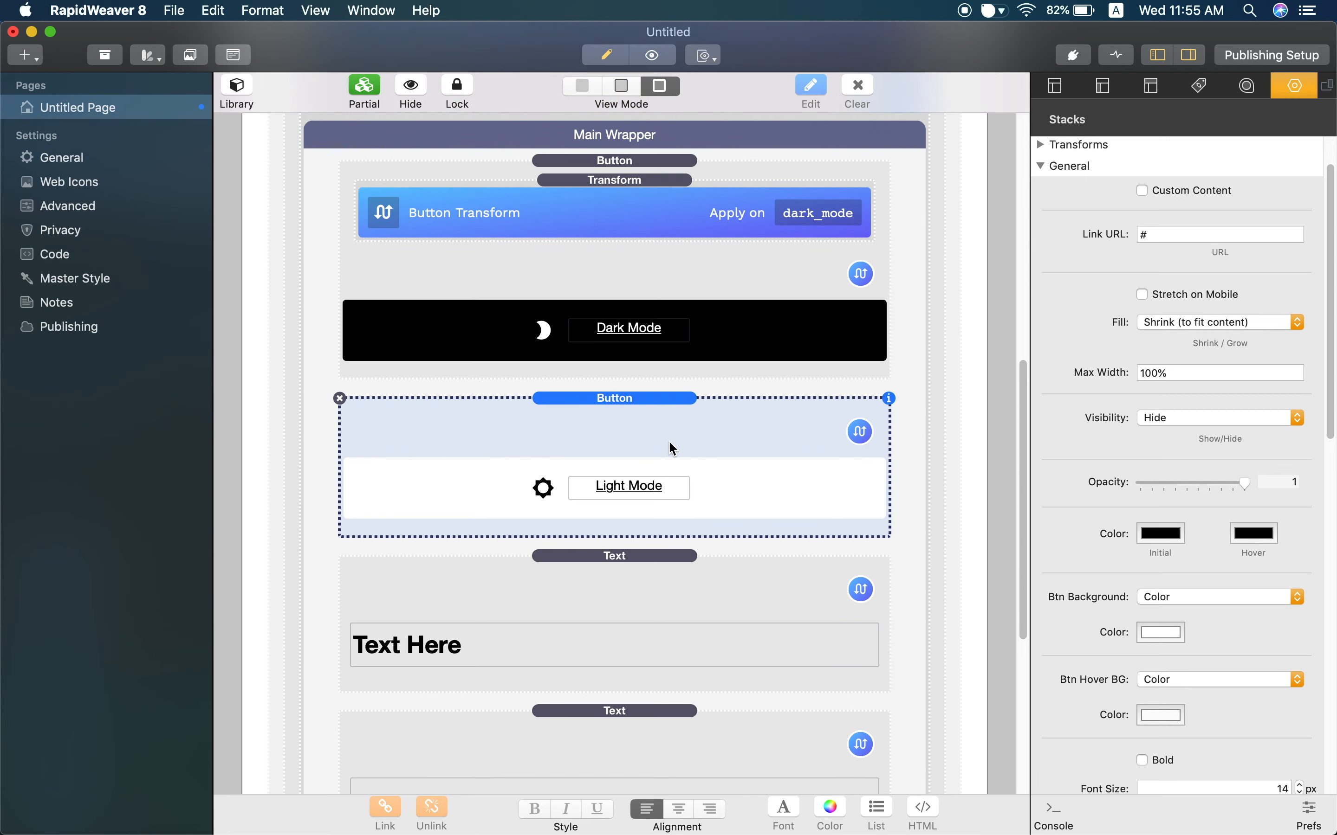
{"action": "left_click", "coordinate": [865, 434]}
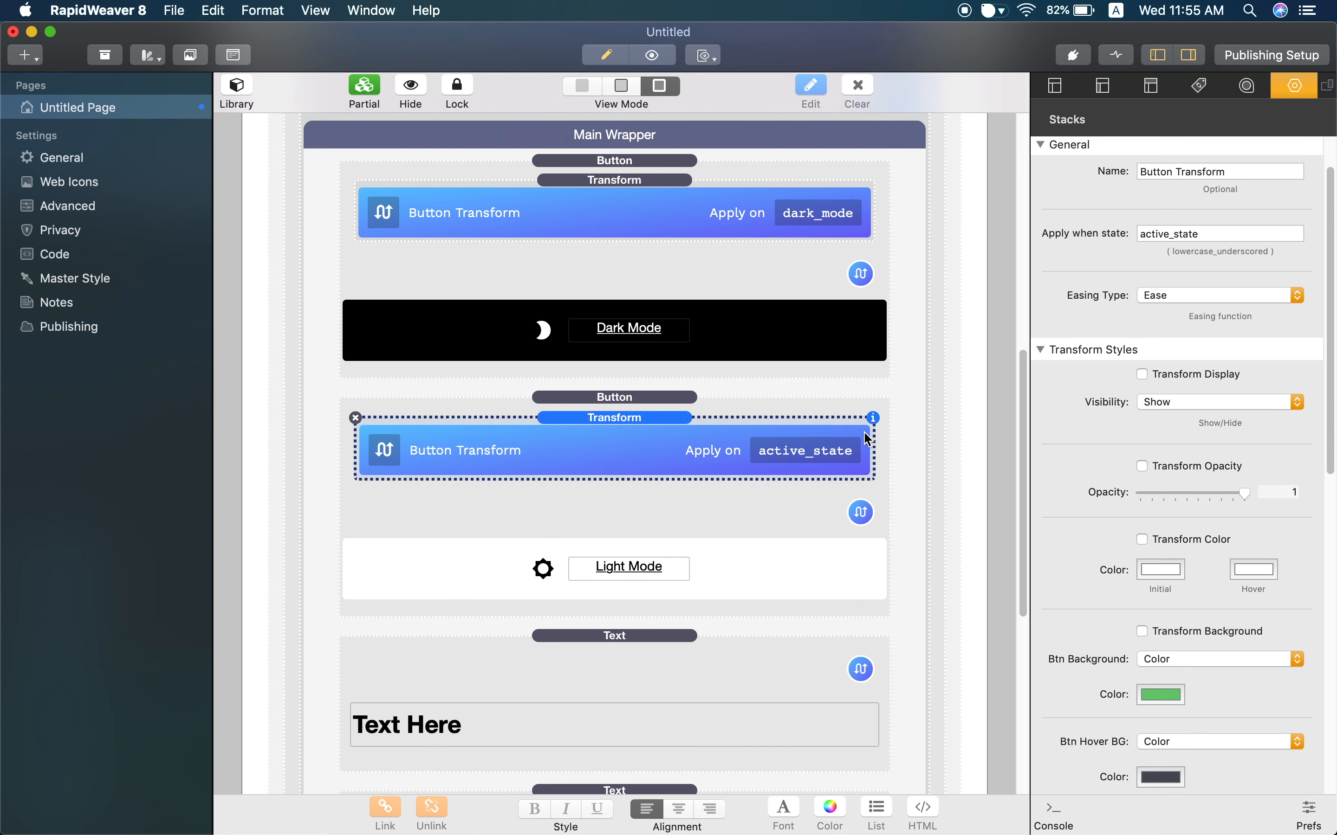
{"action": "left_click_drag", "start_coordinate": [1212, 235], "coordinate": [1110, 238]}
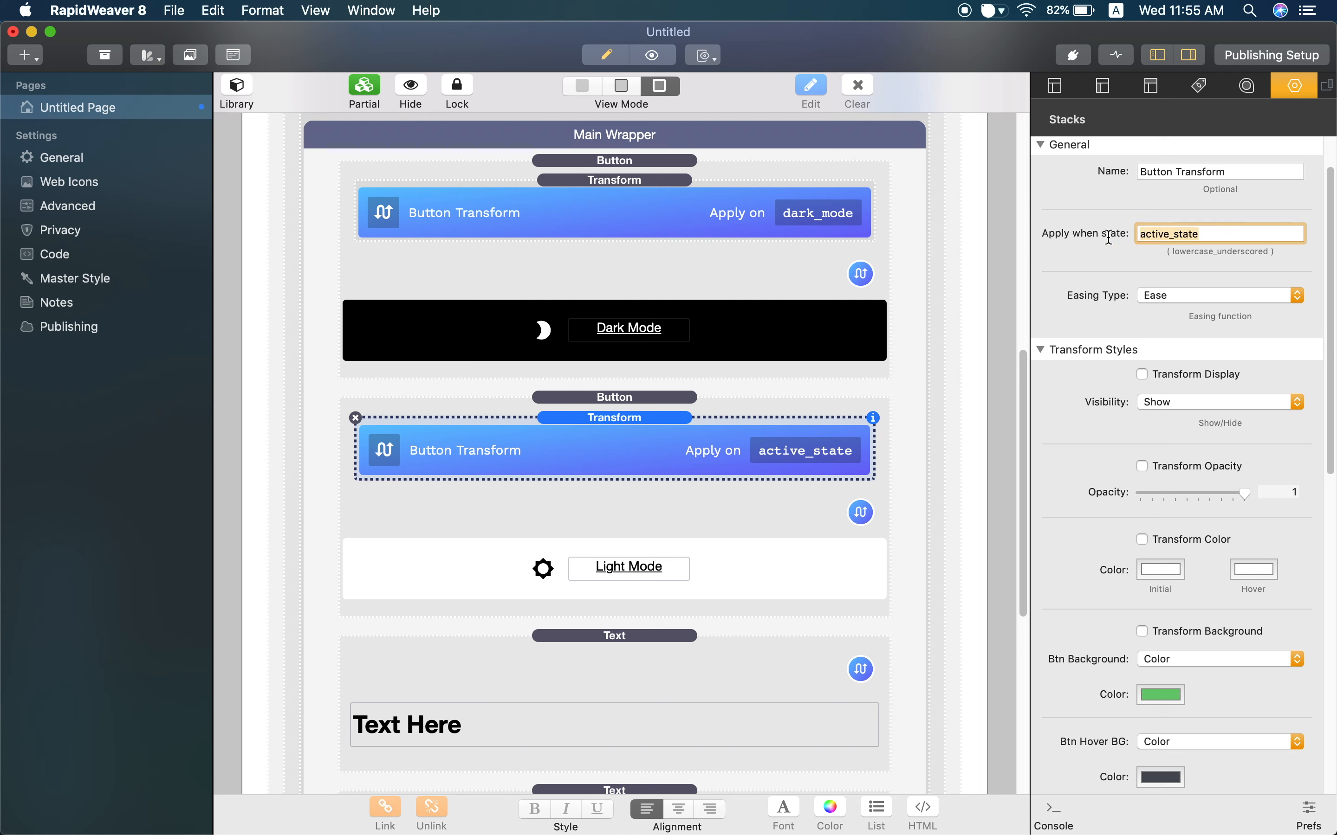
{"action": "type", "text": "dark"}
{"action": "type", "text": "_mode"}
{"action": "key", "text": "Return"}
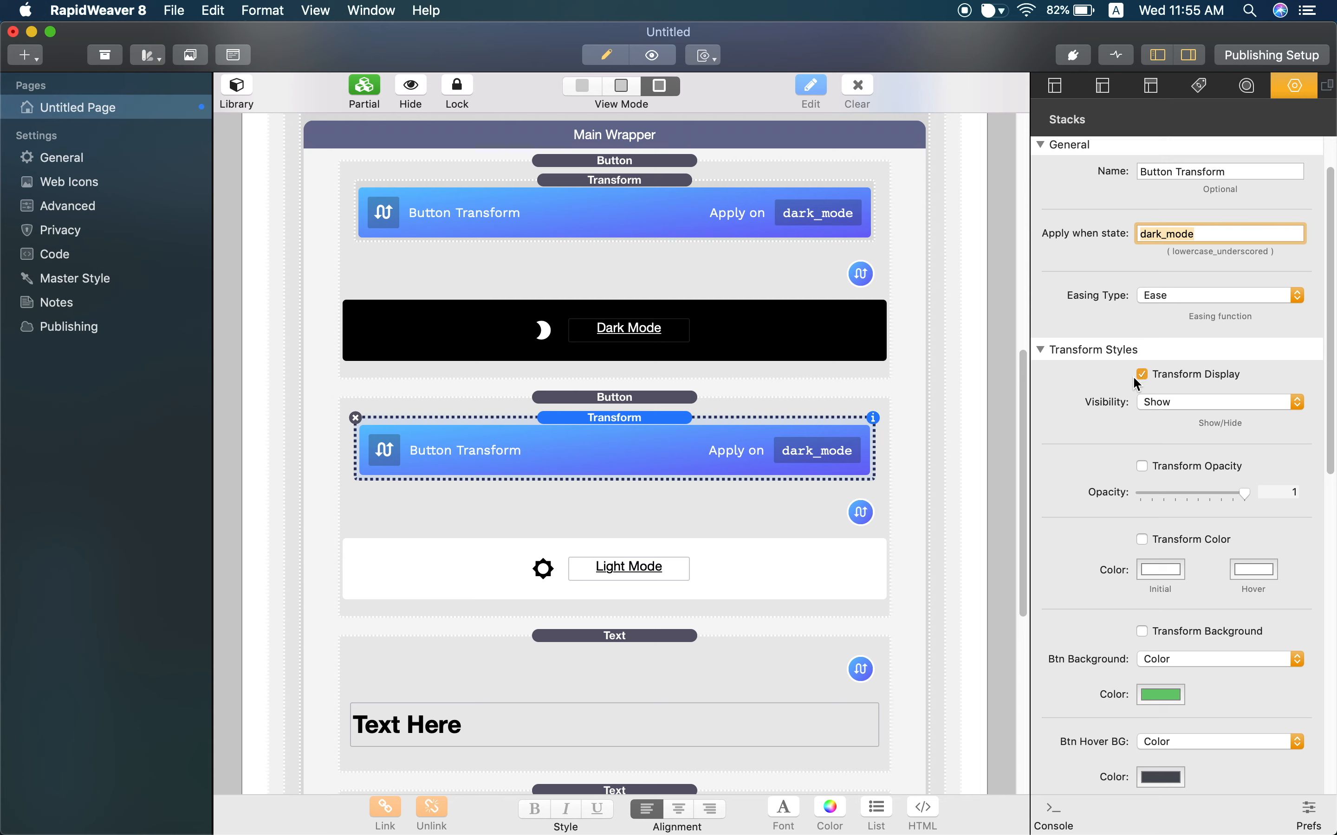
{"action": "left_click", "coordinate": [1164, 402]}
{"action": "left_click", "coordinate": [1110, 401]}
Step: Add a transform to the "Text Here" heading and set it to apply when the state is dark_mode
{"action": "scroll", "coordinate": [774, 508], "scroll_direction": "down", "scroll_amount": 5}
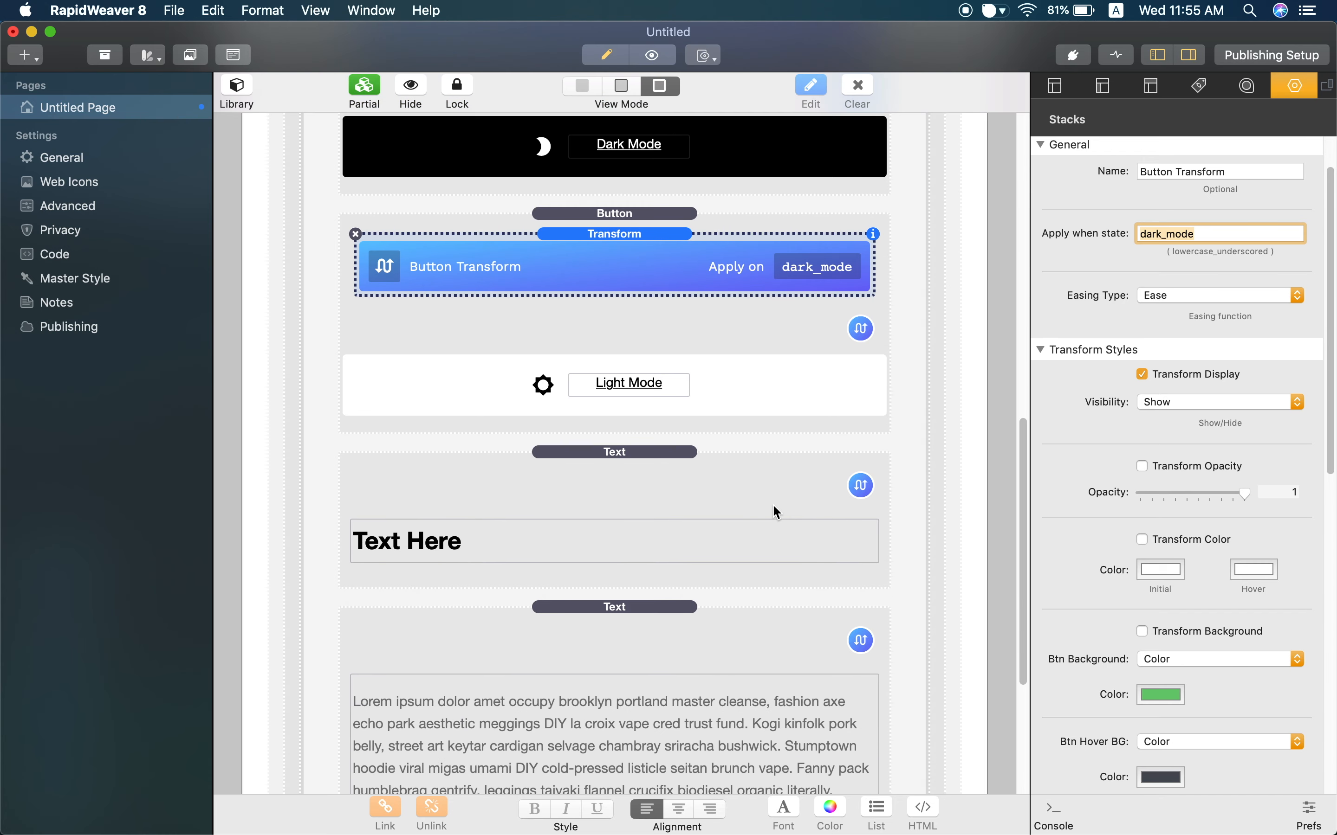
{"action": "scroll", "coordinate": [773, 505], "scroll_direction": "down", "scroll_amount": 4}
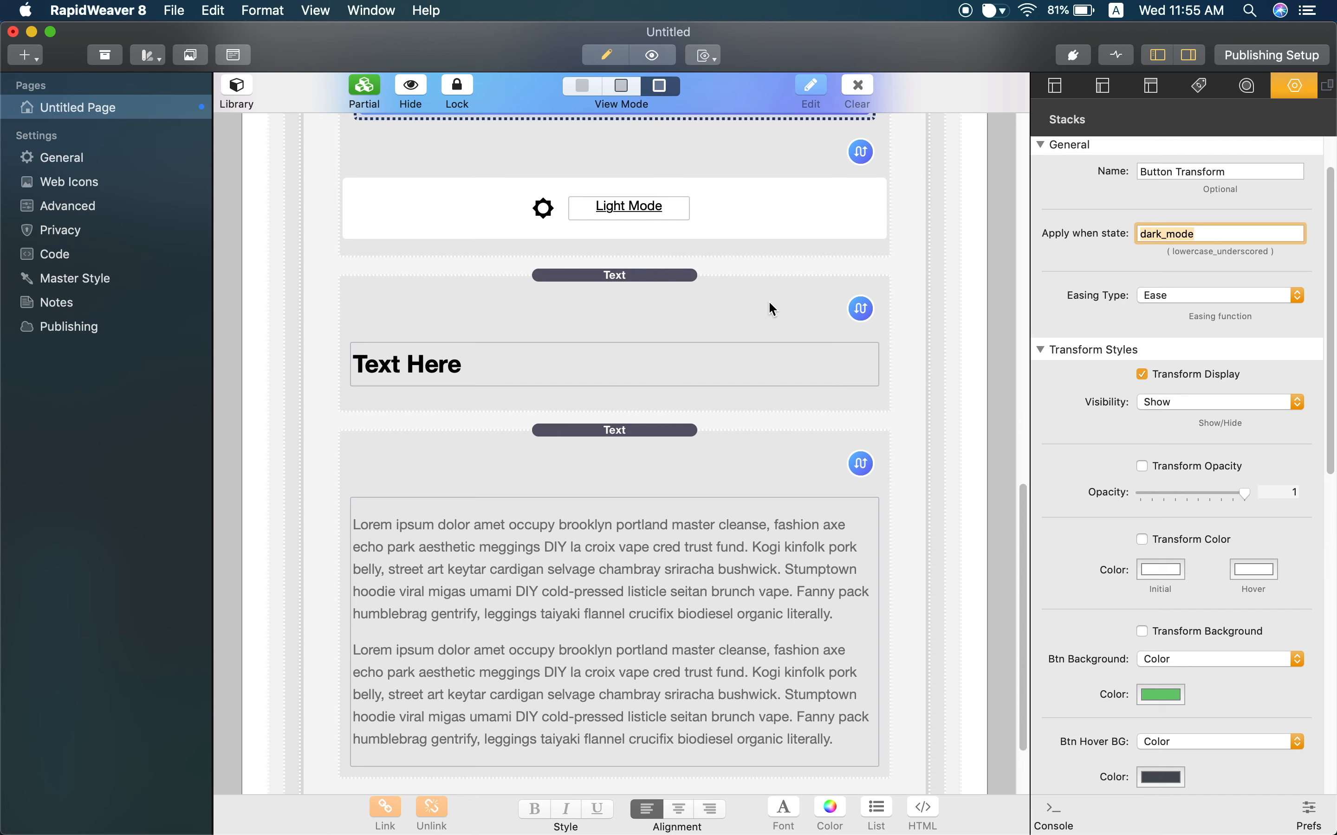
{"action": "left_click", "coordinate": [856, 321]}
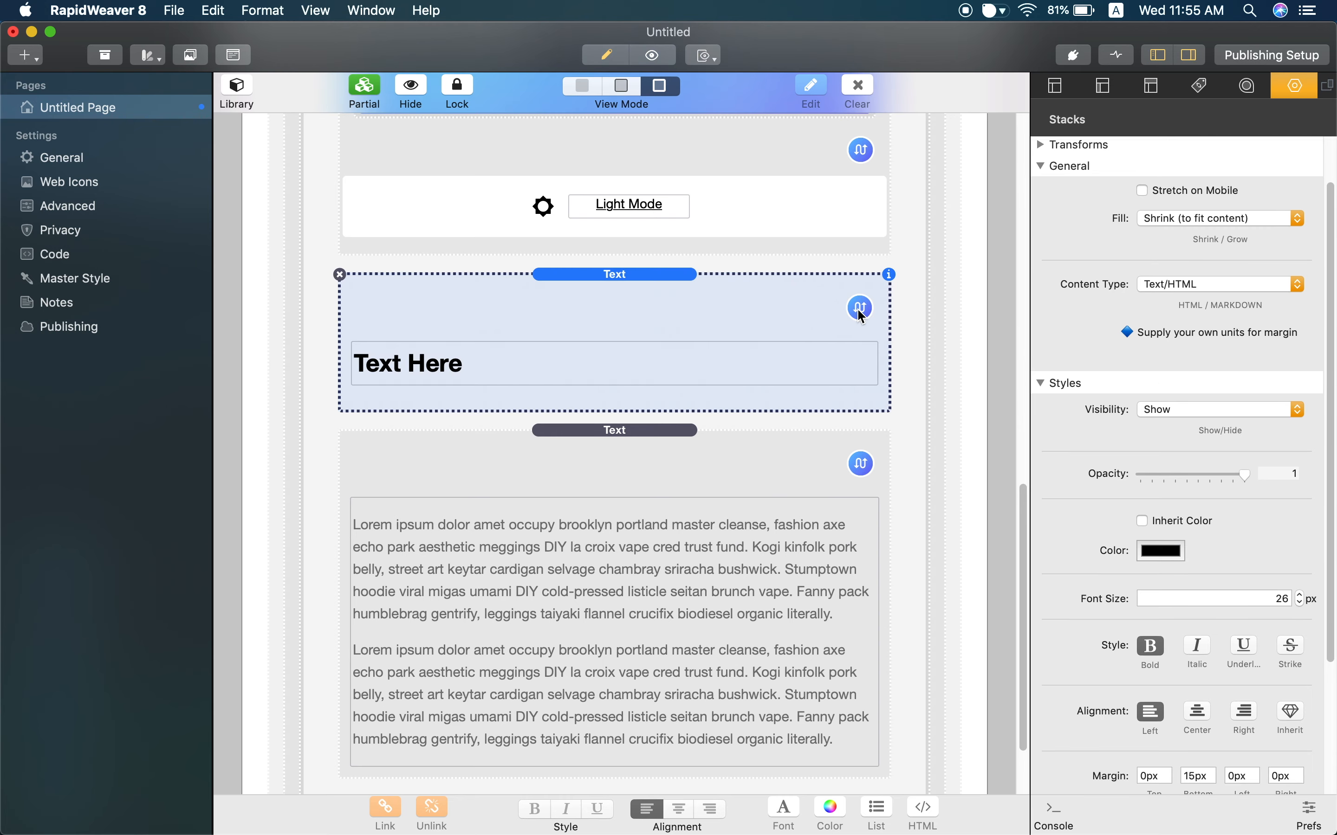
{"action": "left_click", "coordinate": [861, 310]}
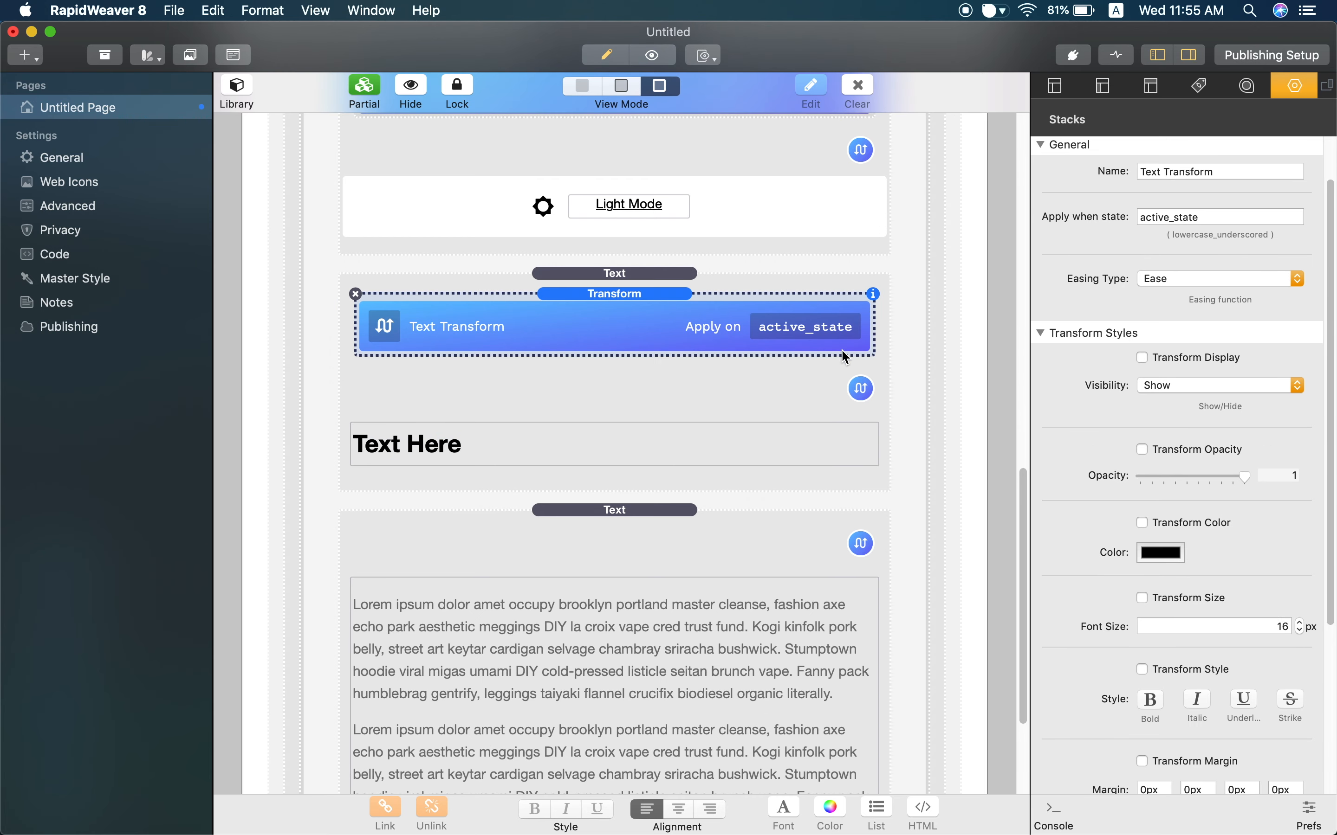
{"action": "left_click_drag", "start_coordinate": [1207, 217], "coordinate": [1129, 218]}
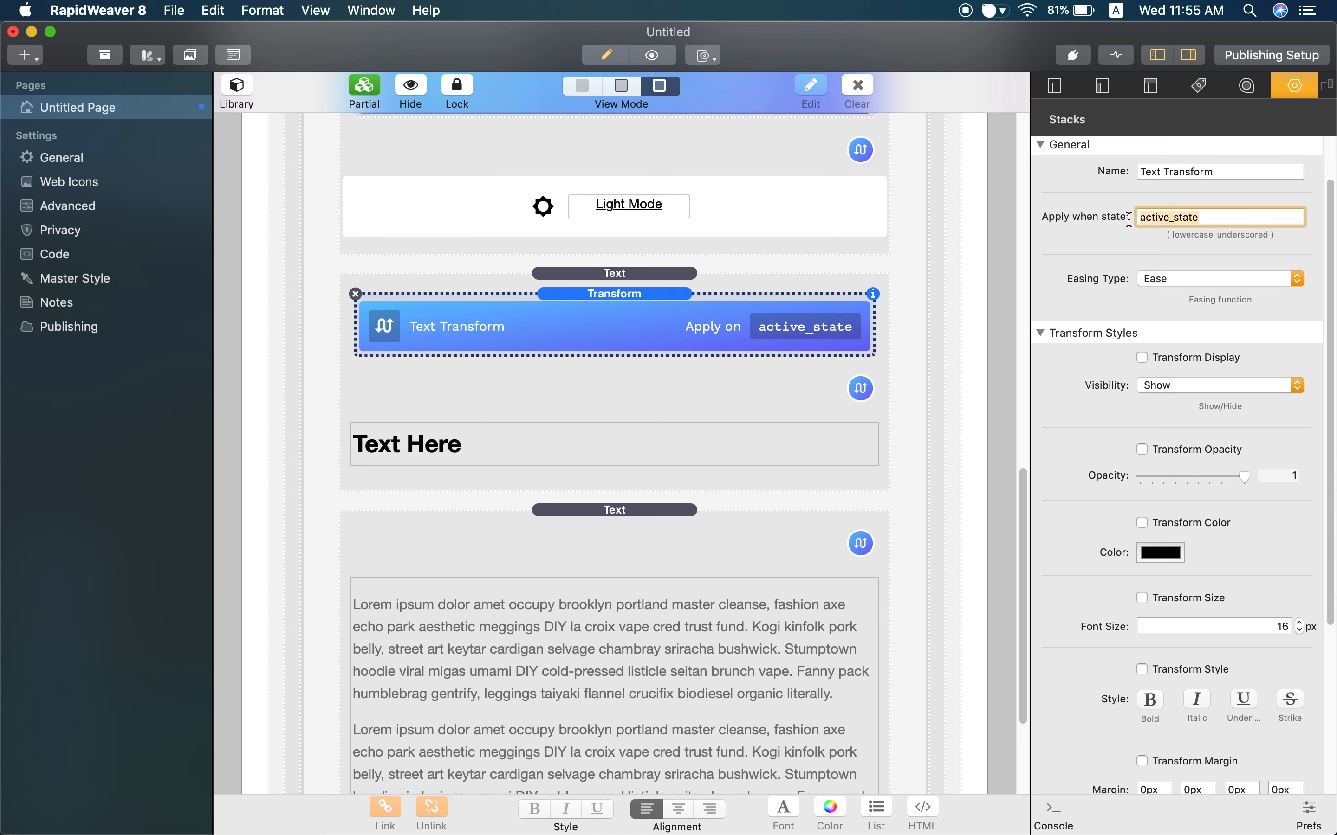
{"action": "type", "text": "dark_mode"}
{"action": "key", "text": "Return"}
Step: Enable Transform Color on the heading's transform and set the color to White
{"action": "scroll", "coordinate": [1081, 435], "scroll_direction": "down", "scroll_amount": 5}
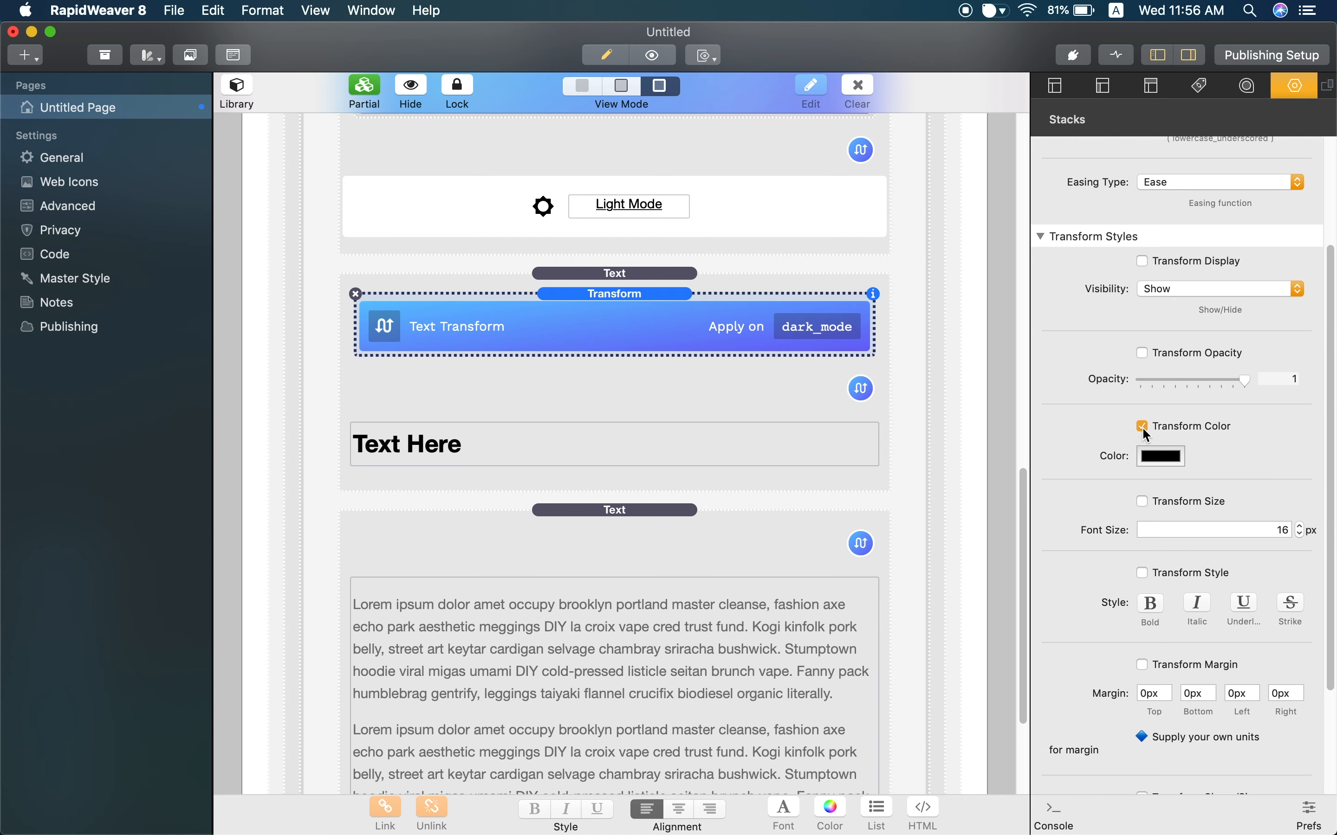
{"action": "left_click", "coordinate": [1142, 427]}
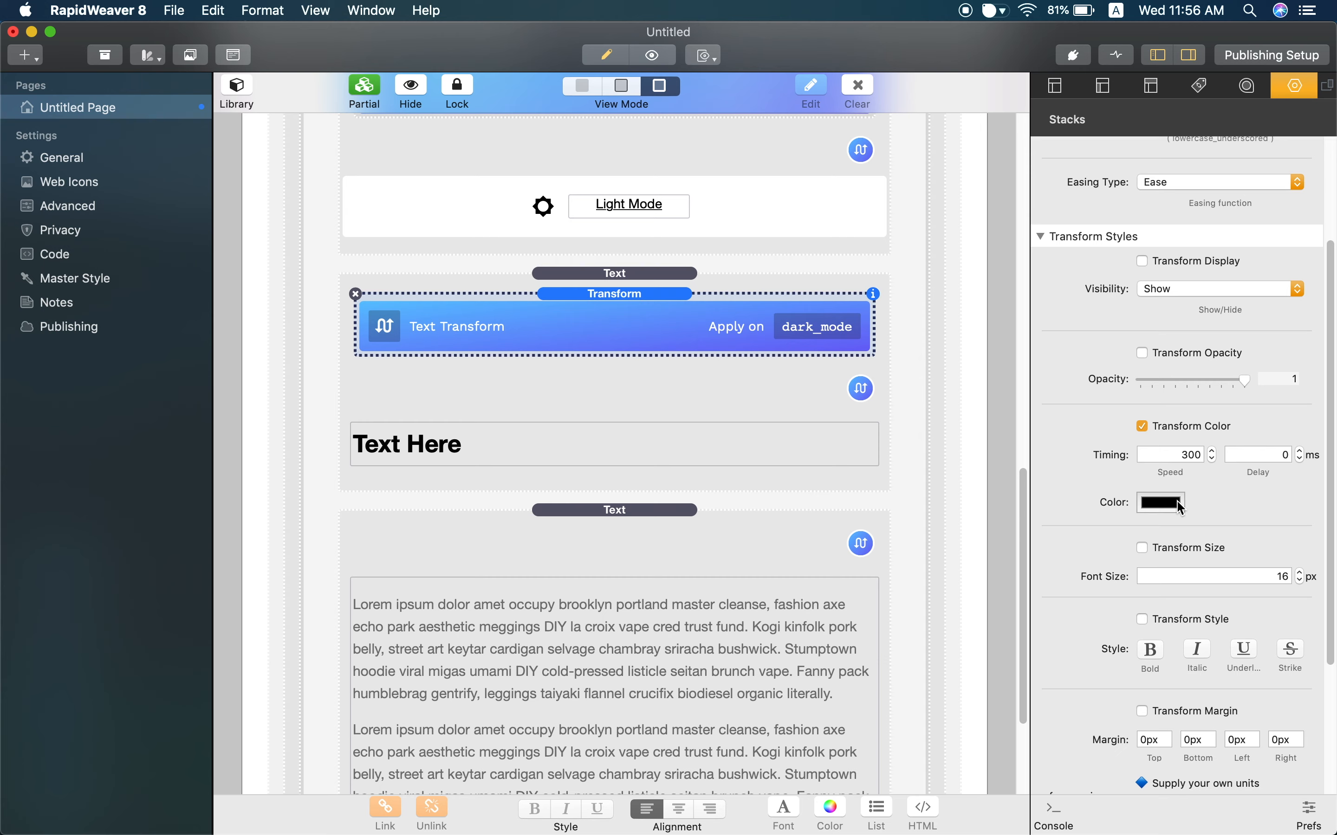
{"action": "left_click", "coordinate": [1181, 506]}
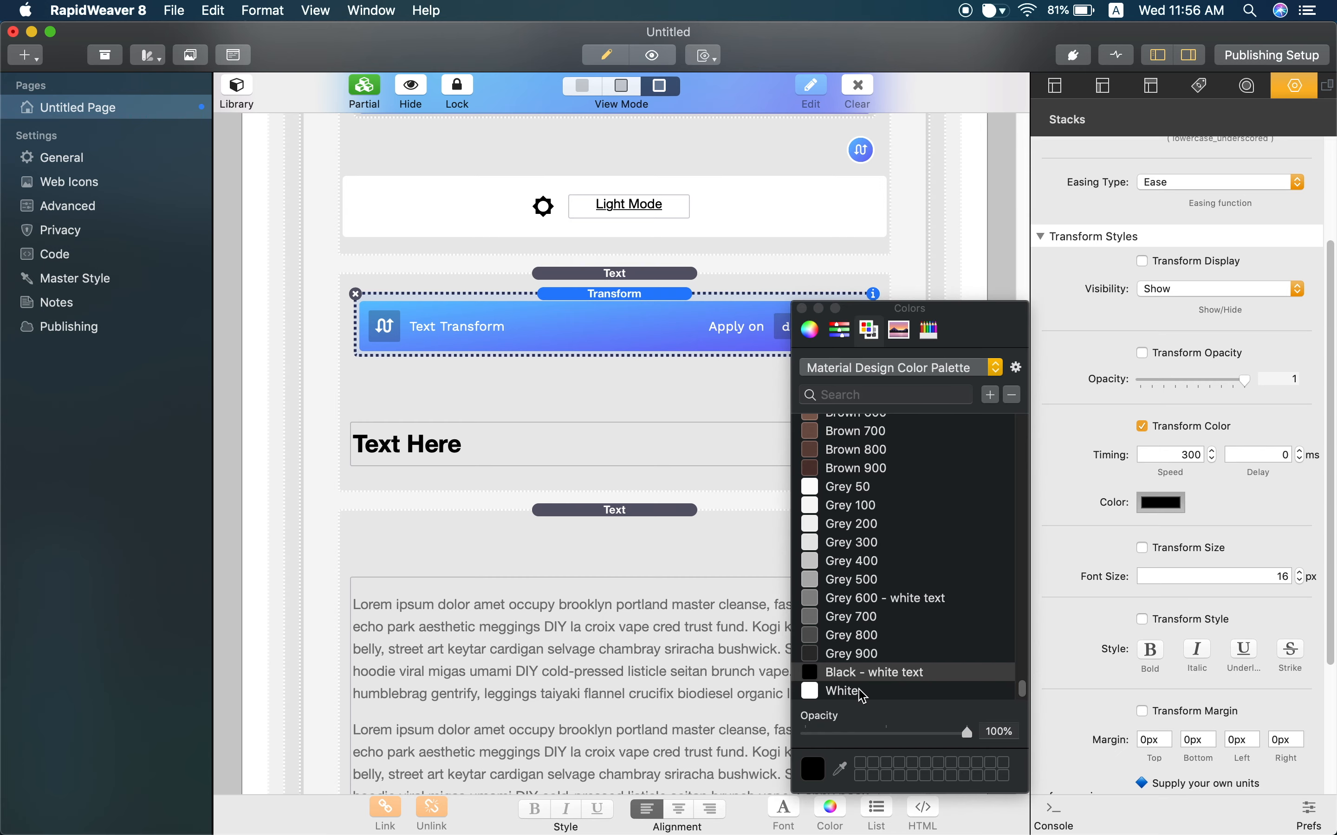
{"action": "left_click", "coordinate": [845, 691]}
{"action": "left_click", "coordinate": [803, 308]}
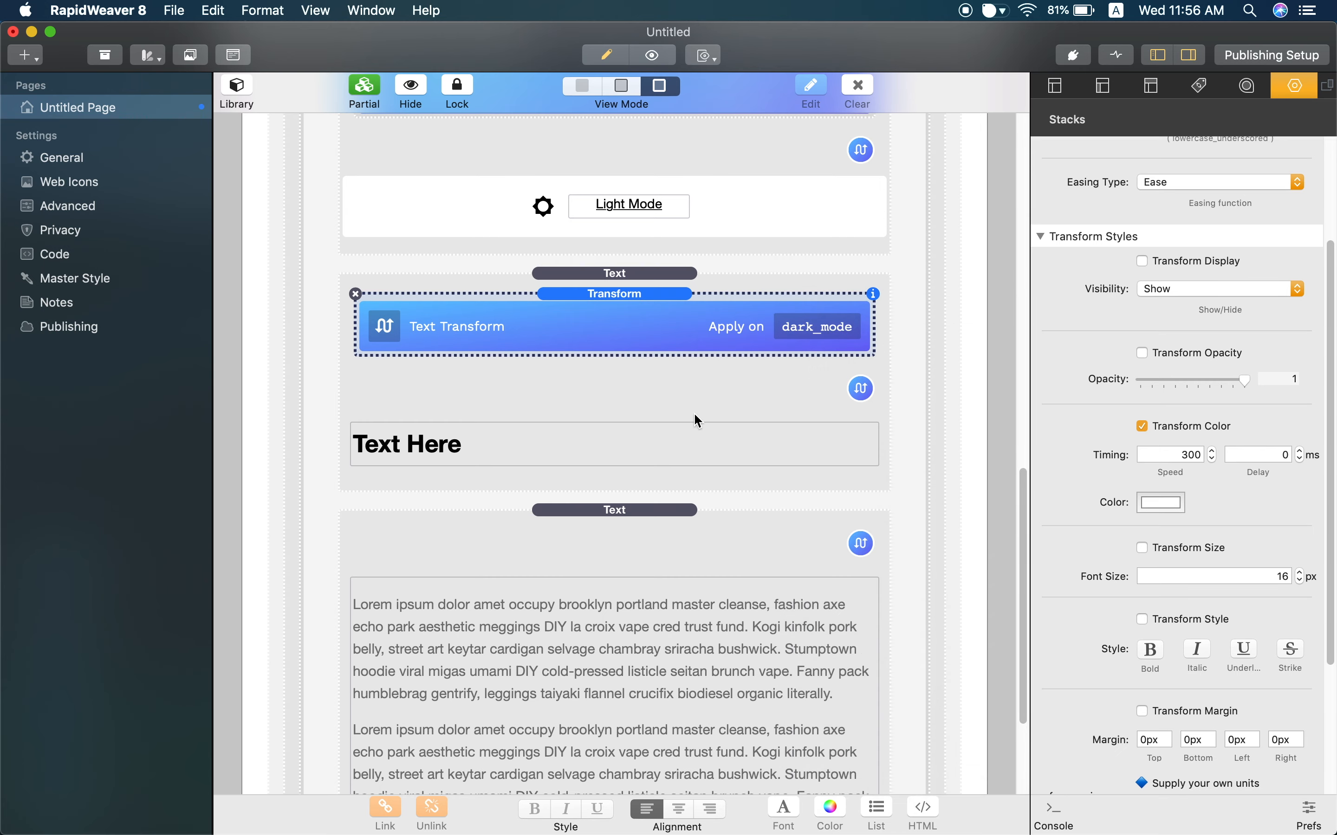
Step: Add a transform to the lorem ipsum paragraph text and set it to apply when the state is dark_mode
{"action": "scroll", "coordinate": [698, 421], "scroll_direction": "down", "scroll_amount": 5}
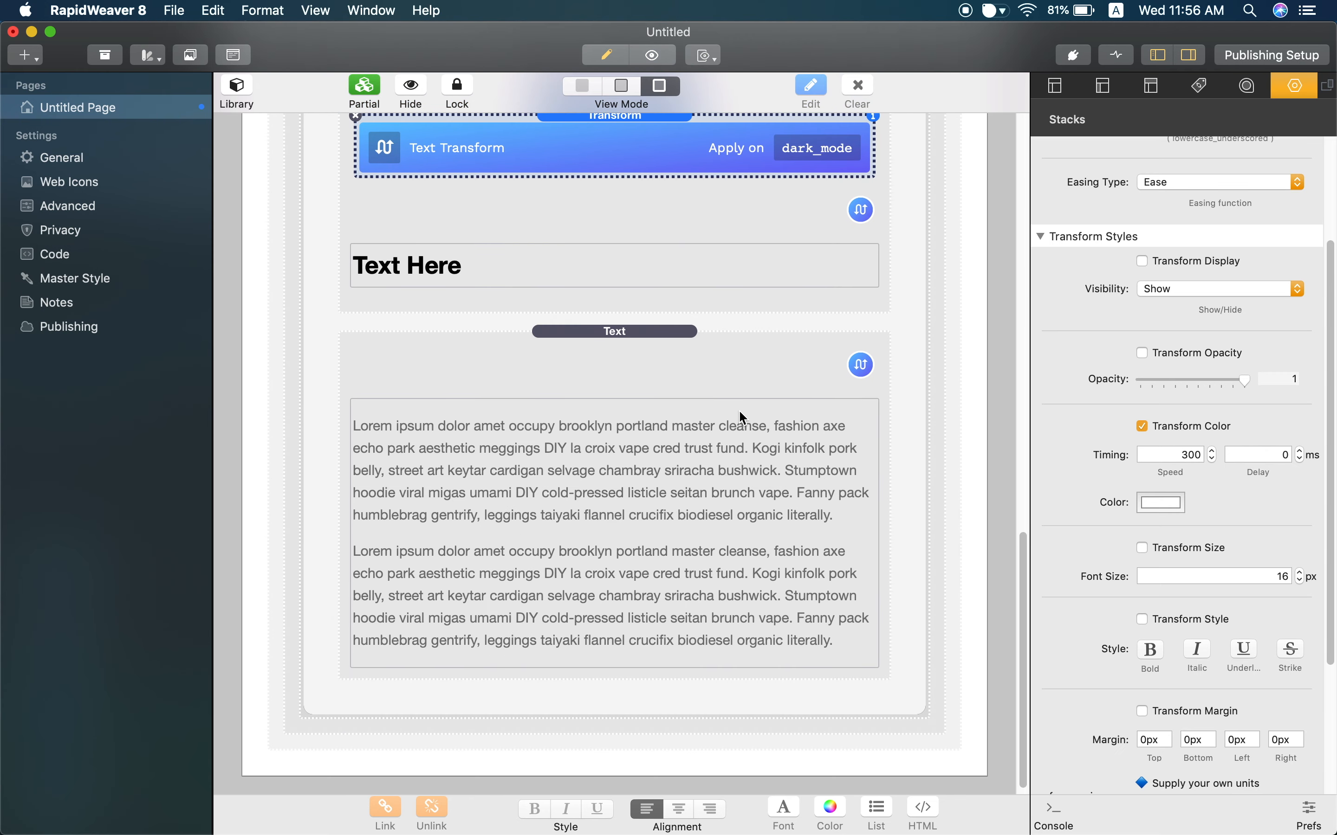
{"action": "left_click", "coordinate": [837, 368]}
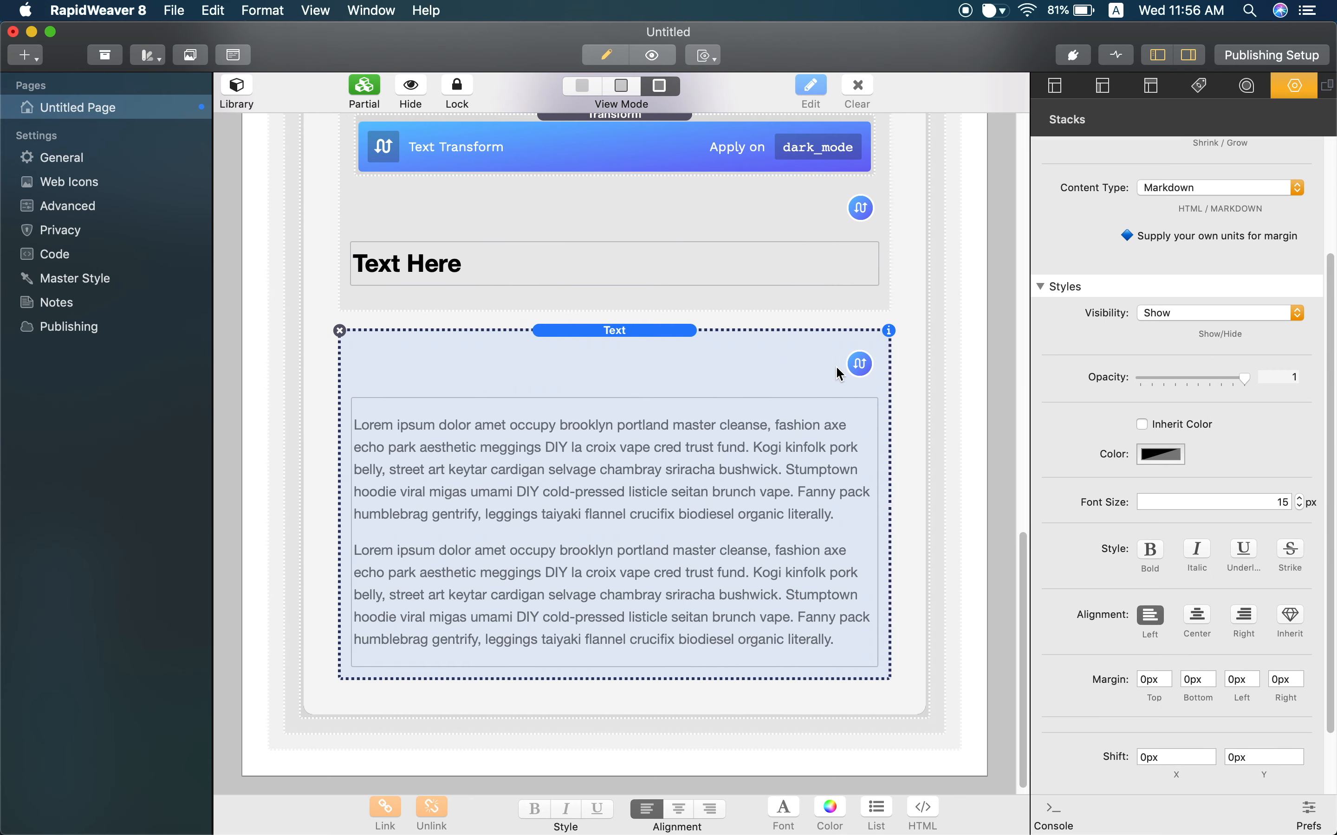
{"action": "left_click", "coordinate": [861, 366]}
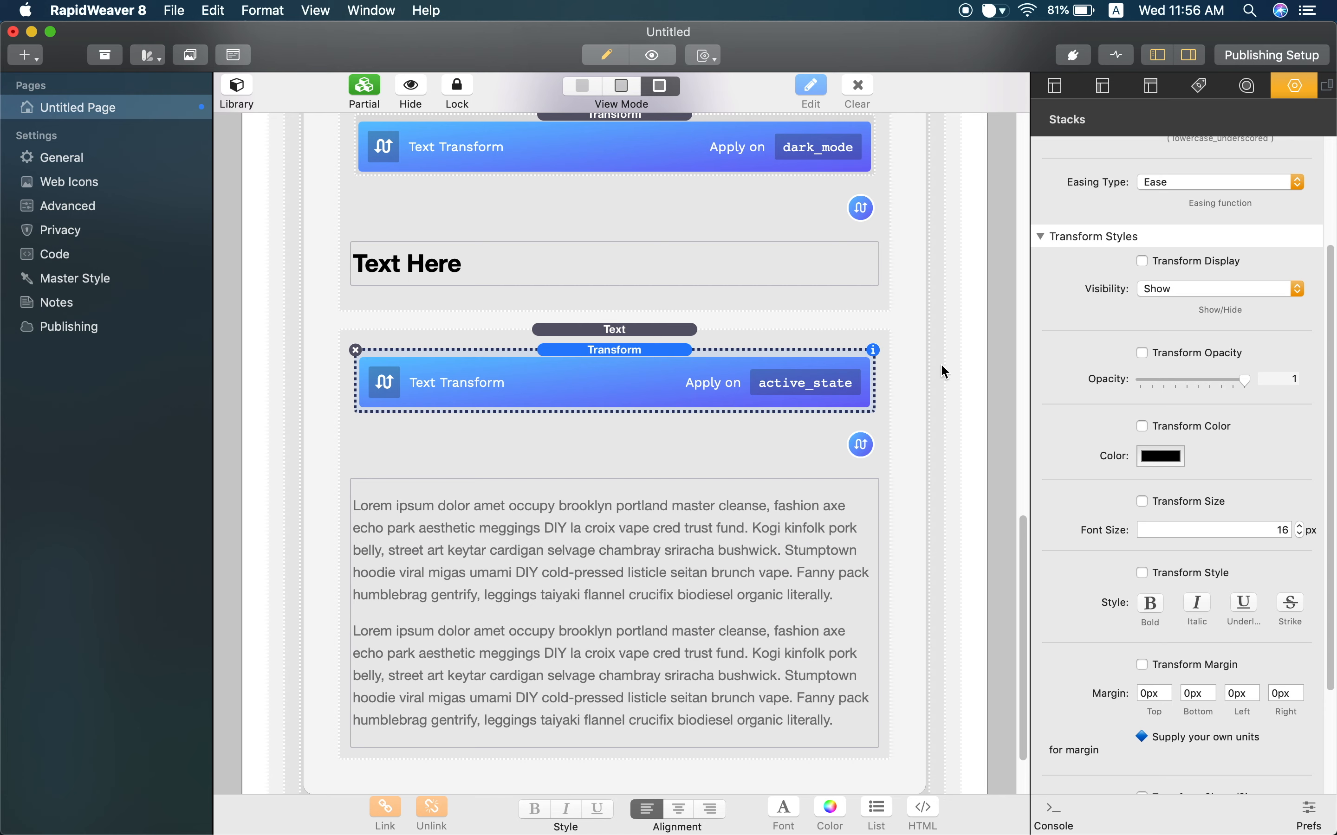
{"action": "scroll", "coordinate": [1194, 273], "scroll_direction": "up", "scroll_amount": 5}
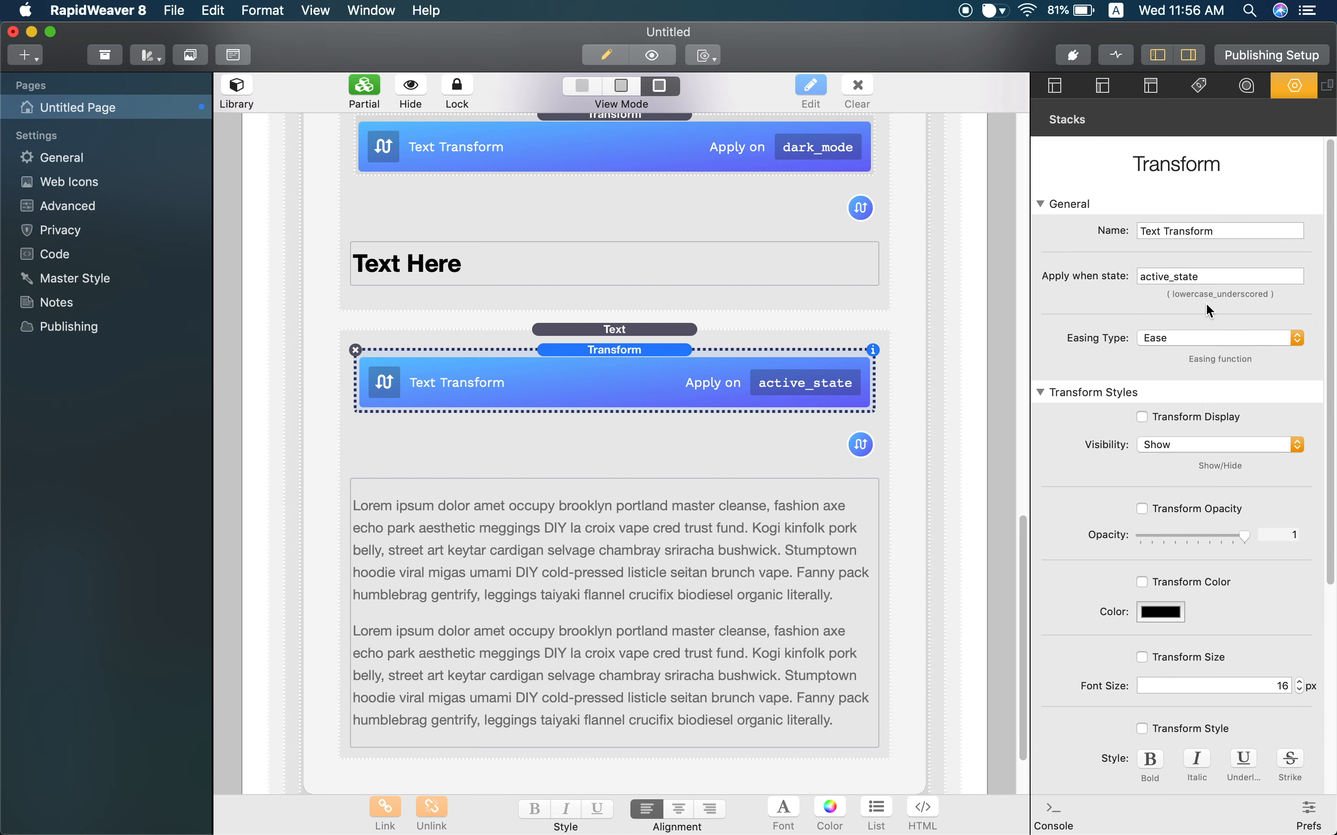
{"action": "double_click", "coordinate": [1210, 277]}
{"action": "type", "text": "dar"}
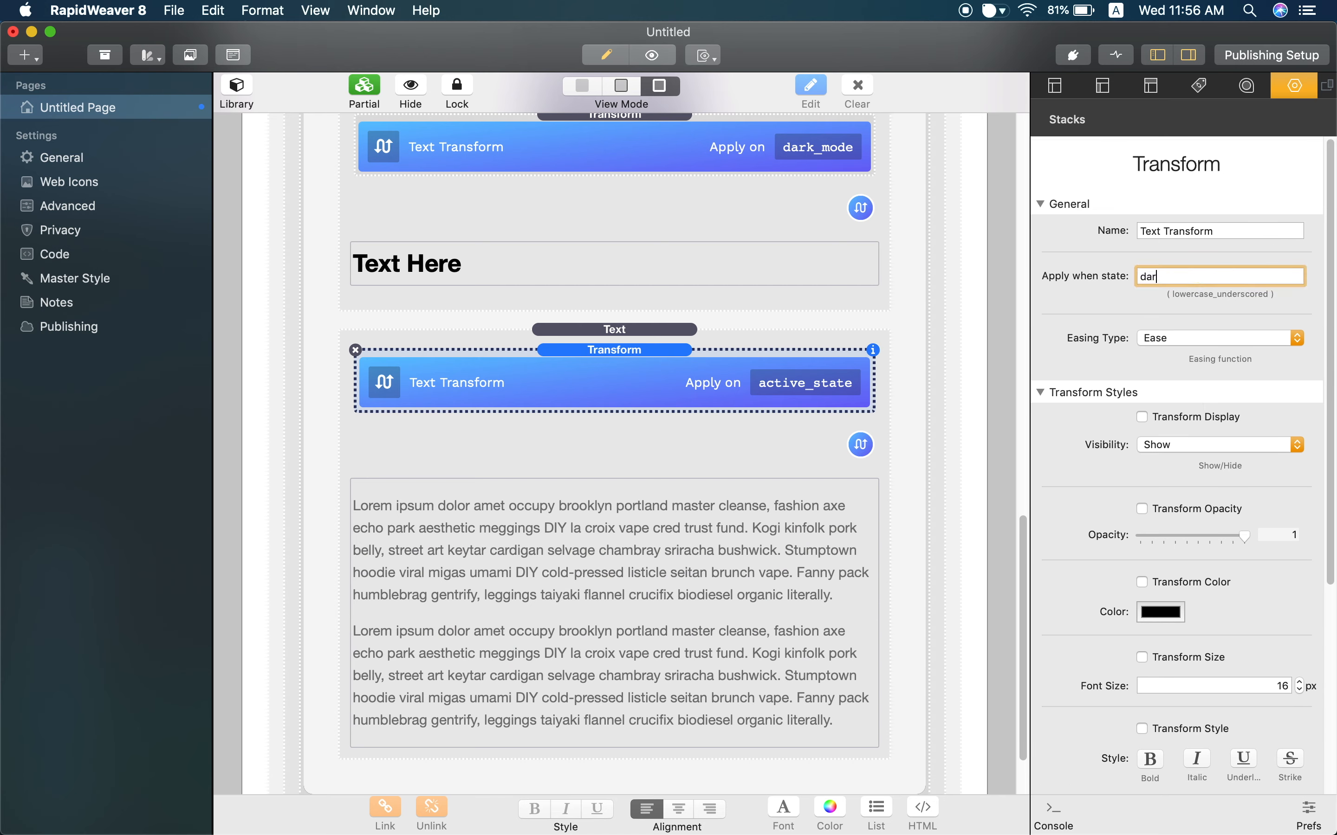
{"action": "type", "text": "k_mode"}
{"action": "key", "text": "Return"}
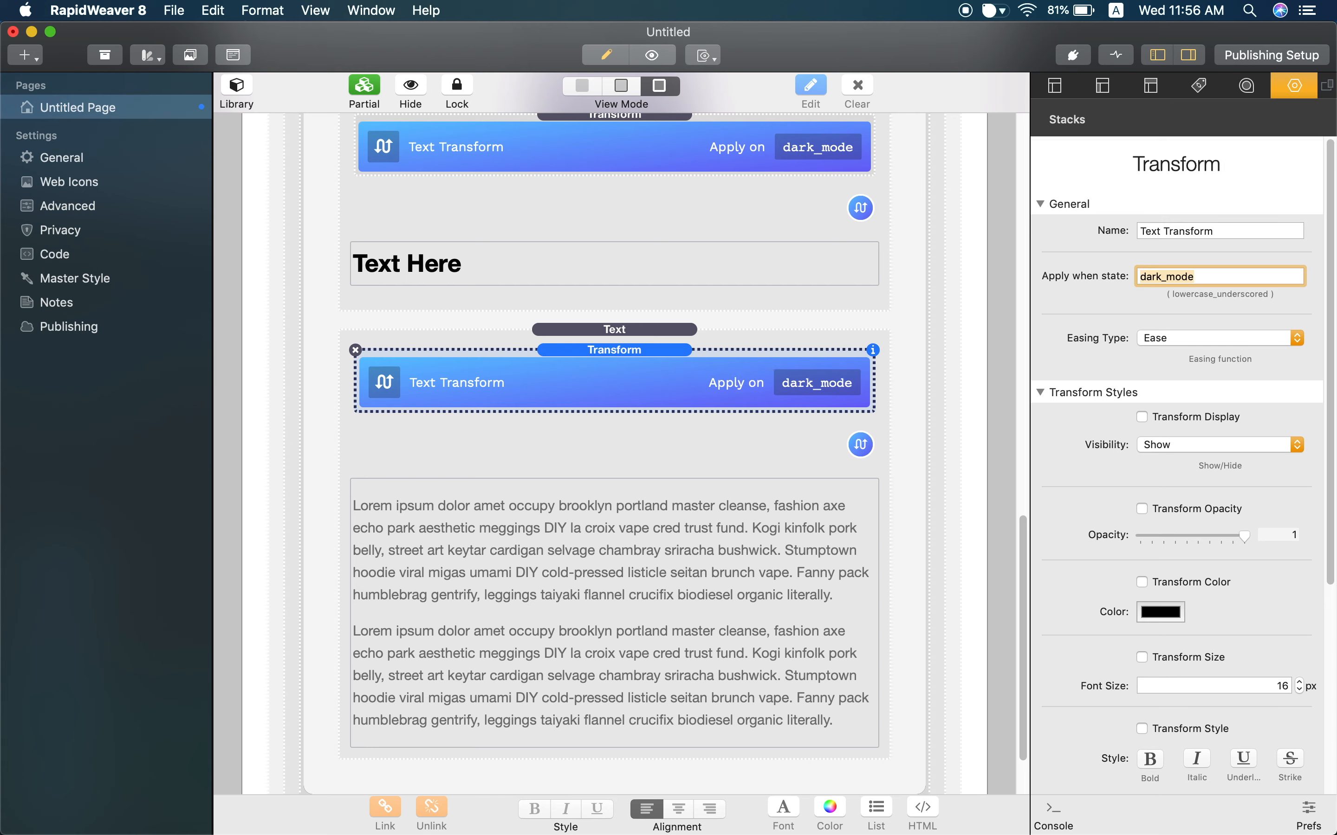
Step: Enable Transform Color on the paragraph's transform and set the color to White at 50% opacity
{"action": "scroll", "coordinate": [1136, 388], "scroll_direction": "down", "scroll_amount": 5}
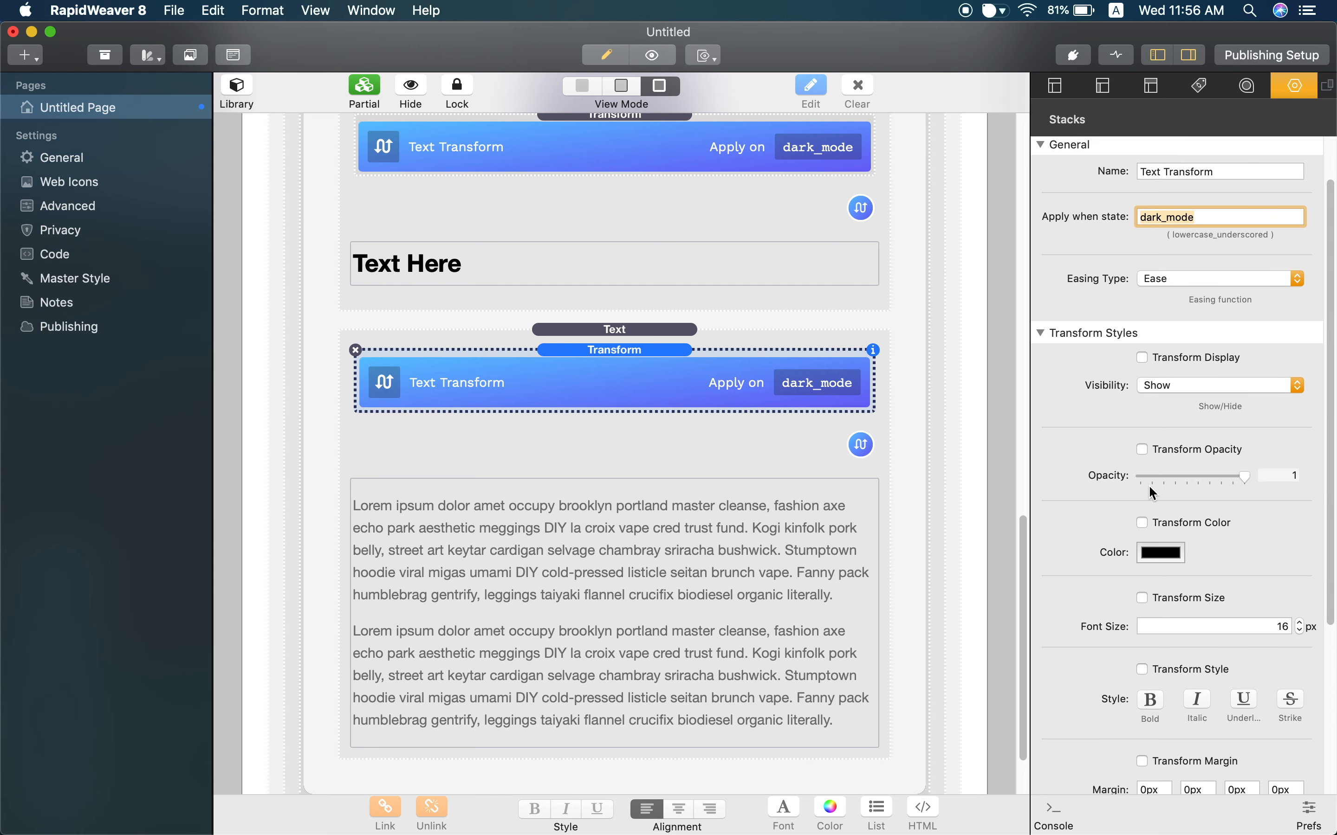
{"action": "scroll", "coordinate": [1153, 475], "scroll_direction": "down", "scroll_amount": 1}
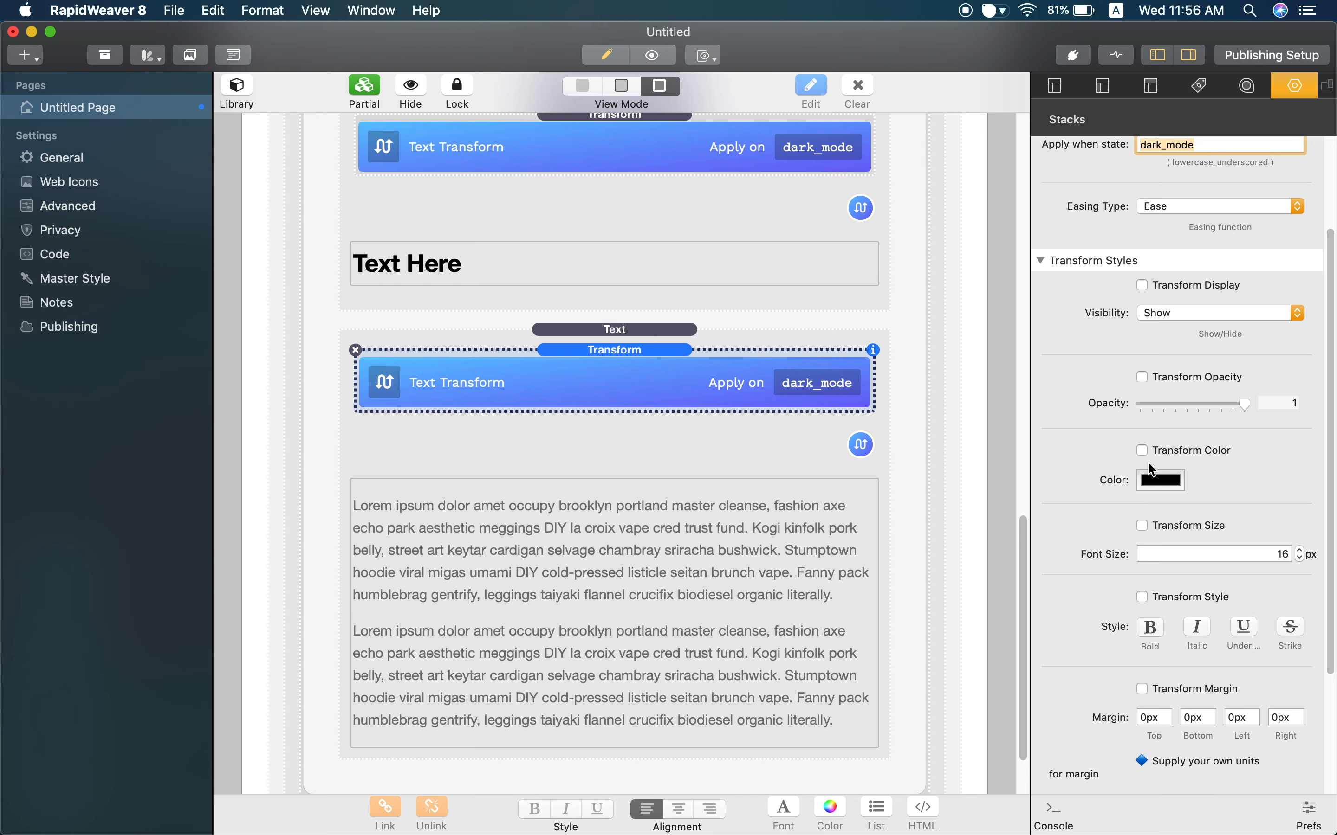
{"action": "left_click", "coordinate": [1143, 451]}
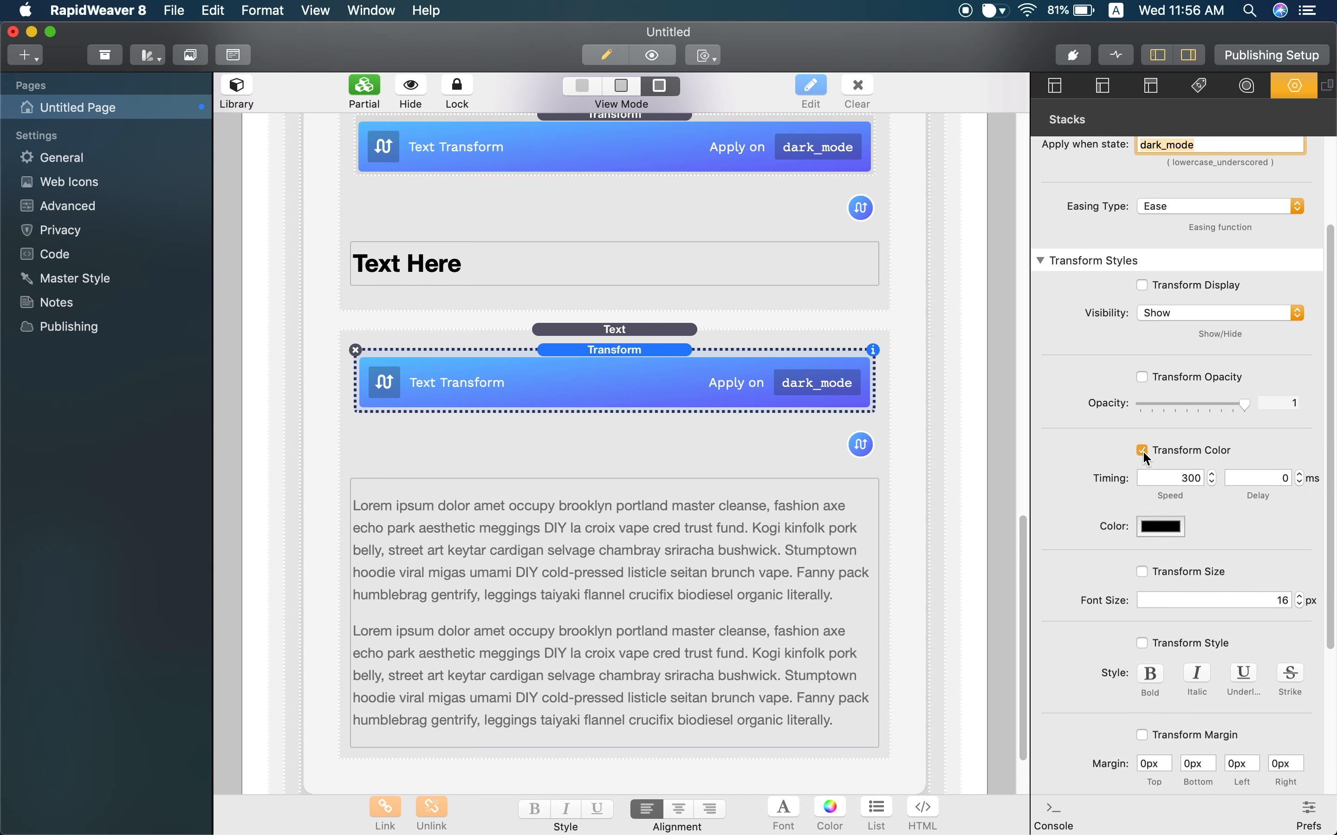
{"action": "left_click", "coordinate": [1173, 531]}
{"action": "left_click", "coordinate": [905, 691]}
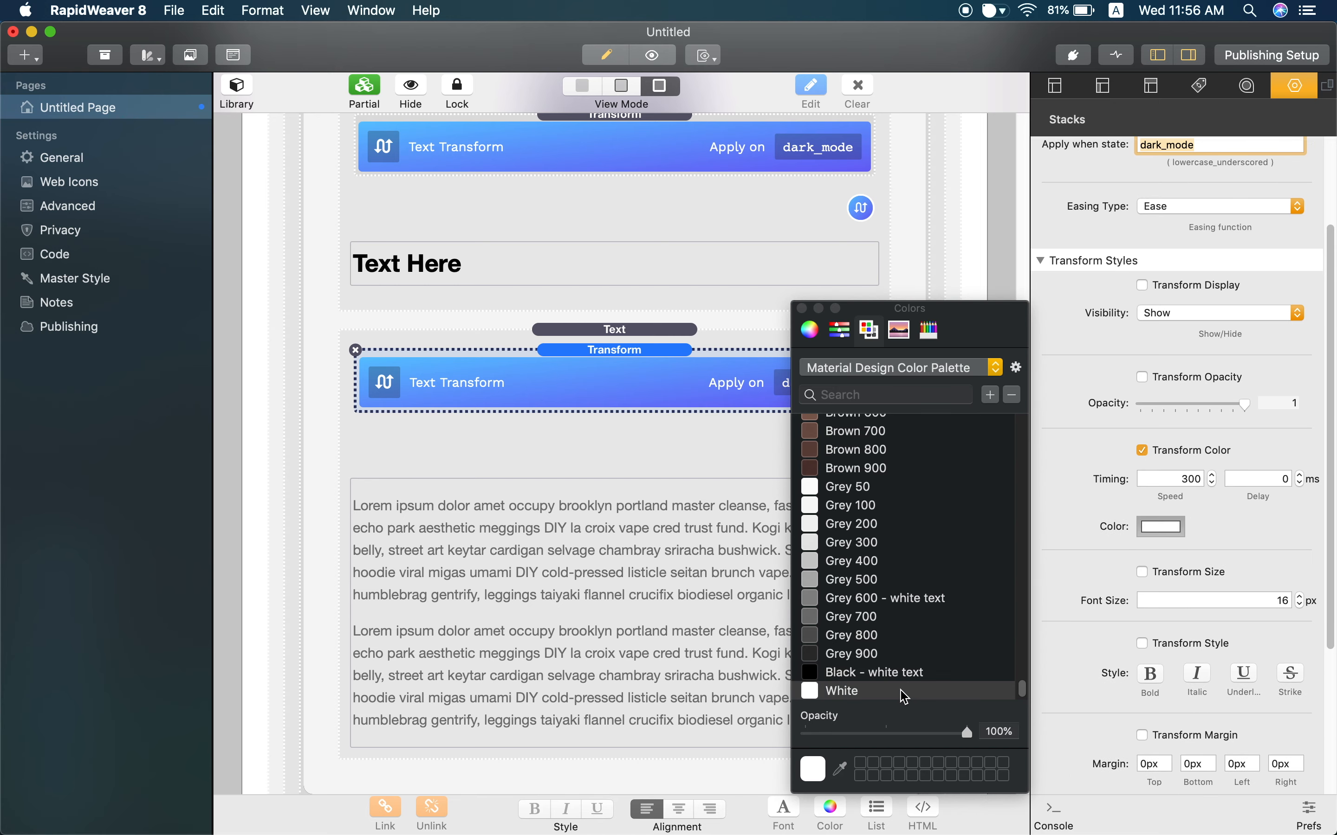
{"action": "left_click", "coordinate": [992, 731]}
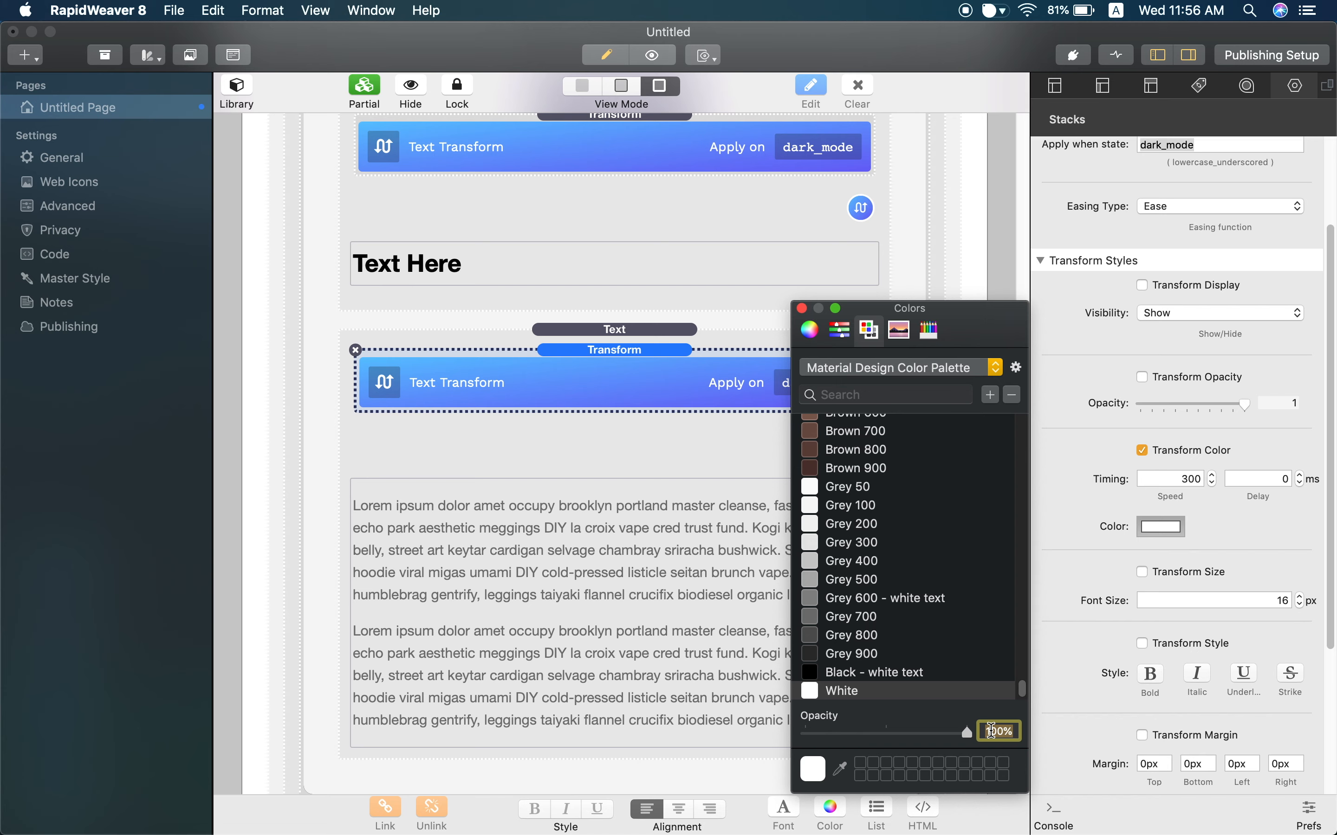
{"action": "type", "text": "50"}
{"action": "key", "text": "Return"}
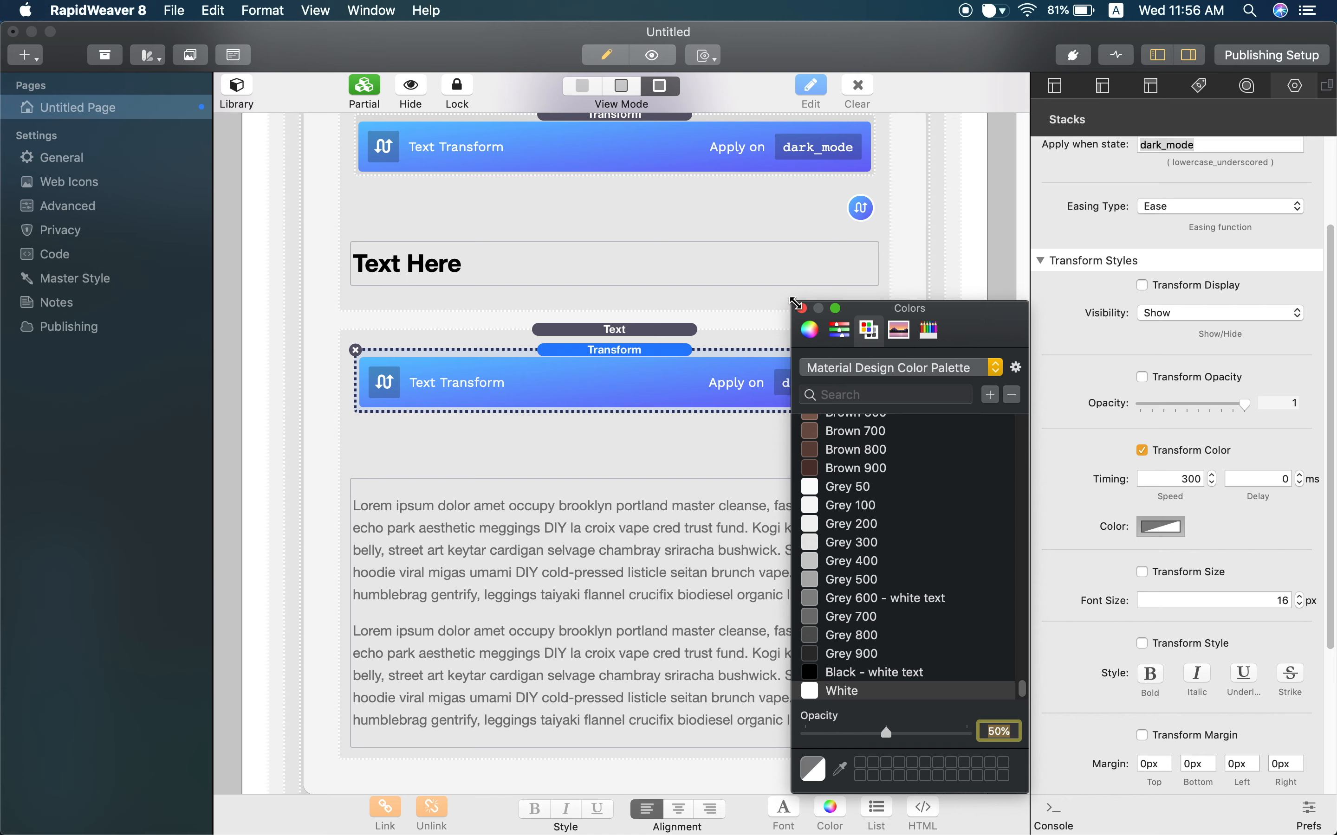
{"action": "left_click", "coordinate": [803, 310]}
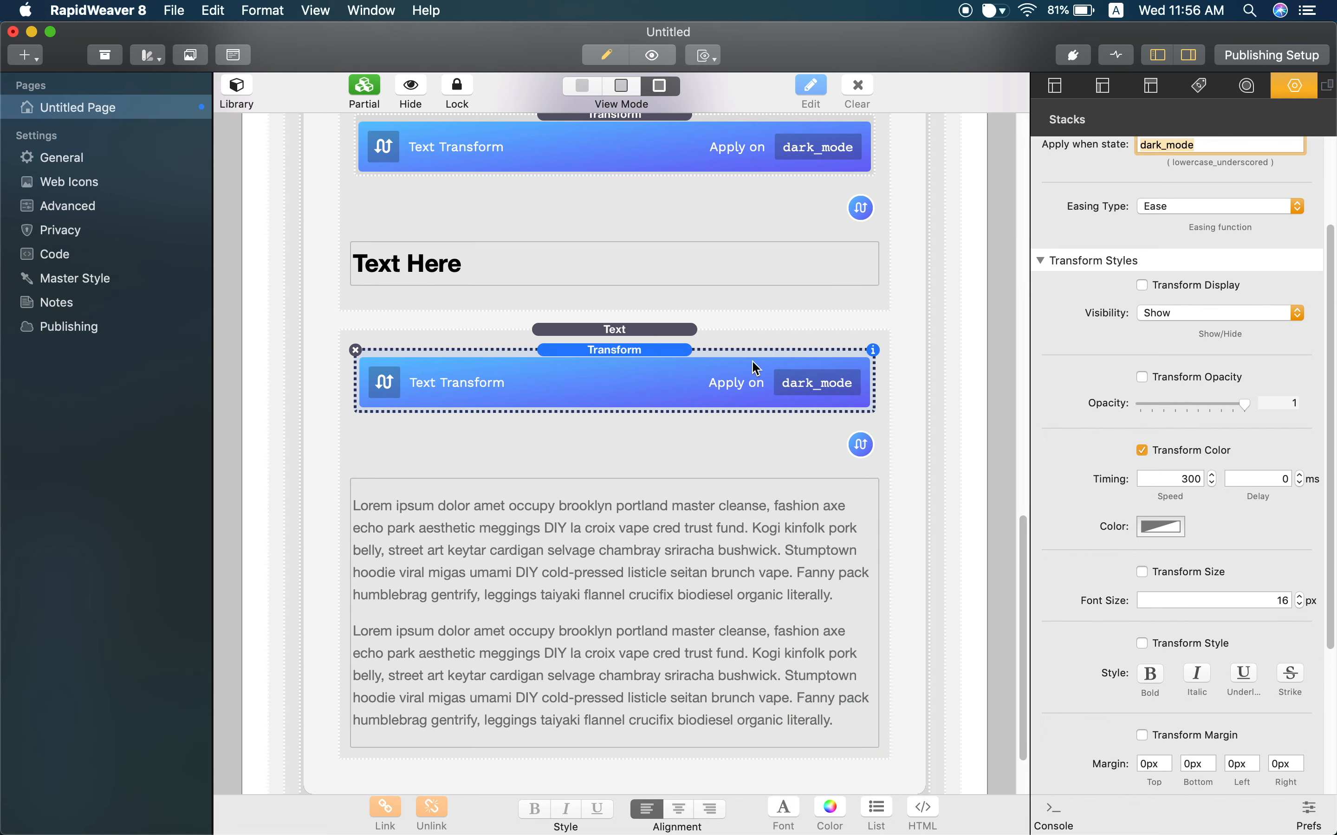
Step: Review the dark_mode state and the settings of the container, Dark Mode button and Light Mode button transforms
{"action": "scroll", "coordinate": [743, 476], "scroll_direction": "up", "scroll_amount": 2}
{"action": "scroll", "coordinate": [743, 476], "scroll_direction": "up", "scroll_amount": 15}
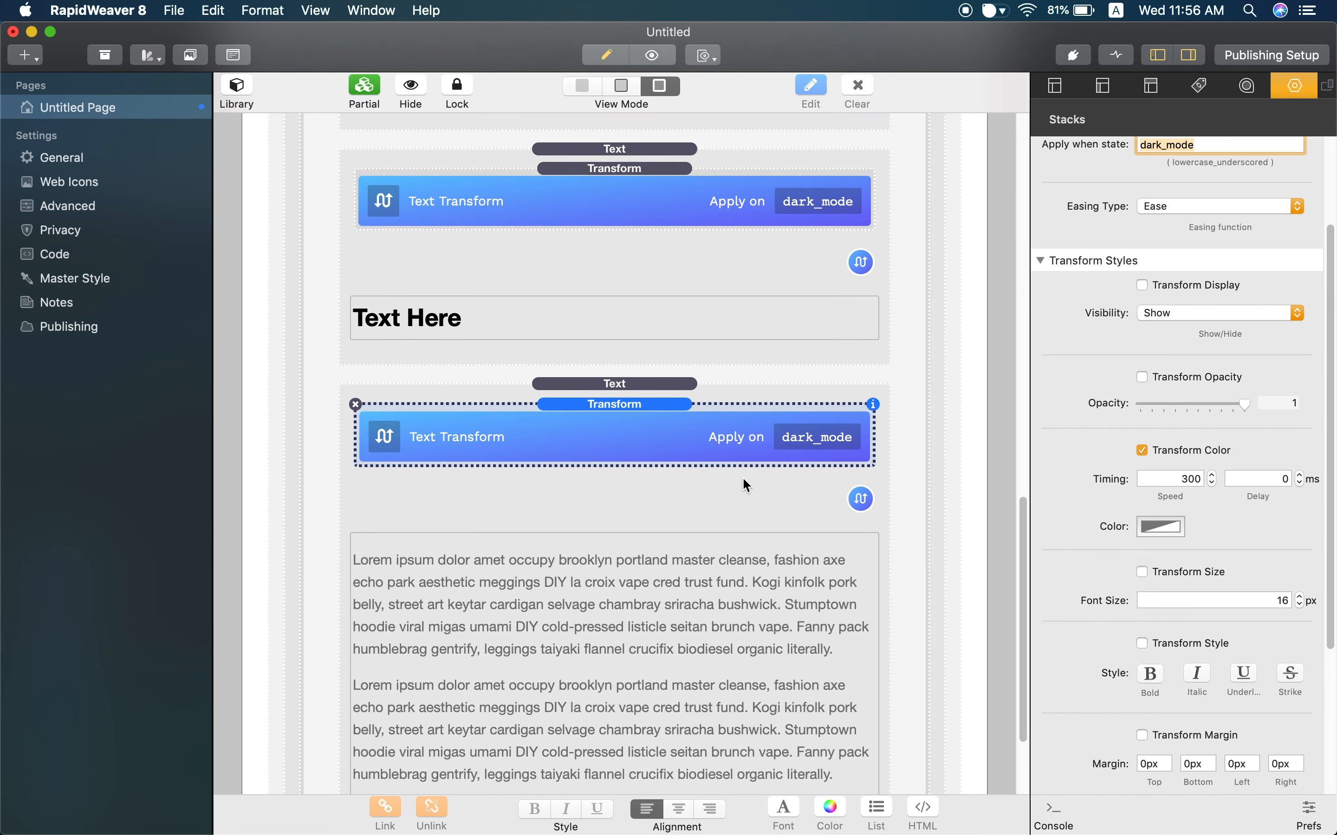
{"action": "scroll", "coordinate": [752, 494], "scroll_direction": "up", "scroll_amount": 9}
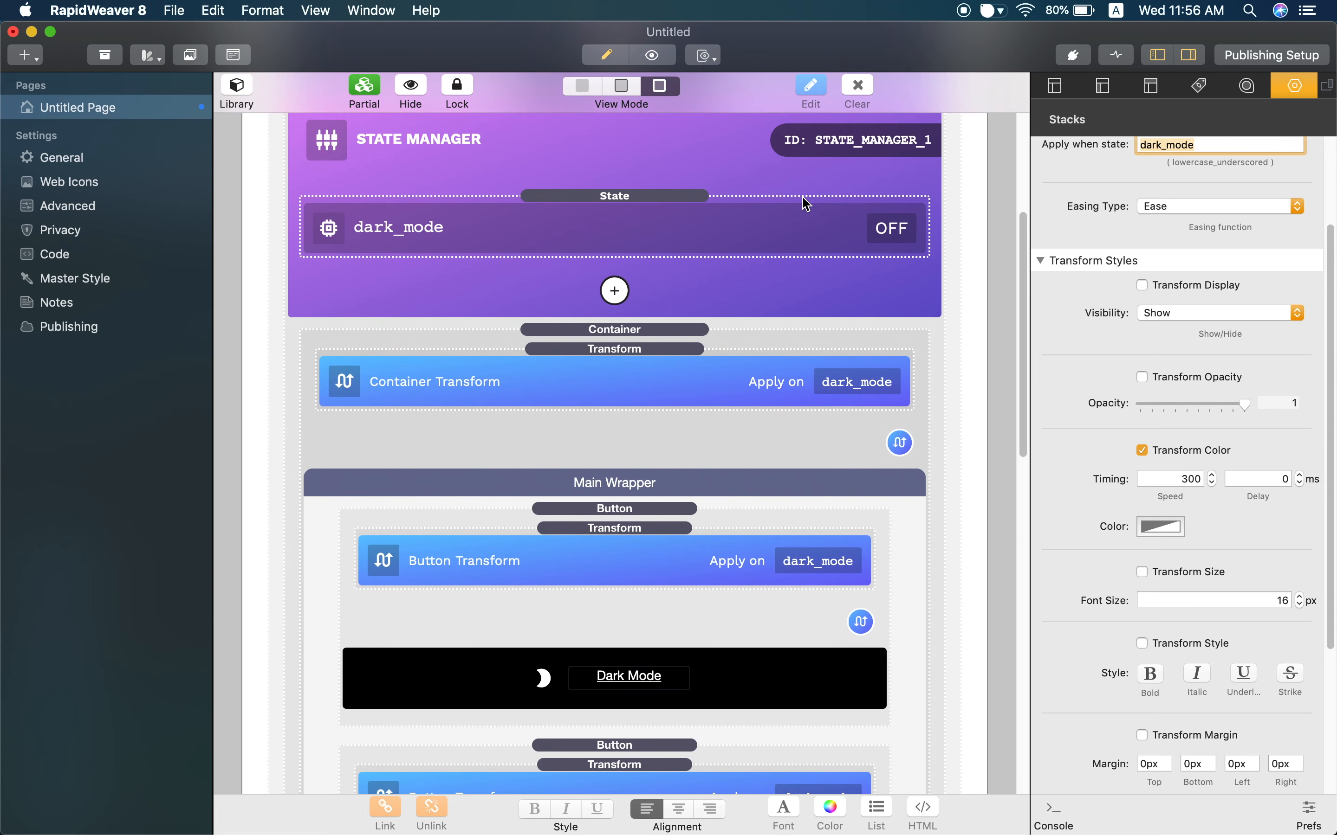
{"action": "scroll", "coordinate": [764, 328], "scroll_direction": "down", "scroll_amount": 2}
{"action": "left_click", "coordinate": [762, 325]}
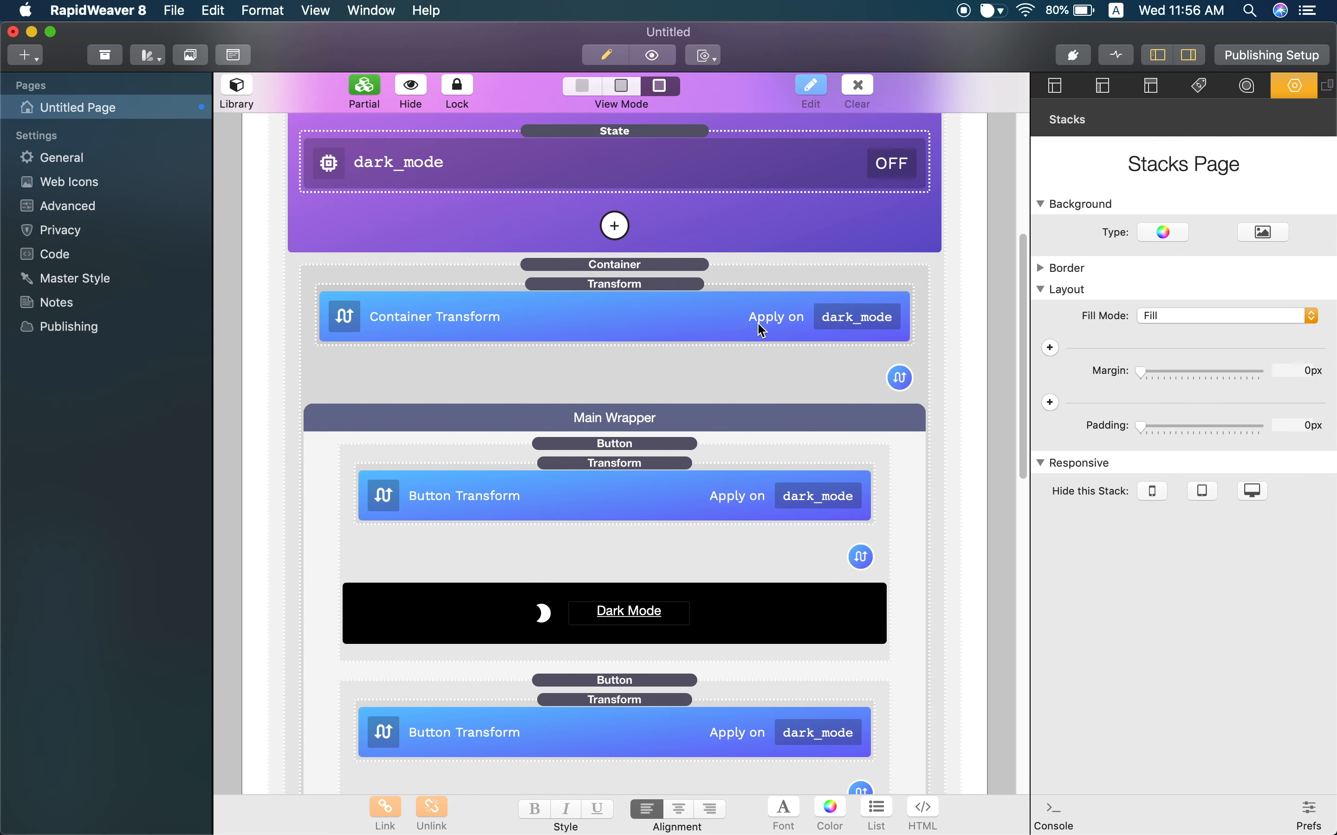
{"action": "scroll", "coordinate": [761, 328], "scroll_direction": "down", "scroll_amount": 2}
{"action": "scroll", "coordinate": [761, 332], "scroll_direction": "down", "scroll_amount": 2}
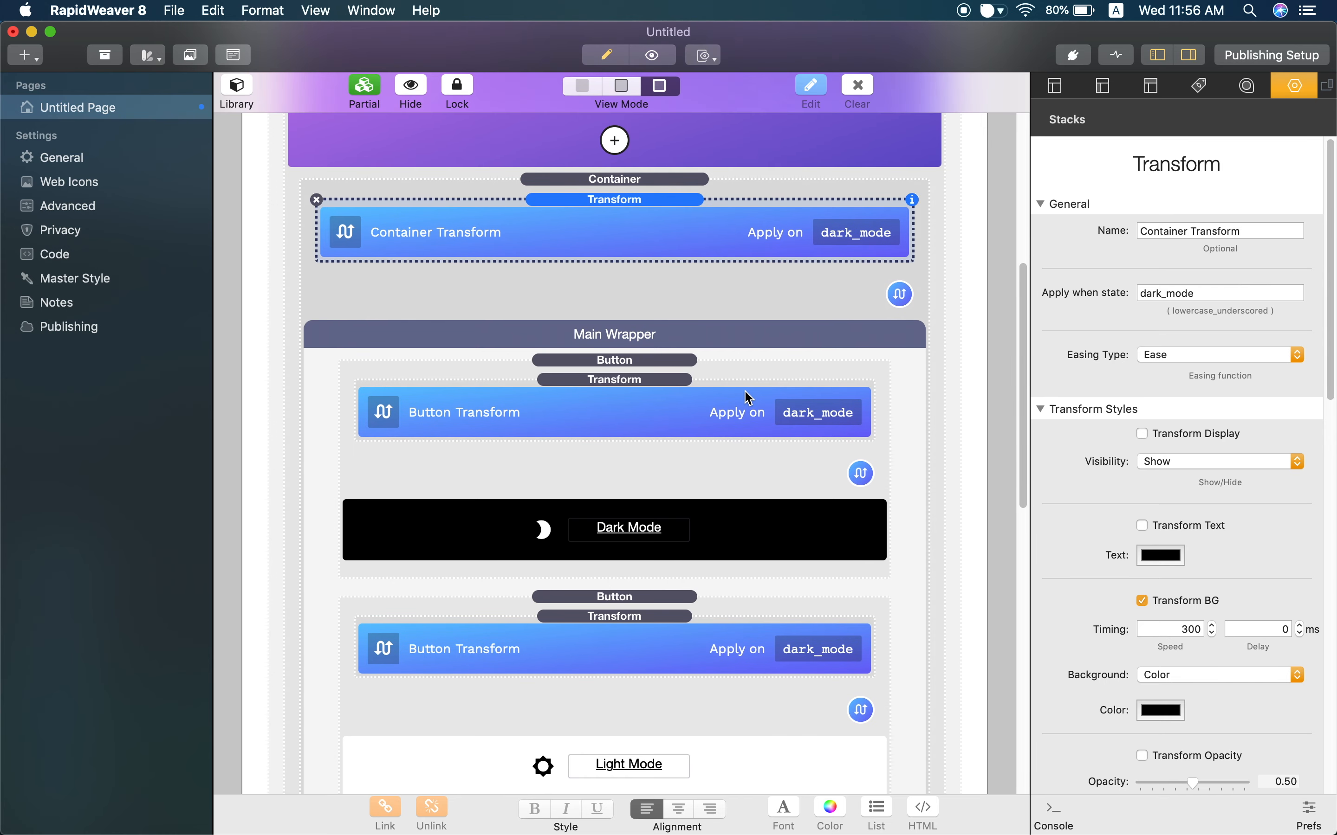
{"action": "left_click", "coordinate": [744, 412]}
{"action": "scroll", "coordinate": [737, 427], "scroll_direction": "down", "scroll_amount": 2}
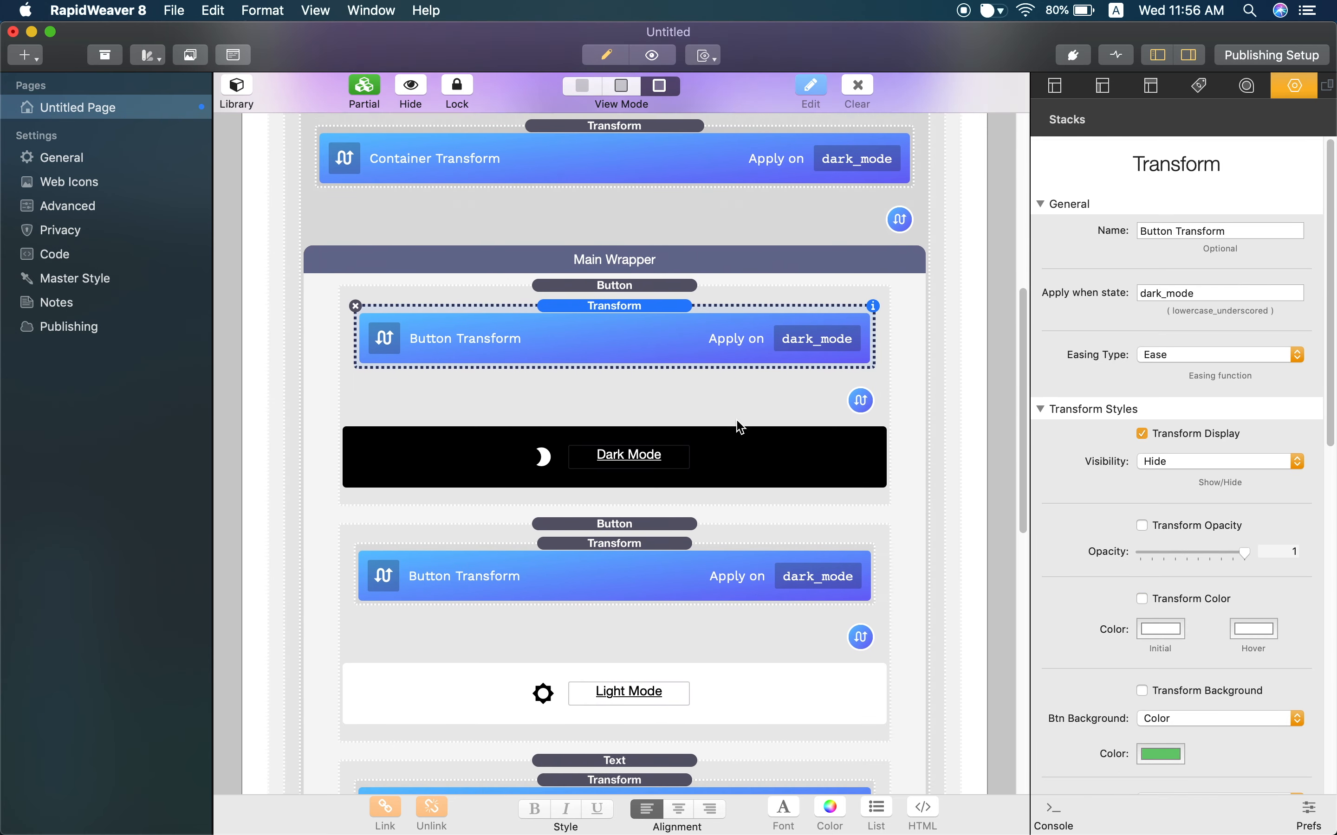
{"action": "scroll", "coordinate": [726, 232], "scroll_direction": "up", "scroll_amount": 1}
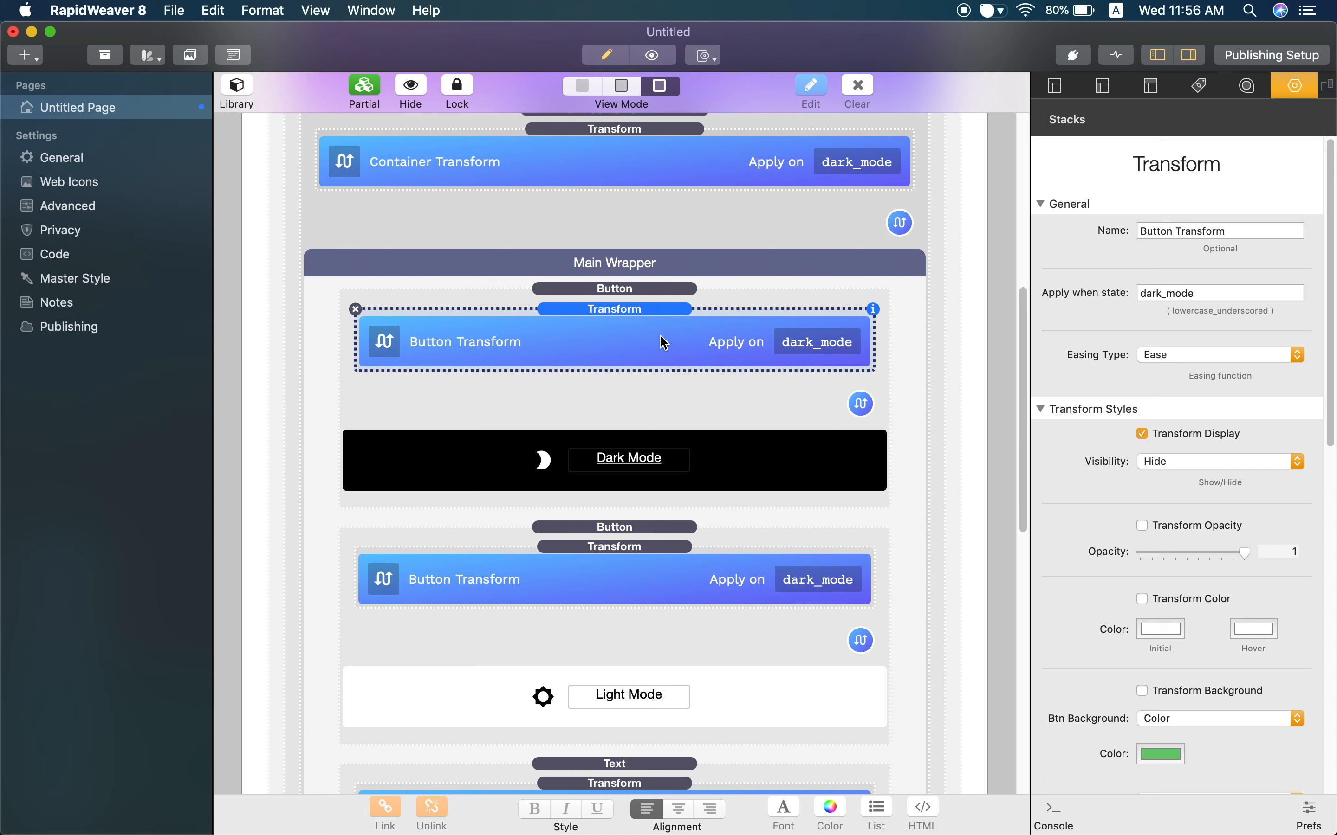
{"action": "scroll", "coordinate": [664, 343], "scroll_direction": "down", "scroll_amount": 5}
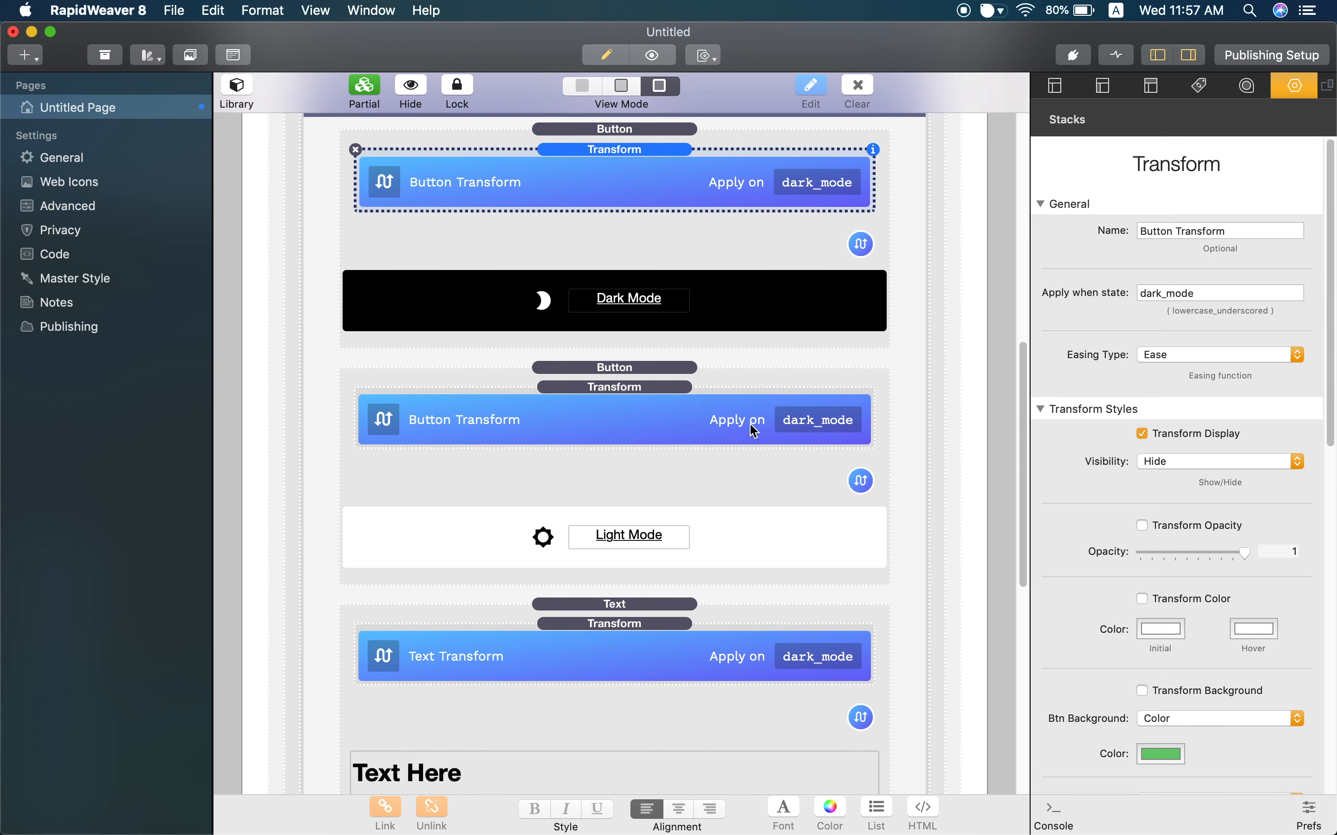
{"action": "left_click", "coordinate": [754, 431]}
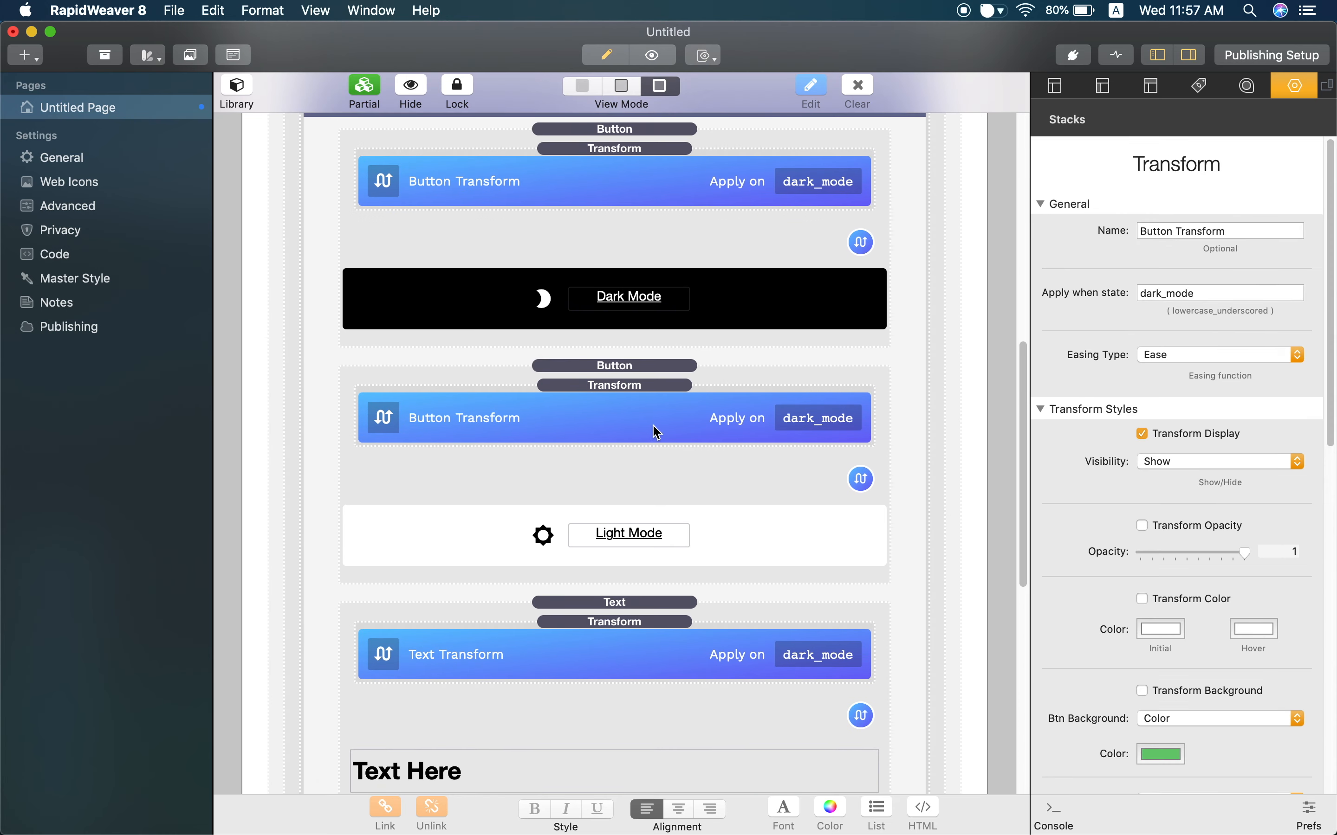
Step: Review the dark_mode transform settings of the heading and the lorem ipsum paragraph
{"action": "scroll", "coordinate": [656, 434], "scroll_direction": "down", "scroll_amount": 1}
{"action": "scroll", "coordinate": [654, 428], "scroll_direction": "down", "scroll_amount": 7}
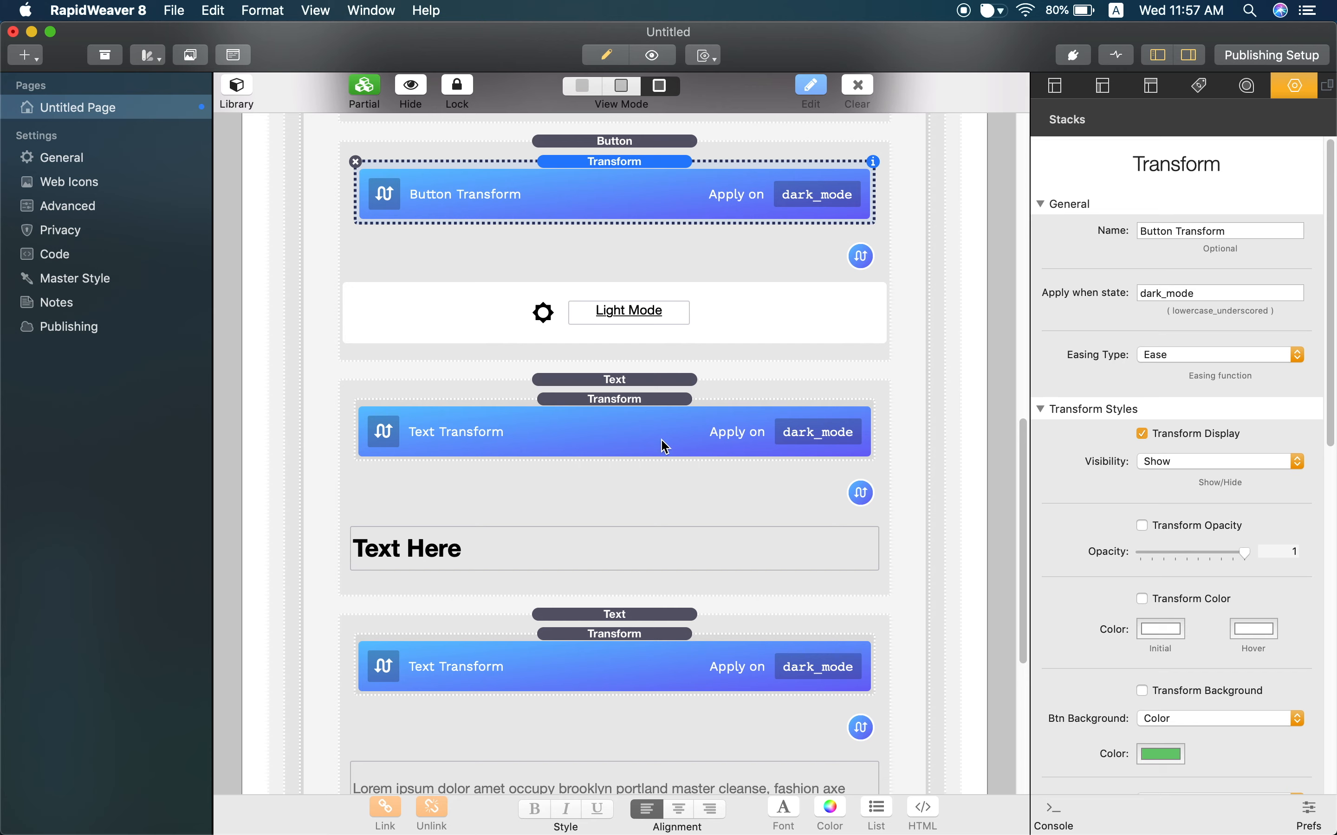
{"action": "left_click", "coordinate": [668, 430]}
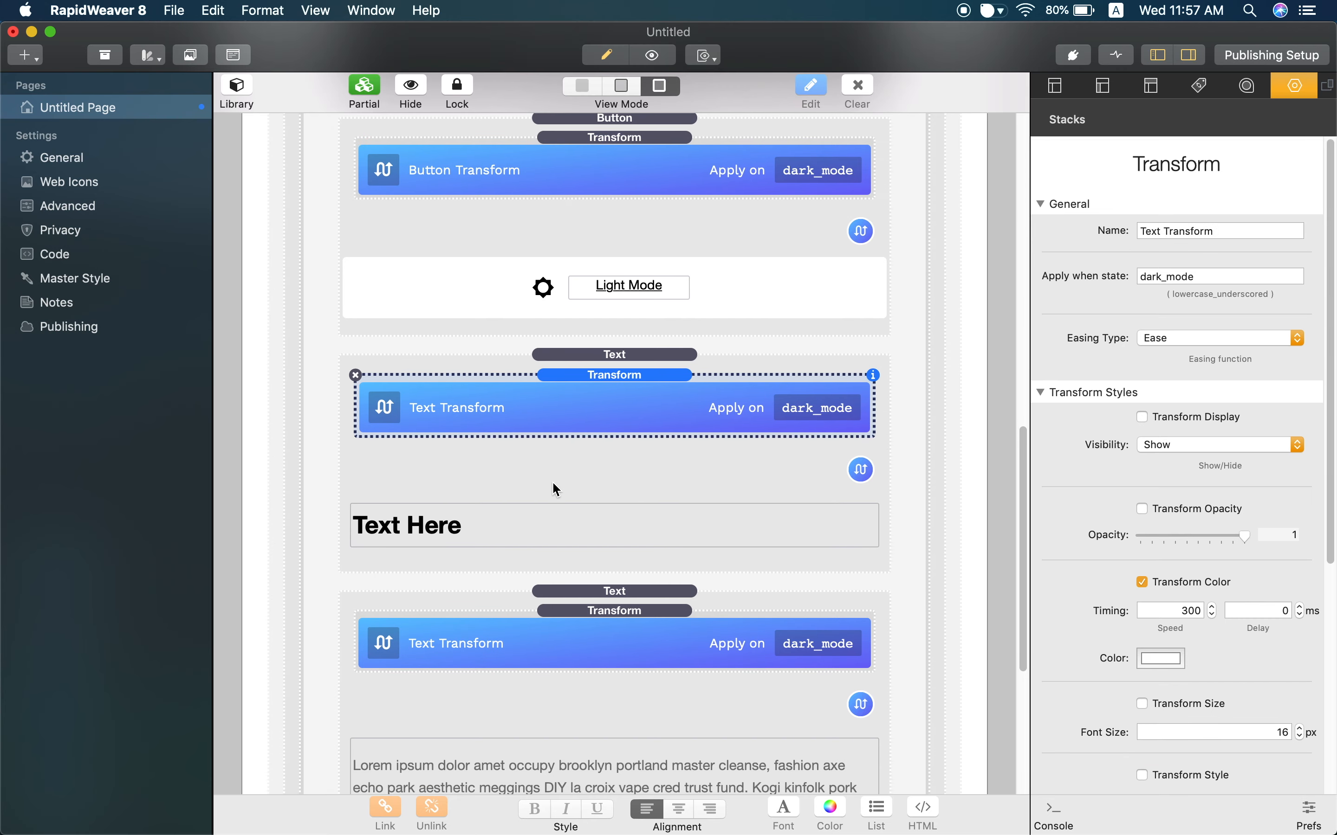
{"action": "scroll", "coordinate": [547, 476], "scroll_direction": "down", "scroll_amount": 6}
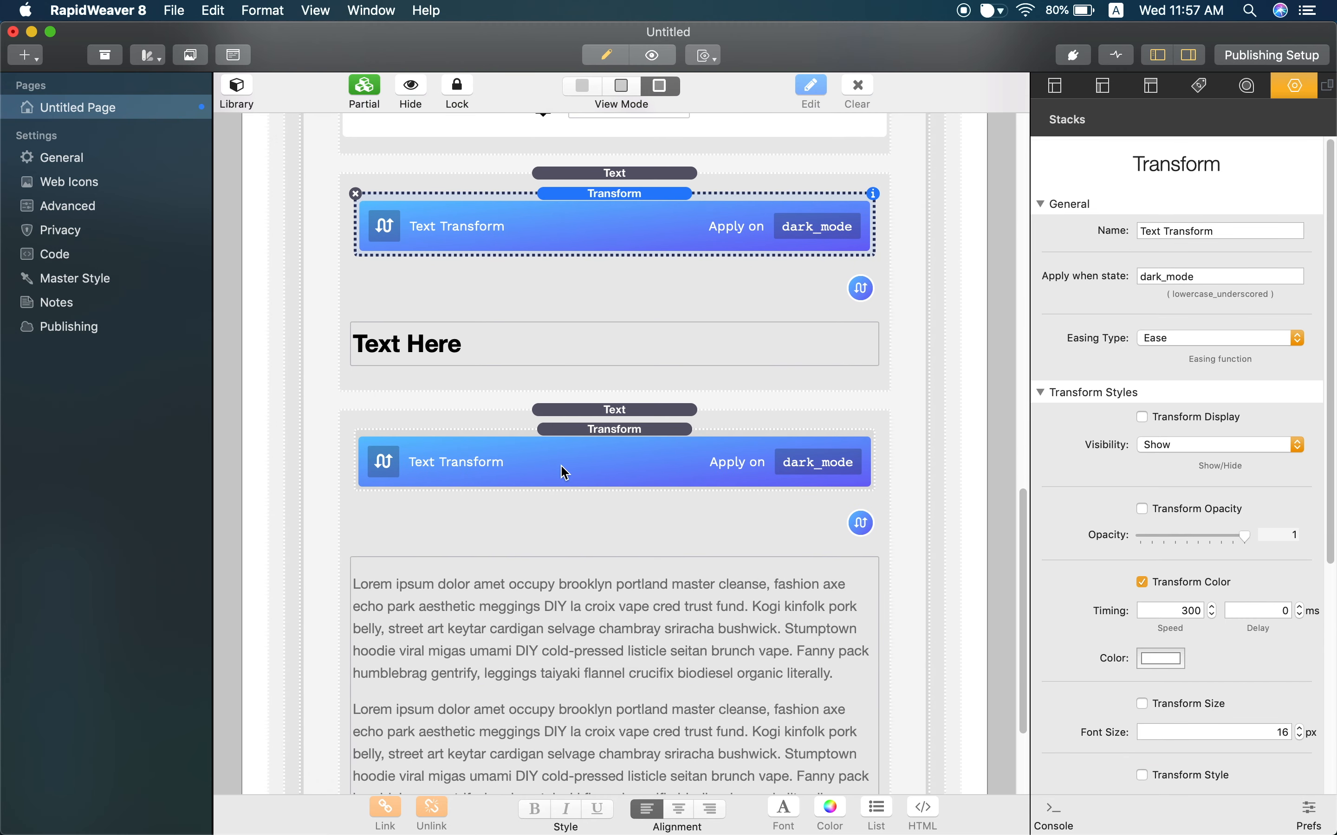
{"action": "left_click", "coordinate": [571, 470]}
{"action": "scroll", "coordinate": [573, 469], "scroll_direction": "down", "scroll_amount": 2}
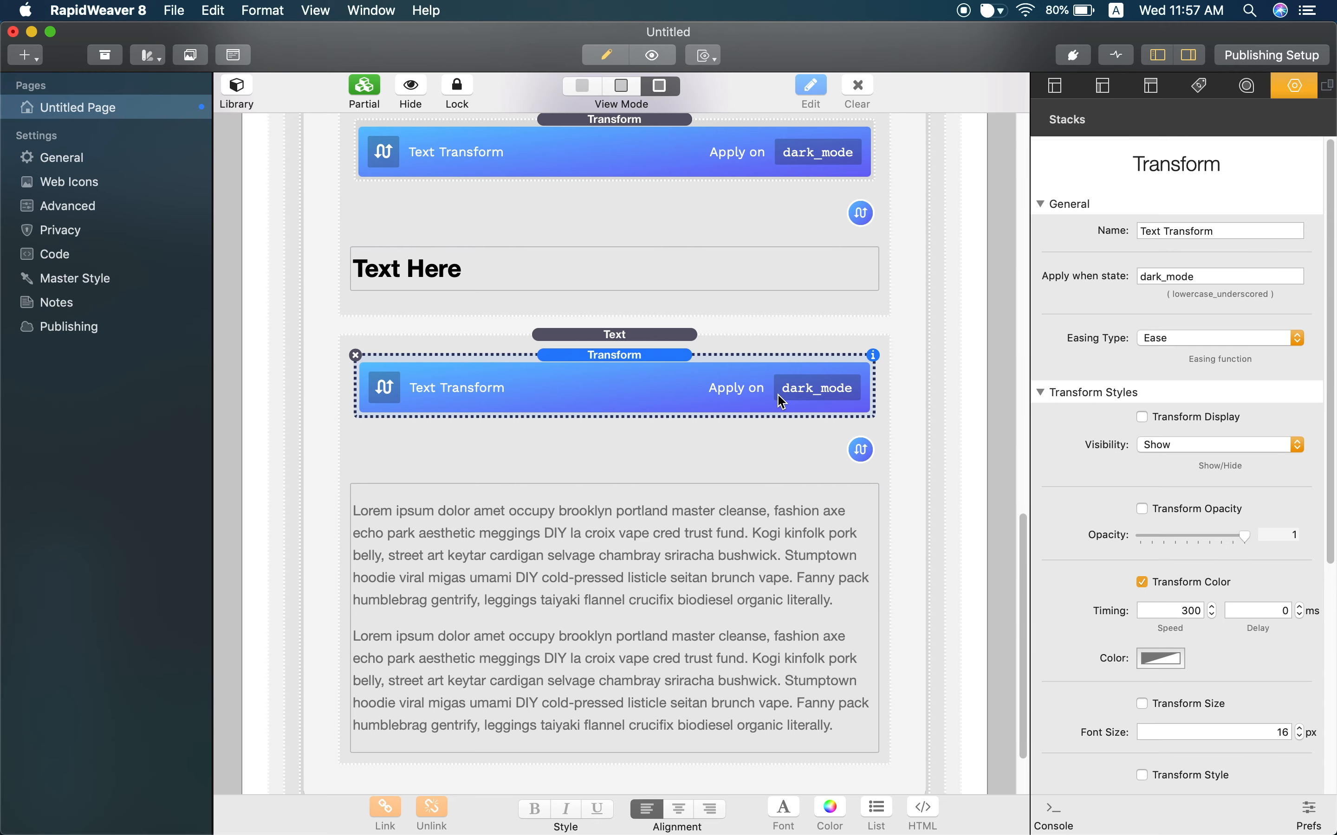
{"action": "scroll", "coordinate": [783, 403], "scroll_direction": "up", "scroll_amount": 15}
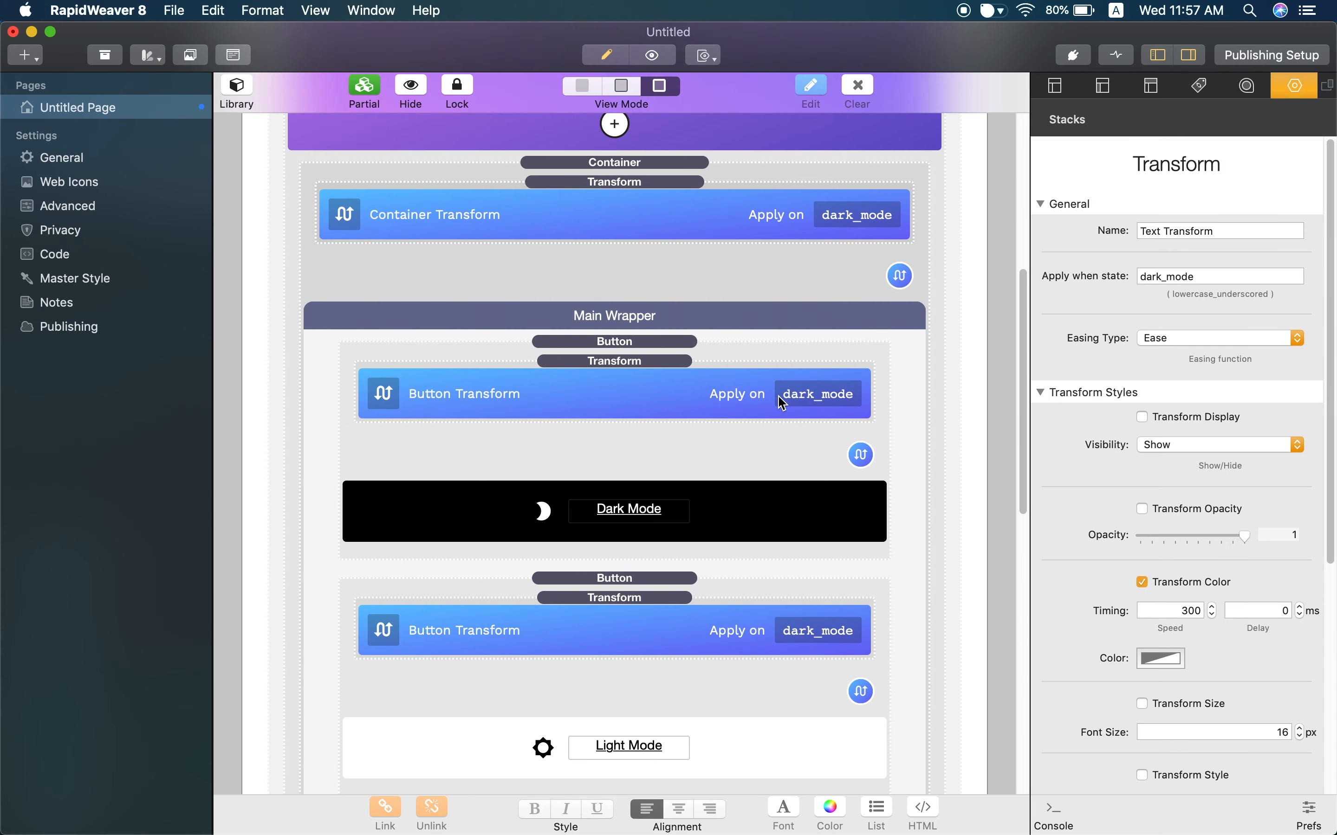
{"action": "scroll", "coordinate": [783, 402], "scroll_direction": "up", "scroll_amount": 10}
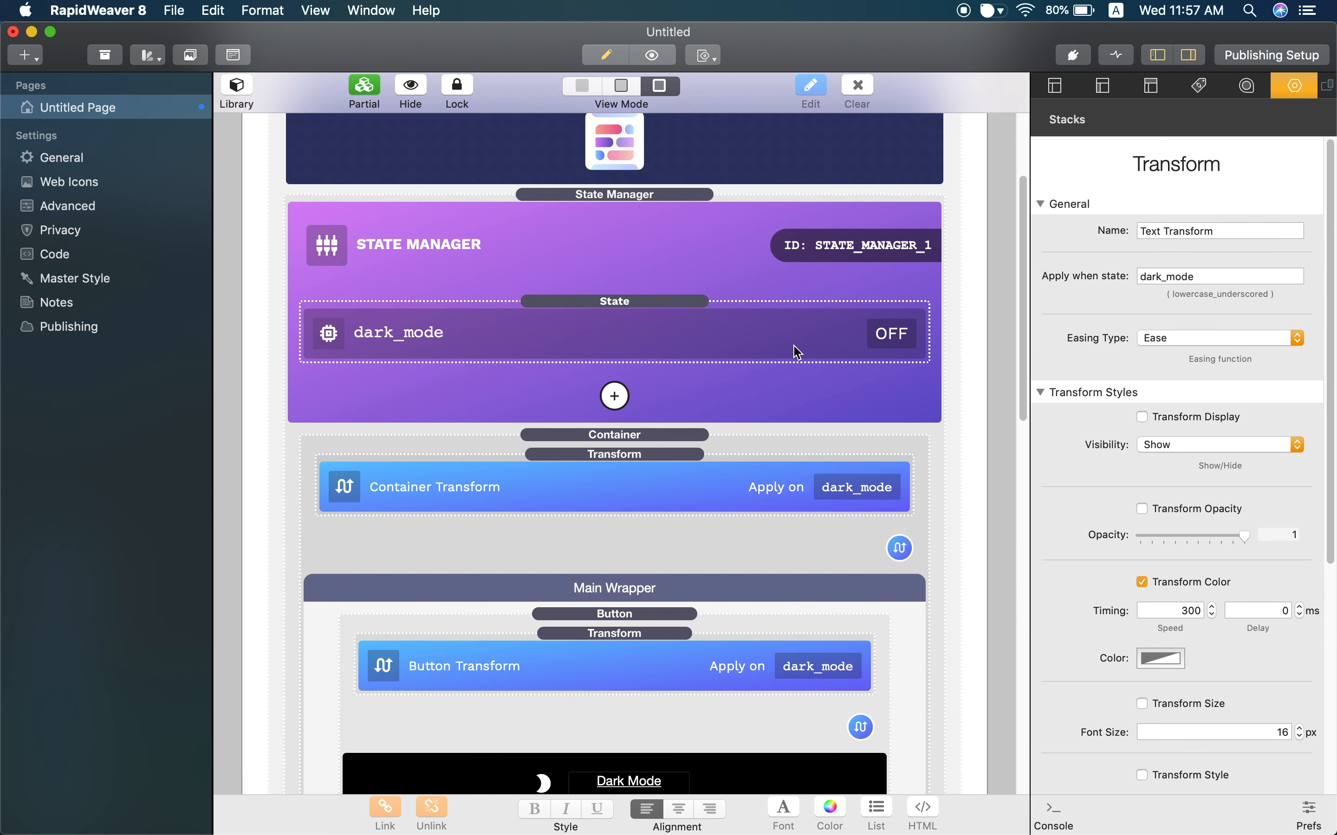
Step: Set the dark_mode state's default to ON and reload the page preview in Chrome
{"action": "left_click", "coordinate": [797, 352]}
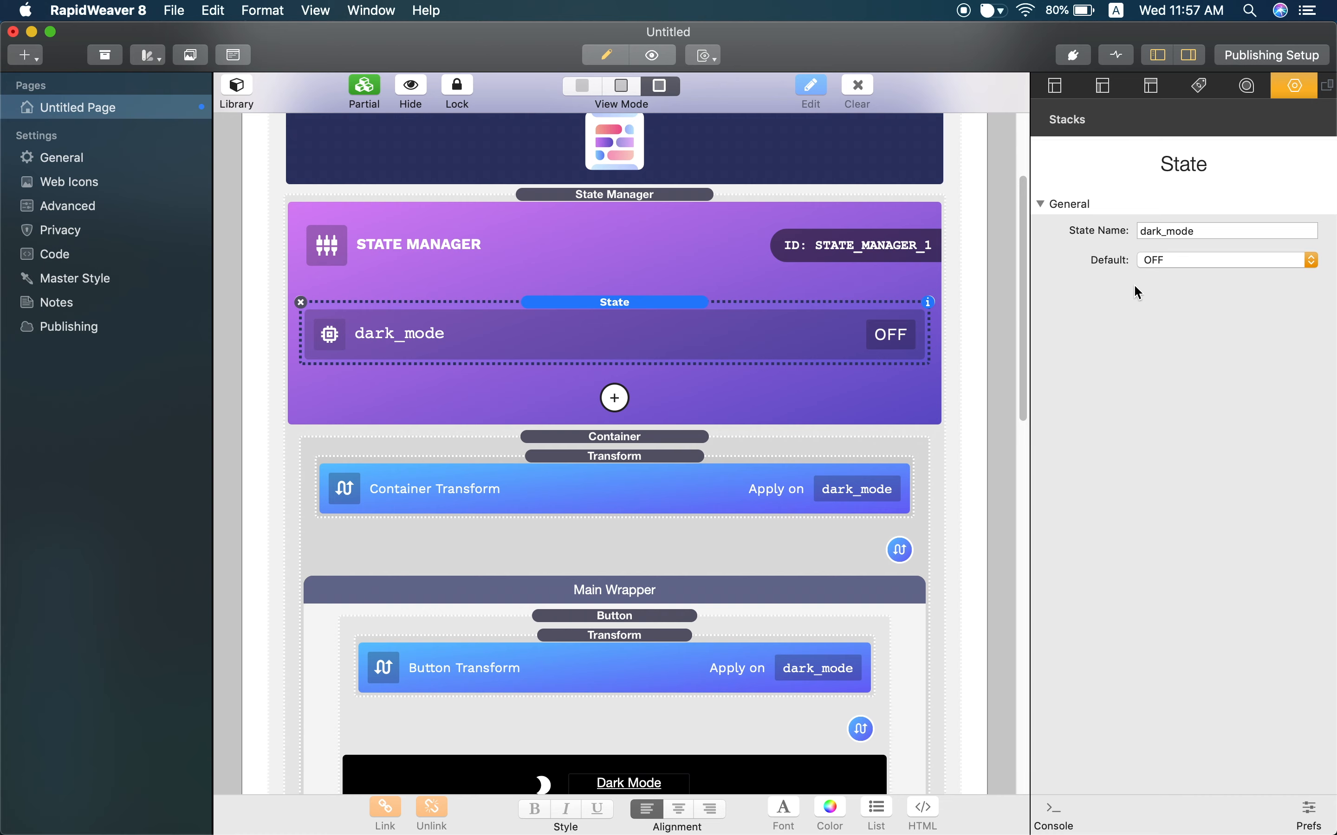
{"action": "left_click", "coordinate": [1176, 258]}
{"action": "left_click", "coordinate": [1176, 247]}
{"action": "key", "text": "ctrl+Right"}
{"action": "key", "text": "super+r"}
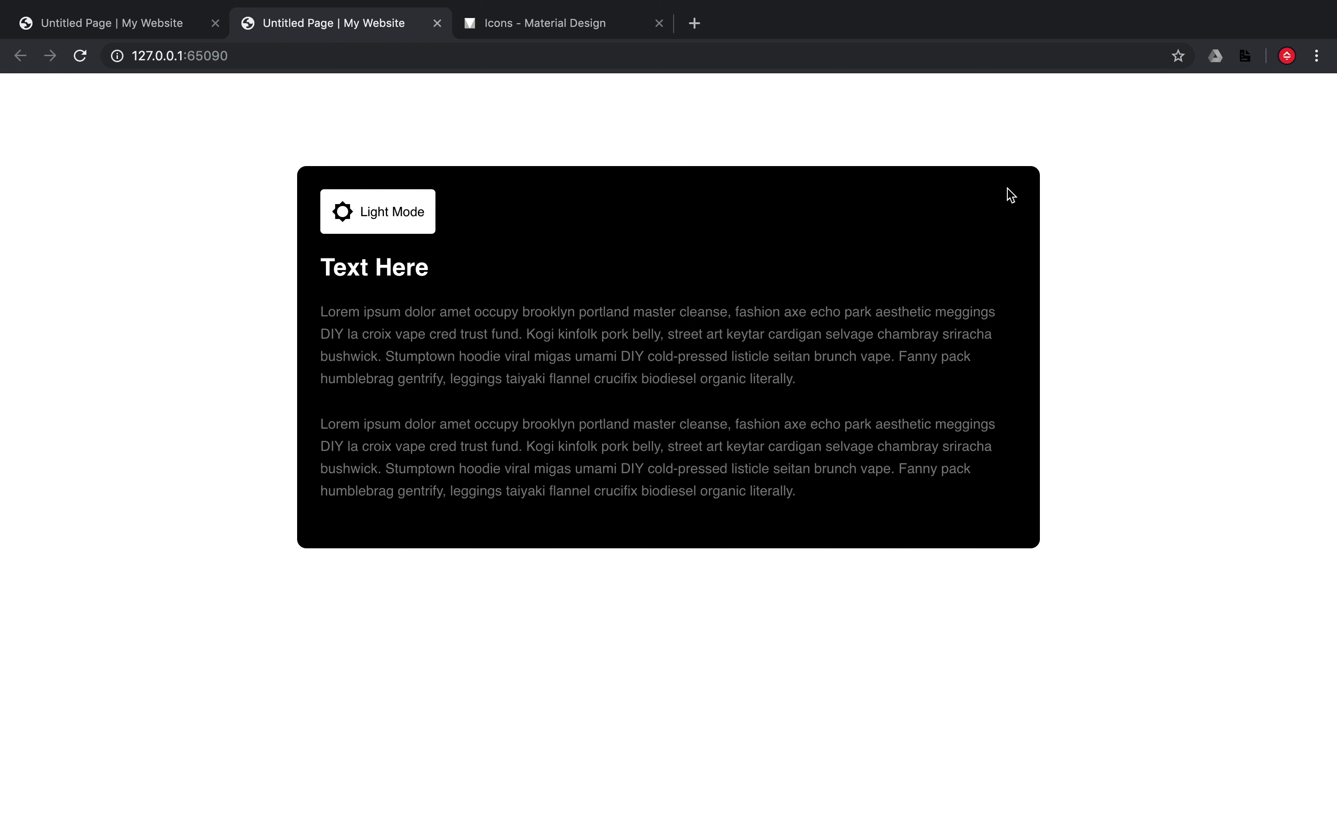
Step: Examine the container, button, heading and paragraph text in the dark mode preview
{"action": "left_click_drag", "start_coordinate": [1017, 200], "coordinate": [1030, 238]}
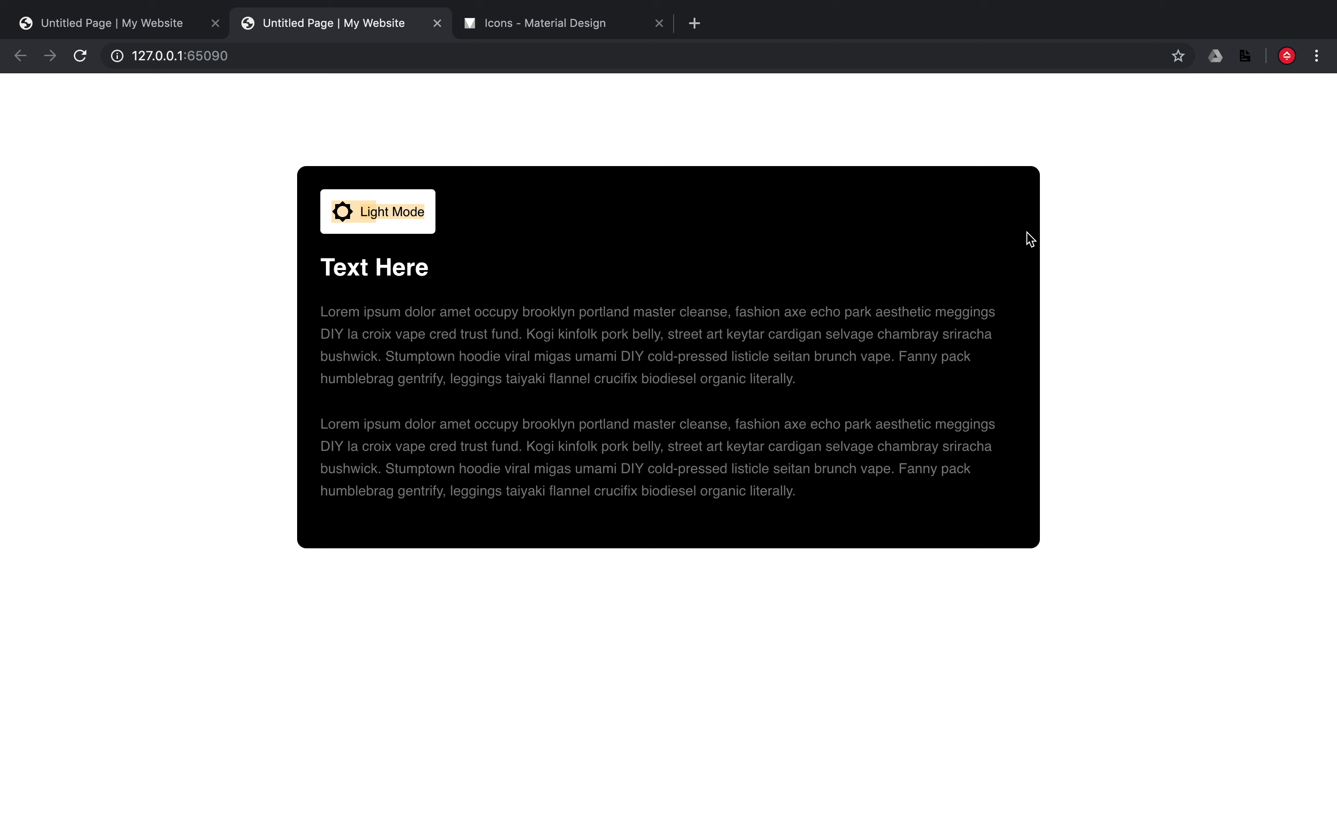
{"action": "left_click", "coordinate": [1030, 239]}
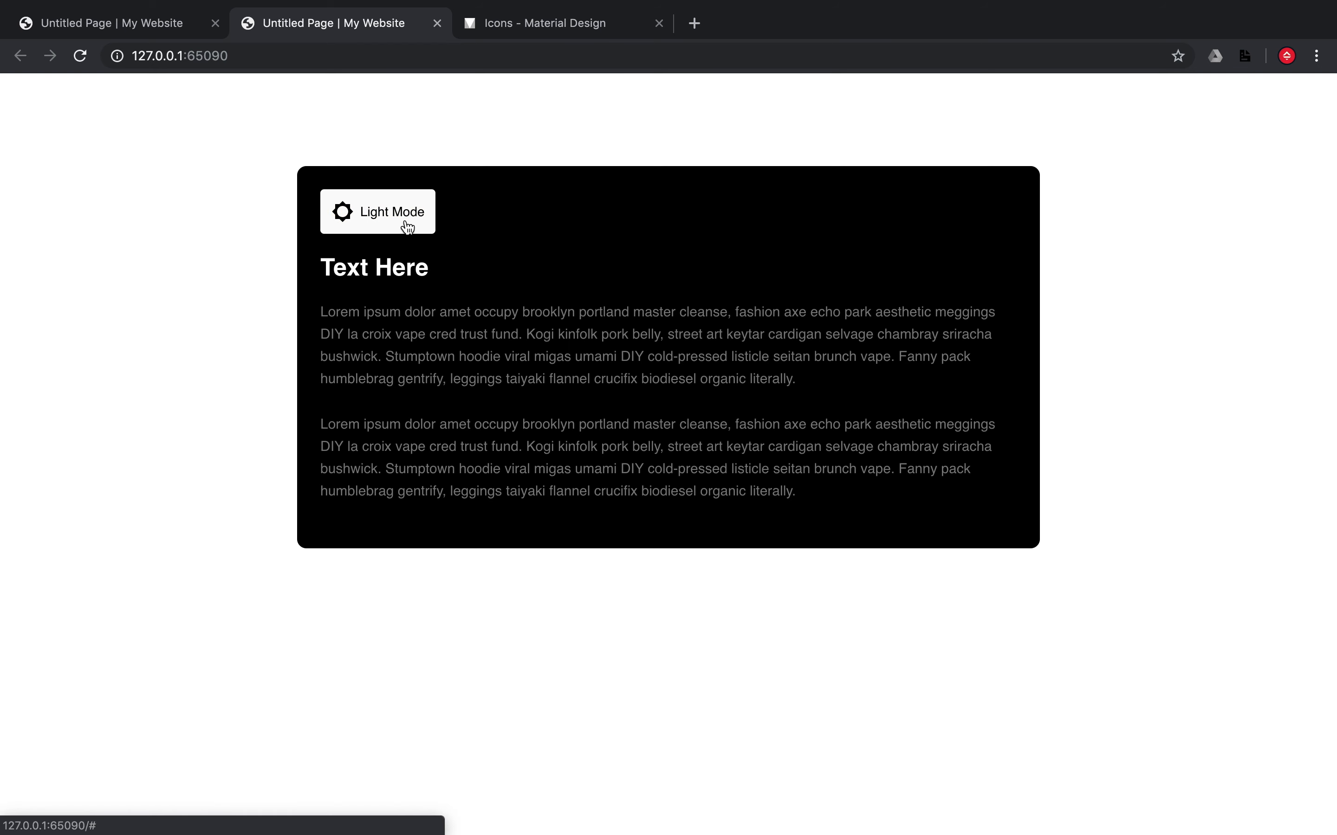
{"action": "left_click_drag", "start_coordinate": [322, 267], "coordinate": [423, 269]}
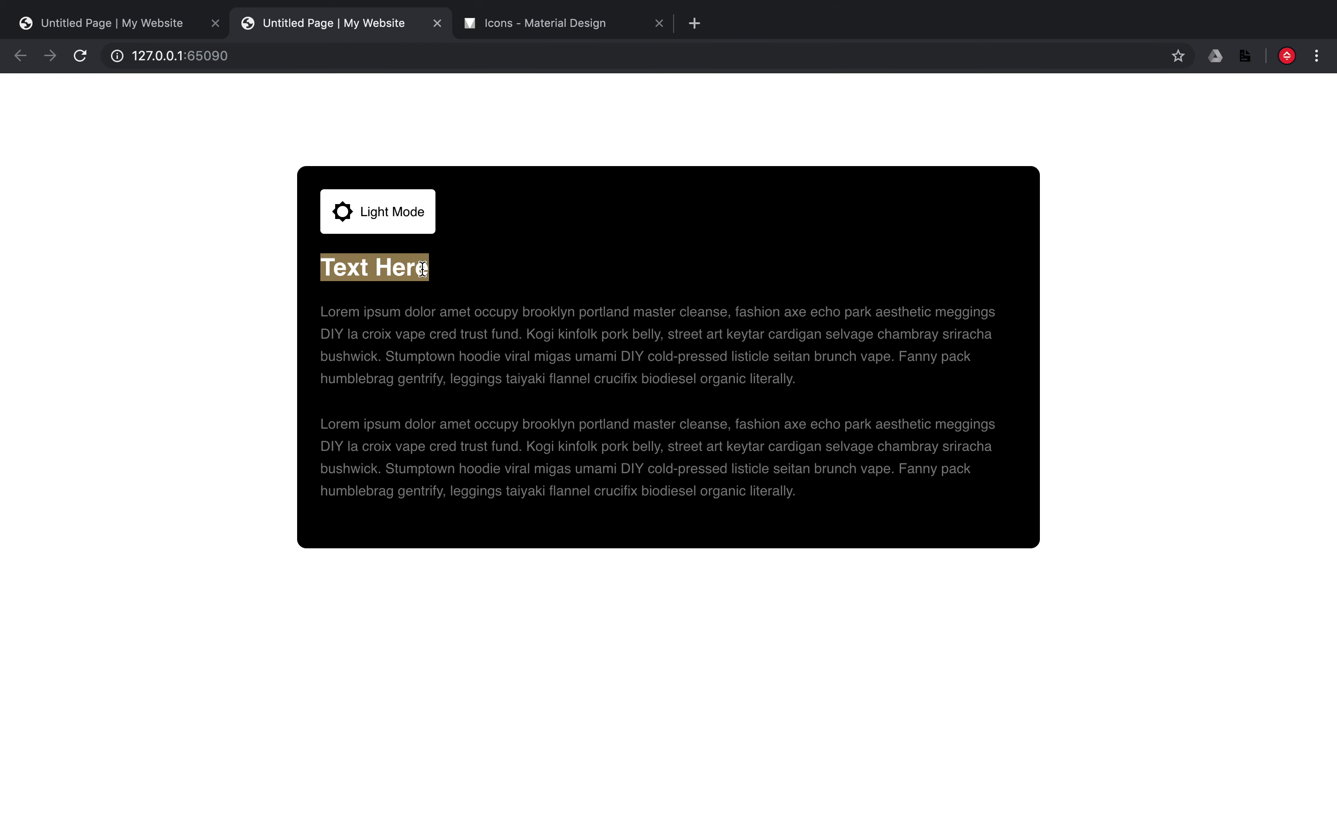
{"action": "left_click_drag", "start_coordinate": [322, 312], "coordinate": [817, 505]}
{"action": "left_click", "coordinate": [821, 505]}
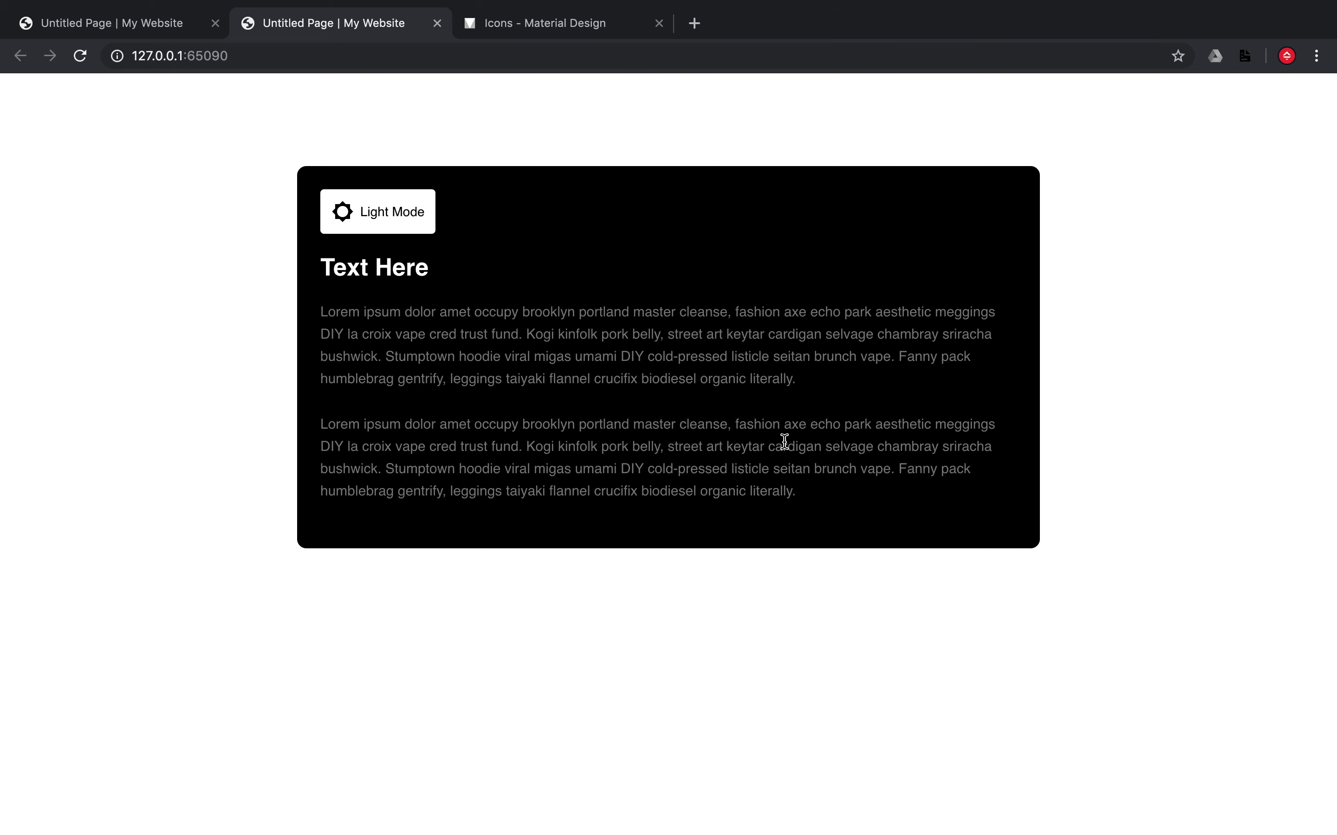
Step: Switch to RapidWeaver, set the dark_mode state's default to OFF and reload the preview in Chrome
{"action": "key", "text": "ctrl+Left"}
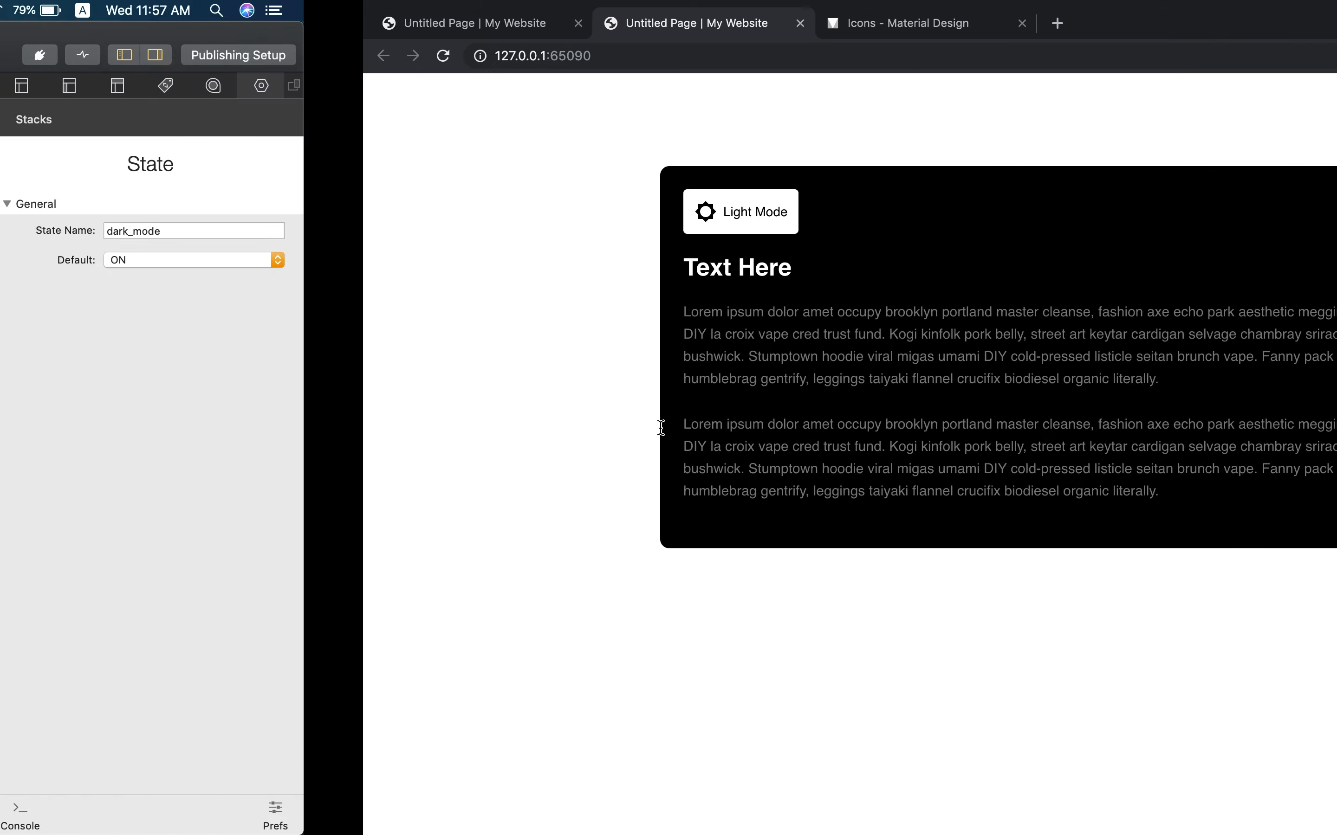
{"action": "left_click", "coordinate": [1163, 260]}
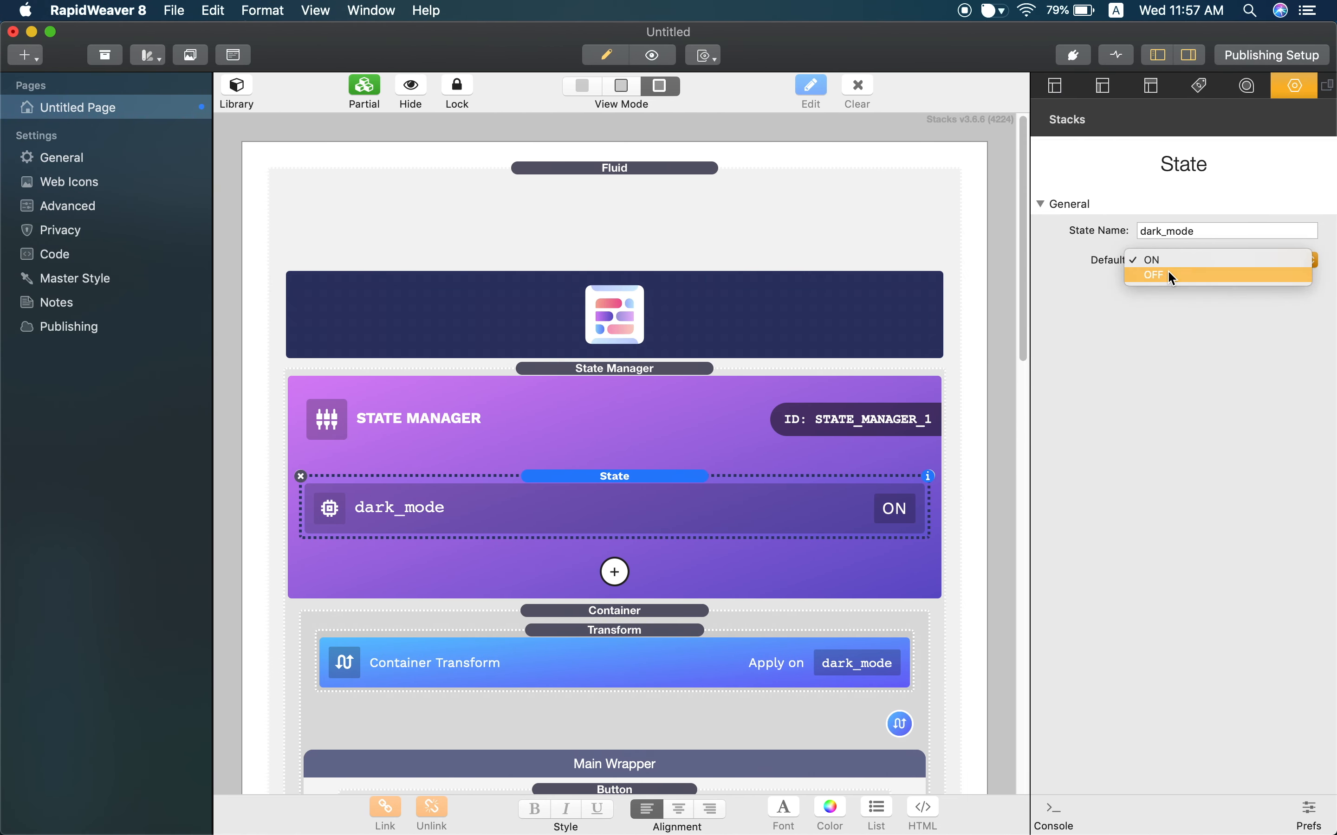
{"action": "left_click", "coordinate": [1167, 270]}
{"action": "key", "text": "ctrl+Right"}
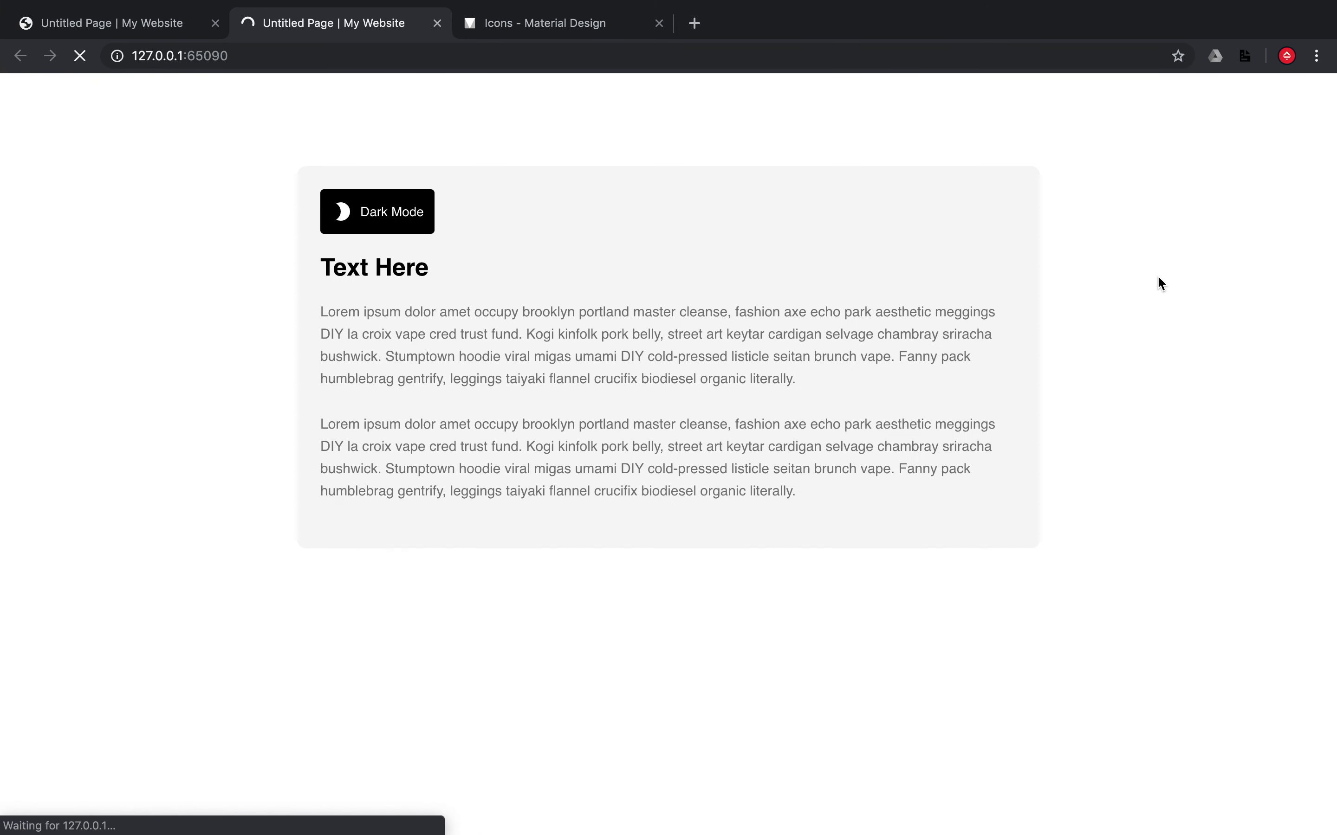
Step: Set the dark_mode state's default back to ON in RapidWeaver and check the reloaded preview in Chrome
{"action": "key", "text": "ctrl+Left"}
{"action": "left_click", "coordinate": [1157, 267]}
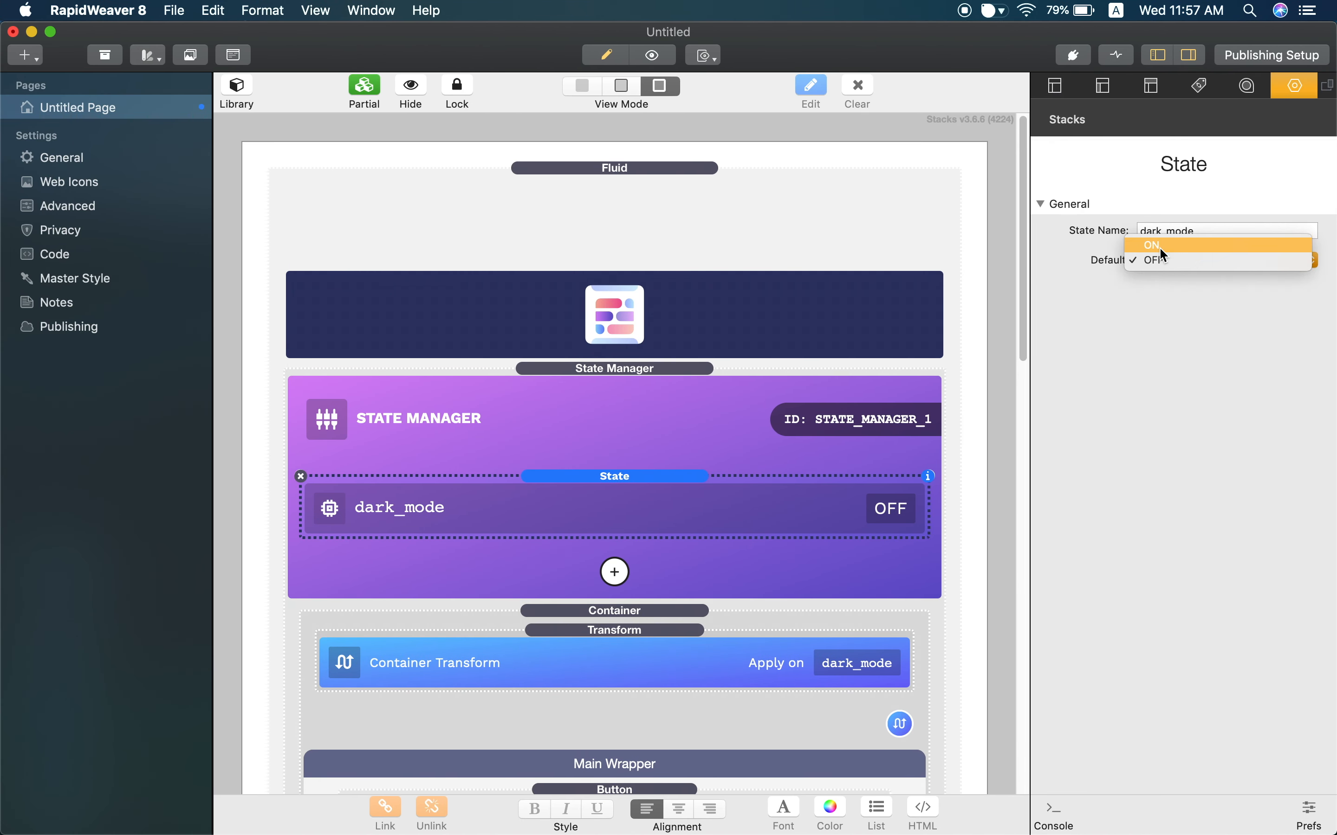
{"action": "left_click", "coordinate": [1160, 247]}
{"action": "key", "text": "ctrl+Right"}
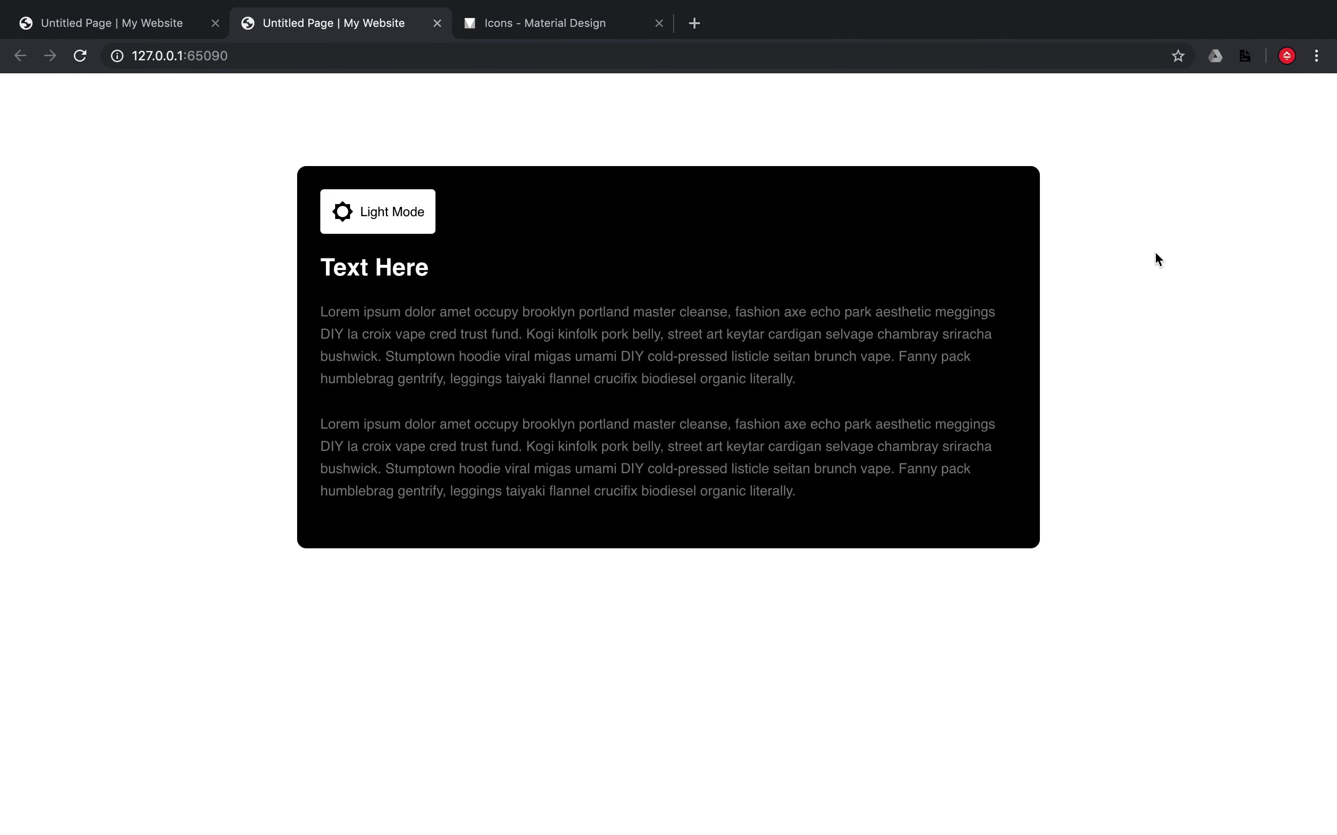
Step: Return to RapidWeaver and set the dark_mode state's default to OFF
{"action": "key", "text": "ctrl+Left"}
{"action": "left_click", "coordinate": [1156, 265]}
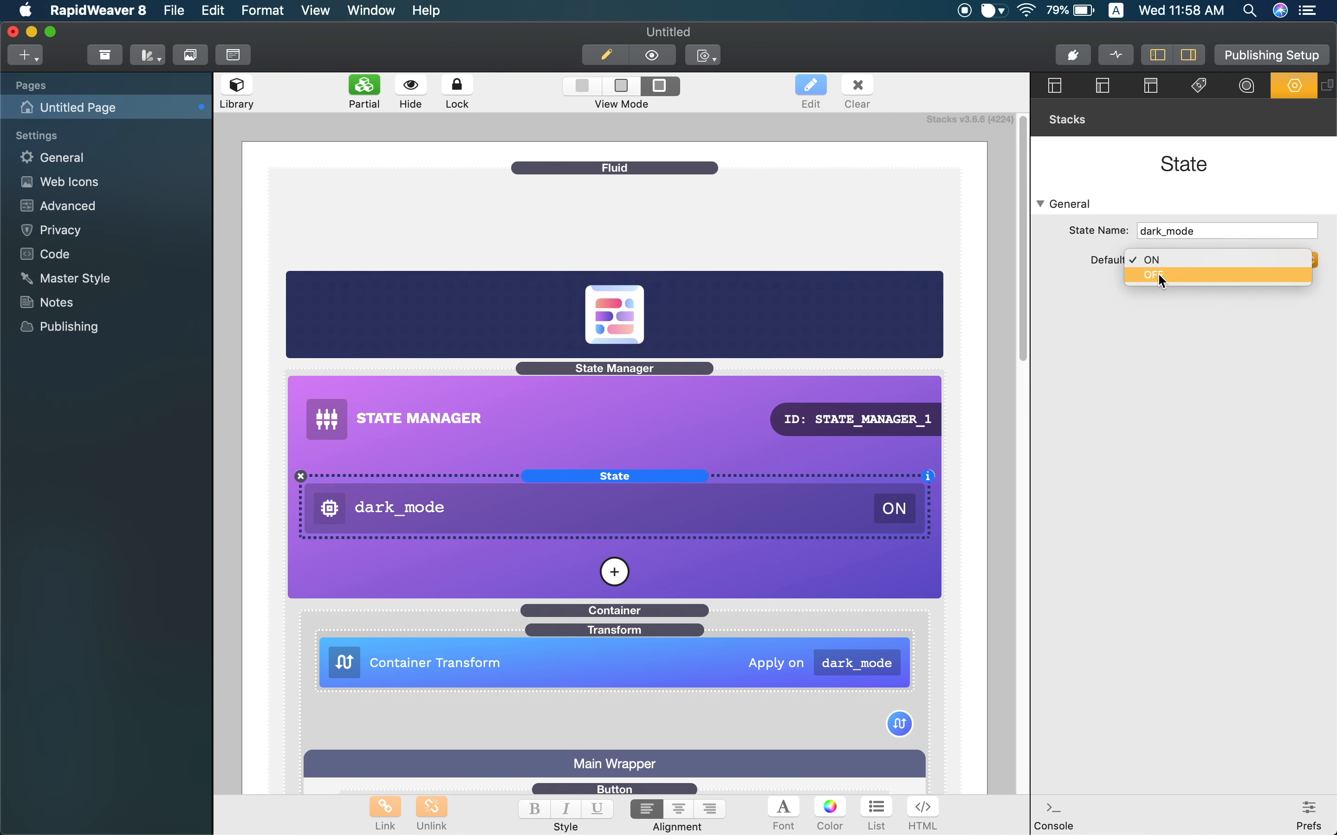
{"action": "left_click", "coordinate": [1157, 273]}
Step: Examine the dark_mode state in the State Manager and its available default options
{"action": "scroll", "coordinate": [822, 284], "scroll_direction": "down", "scroll_amount": 2}
{"action": "scroll", "coordinate": [823, 283], "scroll_direction": "down", "scroll_amount": 3}
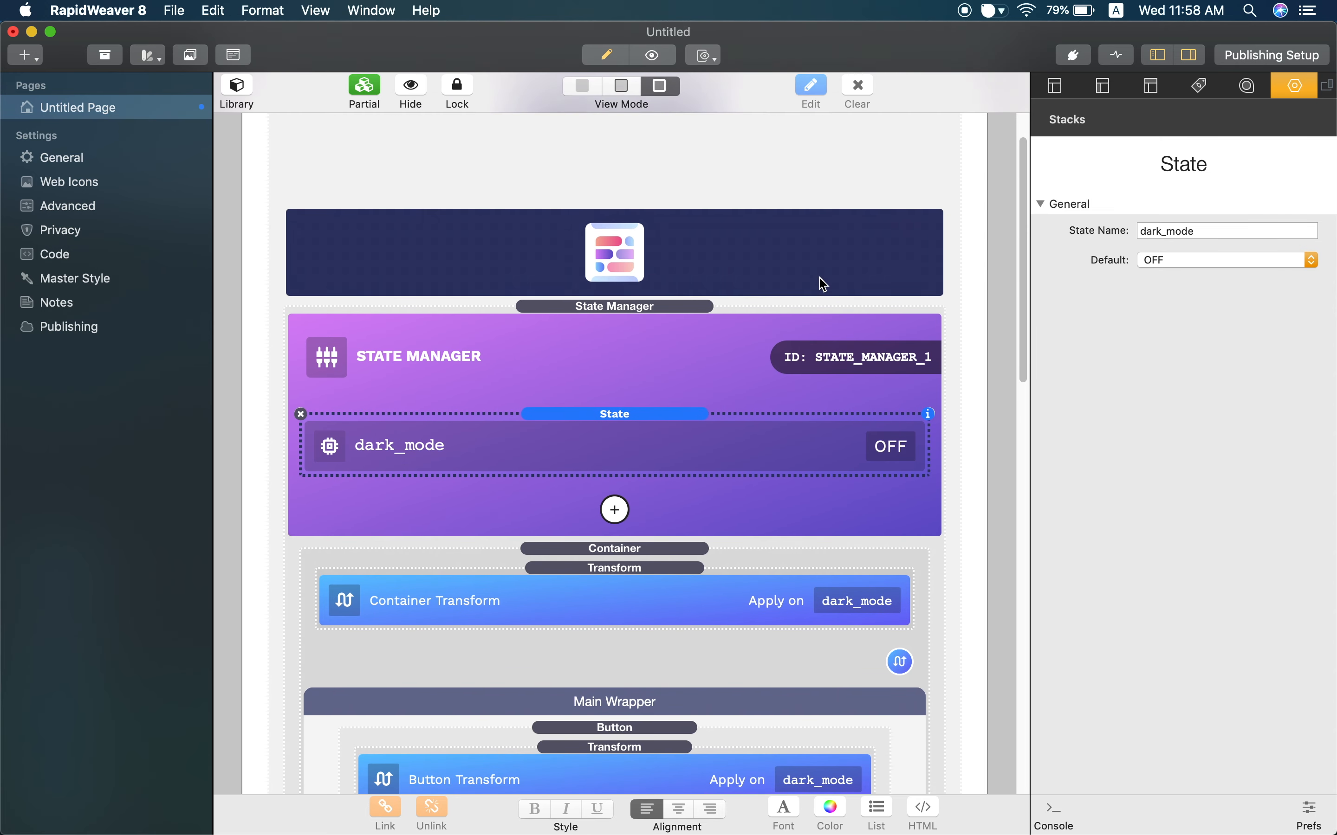
{"action": "scroll", "coordinate": [823, 284], "scroll_direction": "down", "scroll_amount": 2}
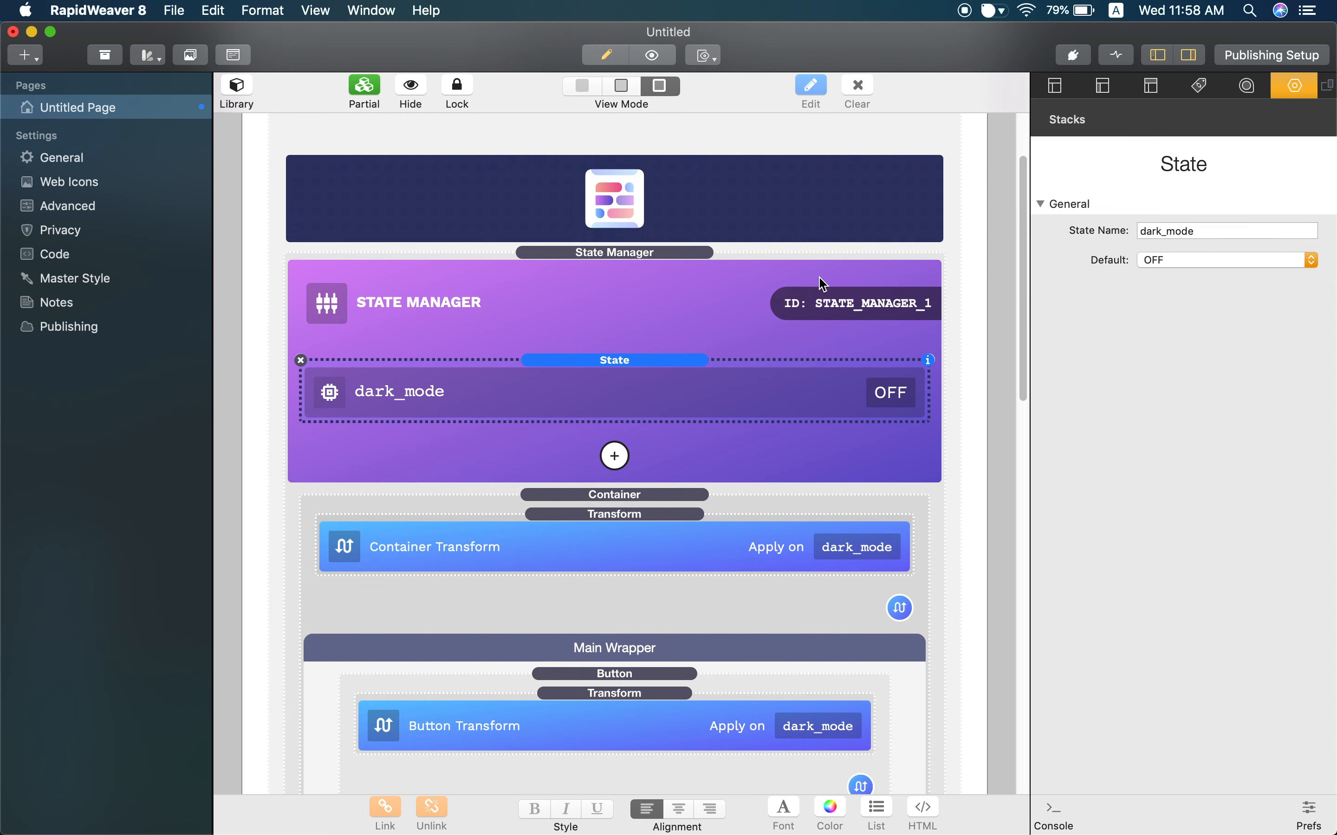
{"action": "scroll", "coordinate": [799, 273], "scroll_direction": "down", "scroll_amount": 3}
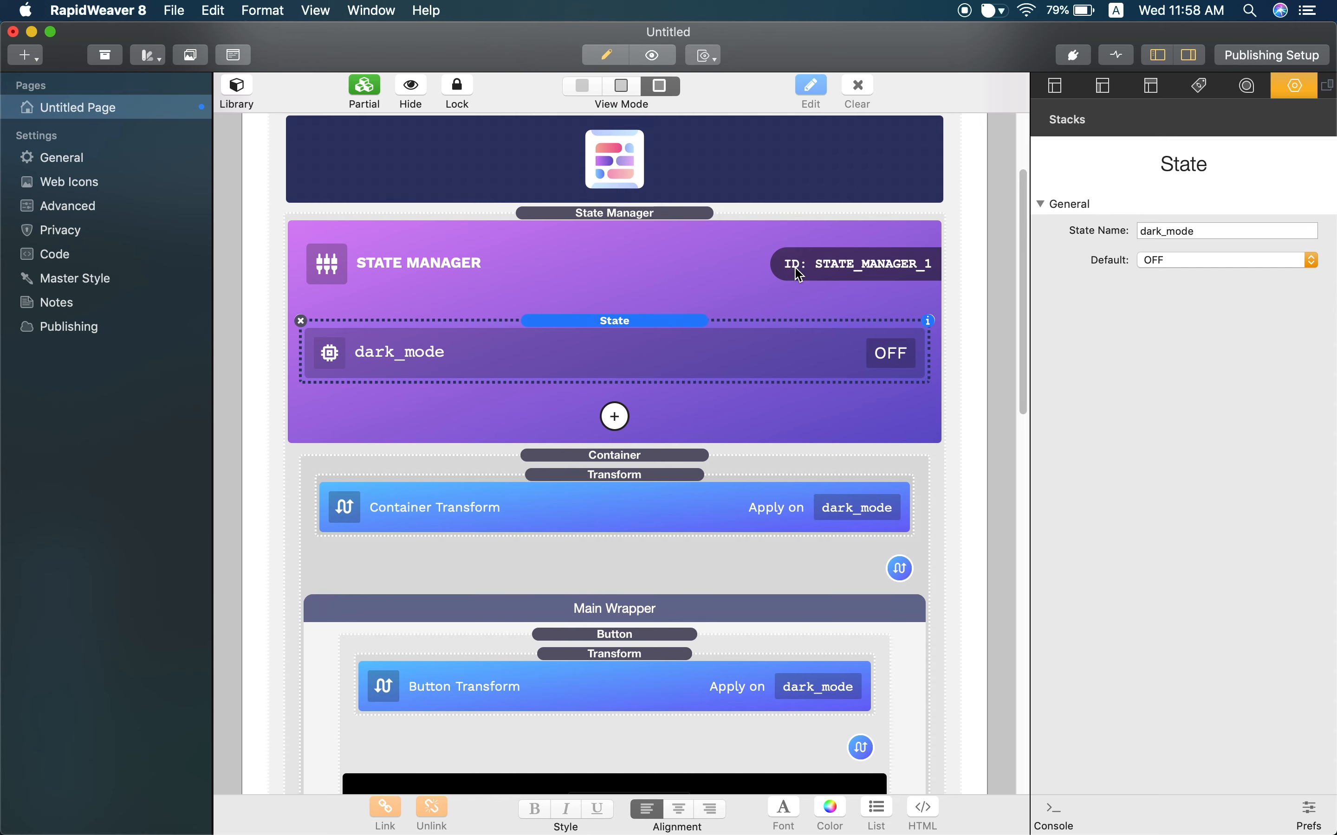
{"action": "scroll", "coordinate": [799, 273], "scroll_direction": "down", "scroll_amount": 3}
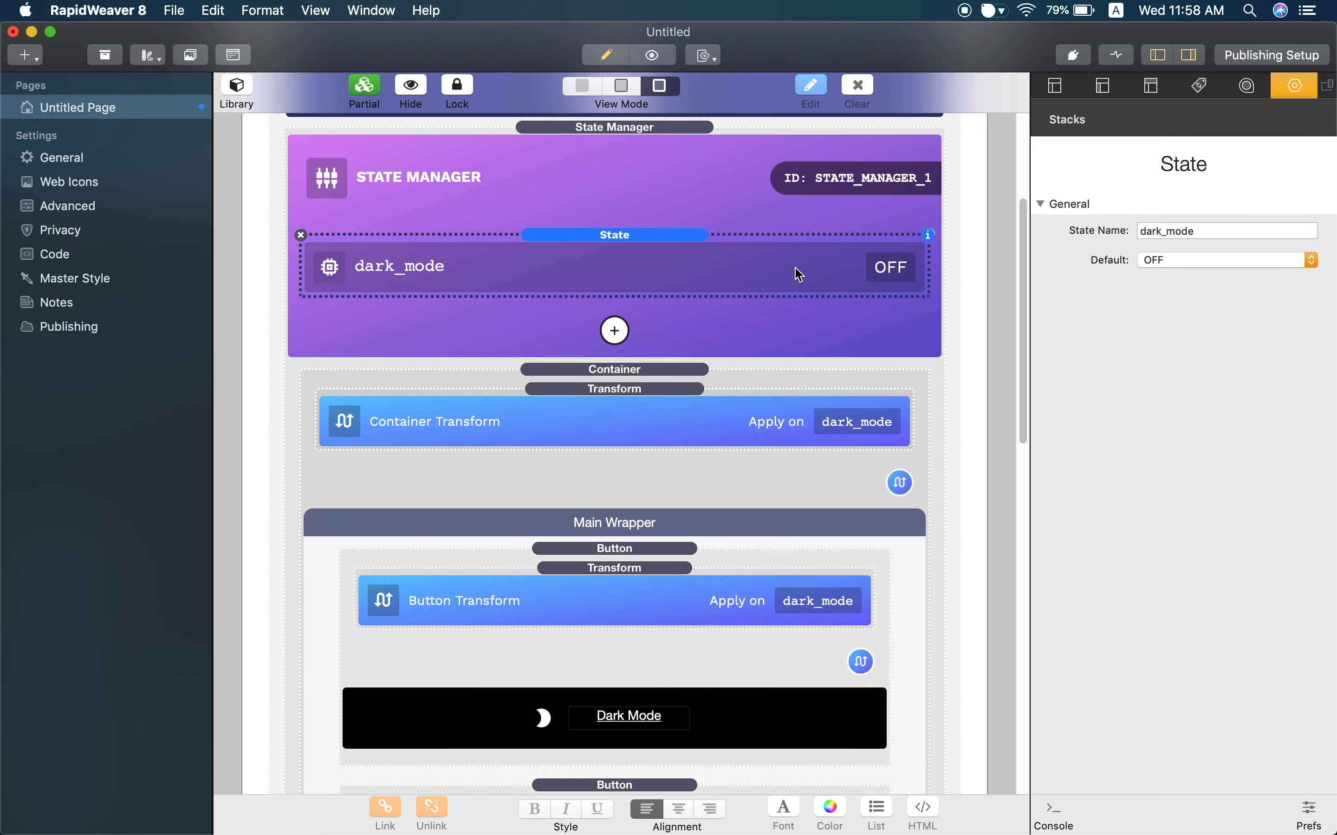
{"action": "scroll", "coordinate": [799, 274], "scroll_direction": "down", "scroll_amount": 1}
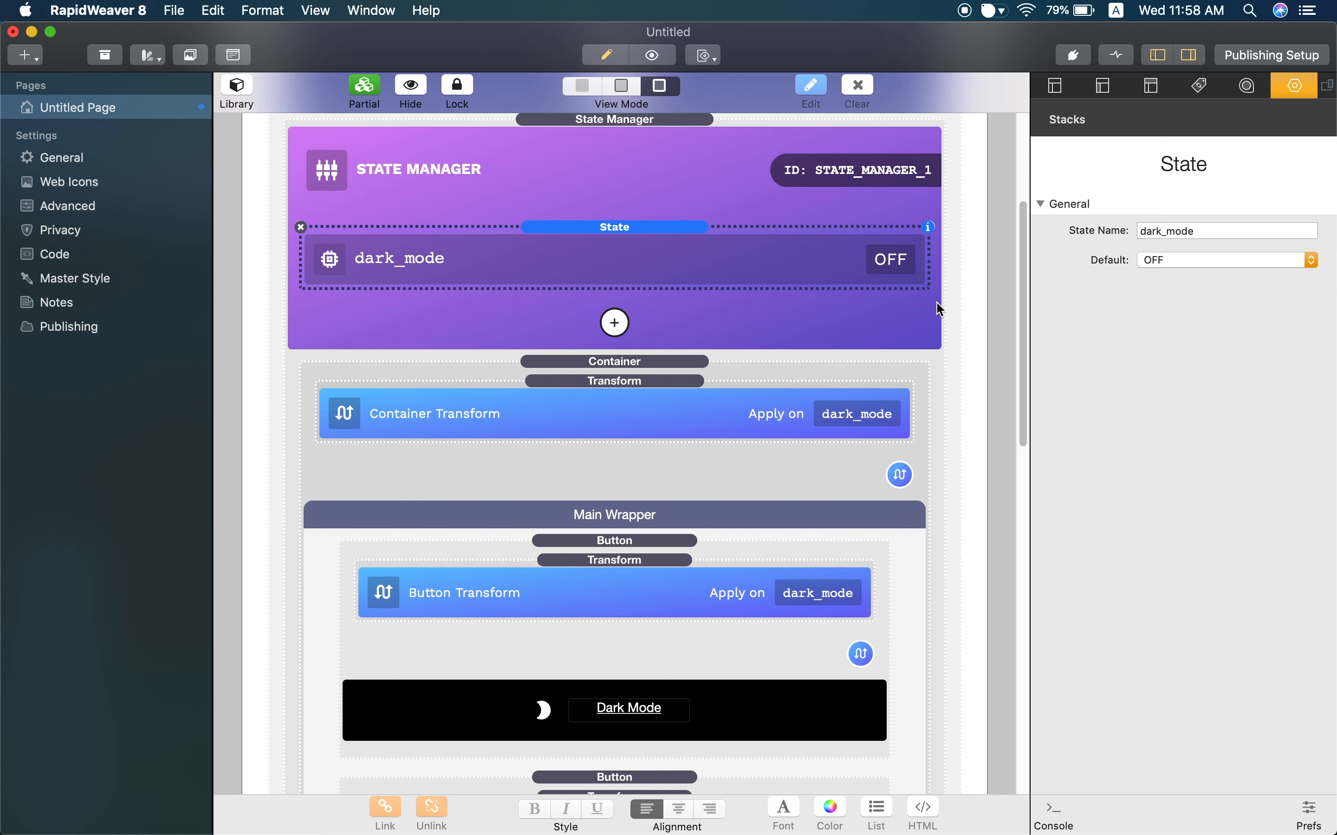
{"action": "left_click", "coordinate": [1187, 264]}
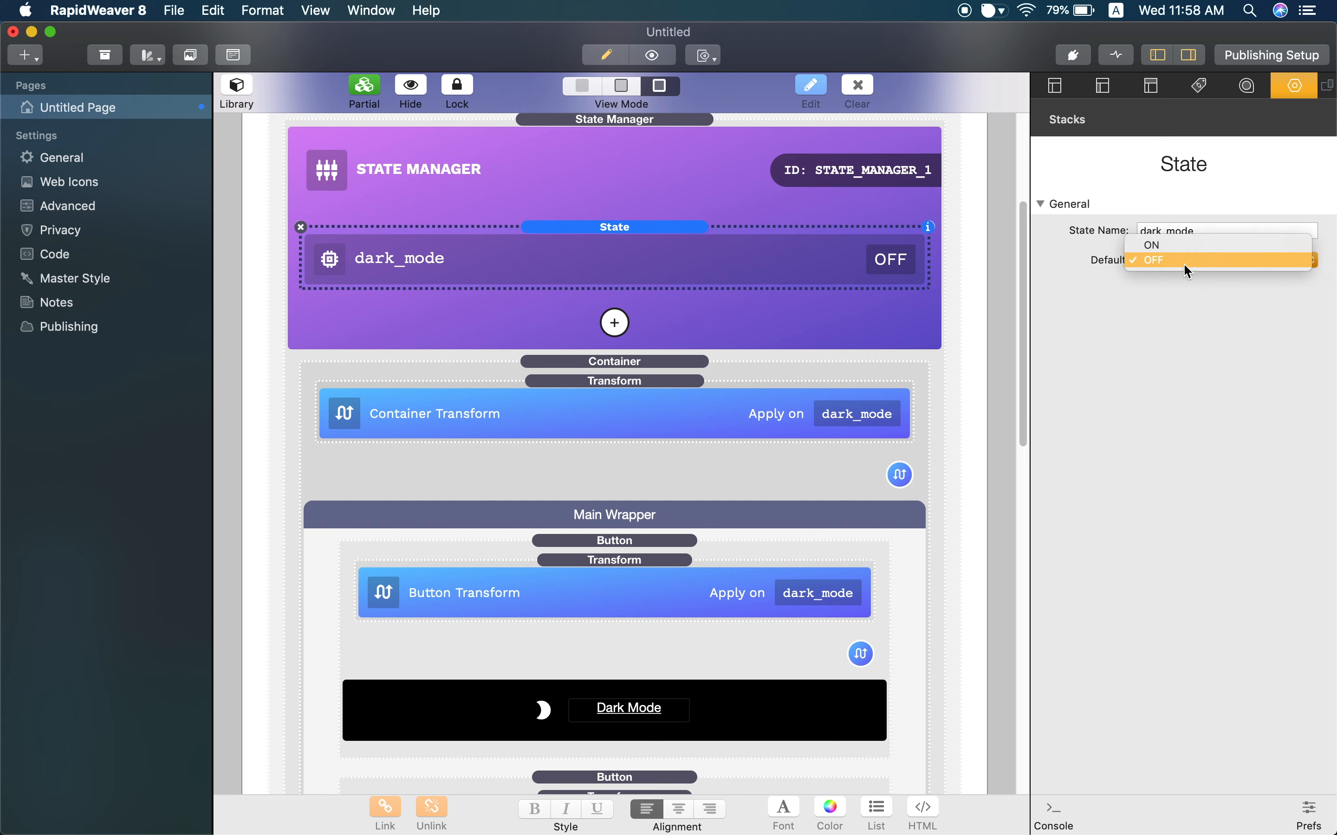
{"action": "left_click", "coordinate": [1181, 292]}
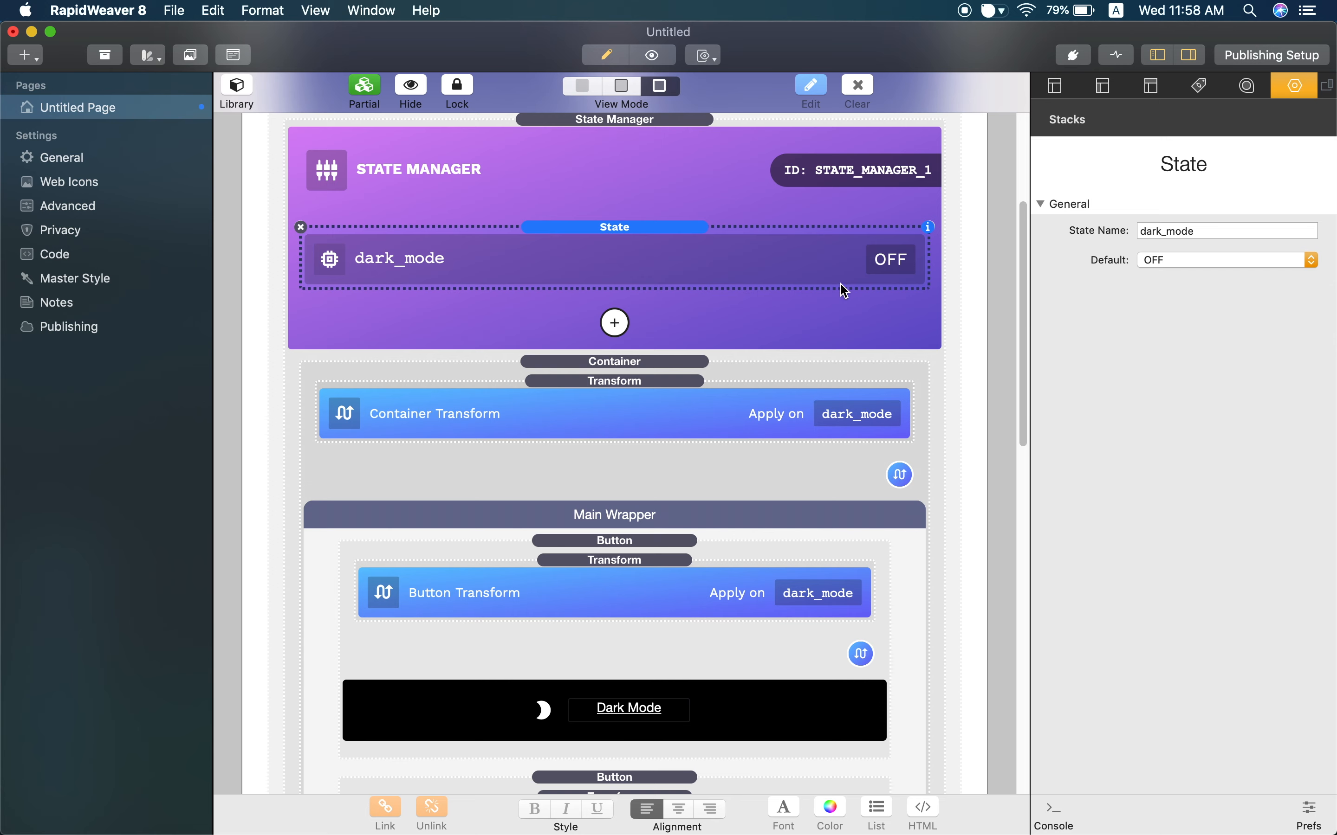
Step: Add a Trigger stack from the library to the Main Wrapper container, above the Dark Mode button
{"action": "scroll", "coordinate": [764, 289], "scroll_direction": "down", "scroll_amount": 1}
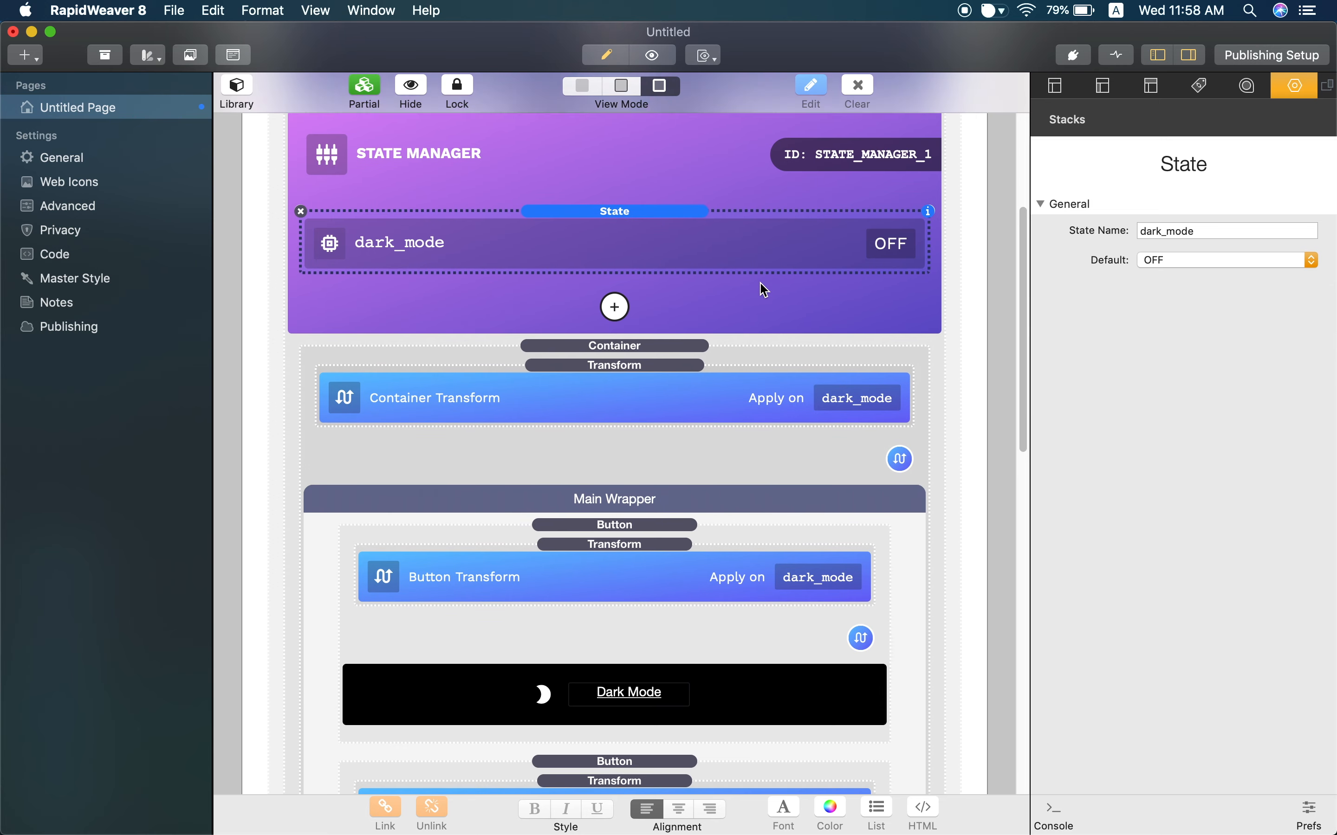
{"action": "scroll", "coordinate": [771, 296], "scroll_direction": "down", "scroll_amount": 3}
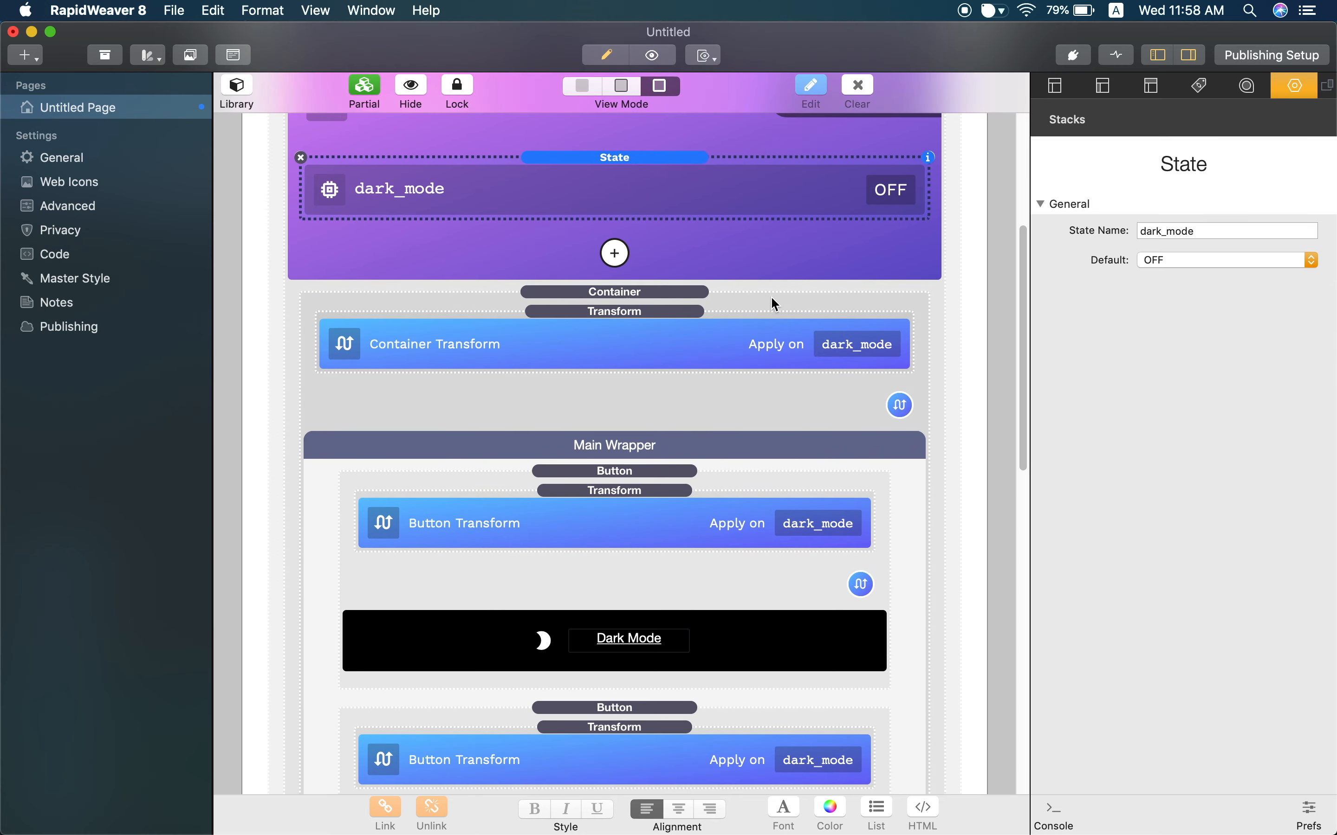
{"action": "scroll", "coordinate": [772, 299], "scroll_direction": "down", "scroll_amount": 3}
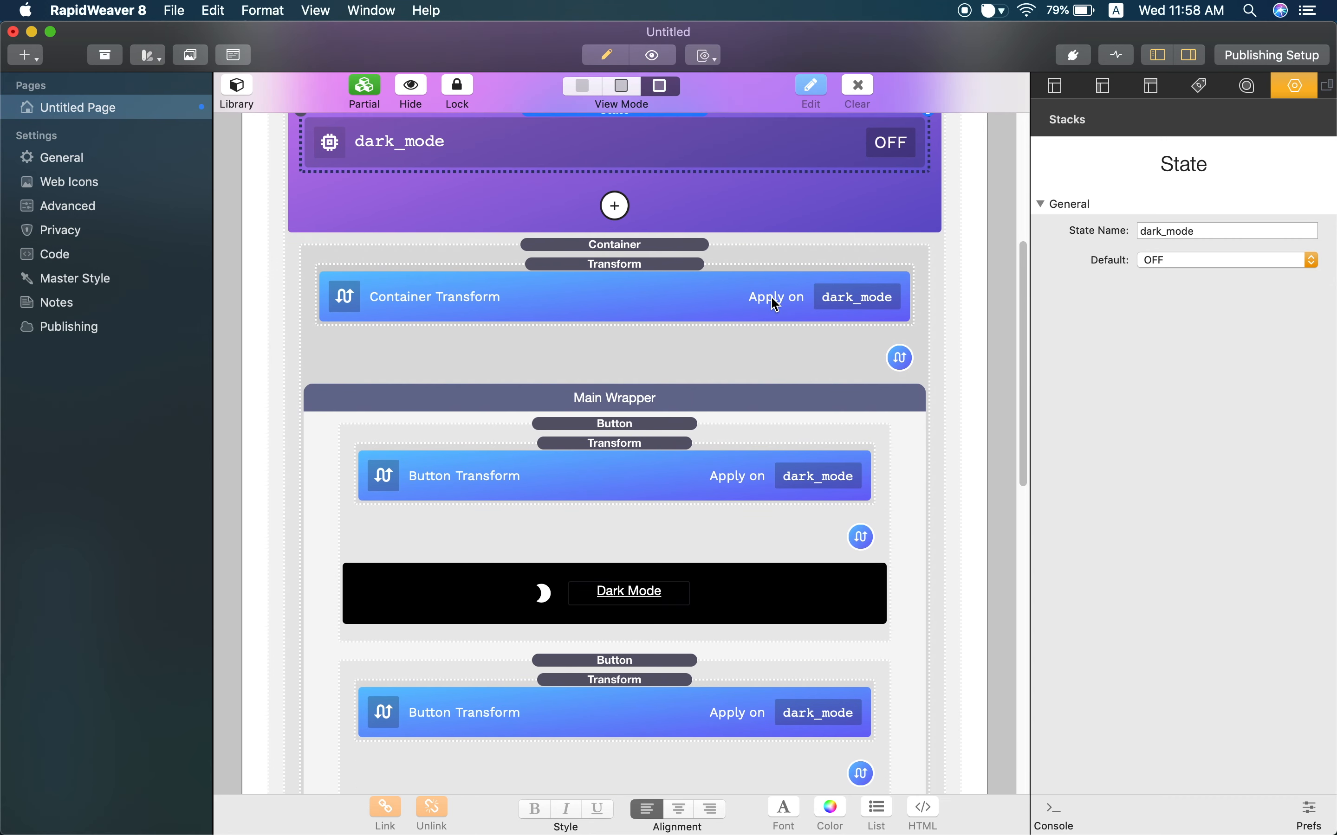
{"action": "scroll", "coordinate": [774, 301], "scroll_direction": "down", "scroll_amount": 7}
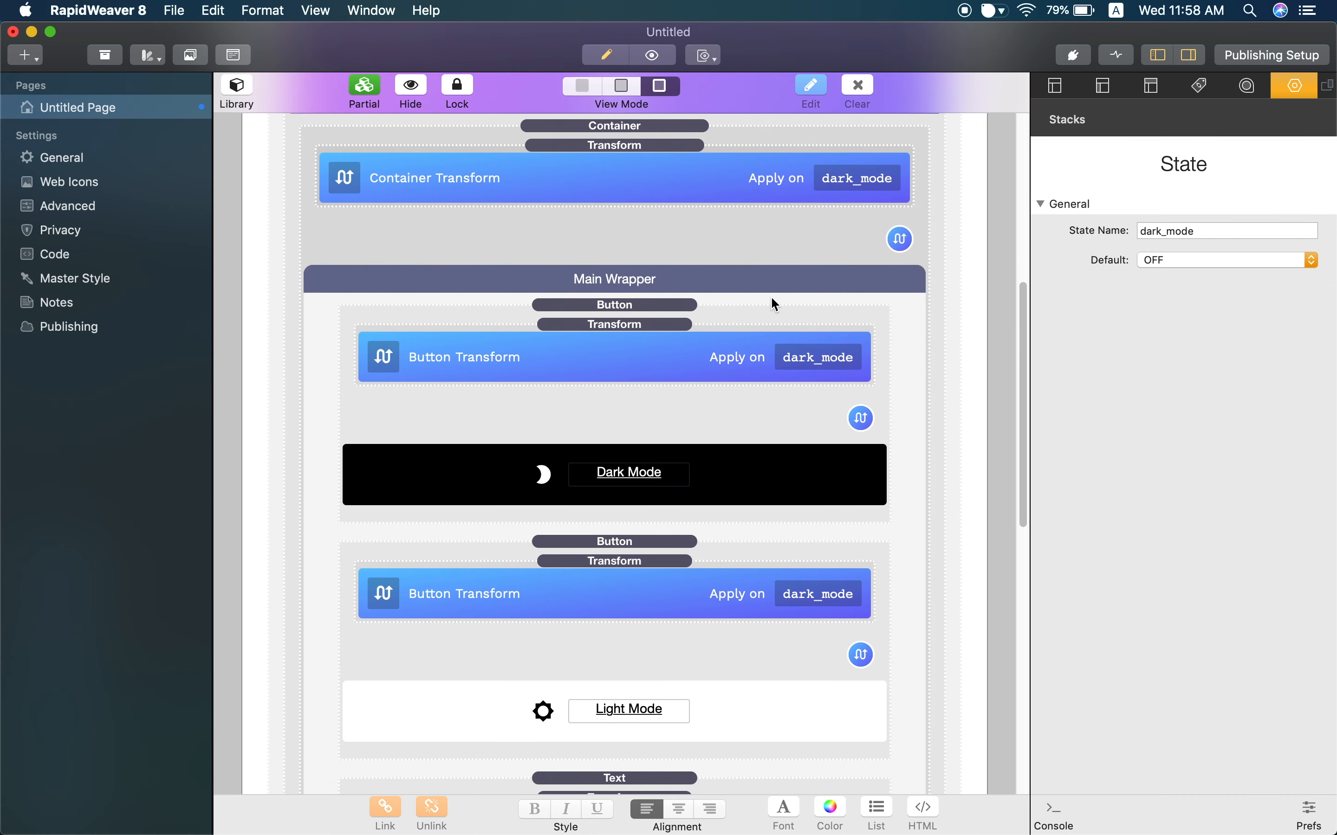
{"action": "left_click", "coordinate": [241, 90]}
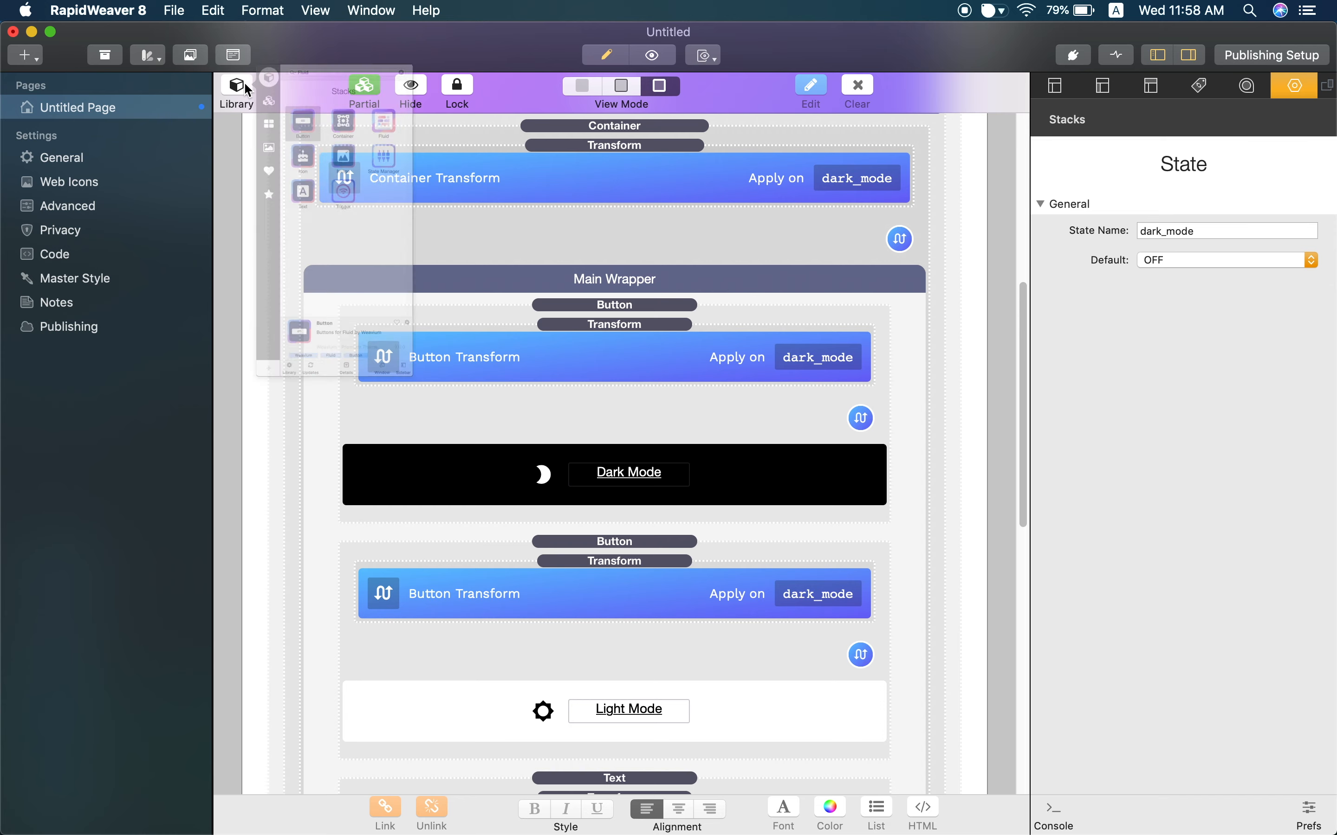
{"action": "left_click", "coordinate": [502, 357]}
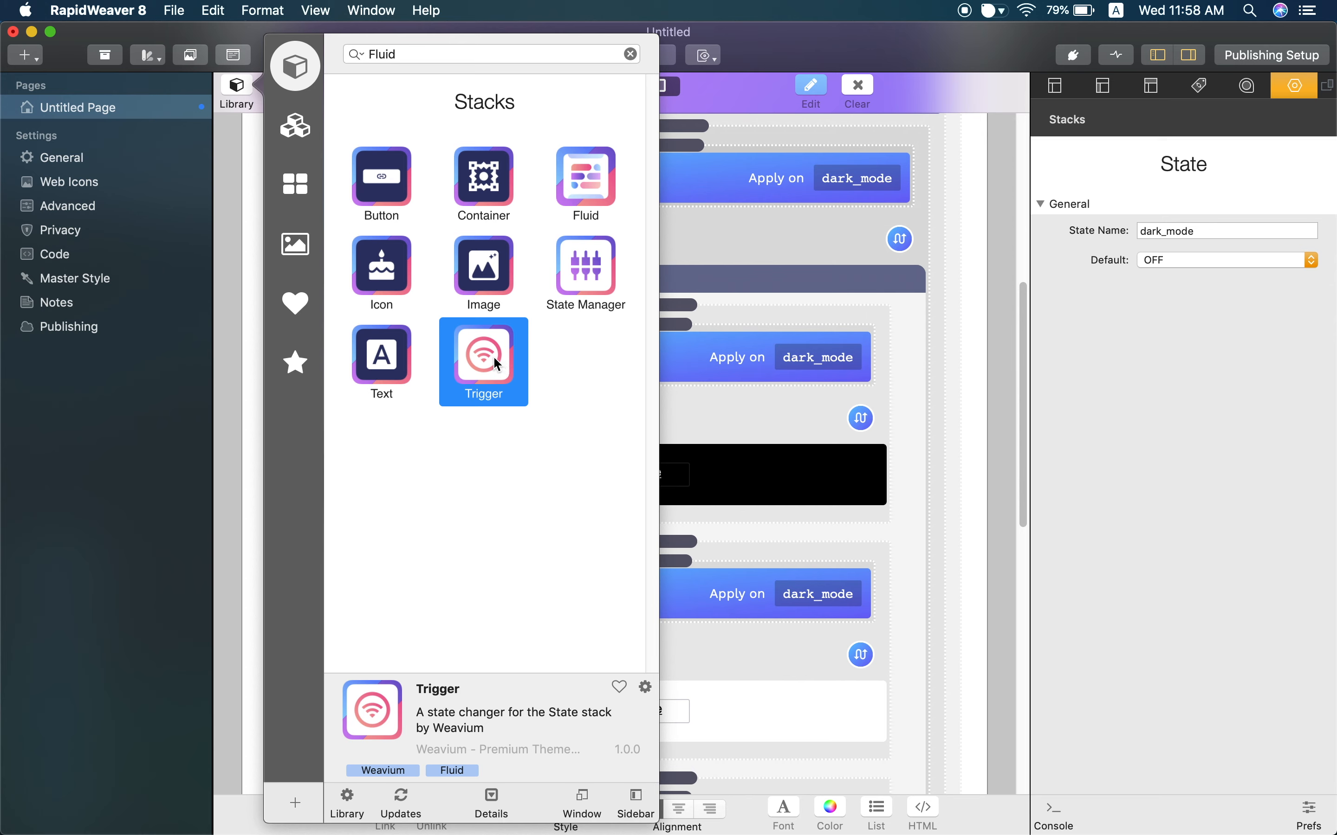
{"action": "left_click_drag", "start_coordinate": [534, 371], "coordinate": [802, 302]}
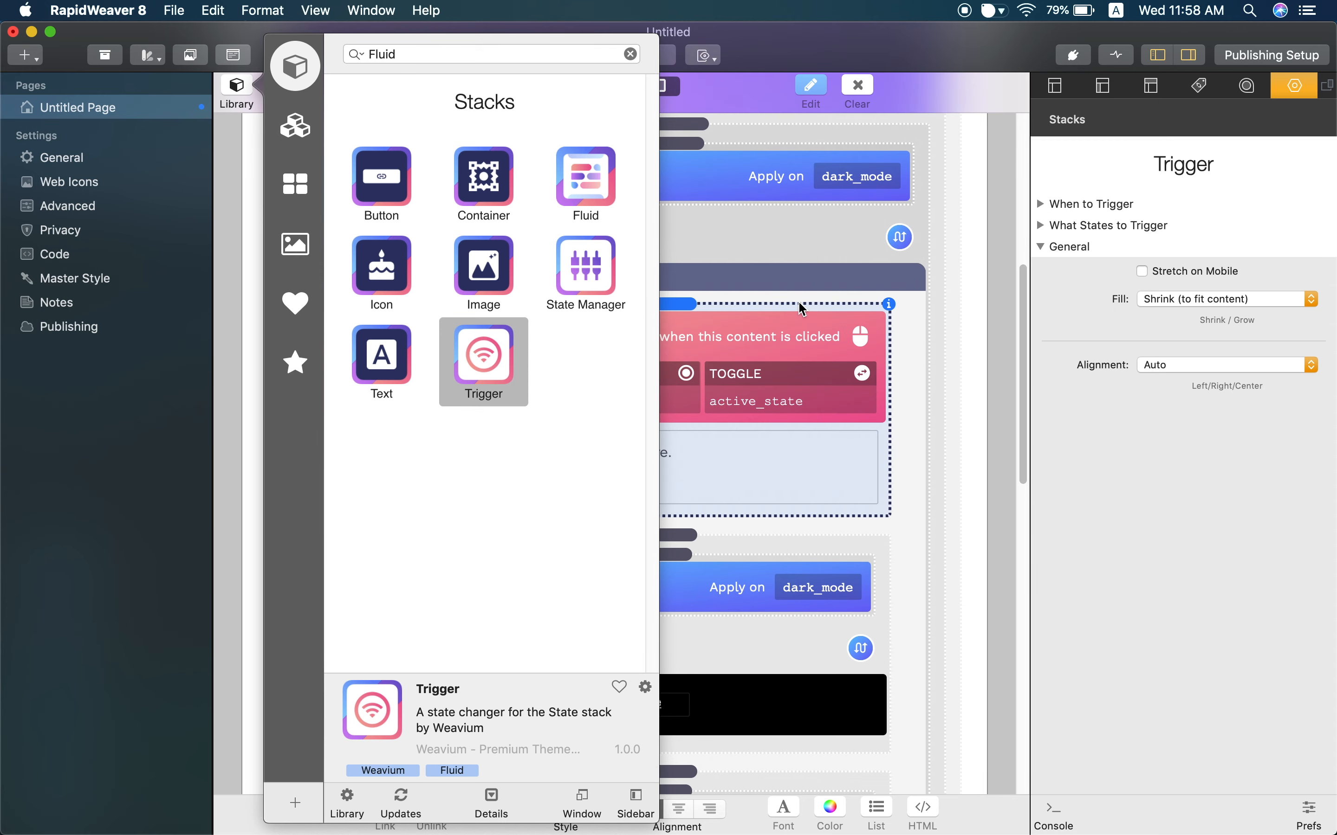
{"action": "left_click", "coordinate": [712, 274]}
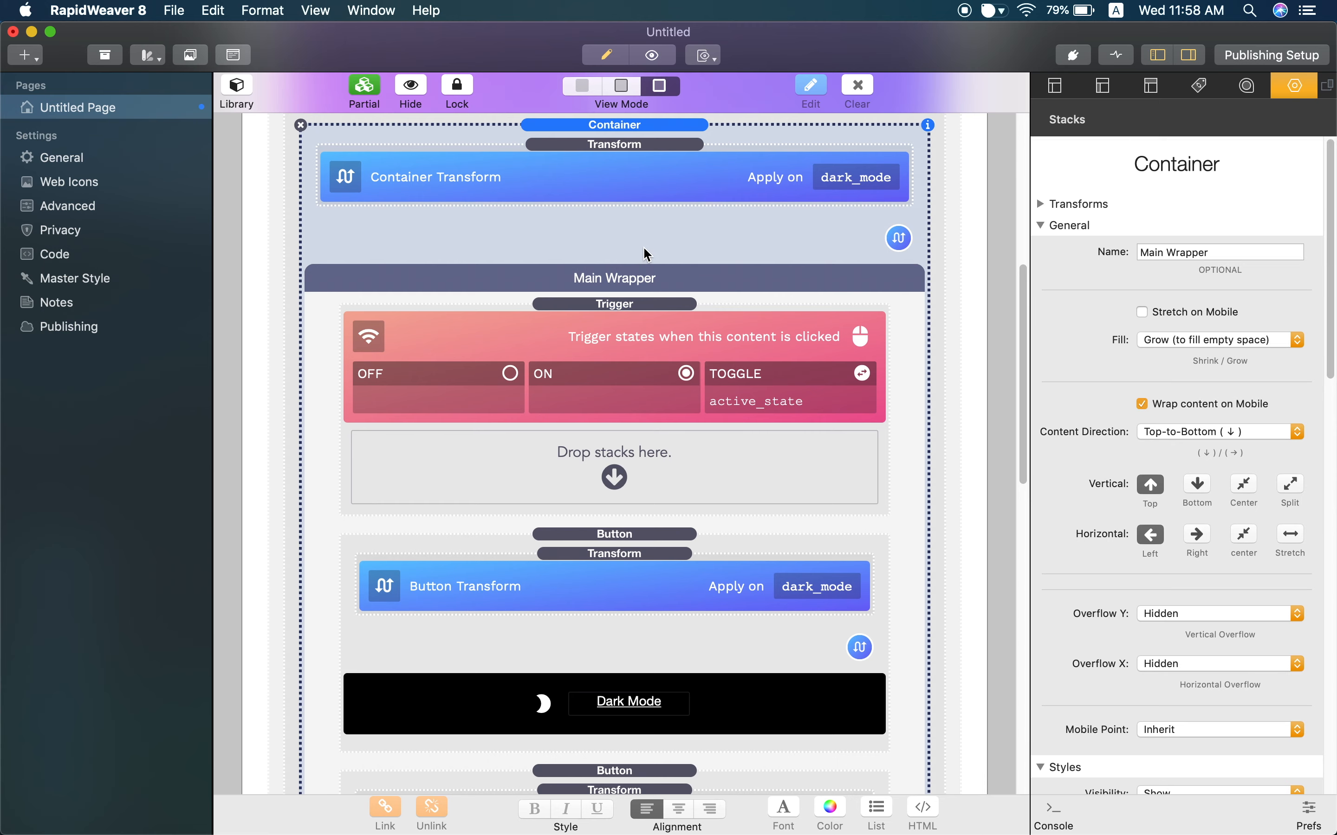
Step: Select the new Trigger stack and collapse its General settings
{"action": "scroll", "coordinate": [643, 251], "scroll_direction": "down", "scroll_amount": 2}
{"action": "left_click", "coordinate": [648, 297]}
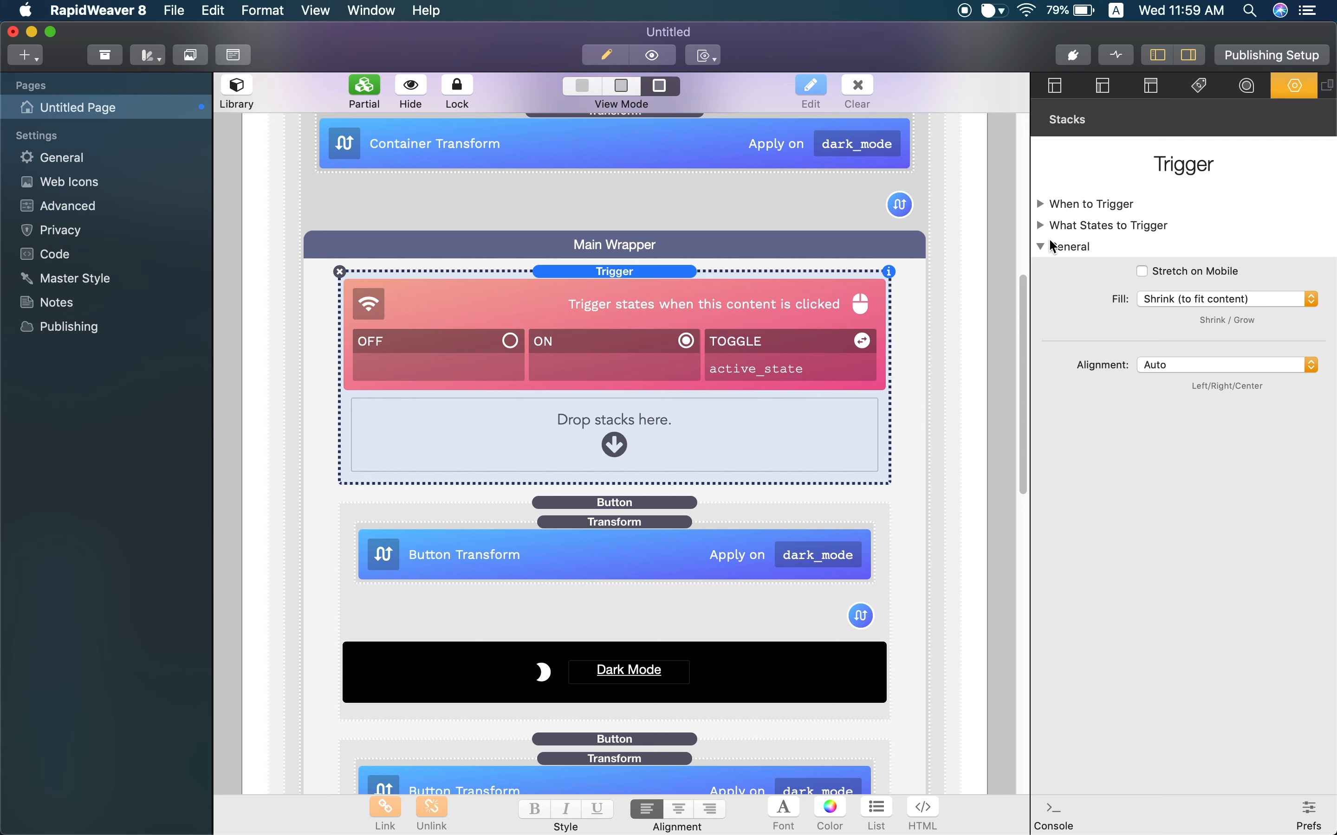
{"action": "left_click", "coordinate": [1042, 248]}
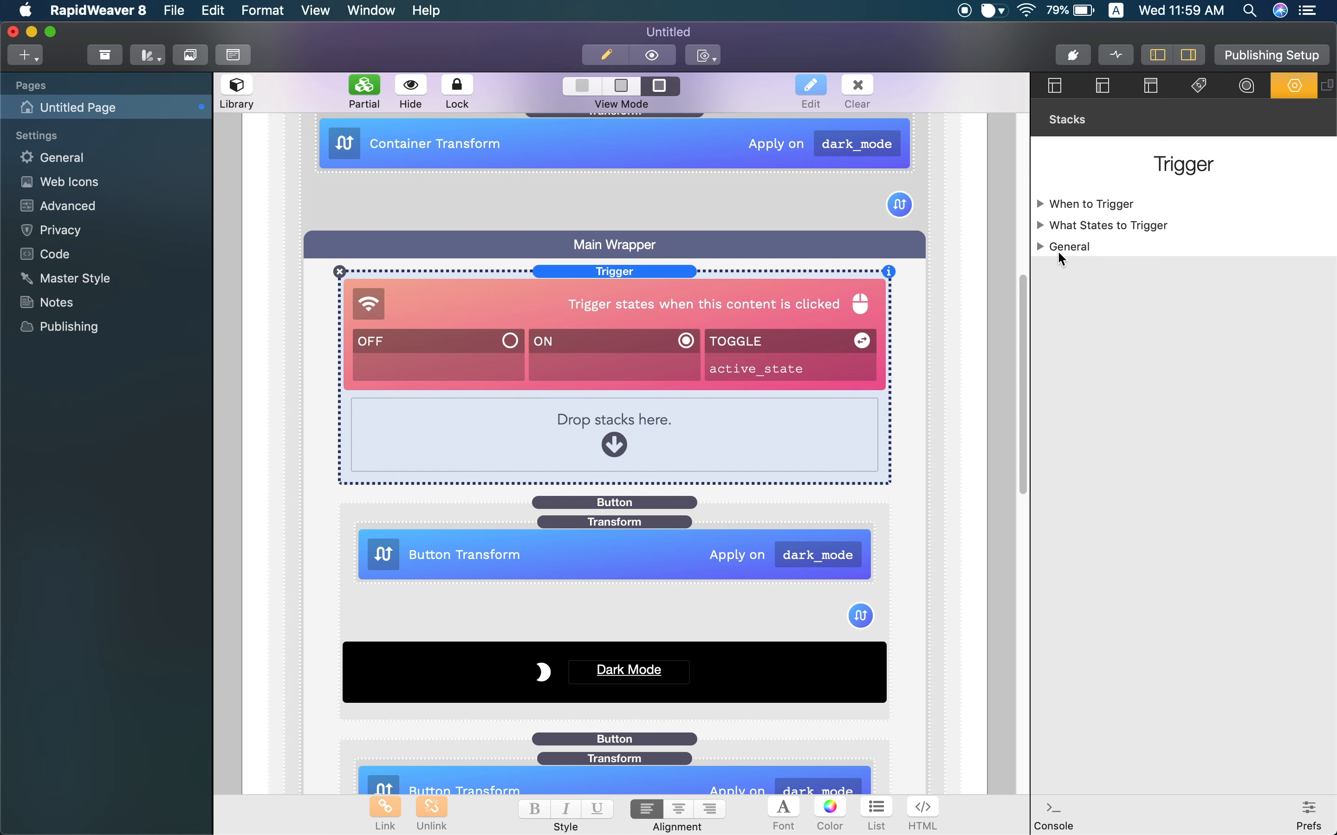
Step: Show the Trigger's General and When to Trigger settings and keep Click as the event that changes the state
{"action": "left_click", "coordinate": [1040, 247]}
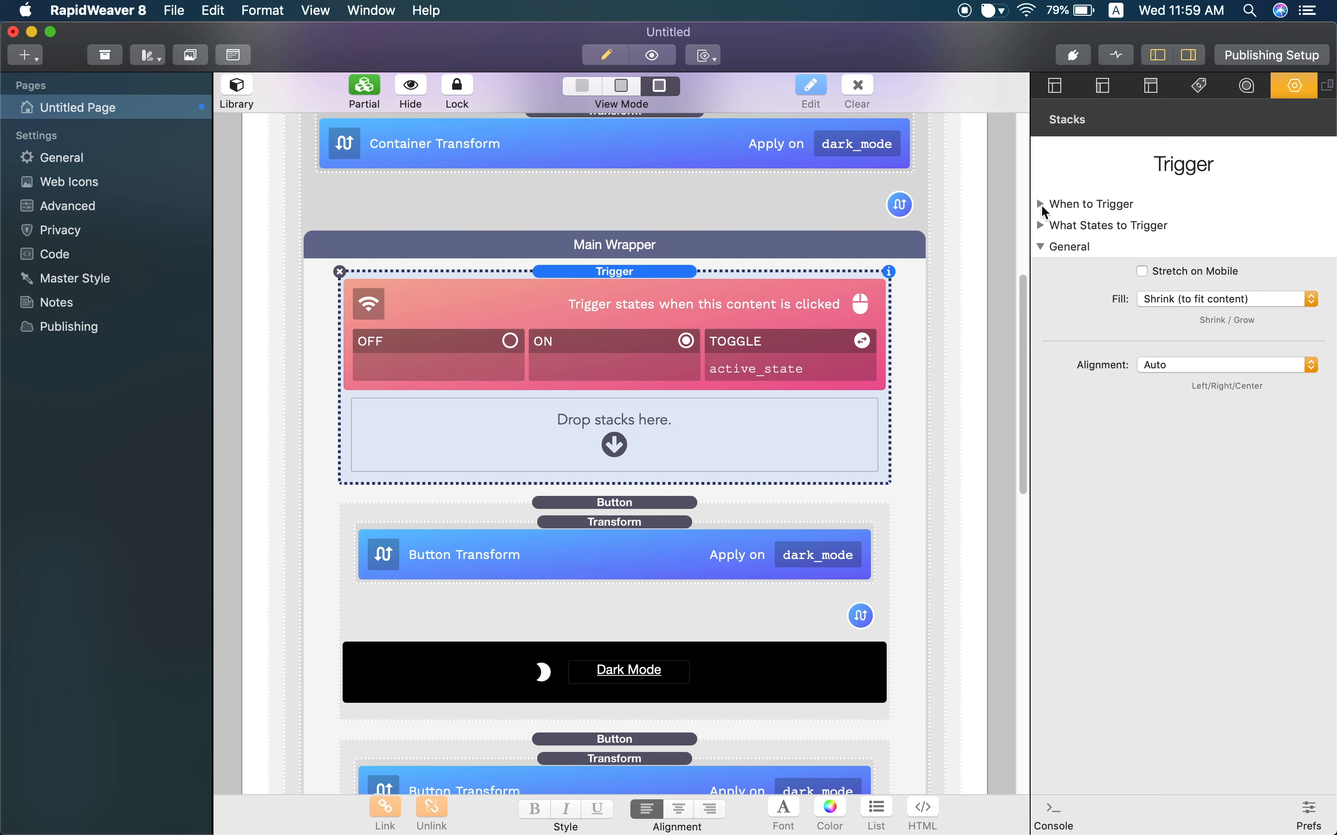
{"action": "left_click", "coordinate": [1041, 205]}
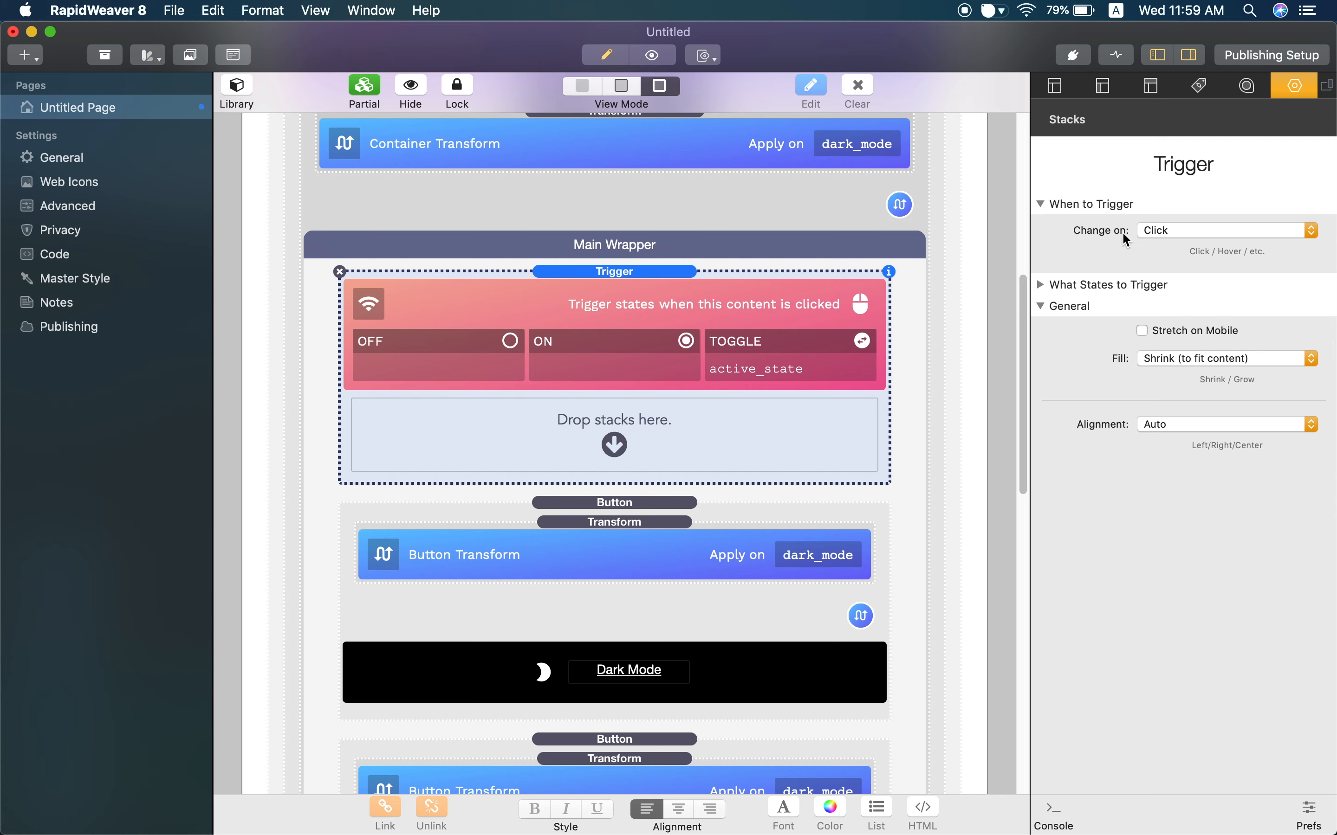
{"action": "left_click", "coordinate": [1207, 237]}
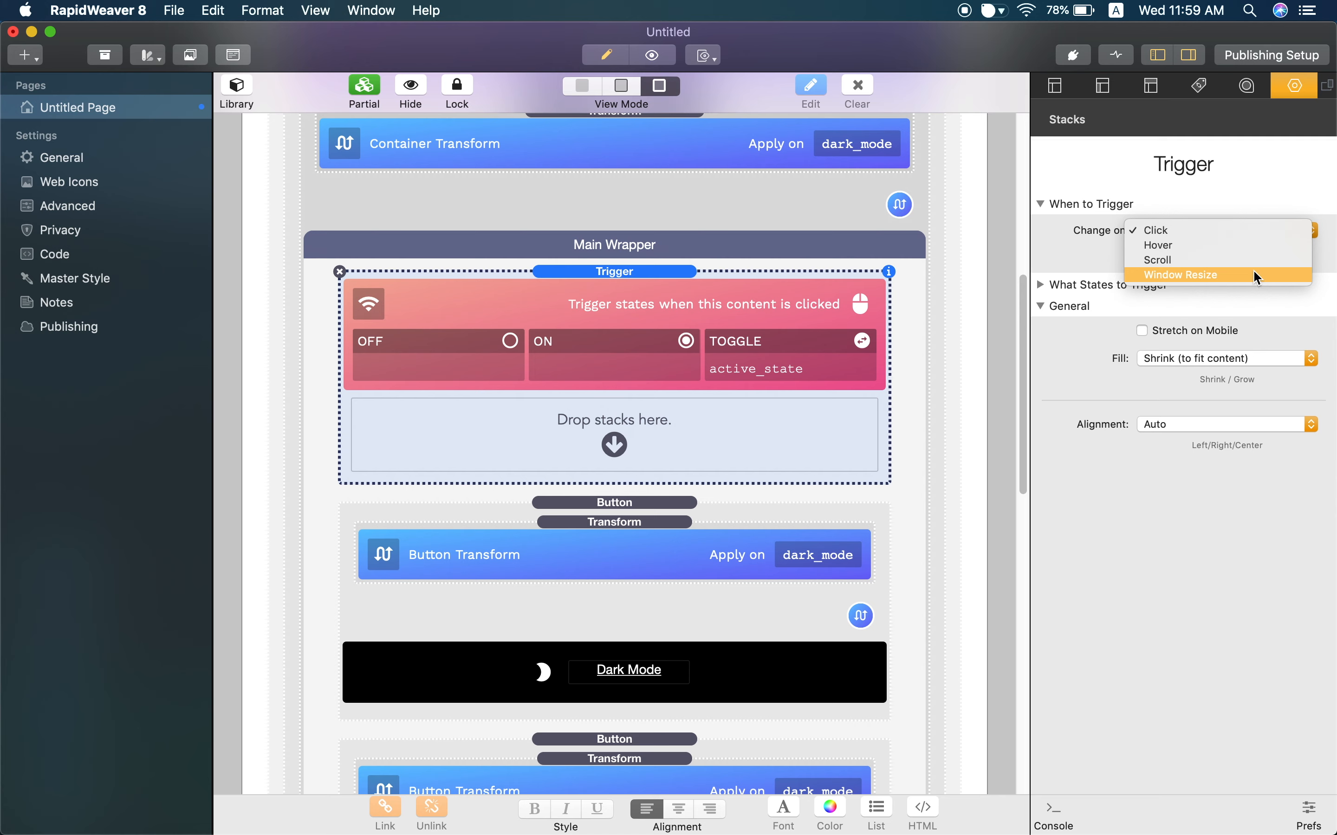
{"action": "left_click", "coordinate": [1249, 243]}
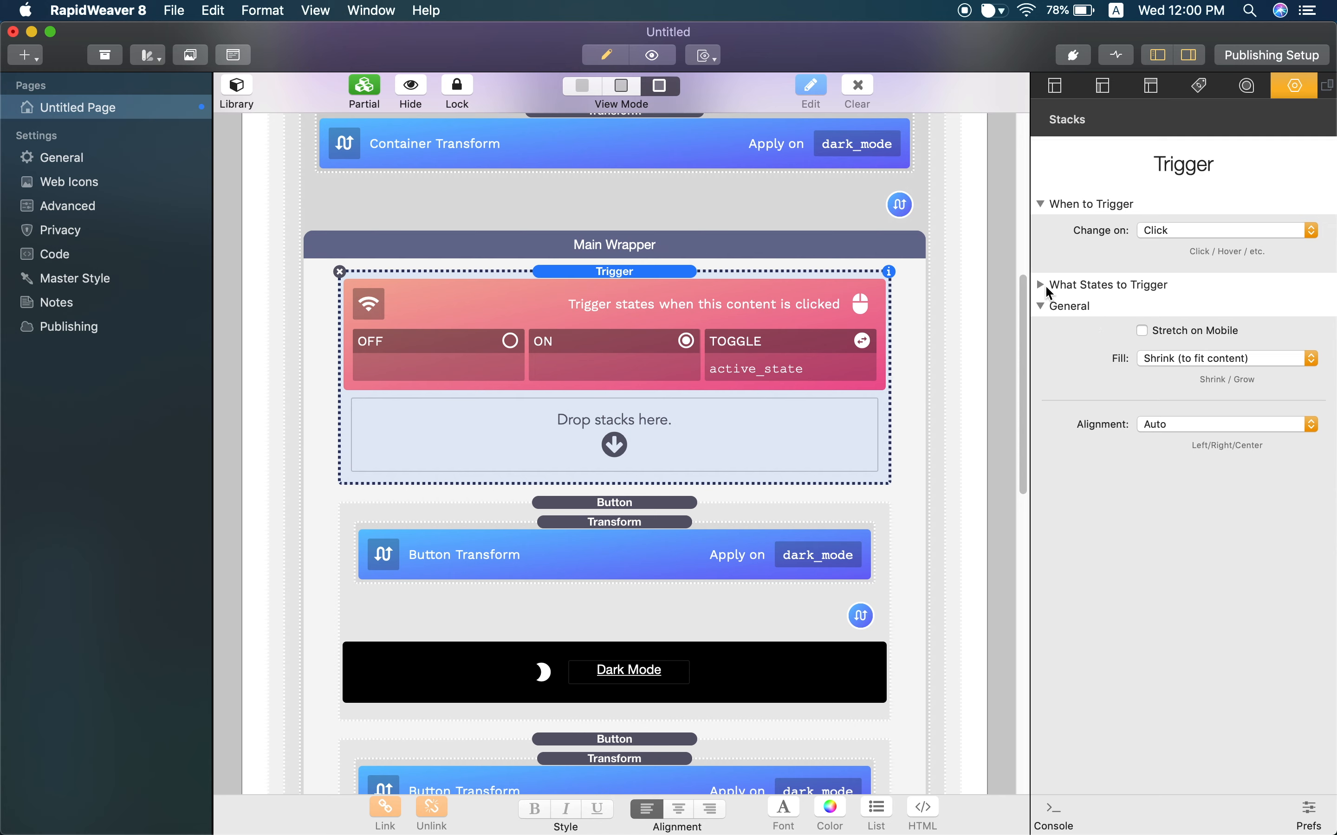
Step: Set the Trigger to toggle the dark_mode state, leaving its ON and OFF state names empty
{"action": "left_click", "coordinate": [1044, 285]}
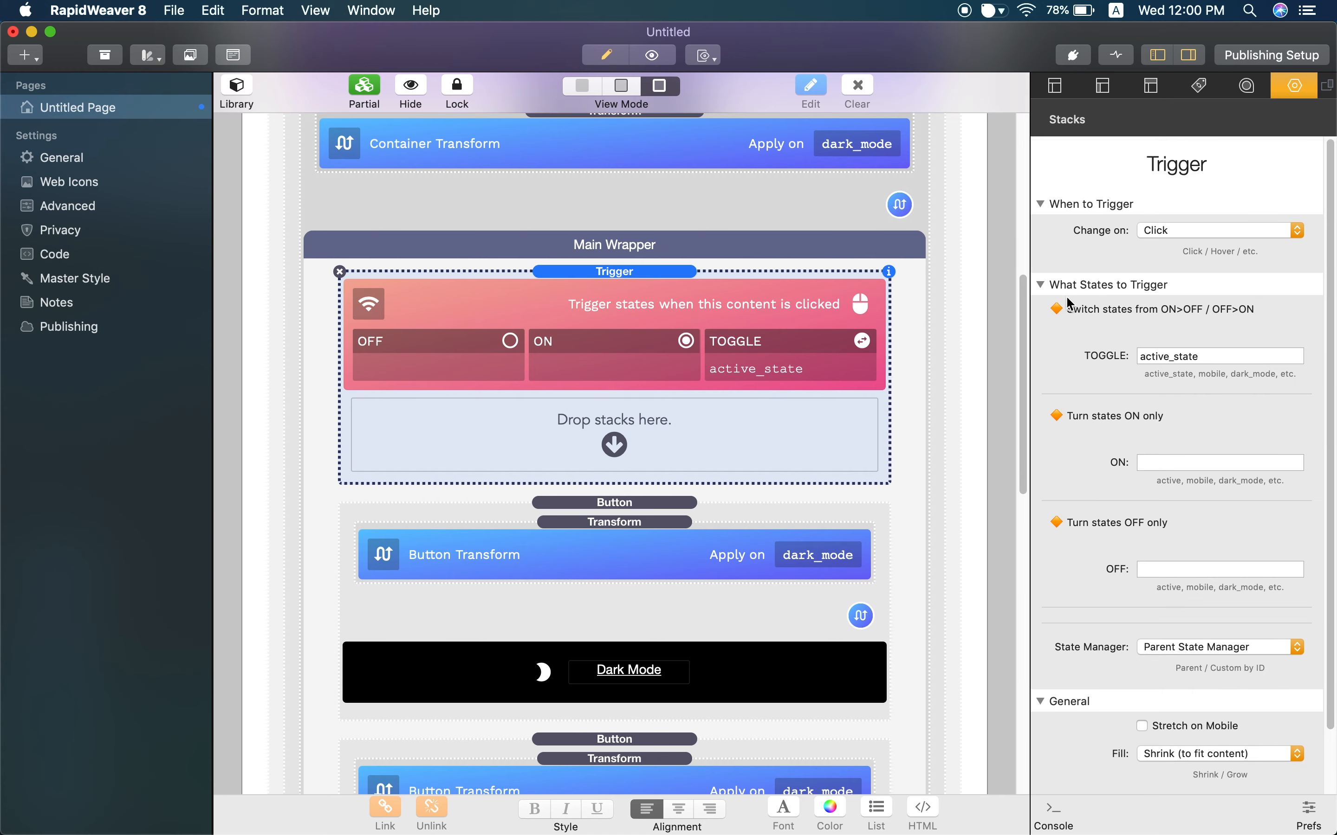
{"action": "scroll", "coordinate": [1065, 298], "scroll_direction": "down", "scroll_amount": 2}
{"action": "scroll", "coordinate": [1065, 298], "scroll_direction": "down", "scroll_amount": 1}
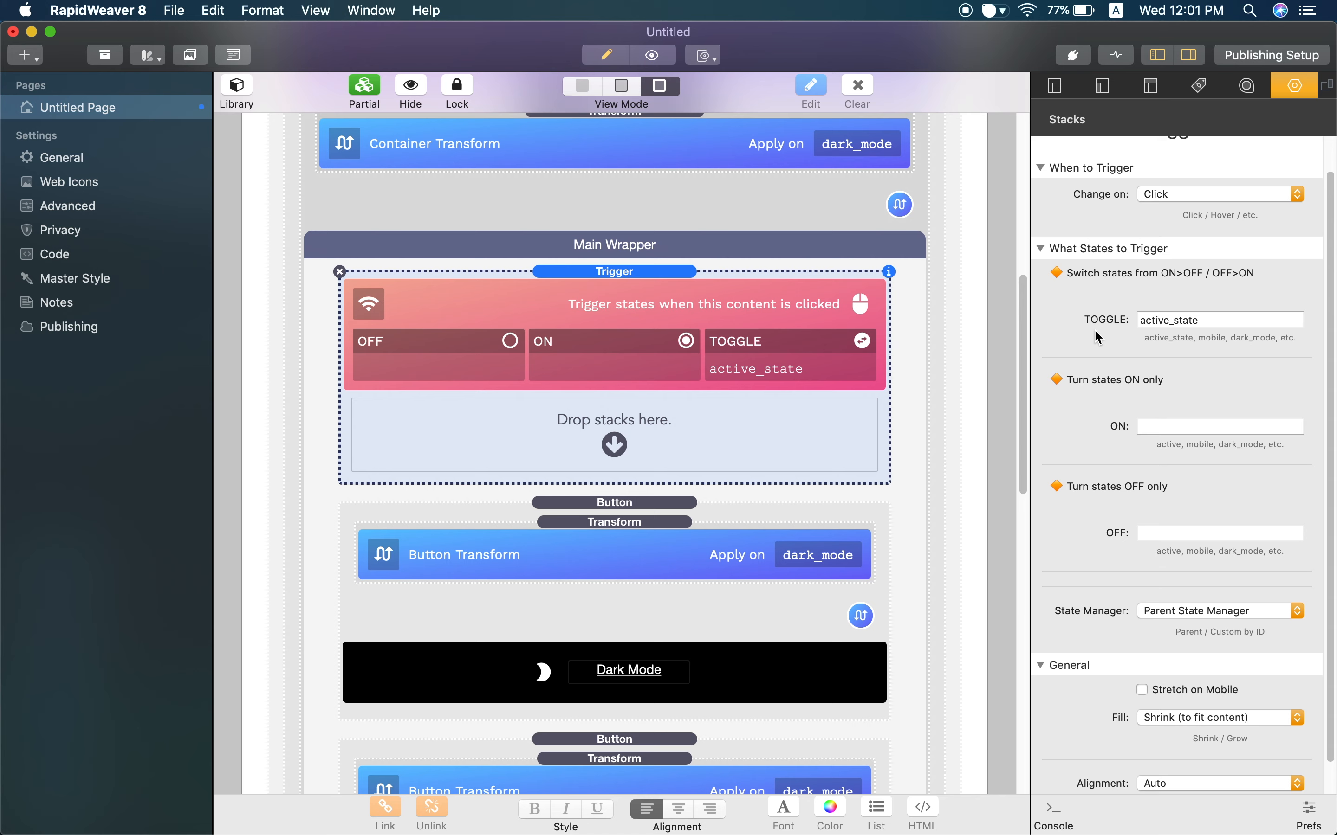
{"action": "scroll", "coordinate": [1096, 338], "scroll_direction": "down", "scroll_amount": 2}
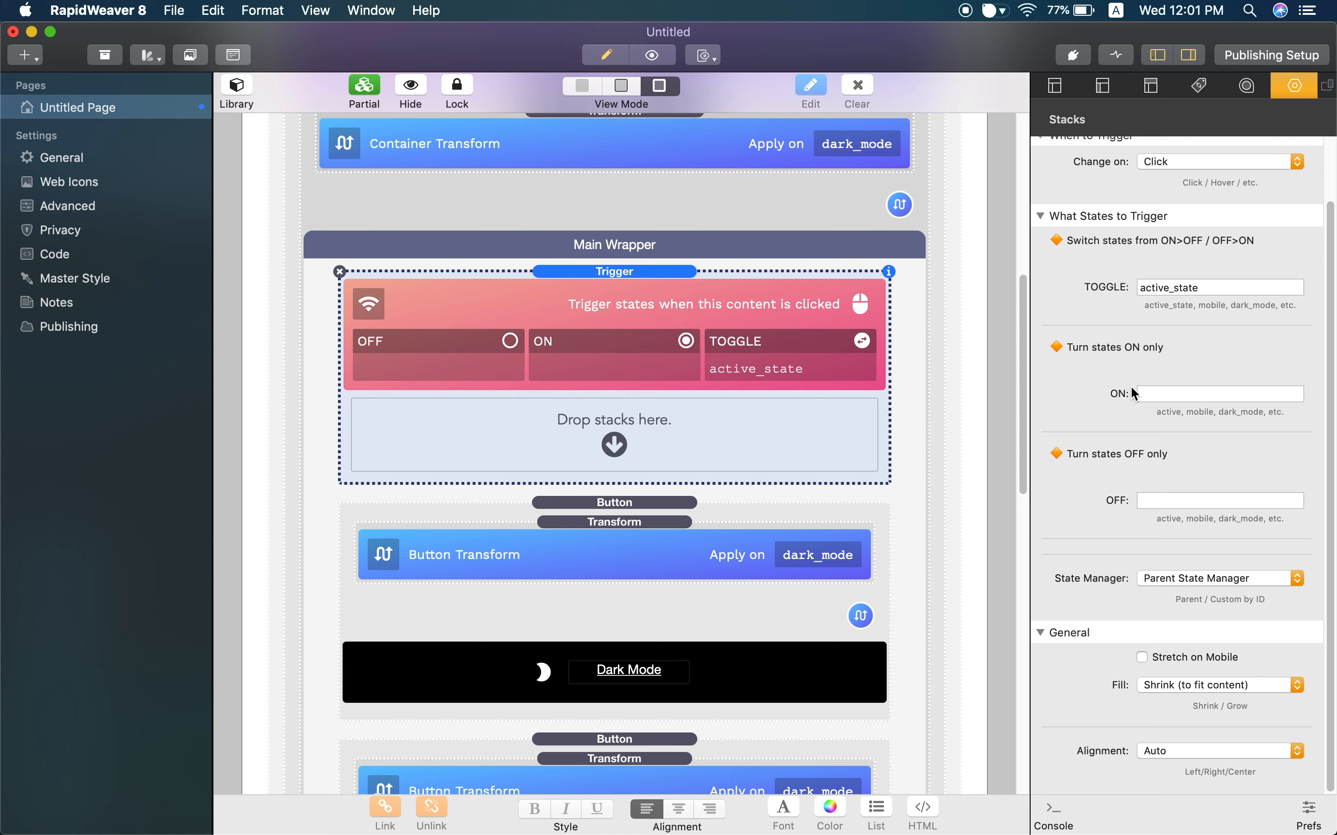
{"action": "left_click", "coordinate": [1149, 394]}
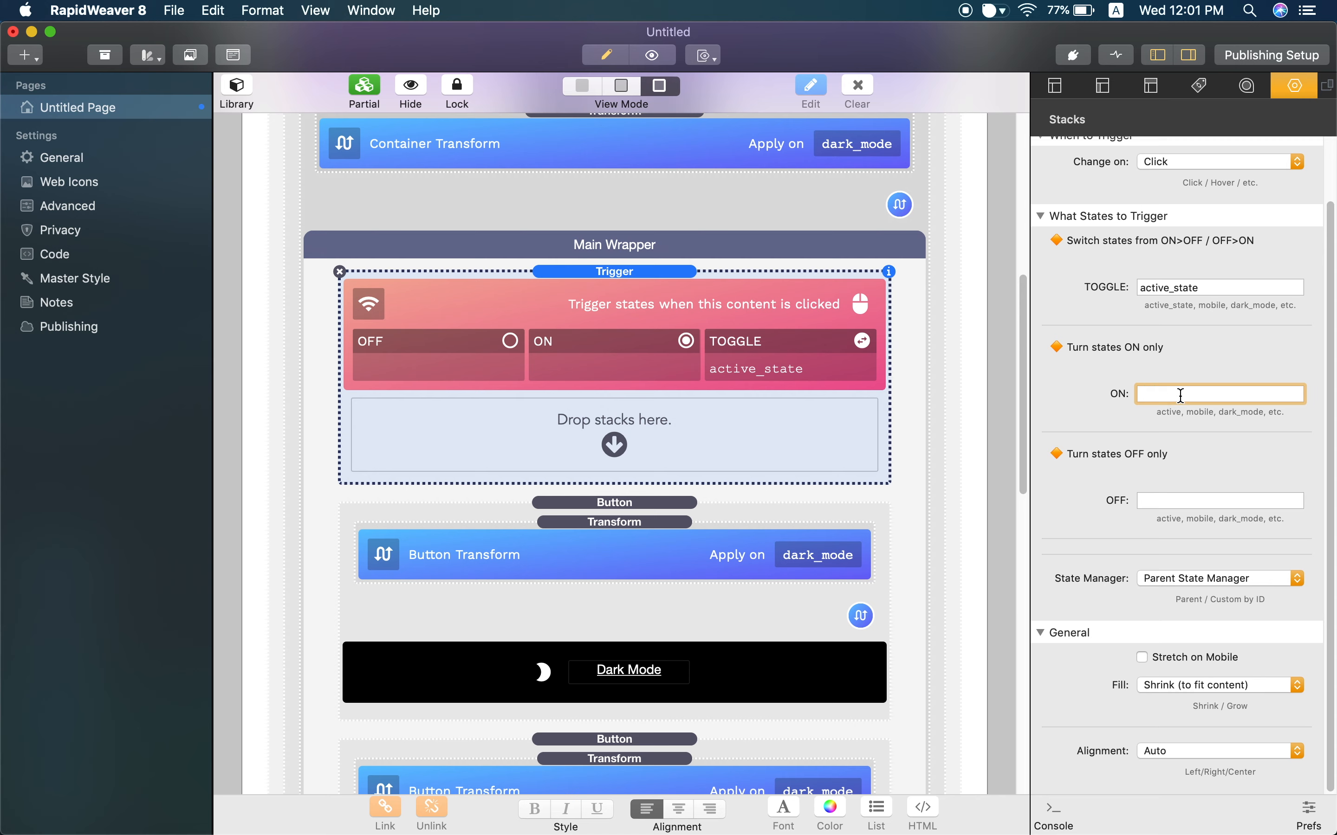
{"action": "left_click", "coordinate": [1153, 497]}
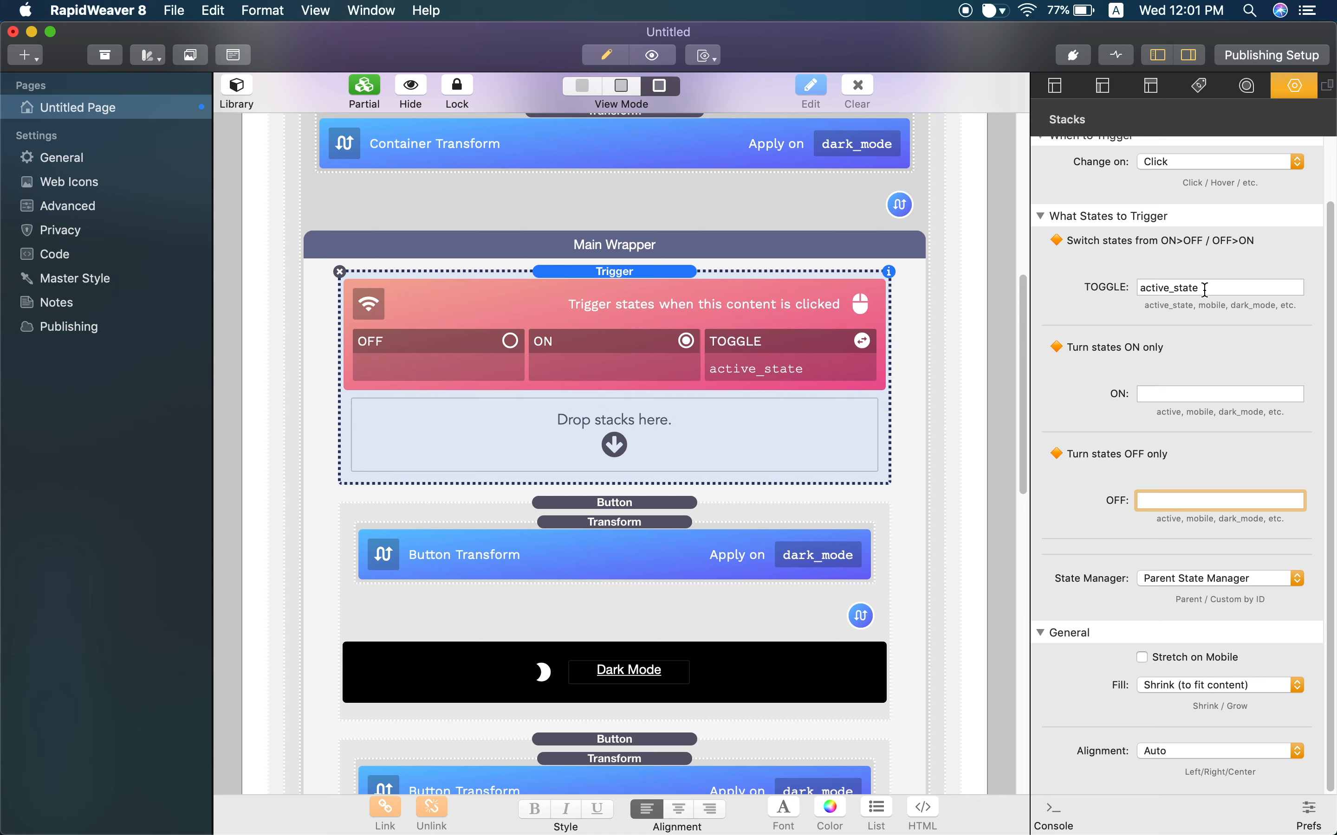
{"action": "left_click_drag", "start_coordinate": [1205, 290], "coordinate": [1117, 286]}
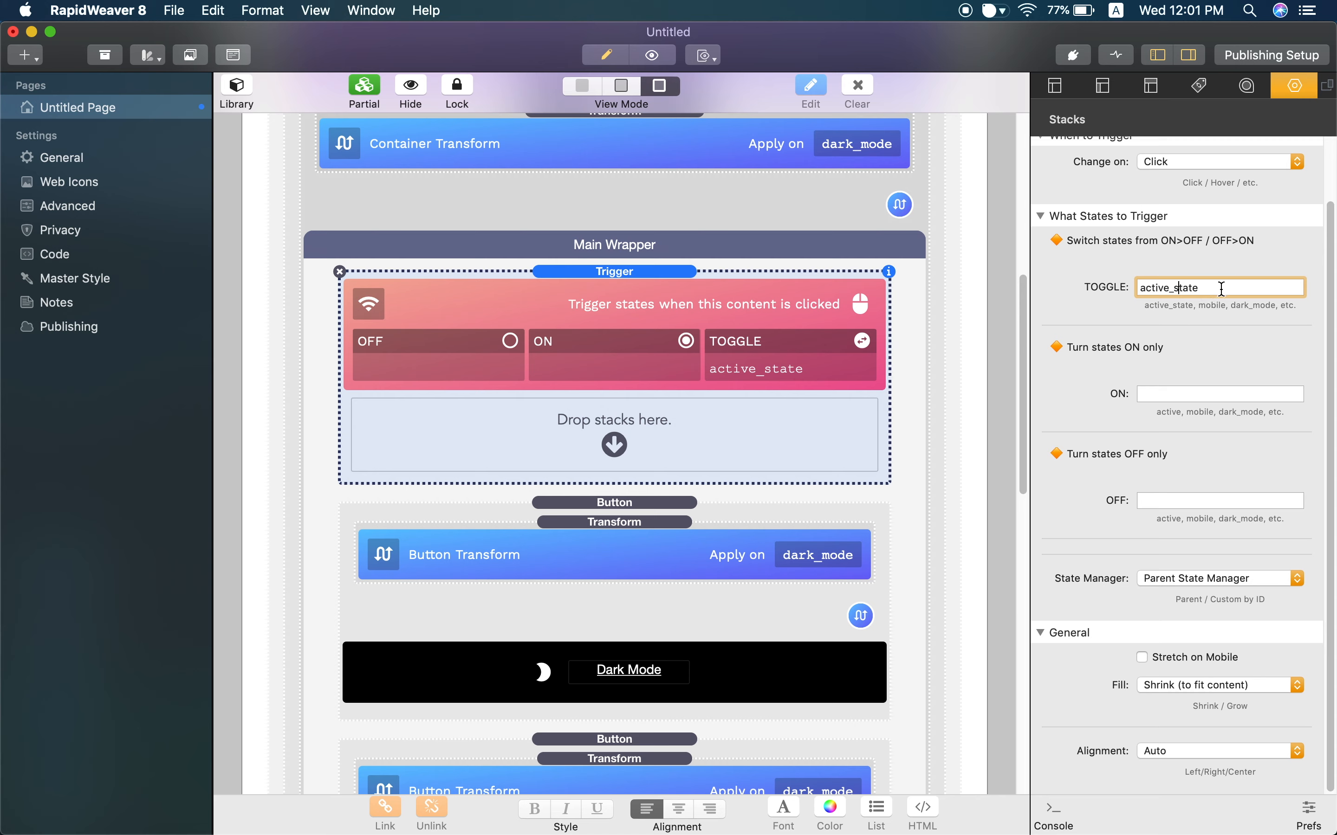
{"action": "left_click_drag", "start_coordinate": [1221, 288], "coordinate": [1131, 286]}
{"action": "type", "text": "dar"}
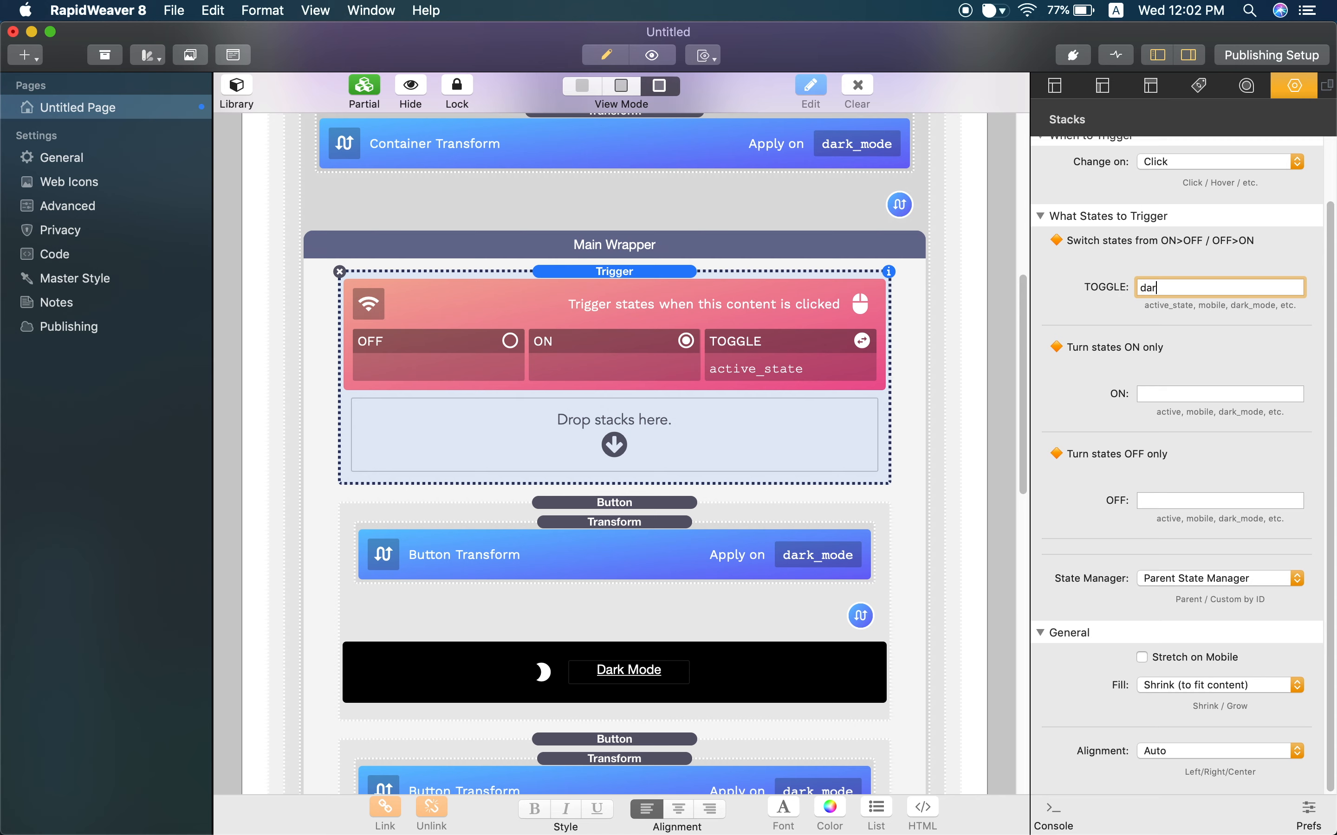
{"action": "type", "text": "k_mode"}
{"action": "key", "text": "Return"}
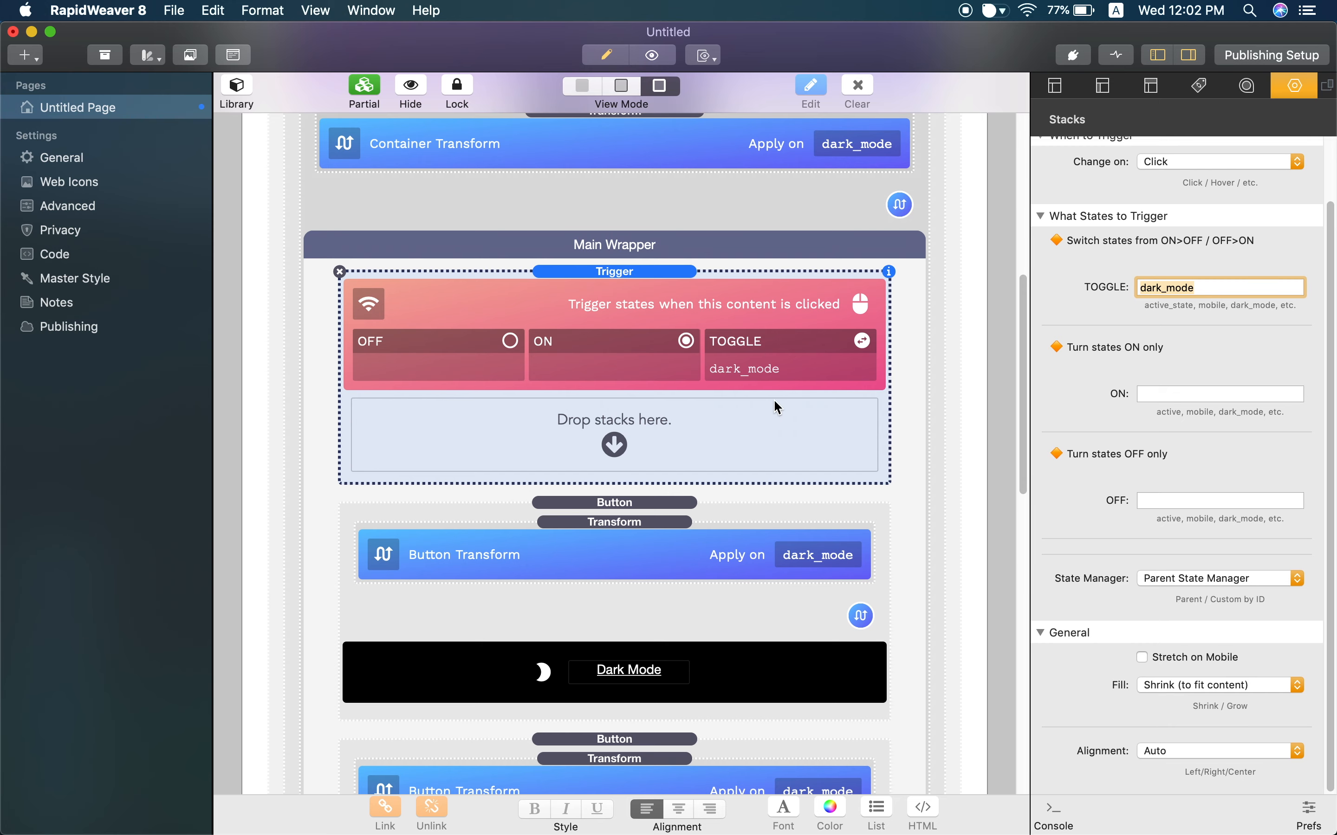
Step: Check the dark_mode state's default options in the State Manager, keeping the default at OFF
{"action": "scroll", "coordinate": [776, 406], "scroll_direction": "up", "scroll_amount": 2}
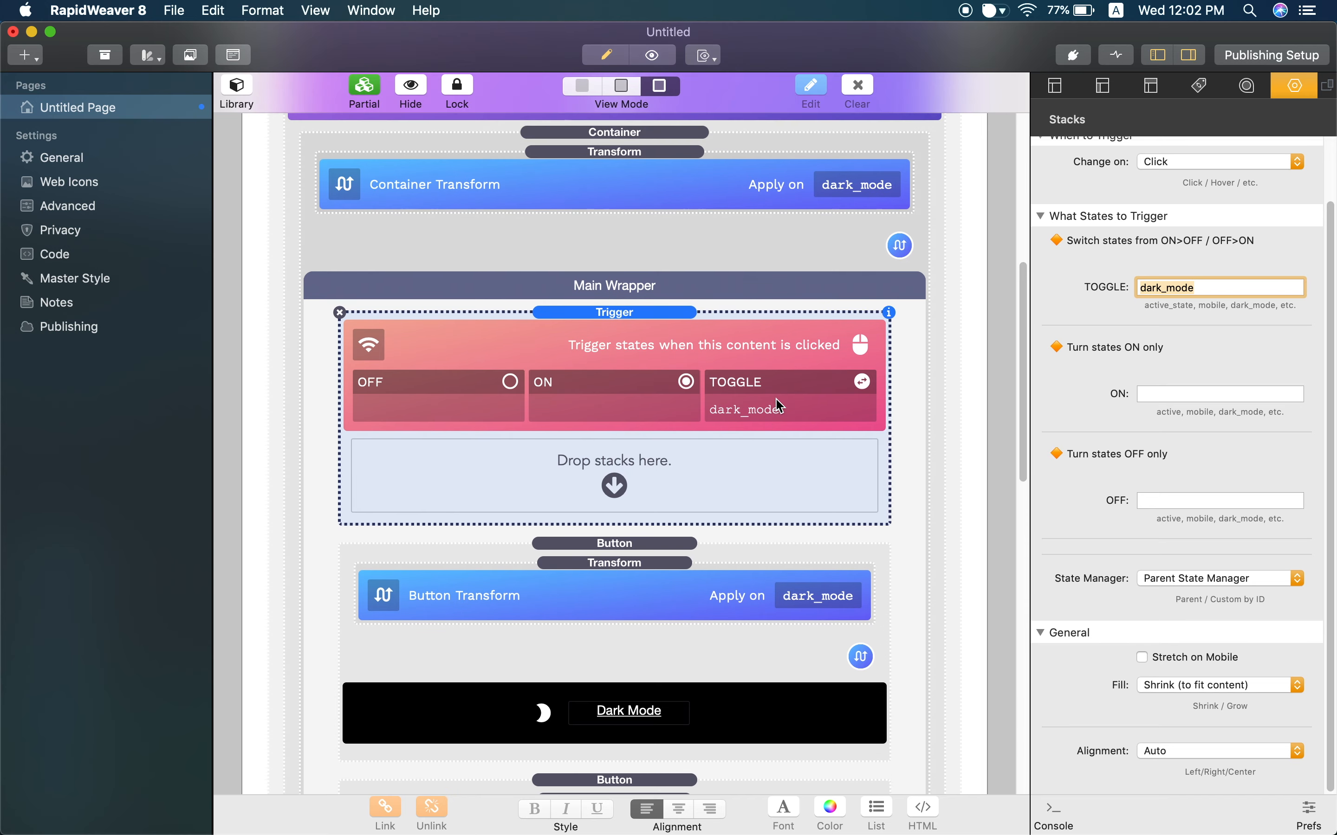
{"action": "scroll", "coordinate": [776, 403], "scroll_direction": "up", "scroll_amount": 5}
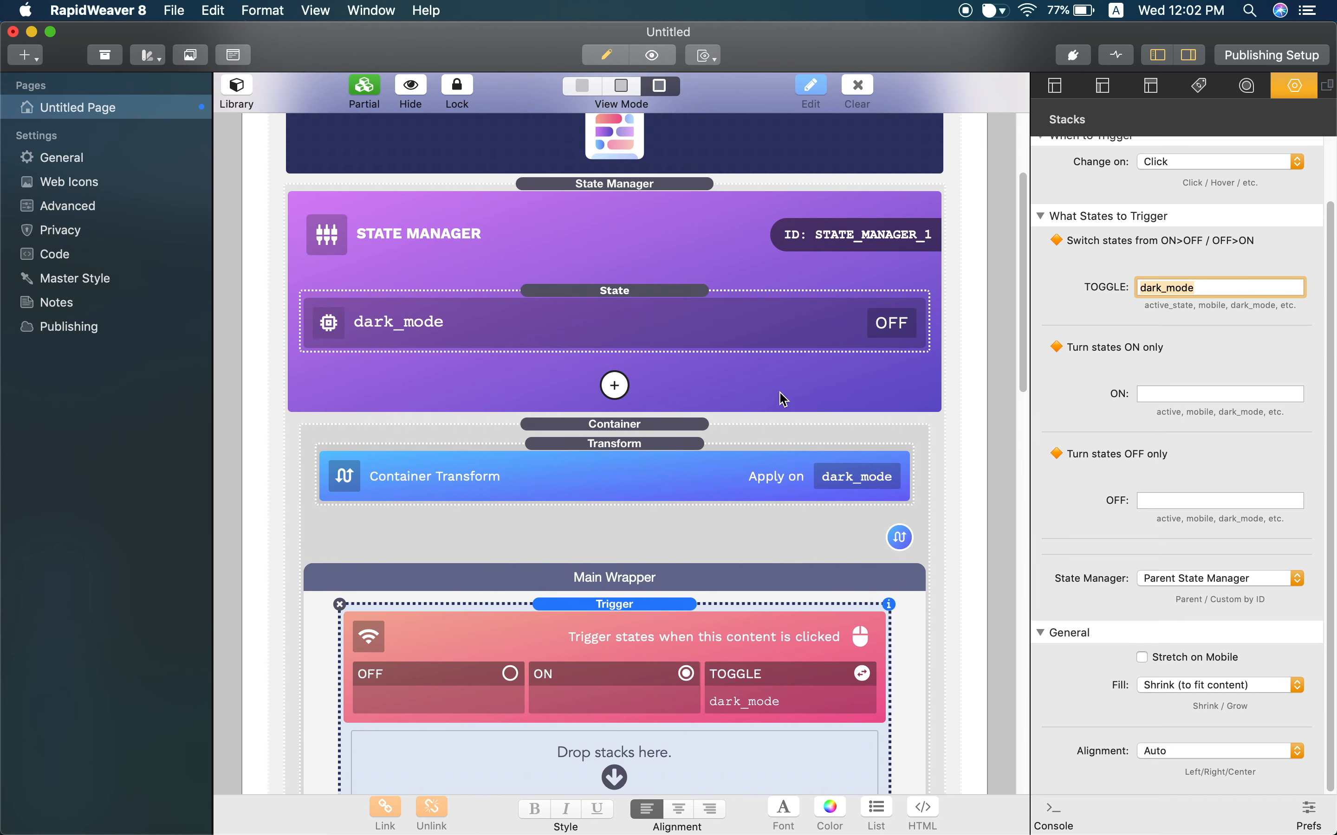
{"action": "left_click", "coordinate": [575, 310]}
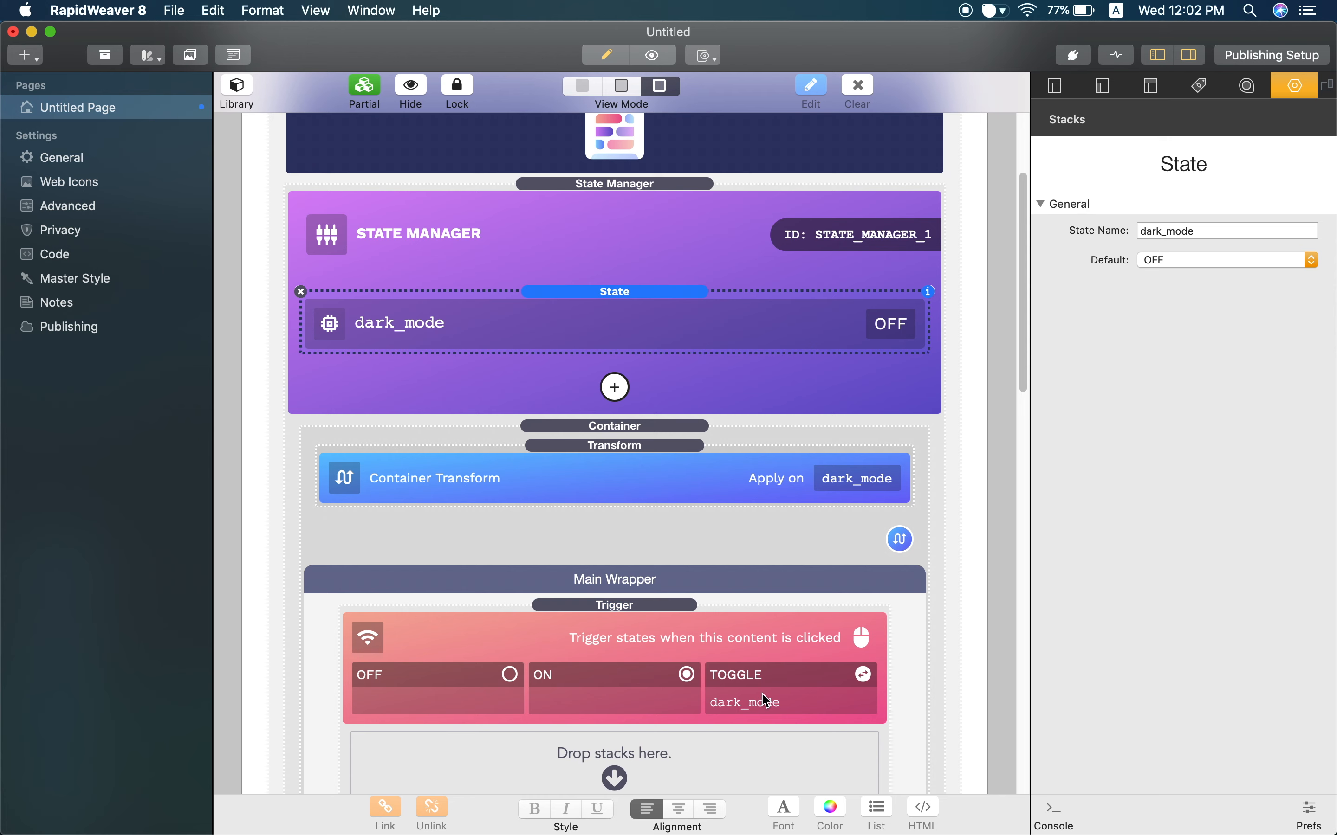
{"action": "left_click", "coordinate": [1155, 260]}
{"action": "left_click", "coordinate": [1162, 247]}
{"action": "left_click", "coordinate": [1163, 259]}
{"action": "left_click", "coordinate": [1166, 274]}
Step: Move the Dark Mode button with its transform into the Trigger stack's empty drop area
{"action": "scroll", "coordinate": [739, 310], "scroll_direction": "down", "scroll_amount": 2}
{"action": "scroll", "coordinate": [739, 310], "scroll_direction": "down", "scroll_amount": 5}
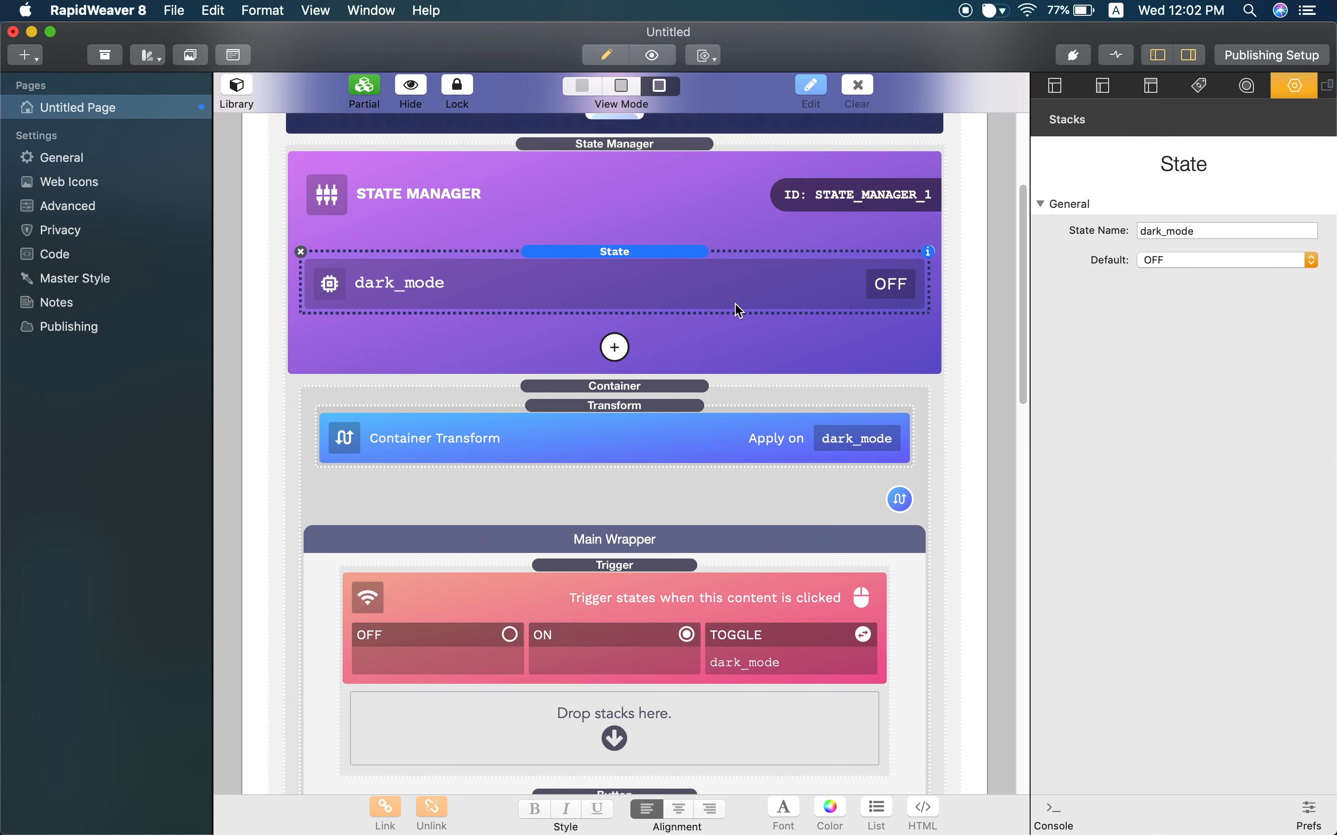
{"action": "scroll", "coordinate": [739, 310], "scroll_direction": "down", "scroll_amount": 6}
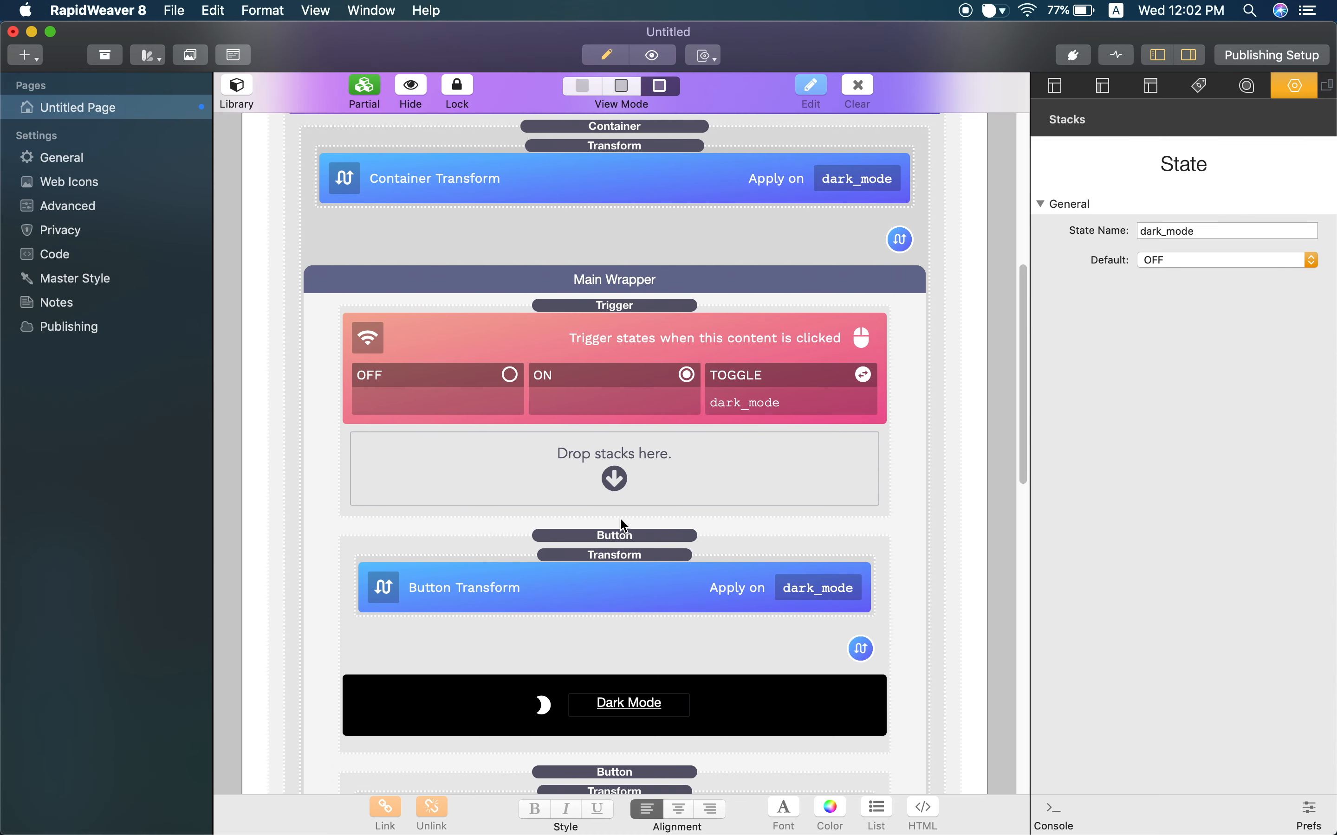
{"action": "scroll", "coordinate": [630, 536], "scroll_direction": "down", "scroll_amount": 2}
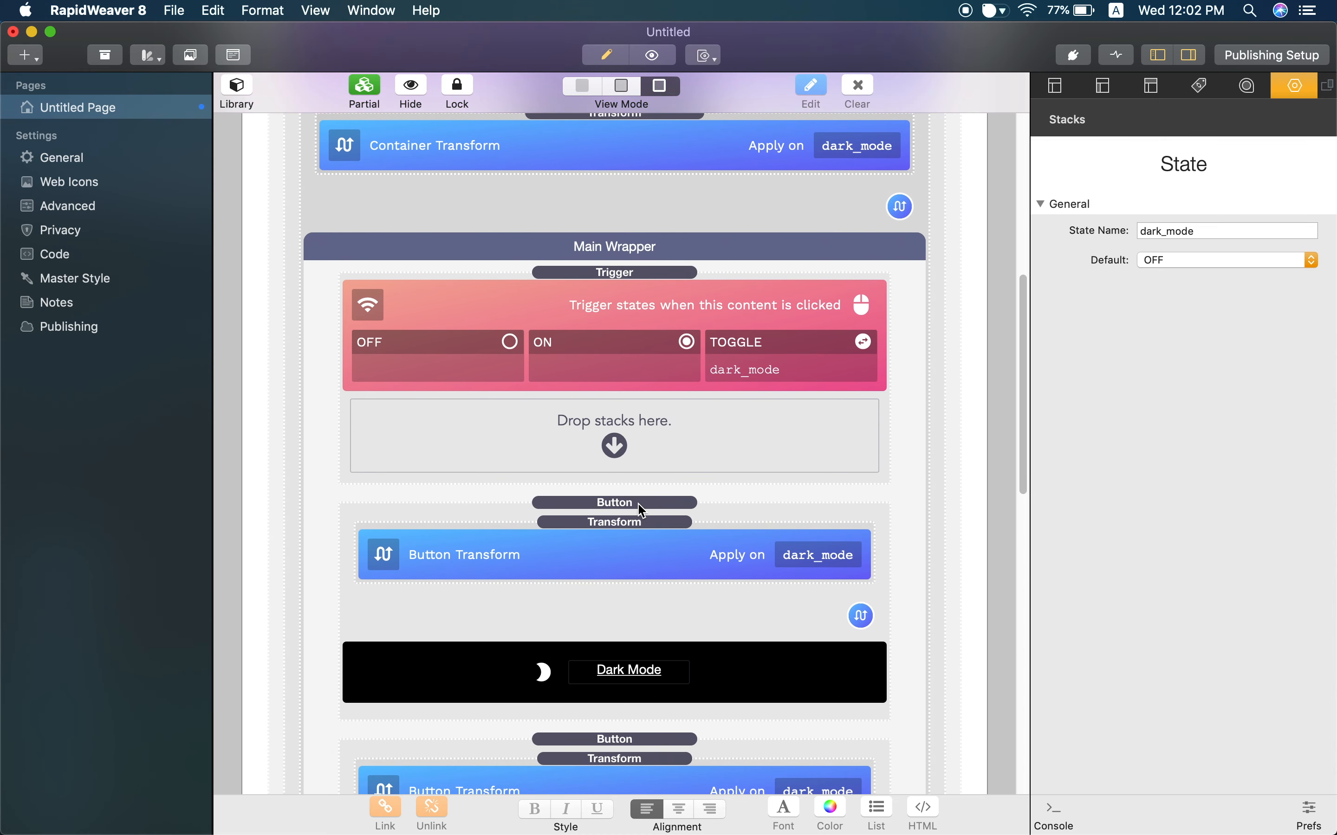
{"action": "left_click_drag", "start_coordinate": [640, 510], "coordinate": [637, 450]}
Step: Move the Light Mode button into the Trigger stack beneath the Dark Mode button and select the Trigger
{"action": "scroll", "coordinate": [636, 476], "scroll_direction": "down", "scroll_amount": 2}
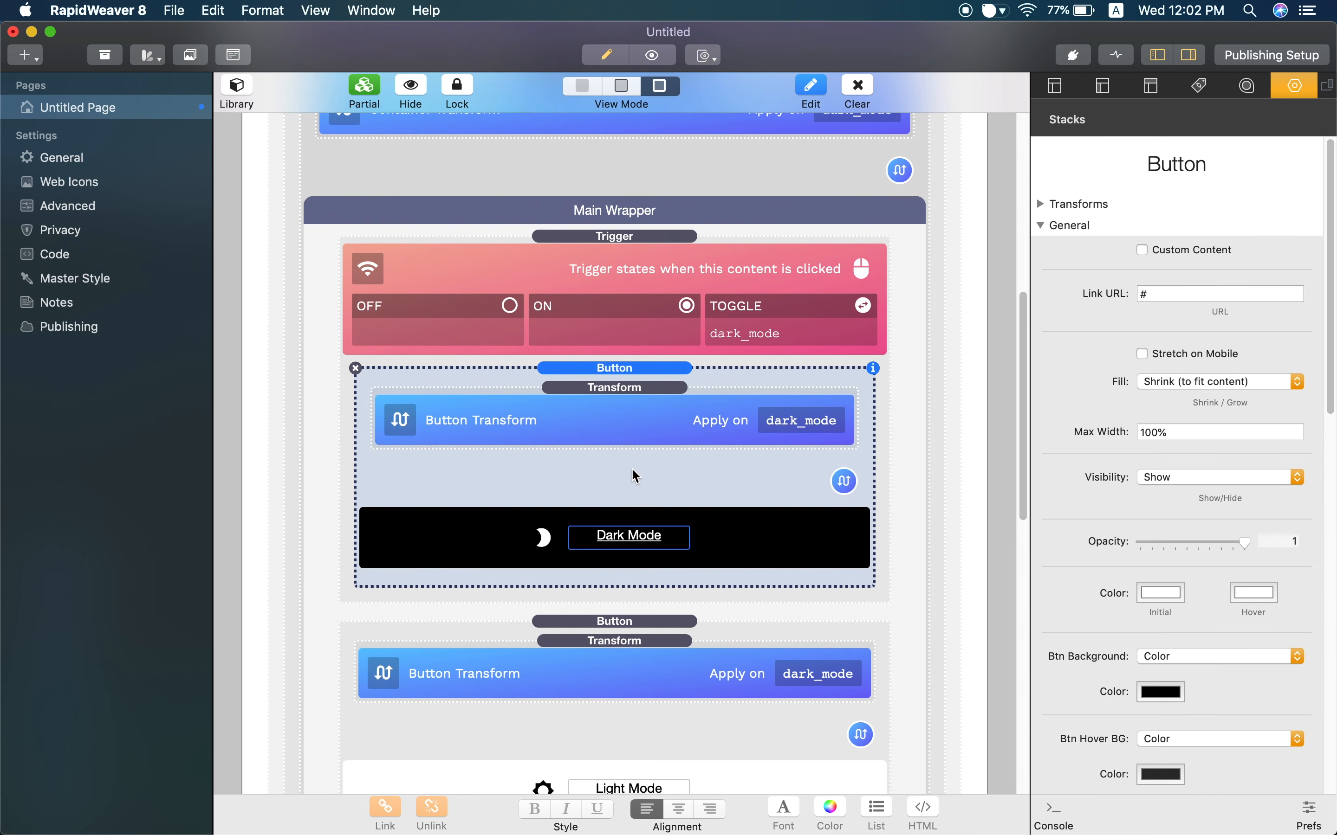
{"action": "left_click_drag", "start_coordinate": [638, 615], "coordinate": [638, 577]}
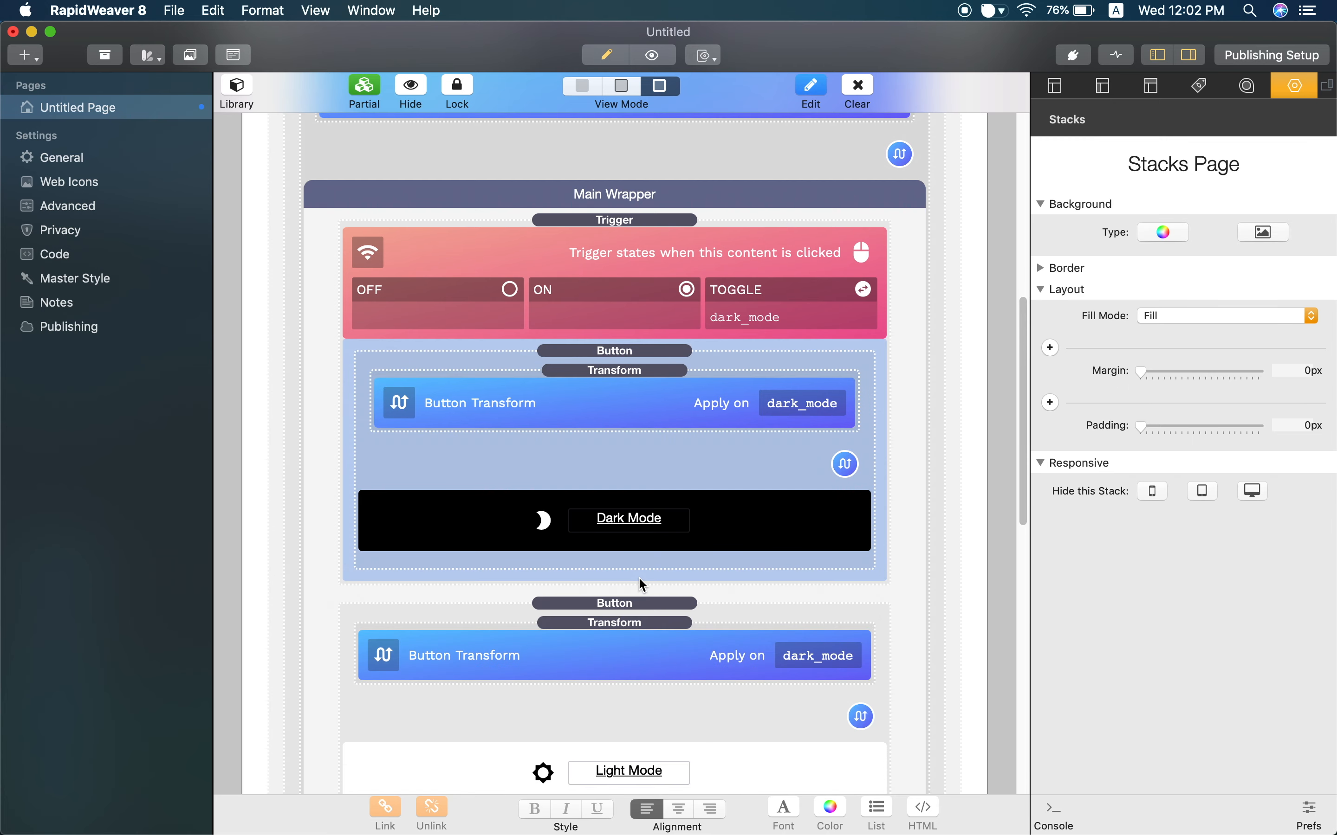
{"action": "scroll", "coordinate": [652, 487], "scroll_direction": "down", "scroll_amount": 2}
{"action": "scroll", "coordinate": [655, 485], "scroll_direction": "down", "scroll_amount": 1}
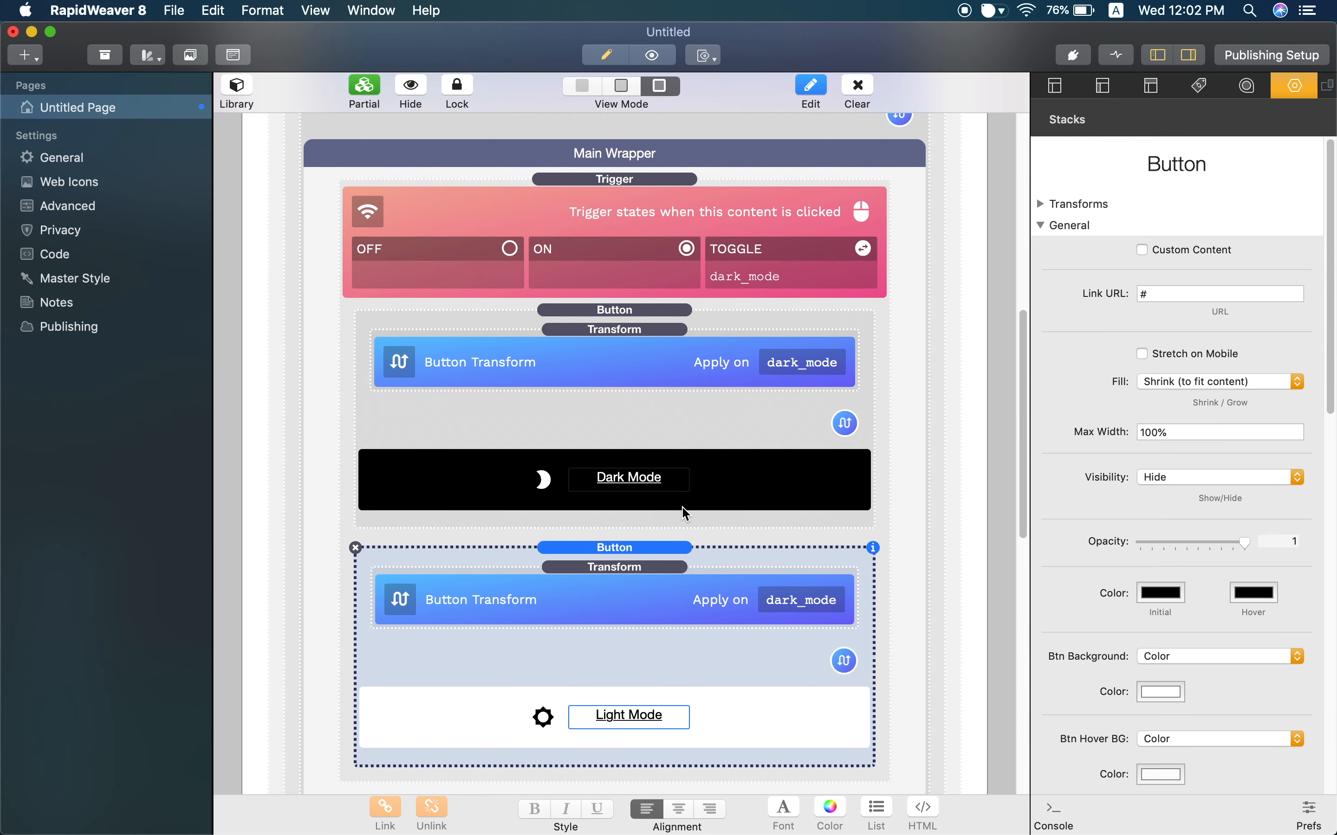
{"action": "left_click", "coordinate": [694, 288]}
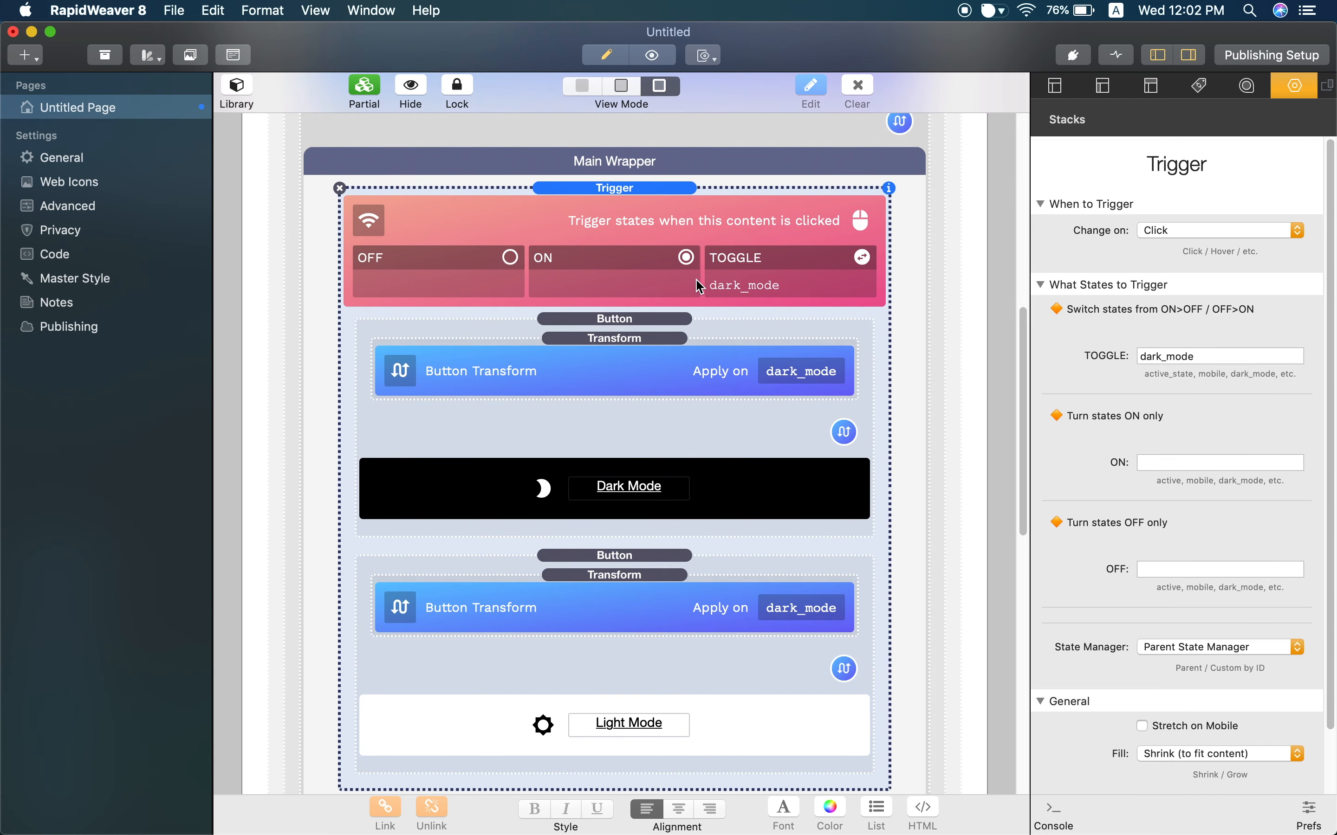
Step: Switch to the browser, reload the page preview and test the Dark Mode and Light Mode buttons, ending in dark mode
{"action": "key", "text": "ctrl+Right"}
{"action": "key", "text": "super+r"}
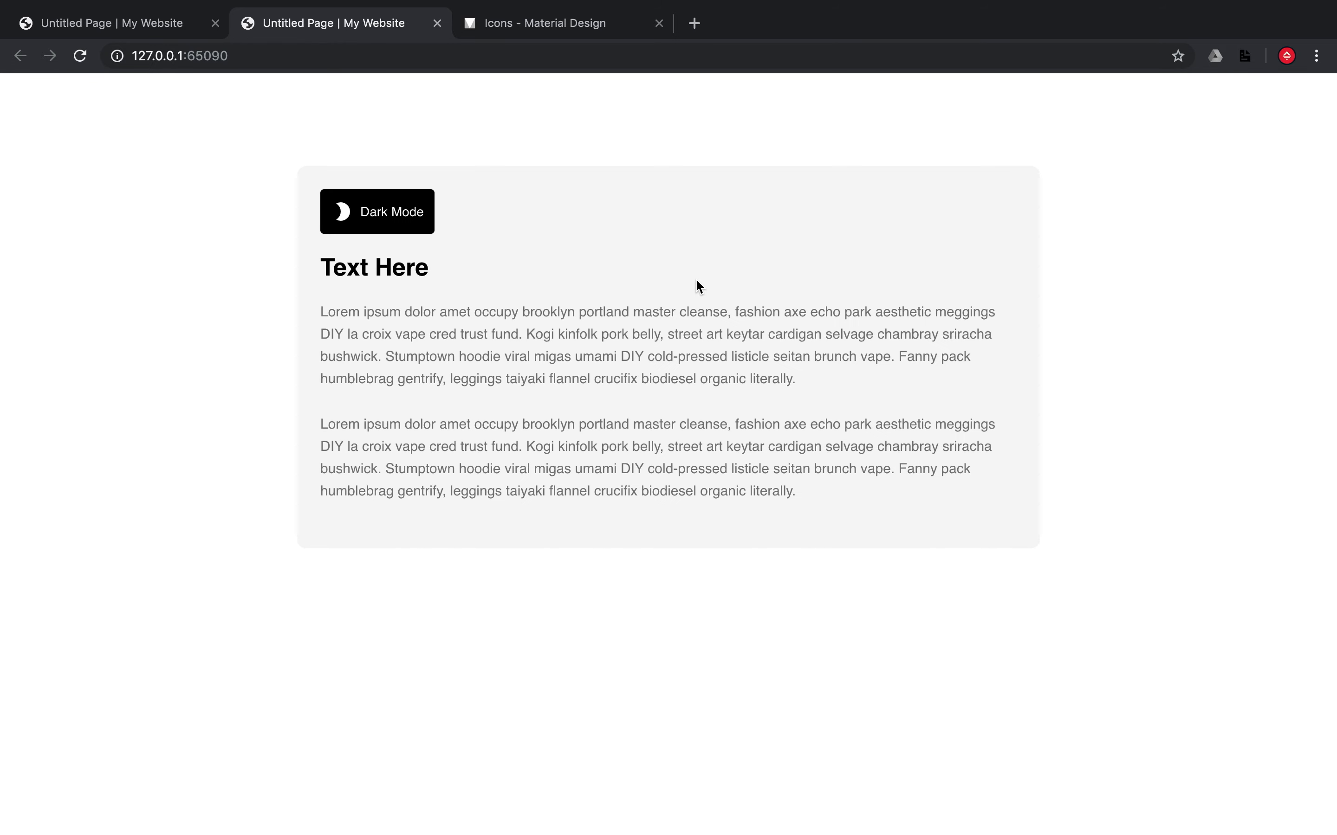
{"action": "key", "text": "ctrl+Left"}
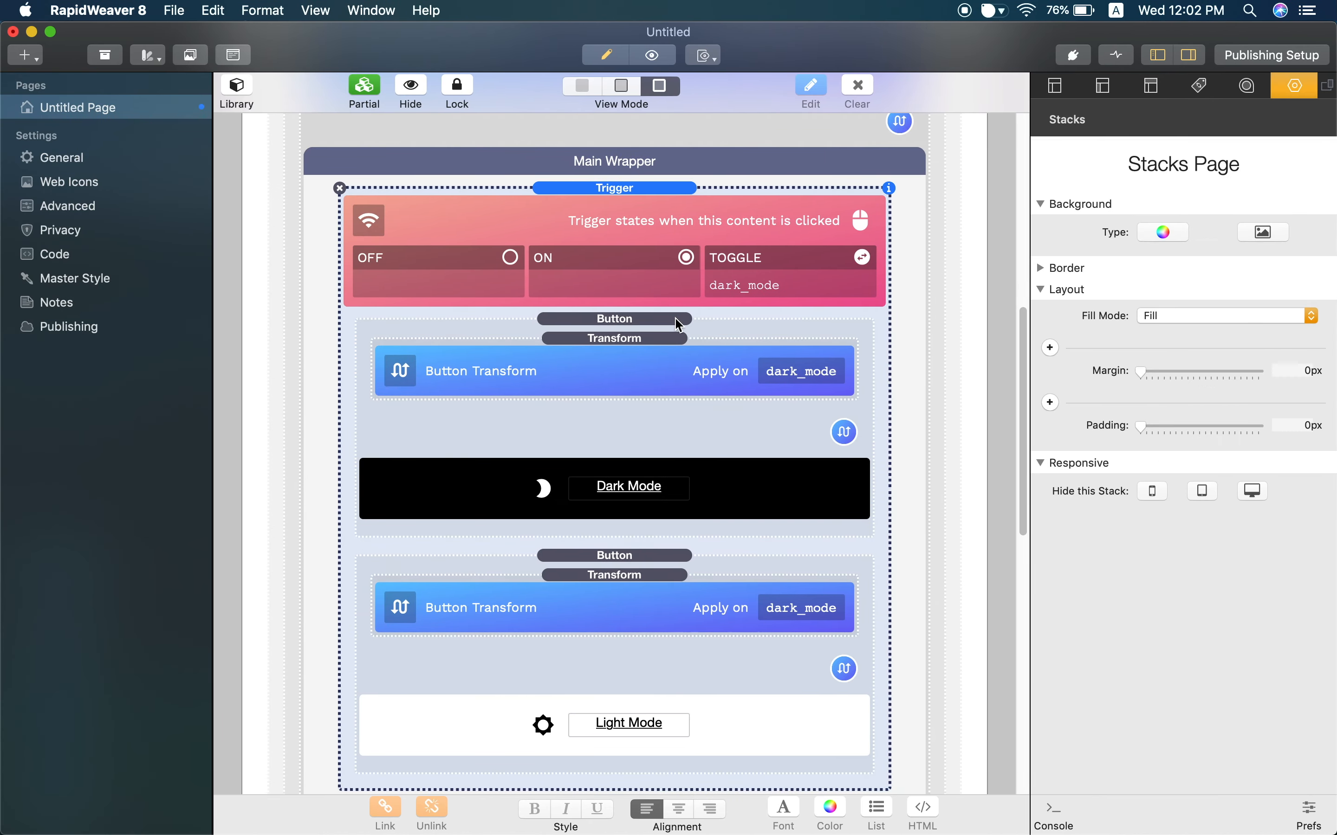
{"action": "scroll", "coordinate": [685, 293], "scroll_direction": "up", "scroll_amount": 10}
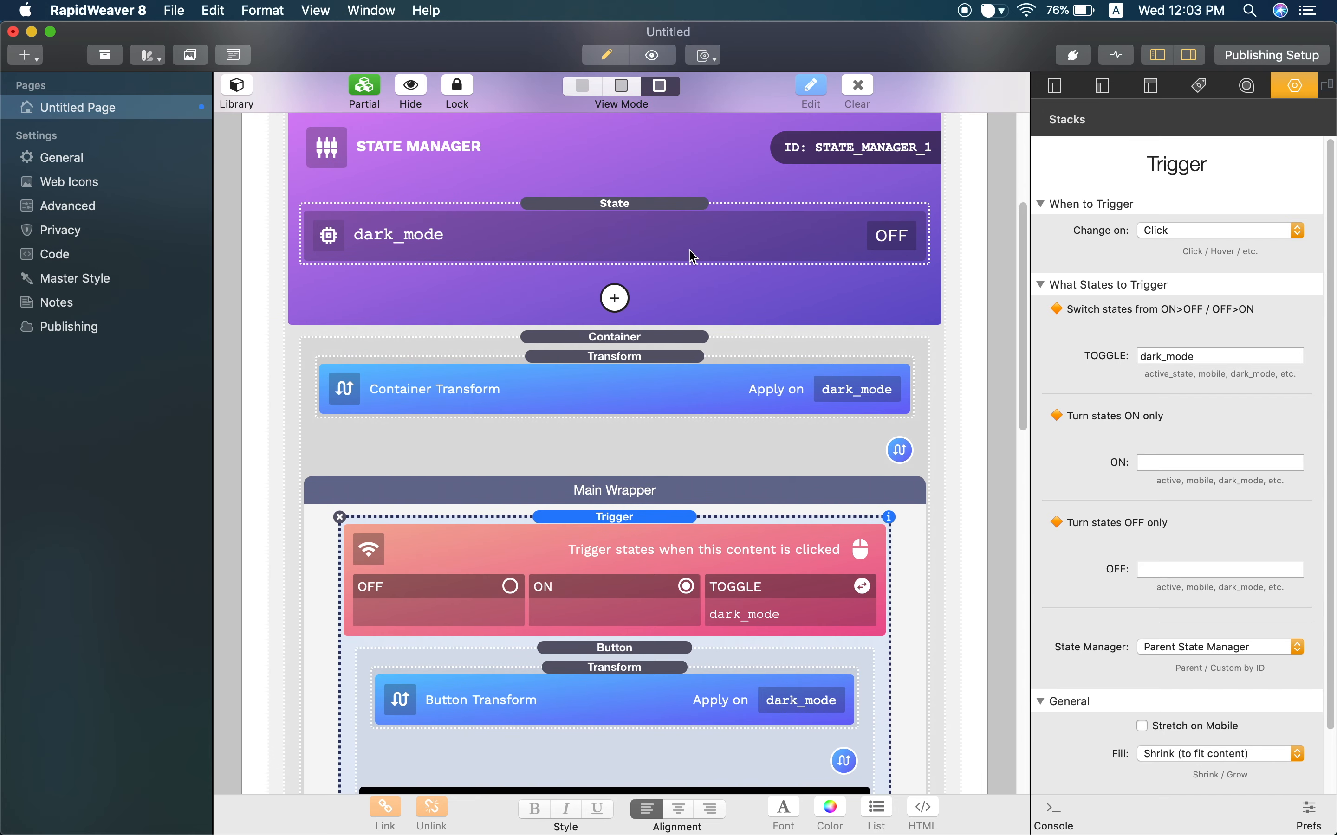
{"action": "key", "text": "ctrl+Right"}
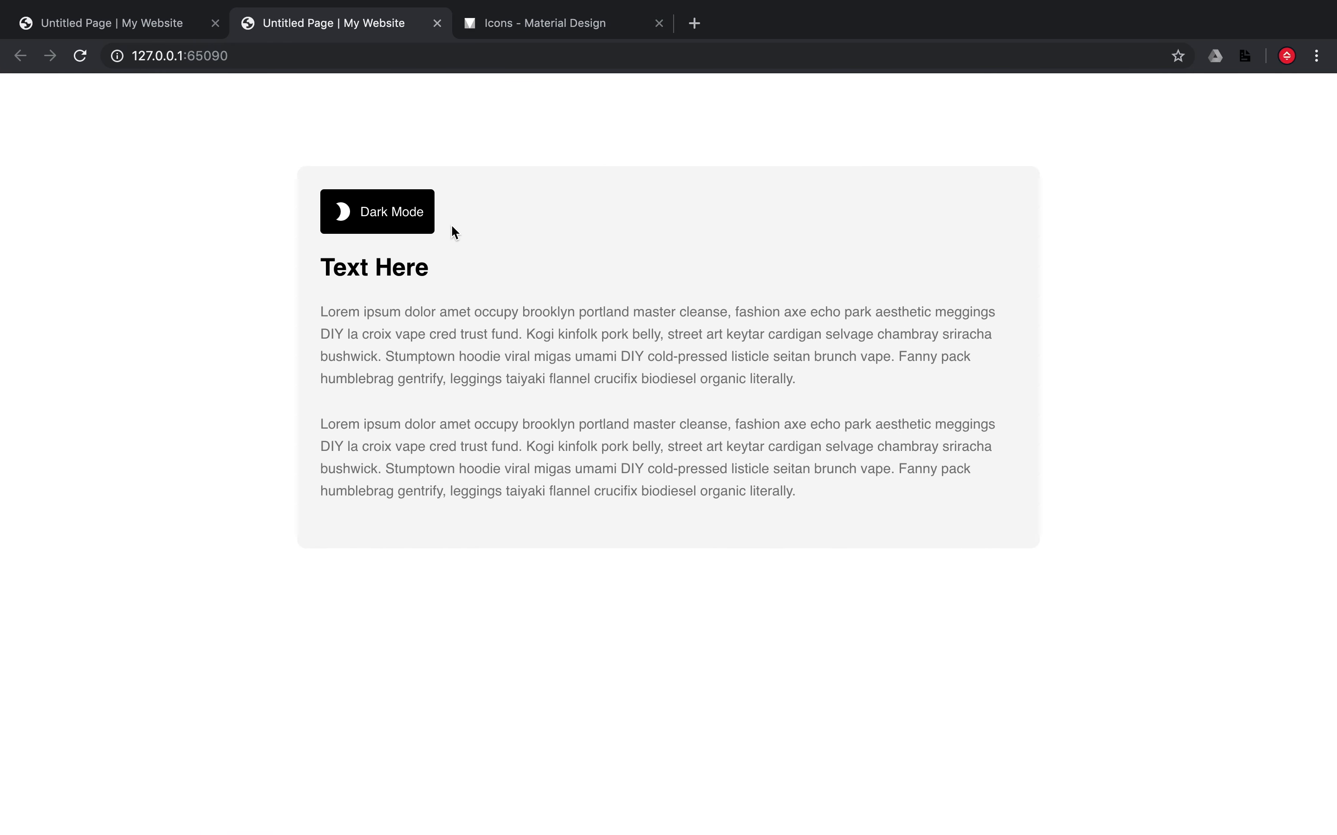
{"action": "left_click", "coordinate": [412, 221]}
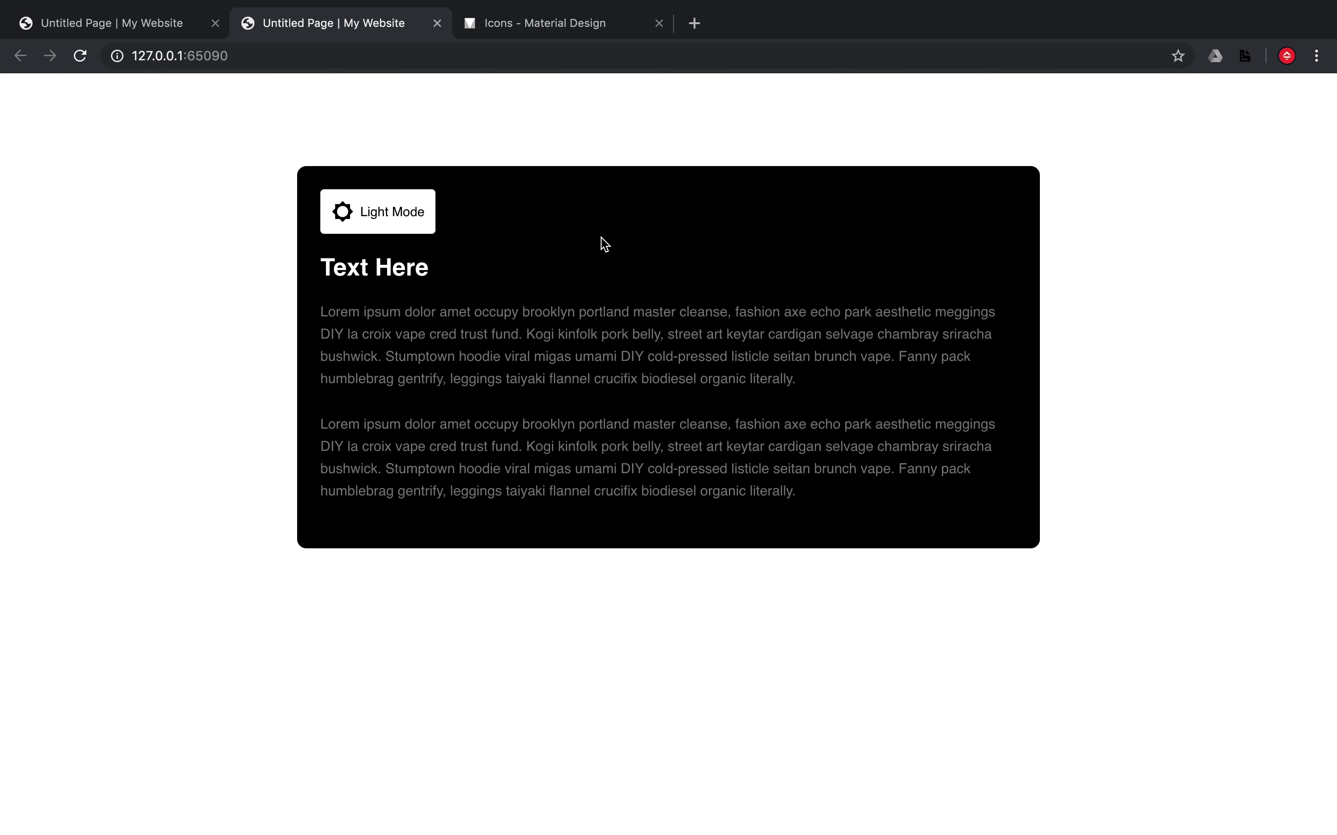
{"action": "left_click", "coordinate": [415, 225]}
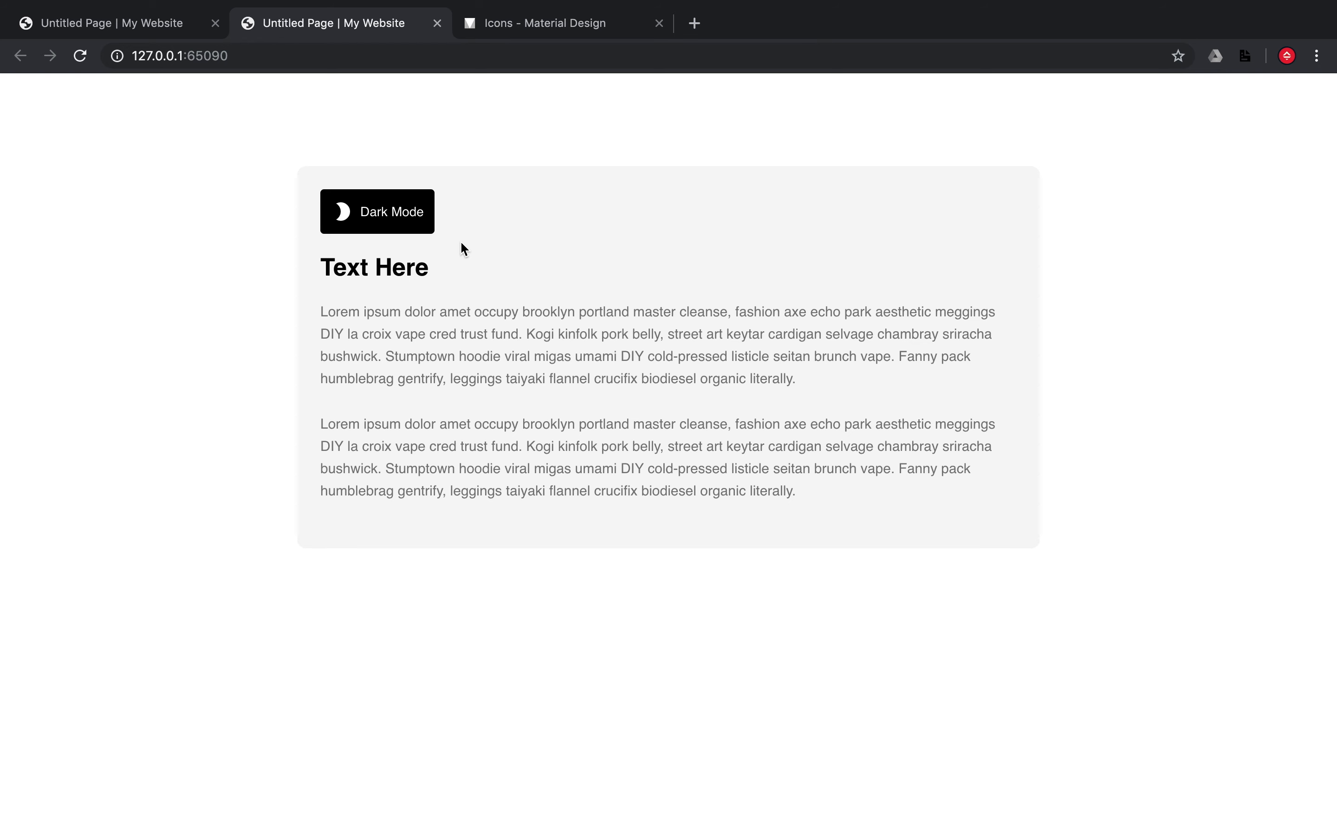
{"action": "left_click", "coordinate": [424, 226]}
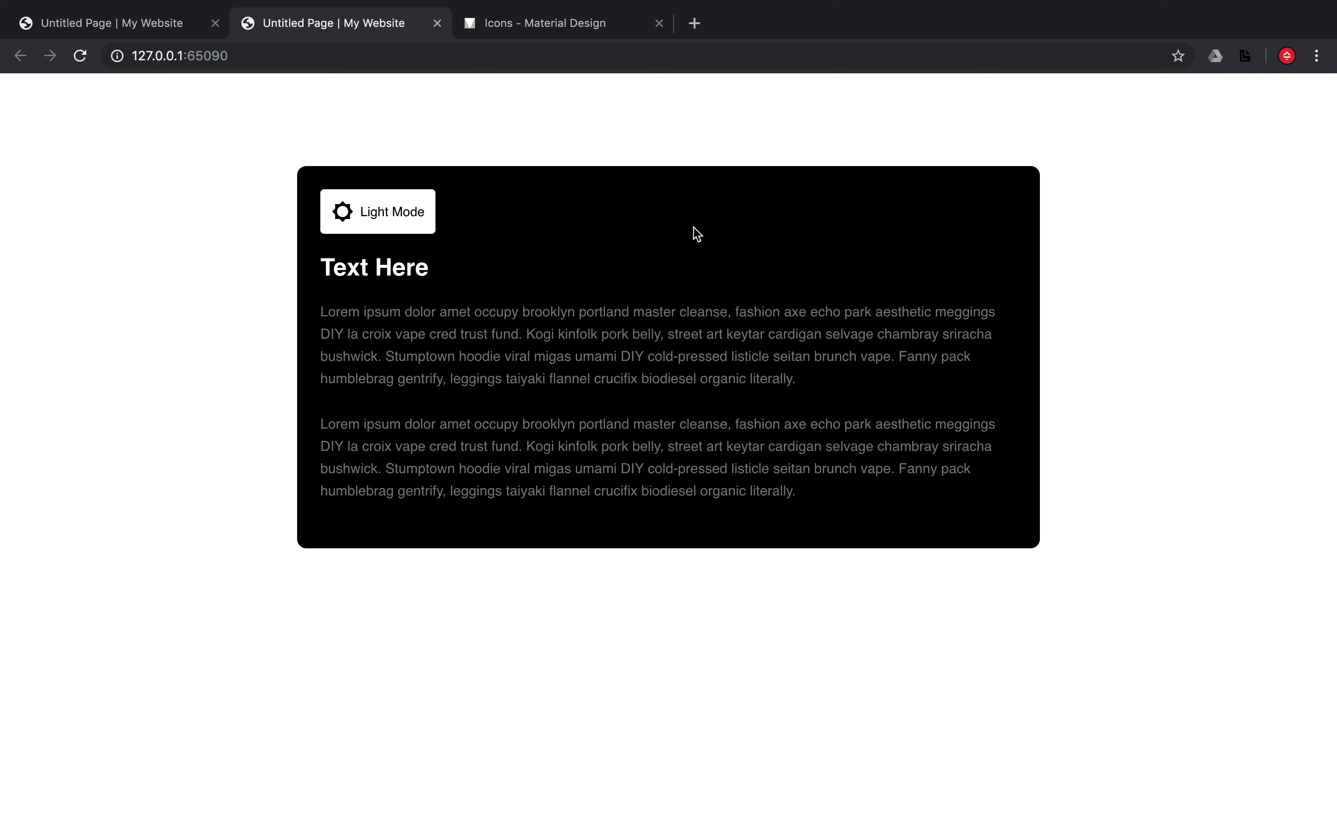
Step: Return to RapidWeaver and review the dark_mode state together with the Trigger and transforms that use it
{"action": "key", "text": "ctrl+Left"}
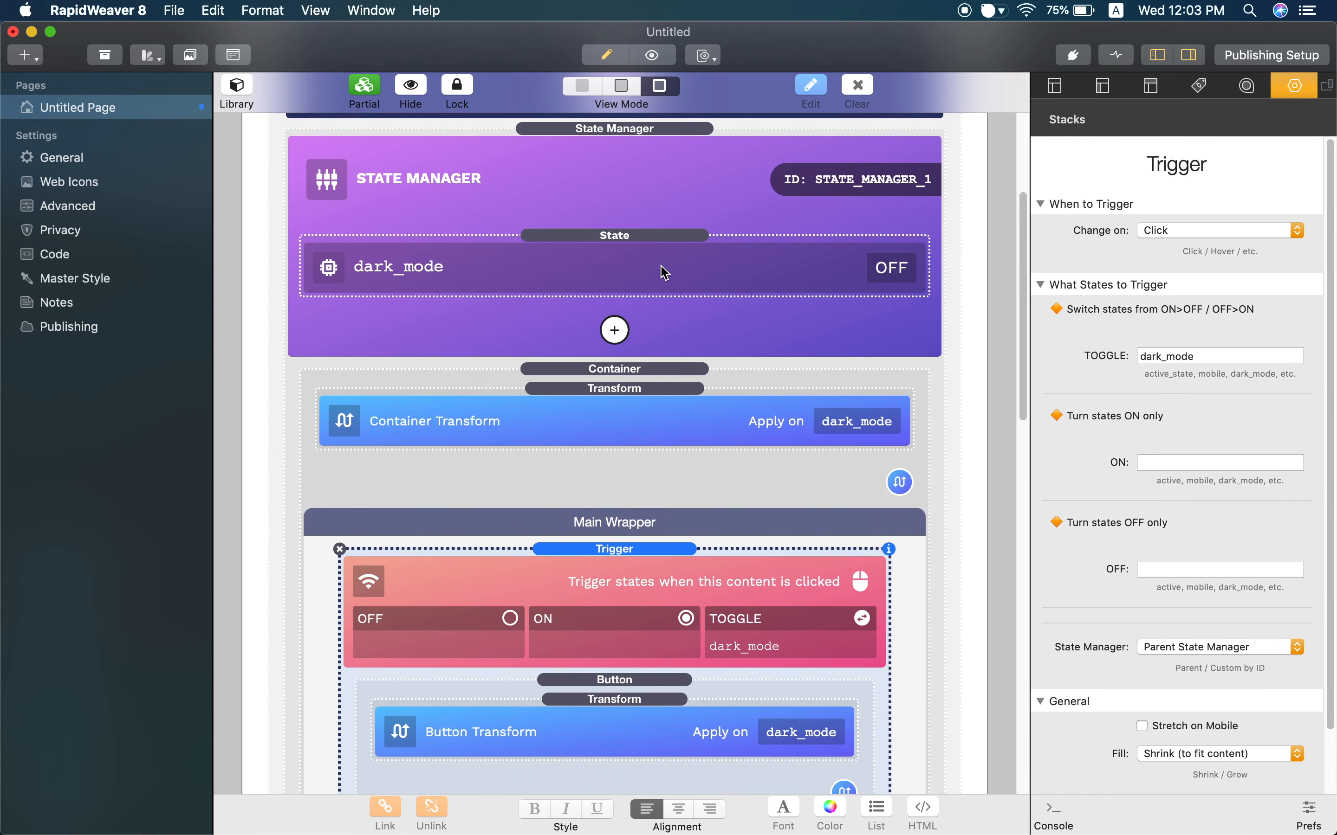
{"action": "scroll", "coordinate": [671, 261], "scroll_direction": "down", "scroll_amount": 2}
{"action": "scroll", "coordinate": [677, 276], "scroll_direction": "down", "scroll_amount": 3}
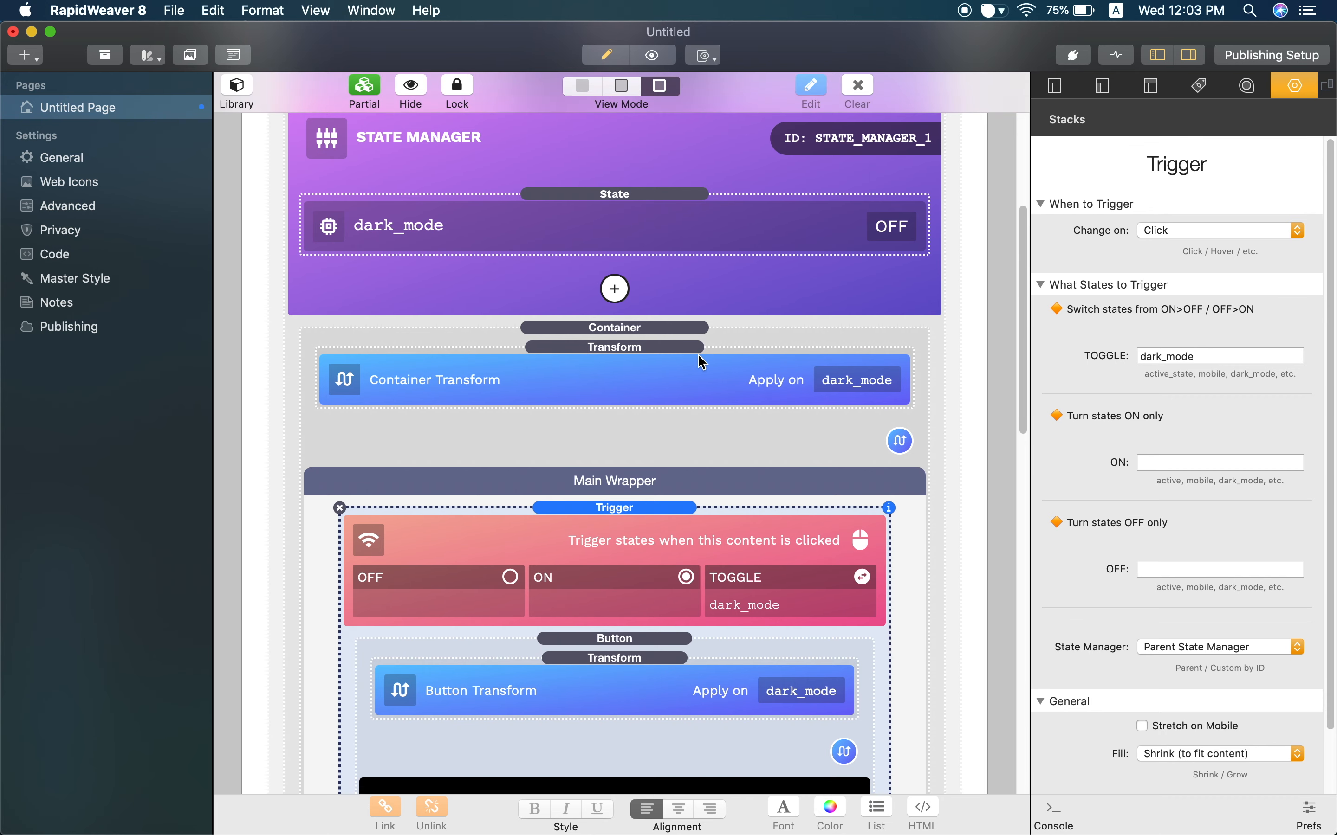
{"action": "scroll", "coordinate": [680, 357], "scroll_direction": "down", "scroll_amount": 3}
{"action": "scroll", "coordinate": [668, 360], "scroll_direction": "down", "scroll_amount": 1}
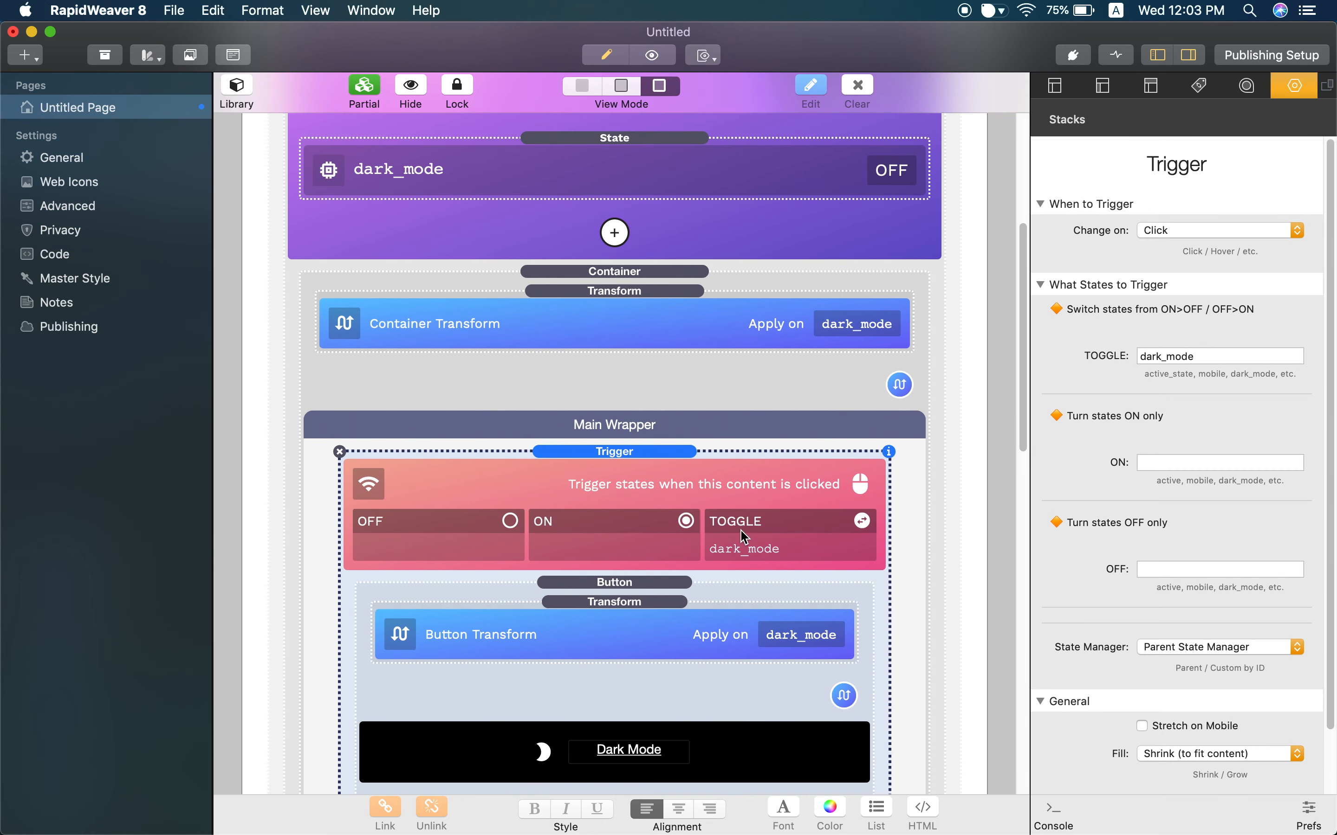
{"action": "scroll", "coordinate": [743, 530], "scroll_direction": "up", "scroll_amount": 3}
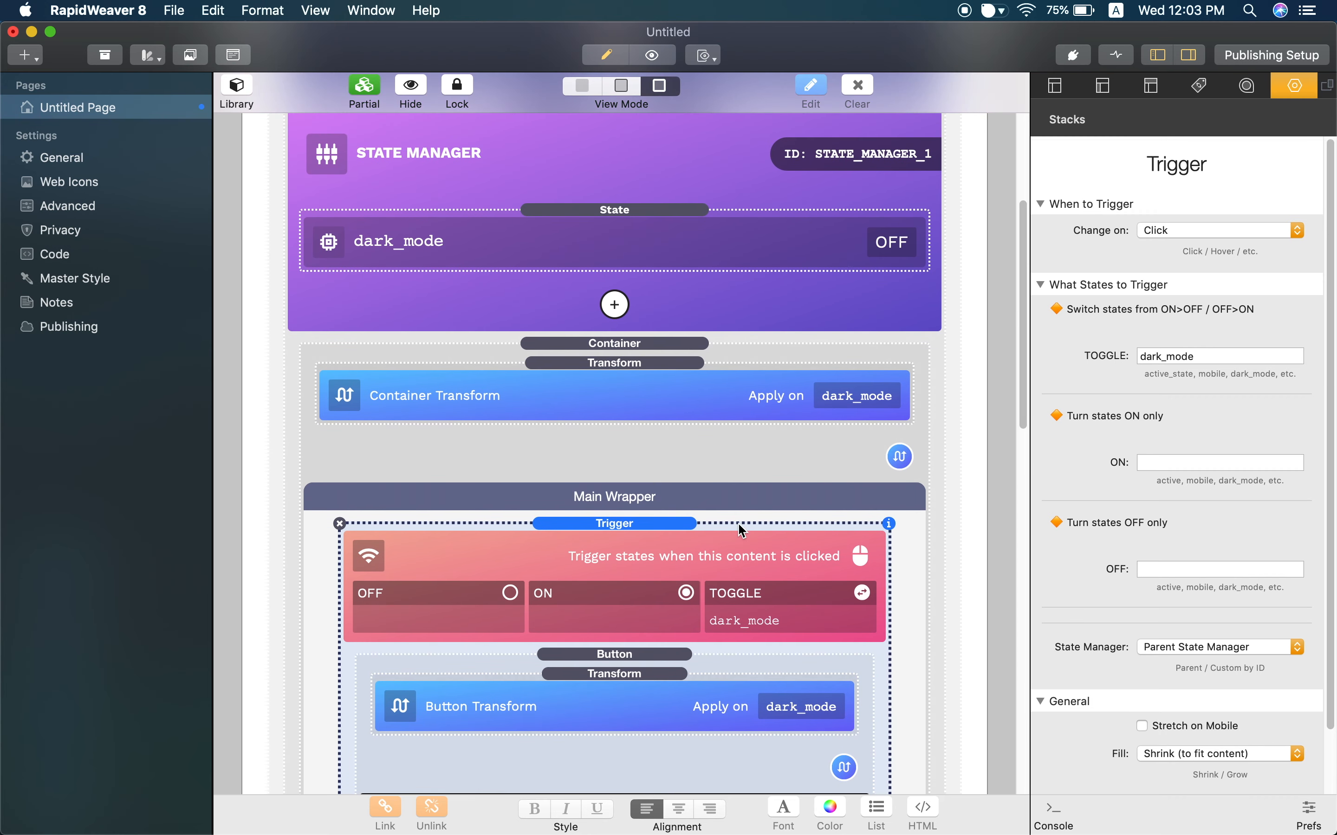
{"action": "scroll", "coordinate": [743, 528], "scroll_direction": "up", "scroll_amount": 2}
{"action": "left_click", "coordinate": [789, 277]}
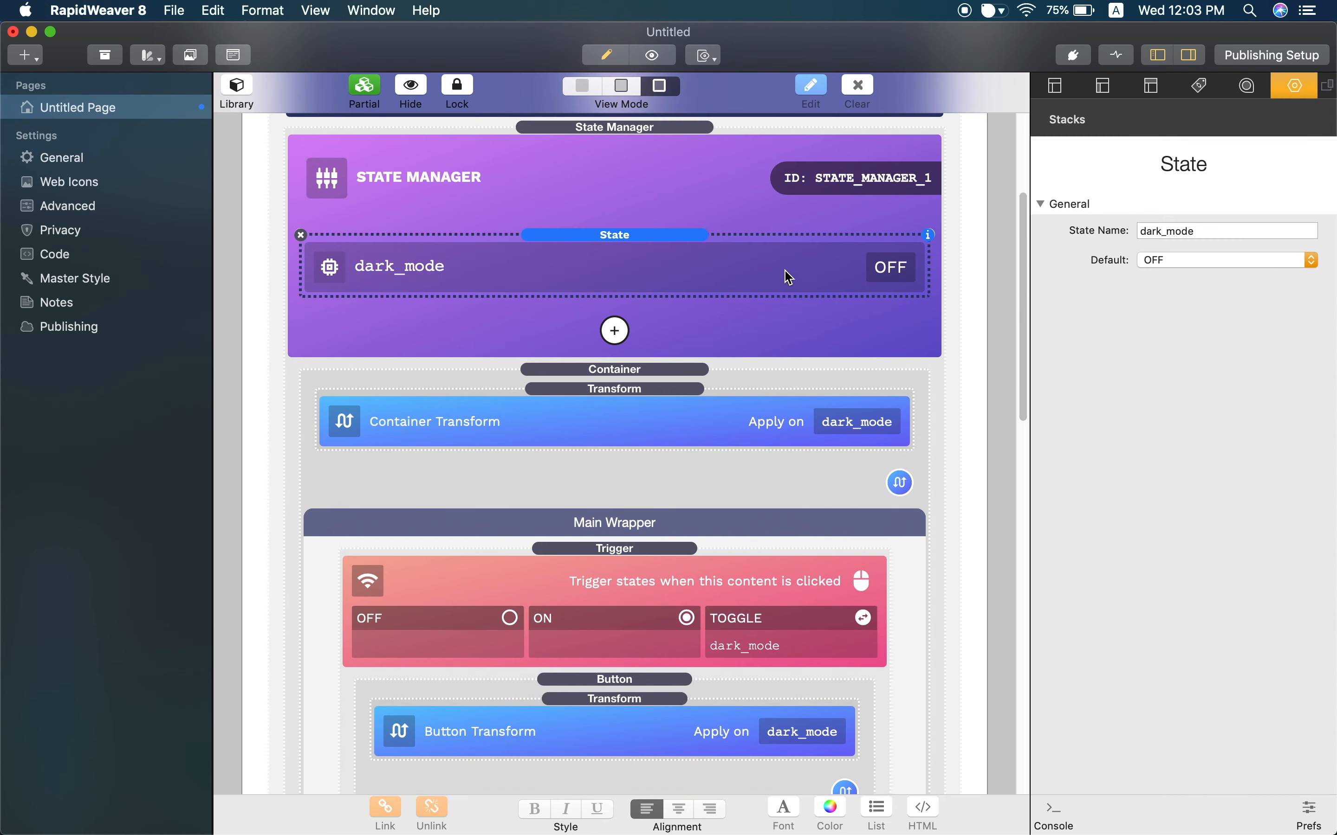
{"action": "scroll", "coordinate": [710, 320], "scroll_direction": "down", "scroll_amount": 1}
{"action": "scroll", "coordinate": [709, 331], "scroll_direction": "down", "scroll_amount": 3}
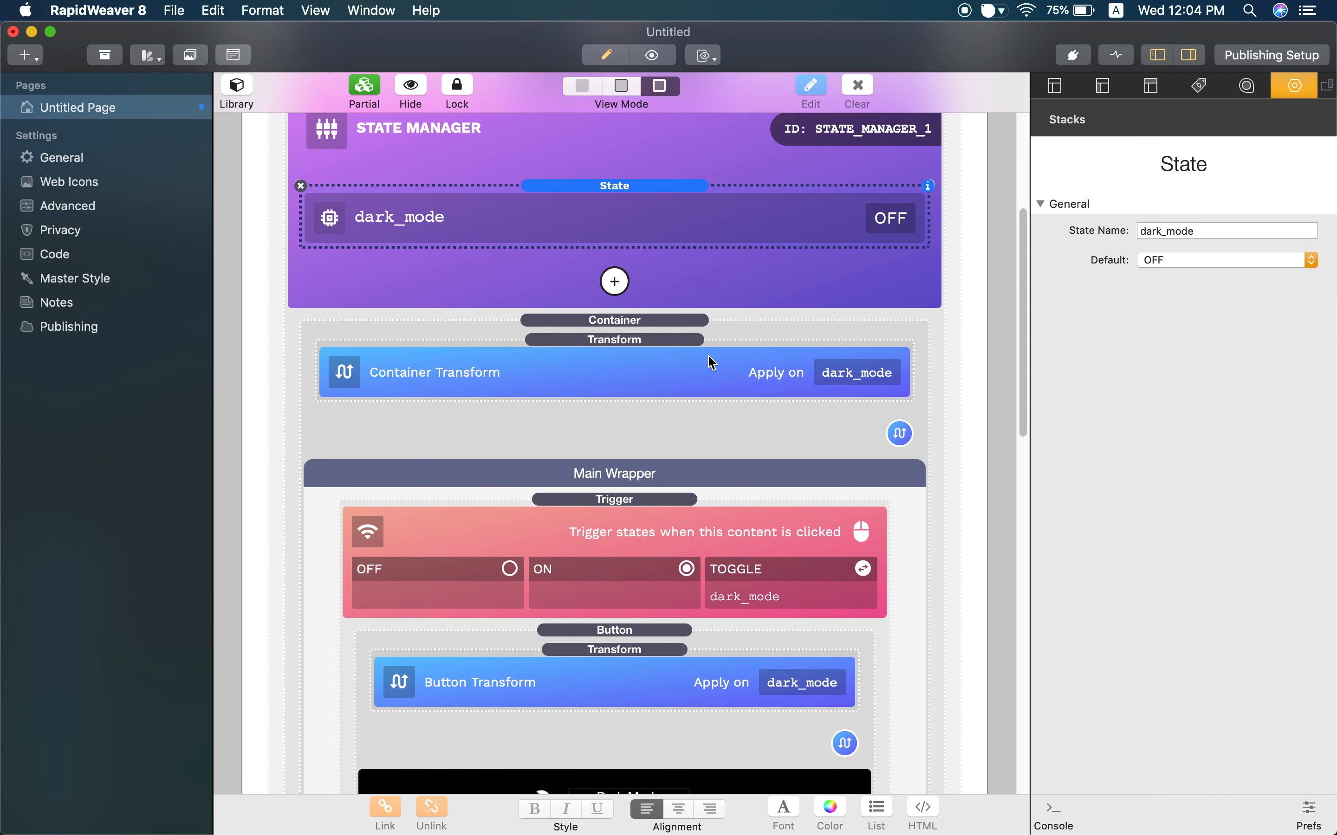
Step: Examine the Container Transform's settings and the Trigger's toggle settings that use the dark_mode state
{"action": "left_click", "coordinate": [714, 371]}
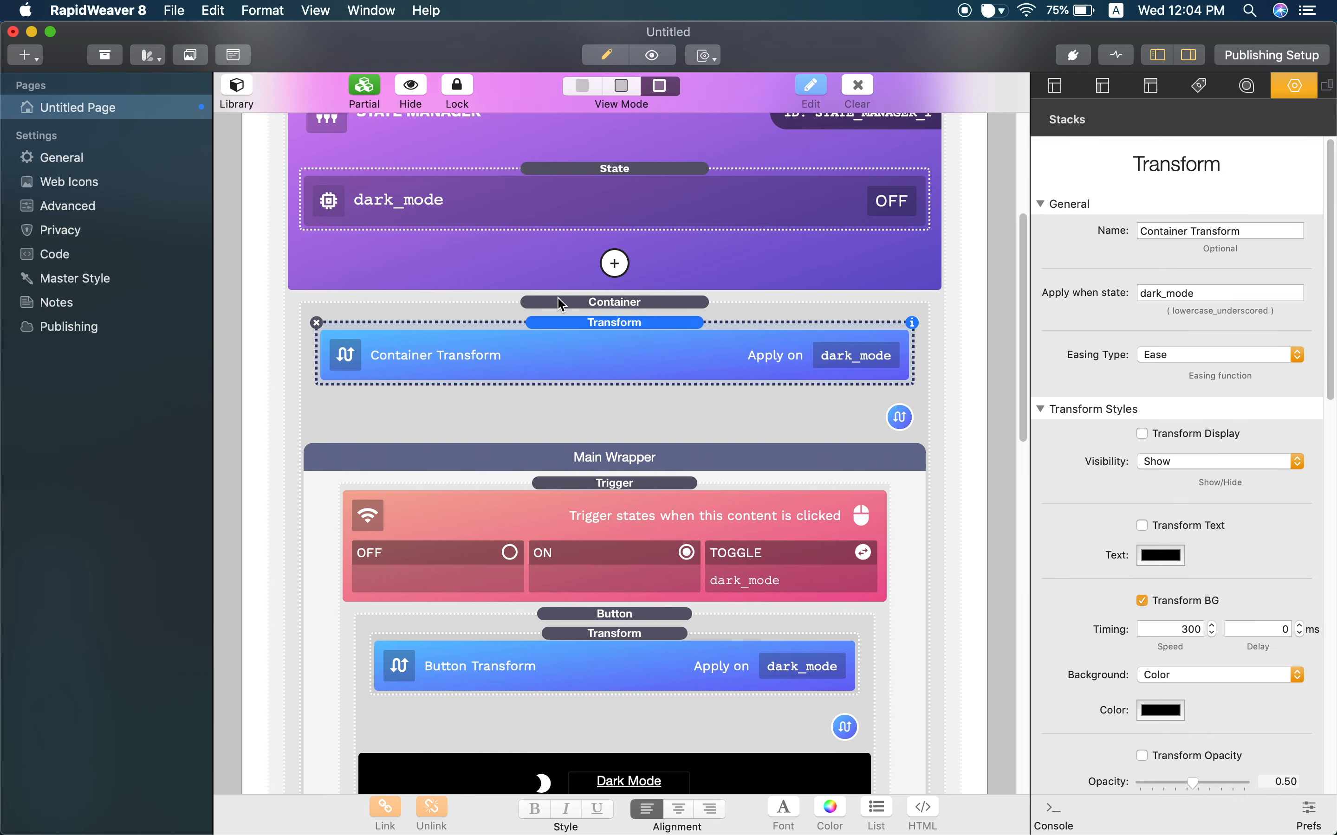
{"action": "scroll", "coordinate": [569, 342], "scroll_direction": "down", "scroll_amount": 10}
{"action": "left_click", "coordinate": [679, 354]}
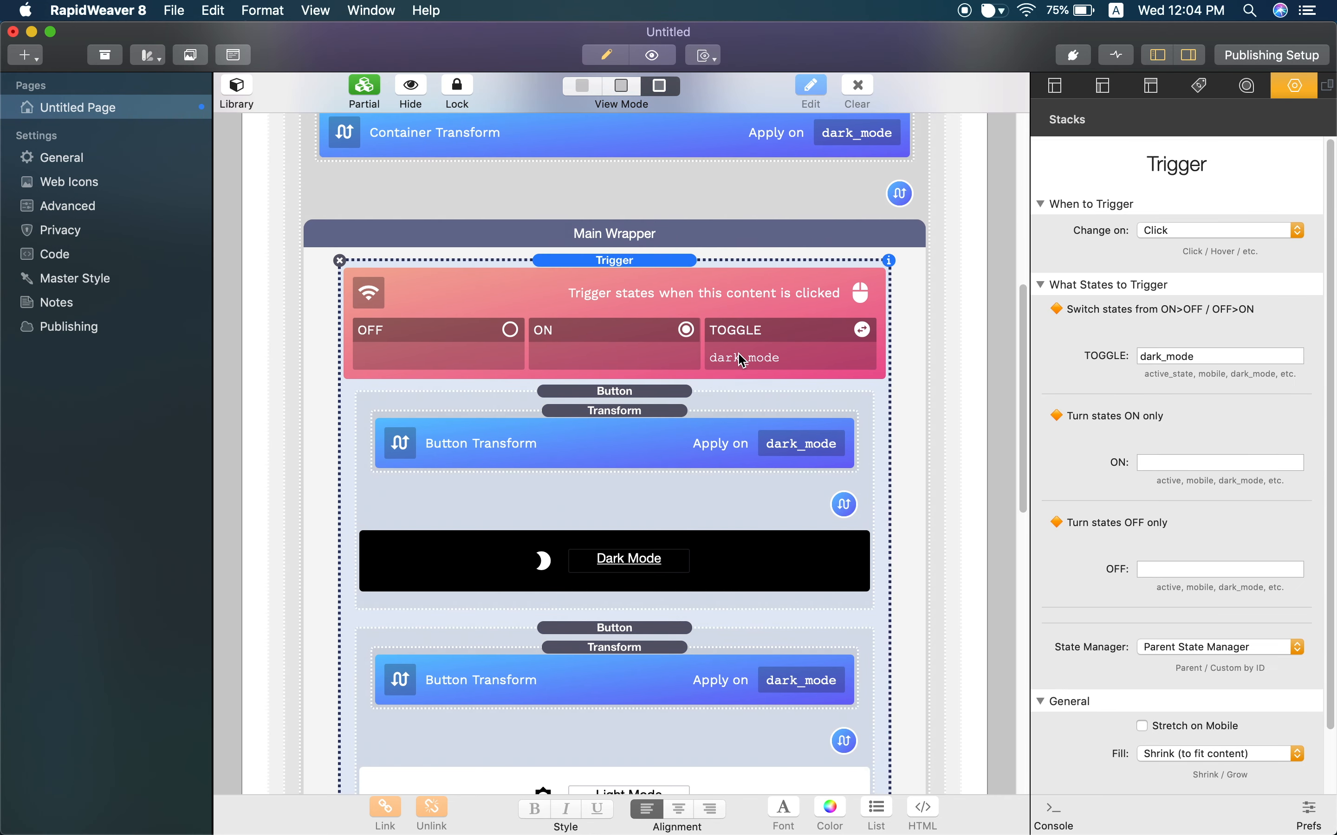
{"action": "scroll", "coordinate": [734, 376], "scroll_direction": "up", "scroll_amount": 8}
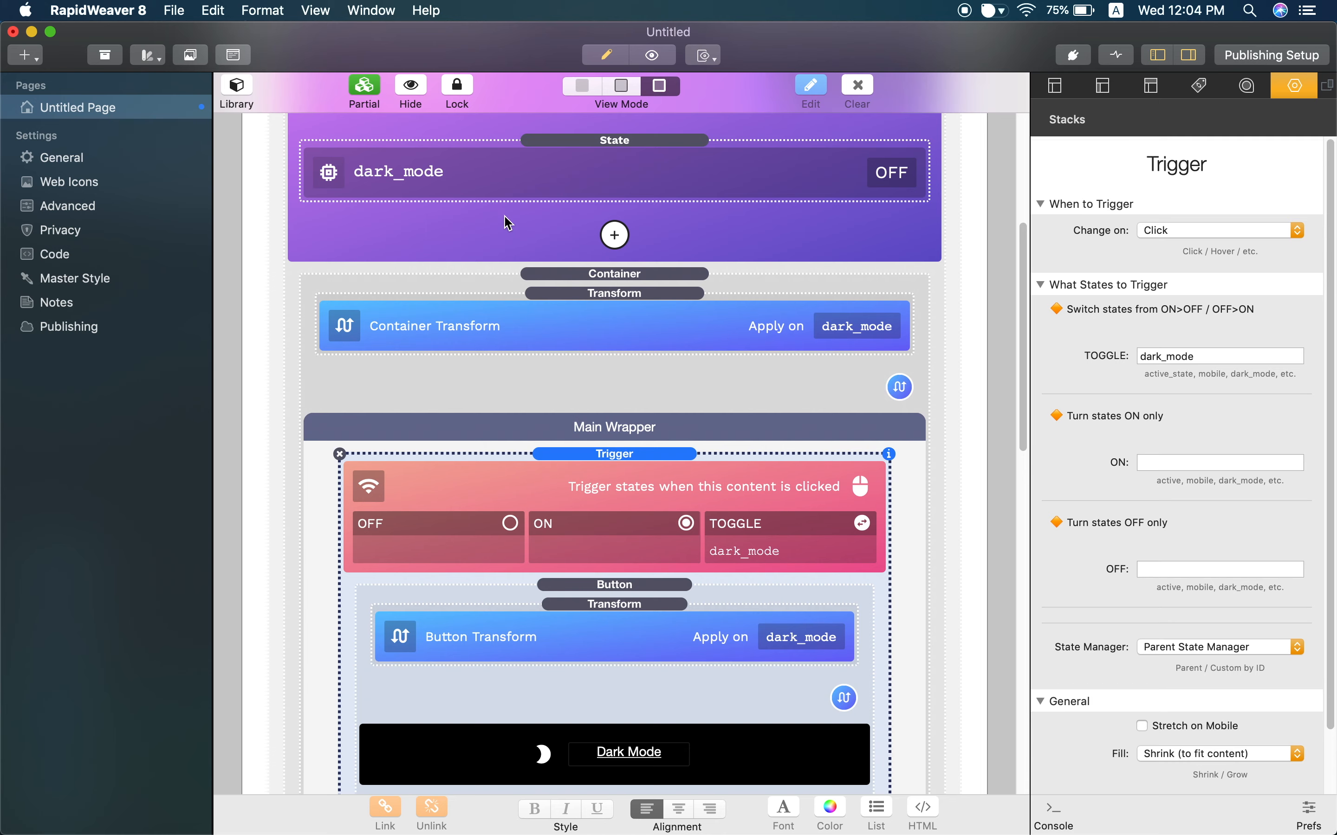
{"action": "scroll", "coordinate": [732, 354], "scroll_direction": "down", "scroll_amount": 1}
{"action": "scroll", "coordinate": [732, 363], "scroll_direction": "down", "scroll_amount": 3}
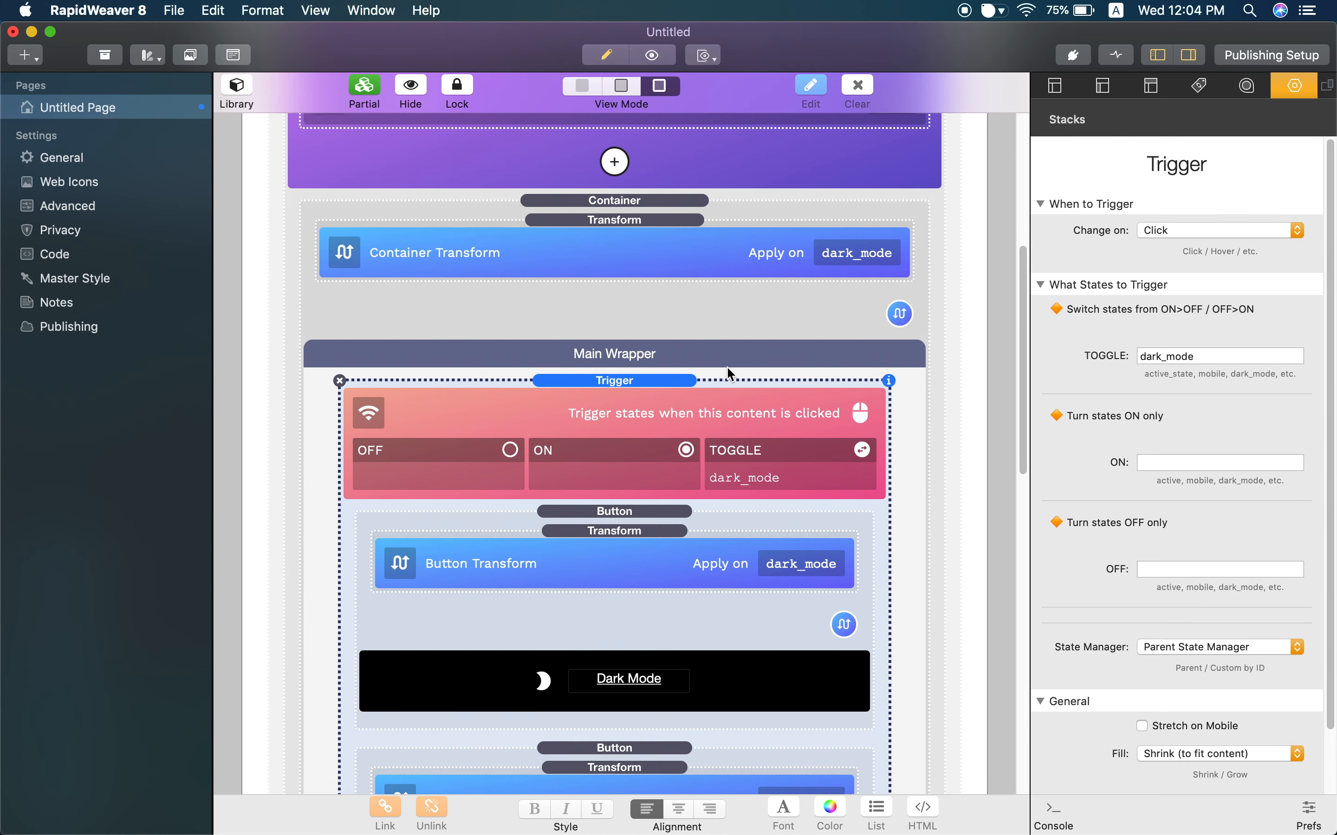
{"action": "scroll", "coordinate": [717, 369], "scroll_direction": "down", "scroll_amount": 10}
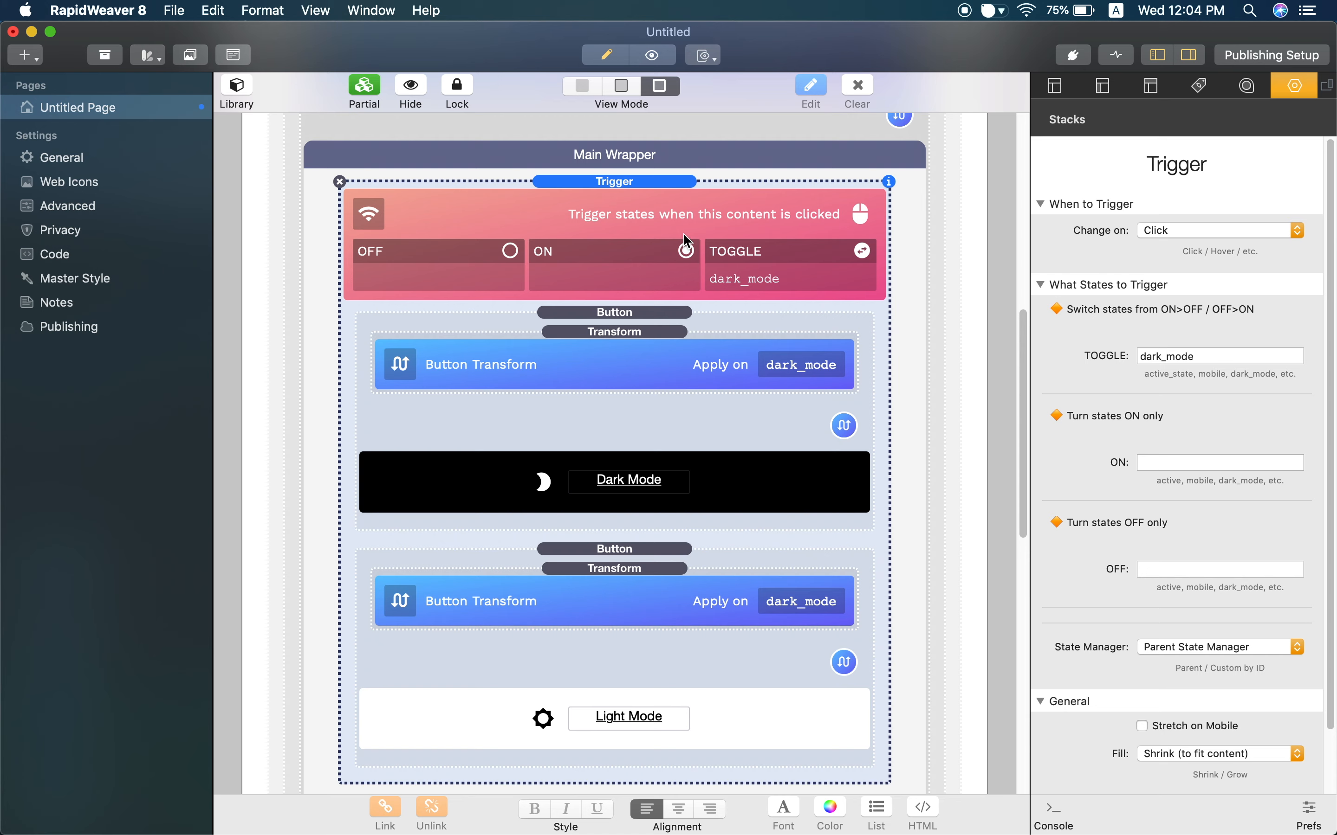
Step: Set the alignment of the Trigger stack holding both mode buttons to Push Right
{"action": "scroll", "coordinate": [1104, 386], "scroll_direction": "down", "scroll_amount": 3}
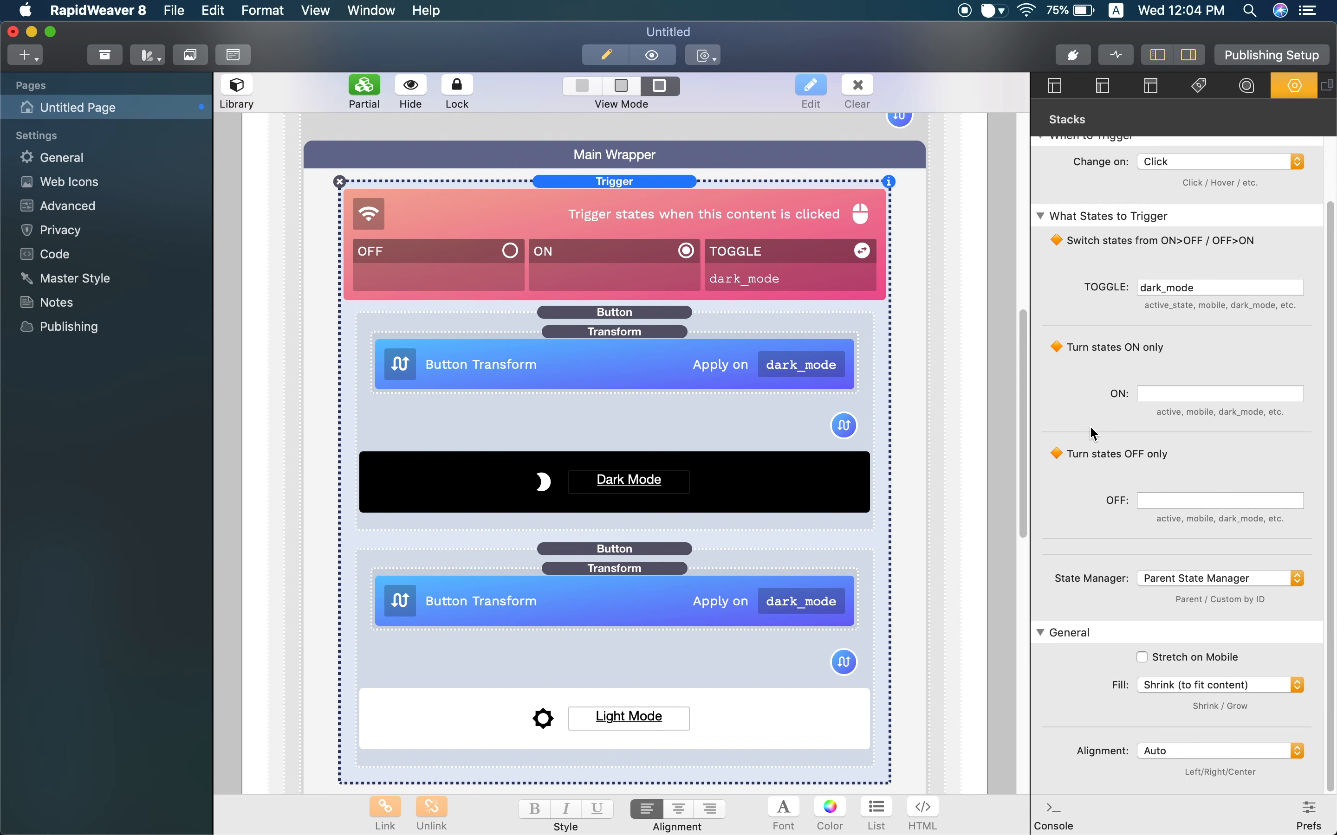
{"action": "left_click", "coordinate": [1170, 752]}
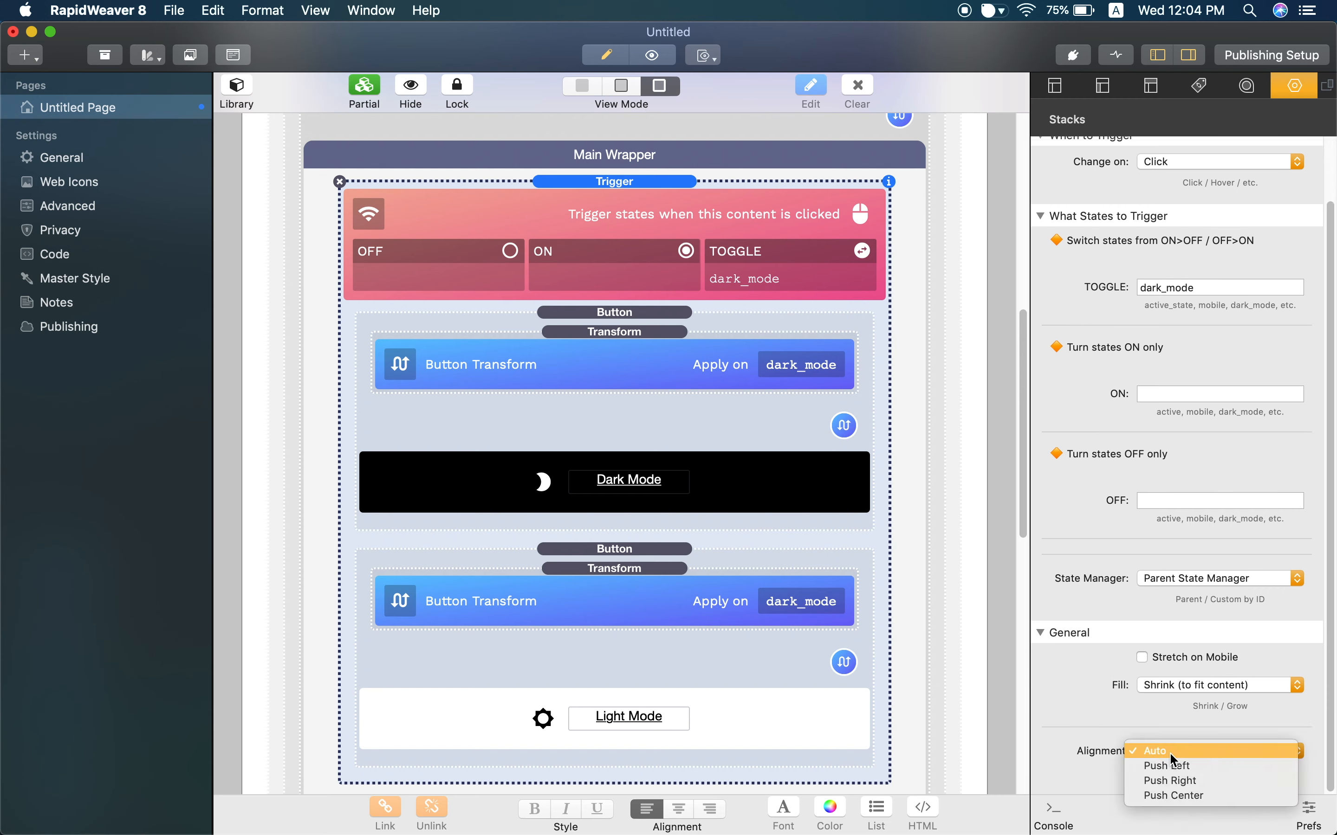
{"action": "left_click", "coordinate": [1223, 781]}
Step: Switch to the browser, reload the page preview and toggle repeatedly between dark and light mode, ending in light mode
{"action": "key", "text": "ctrl+Right"}
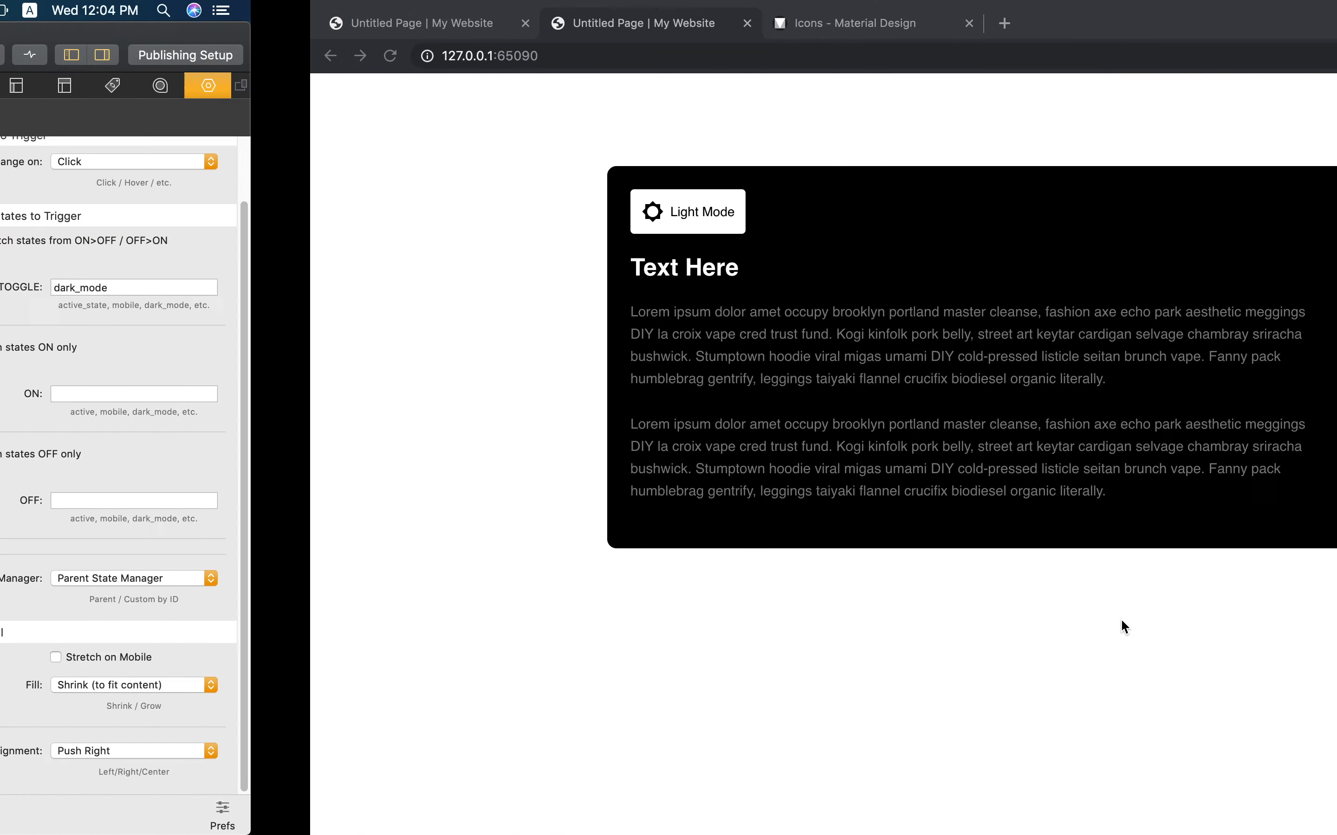
{"action": "key", "text": "super+r"}
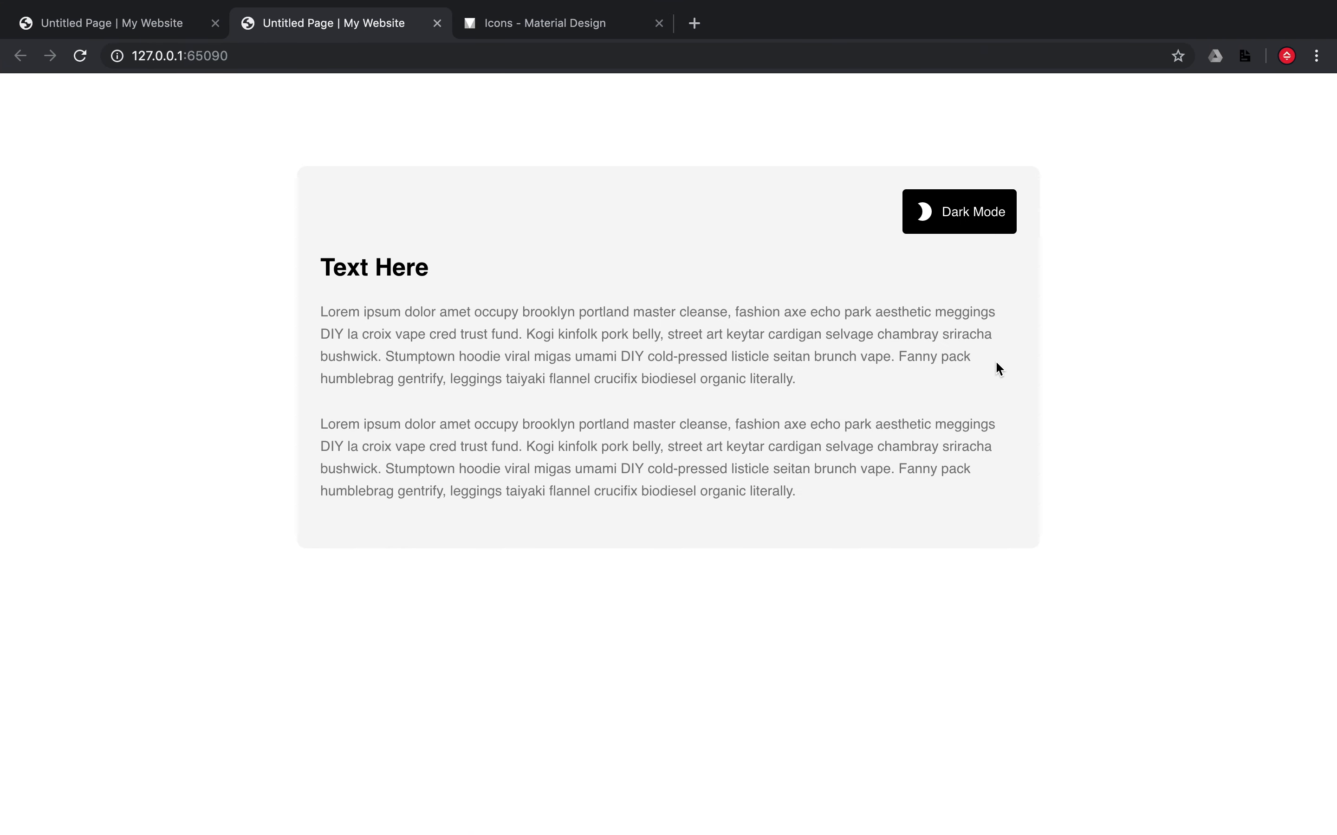
{"action": "left_click", "coordinate": [968, 226]}
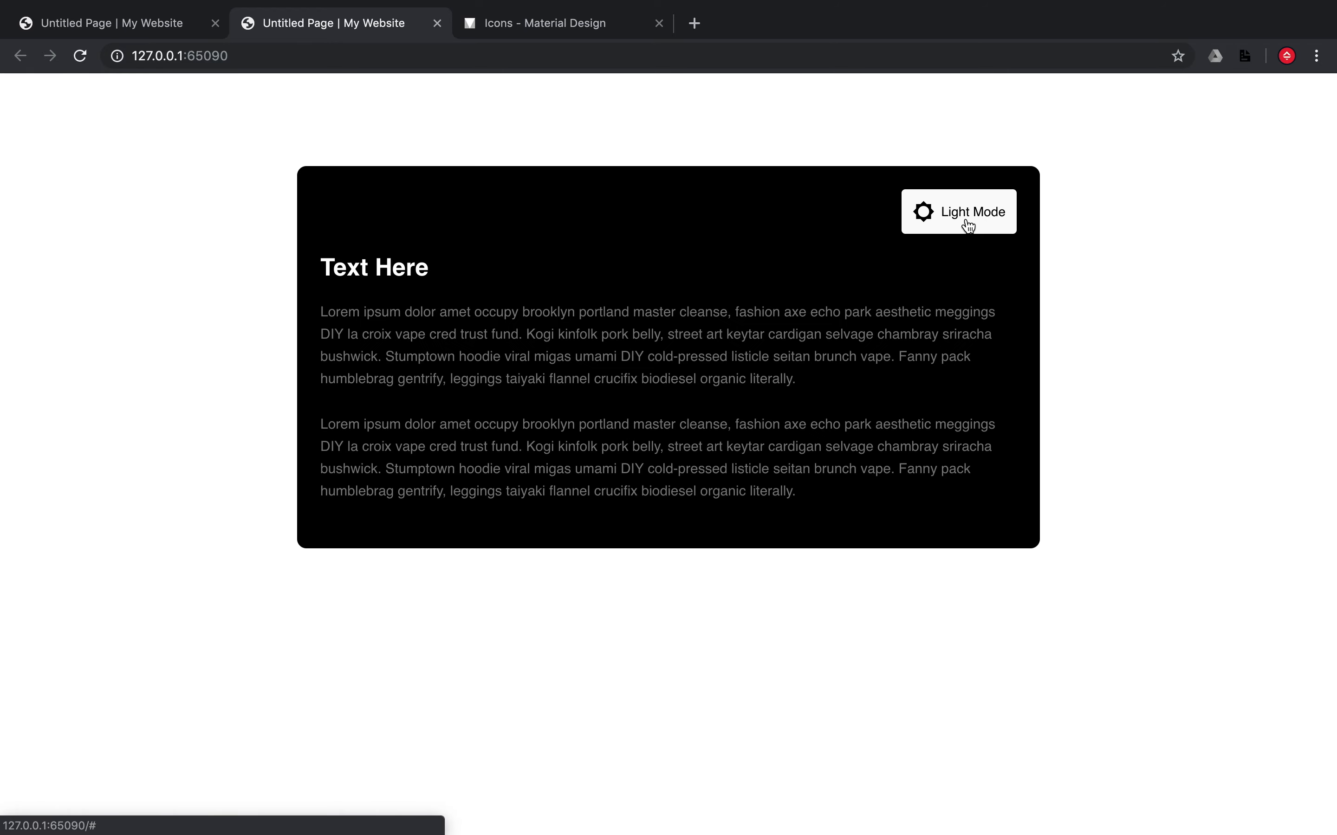
{"action": "left_click", "coordinate": [969, 226]}
{"action": "left_click", "coordinate": [968, 226]}
{"action": "left_click", "coordinate": [968, 226]}
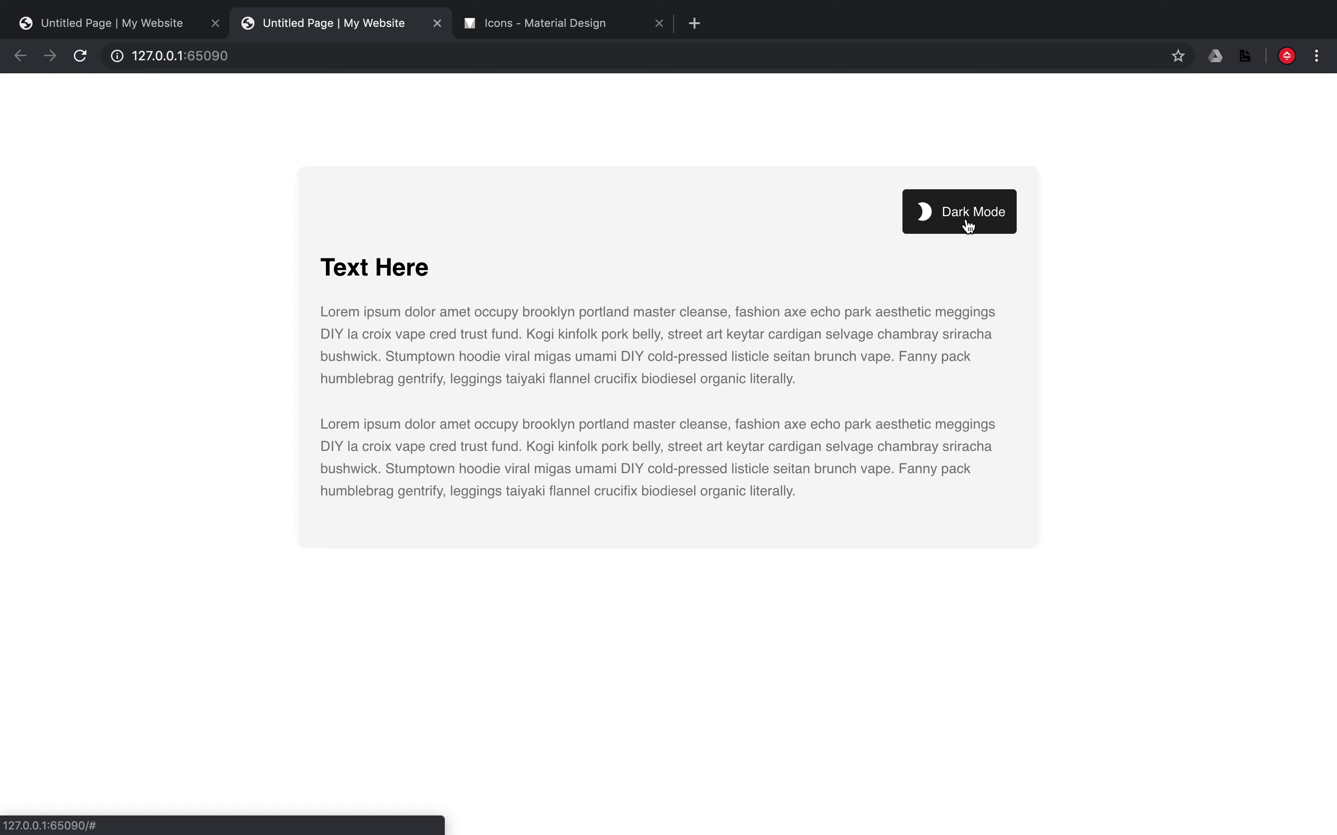